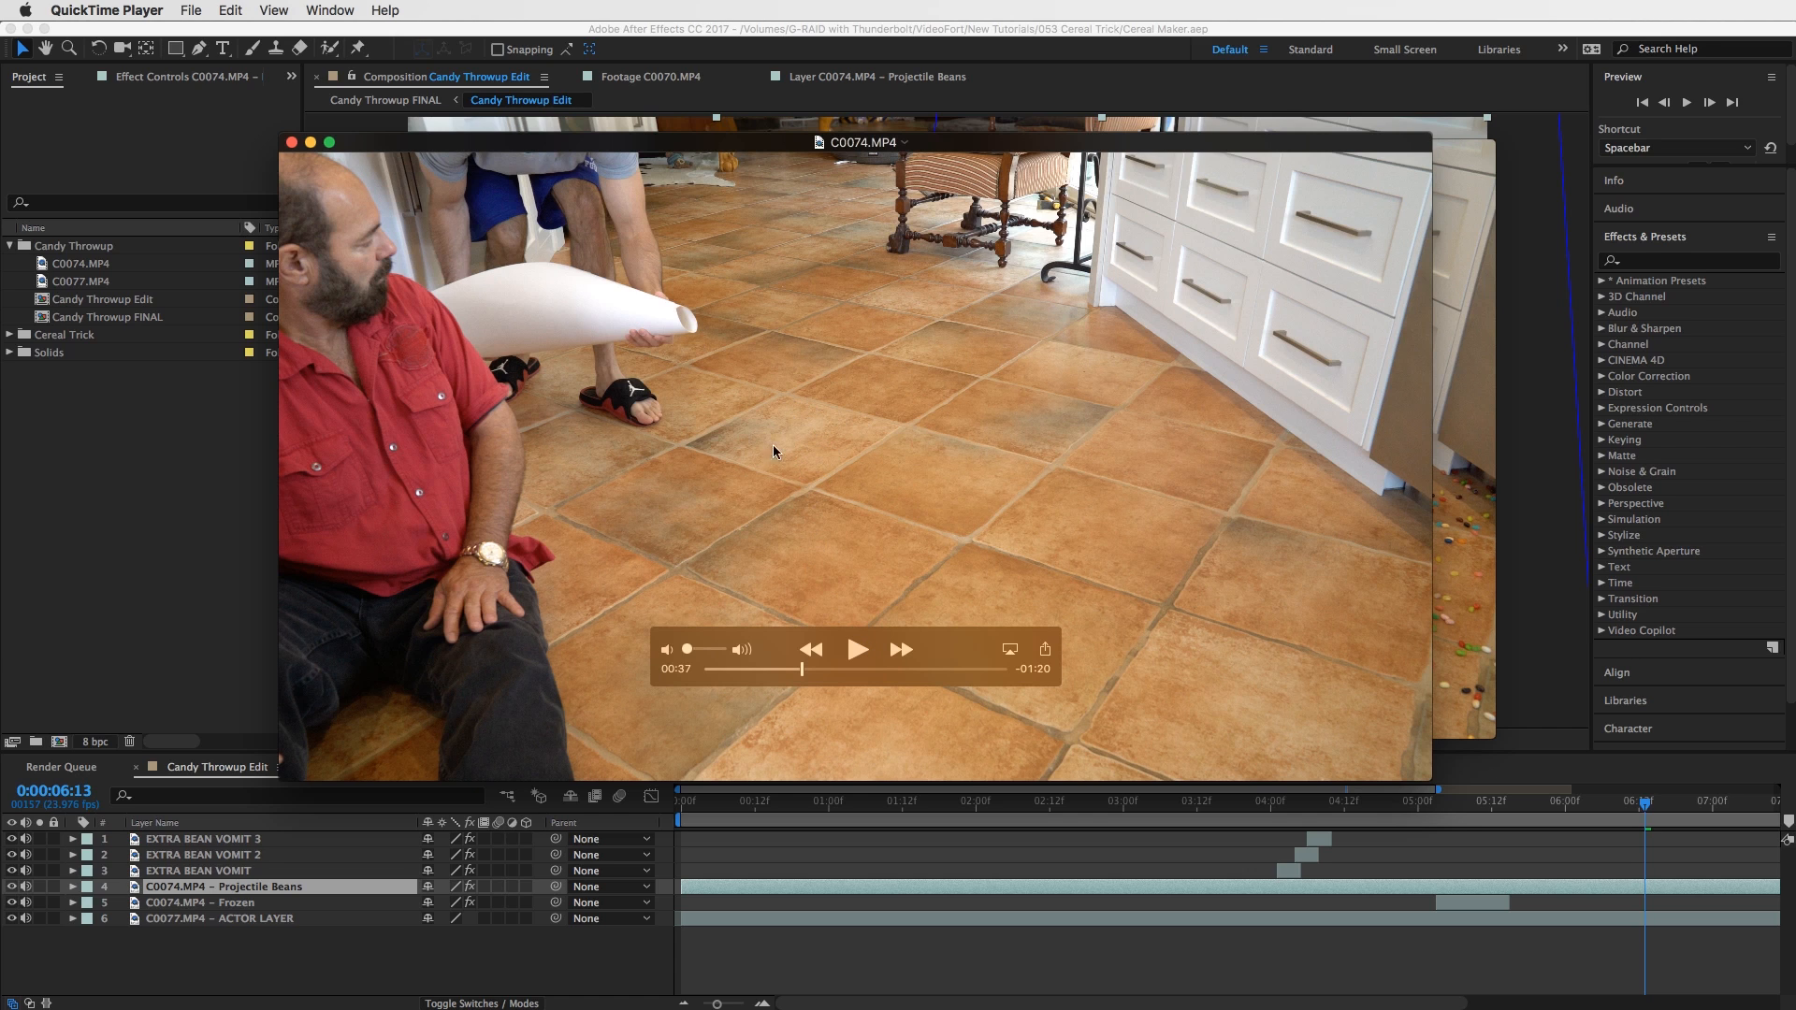
# Play the C0074.MP4 source clip from 00:37 through the bean pour and pause at 00:49.
pyautogui.click(869, 652)
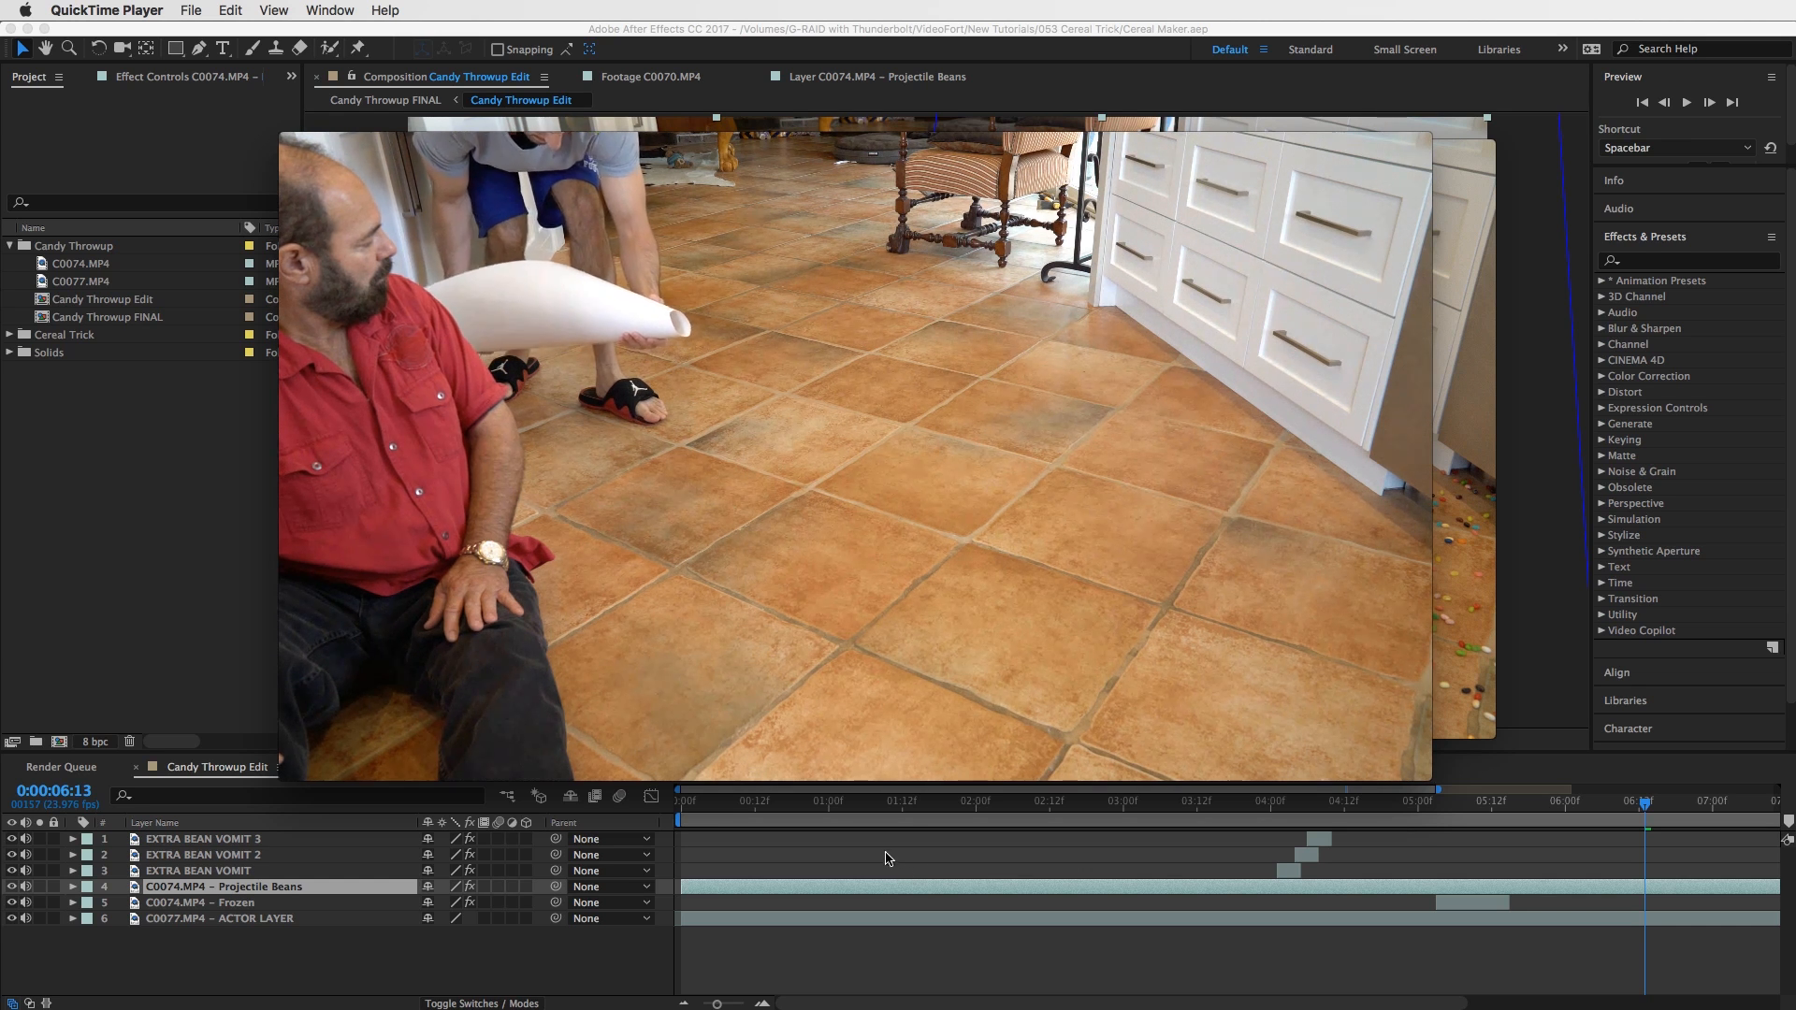
pyautogui.moveTo(640, 347)
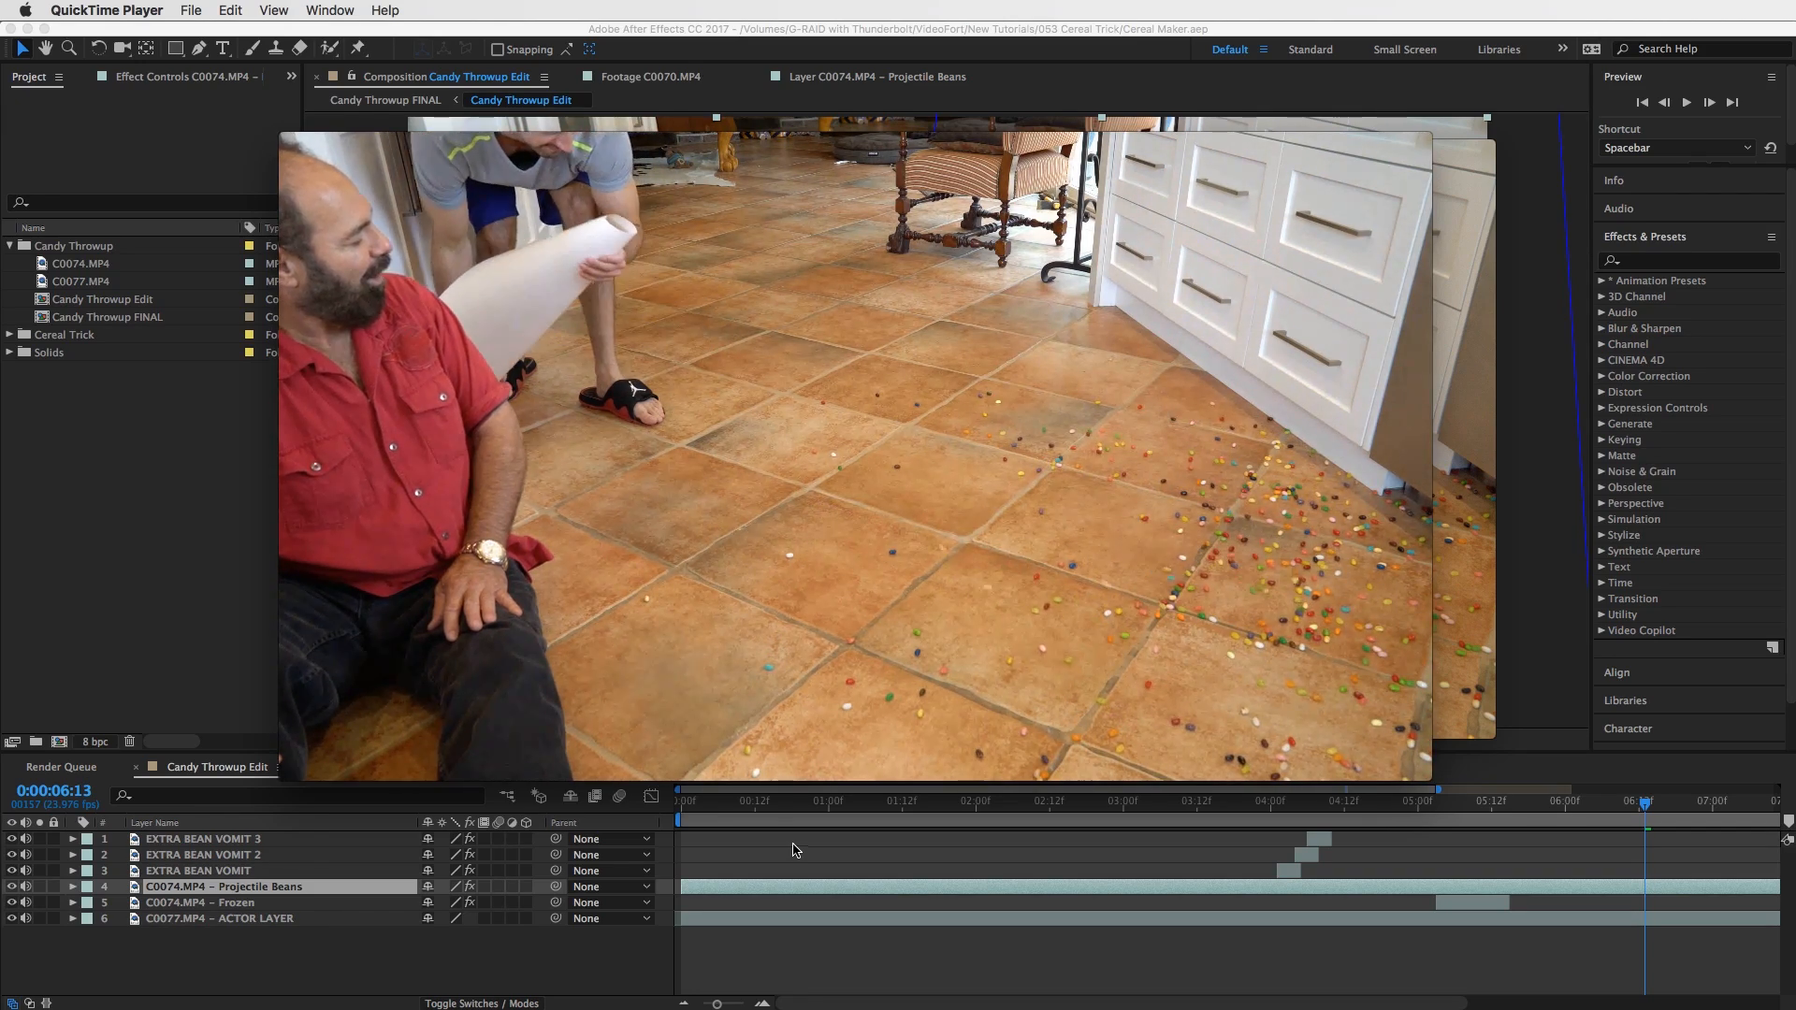
pyautogui.moveTo(404, 321)
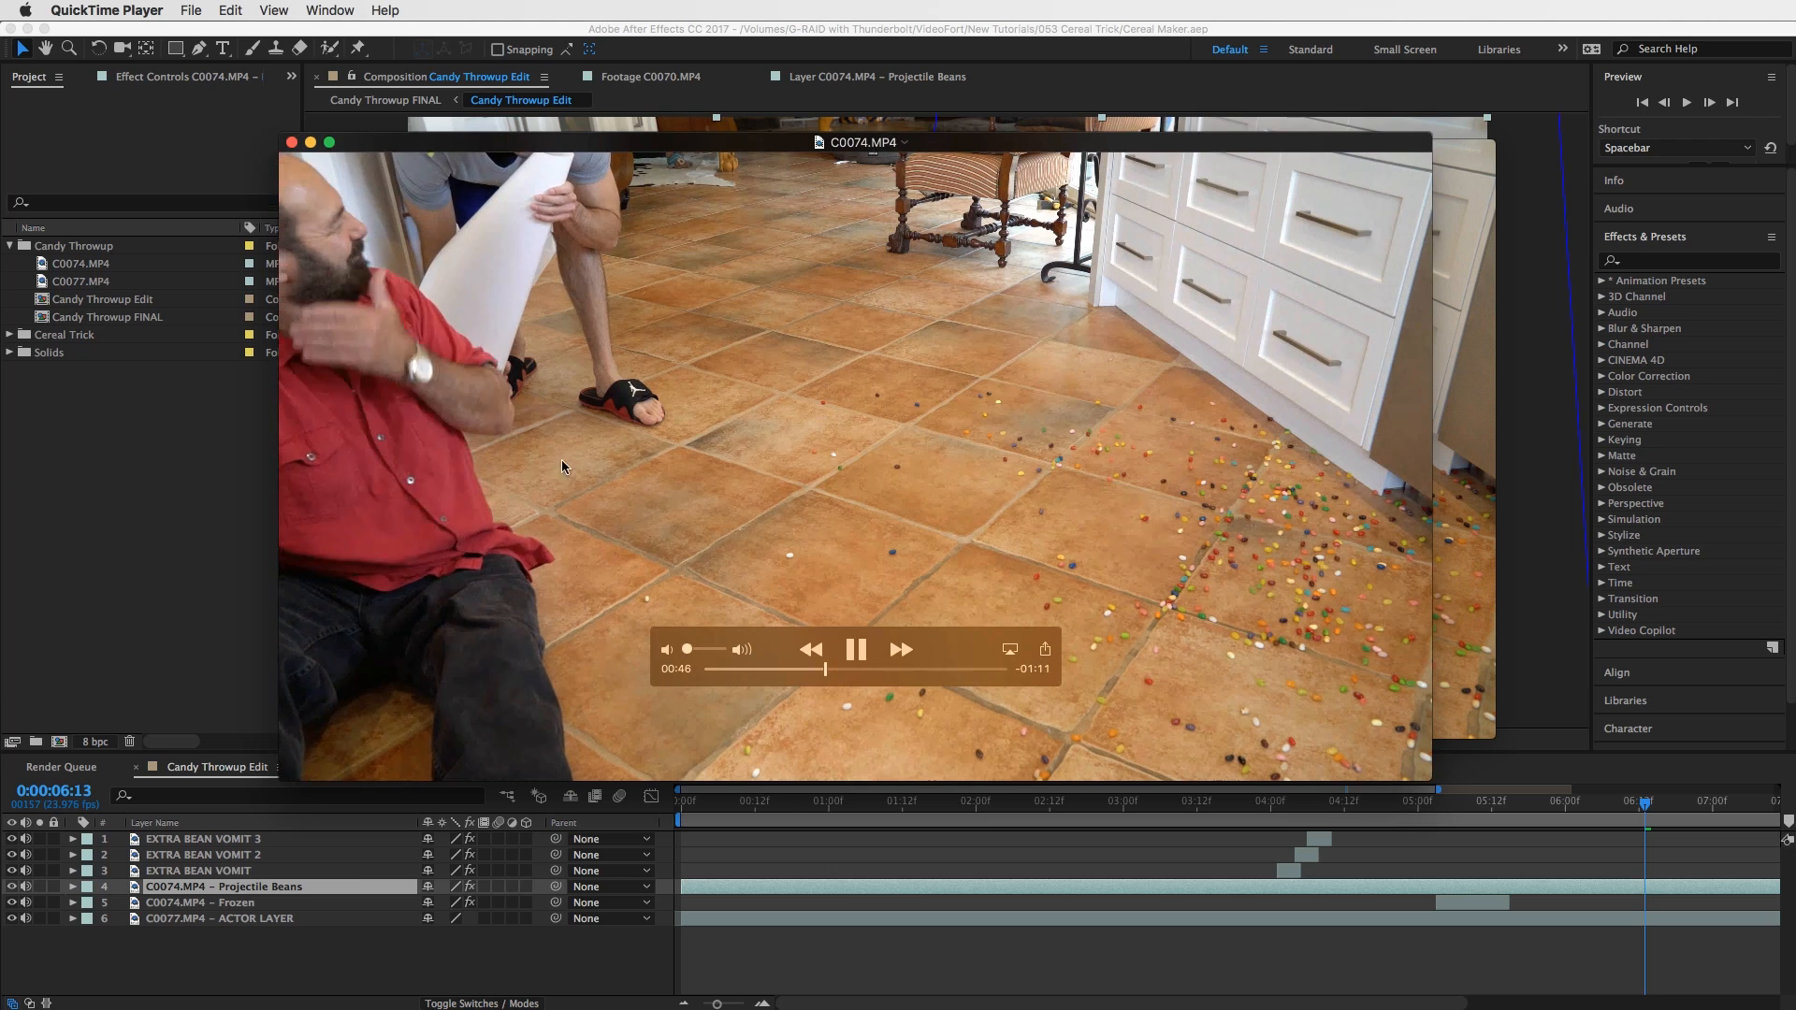
pyautogui.click(857, 650)
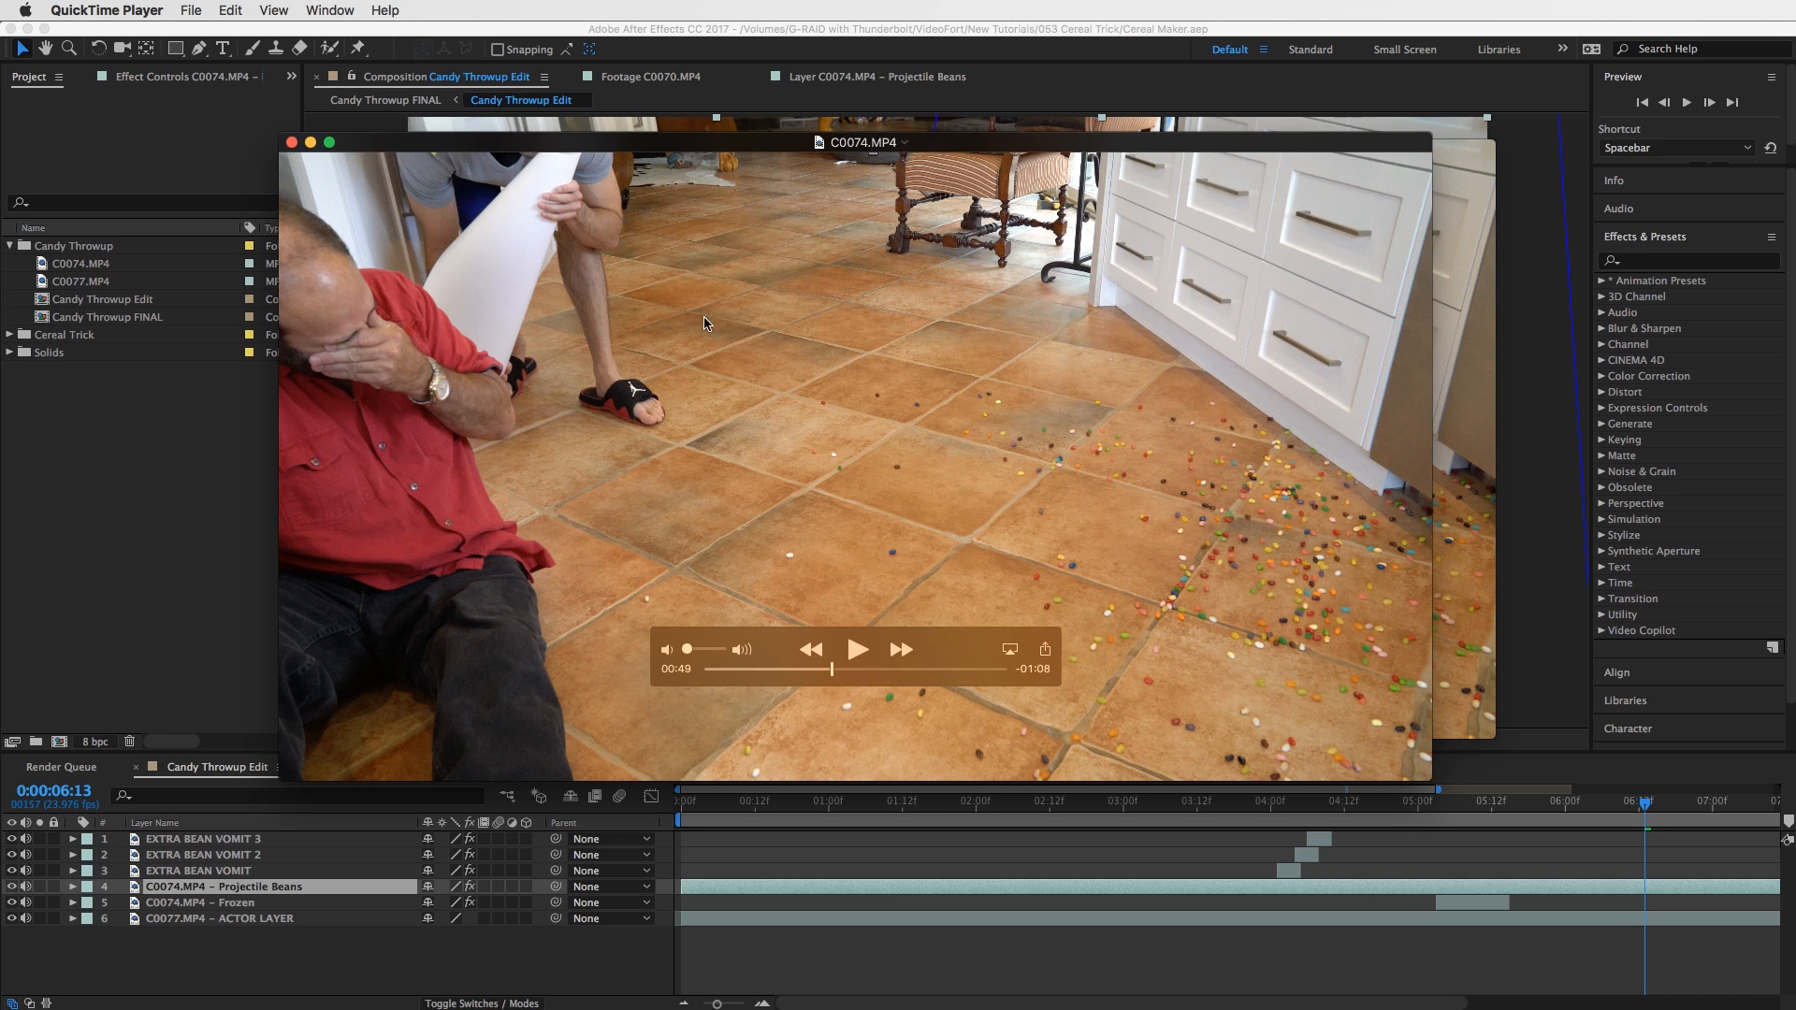
# Bring the C0077.MP4 clip forward, mute it, review the actor's performance and pause at 00:01 after replaying.
pyautogui.click(1462, 444)
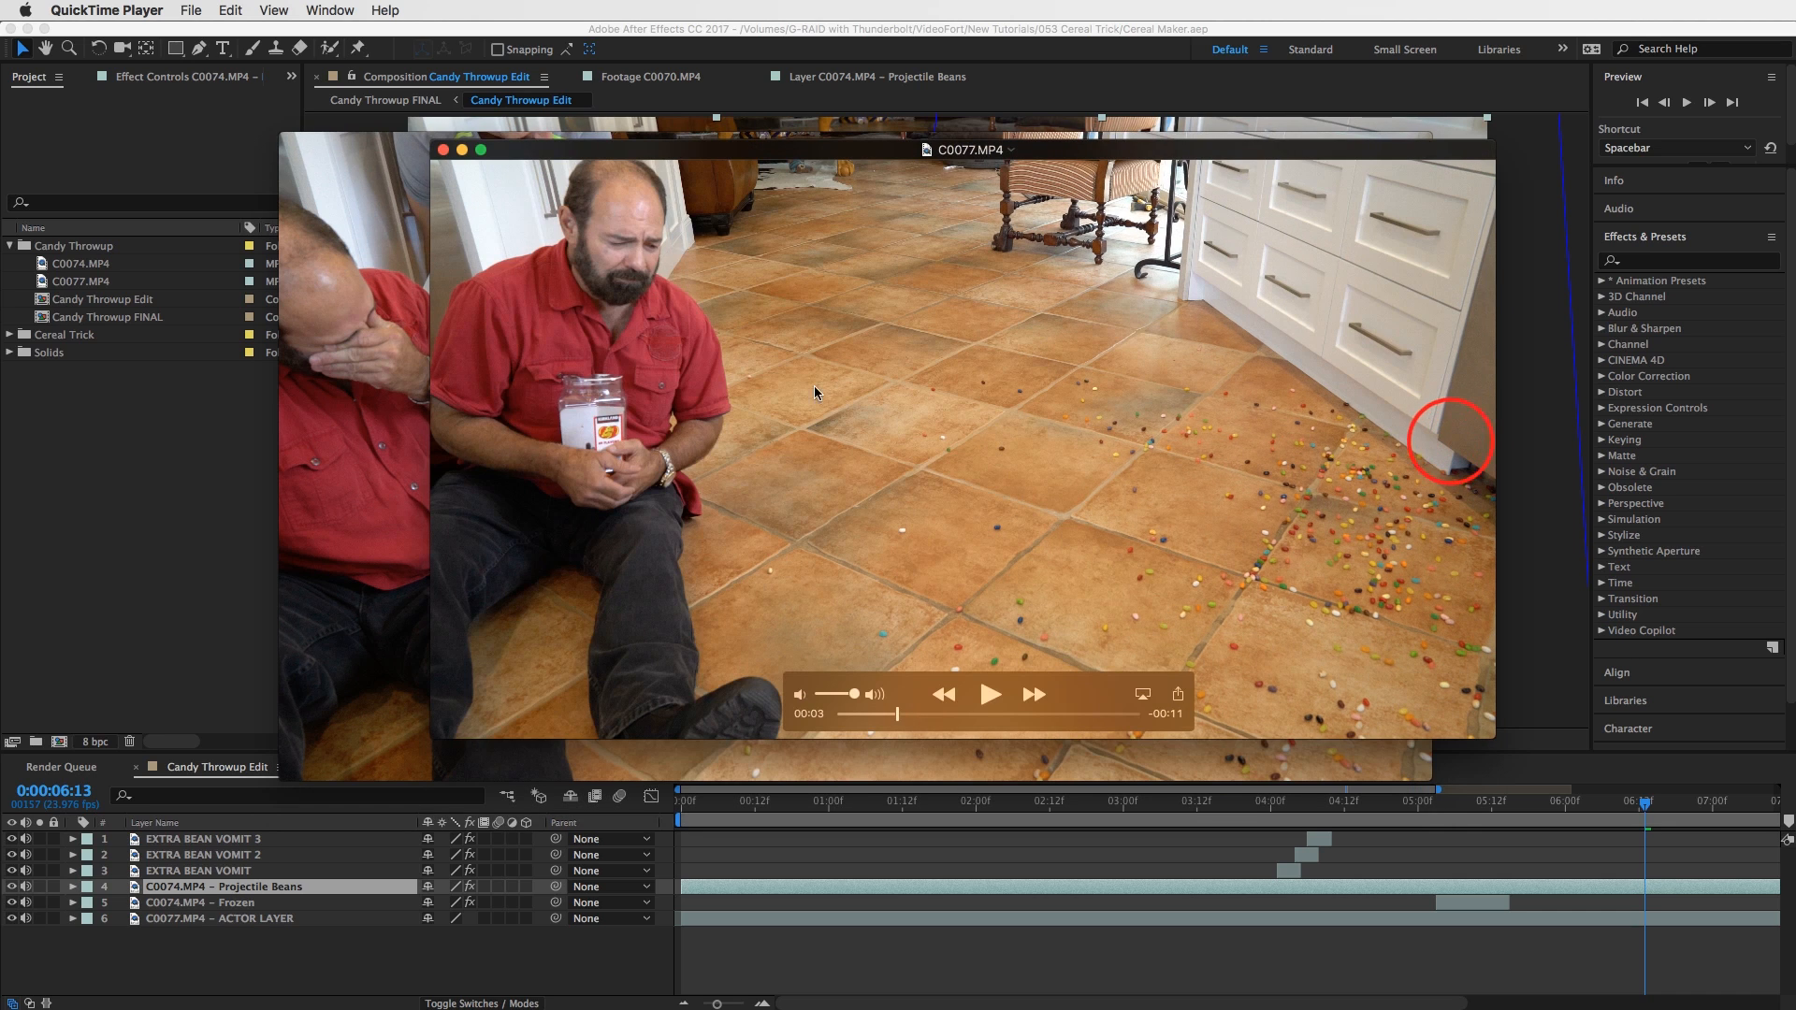
pyautogui.click(820, 694)
pyautogui.click(990, 695)
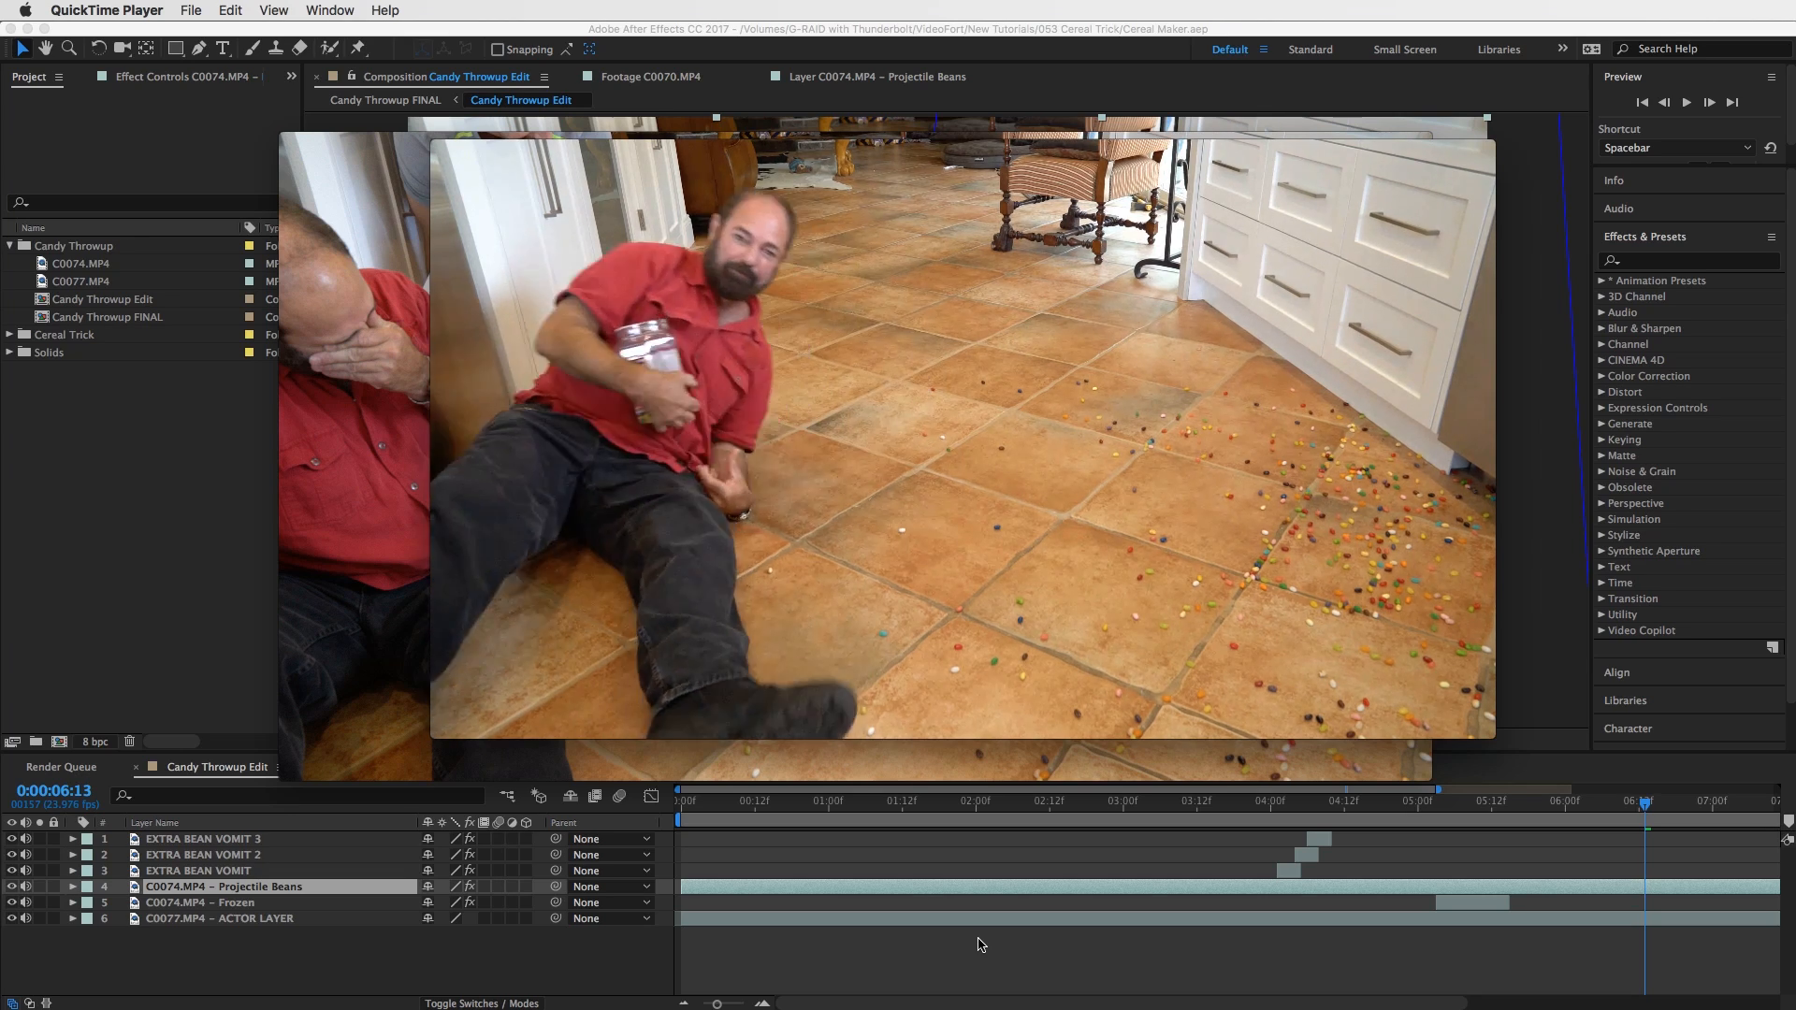
pyautogui.click(989, 695)
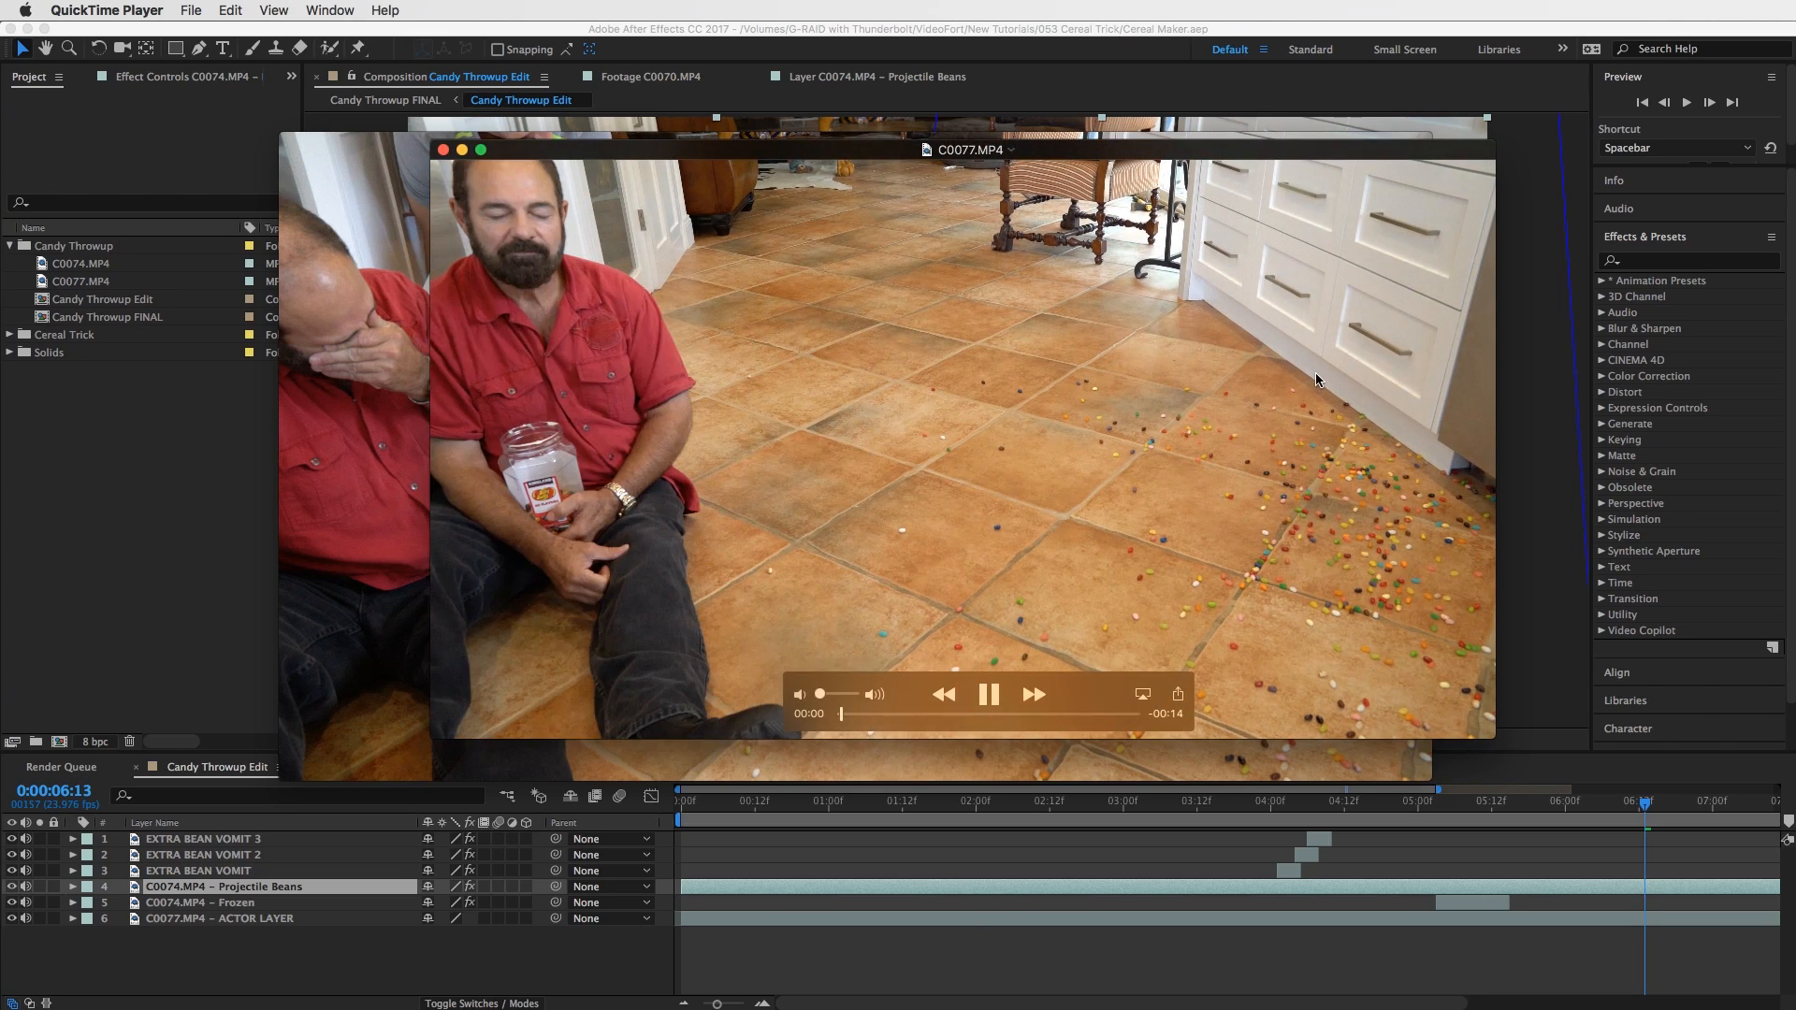
pyautogui.click(989, 694)
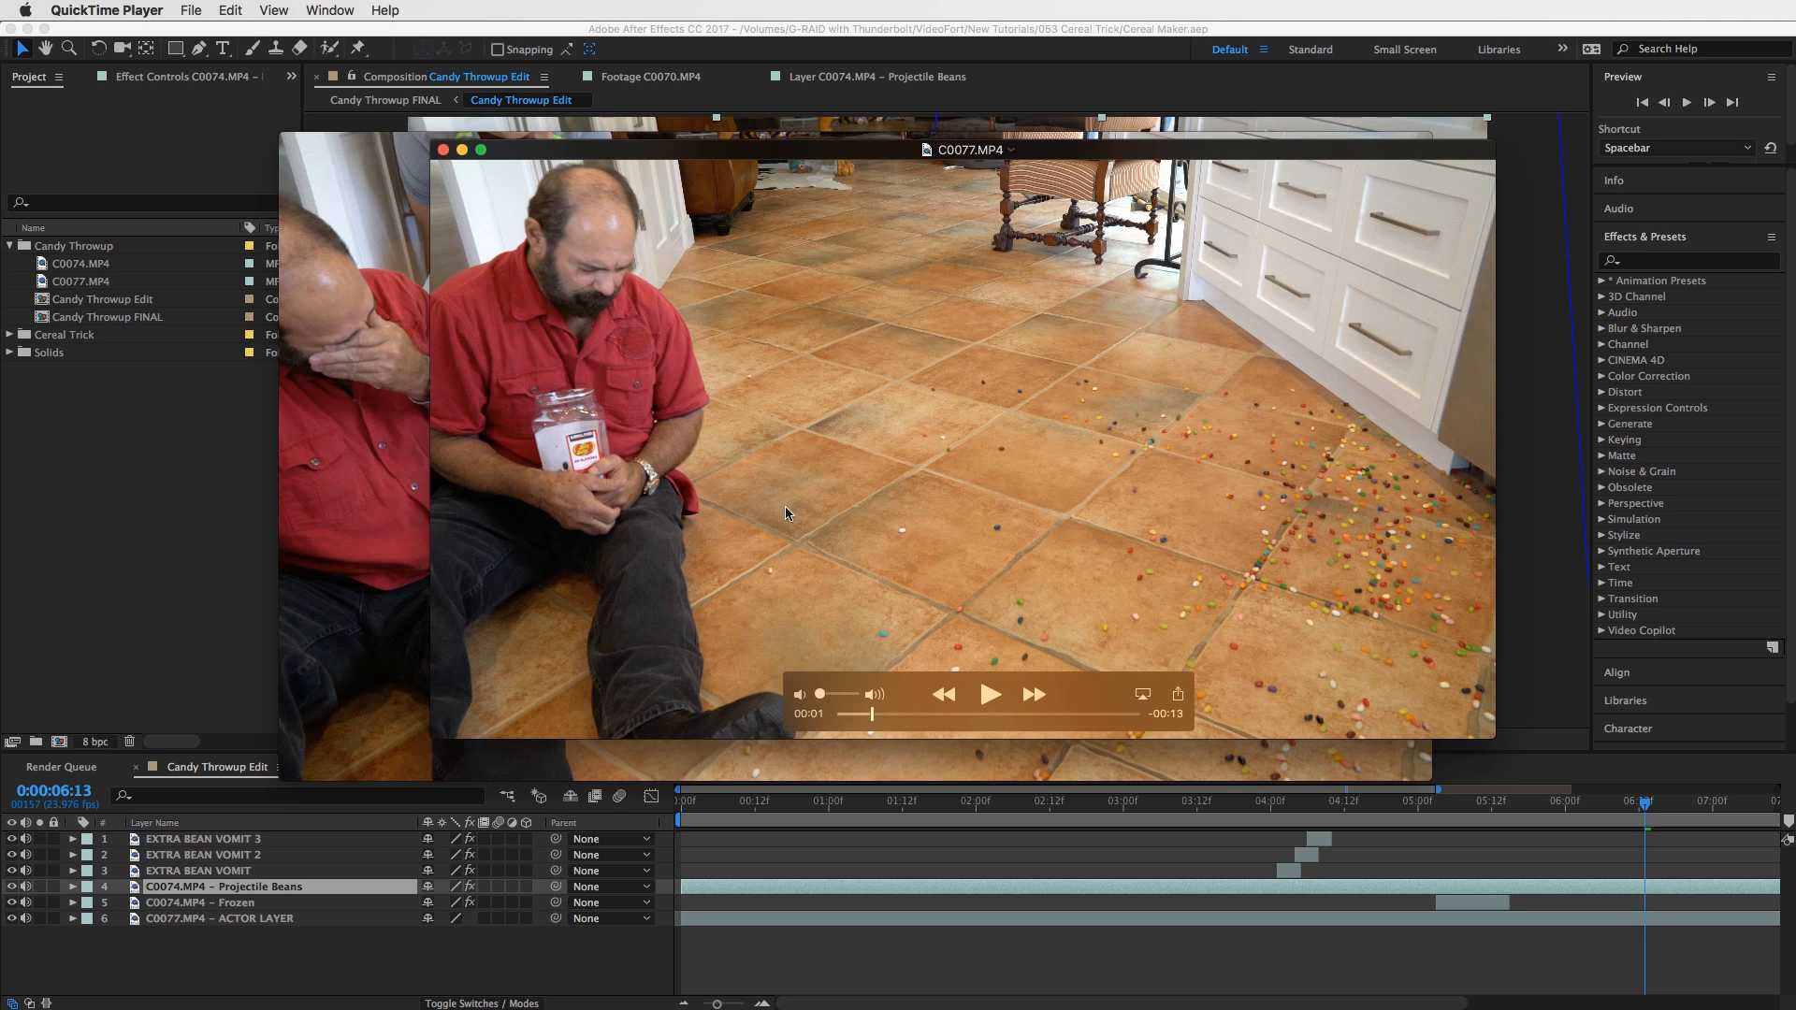
# Switch to After Effects and create a new composition from C0077.MP4.
pyautogui.click(1091, 39)
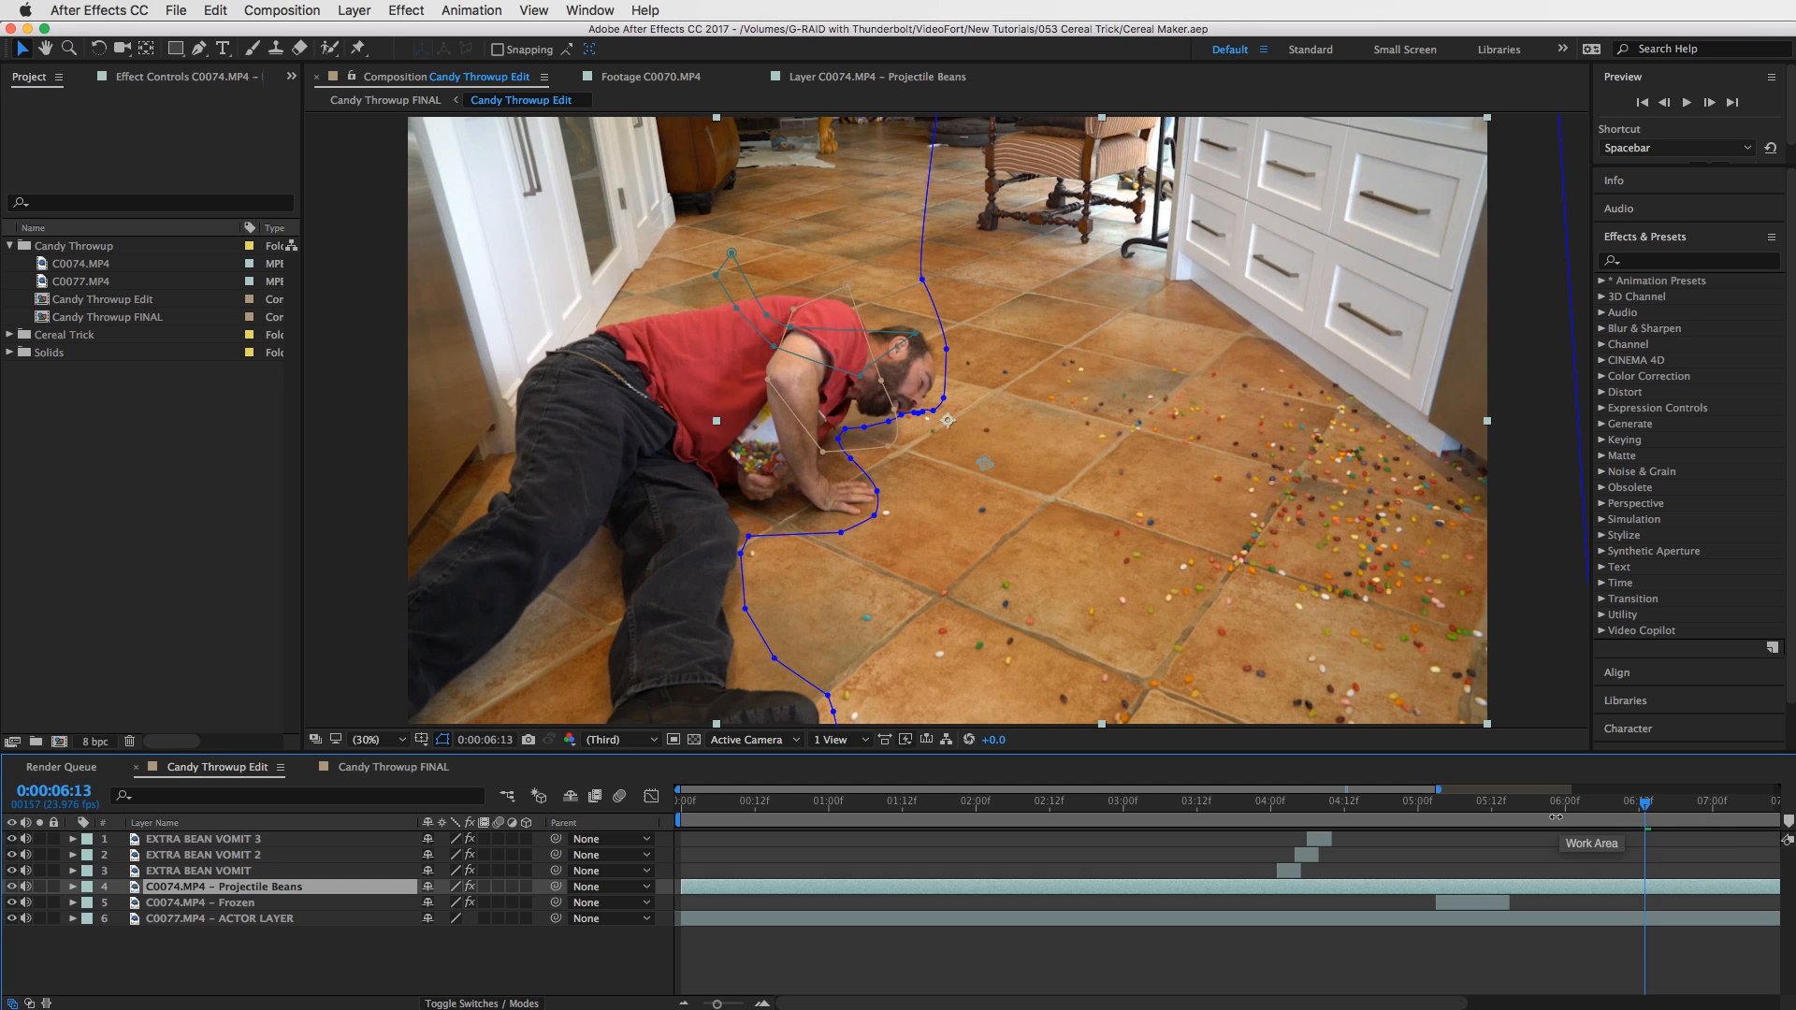
pyautogui.click(153, 513)
pyautogui.click(77, 284)
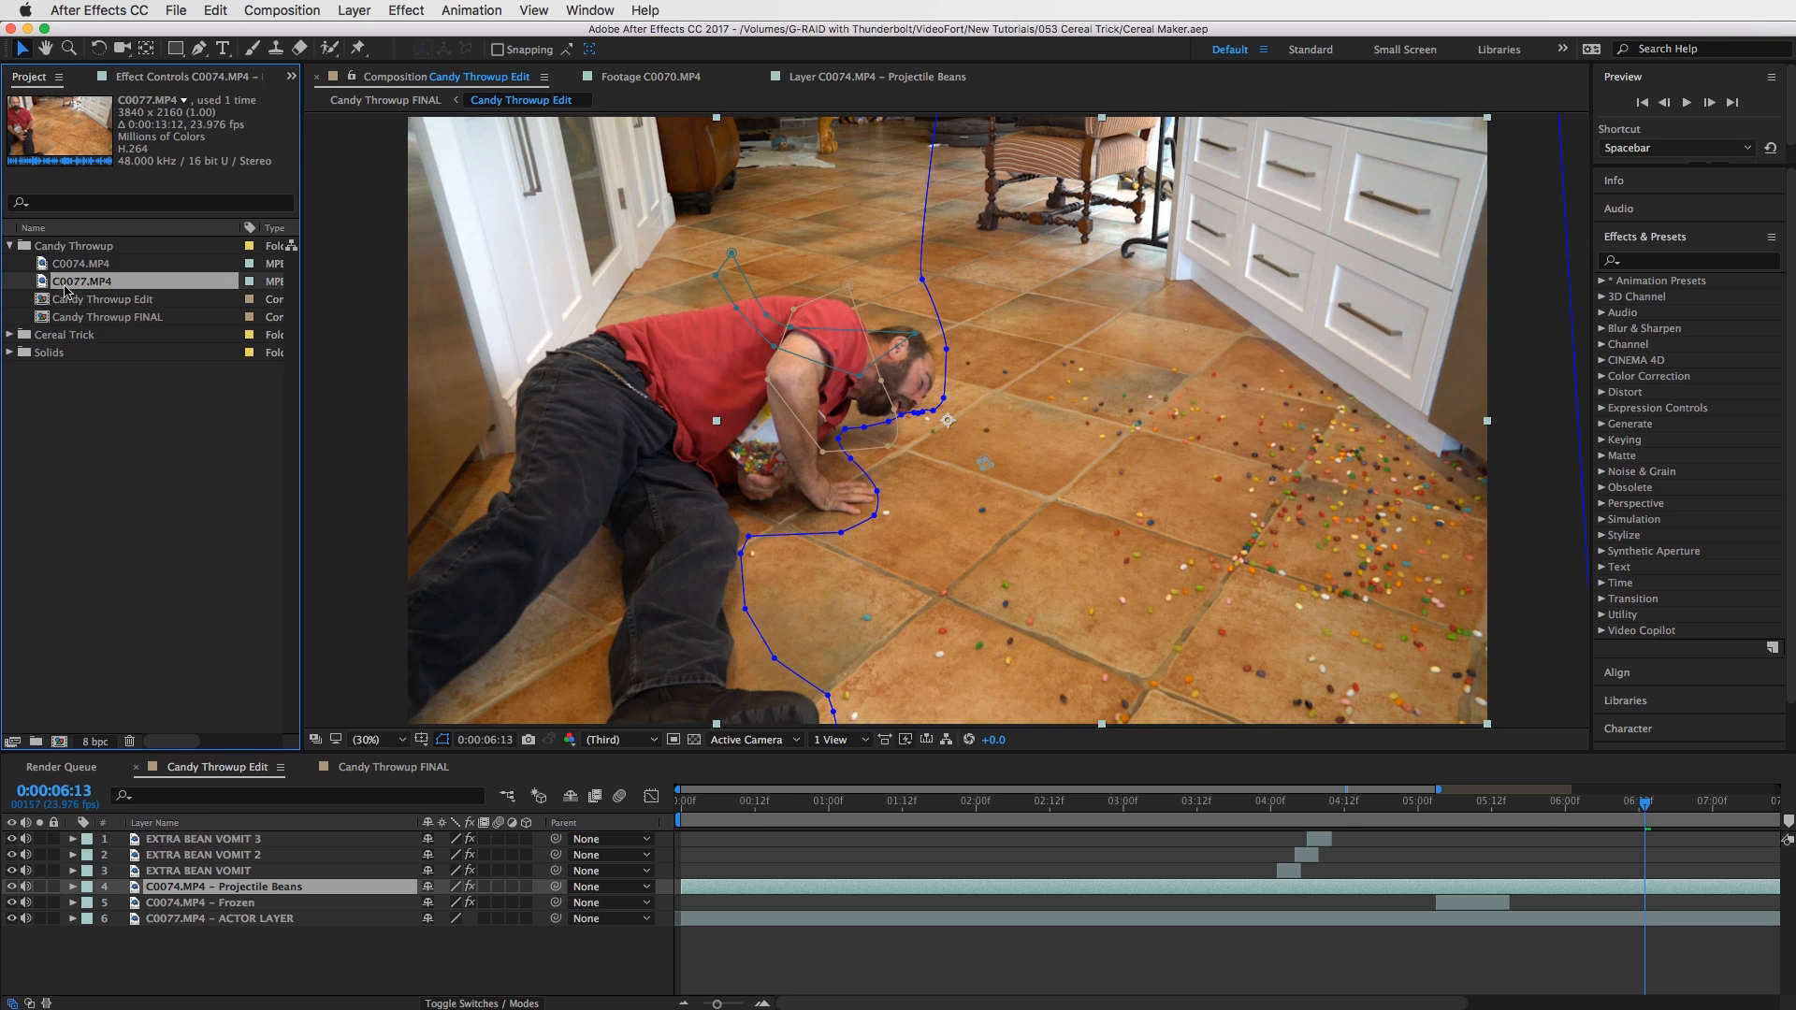
pyautogui.moveTo(49, 288); pyautogui.dragTo(59, 744)
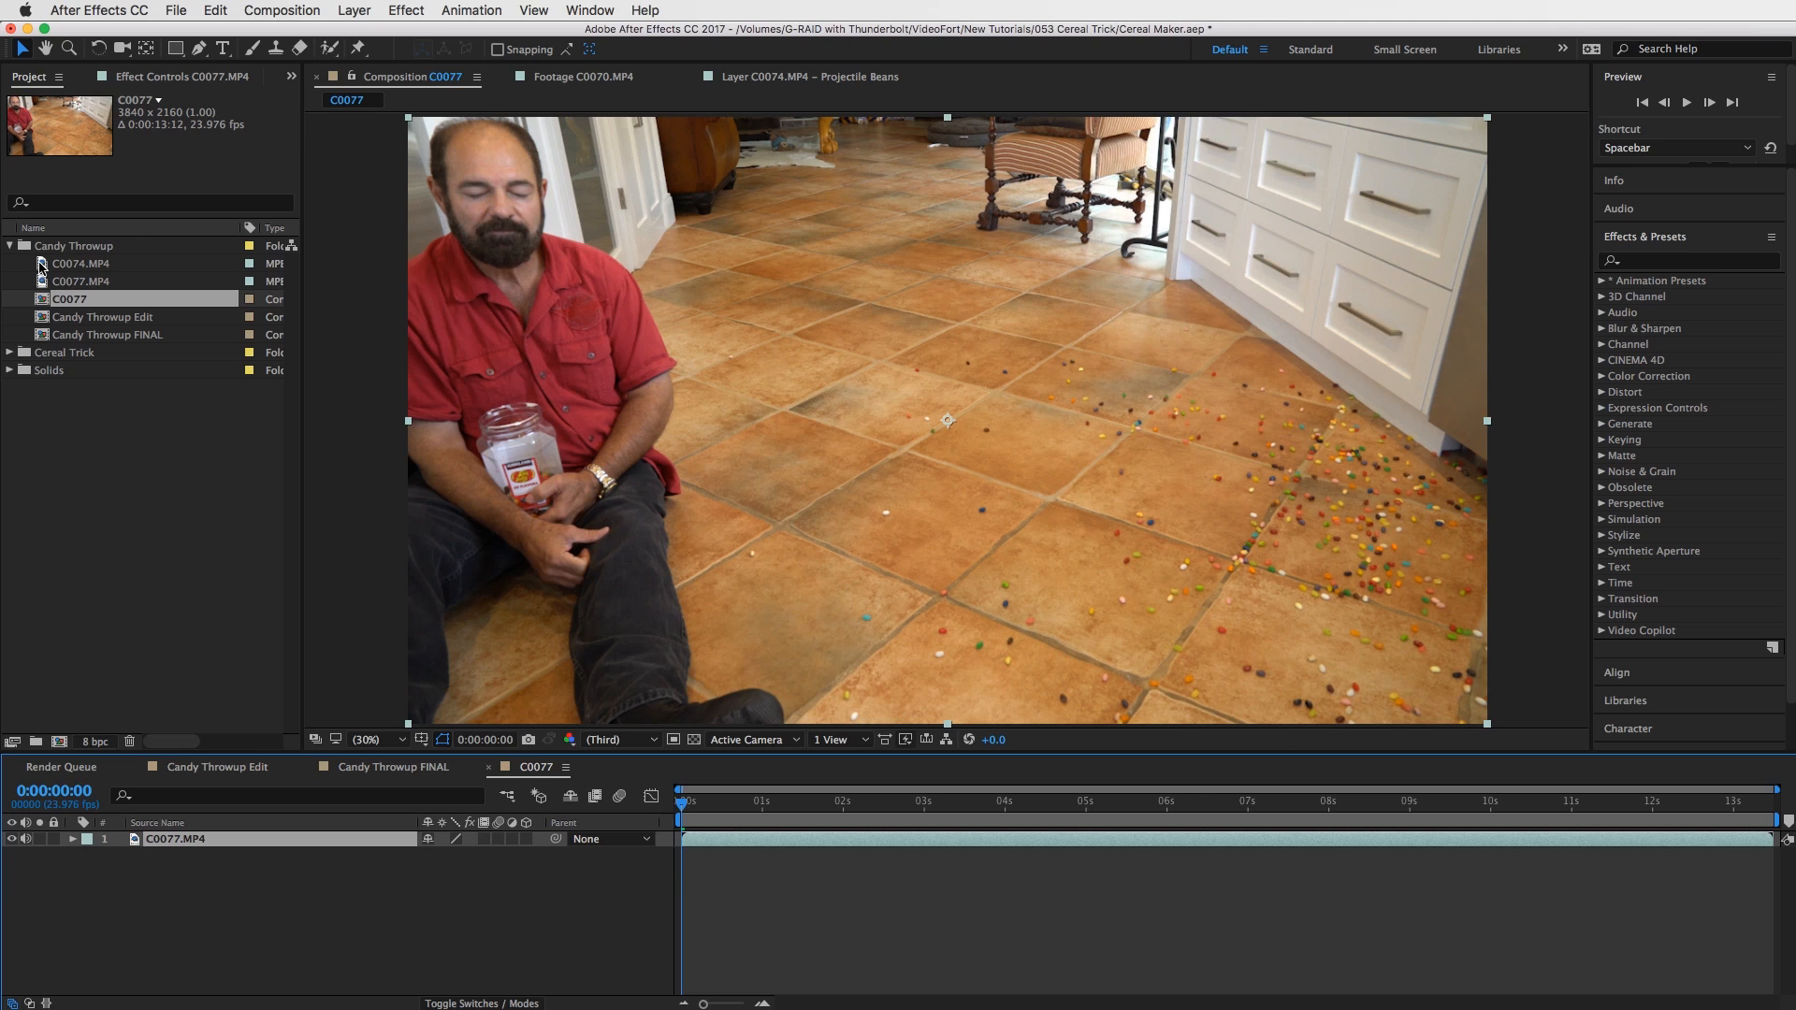
# Add C0074.MP4 above the C0077.MP4 layer and set its opacity to 50%.
pyautogui.moveTo(42, 265); pyautogui.dragTo(196, 839)
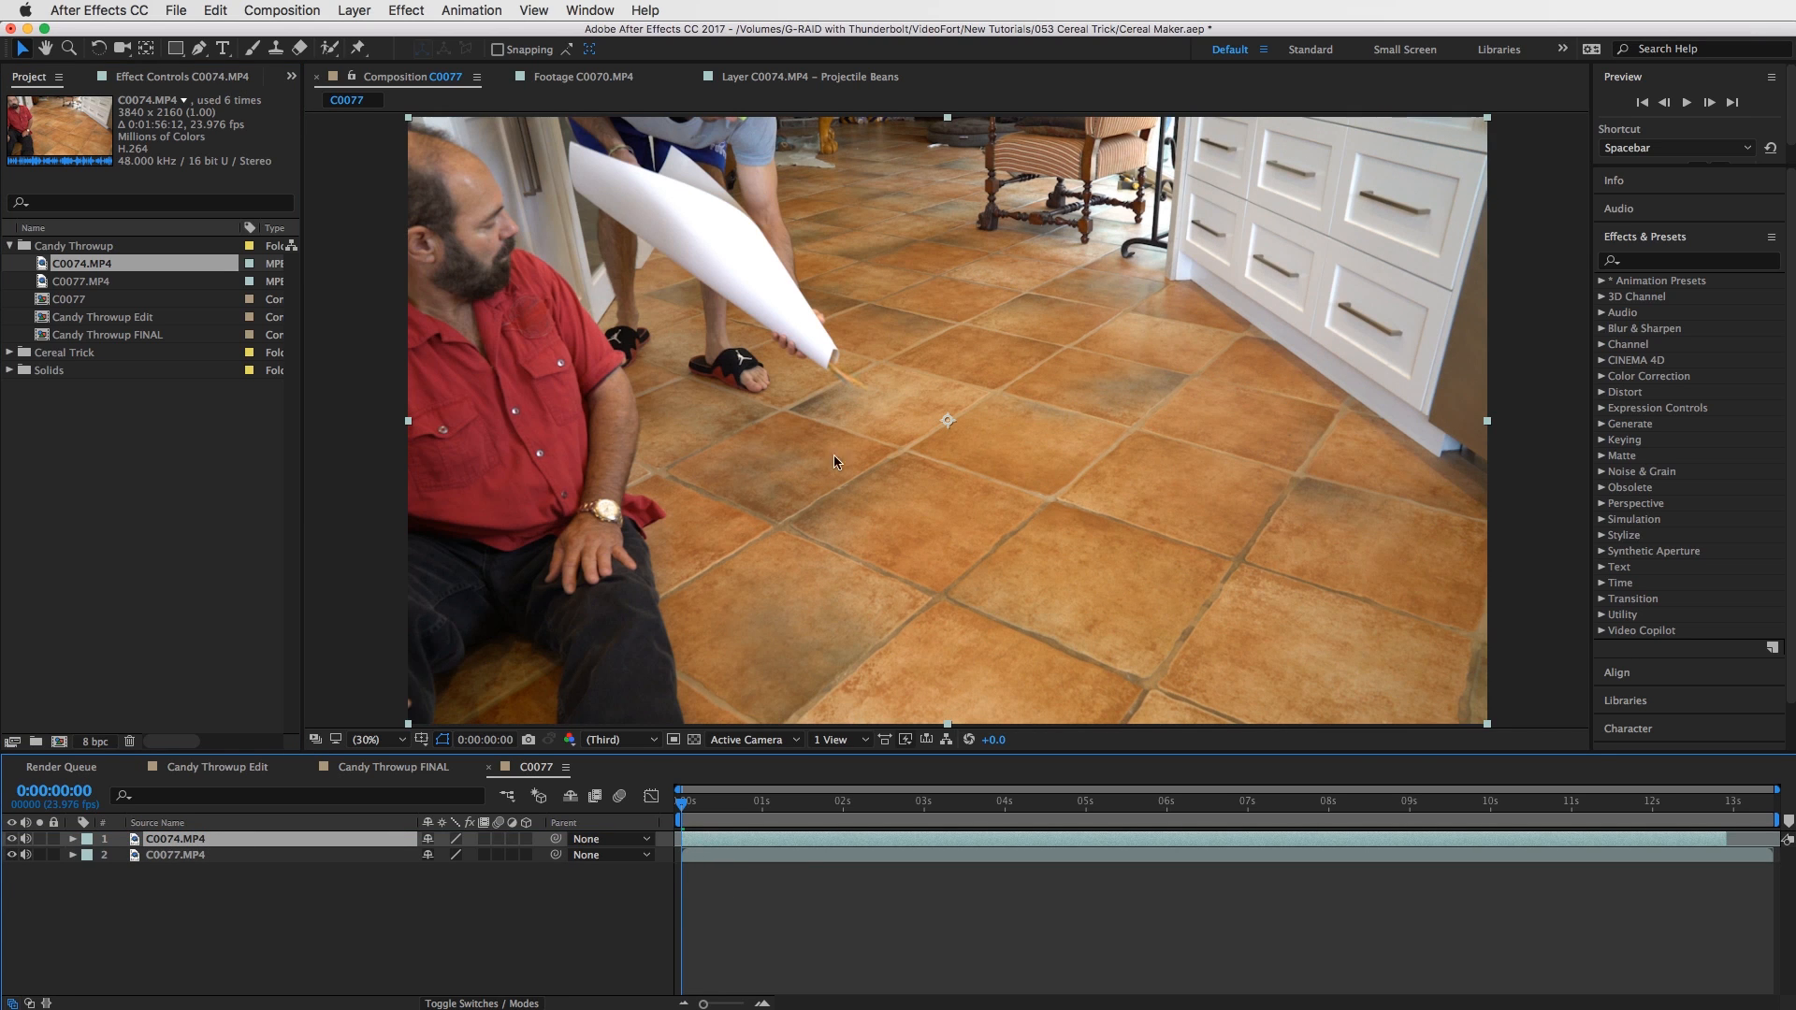
pyautogui.moveTo(700, 812); pyautogui.dragTo(681, 814)
pyautogui.click(305, 839)
pyautogui.press('t')
pyautogui.click(429, 854)
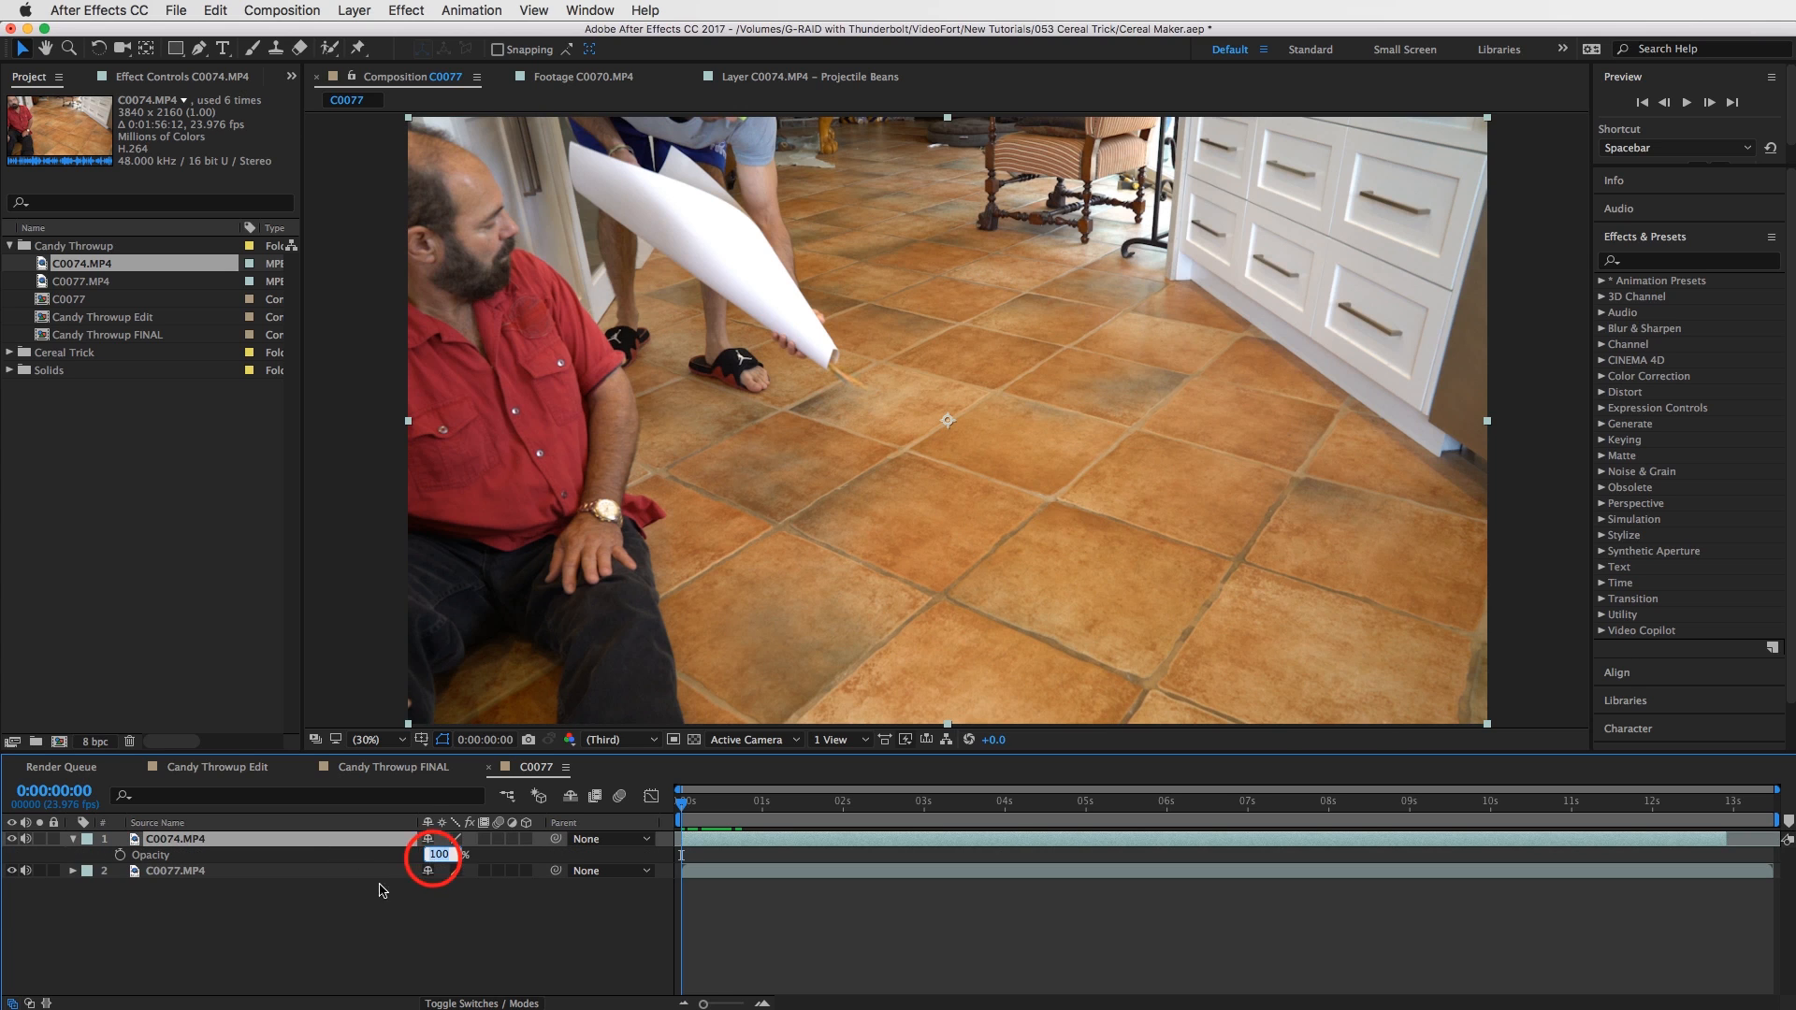
pyautogui.press('Return')
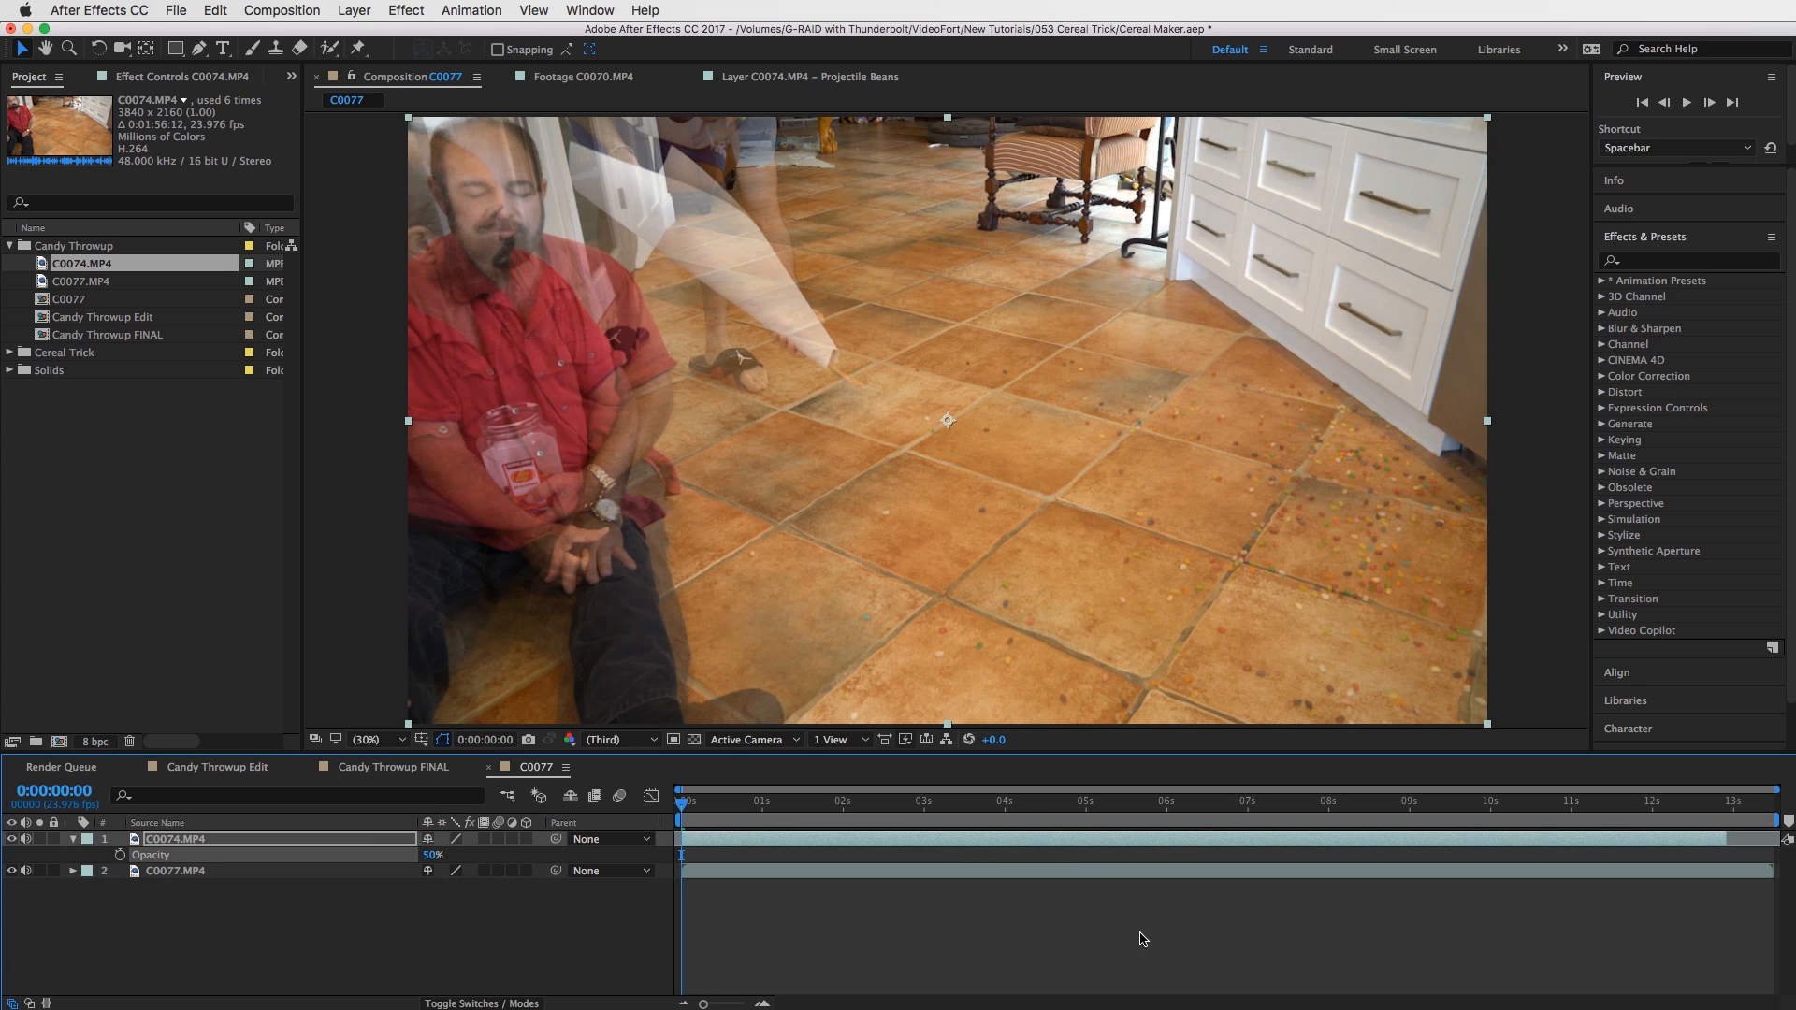
# Find the actor's throw-up pose, shift the C0074.MP4 layer to start at 0:00:05:15, and scrub to 0:00:06:20 to check the overlap.
pyautogui.click(1018, 803)
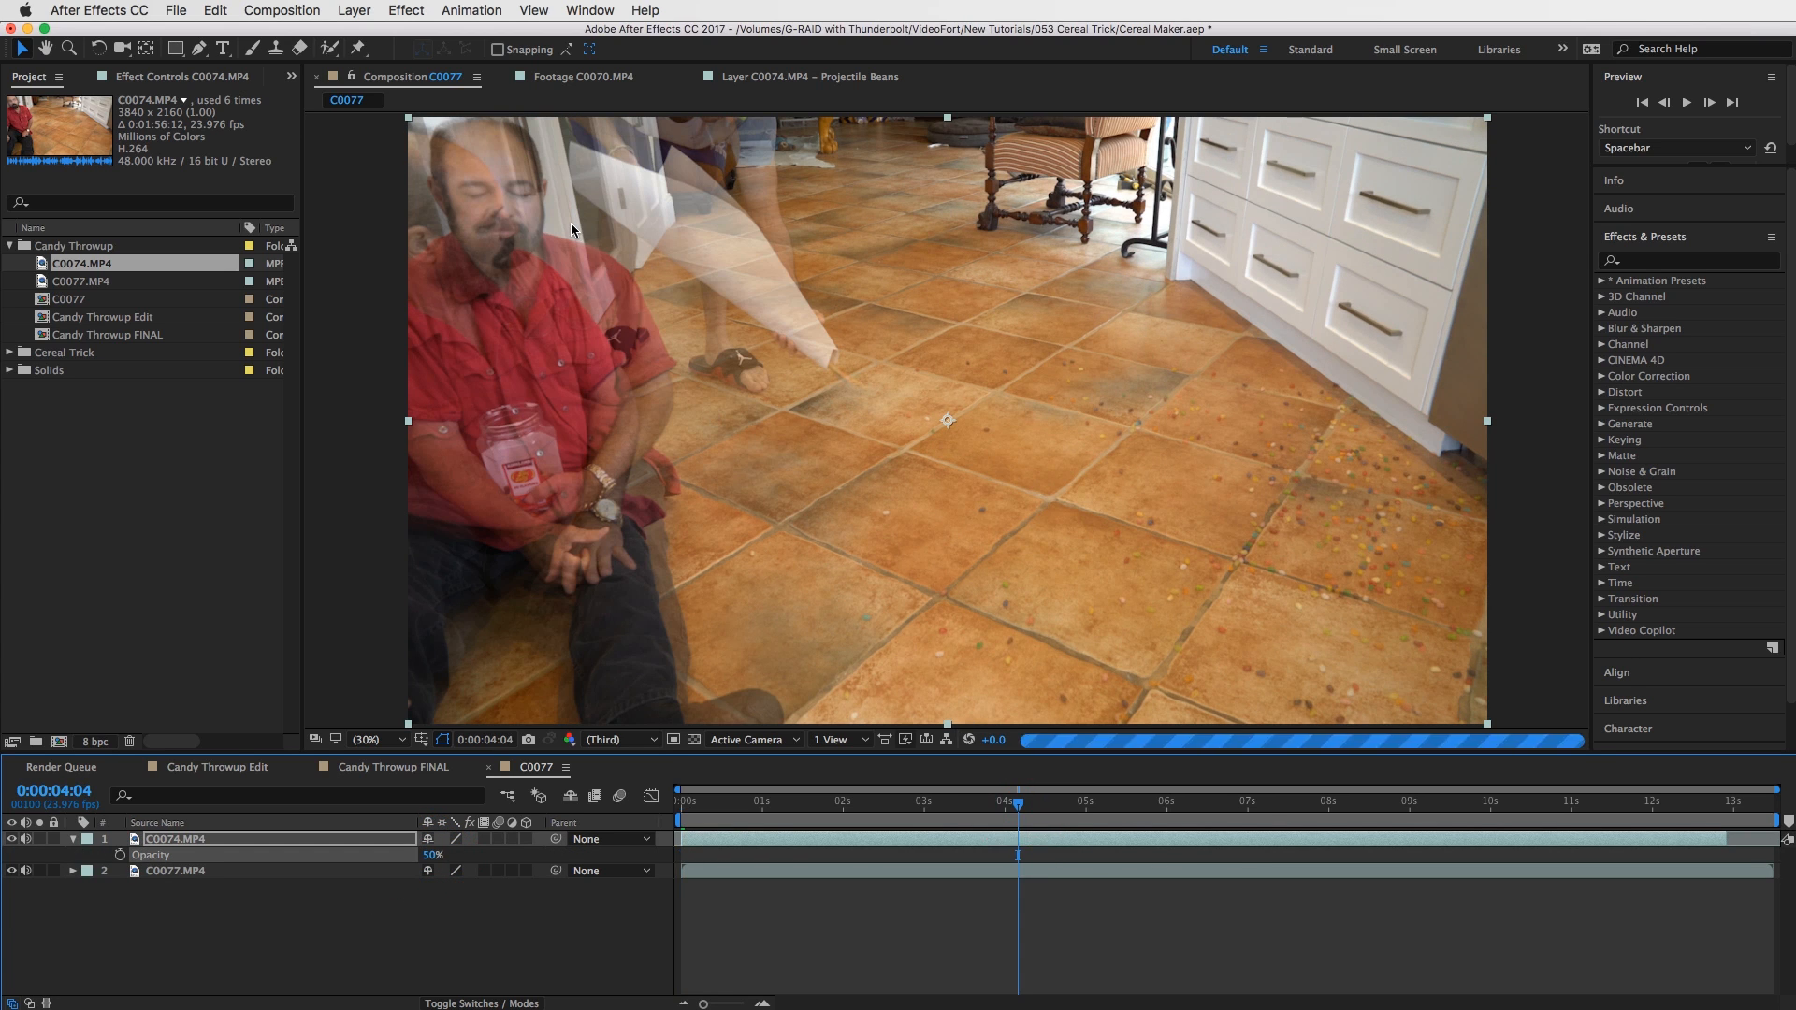
pyautogui.click(1093, 803)
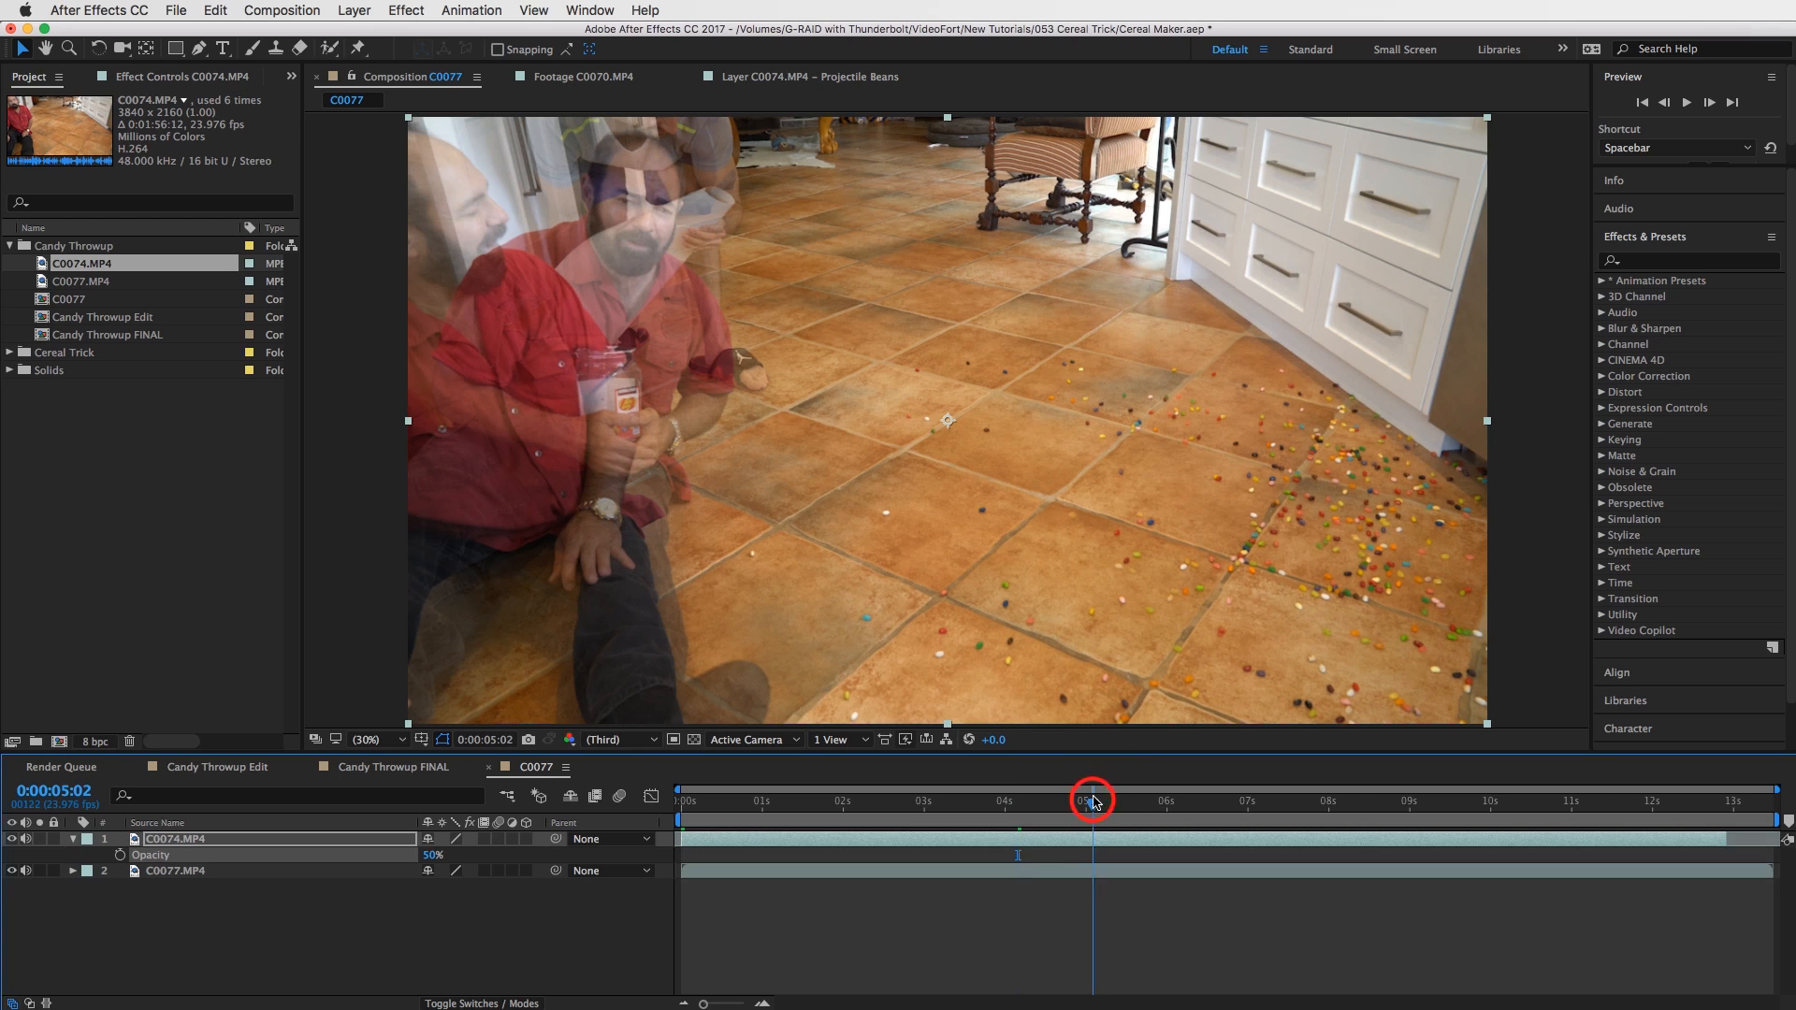
pyautogui.click(1146, 803)
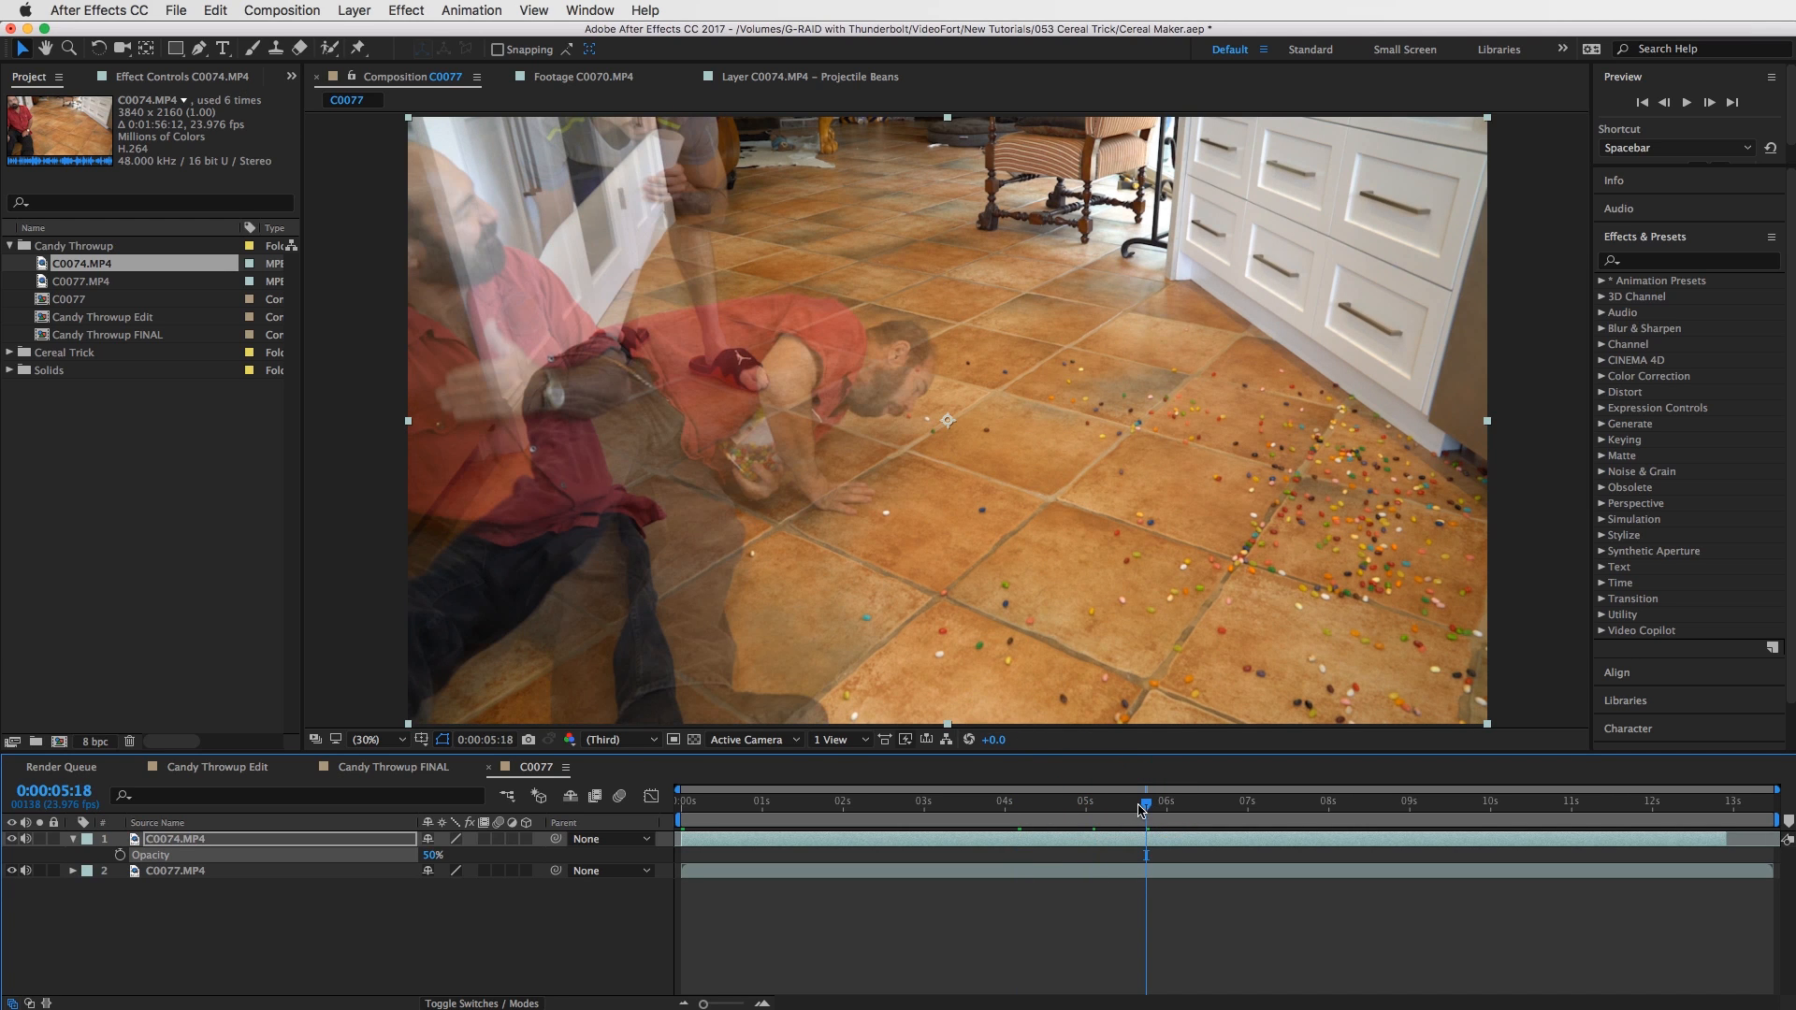
pyautogui.click(1138, 803)
pyautogui.click(1139, 802)
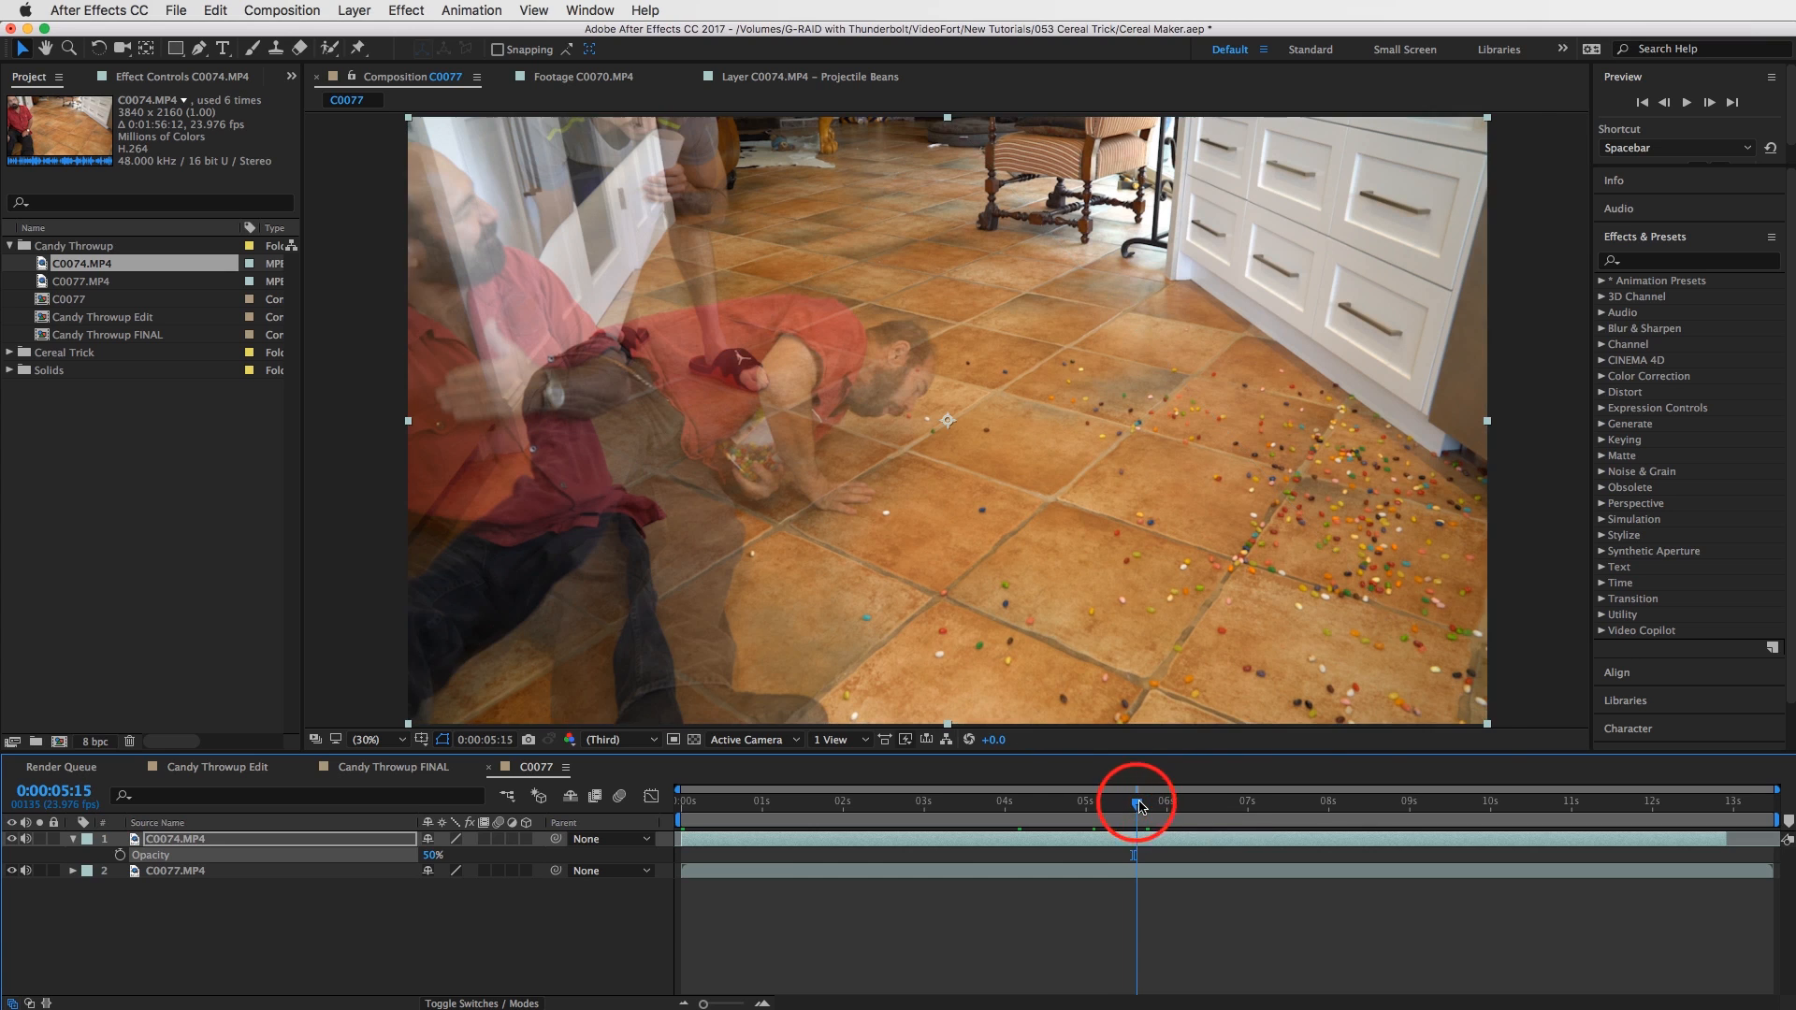
pyautogui.moveTo(767, 843); pyautogui.dragTo(1223, 841)
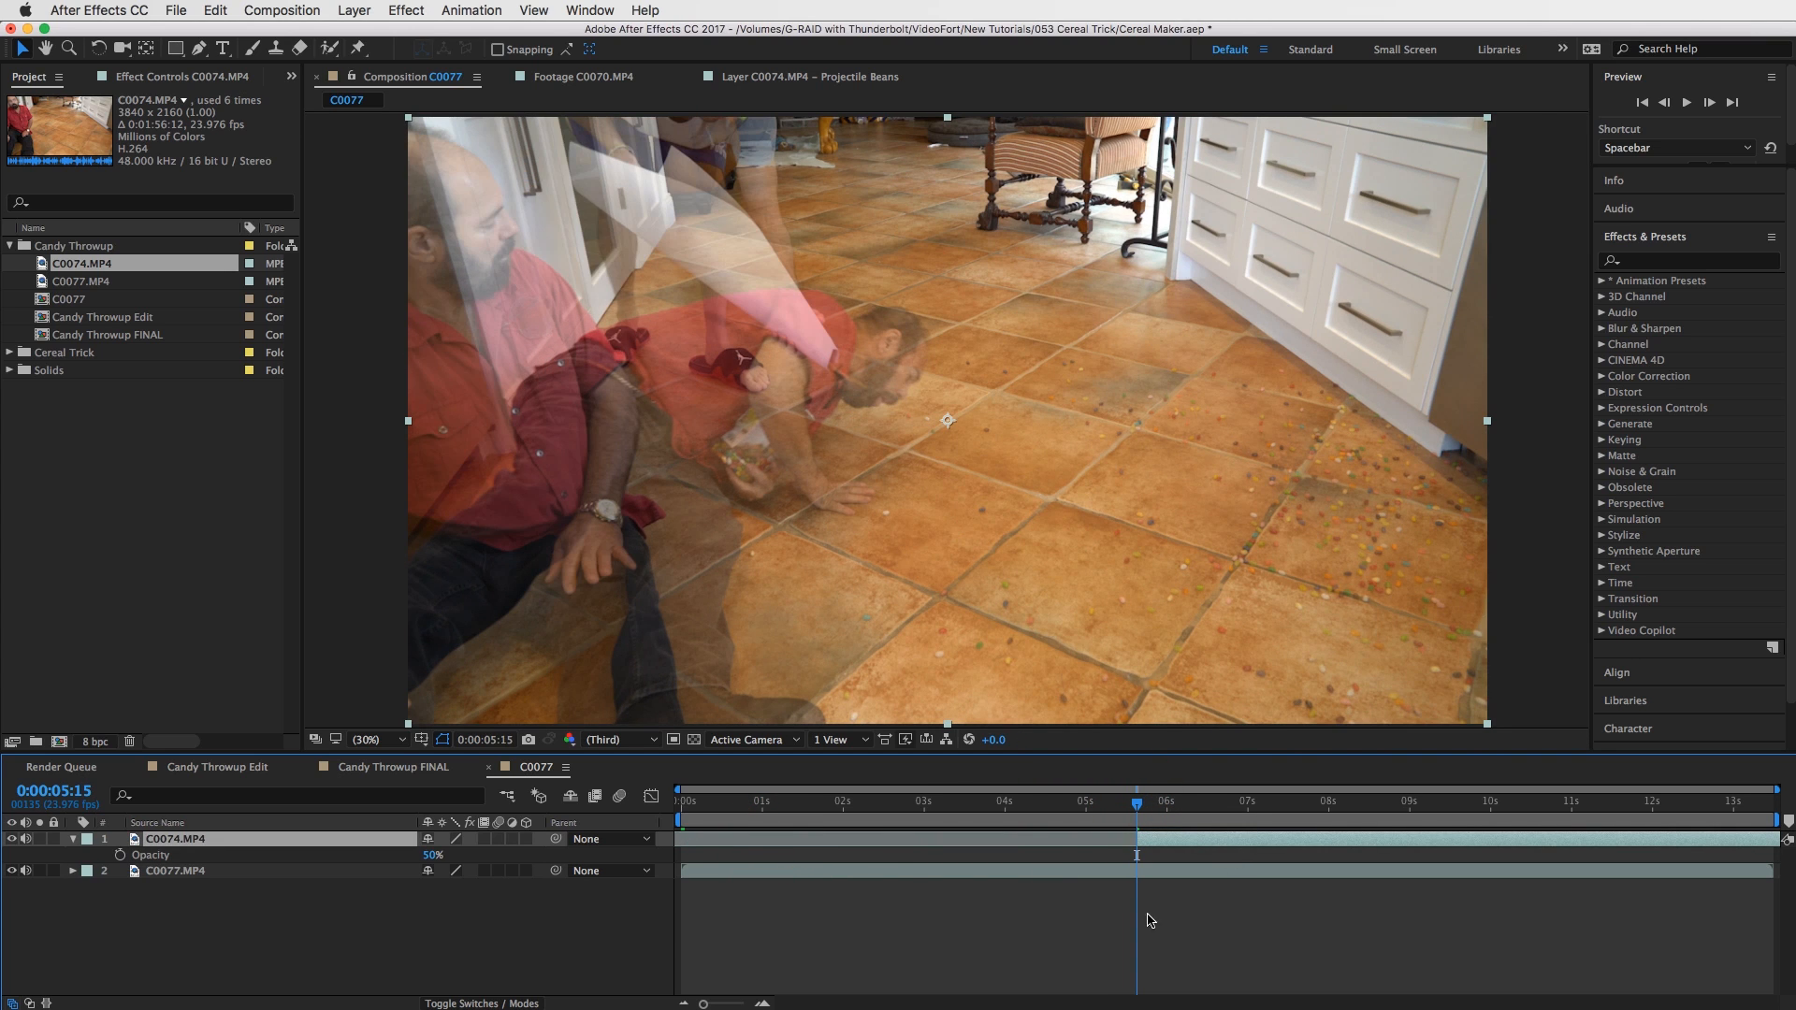
pyautogui.moveTo(1137, 803); pyautogui.dragTo(1160, 804)
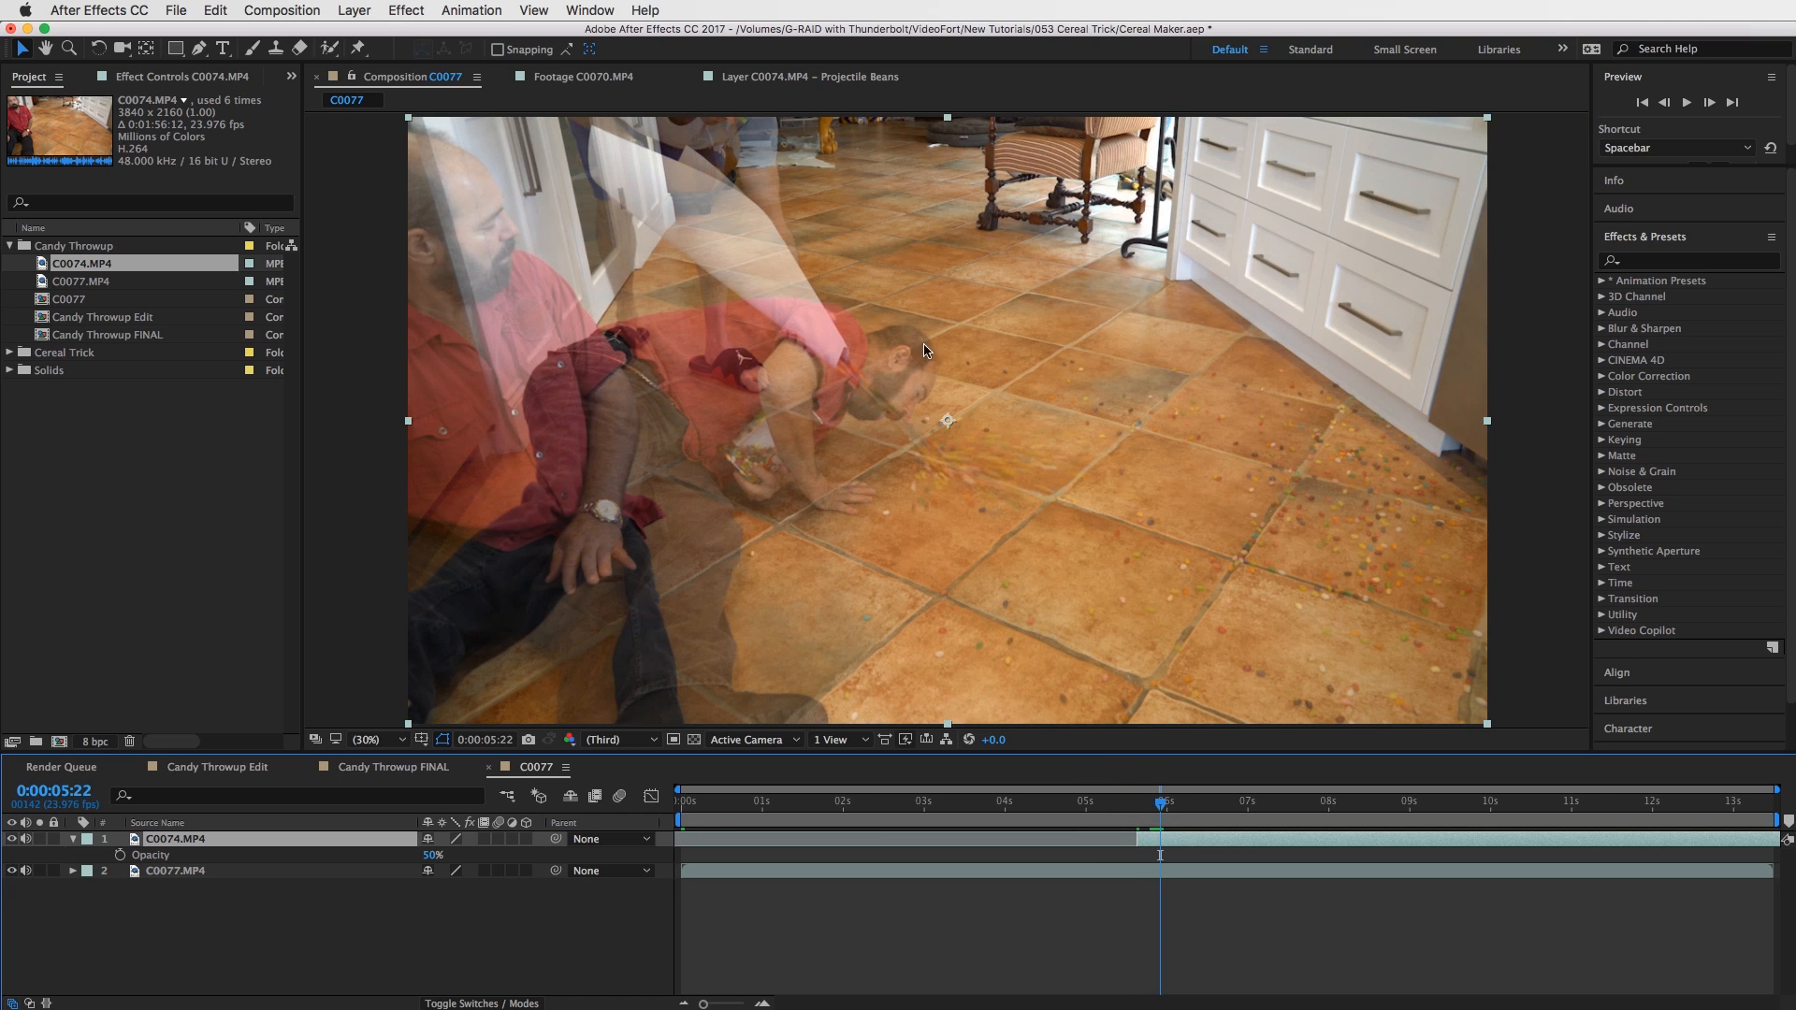
pyautogui.moveTo(1163, 804); pyautogui.dragTo(1234, 830)
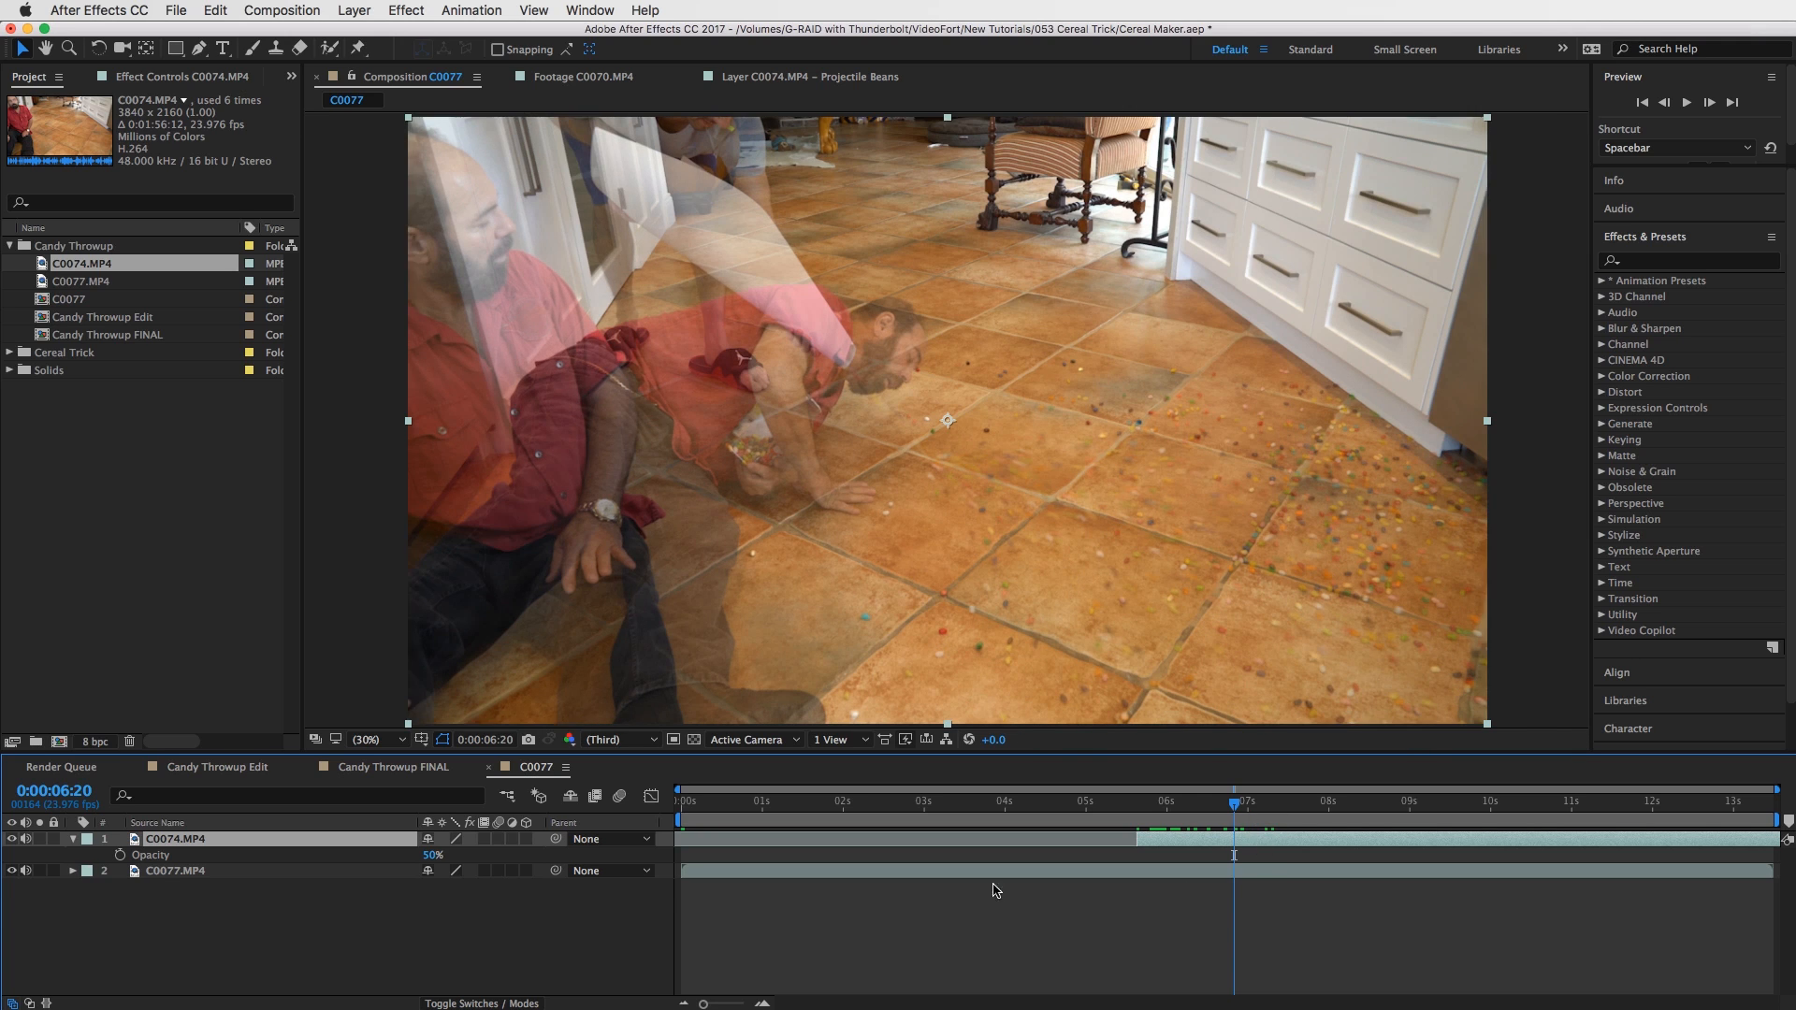
# Rename the C0074.MP4 layer to "C0074.MP4 - Projectile Beans".
pyautogui.click(1083, 872)
pyautogui.click(1239, 838)
pyautogui.click(194, 841)
pyautogui.press('Return')
pyautogui.press('Right')
pyautogui.write('-')
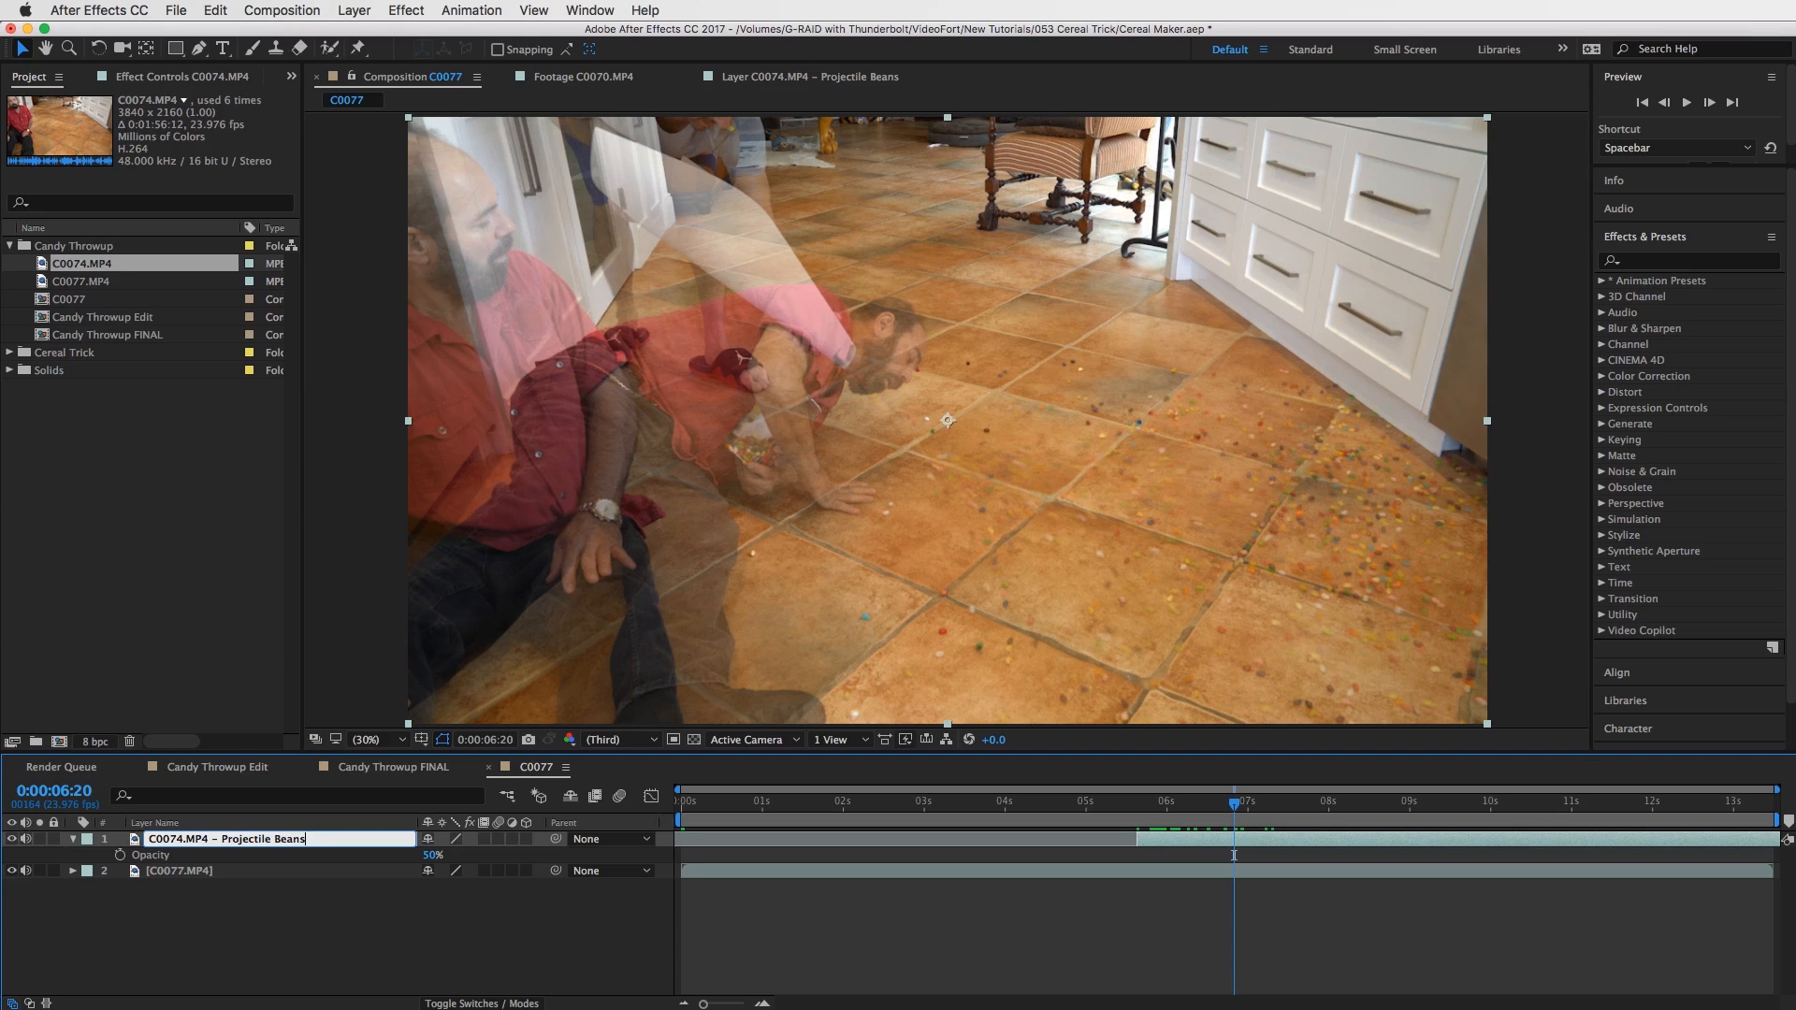
# Rename the C0077.MP4 layer to "C0077.MP4 - Actor Layer".
pyautogui.click(170, 870)
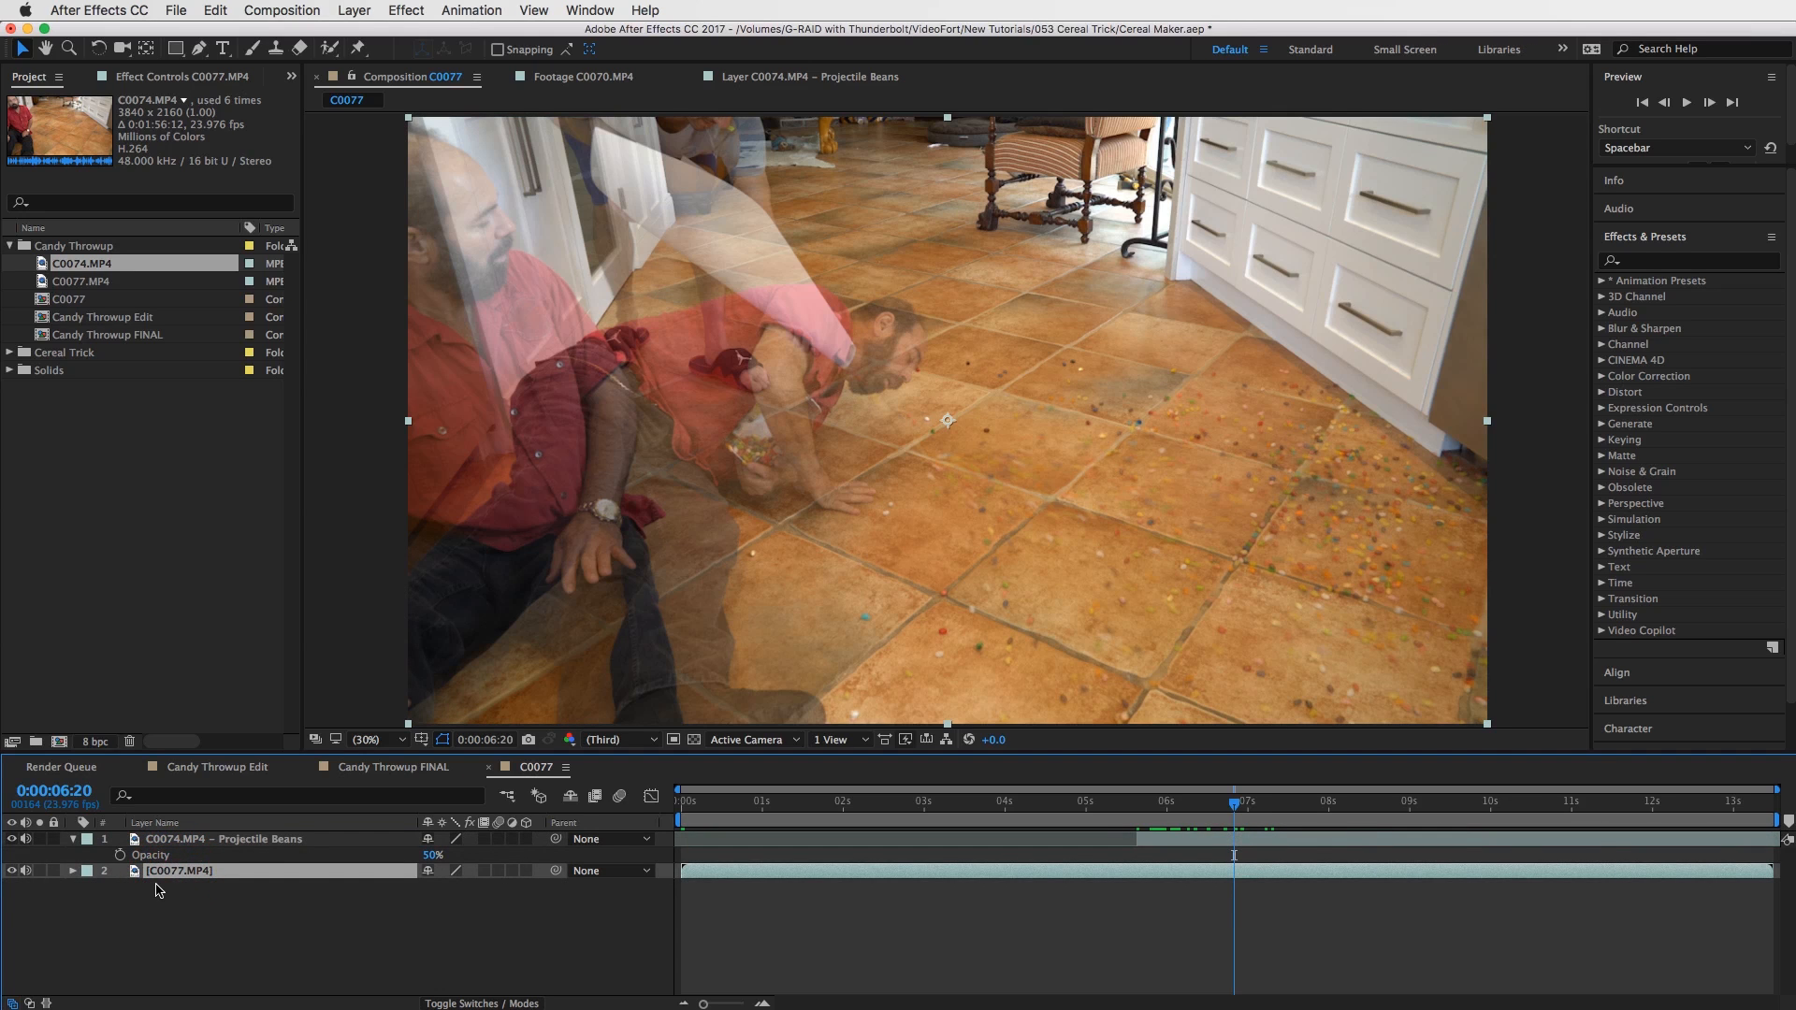
pyautogui.press('Return')
pyautogui.press('Right')
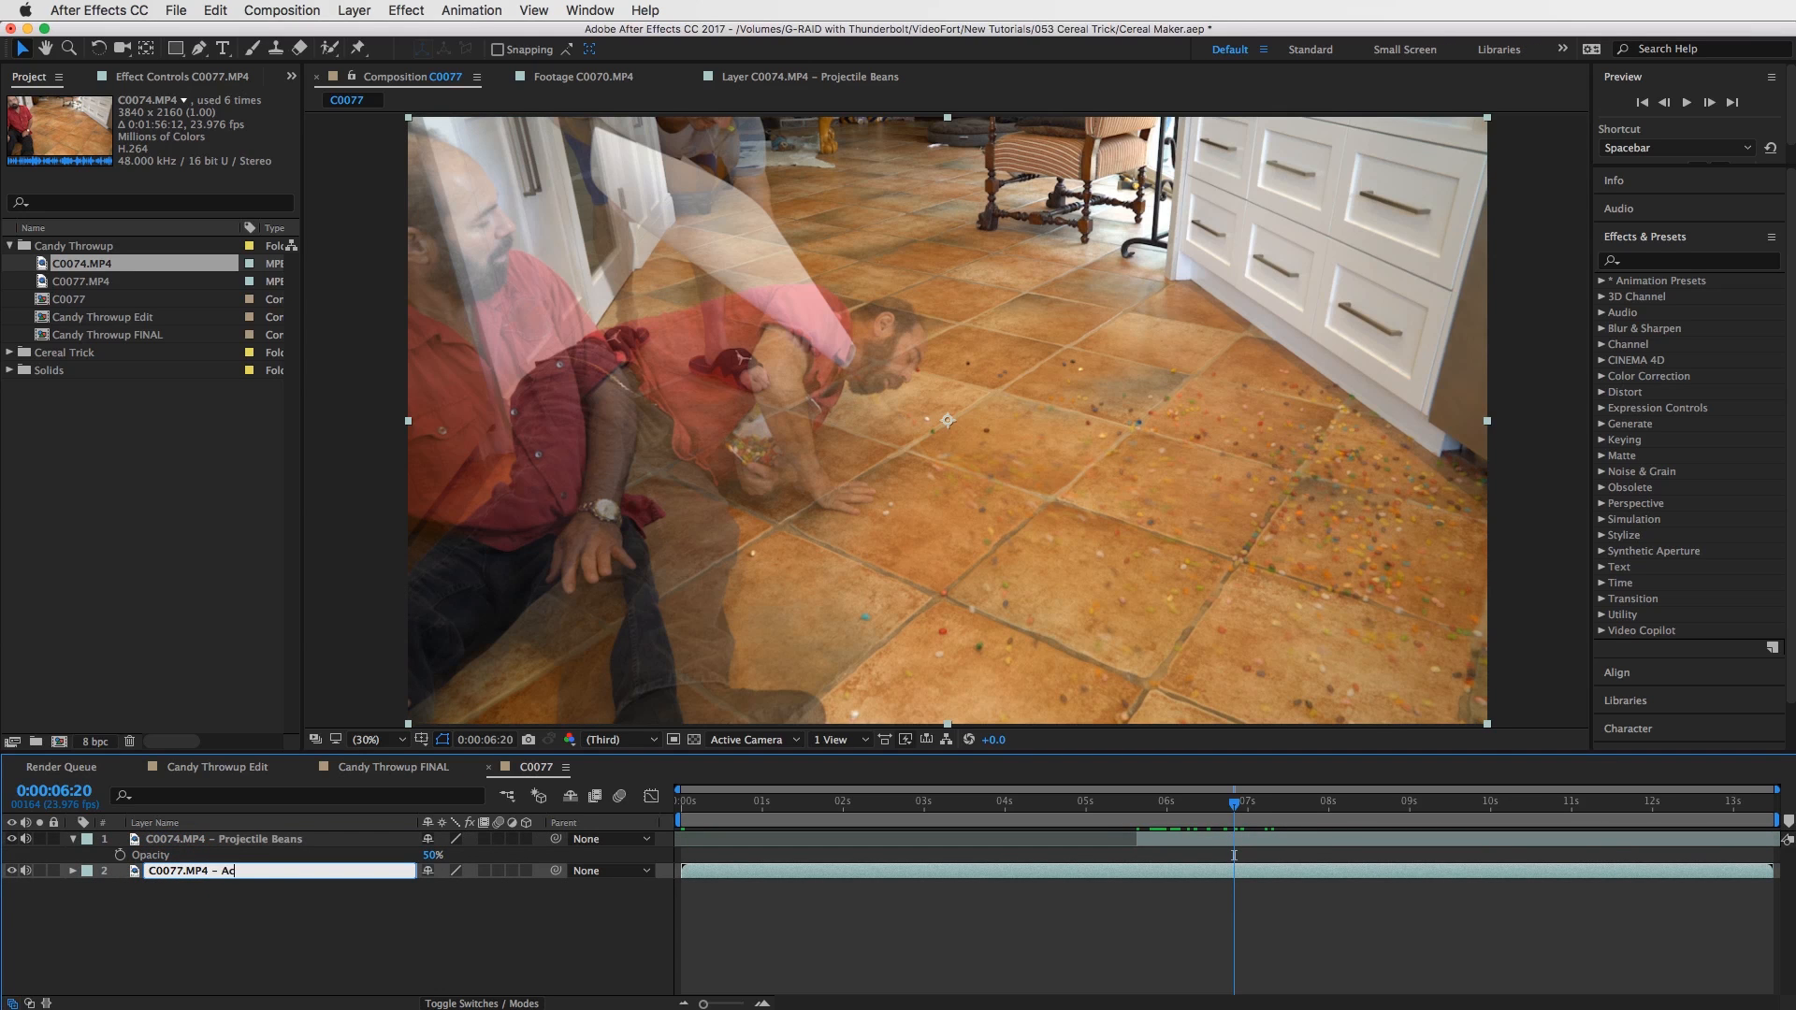
pyautogui.write('- Actor Layr')
pyautogui.press('Return')
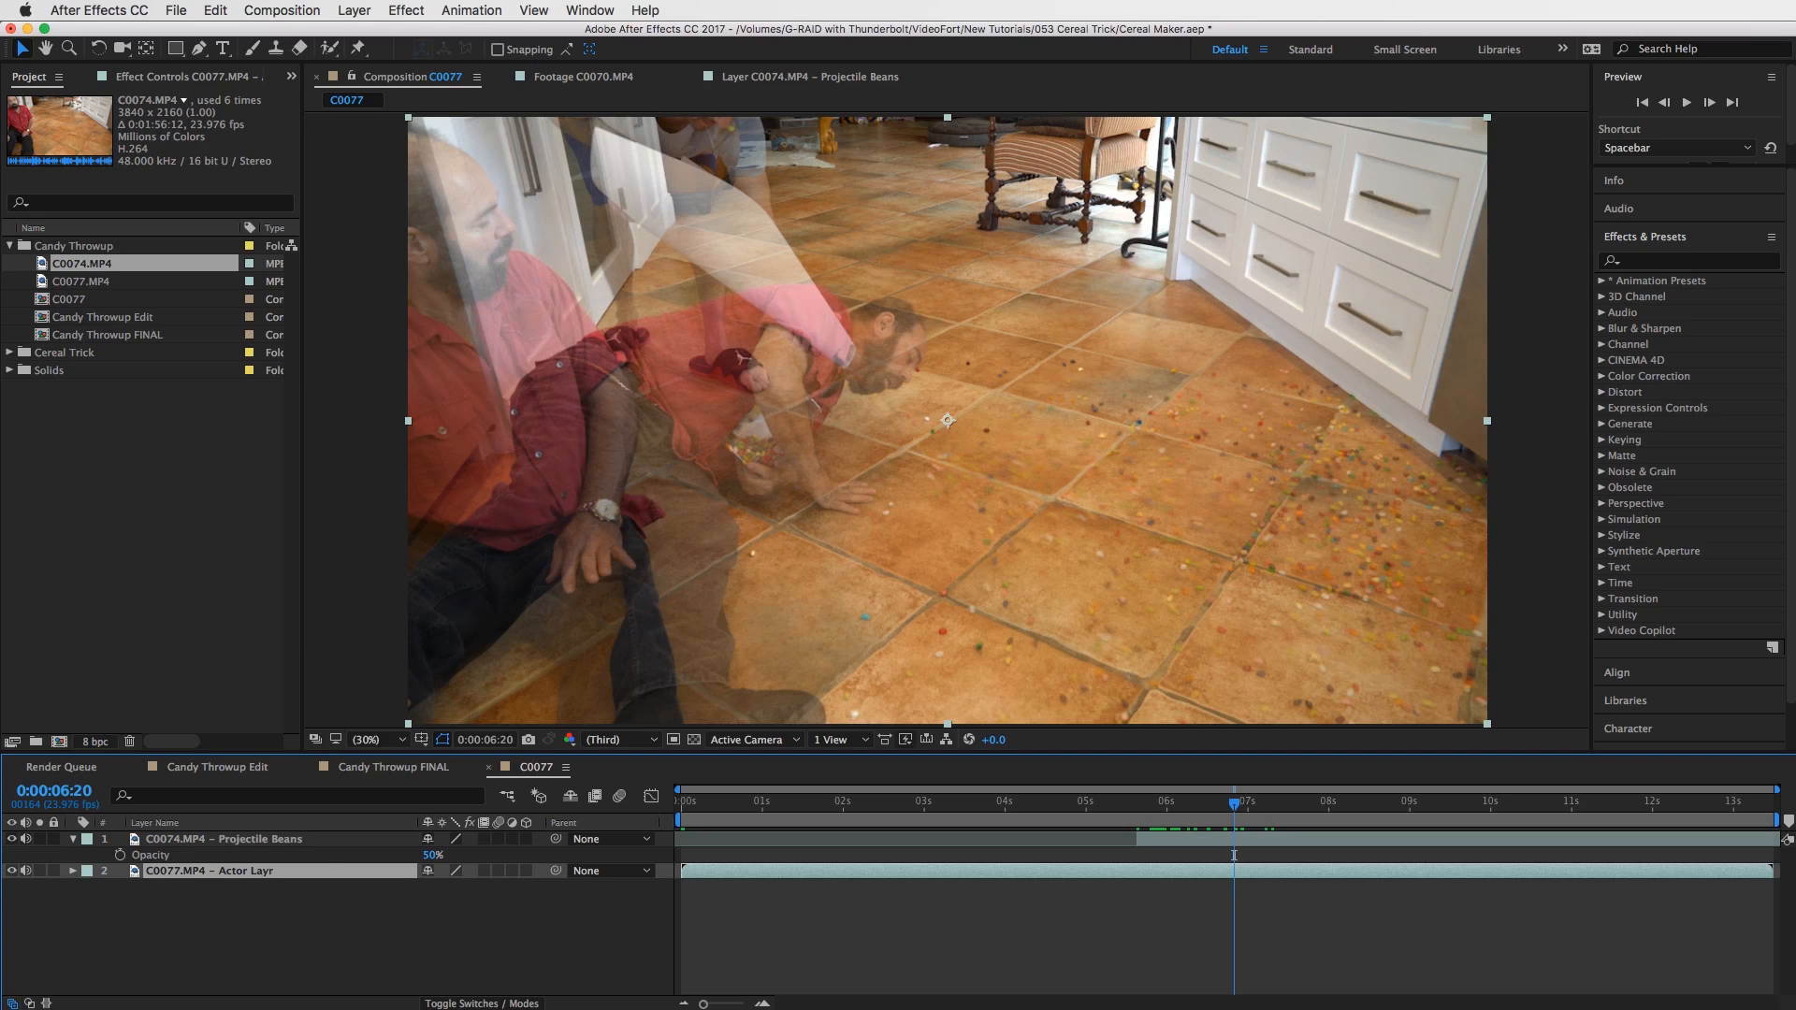
pyautogui.click(290, 873)
pyautogui.press('Return')
pyautogui.press('Right')
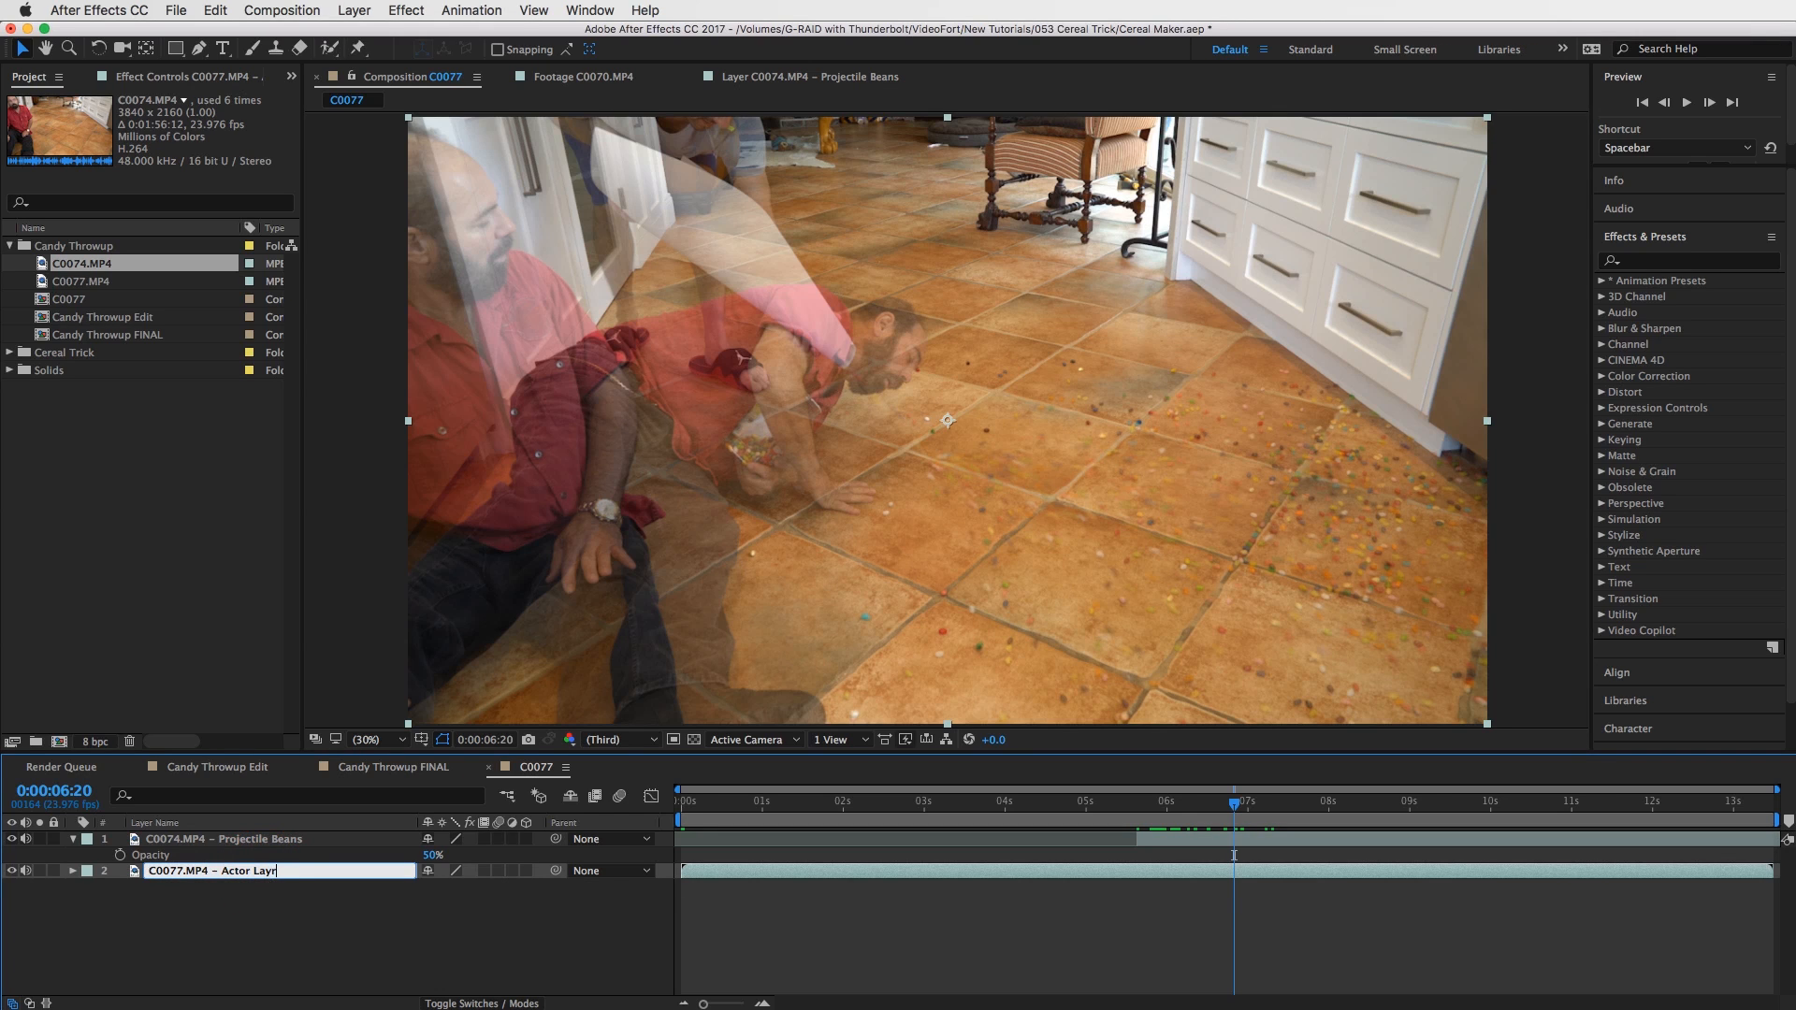
pyautogui.click(328, 912)
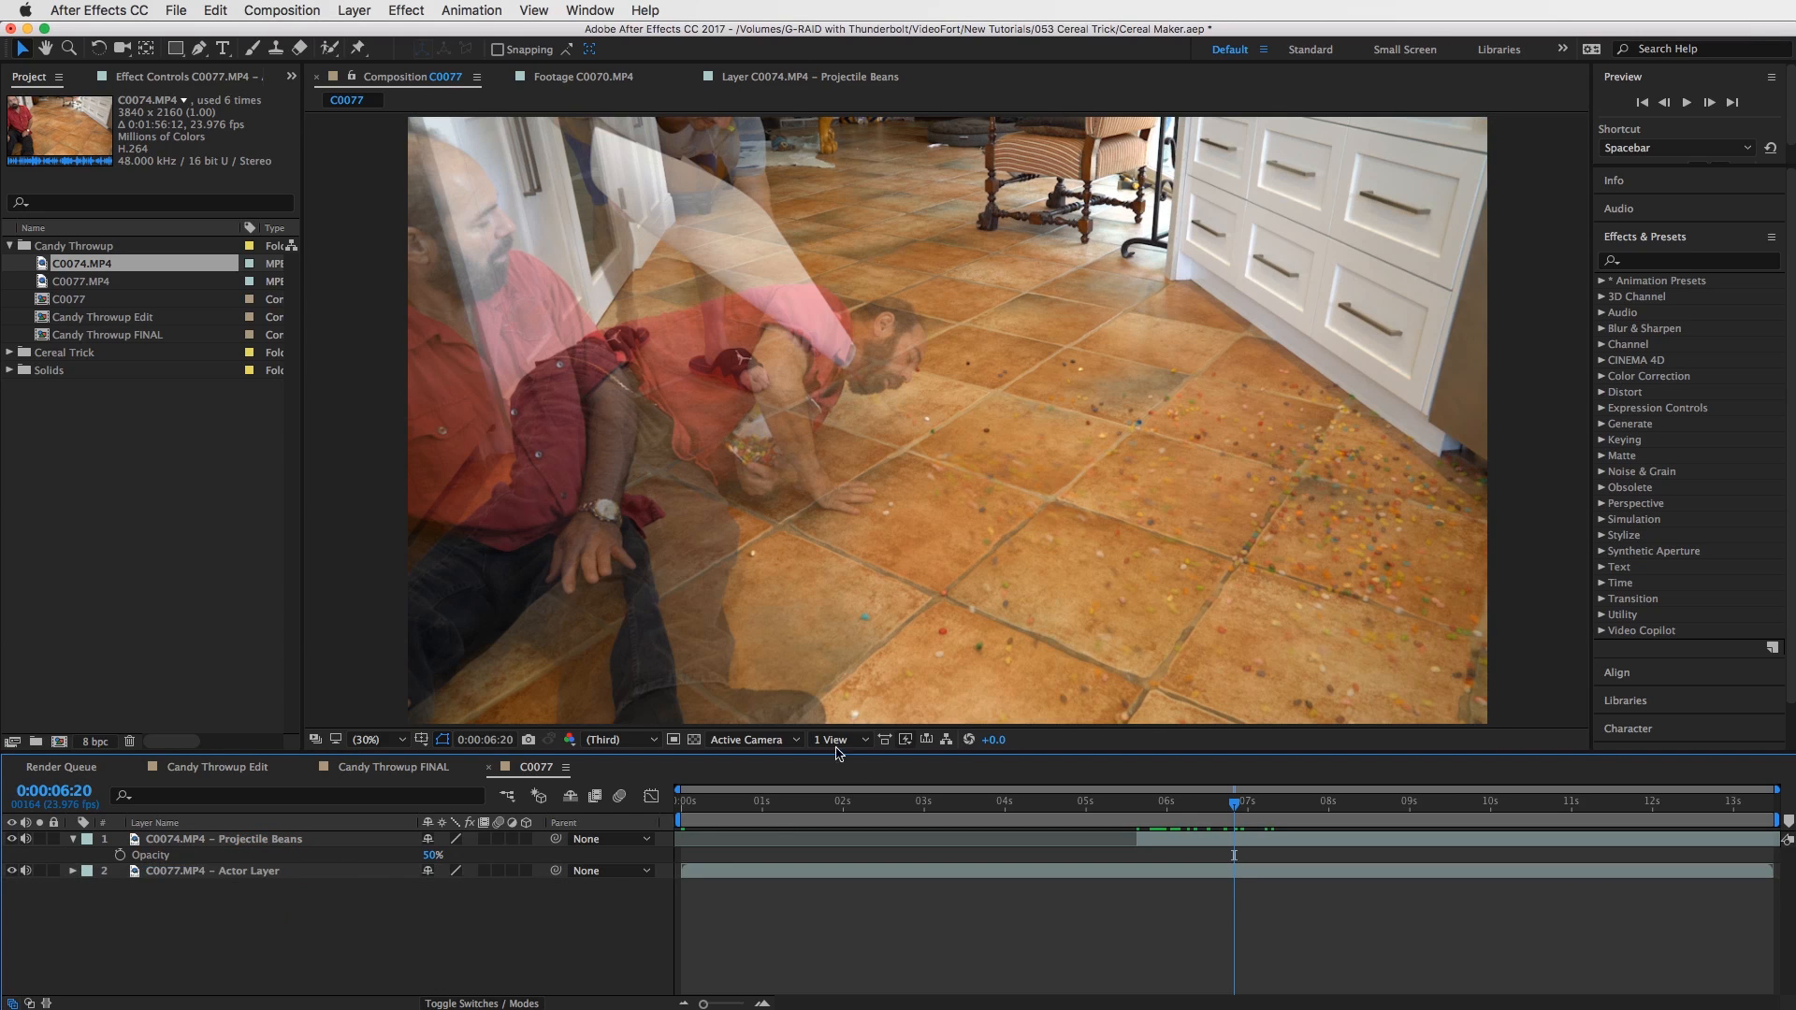
# At 0:00:05:16, start a Pen tool mask on the Projectile Beans layer, tracing below and around the actor's hand on the floor.
pyautogui.click(1278, 836)
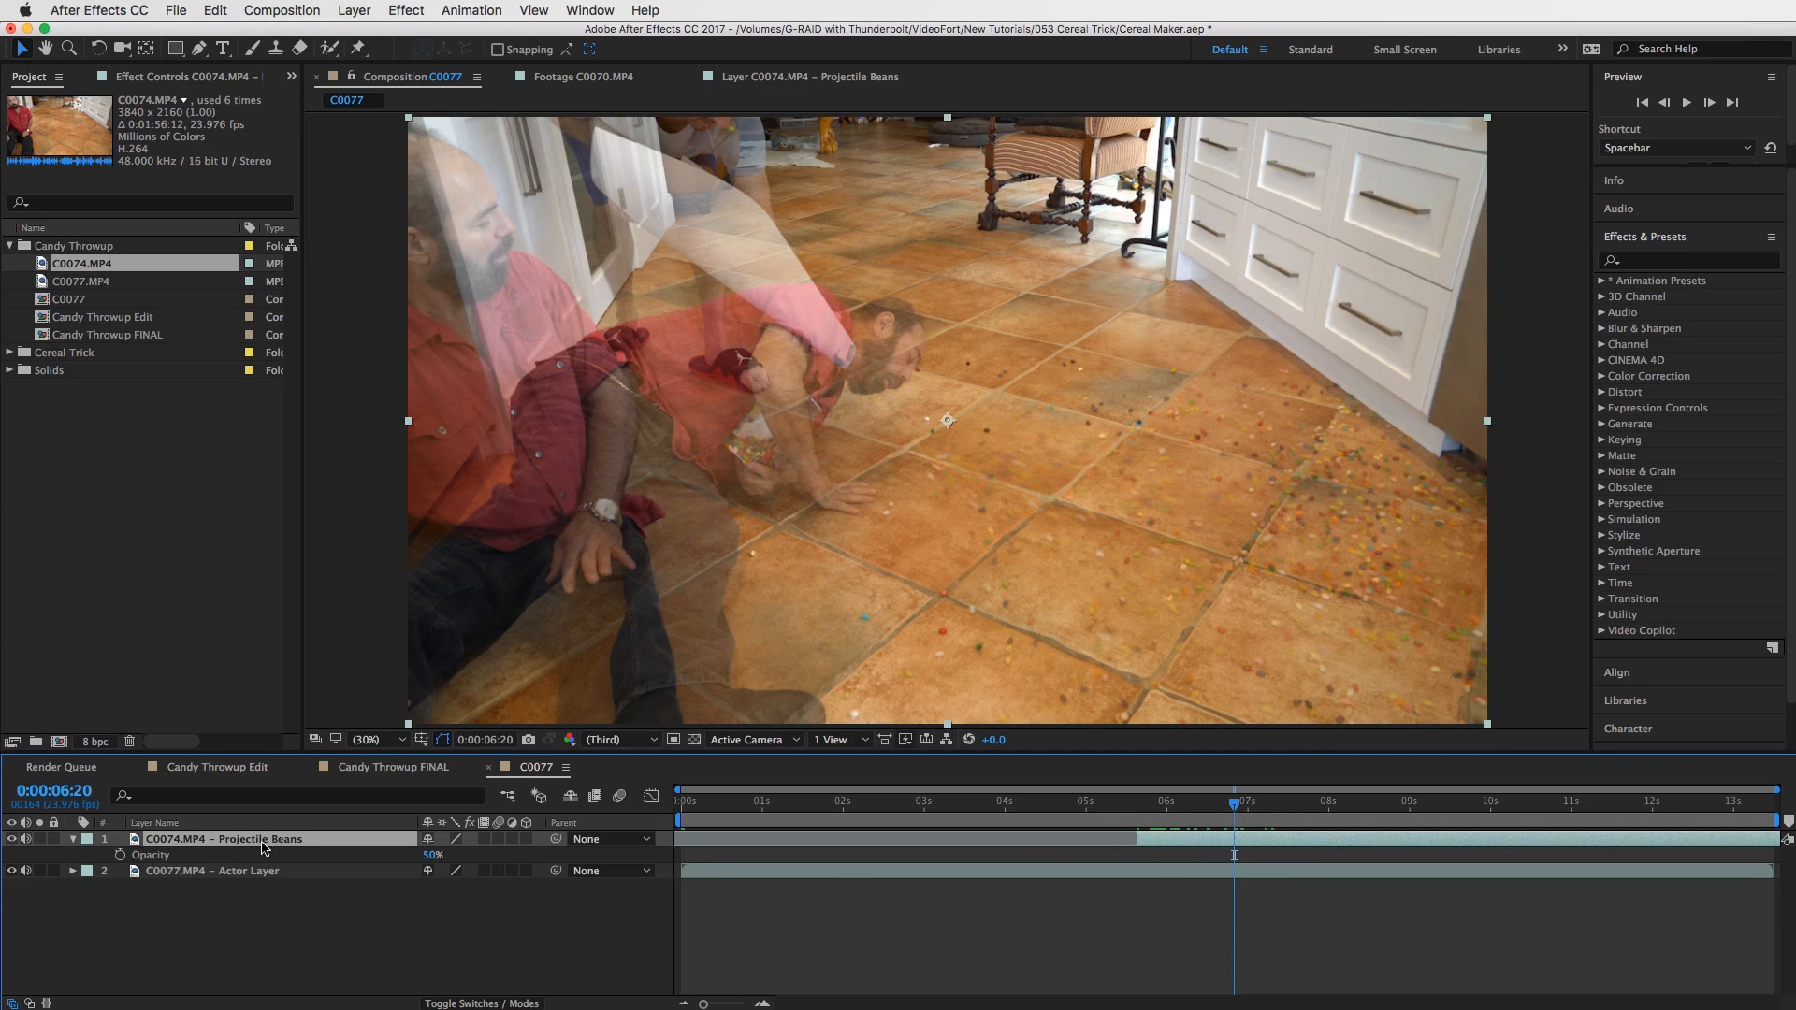
pyautogui.moveTo(1206, 800); pyautogui.dragTo(1148, 803)
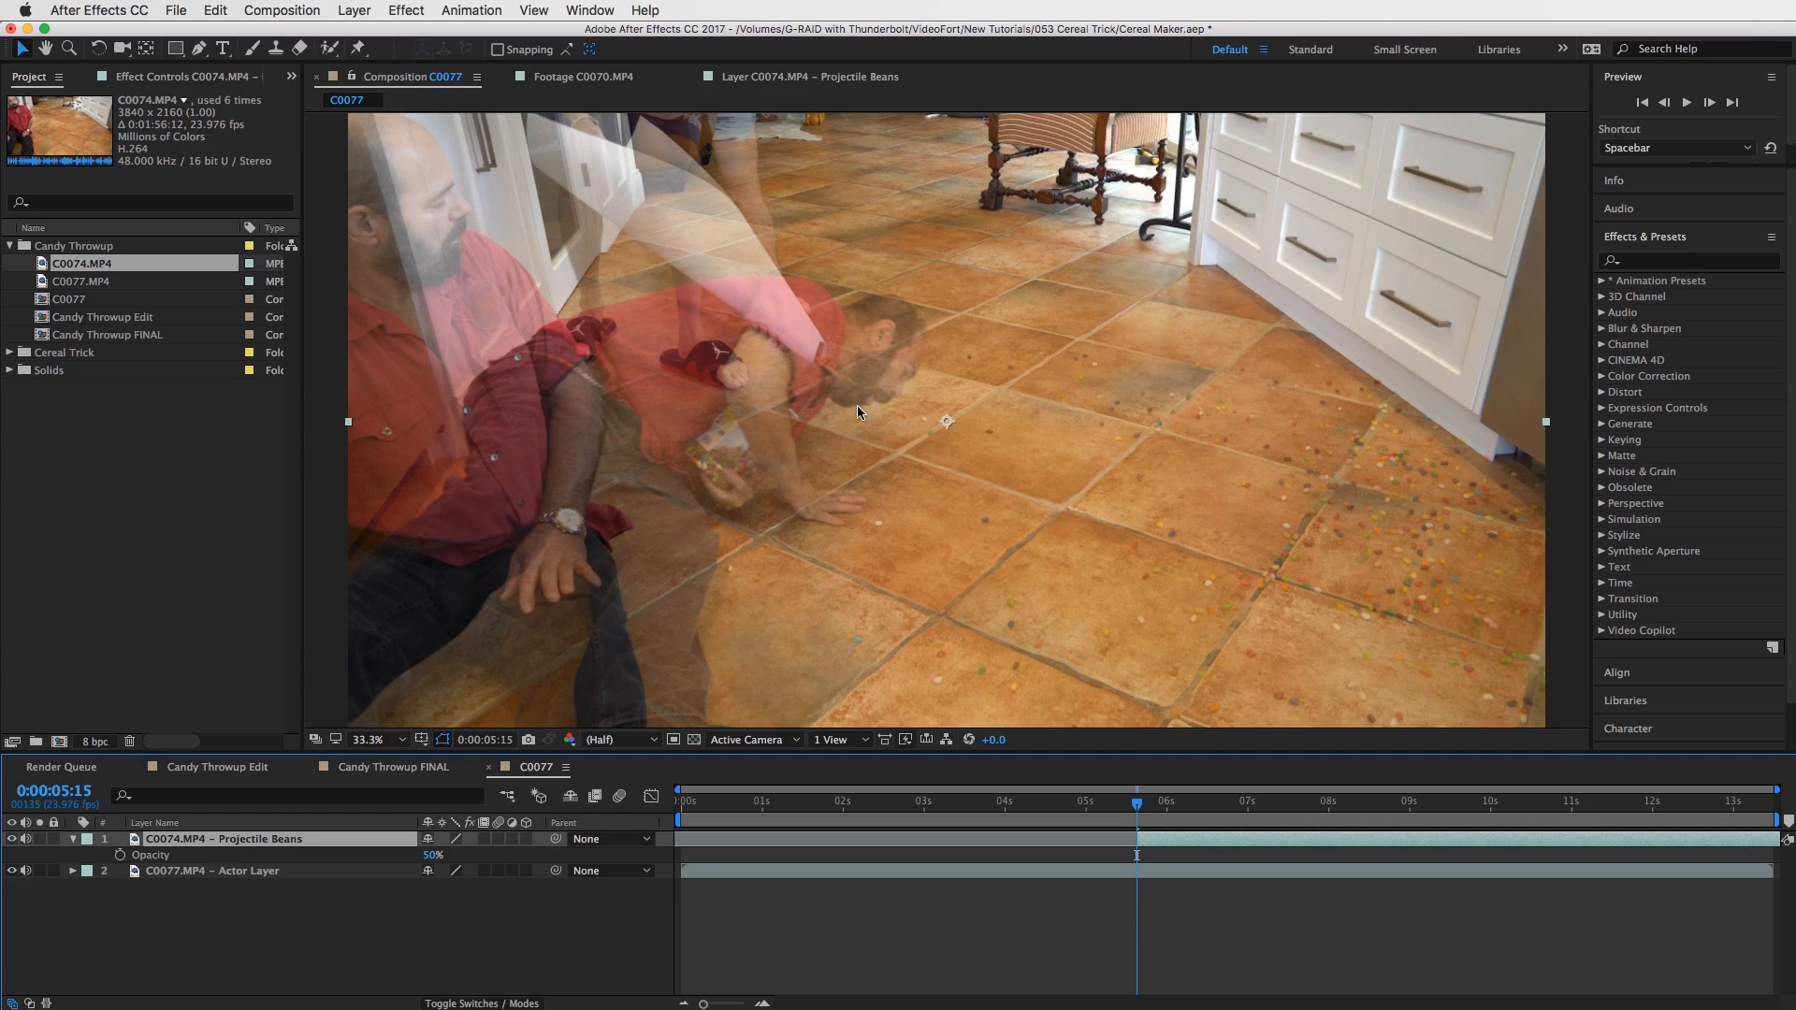
pyautogui.press('/')
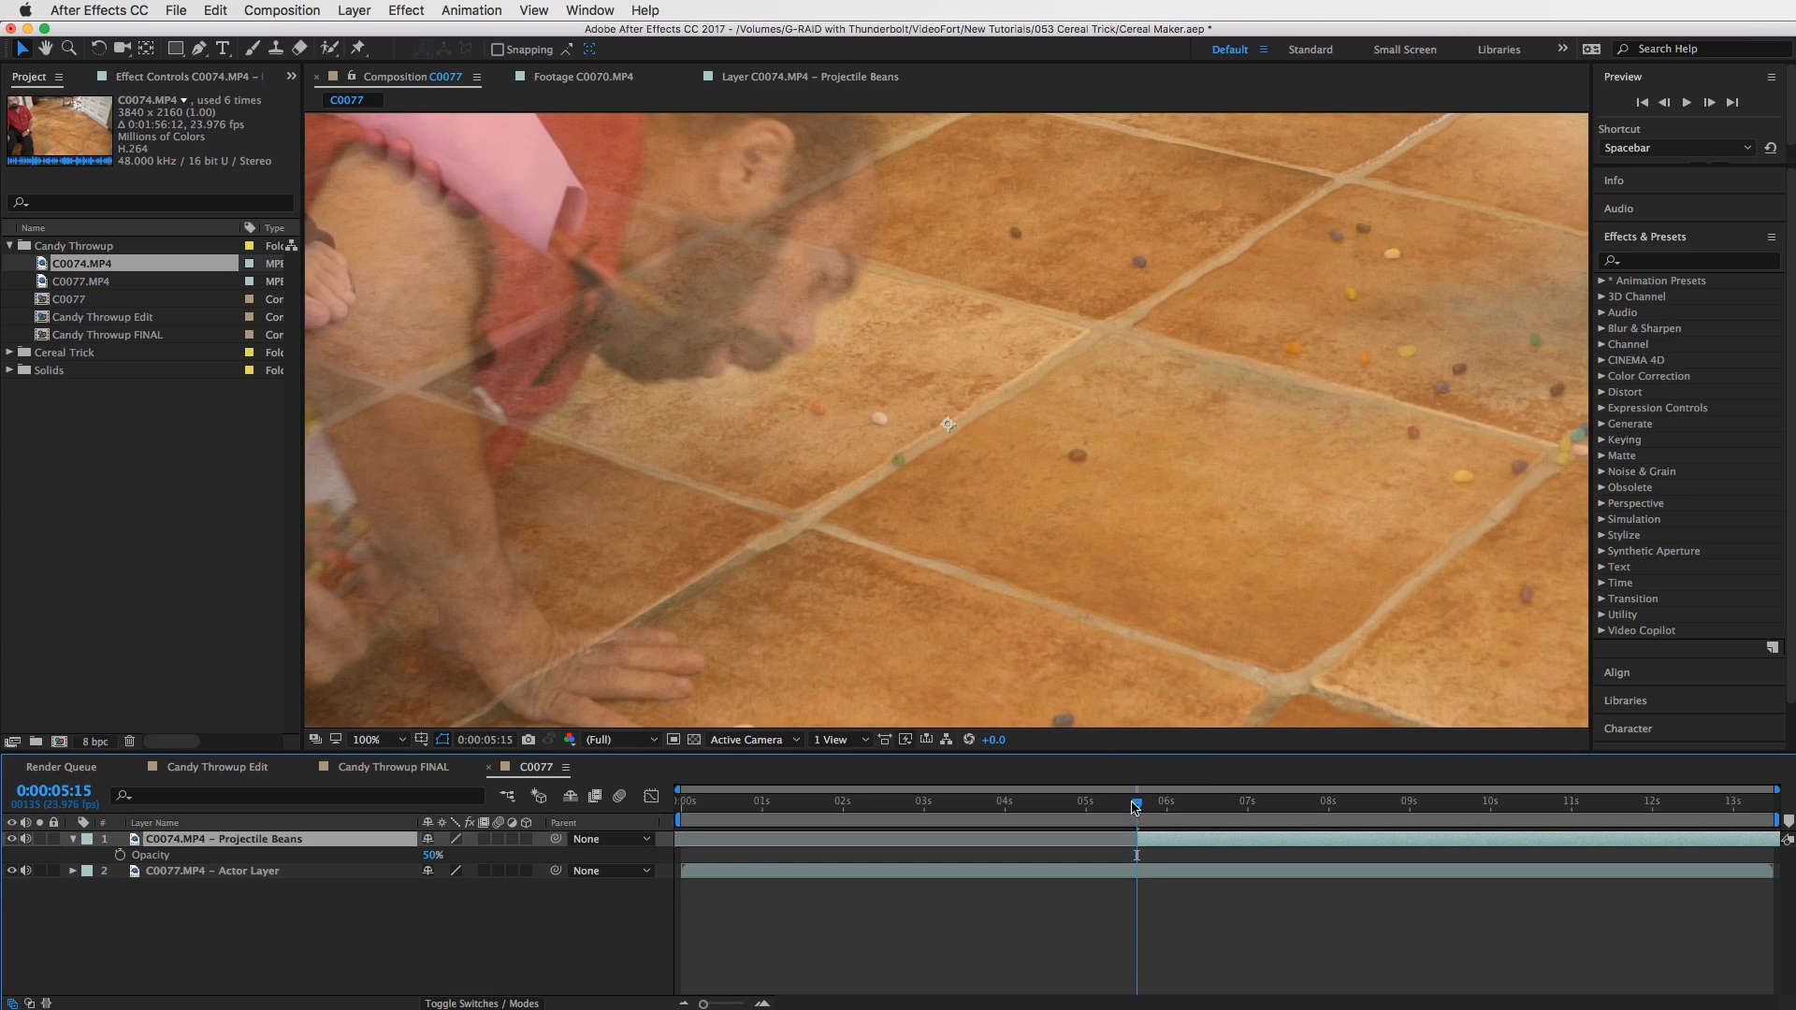
pyautogui.moveTo(1137, 803); pyautogui.dragTo(1140, 803)
pyautogui.click(199, 48)
pyautogui.press(',')
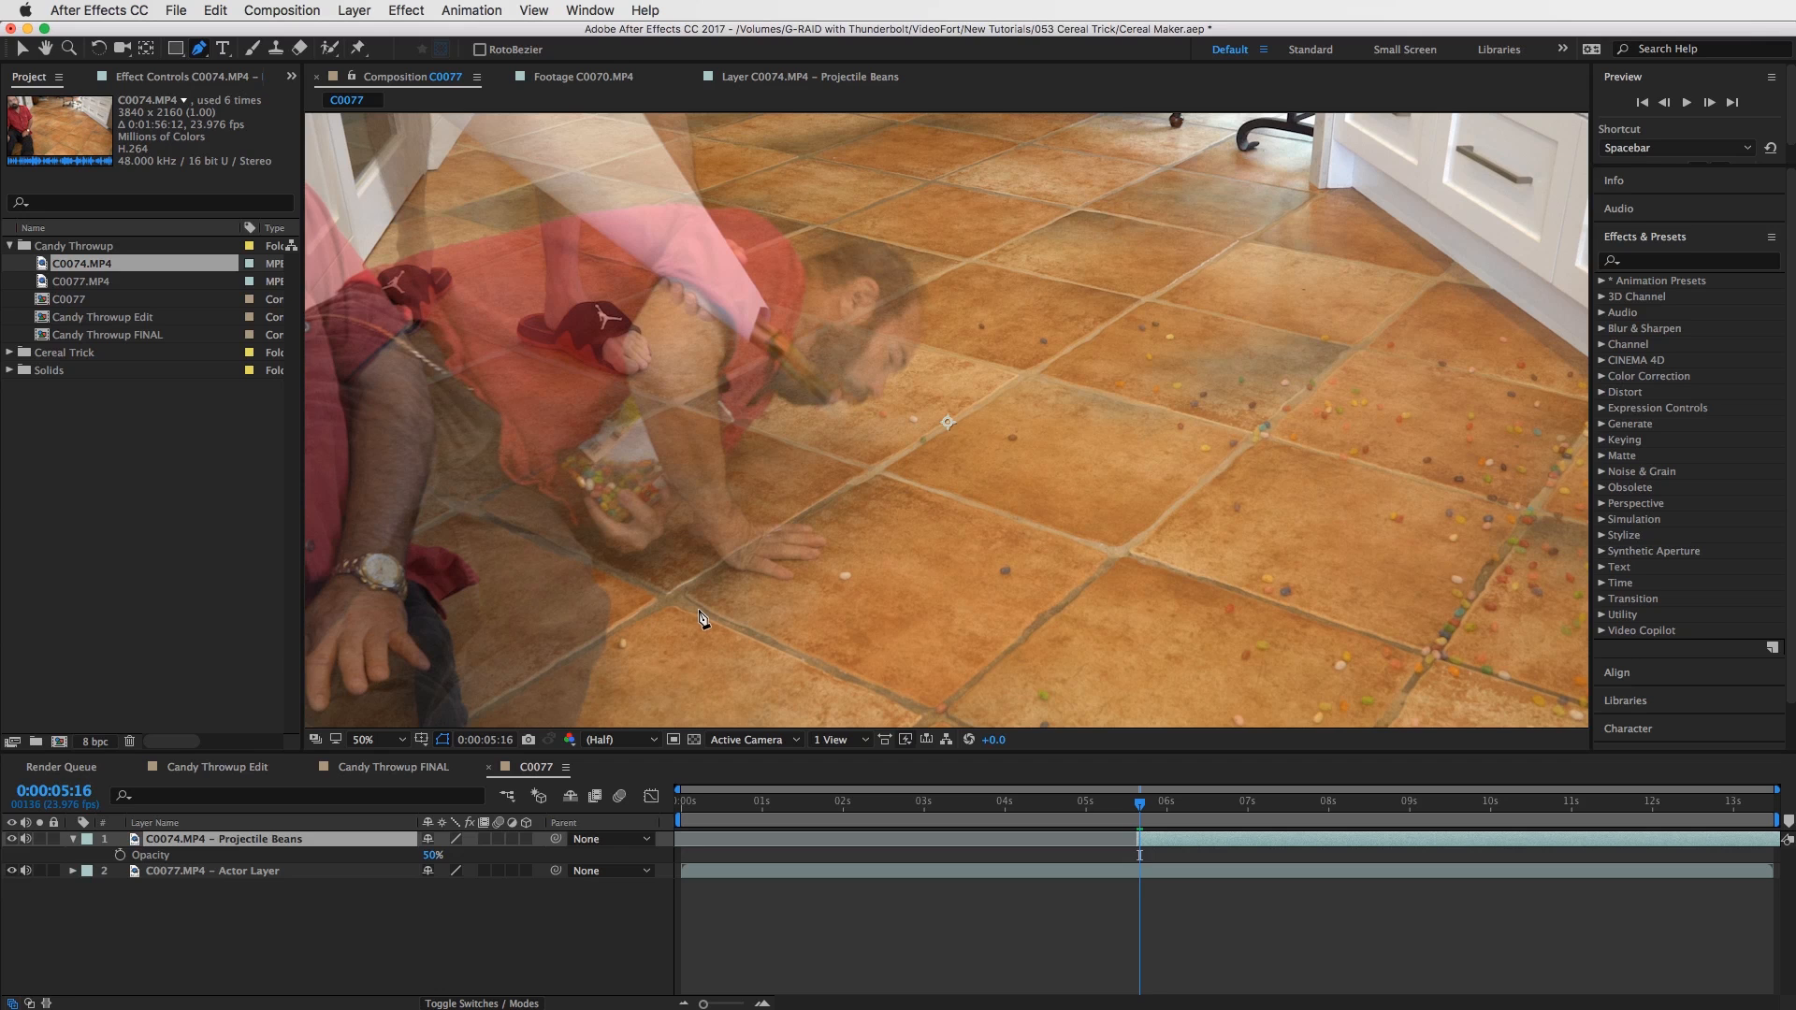
pyautogui.click(701, 610)
pyautogui.moveTo(795, 597); pyautogui.dragTo(803, 590)
pyautogui.click(840, 541)
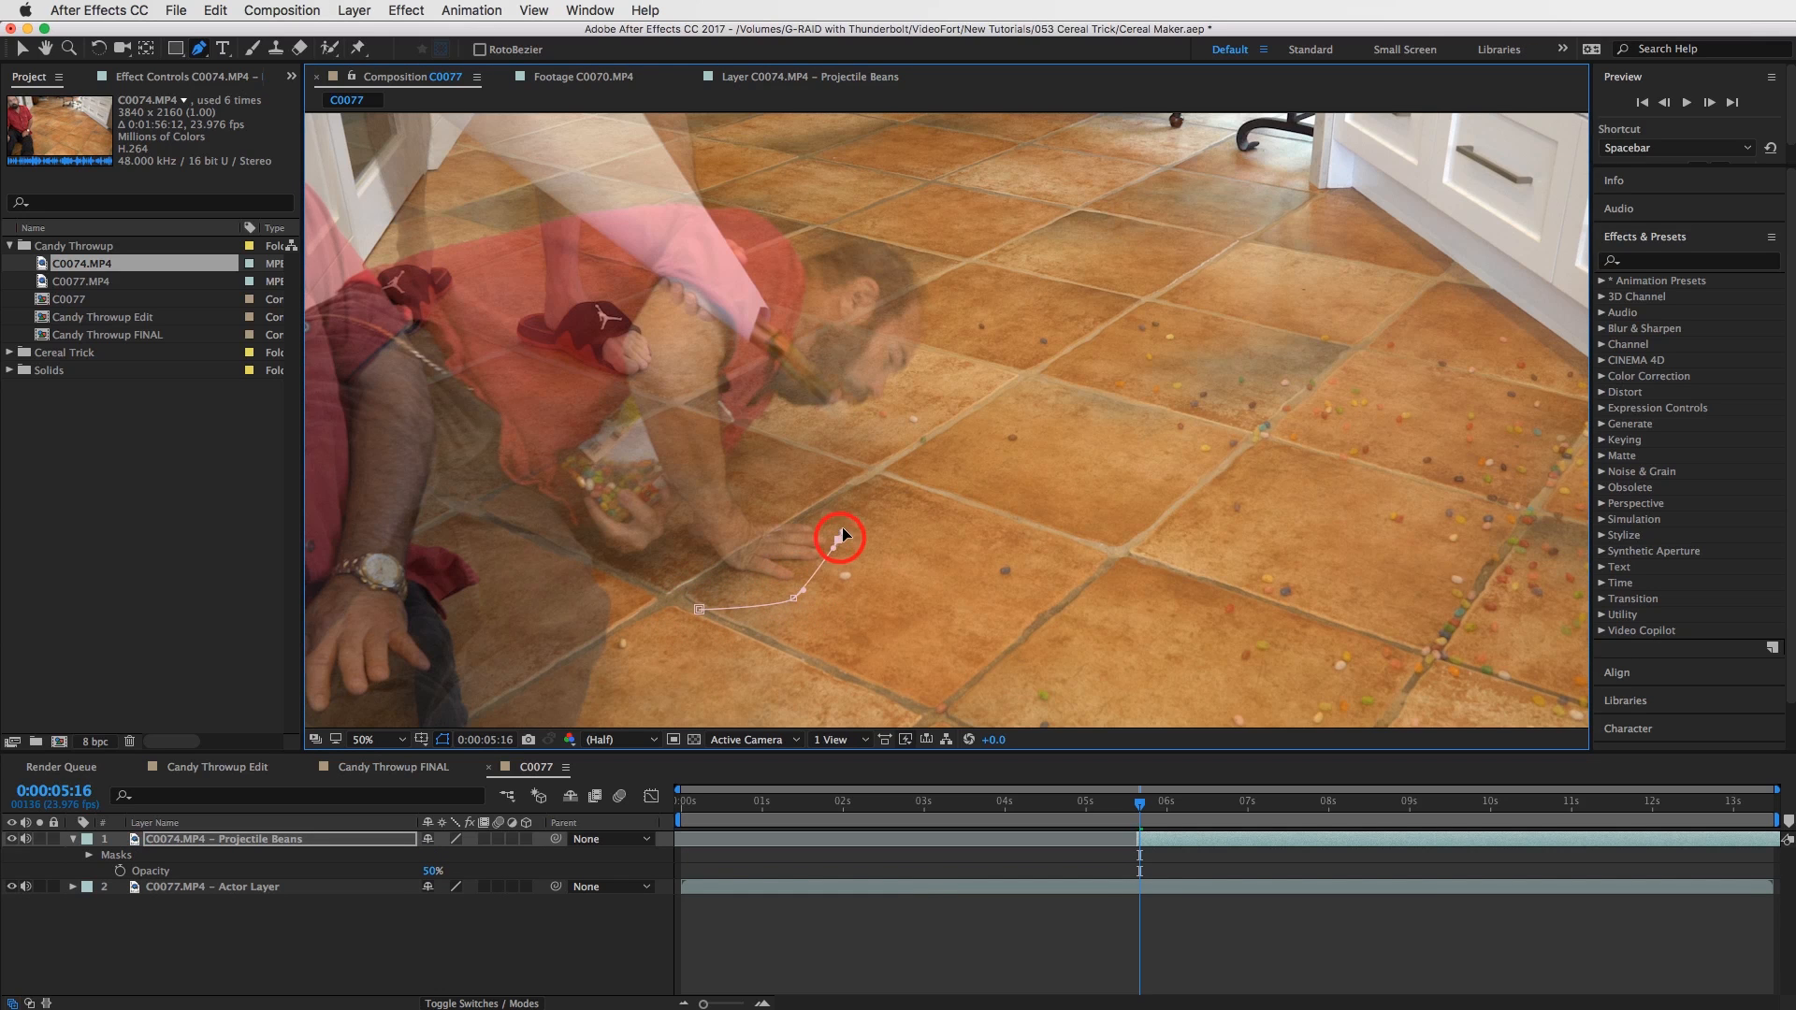
pyautogui.moveTo(814, 480); pyautogui.dragTo(804, 459)
# Continue the mask path from the actor's hand upward, tracing around the chin, into the mouth corner and just past the nose.
pyautogui.press('.')
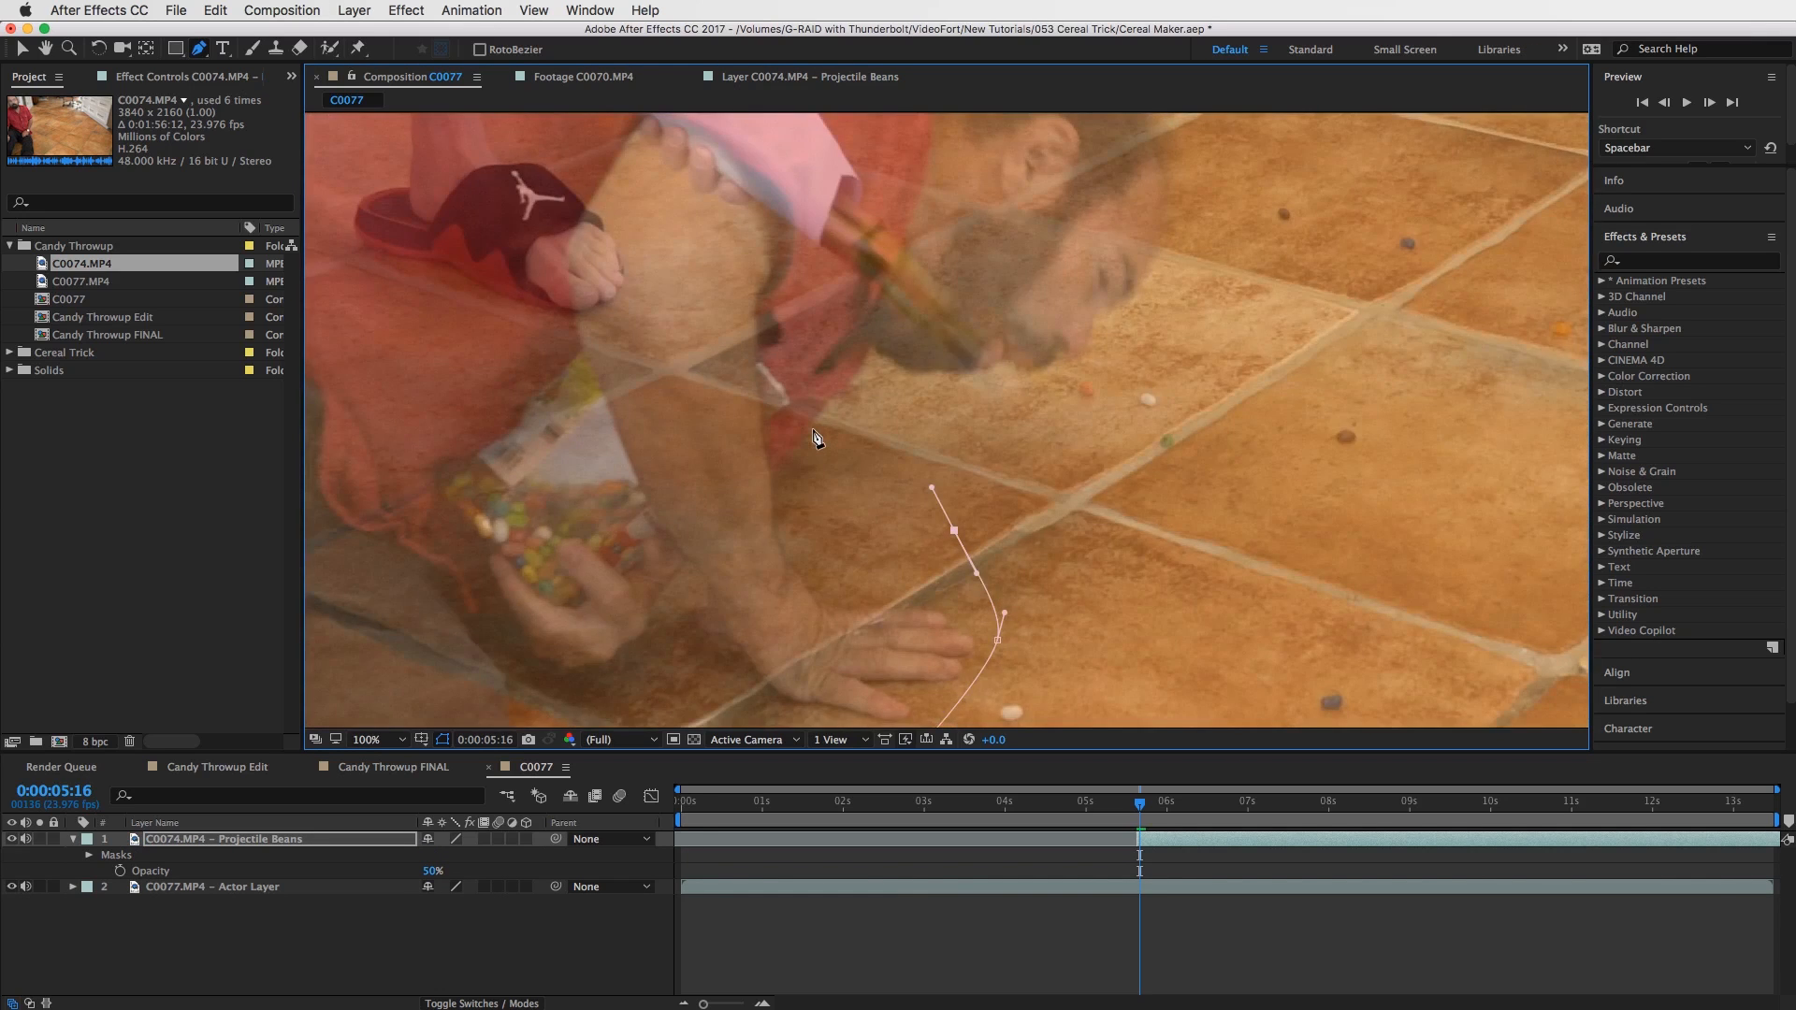
pyautogui.press('.')
pyautogui.click(1141, 382)
pyautogui.moveTo(1229, 336); pyautogui.dragTo(1247, 338)
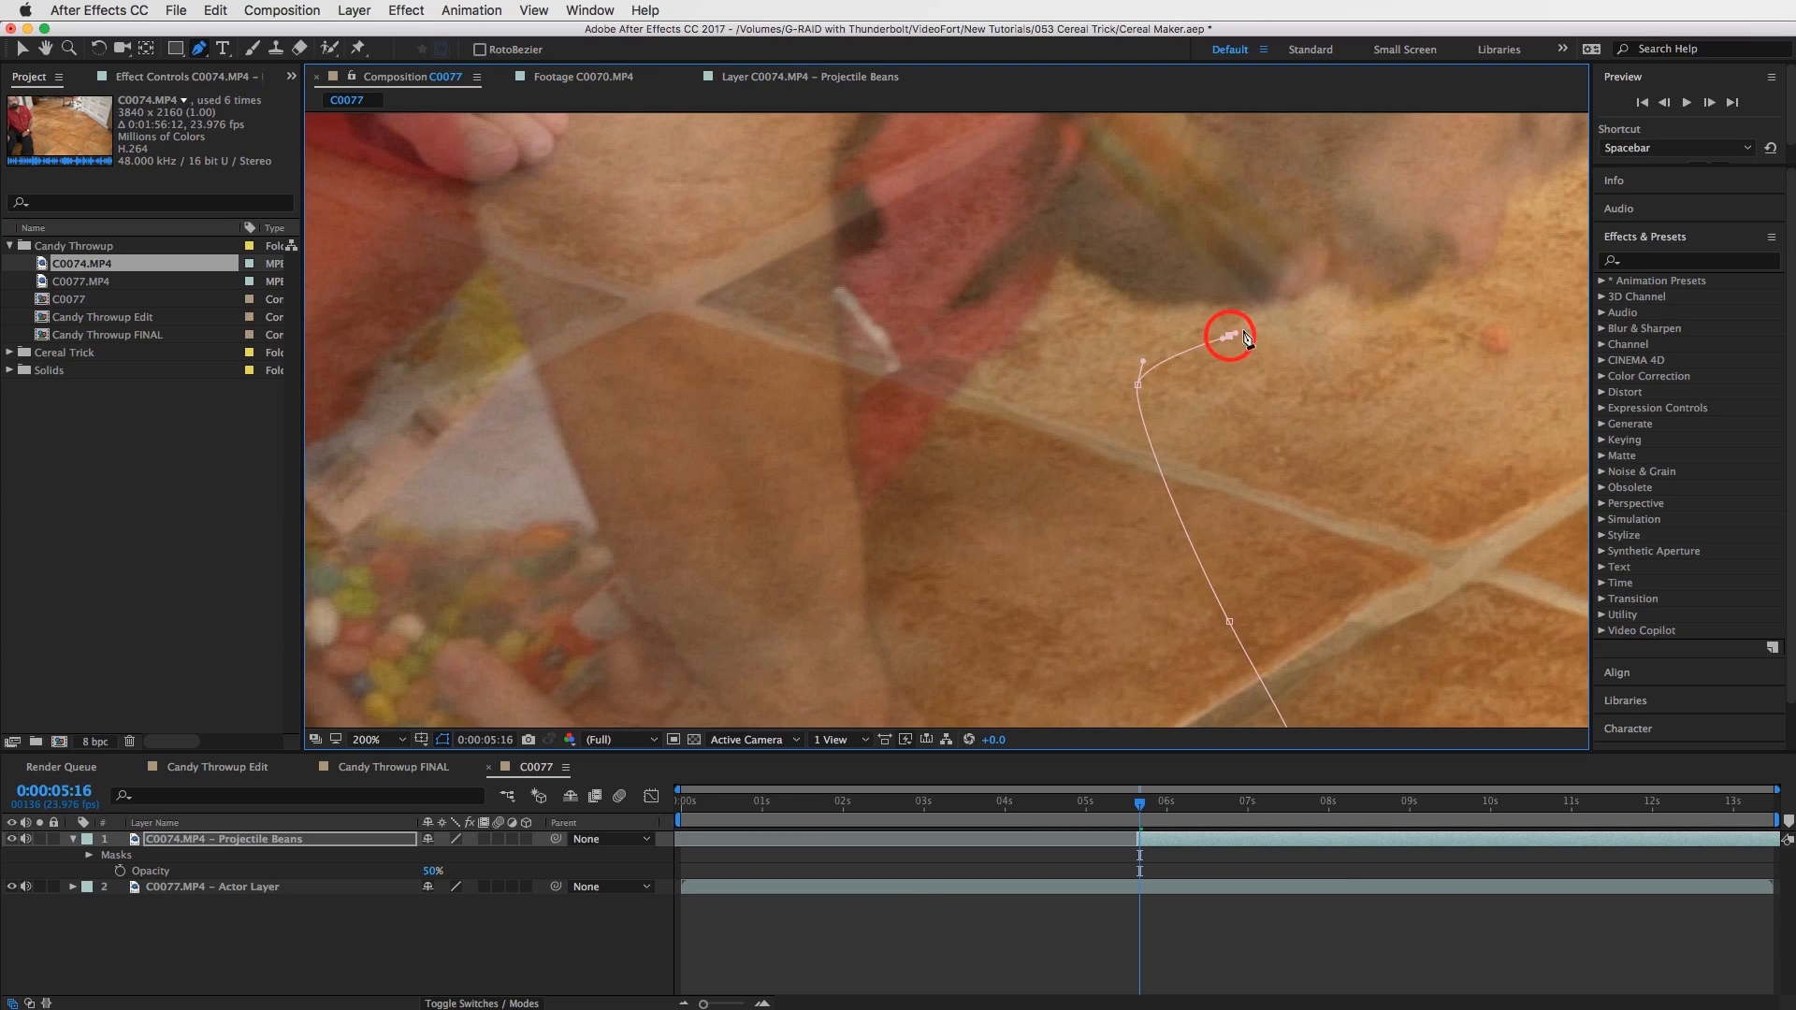
pyautogui.click(1311, 291)
pyautogui.click(1333, 266)
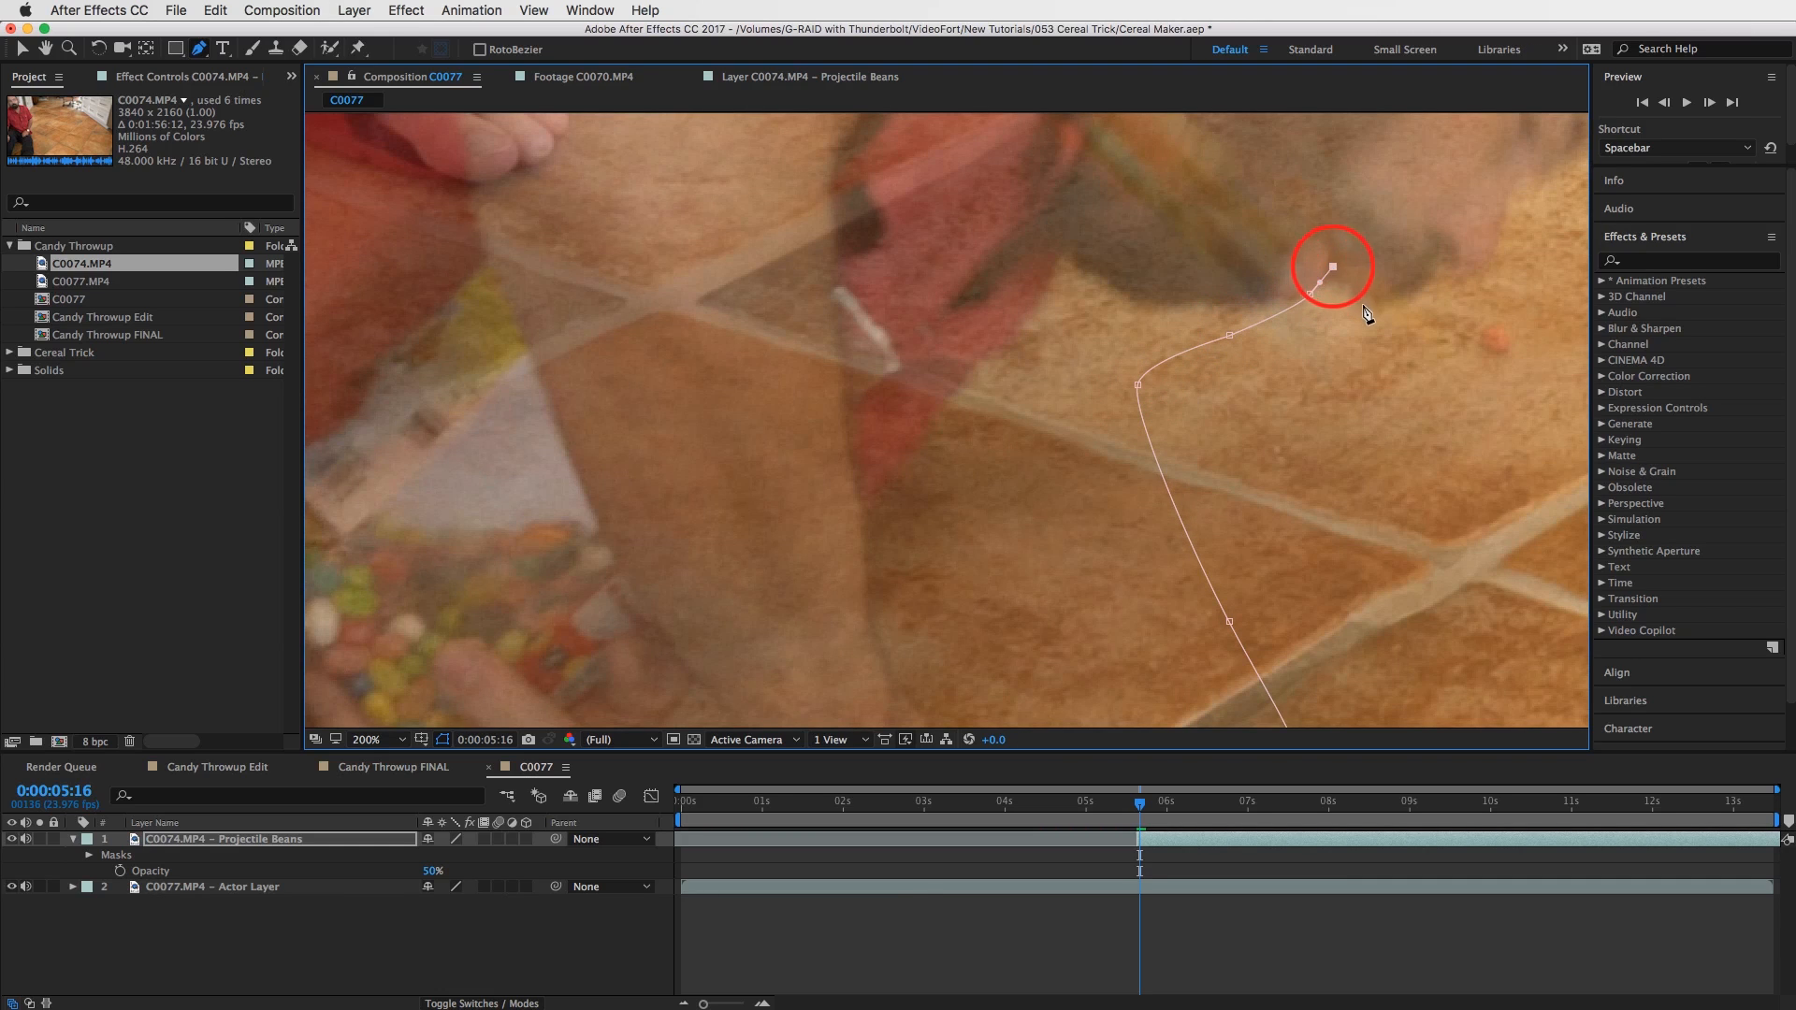
pyautogui.moveTo(1365, 305); pyautogui.dragTo(1377, 309)
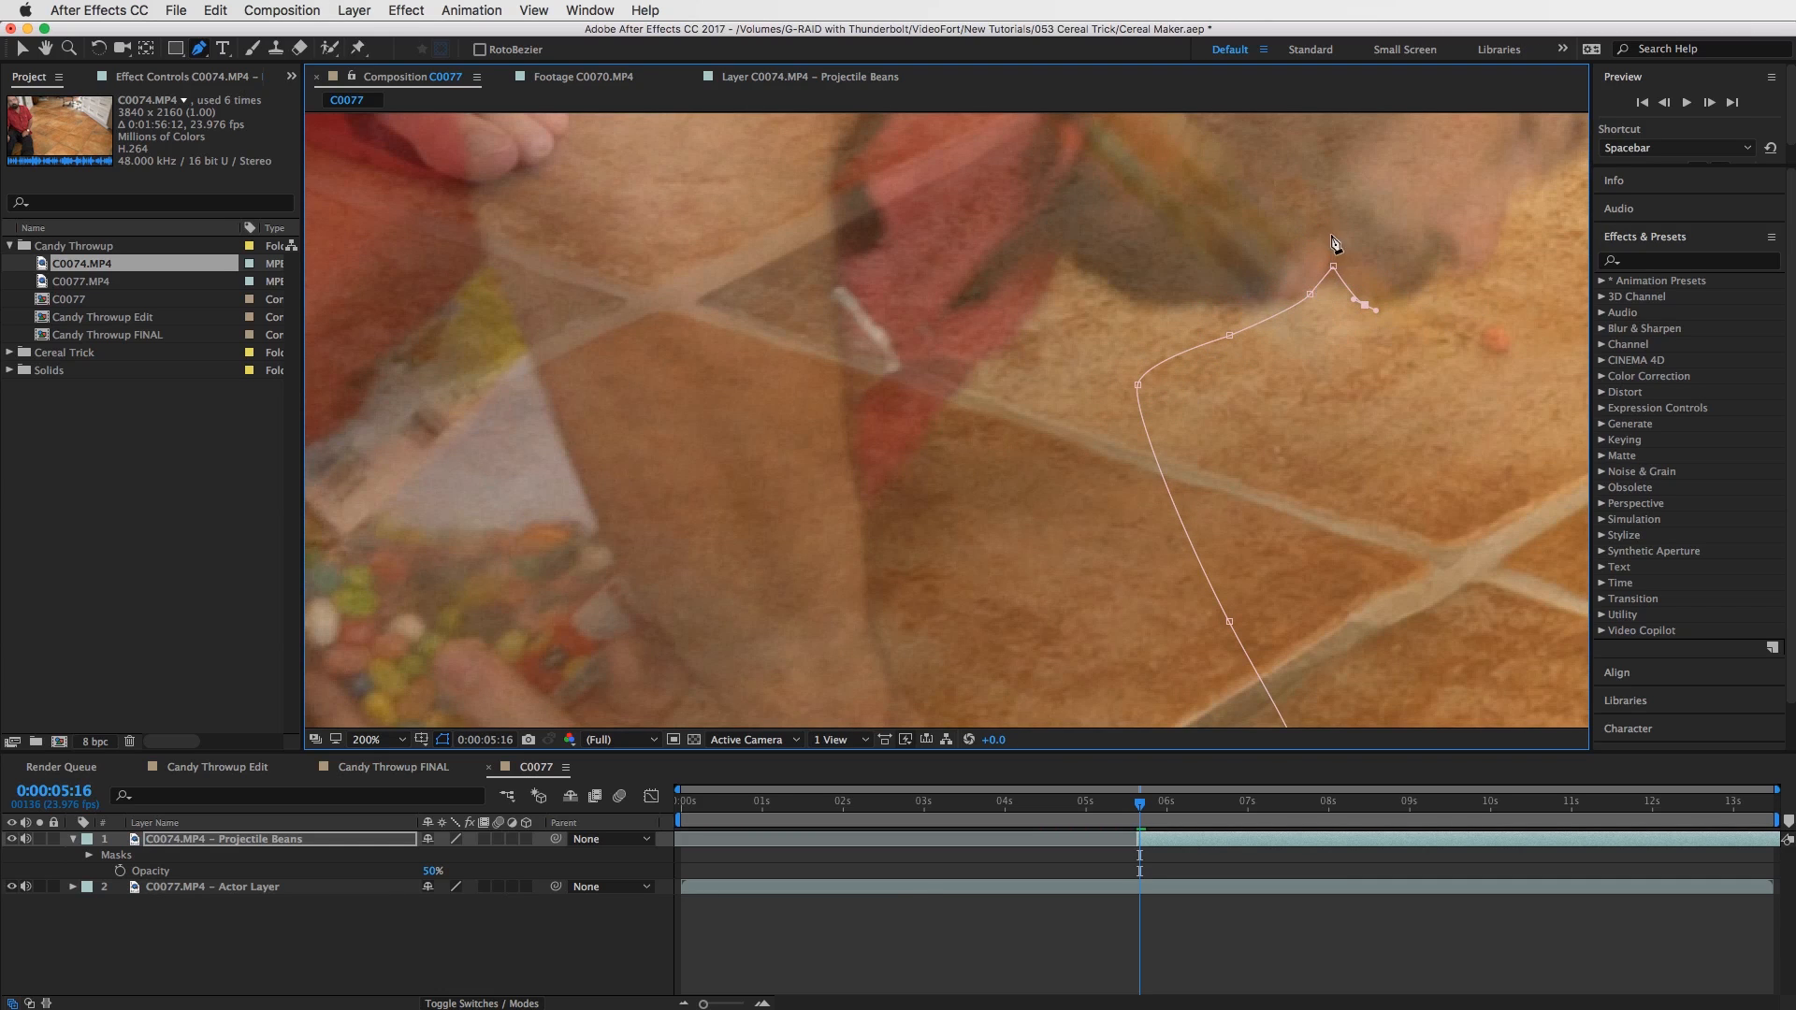
pyautogui.click(1455, 313)
pyautogui.press(',')
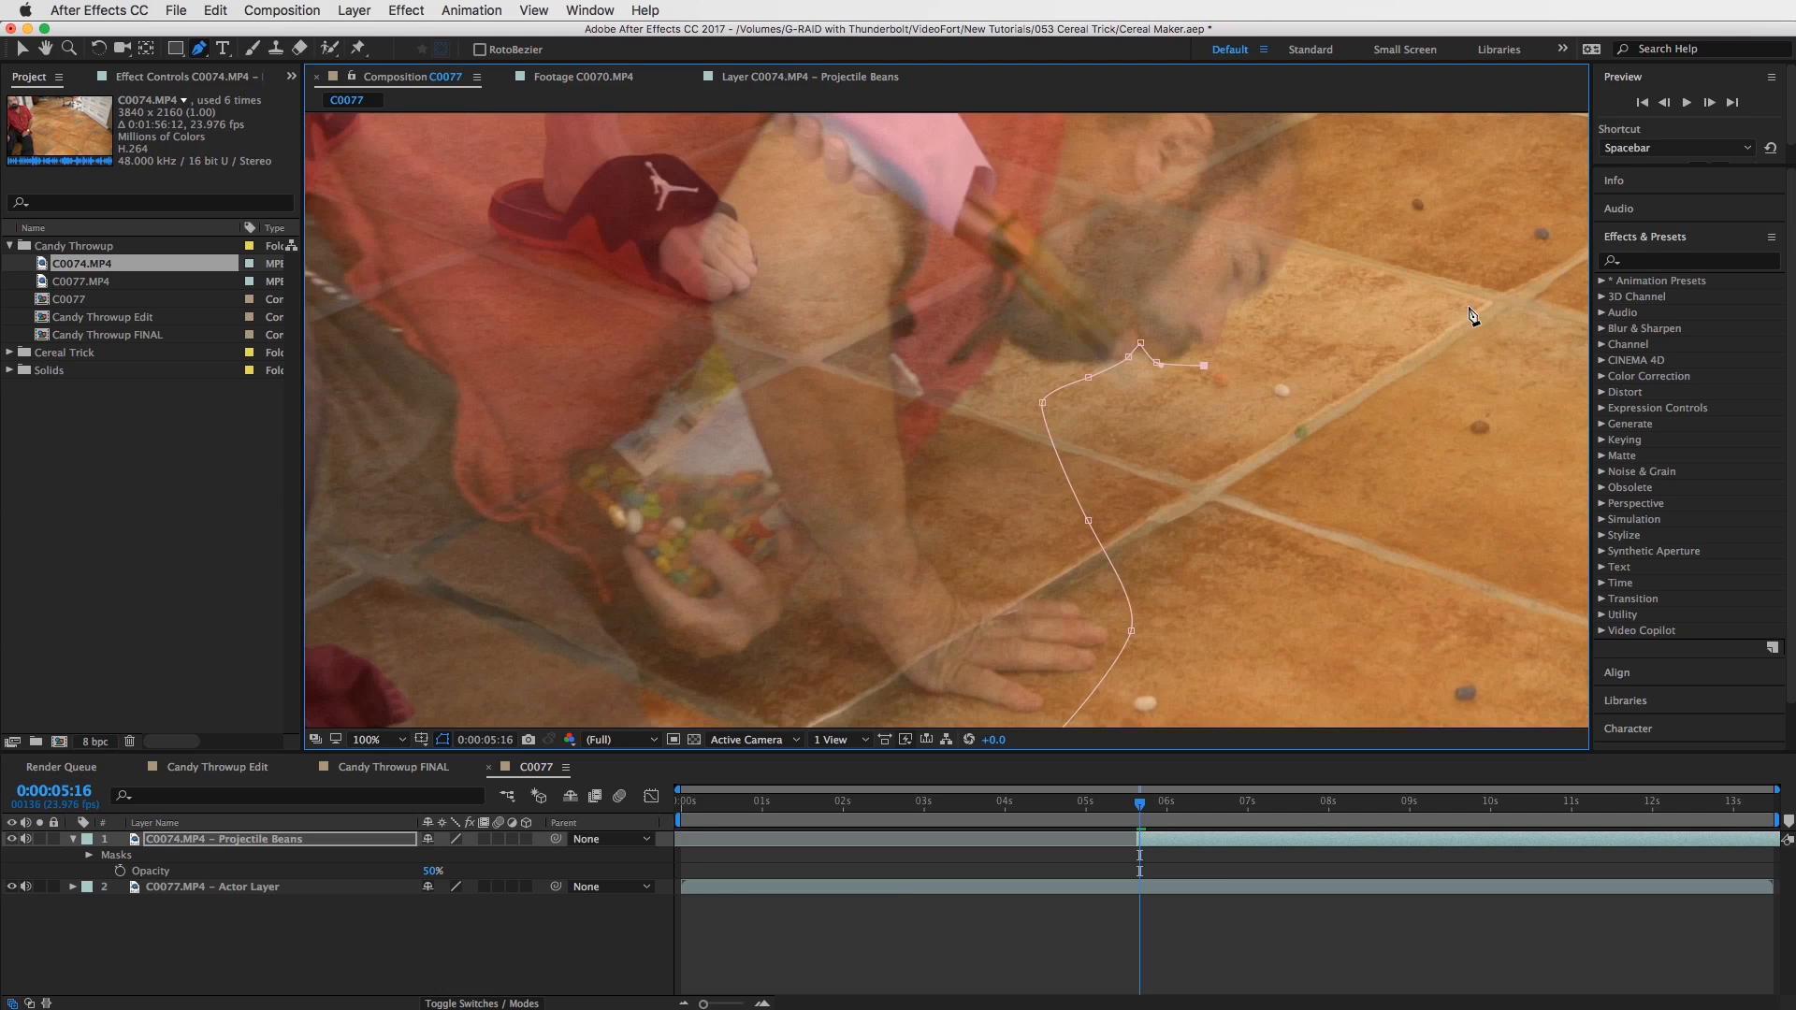
pyautogui.press(',')
pyautogui.click(1124, 372)
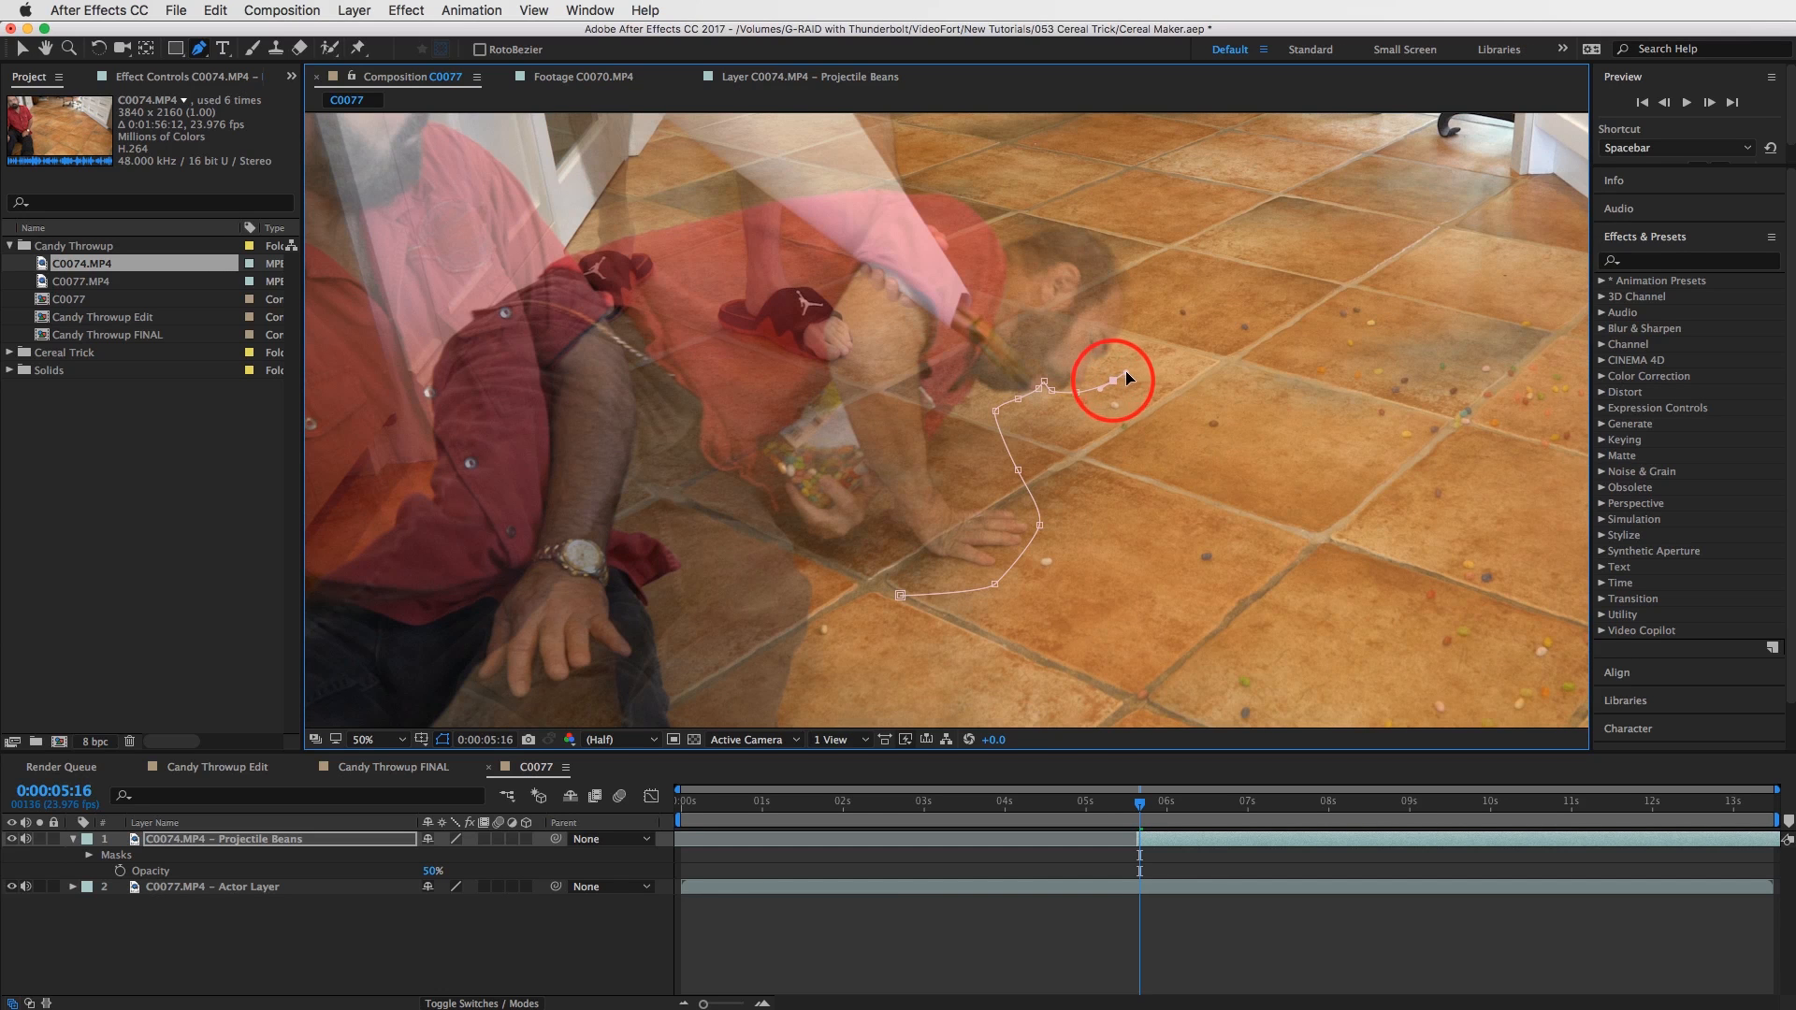
# Extend the mask outside the frame around the candy side of the floor and close it at the starting point near the hand.
pyautogui.press(',')
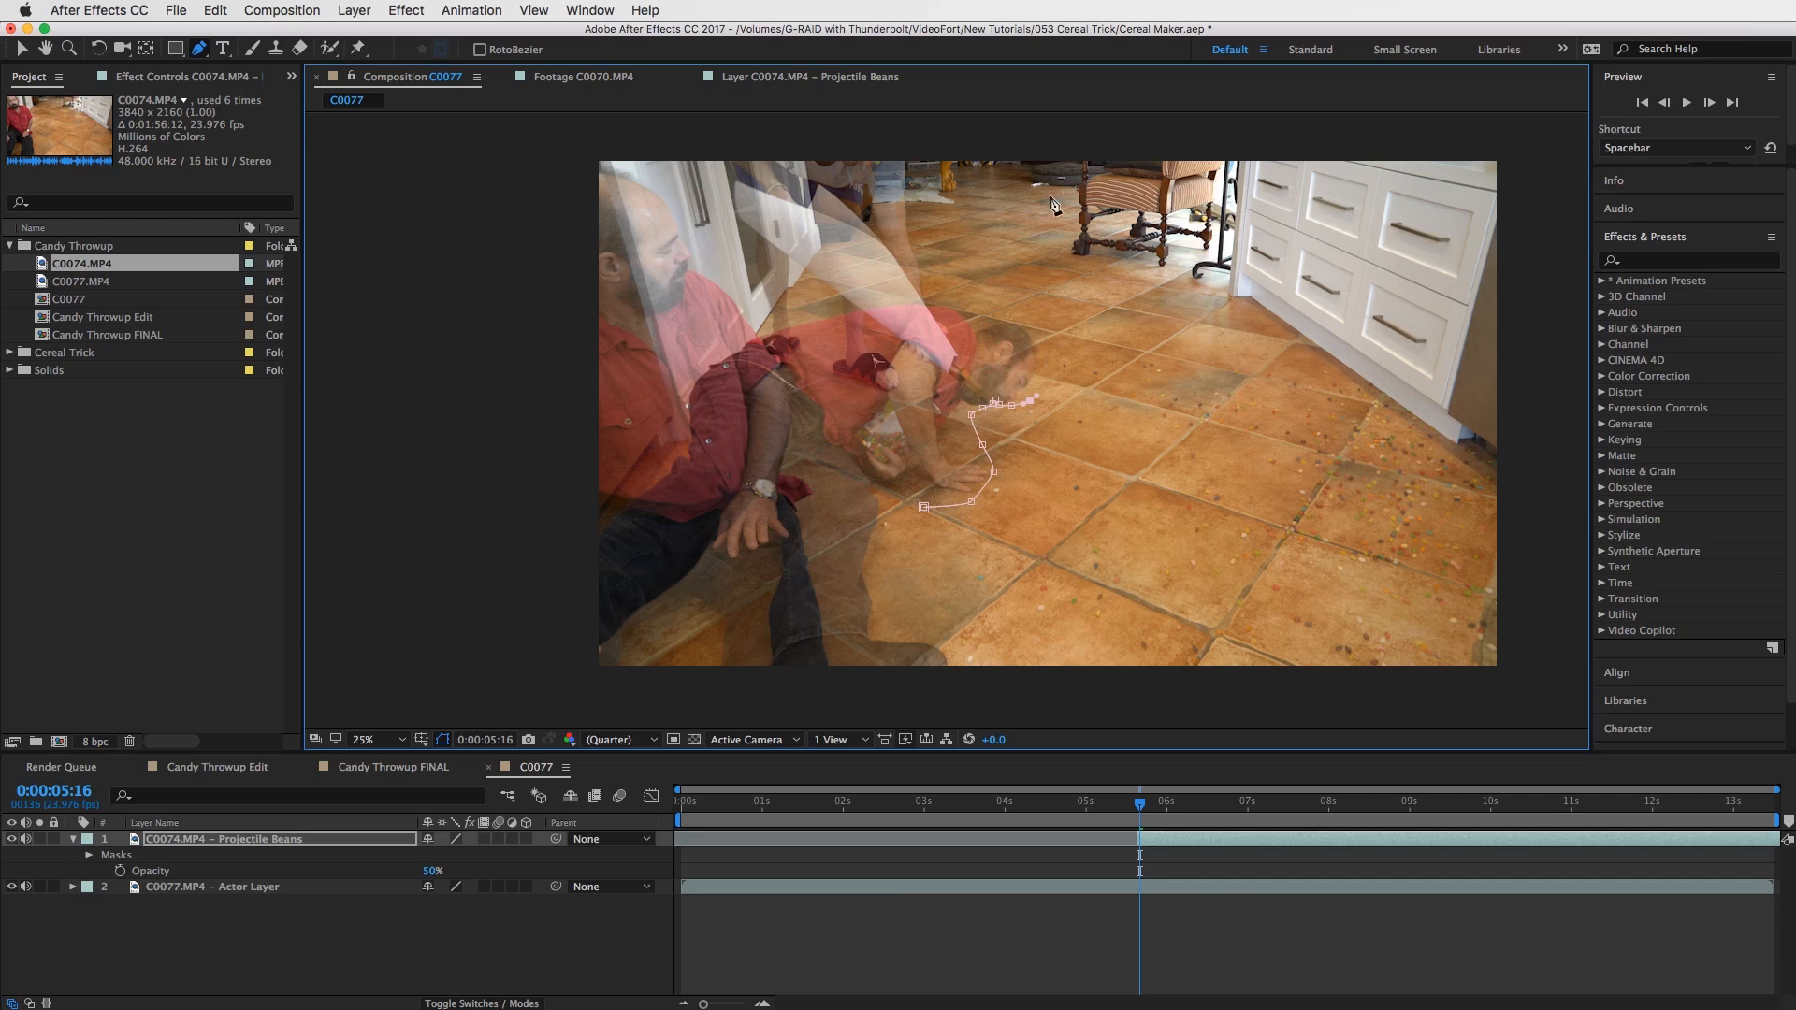
pyautogui.click(1064, 144)
pyautogui.click(1538, 136)
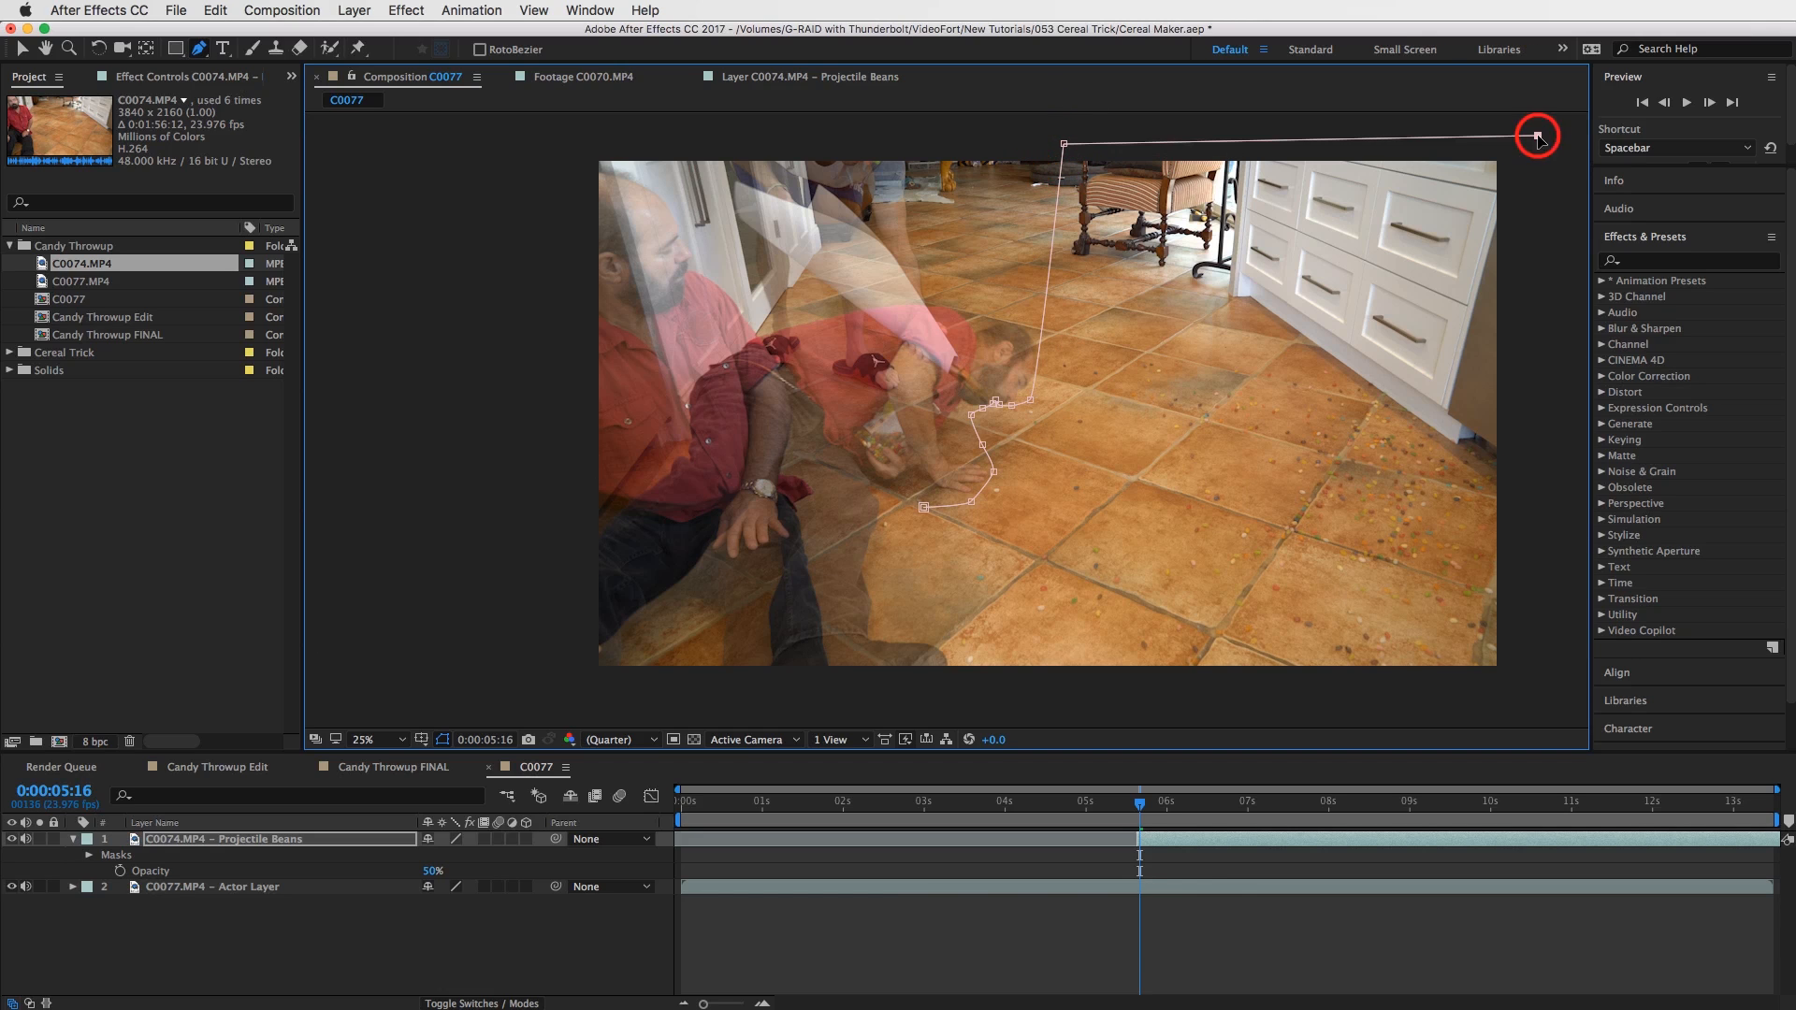
pyautogui.click(1520, 713)
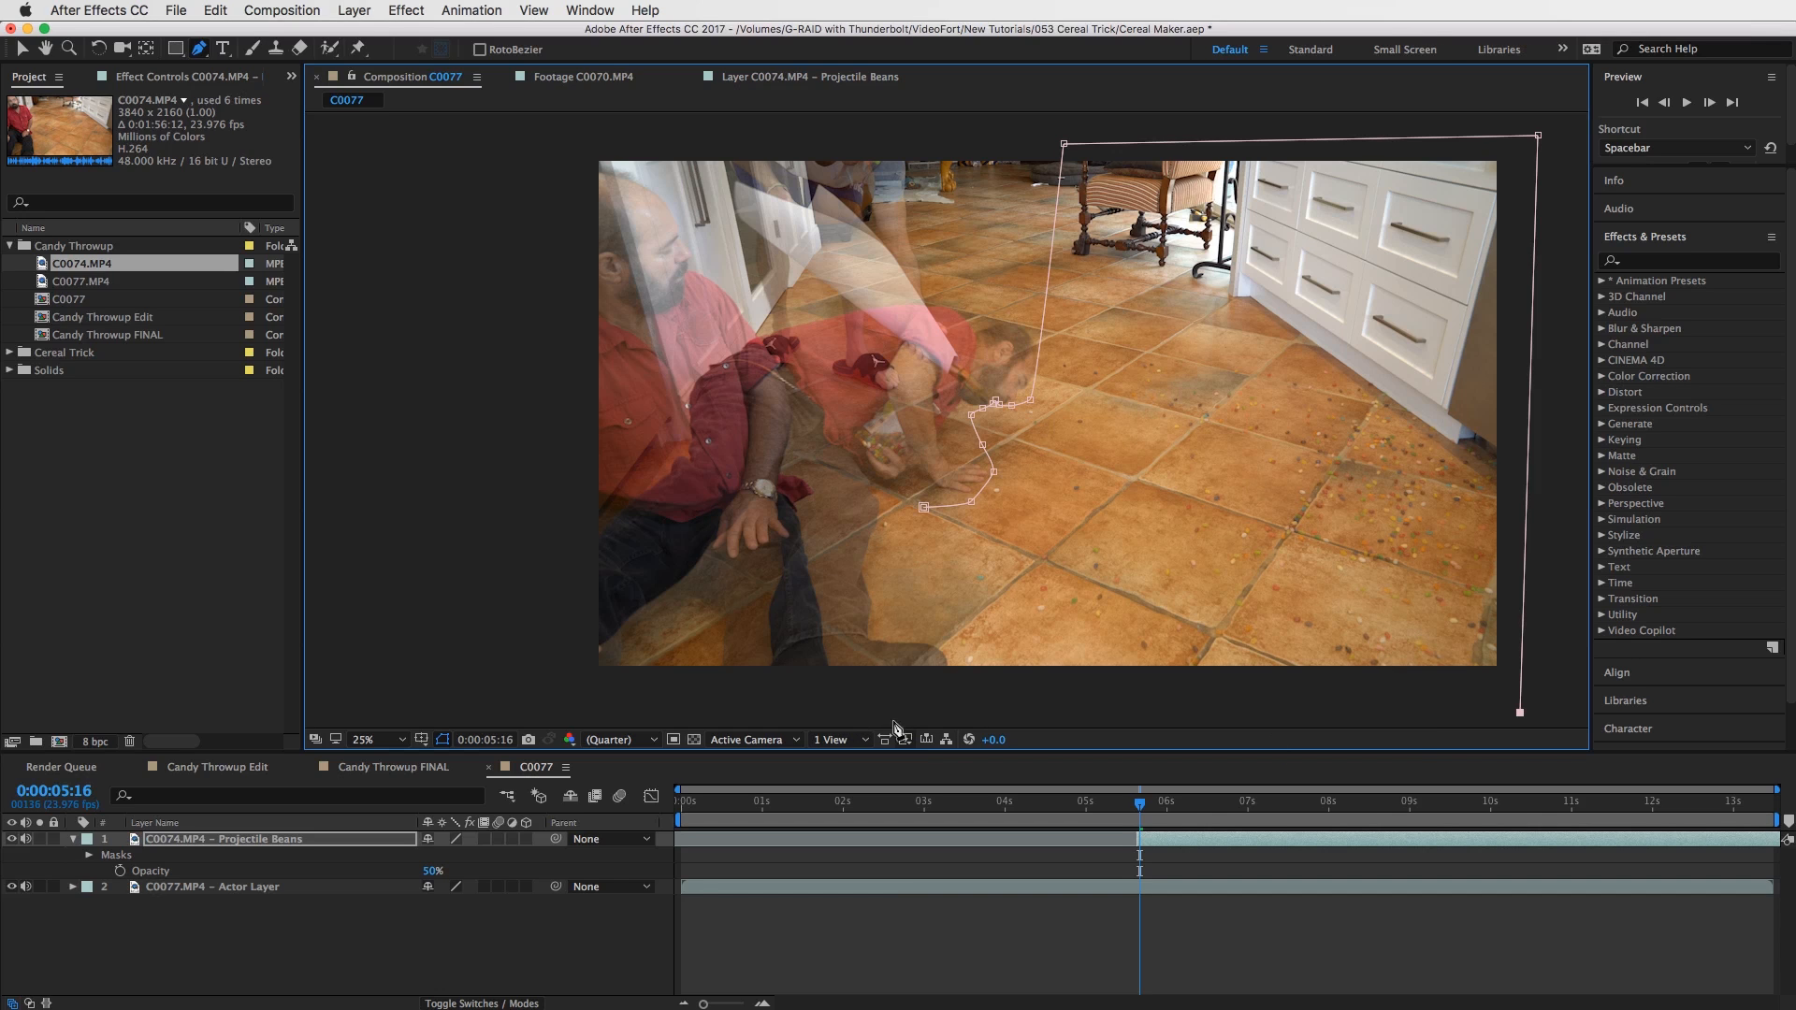
pyautogui.click(954, 704)
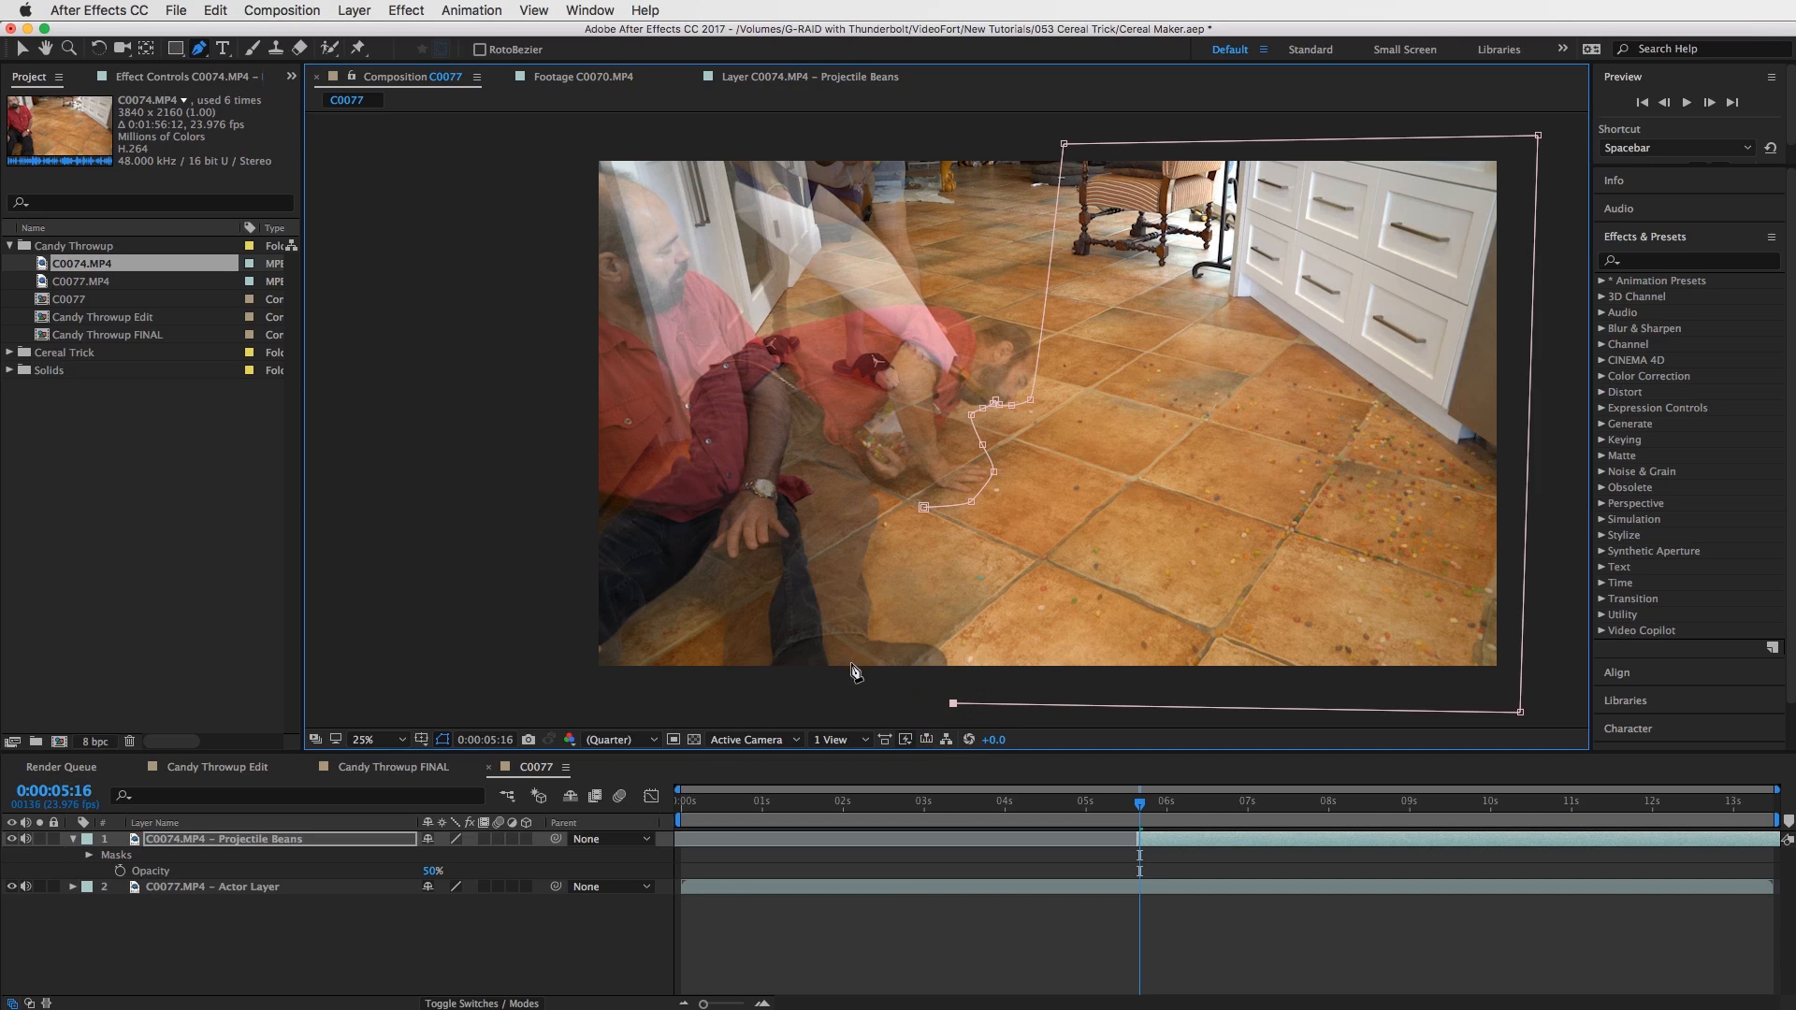
pyautogui.moveTo(955, 642); pyautogui.dragTo(911, 558)
pyautogui.click(923, 508)
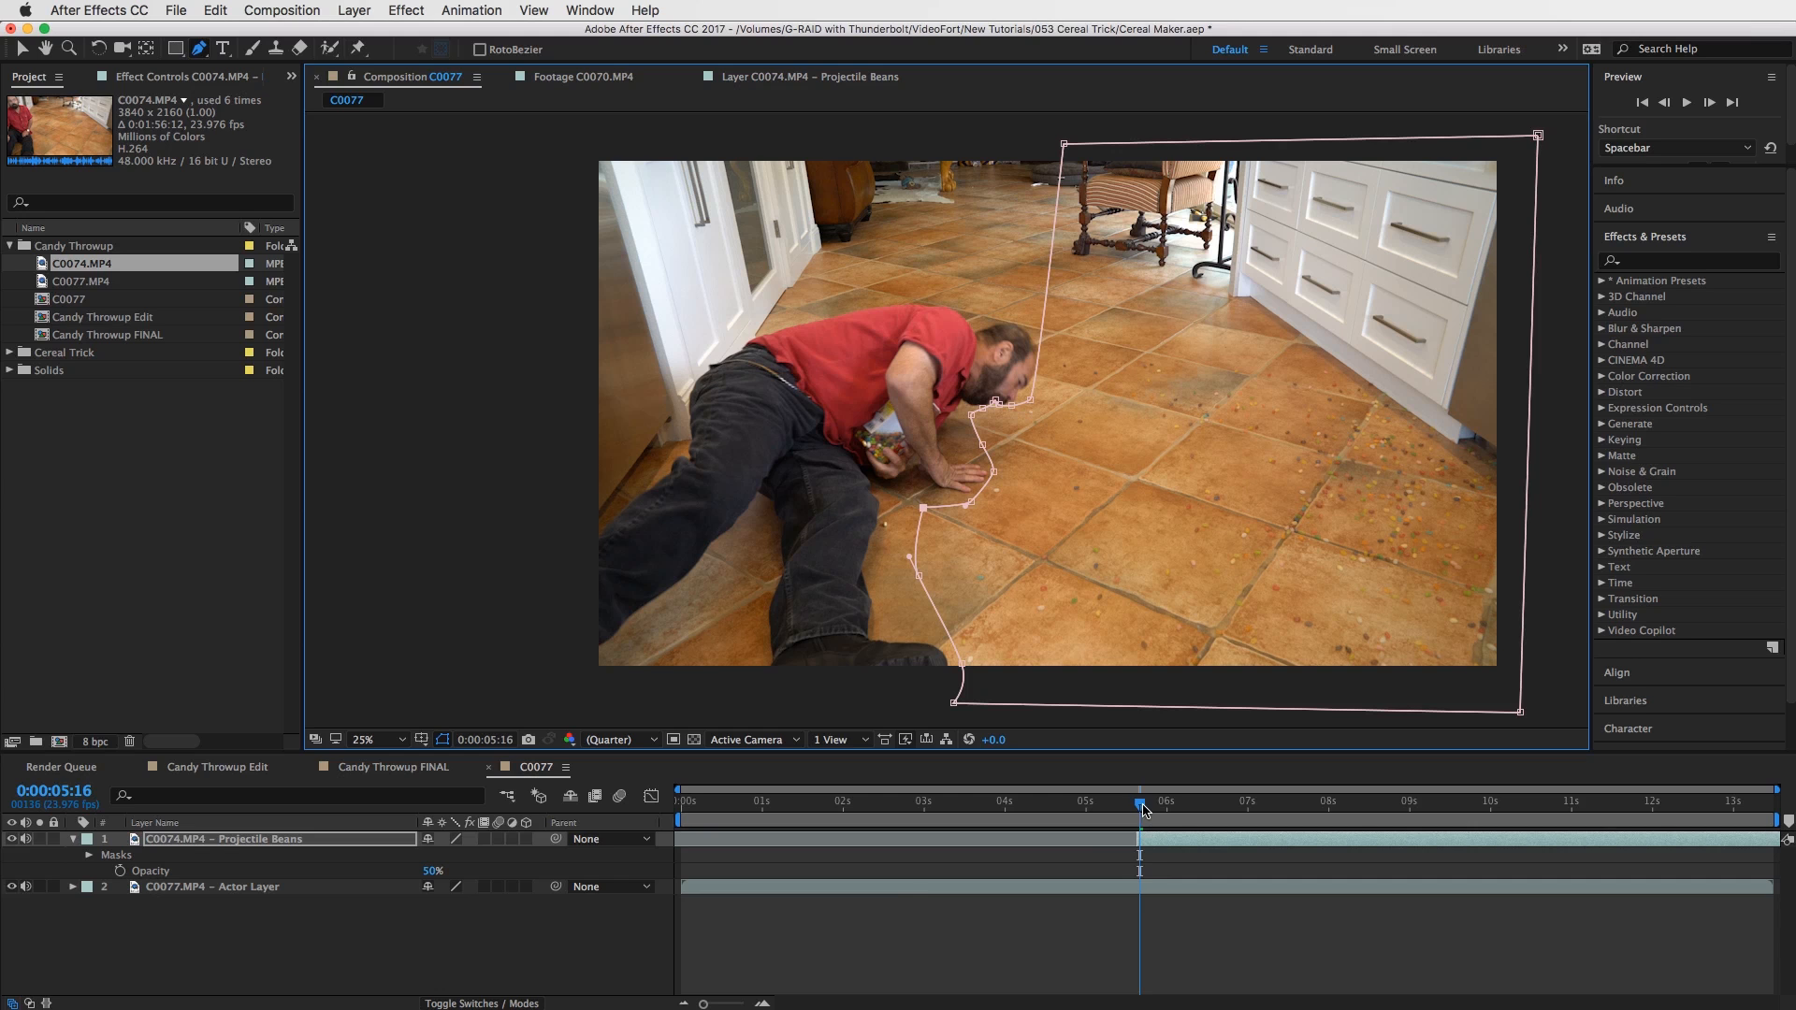
# Scrub to 0:00:07:03 and examine closely how the mask edge fits the actor's mouth and face.
pyautogui.moveTo(1144, 809); pyautogui.dragTo(1258, 828)
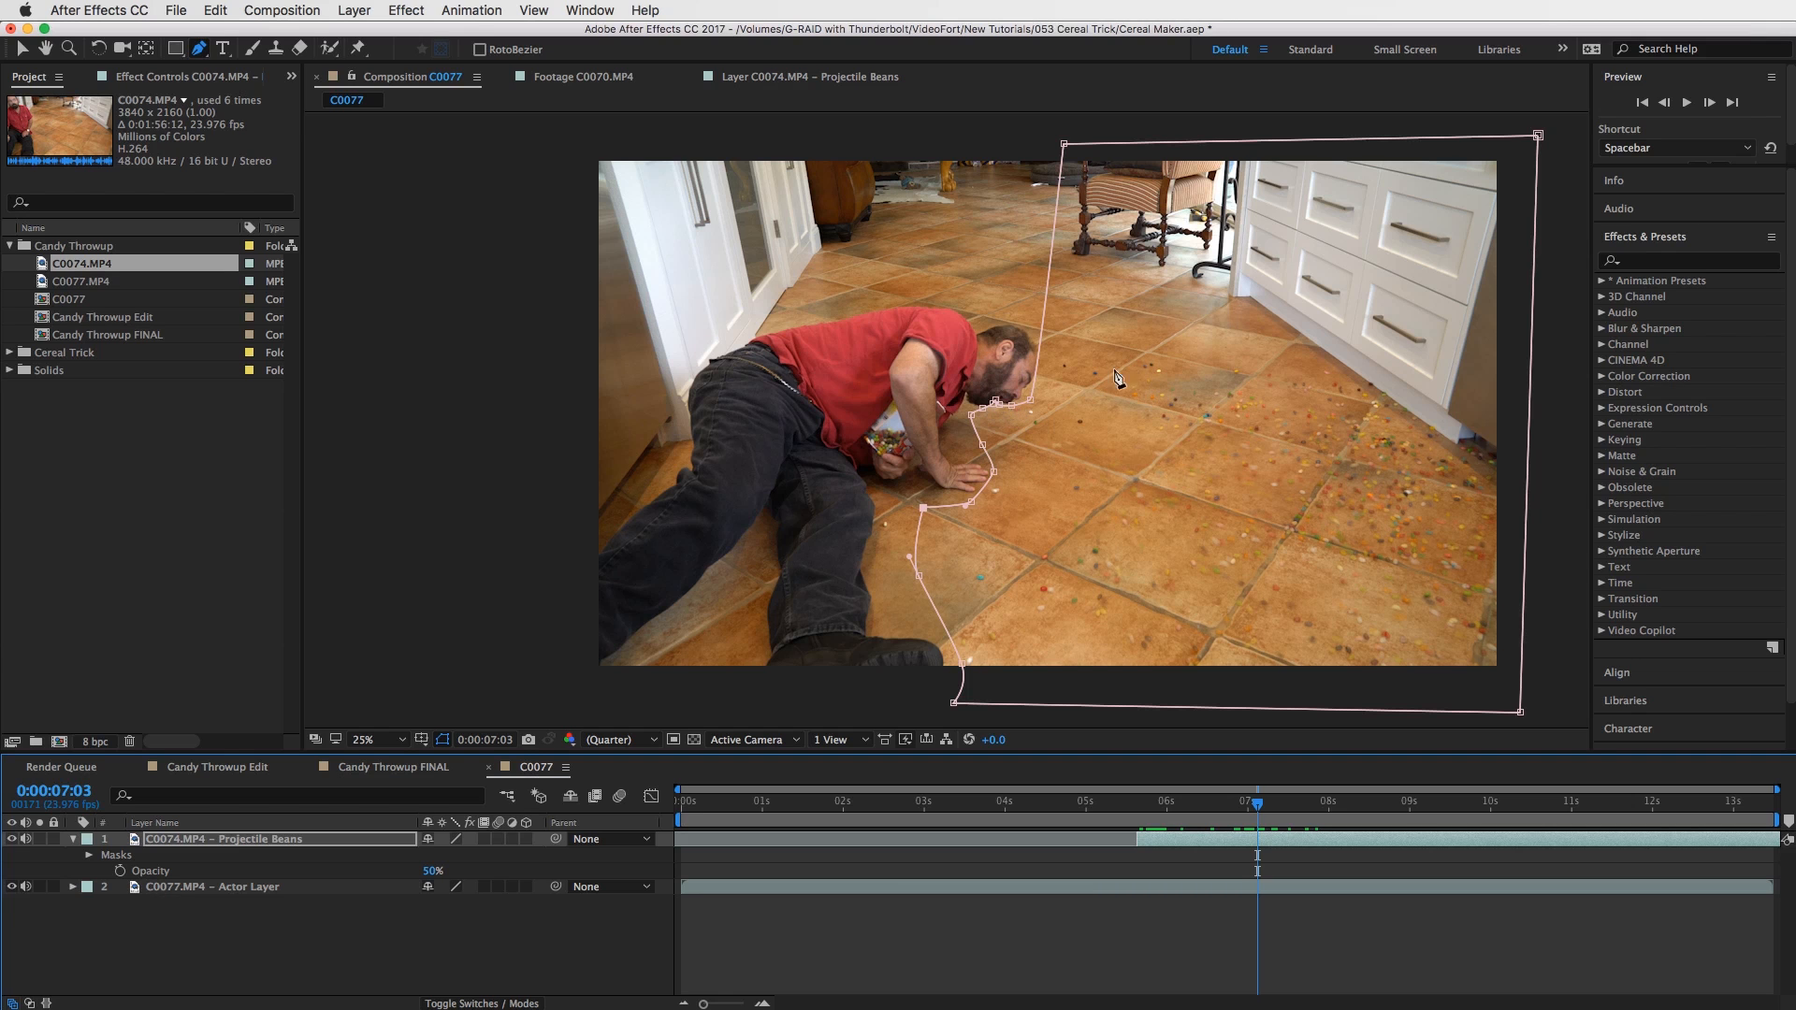
pyautogui.press('.')
pyautogui.press('.')
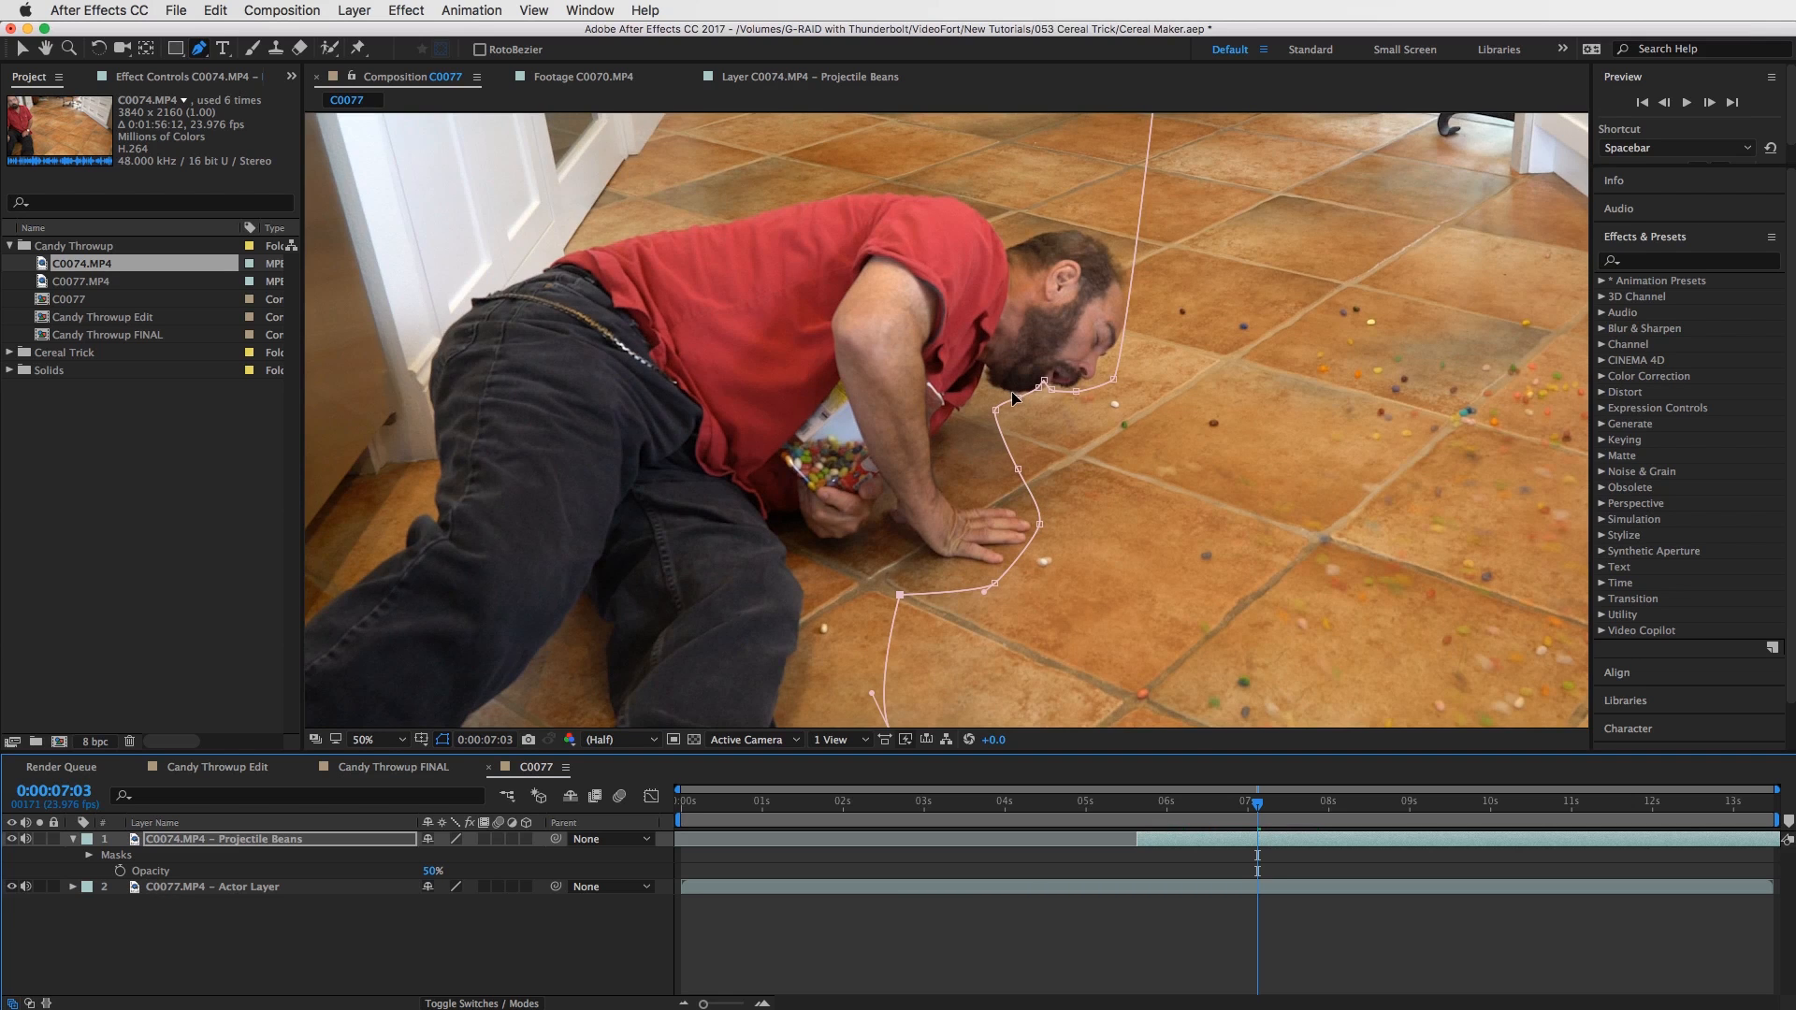
pyautogui.press('space')
pyautogui.moveTo(1153, 331); pyautogui.dragTo(1065, 367)
pyautogui.press('.')
pyautogui.press('space')
pyautogui.moveTo(1185, 267); pyautogui.dragTo(1041, 479)
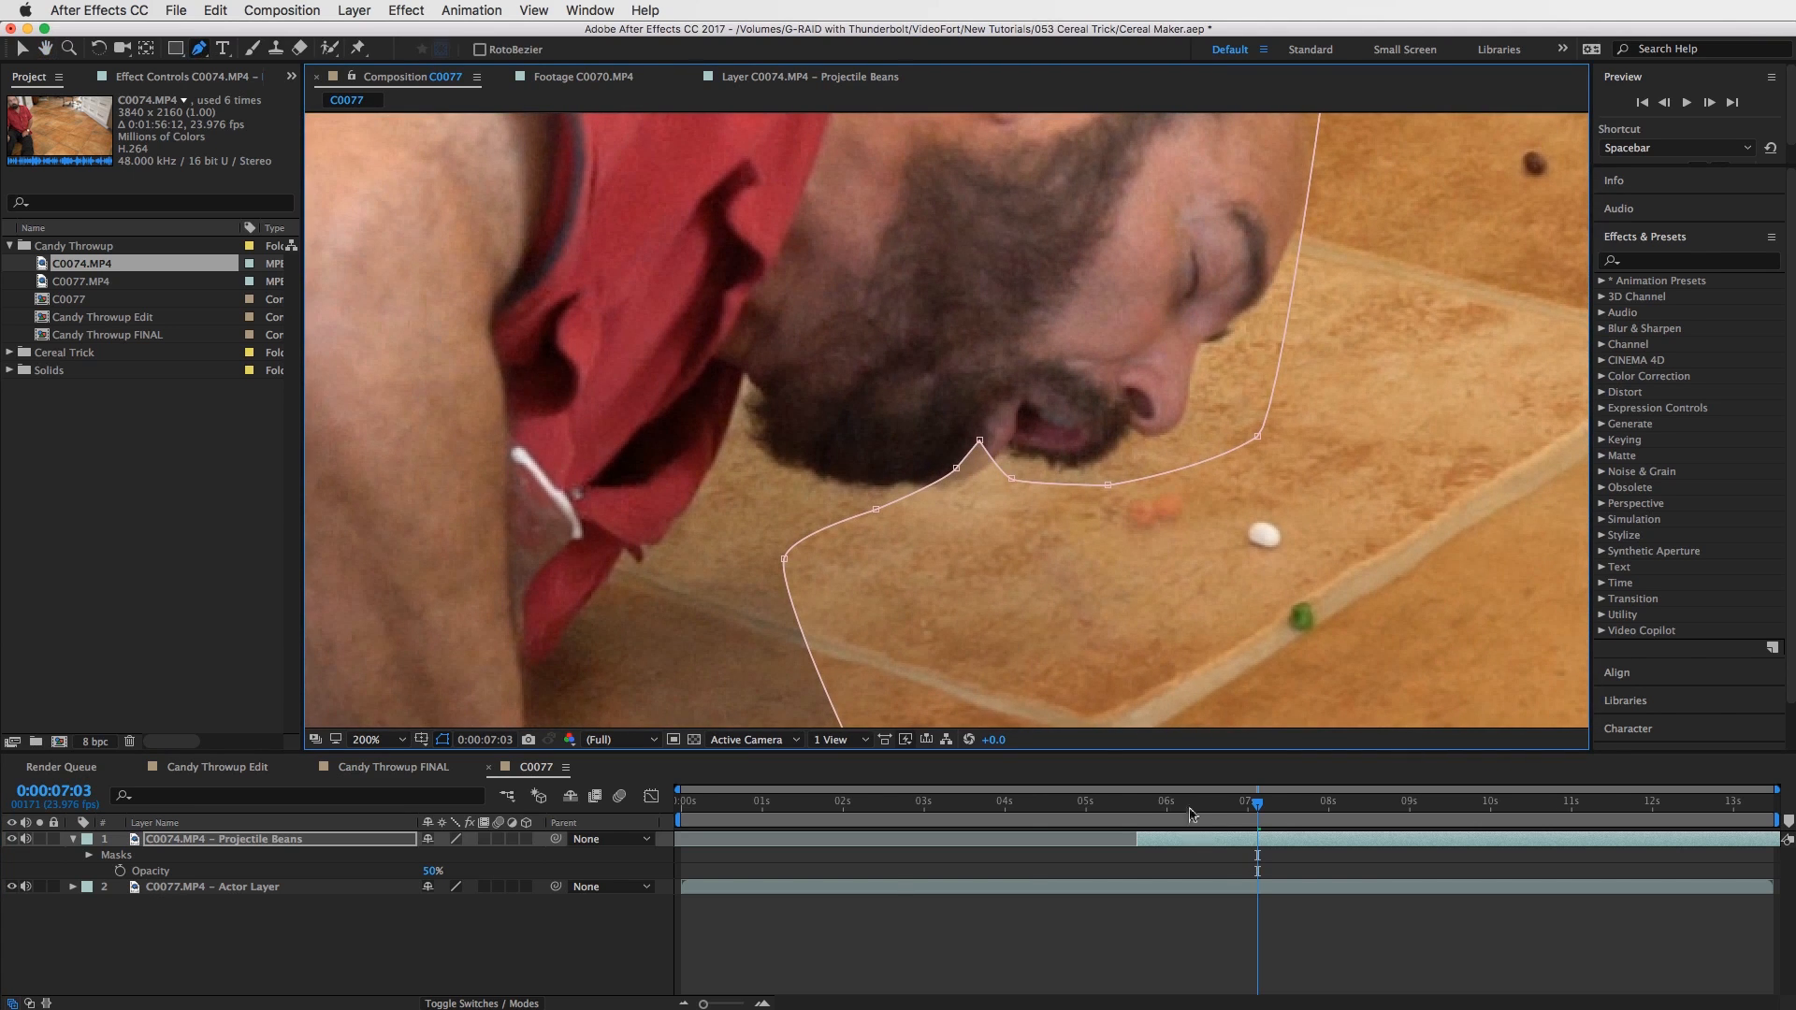
# Return to 0:00:05:15, reveal the properties of Mask 1 and change its outline color to bright blue.
pyautogui.moveTo(1188, 805); pyautogui.dragTo(1137, 804)
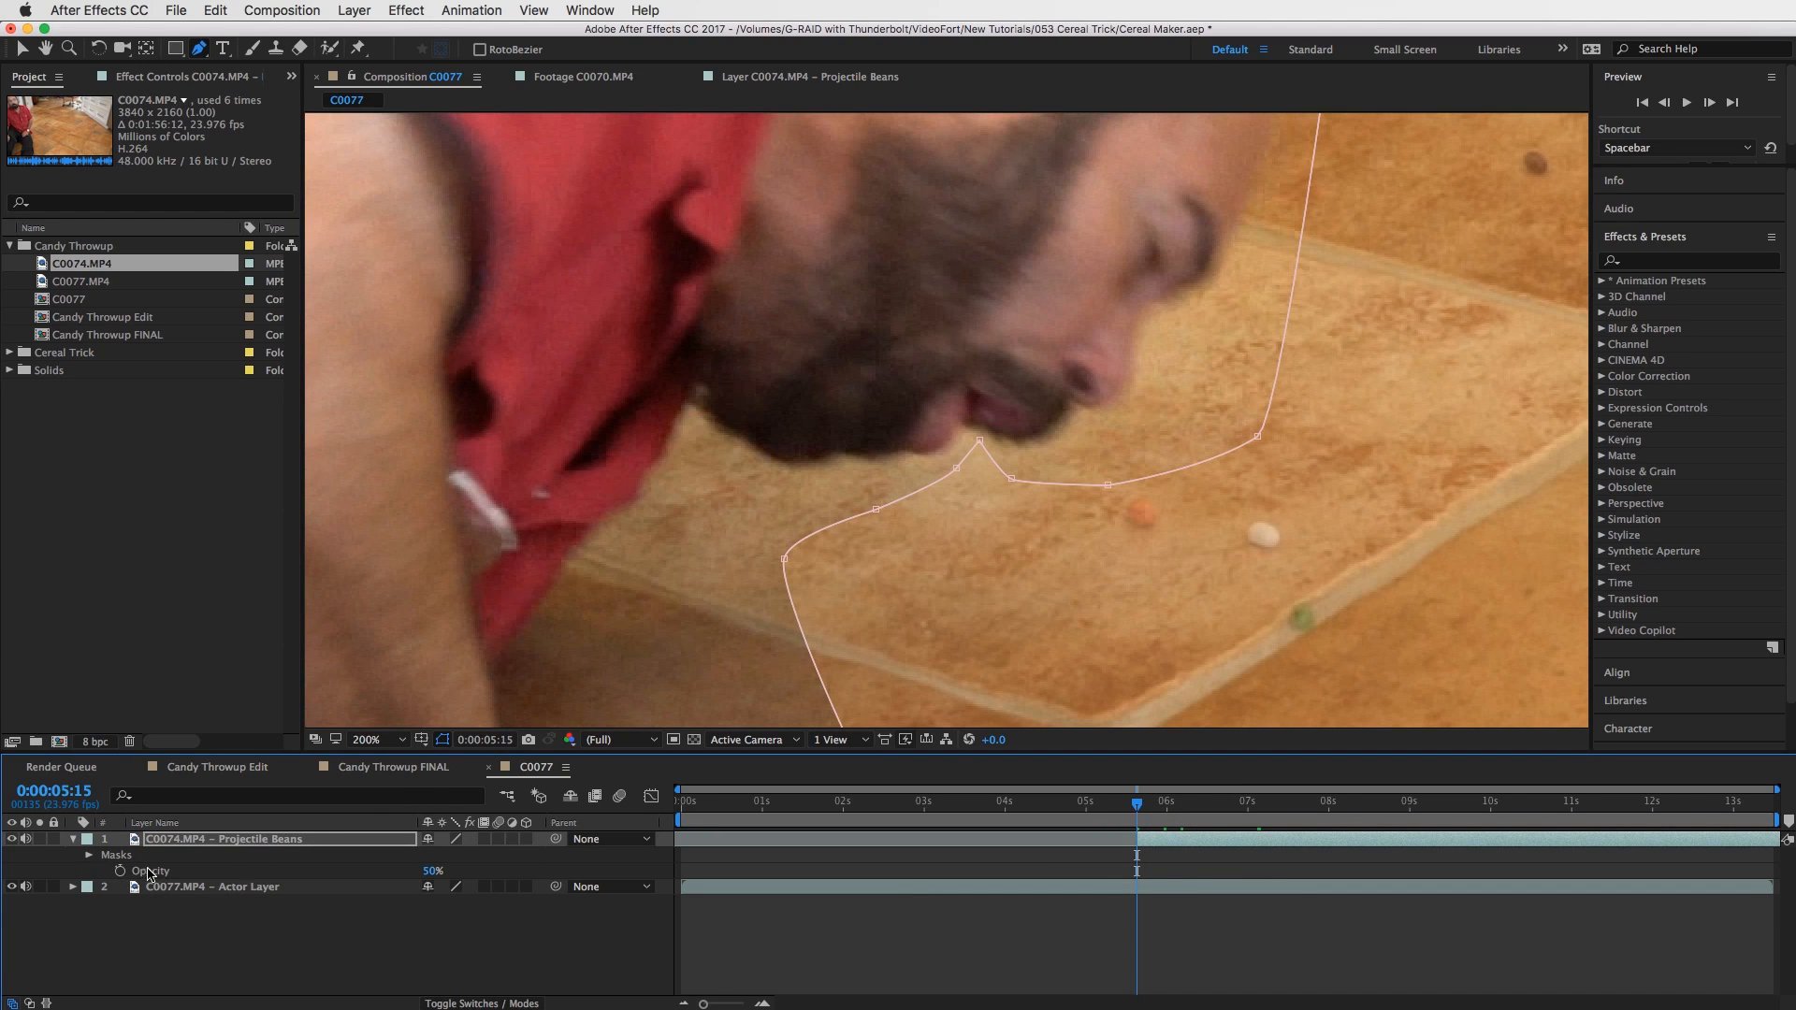
pyautogui.click(89, 855)
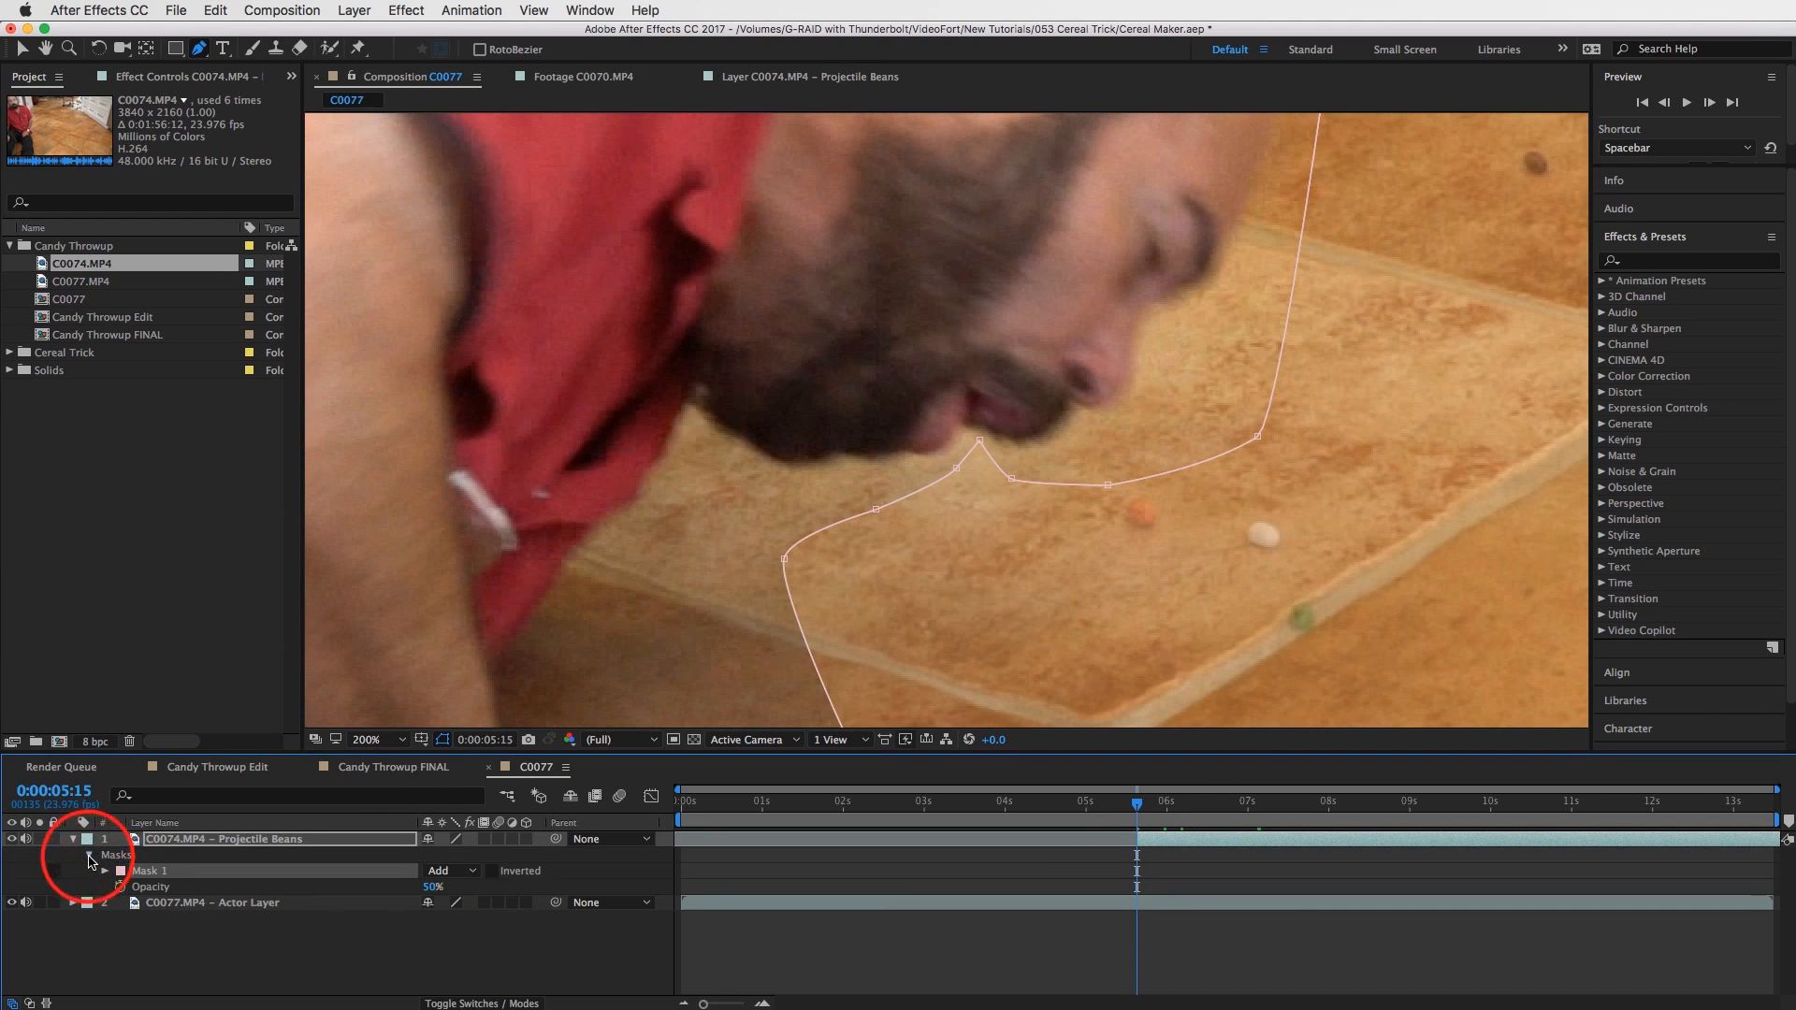
pyautogui.click(105, 871)
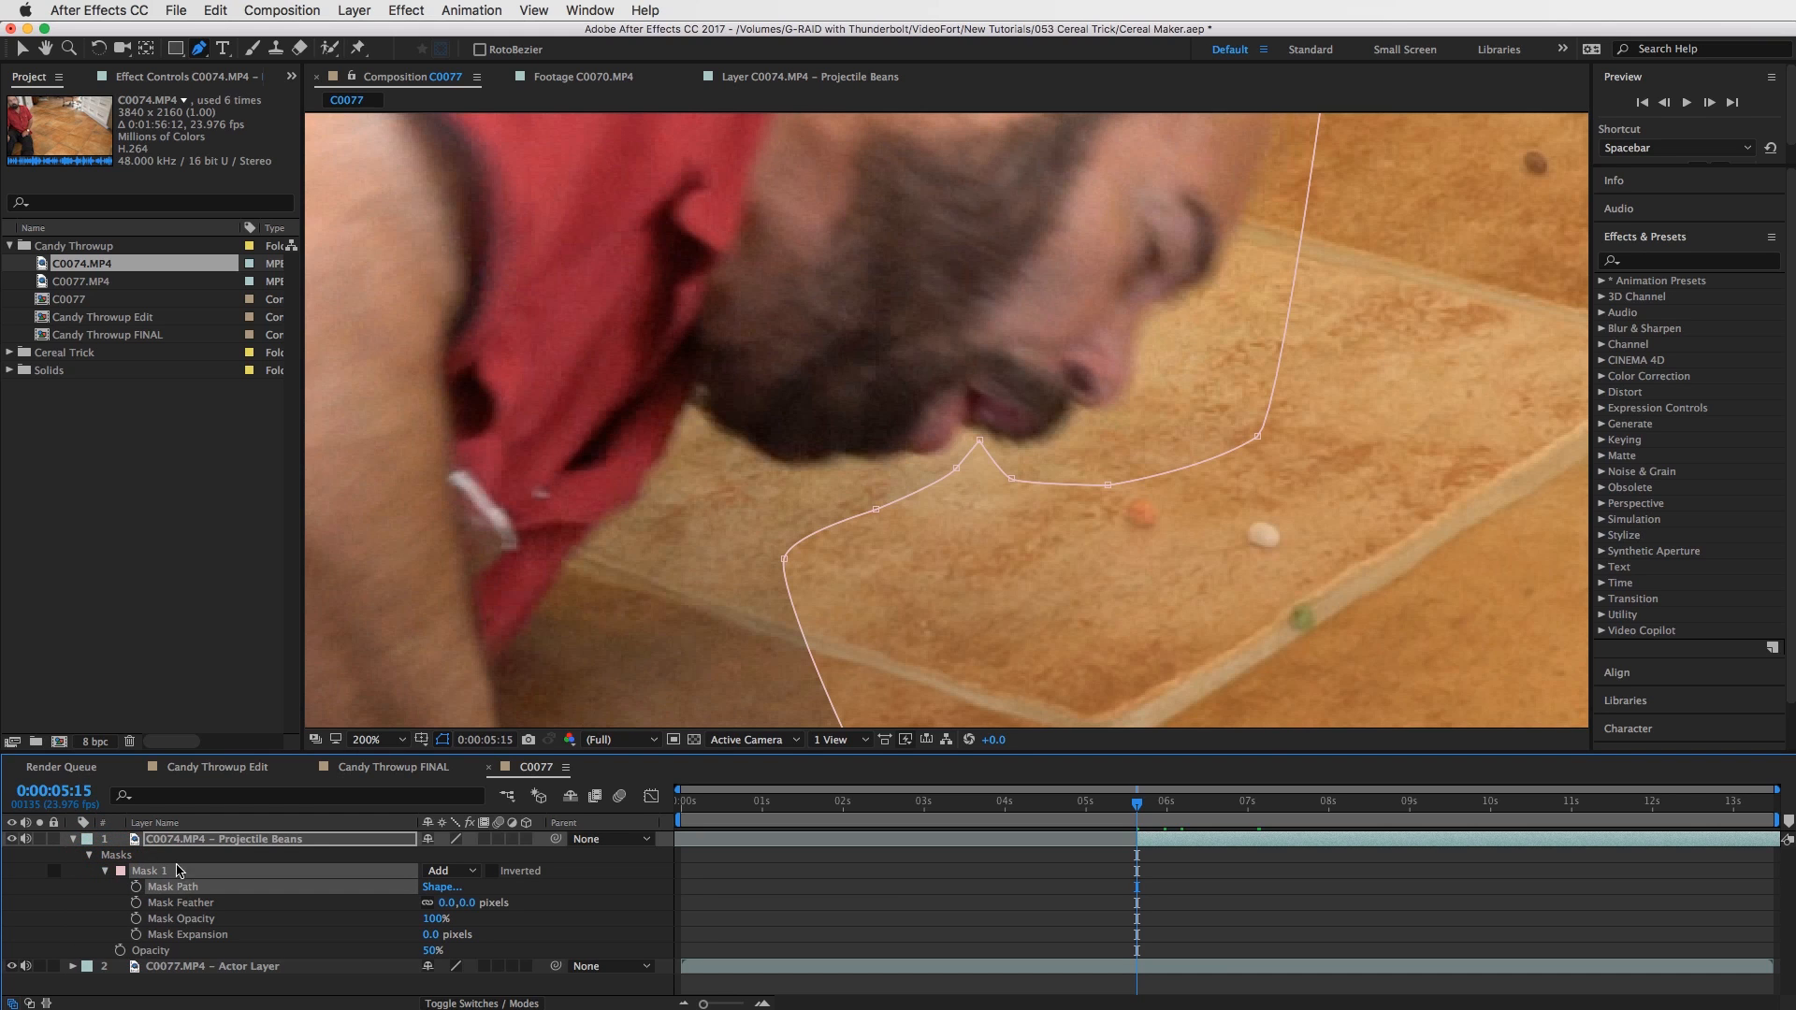
pyautogui.click(120, 871)
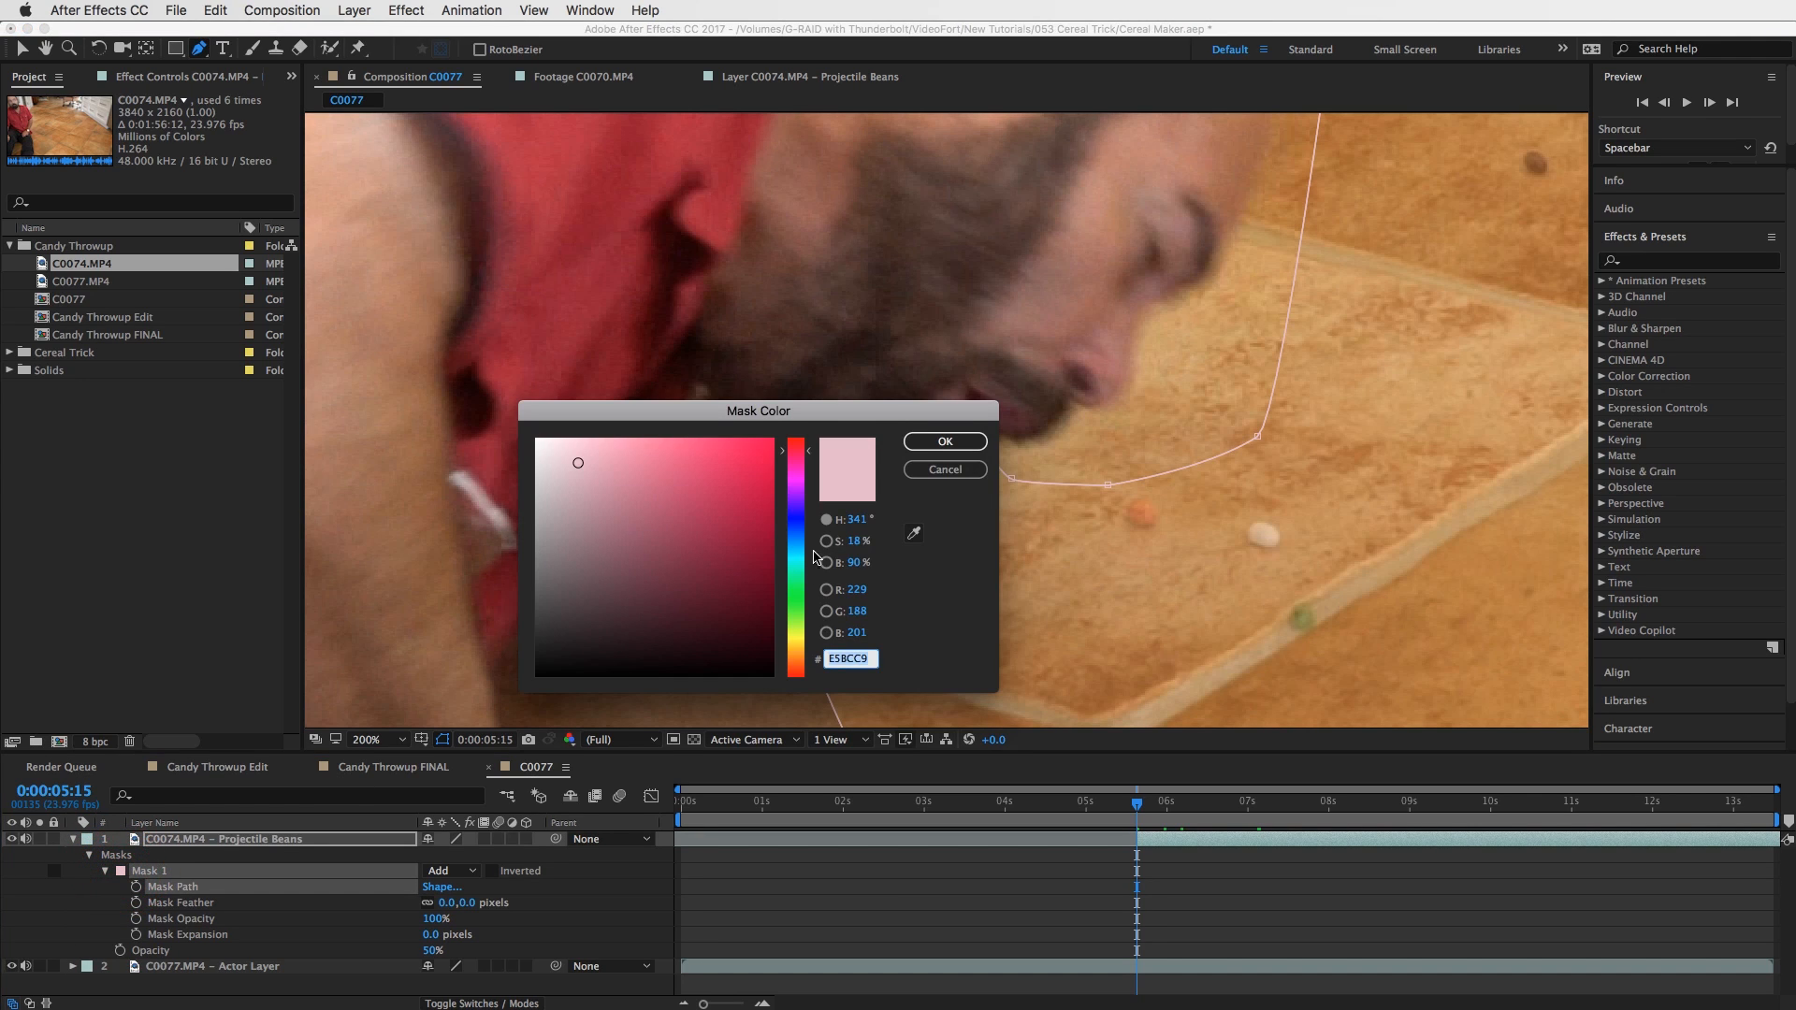
pyautogui.moveTo(758, 459); pyautogui.dragTo(830, 417)
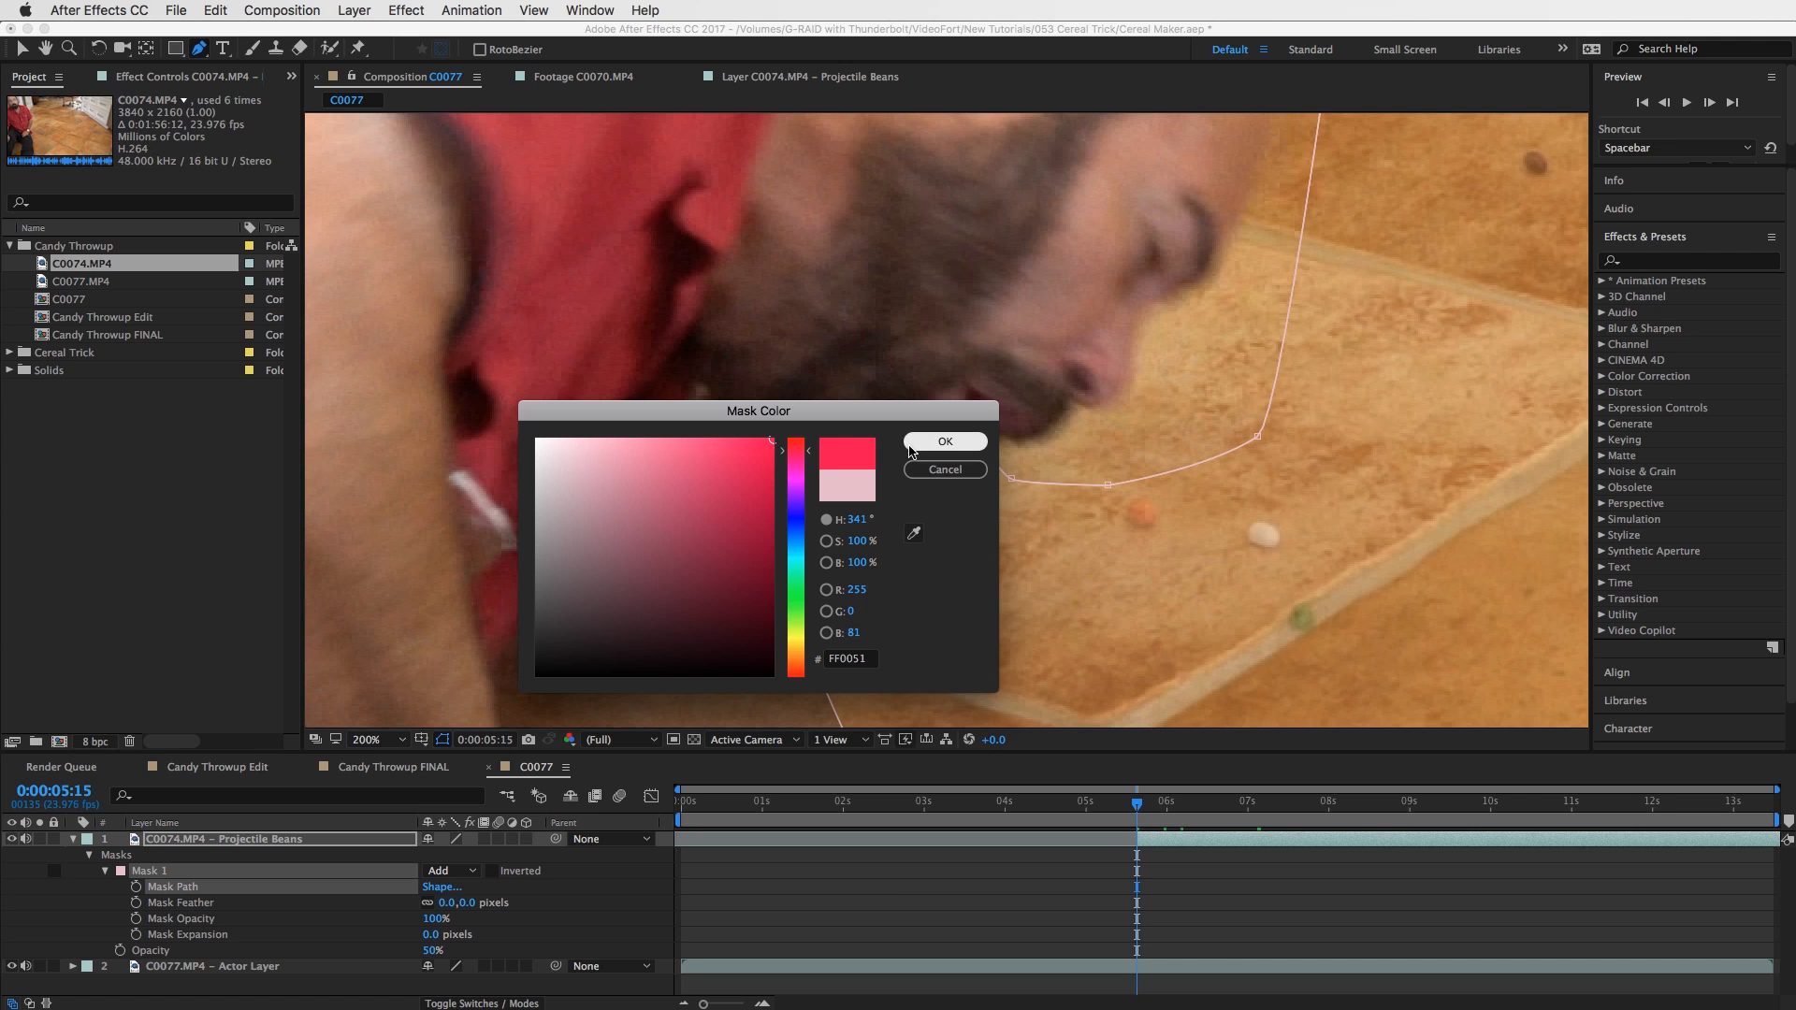
pyautogui.click(793, 522)
pyautogui.moveTo(792, 520); pyautogui.dragTo(793, 519)
pyautogui.click(945, 441)
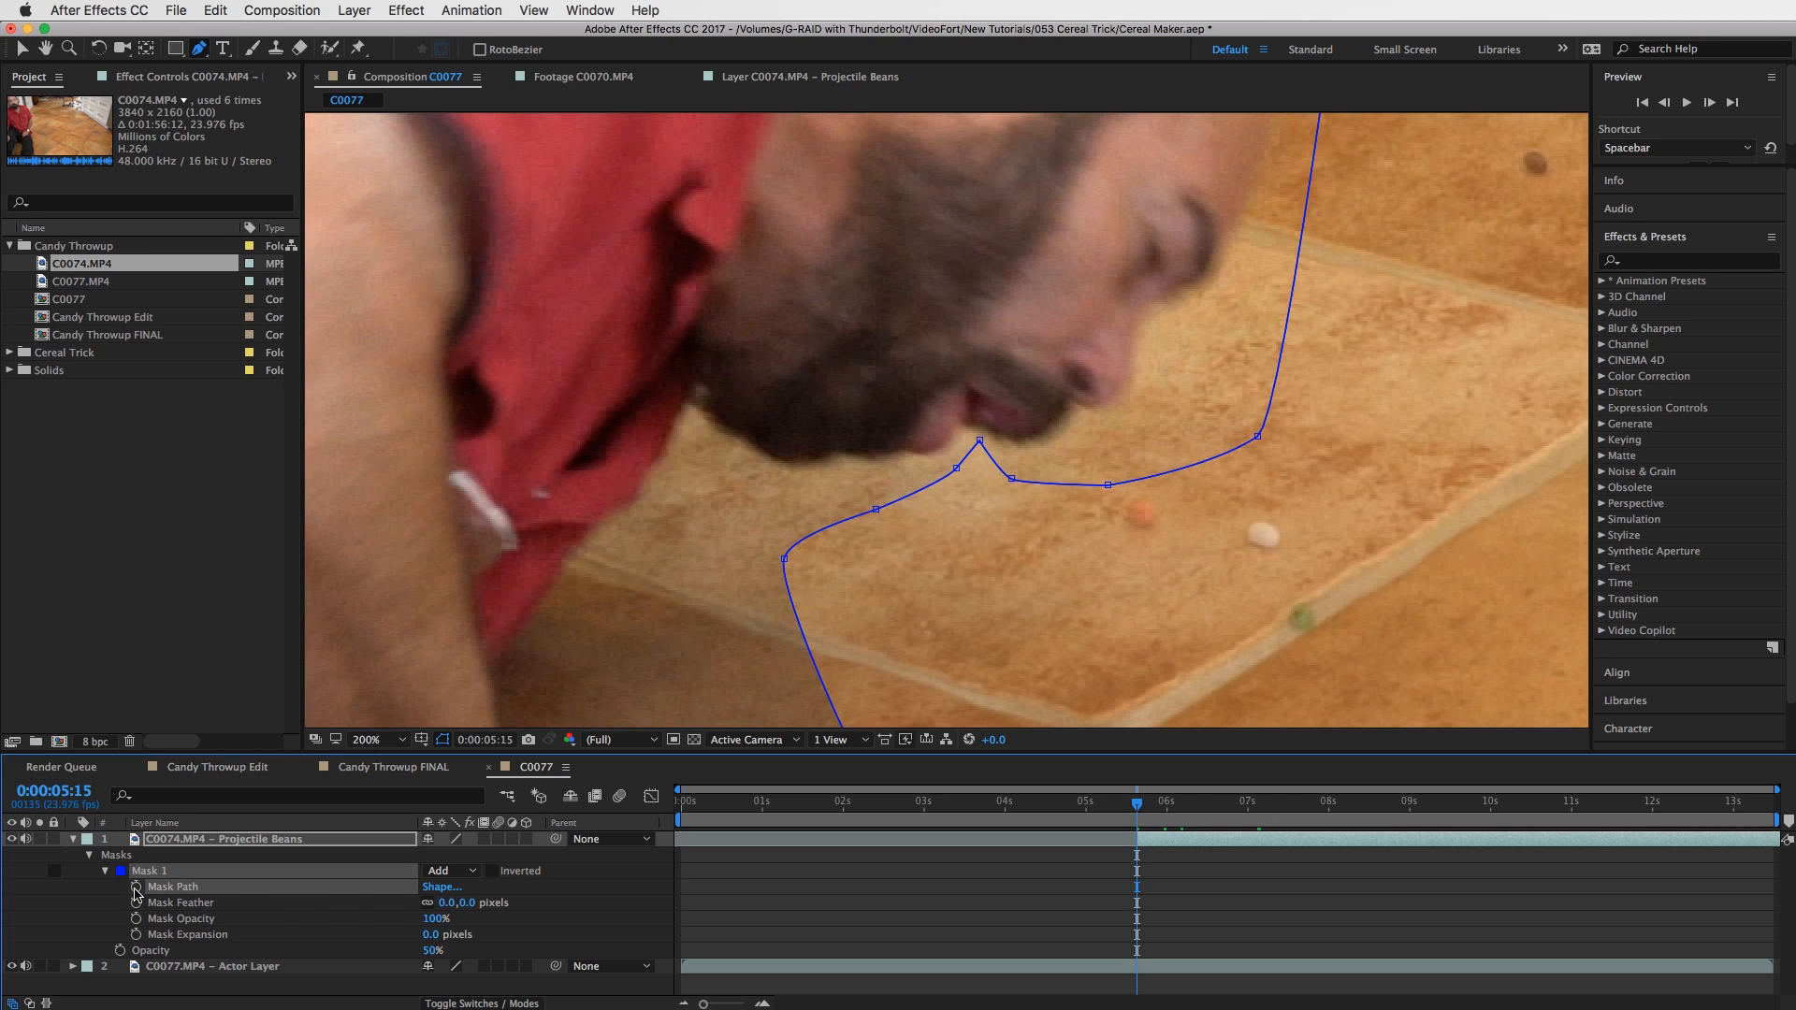
# Enable Mask Path keyframing at 0:00:05:16, and reshape the mask points around the actor's mouth at 0:00:05:15.
pyautogui.press('pagedown')
pyautogui.click(135, 888)
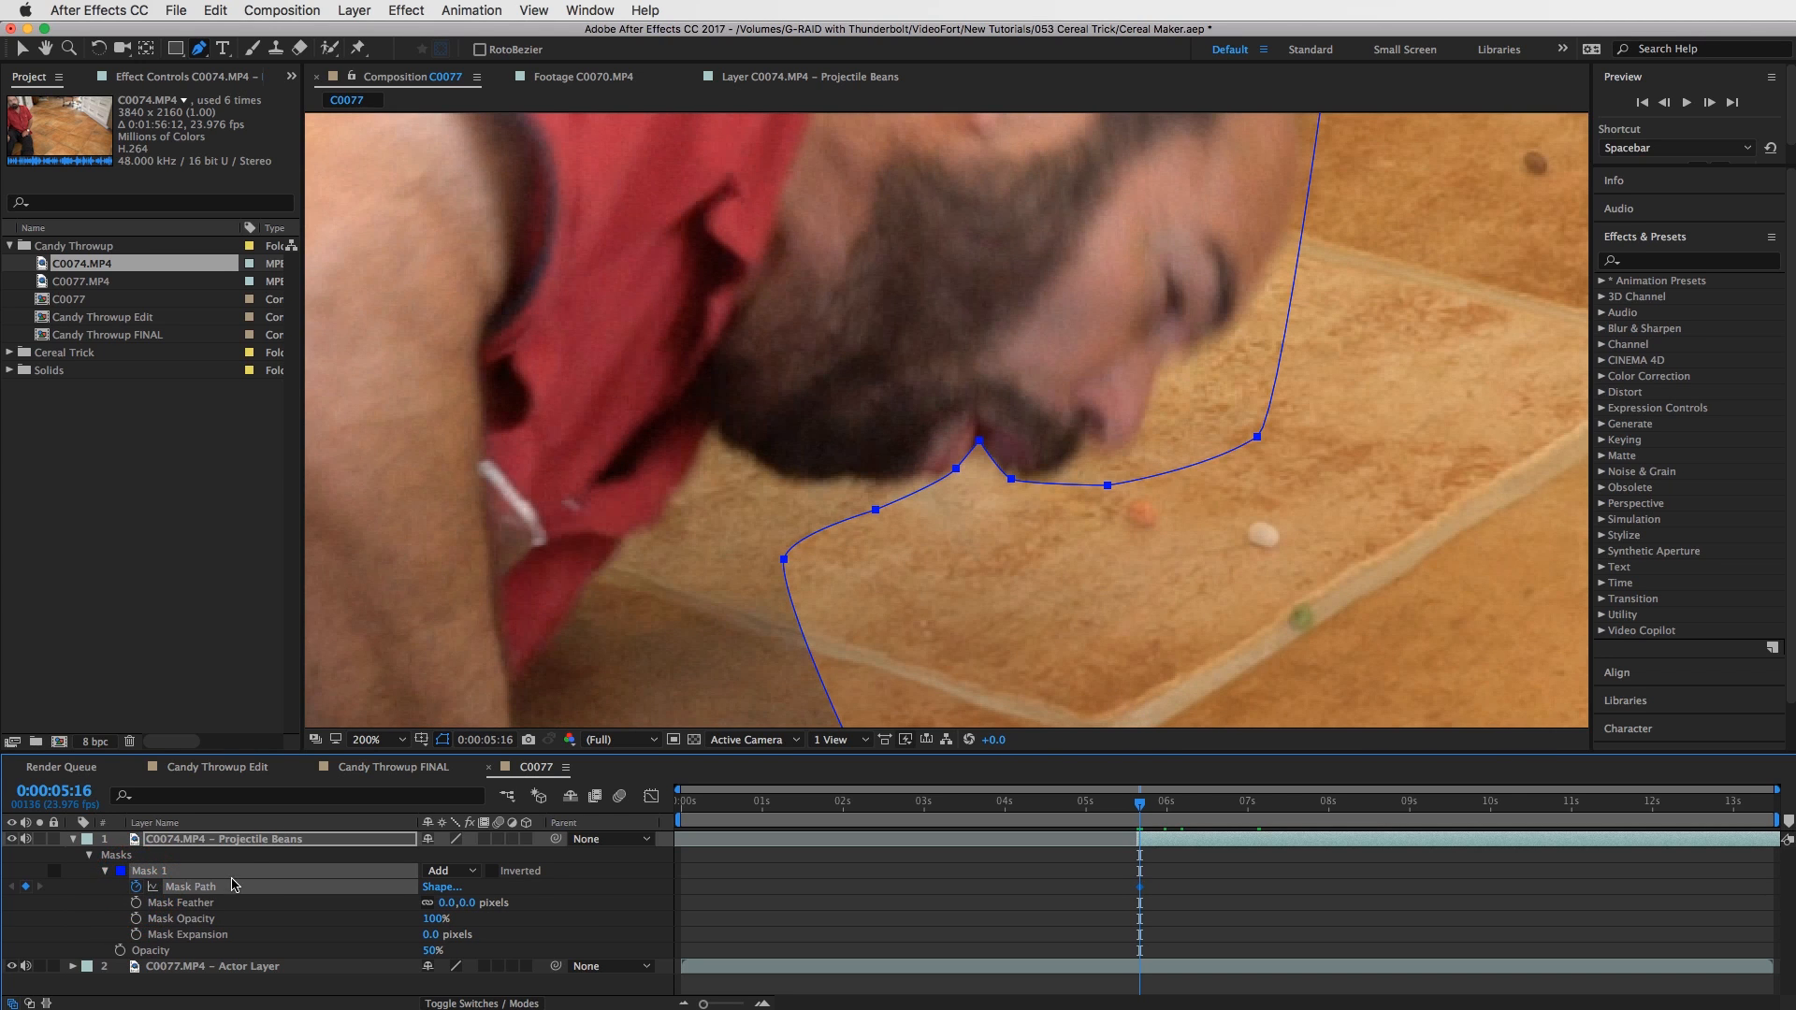
pyautogui.press('pageup')
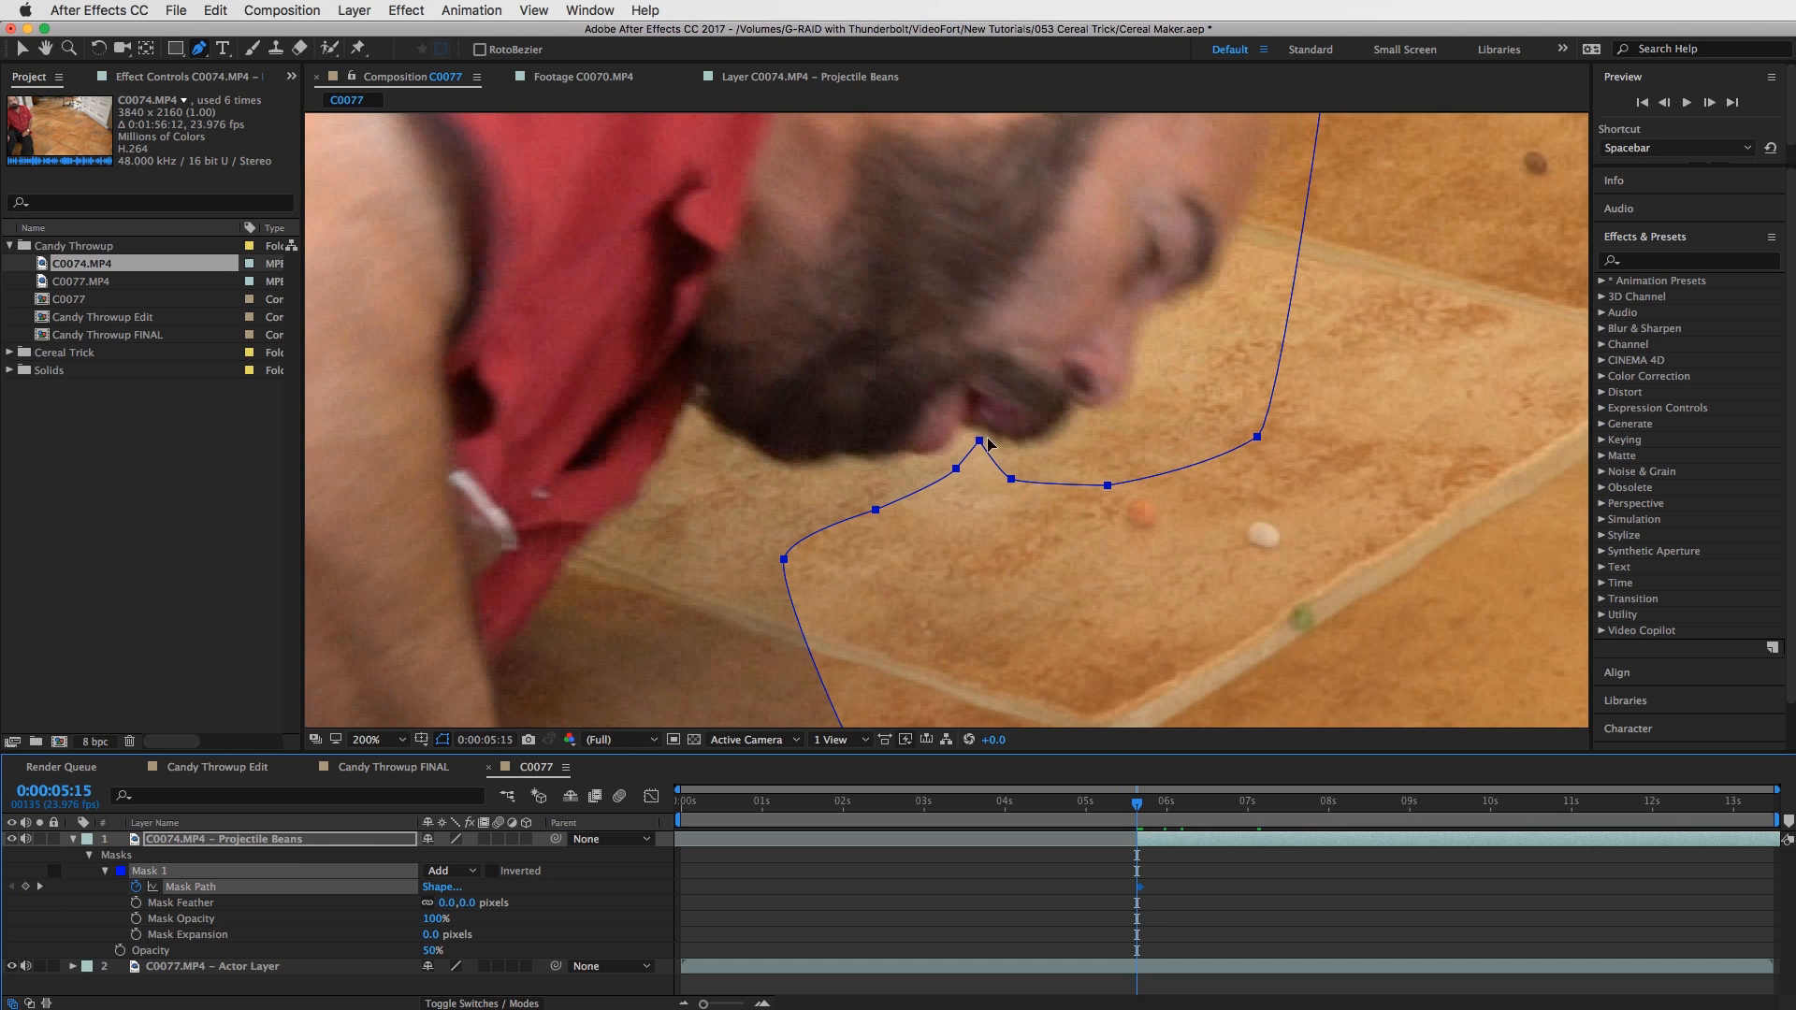
pyautogui.click(23, 56)
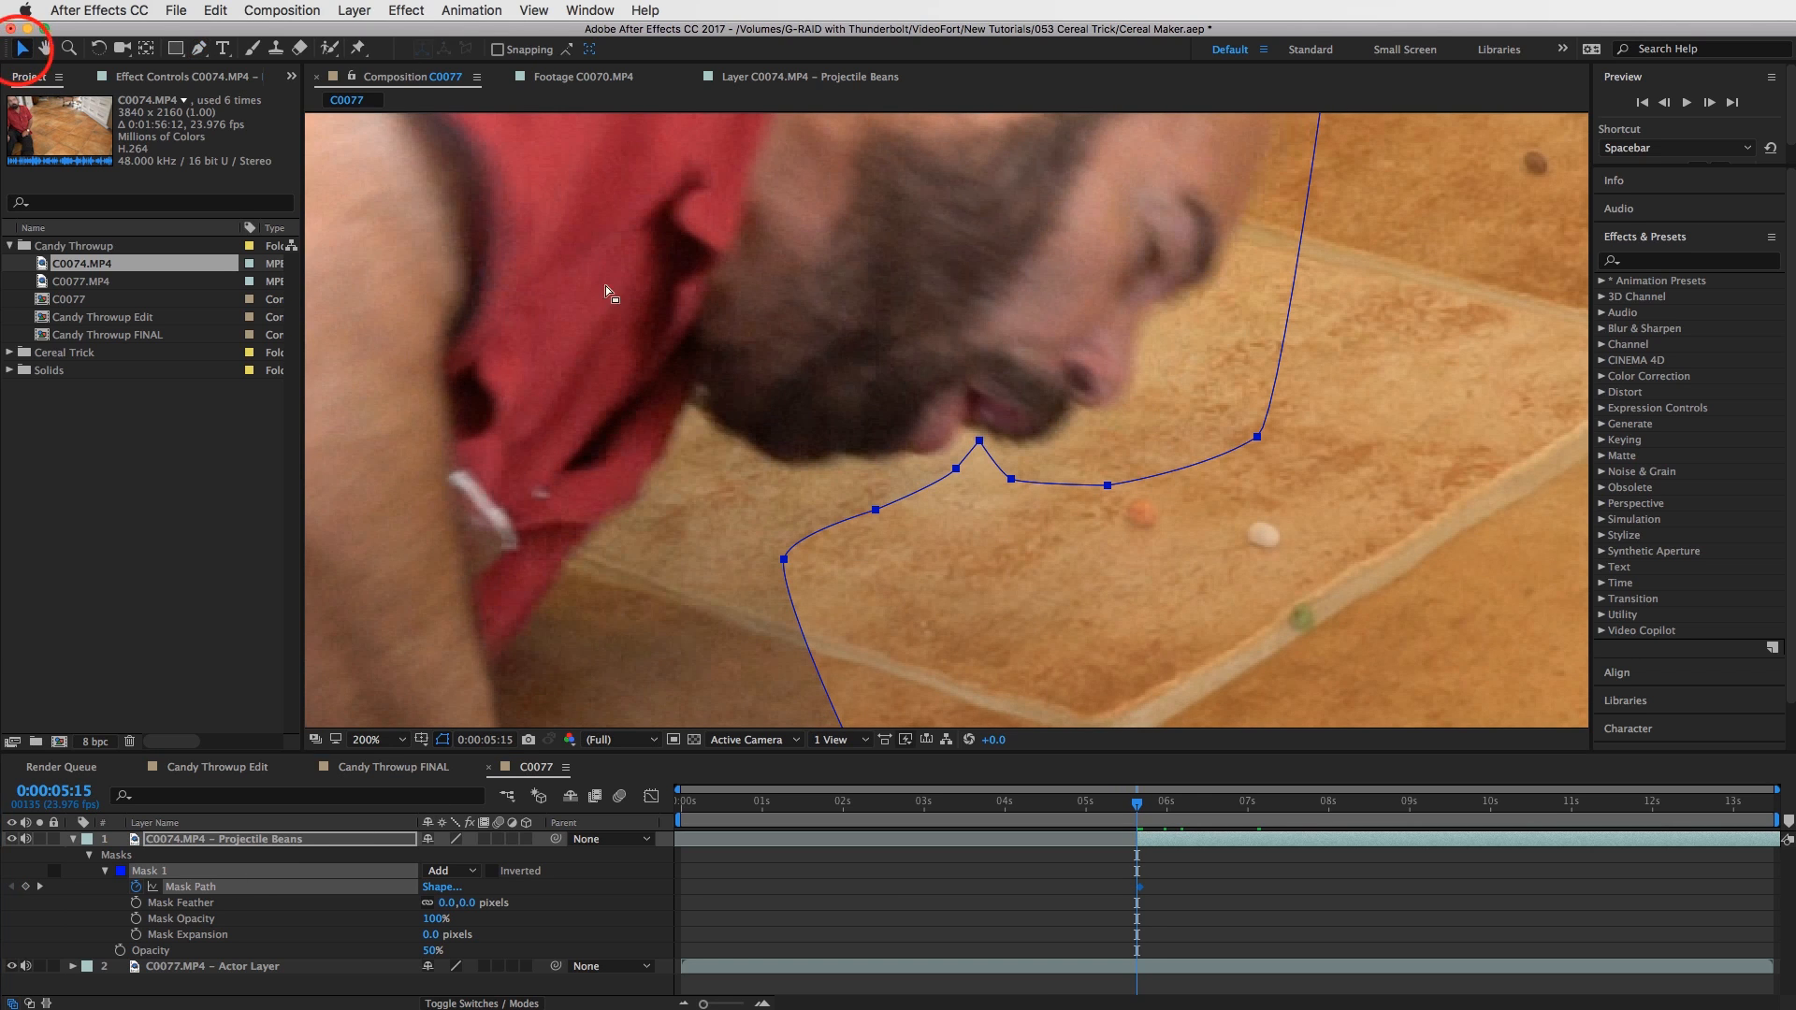
pyautogui.click(974, 477)
pyautogui.moveTo(980, 442); pyautogui.dragTo(972, 422)
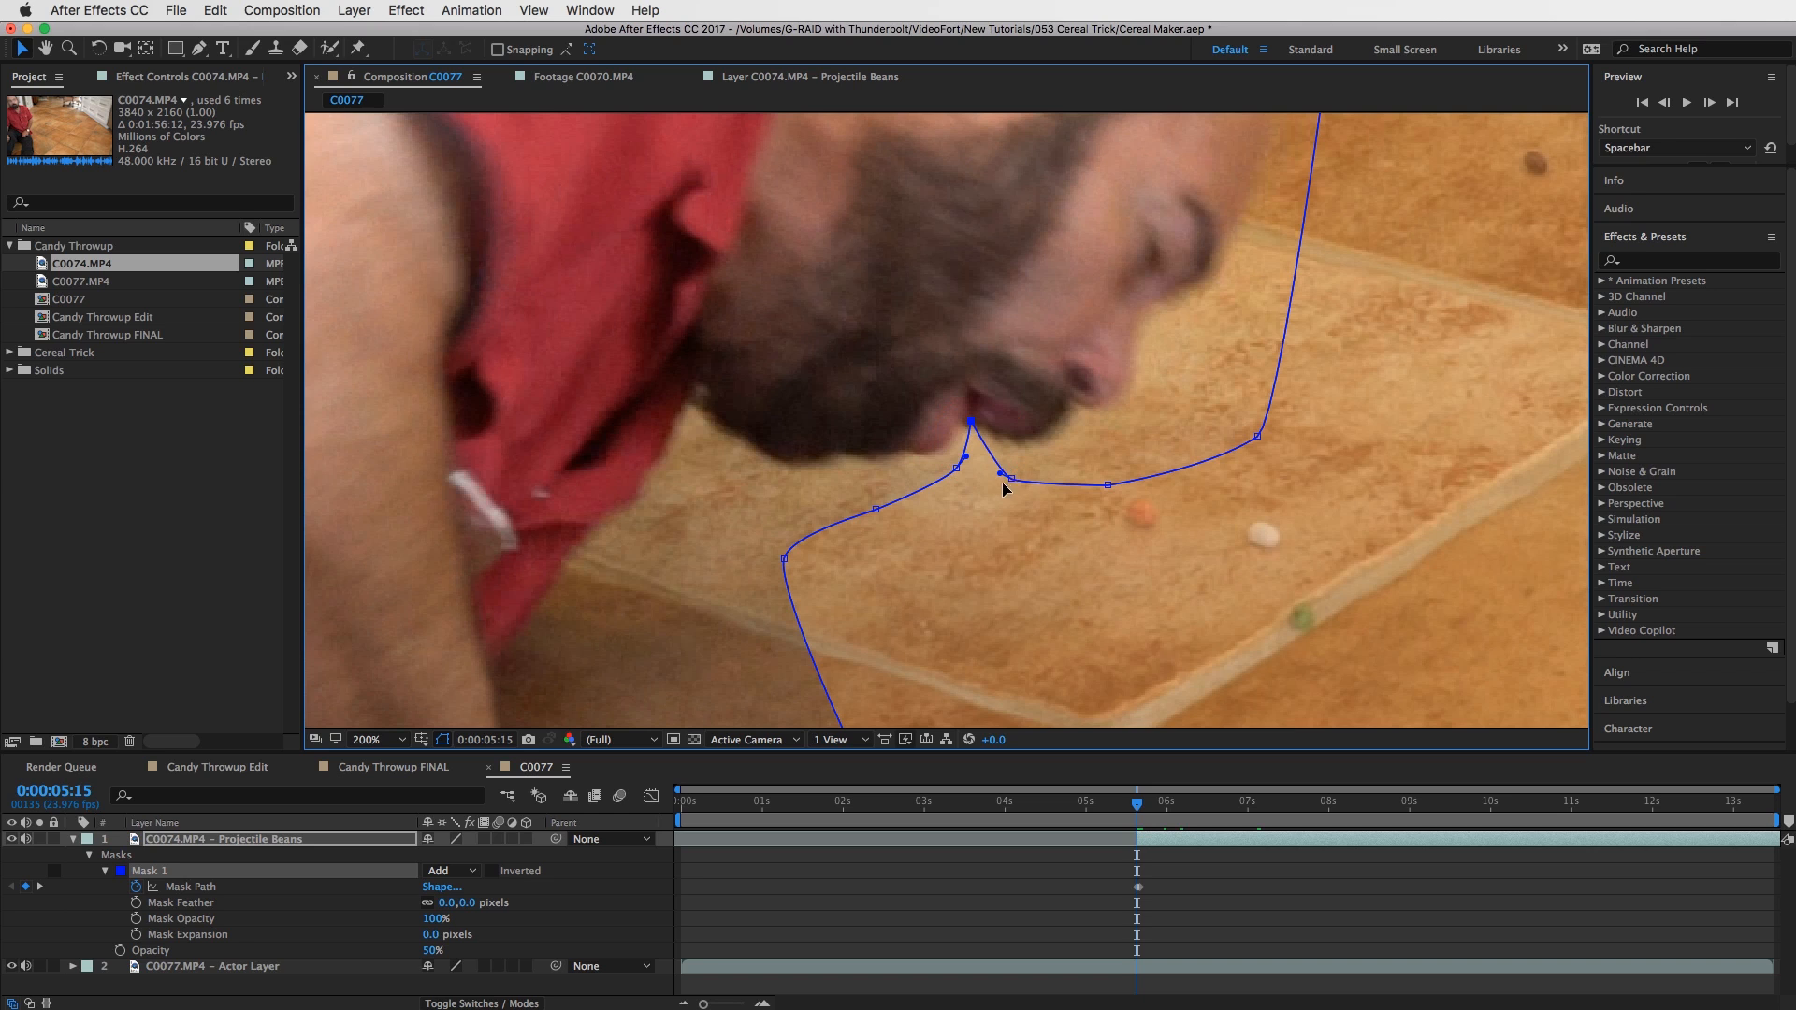
pyautogui.moveTo(1013, 478); pyautogui.dragTo(1044, 457)
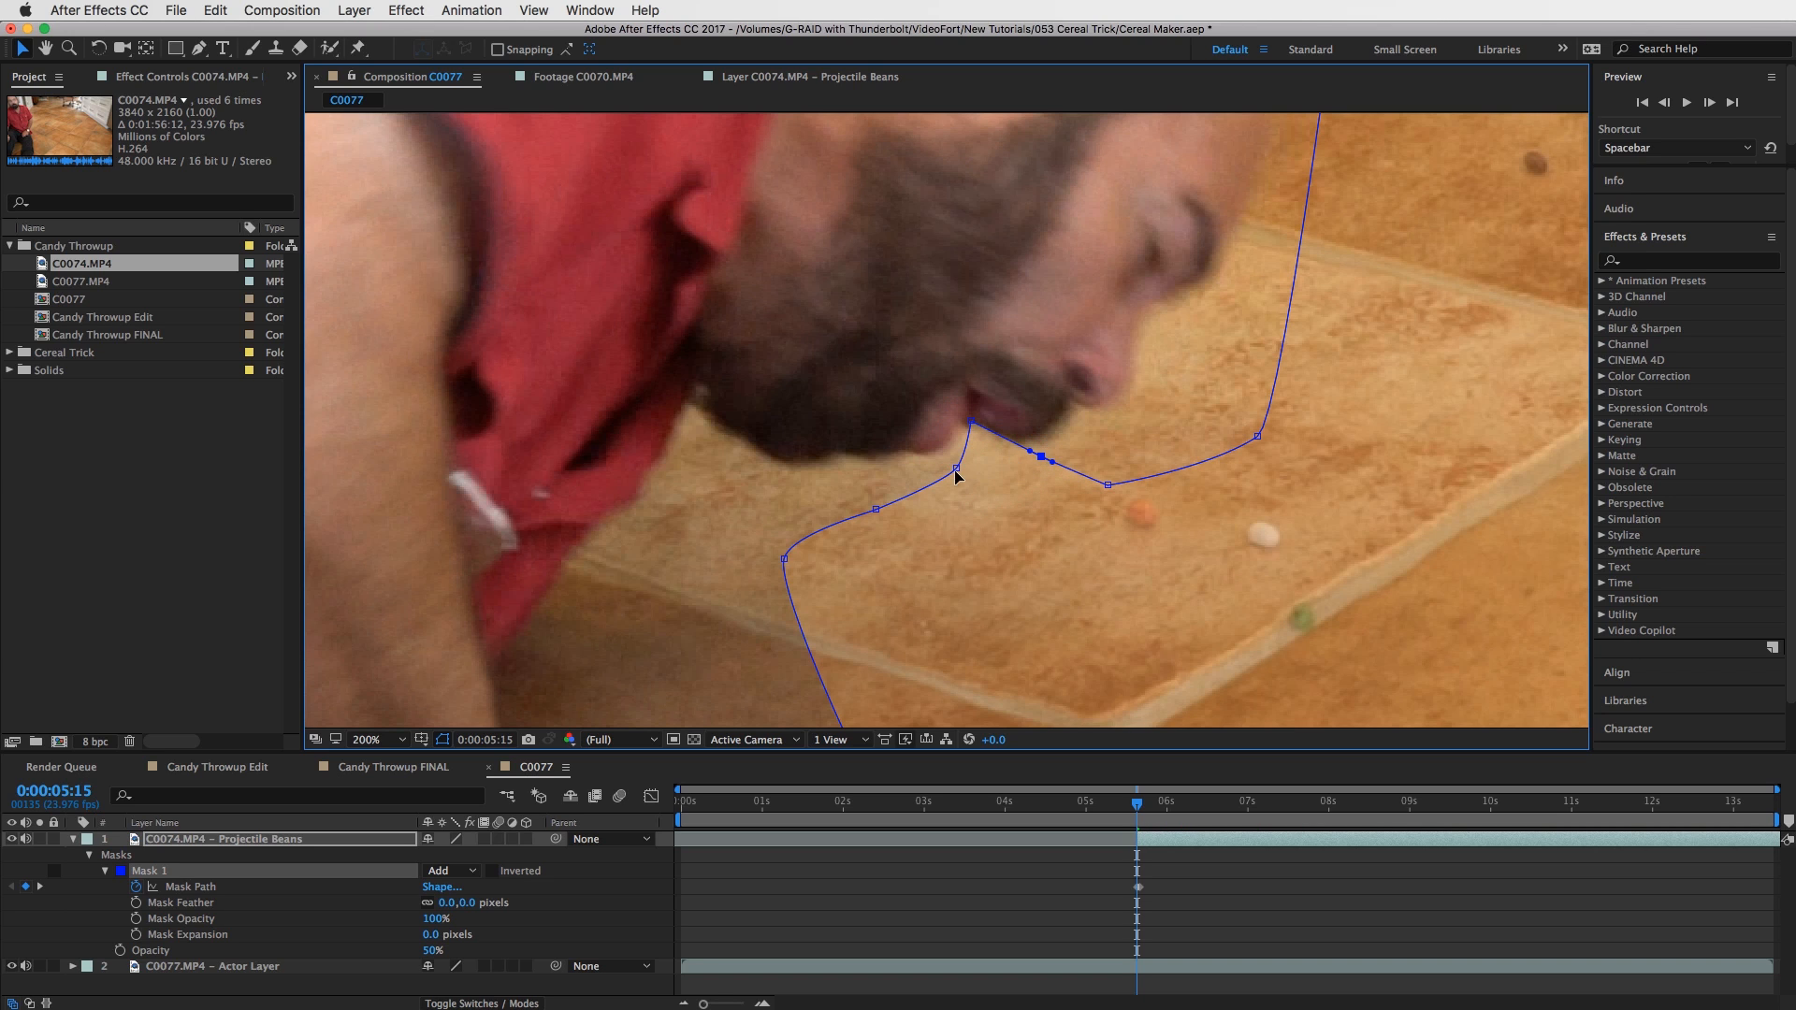
pyautogui.click(957, 469)
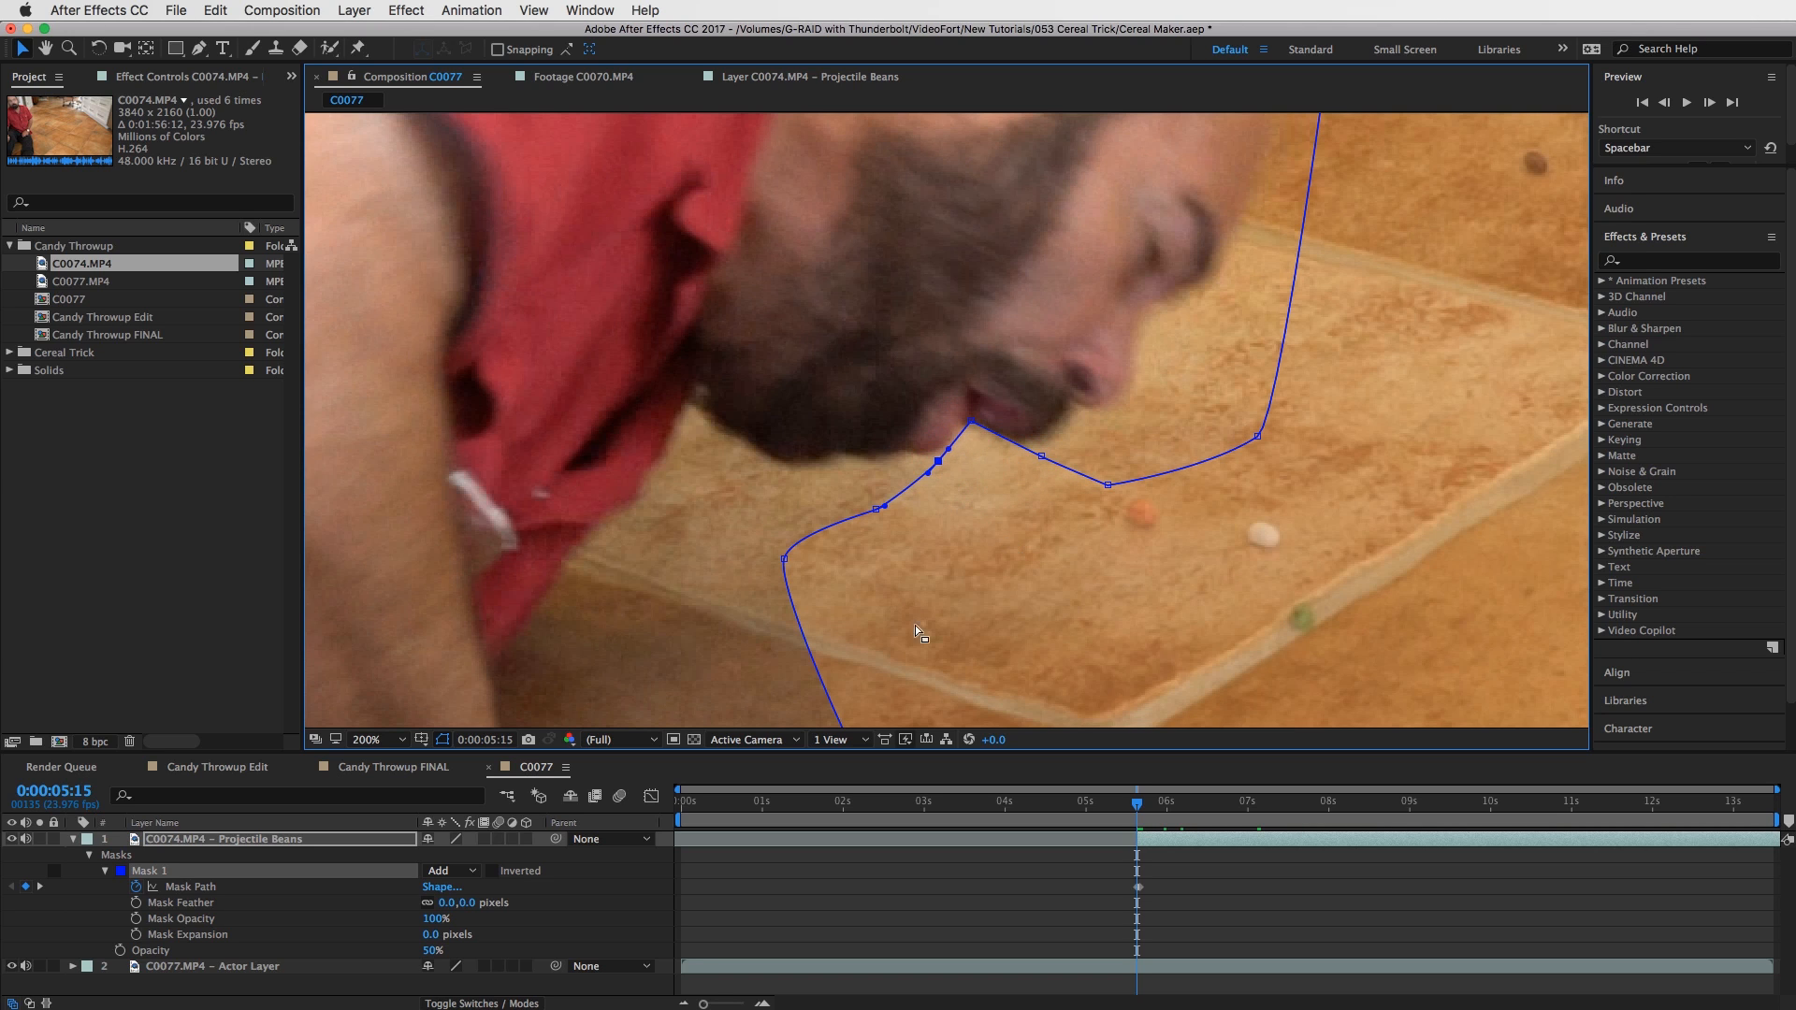
# At 0:00:05:17, move the mask points to follow the actor's lips and the underside of the chin.
pyautogui.press('pagedown')
pyautogui.press('pagedown')
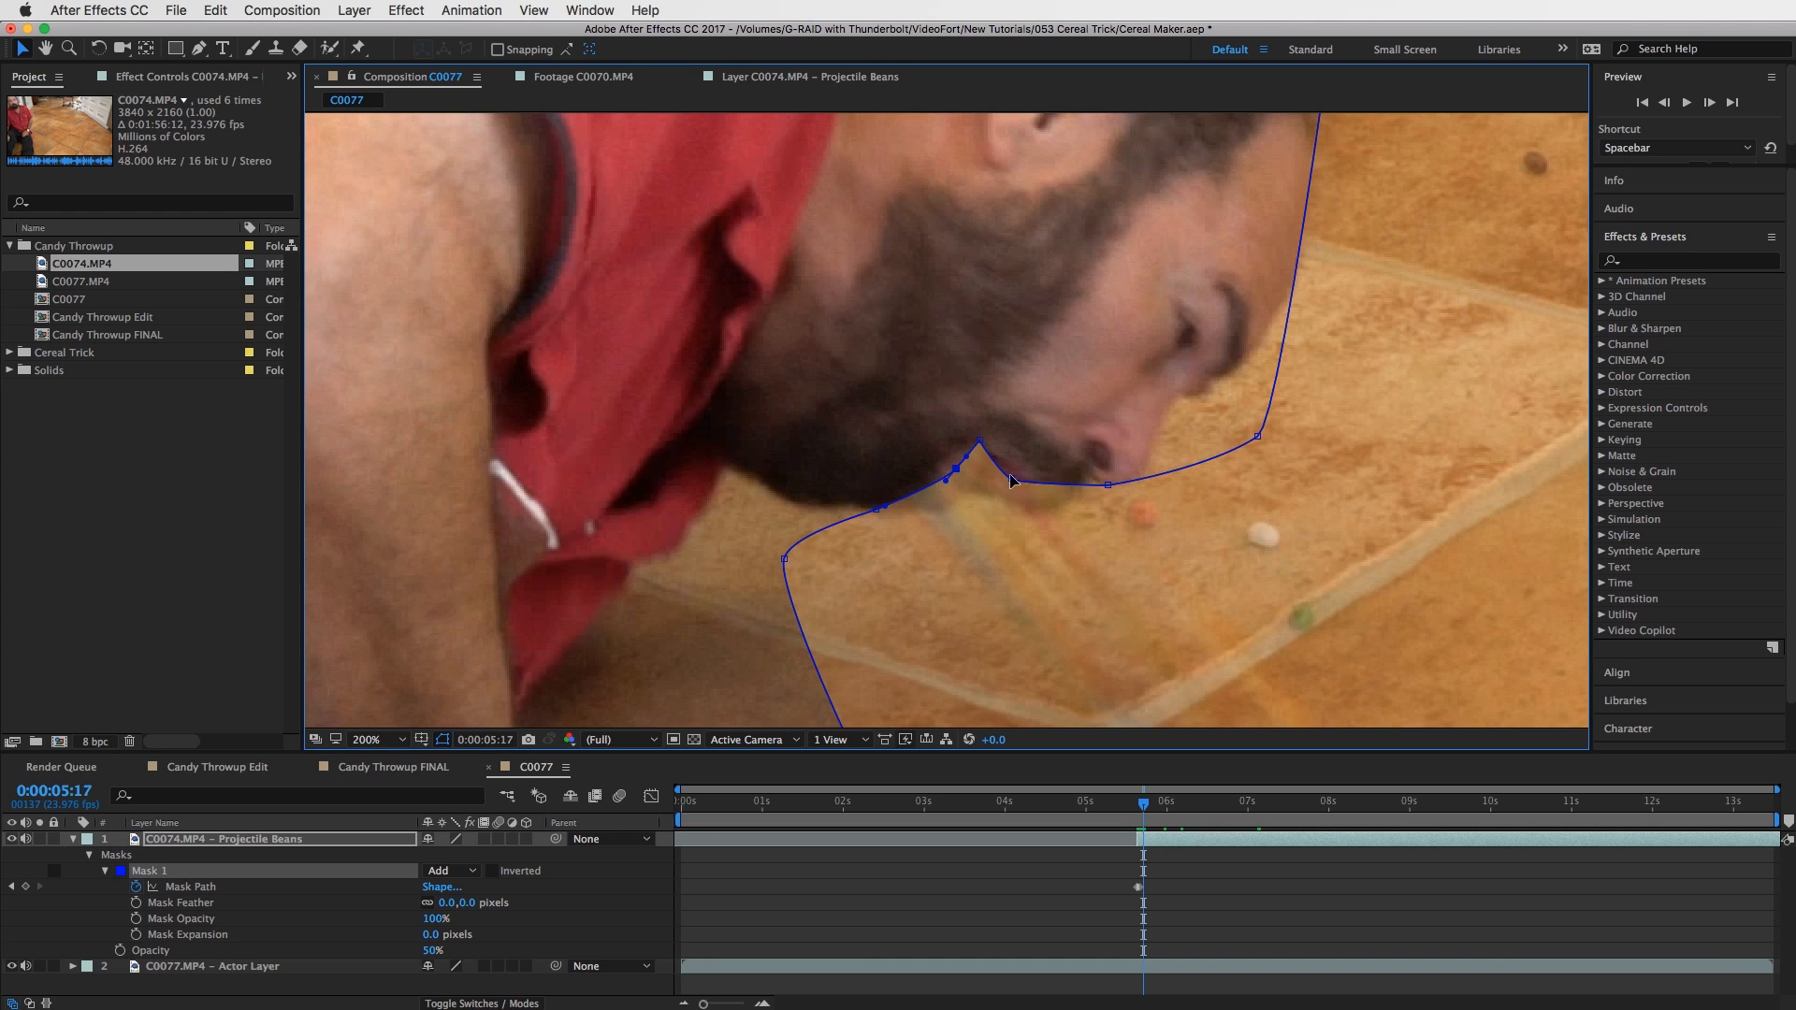
pyautogui.moveTo(1008, 483); pyautogui.dragTo(1062, 524)
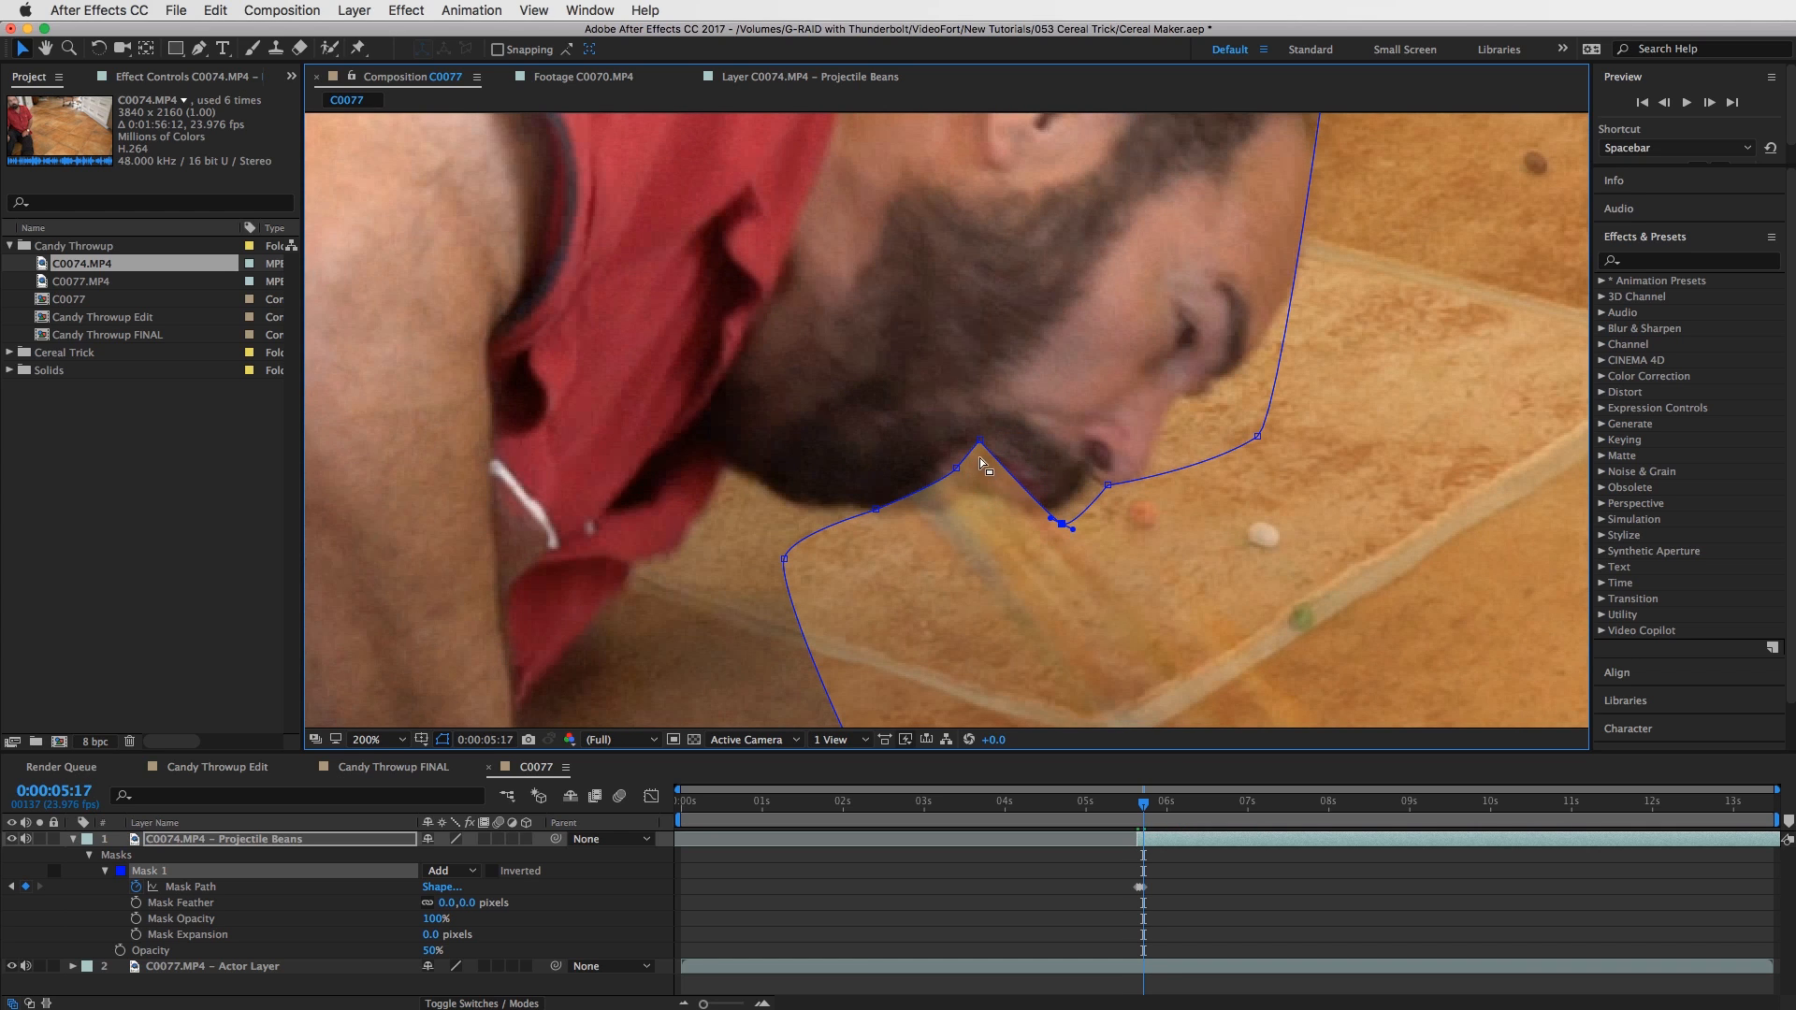
pyautogui.moveTo(978, 445); pyautogui.dragTo(871, 526)
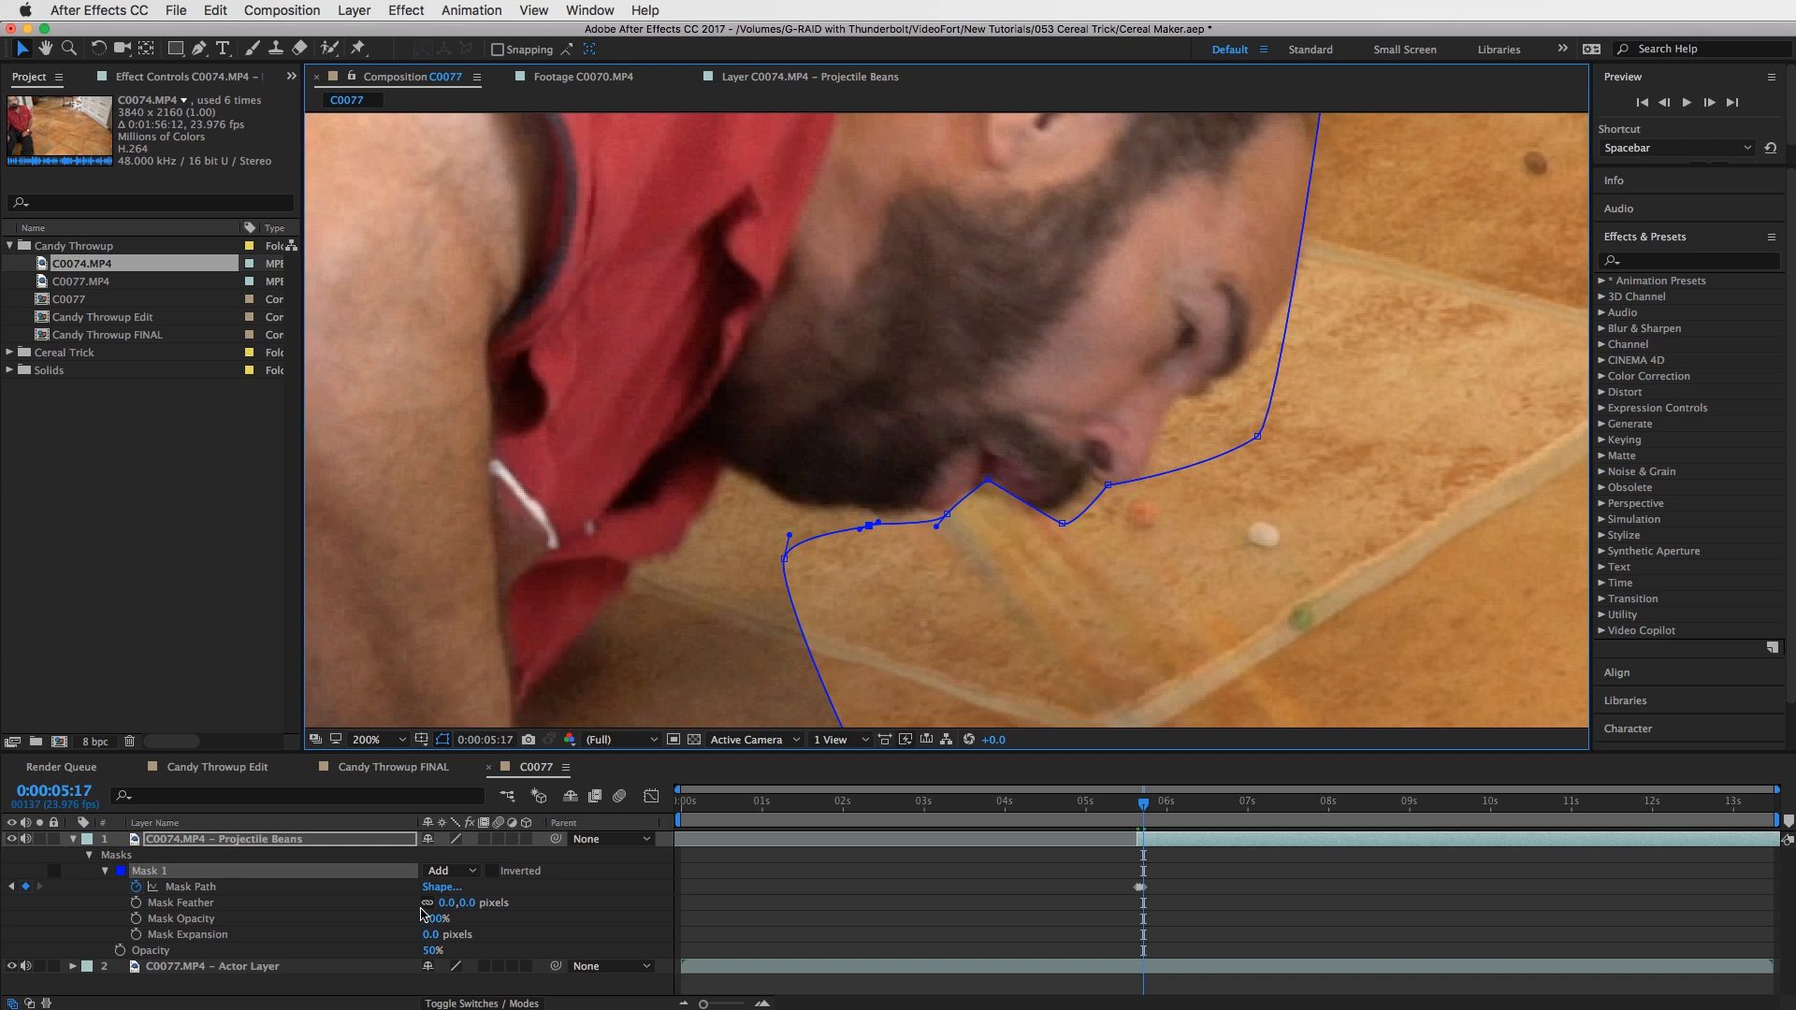
# Set the Mask Feather of Mask 1 to 25 pixels.
pyautogui.click(446, 903)
pyautogui.write('25')
pyautogui.press('Return')
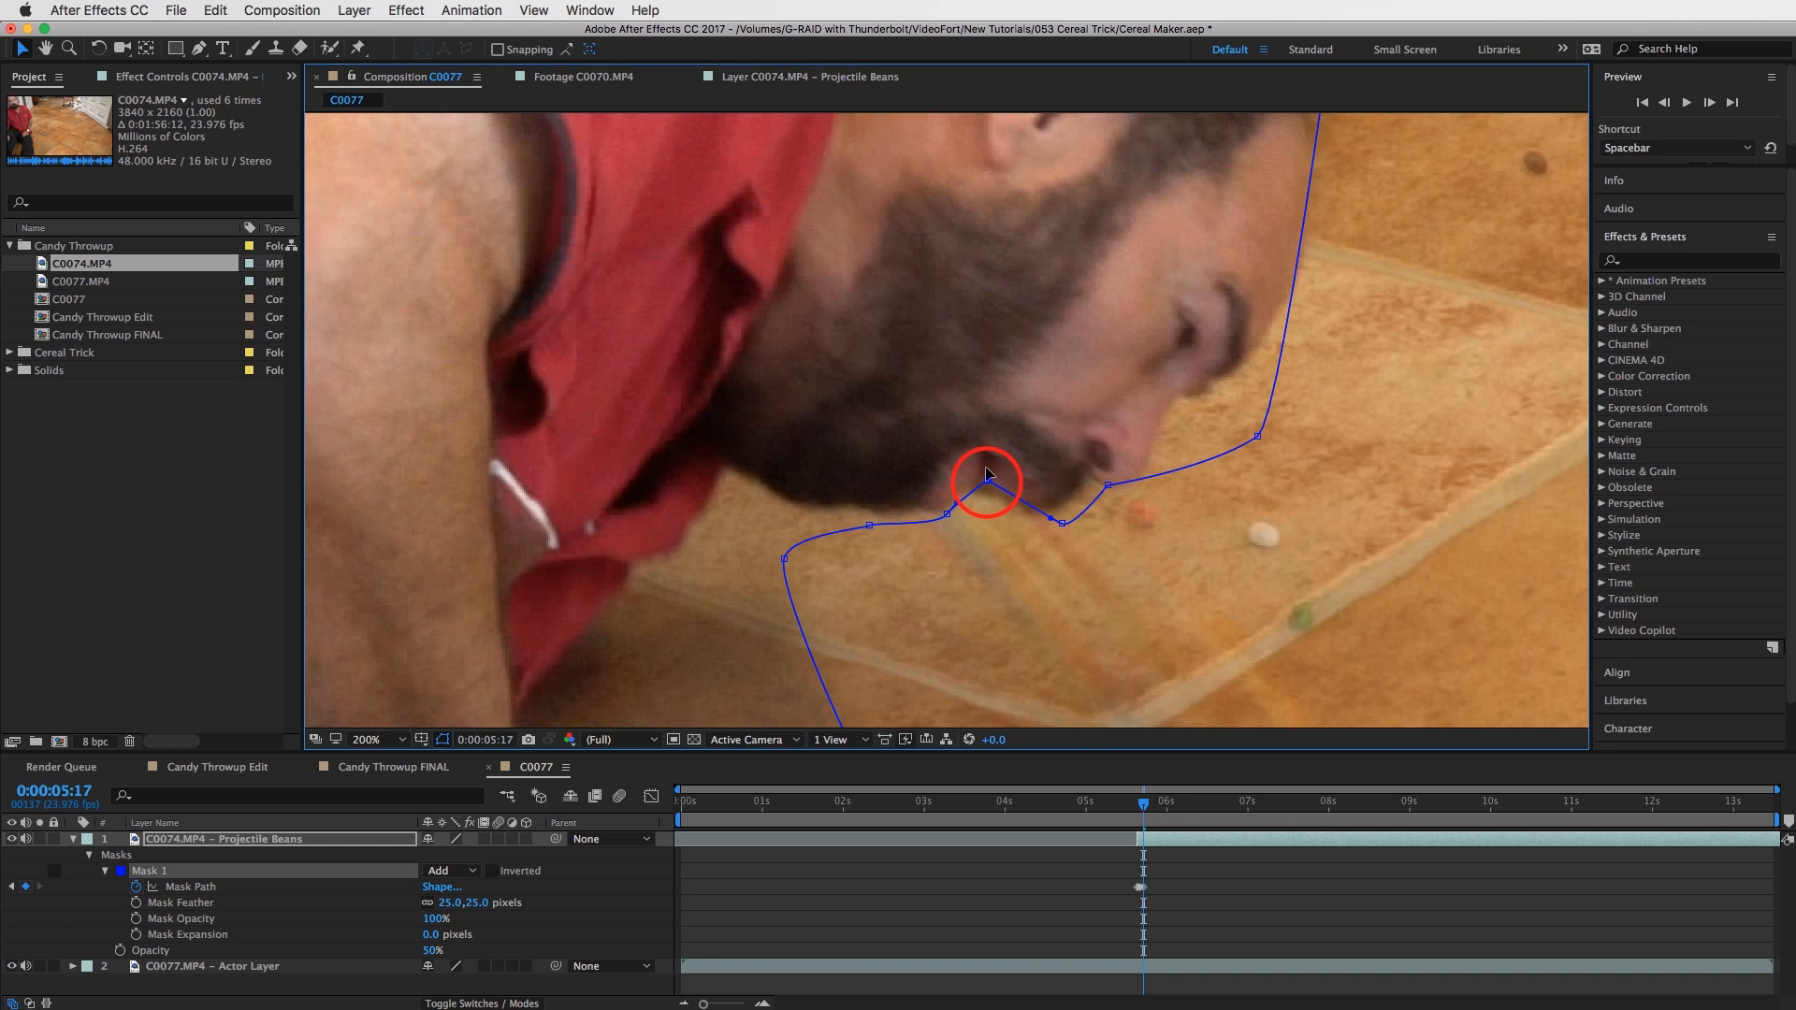
# Refine the 0:00:05:17 mask shape by adjusting its points around the mouth, chin and nose.
pyautogui.moveTo(987, 484); pyautogui.dragTo(952, 518)
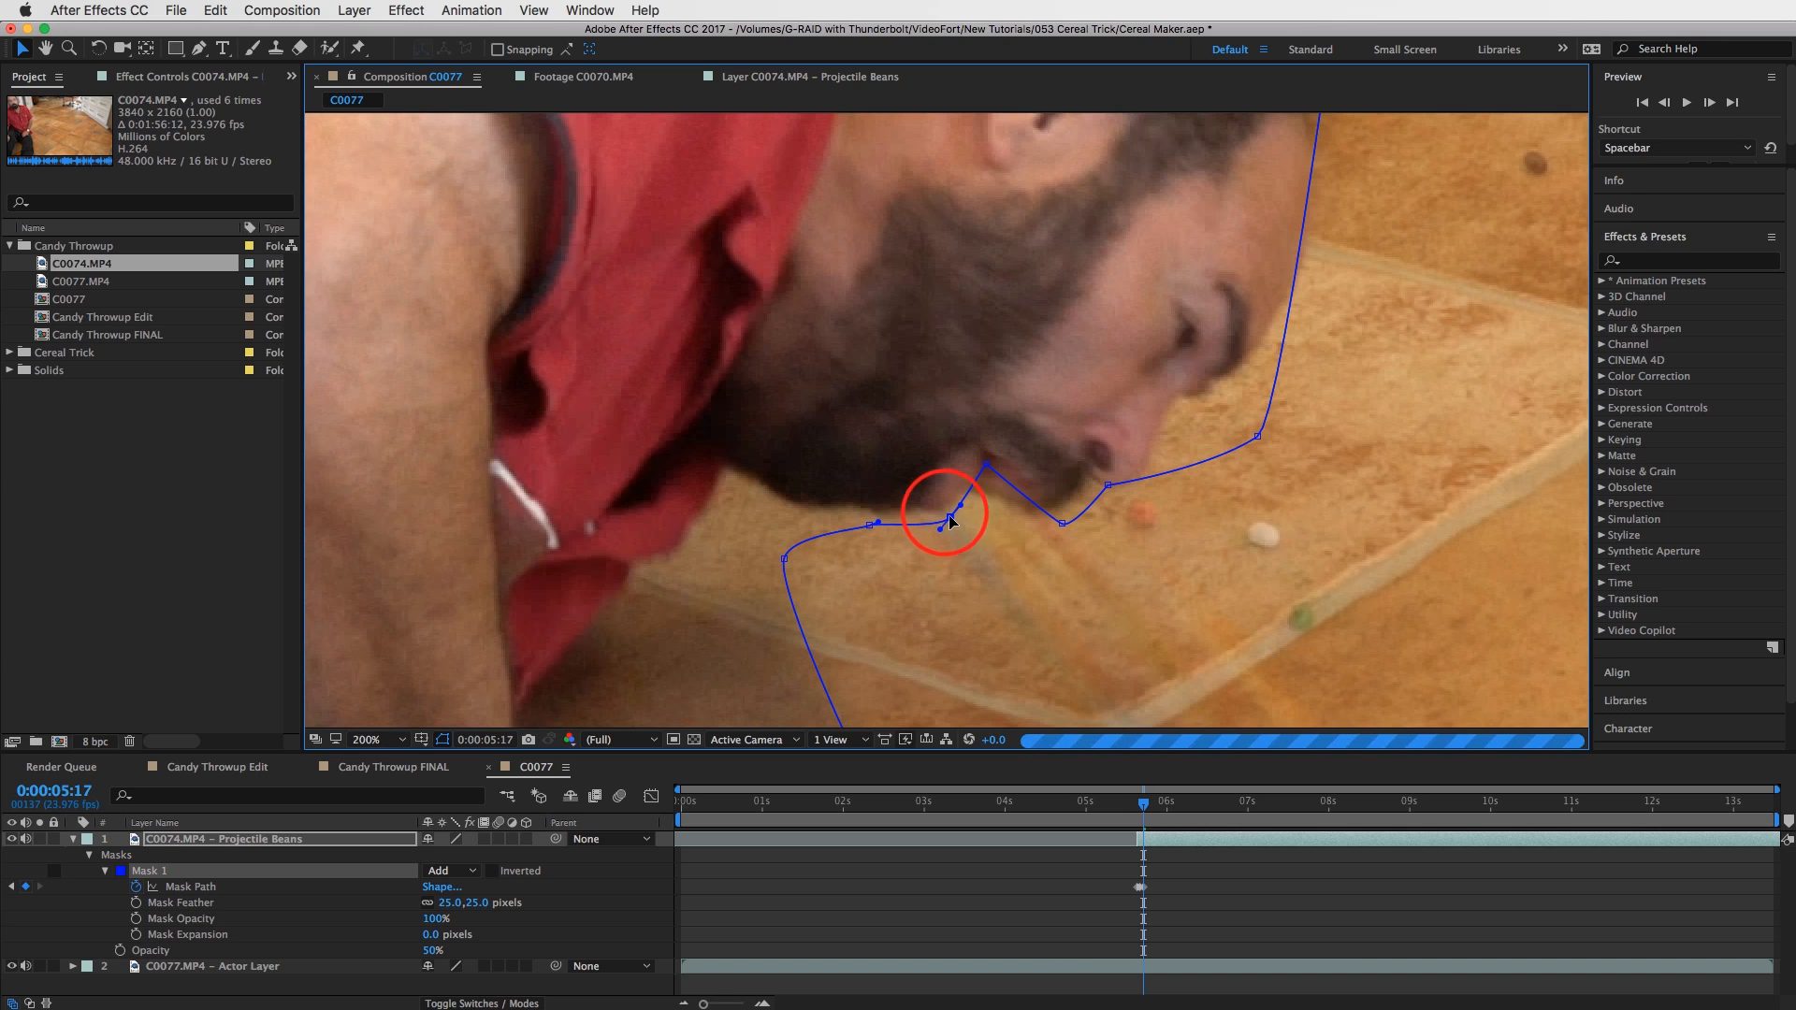
pyautogui.moveTo(1060, 521); pyautogui.dragTo(1112, 500)
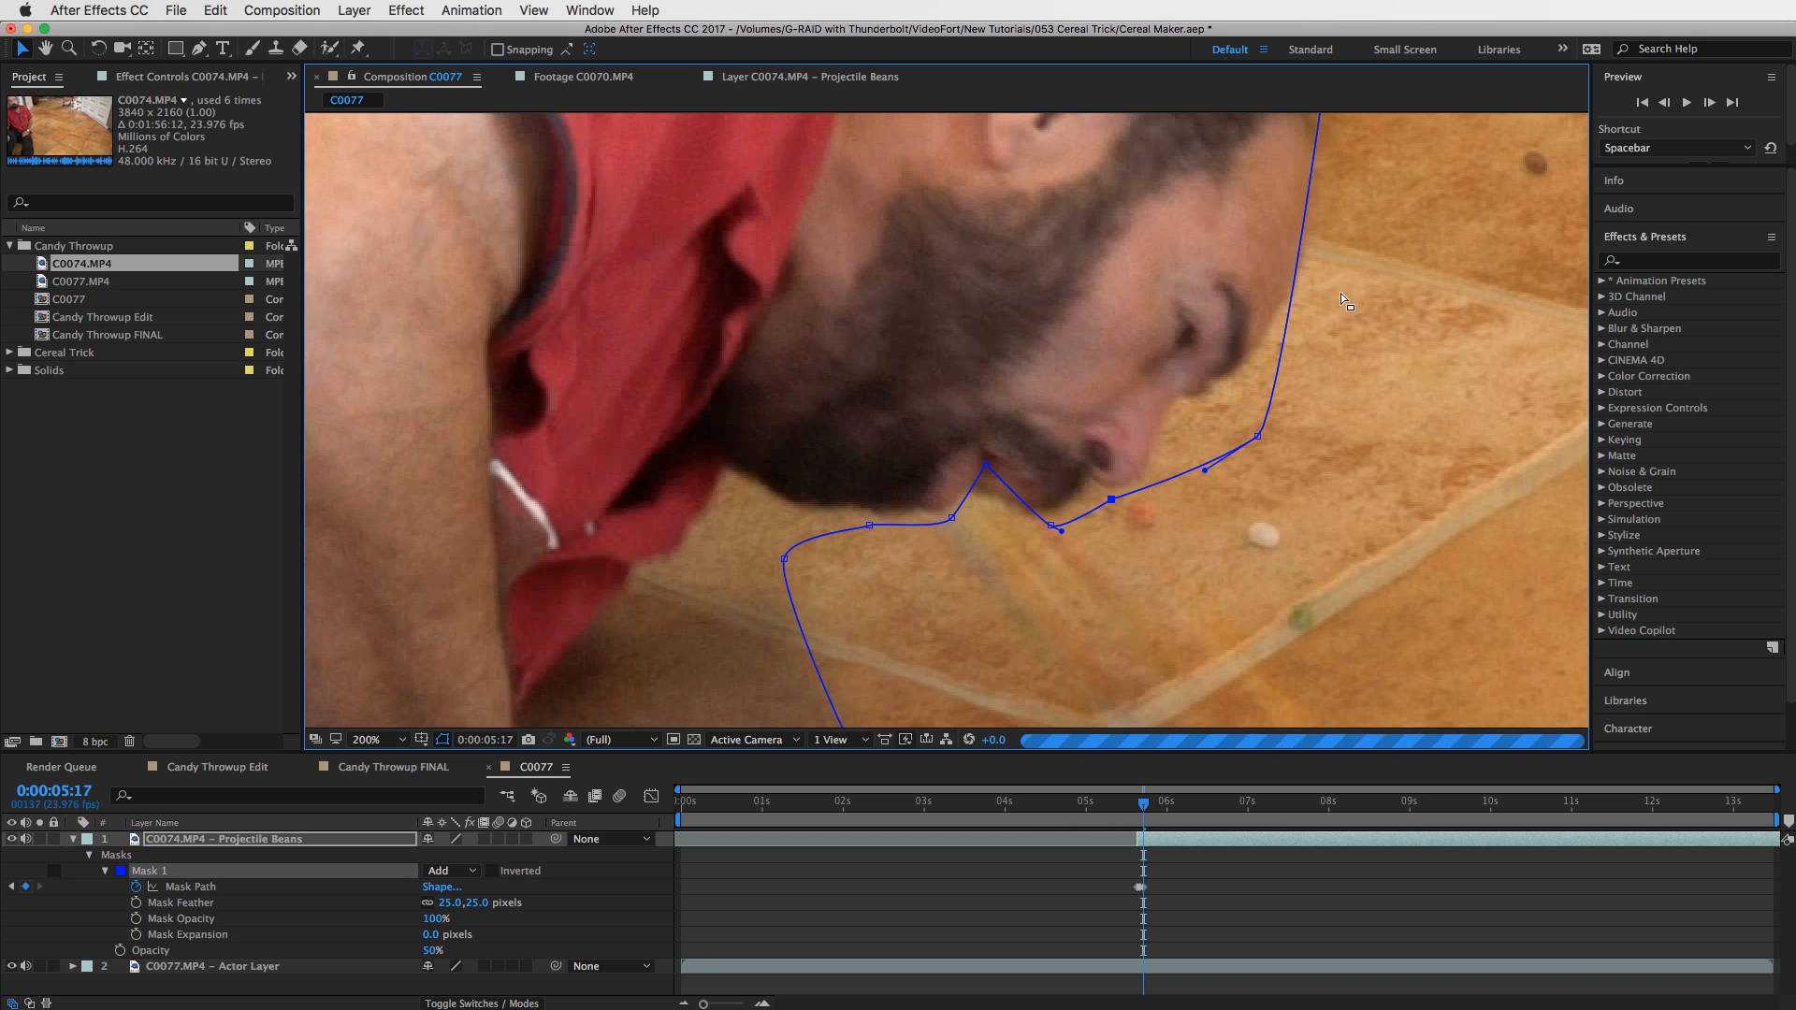
pyautogui.moveTo(1308, 175); pyautogui.dragTo(1185, 319)
pyautogui.moveTo(1135, 580); pyautogui.dragTo(1174, 541)
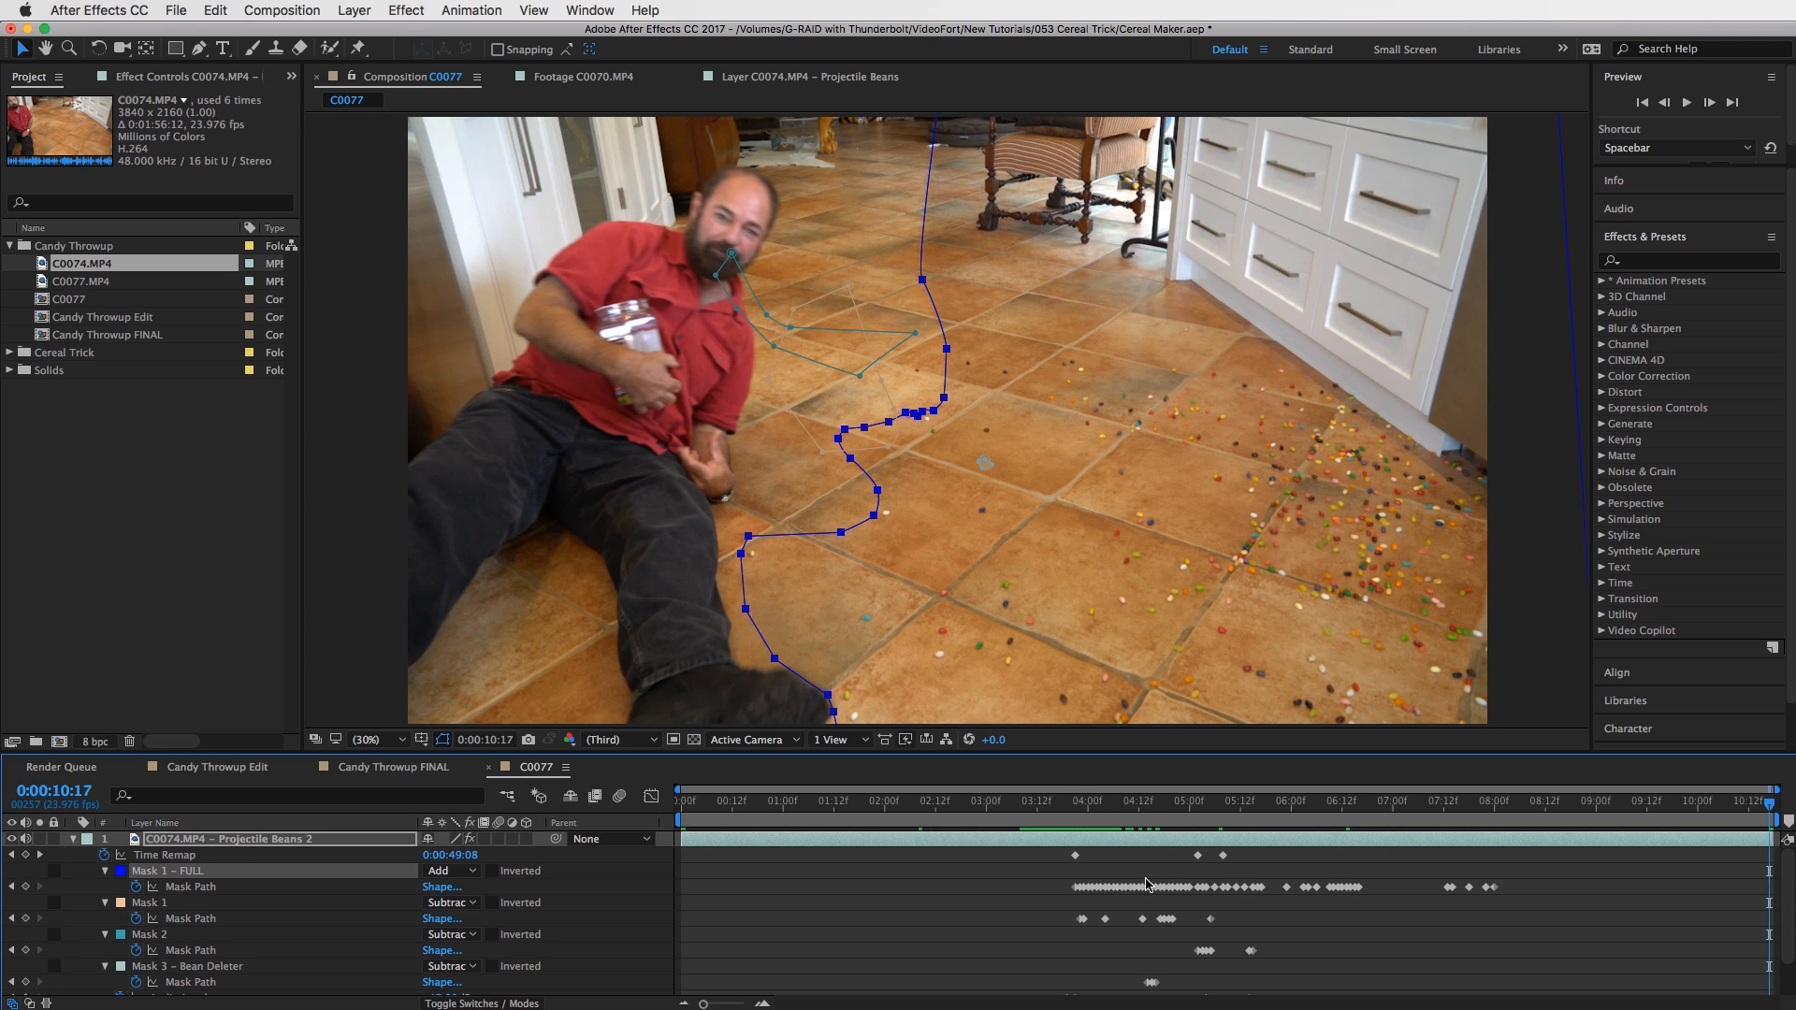
# Go to 0:00:03:21 and review the mask, Time Remap and Audio Levels keyframes on the Projectile Beans 2 layer.
pyautogui.moveTo(1091, 803); pyautogui.dragTo(1076, 803)
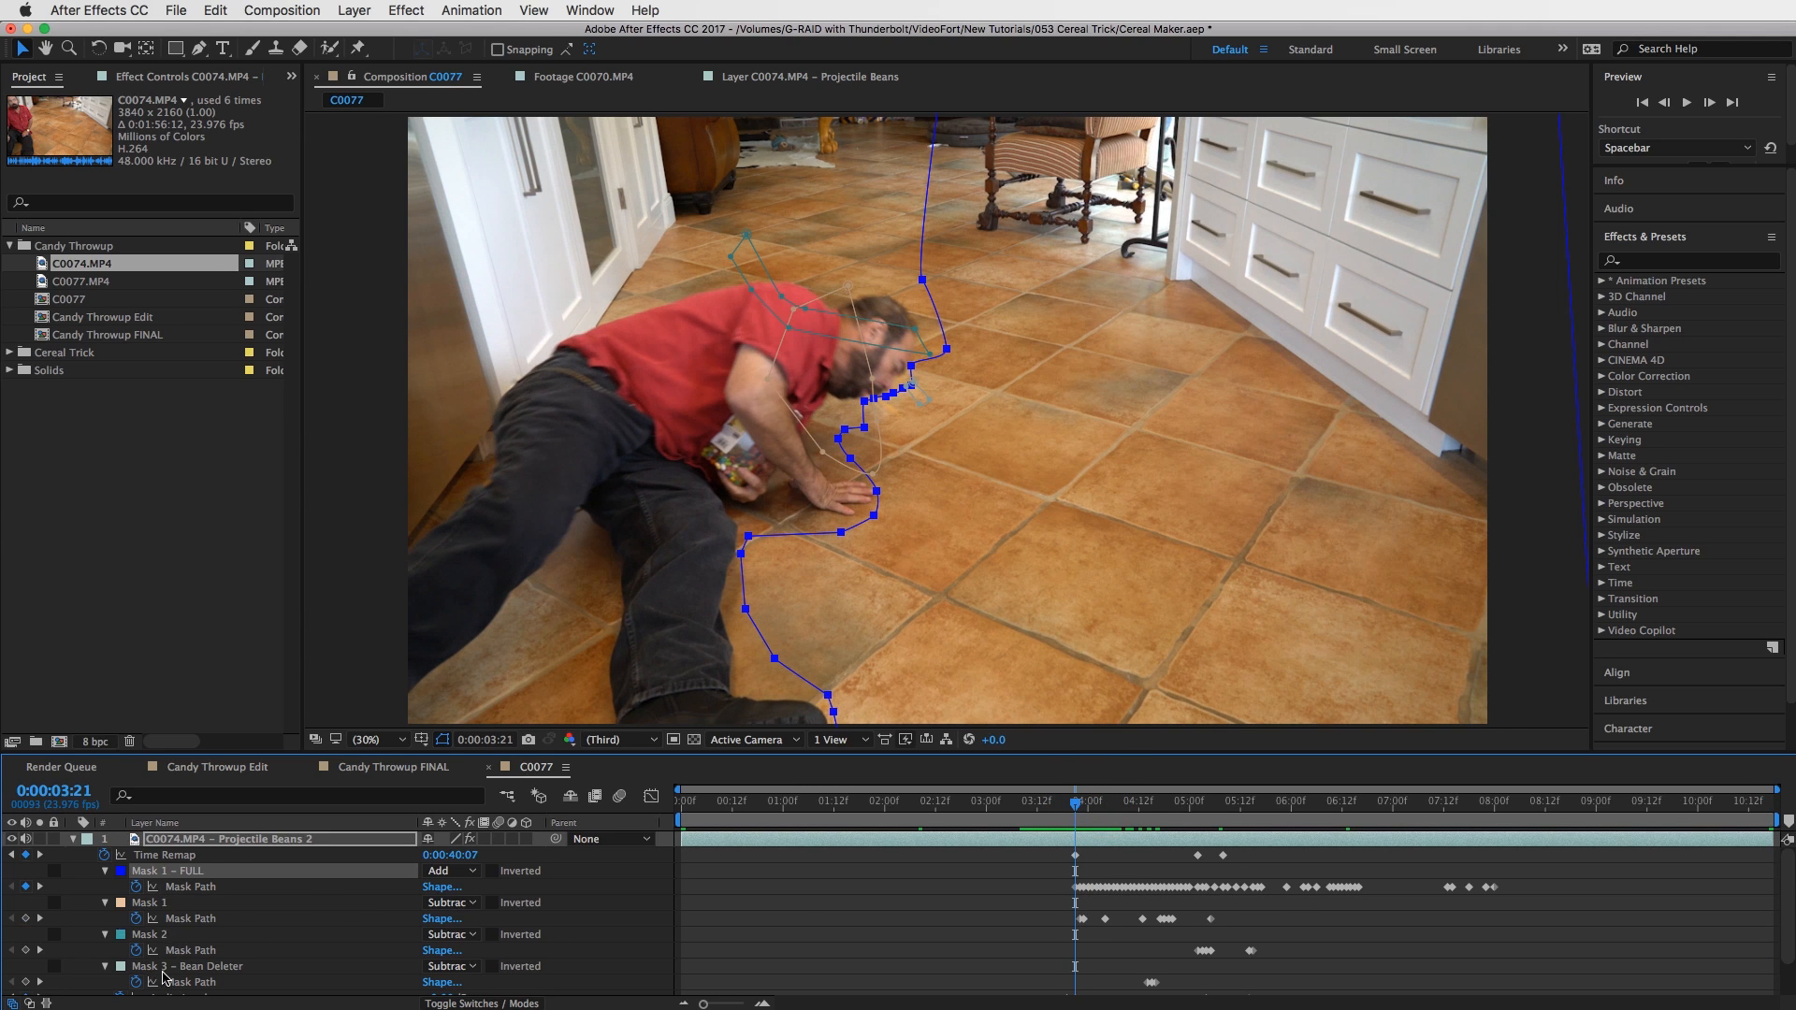
pyautogui.scroll(-1, 877, 985)
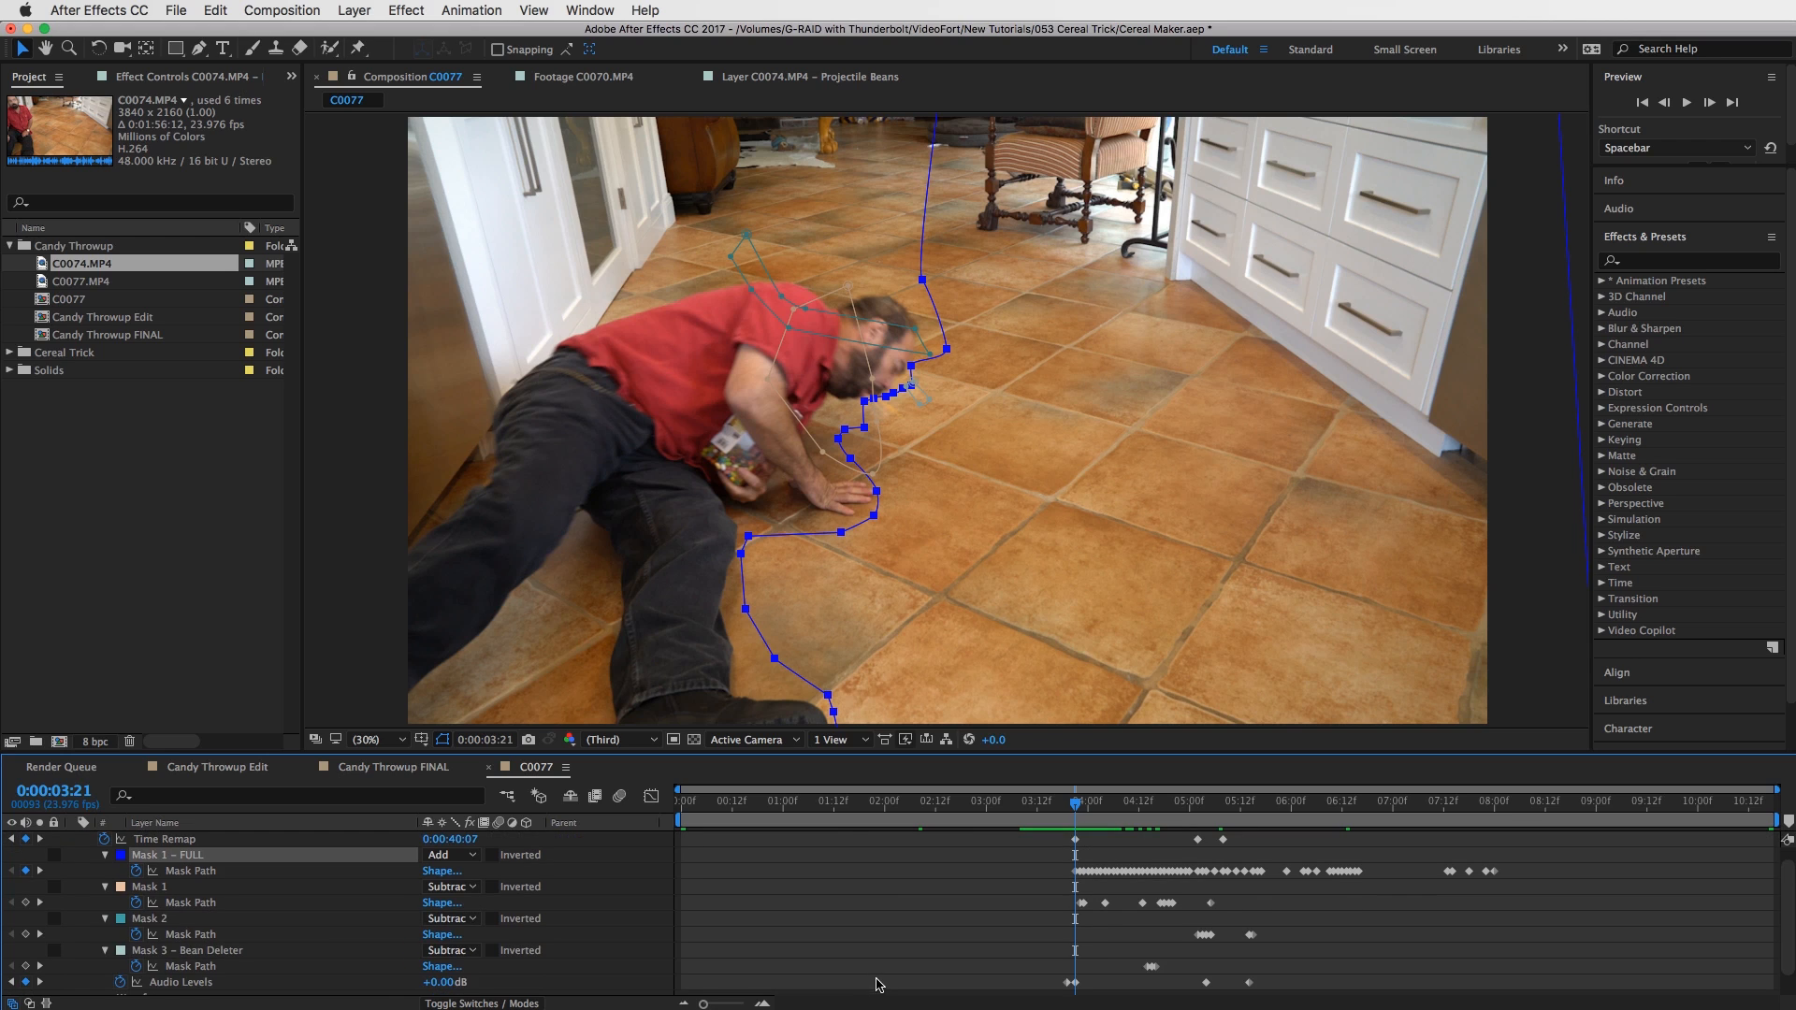
# Select Mask 2, go to 0:00:03:23 and examine the mask paths around the actor's mouth at 100% magnification.
pyautogui.click(148, 888)
pyautogui.click(155, 919)
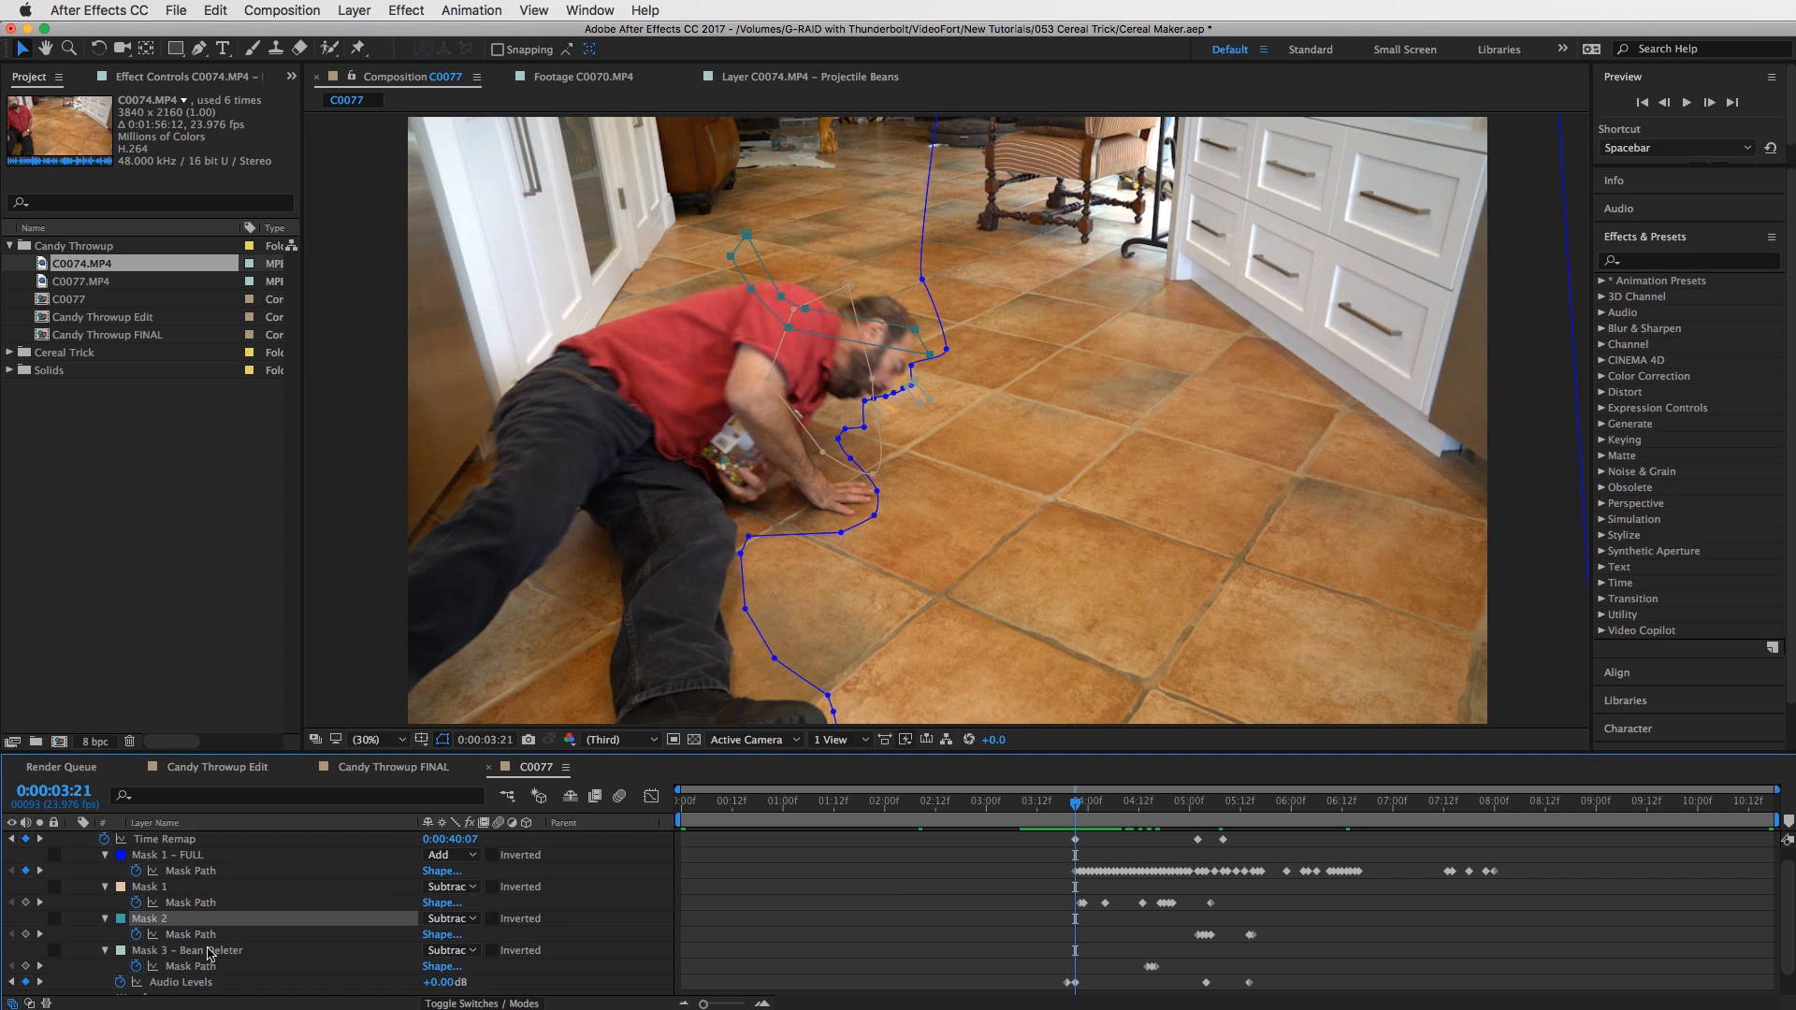
pyautogui.scroll(1, 1041, 924)
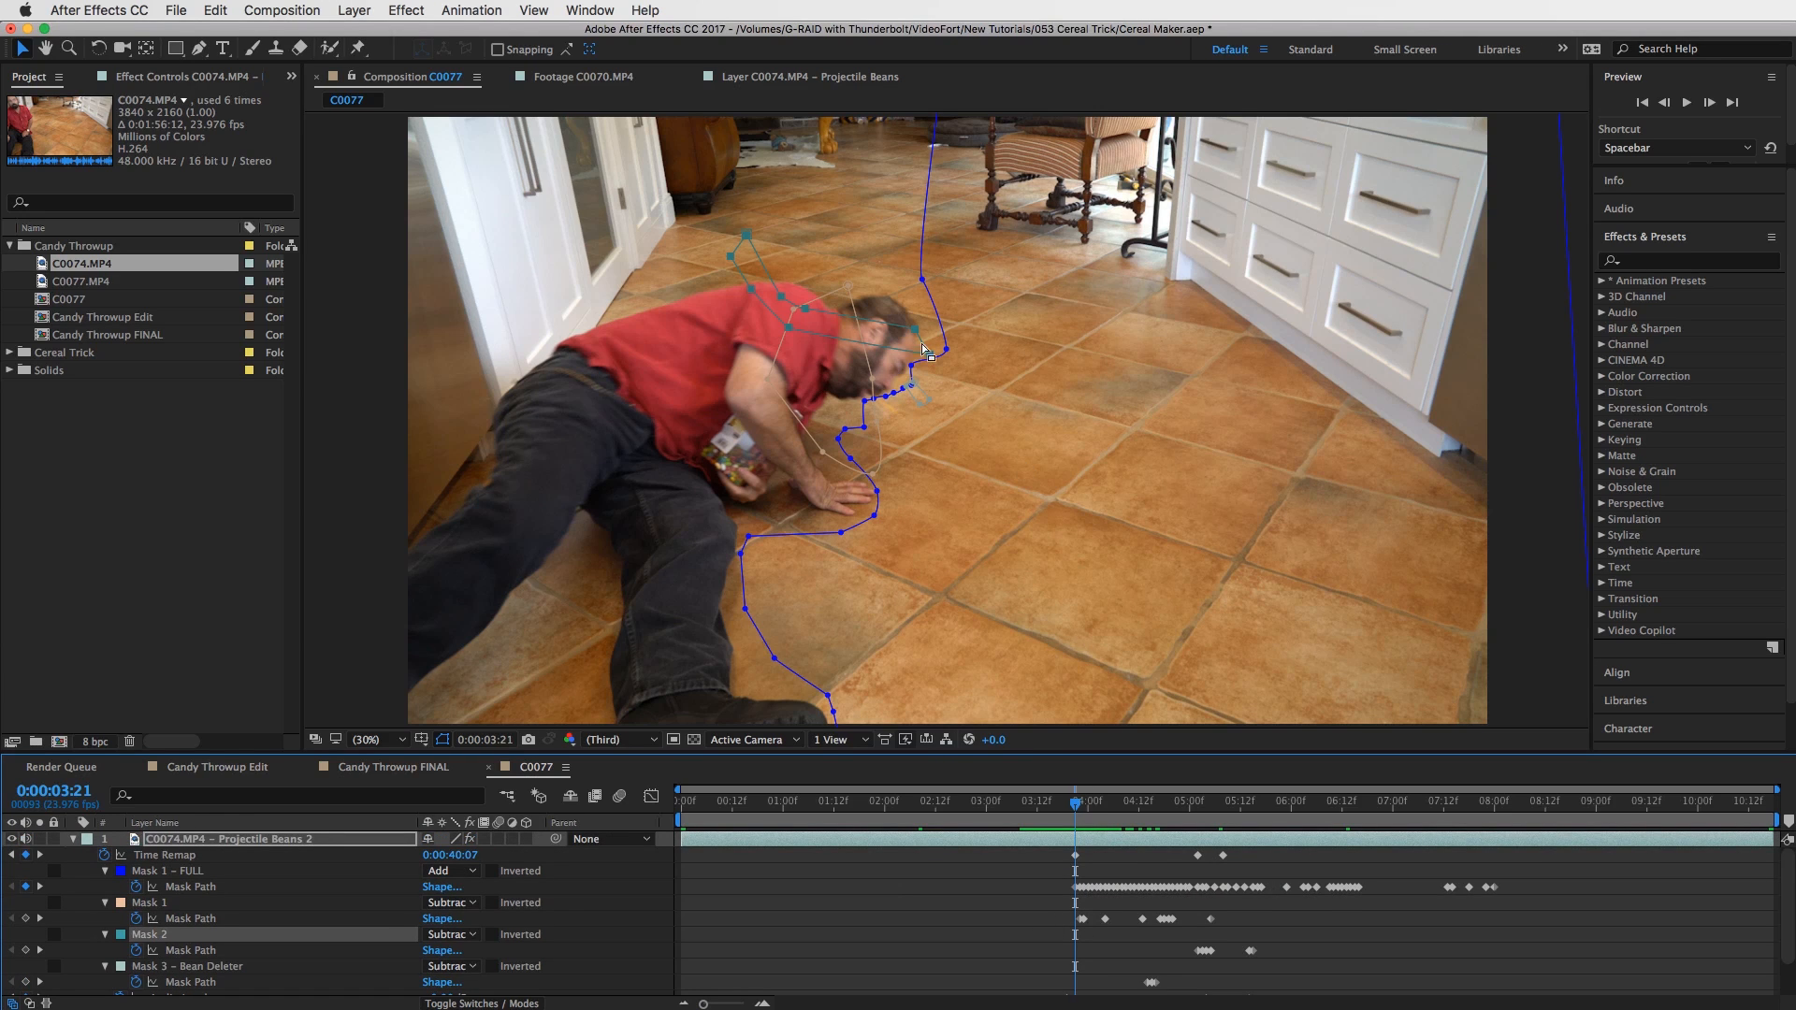
pyautogui.click(1081, 801)
pyautogui.scroll(1, 908, 398)
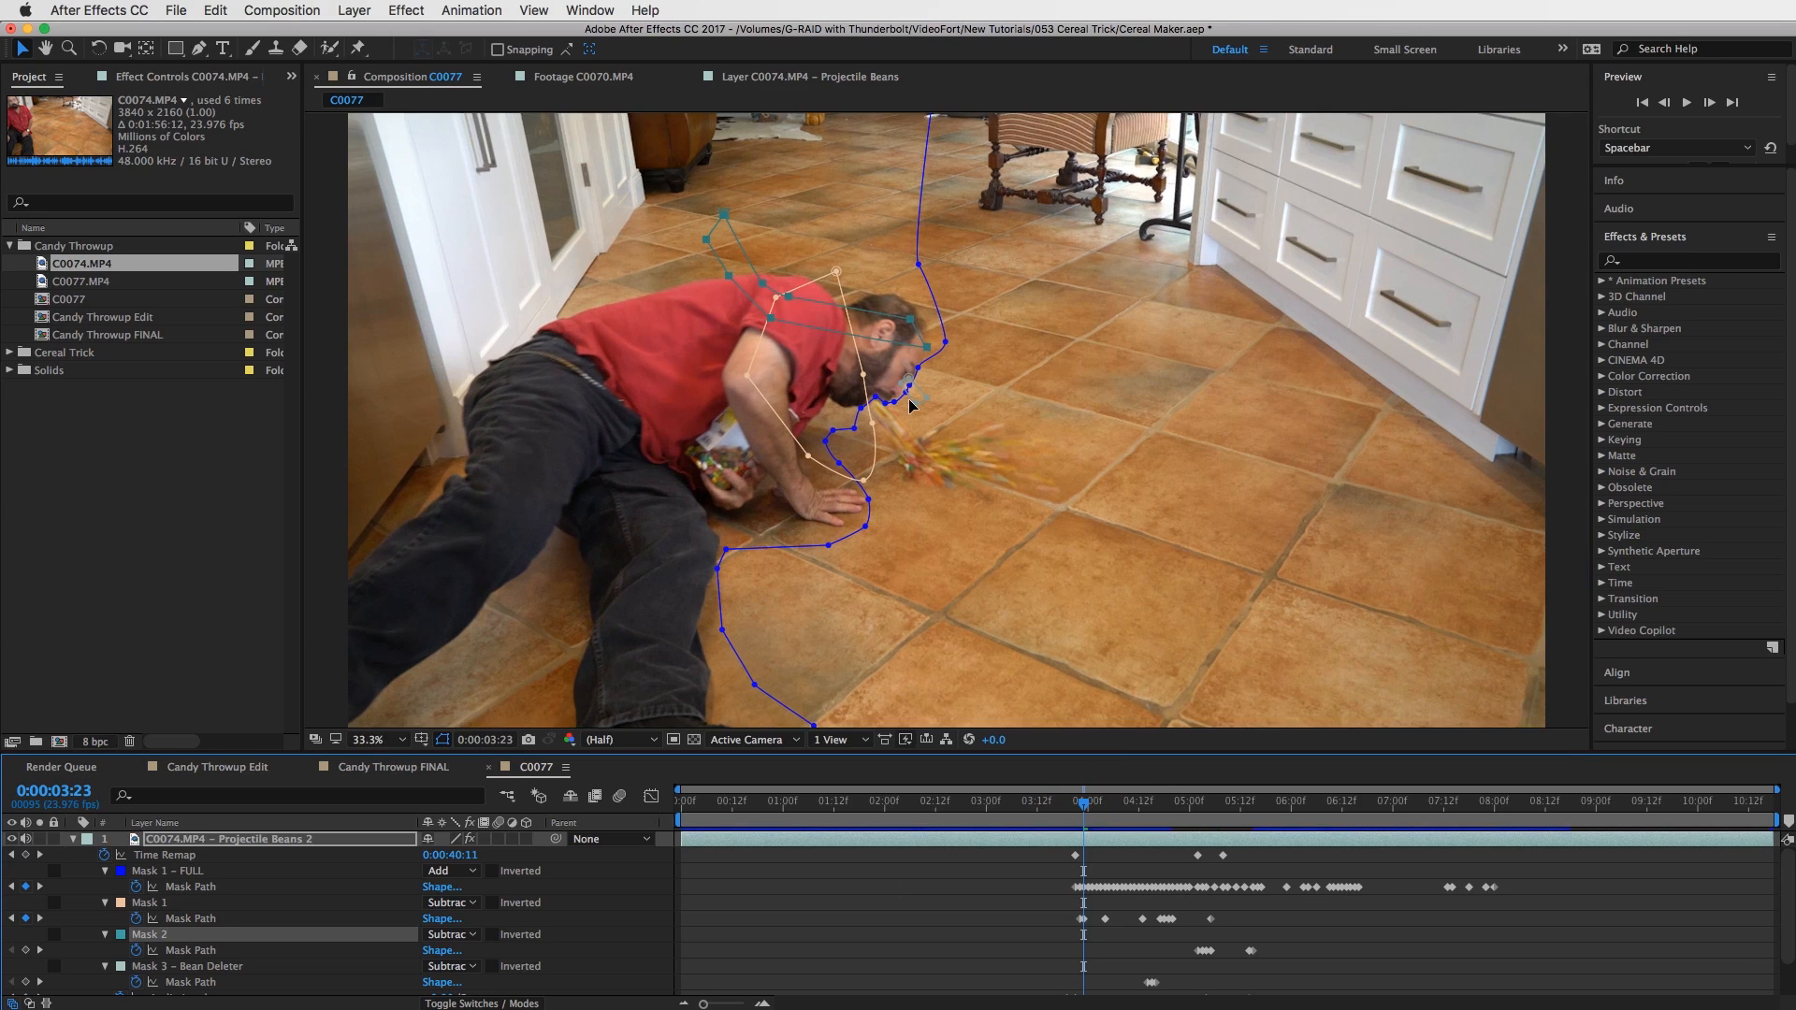
pyautogui.scroll(3, 907, 398)
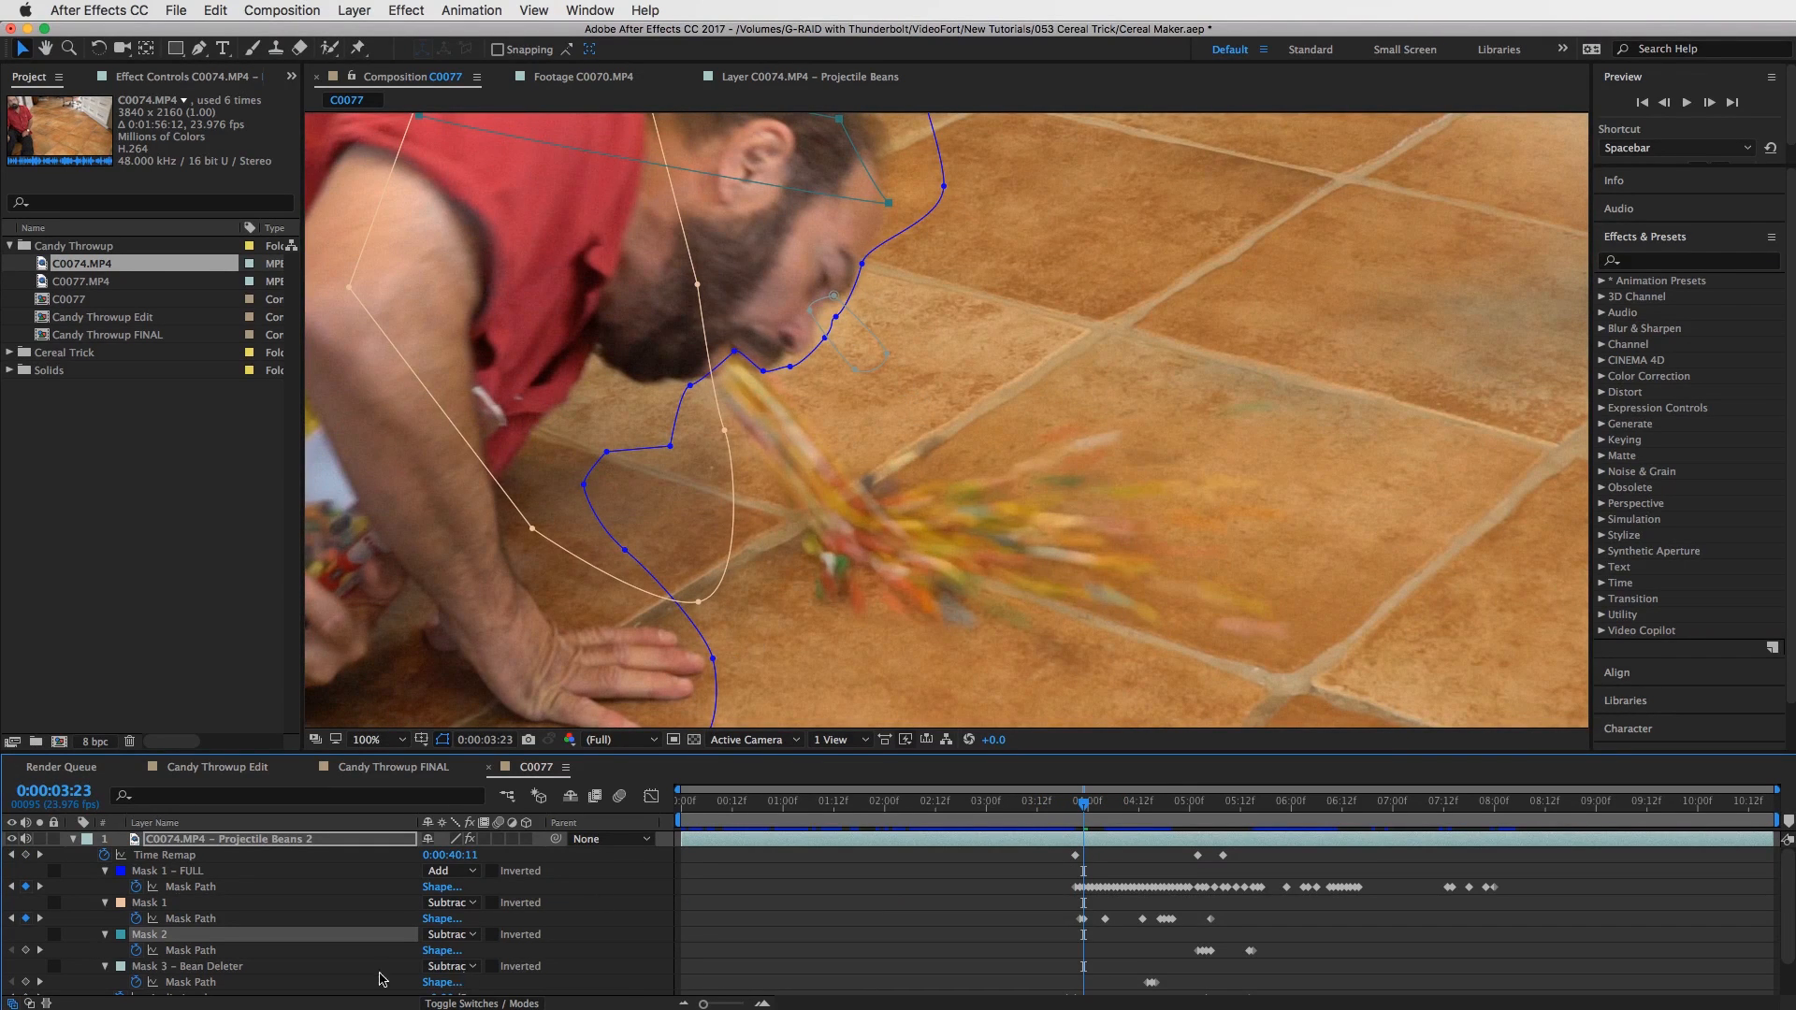
pyautogui.scroll(-2, 397, 958)
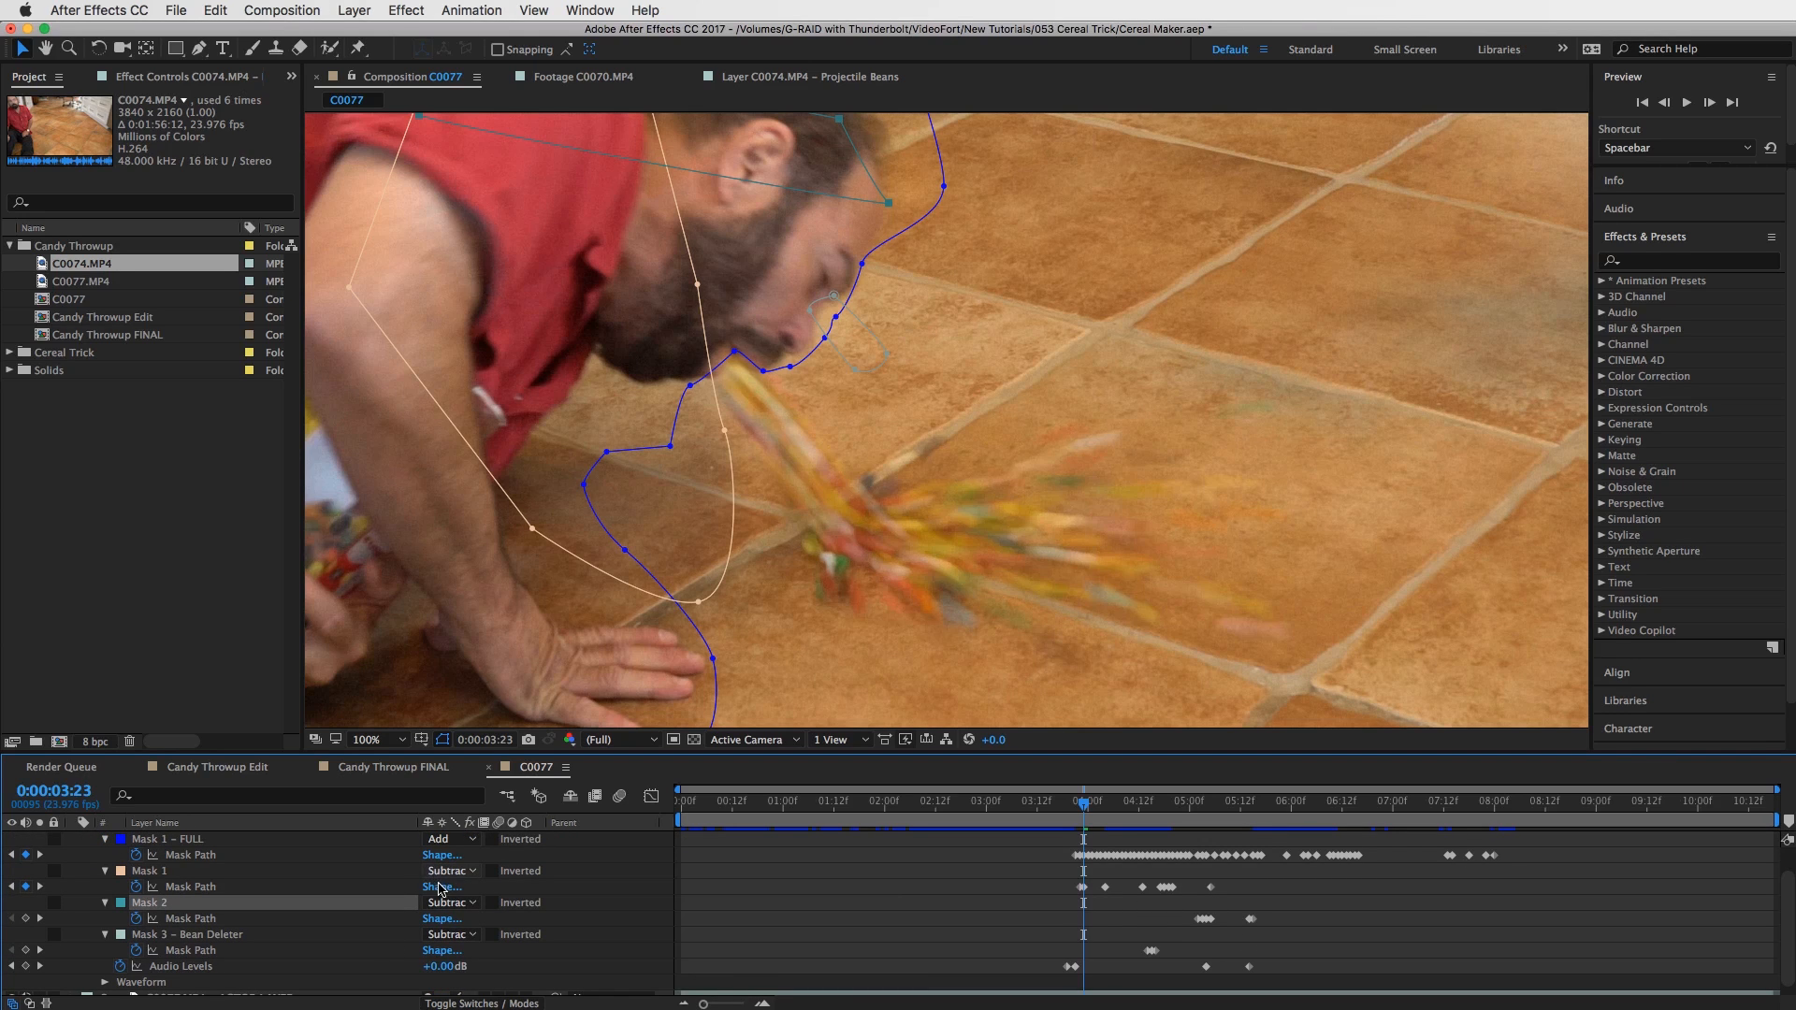
pyautogui.scroll(1, 1110, 915)
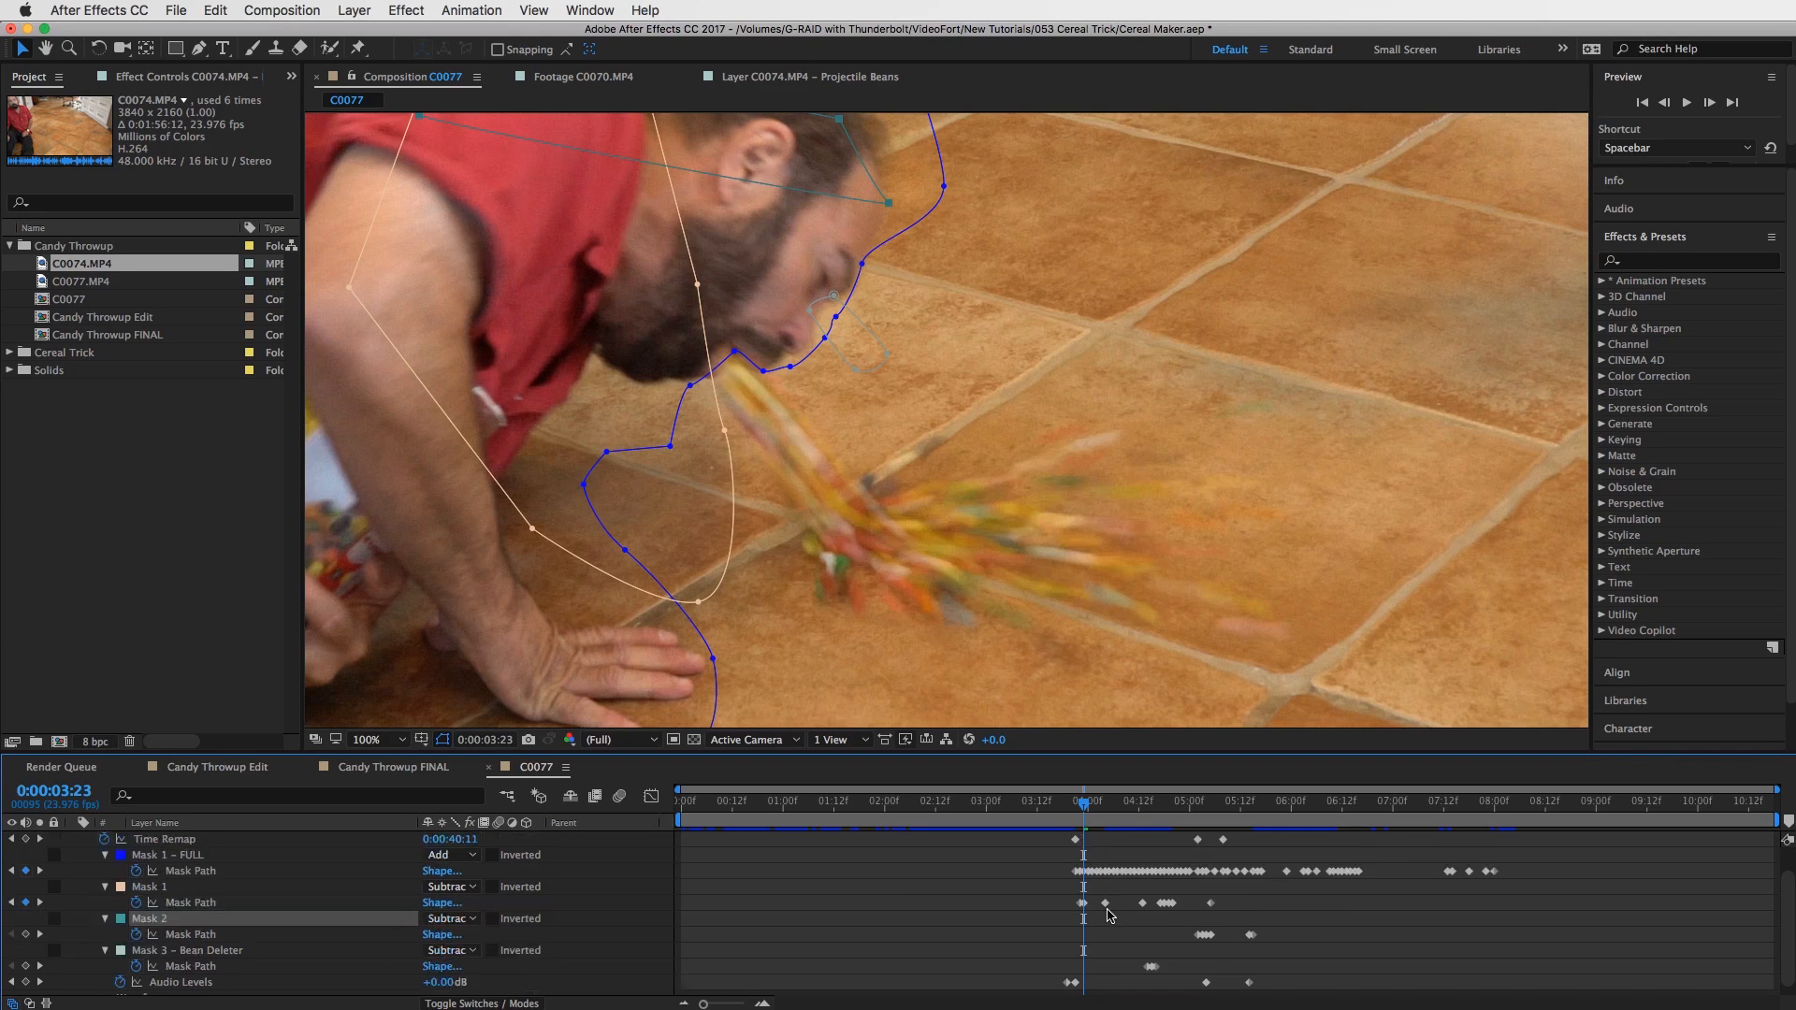
# Select Mask 1 and examine its path over the actor's arm and chin between 0:00:03:21 and 0:00:04:16.
pyautogui.moveTo(1084, 803); pyautogui.dragTo(1076, 803)
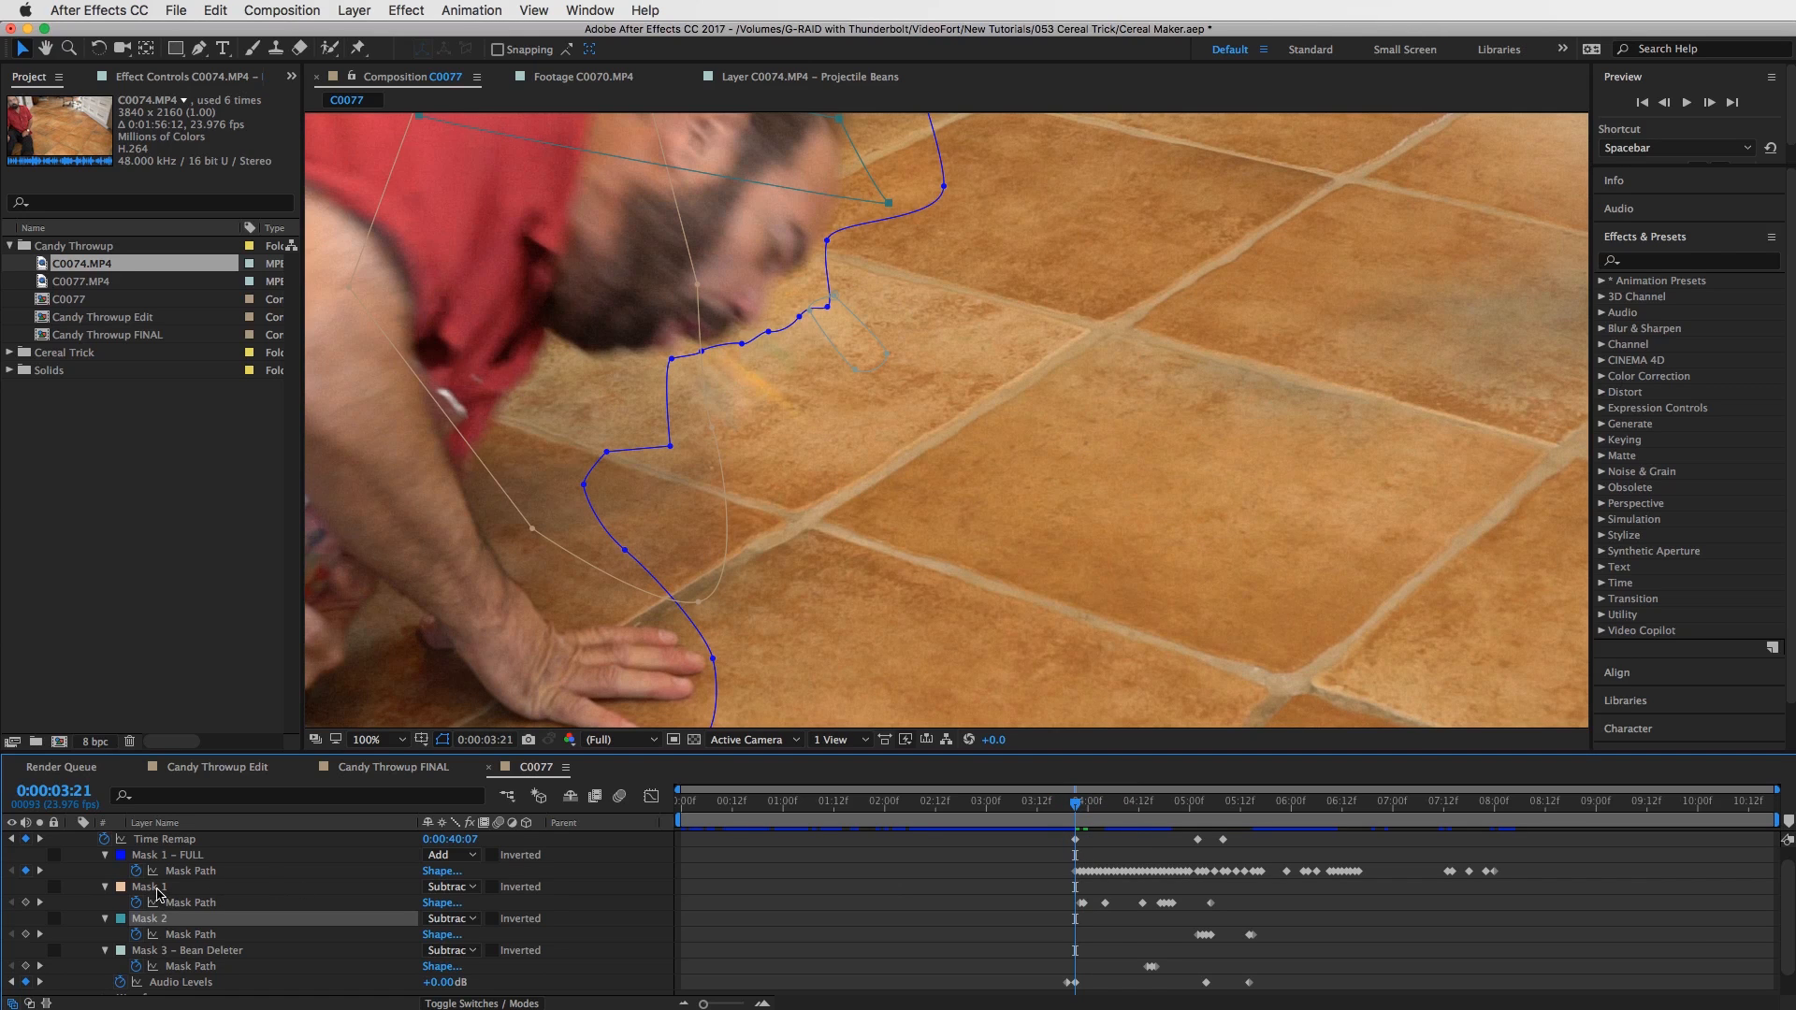
pyautogui.click(151, 888)
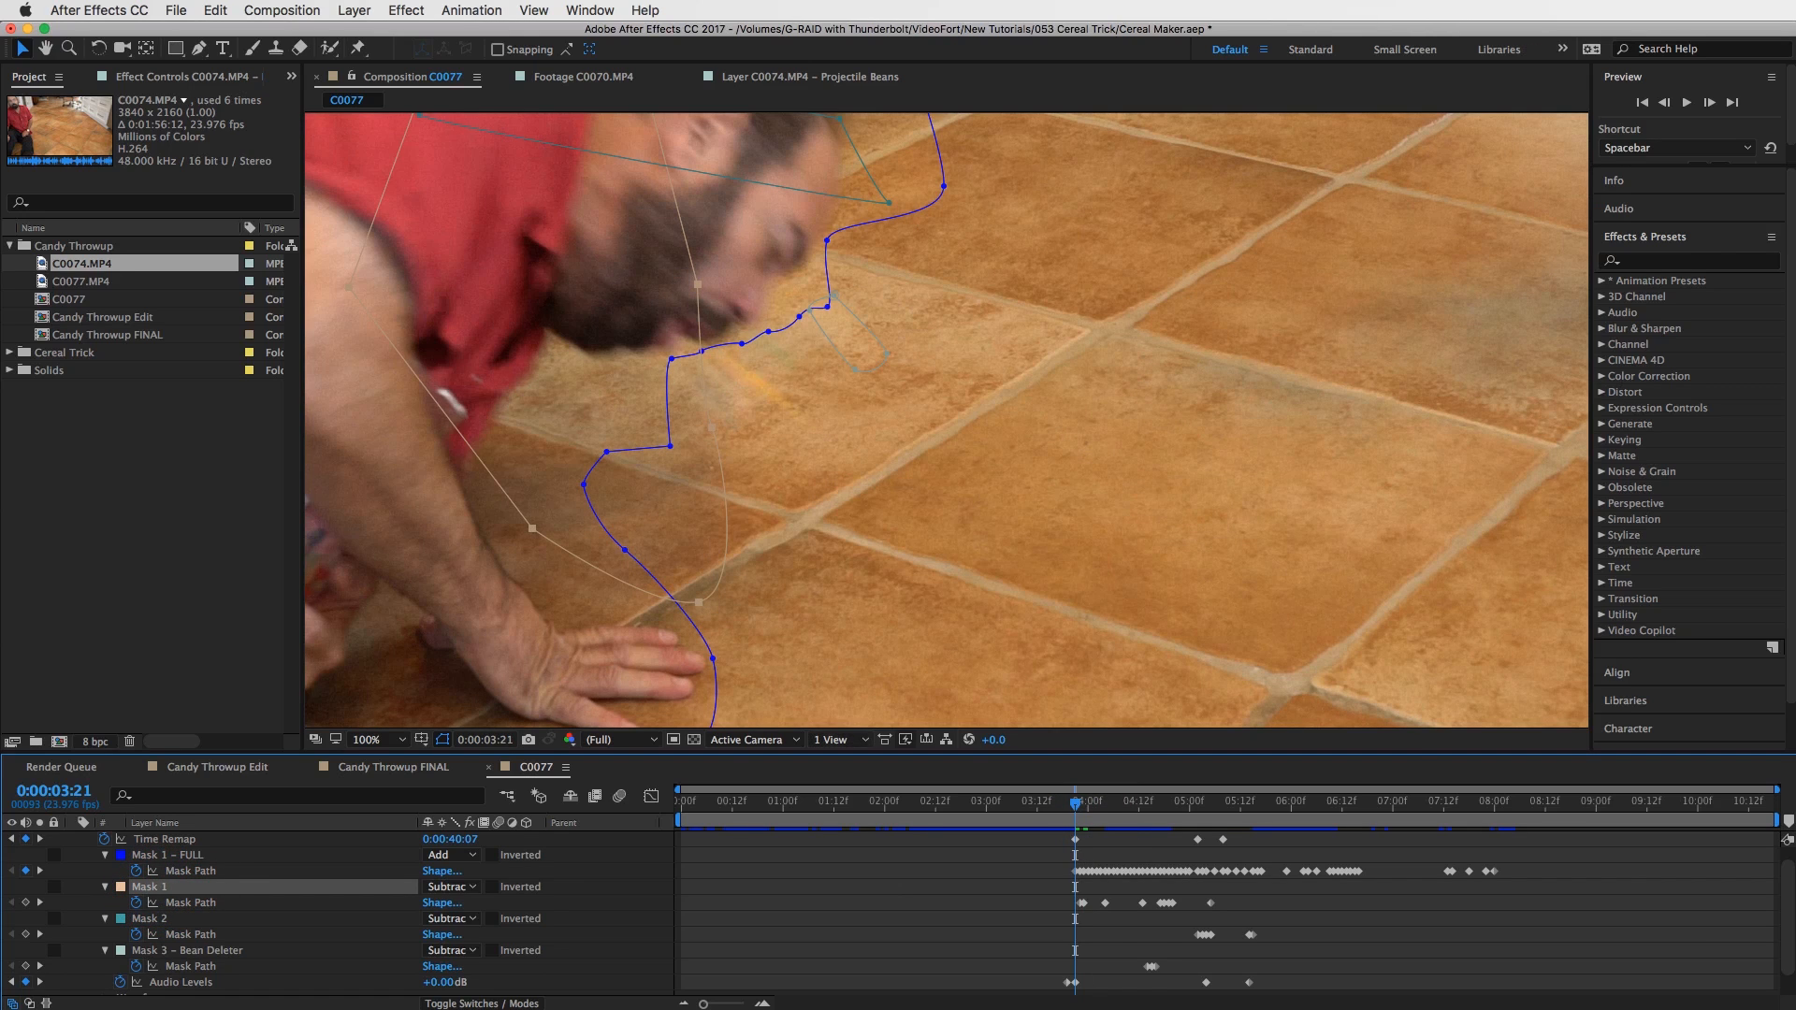
pyautogui.moveTo(1085, 806); pyautogui.dragTo(1131, 807)
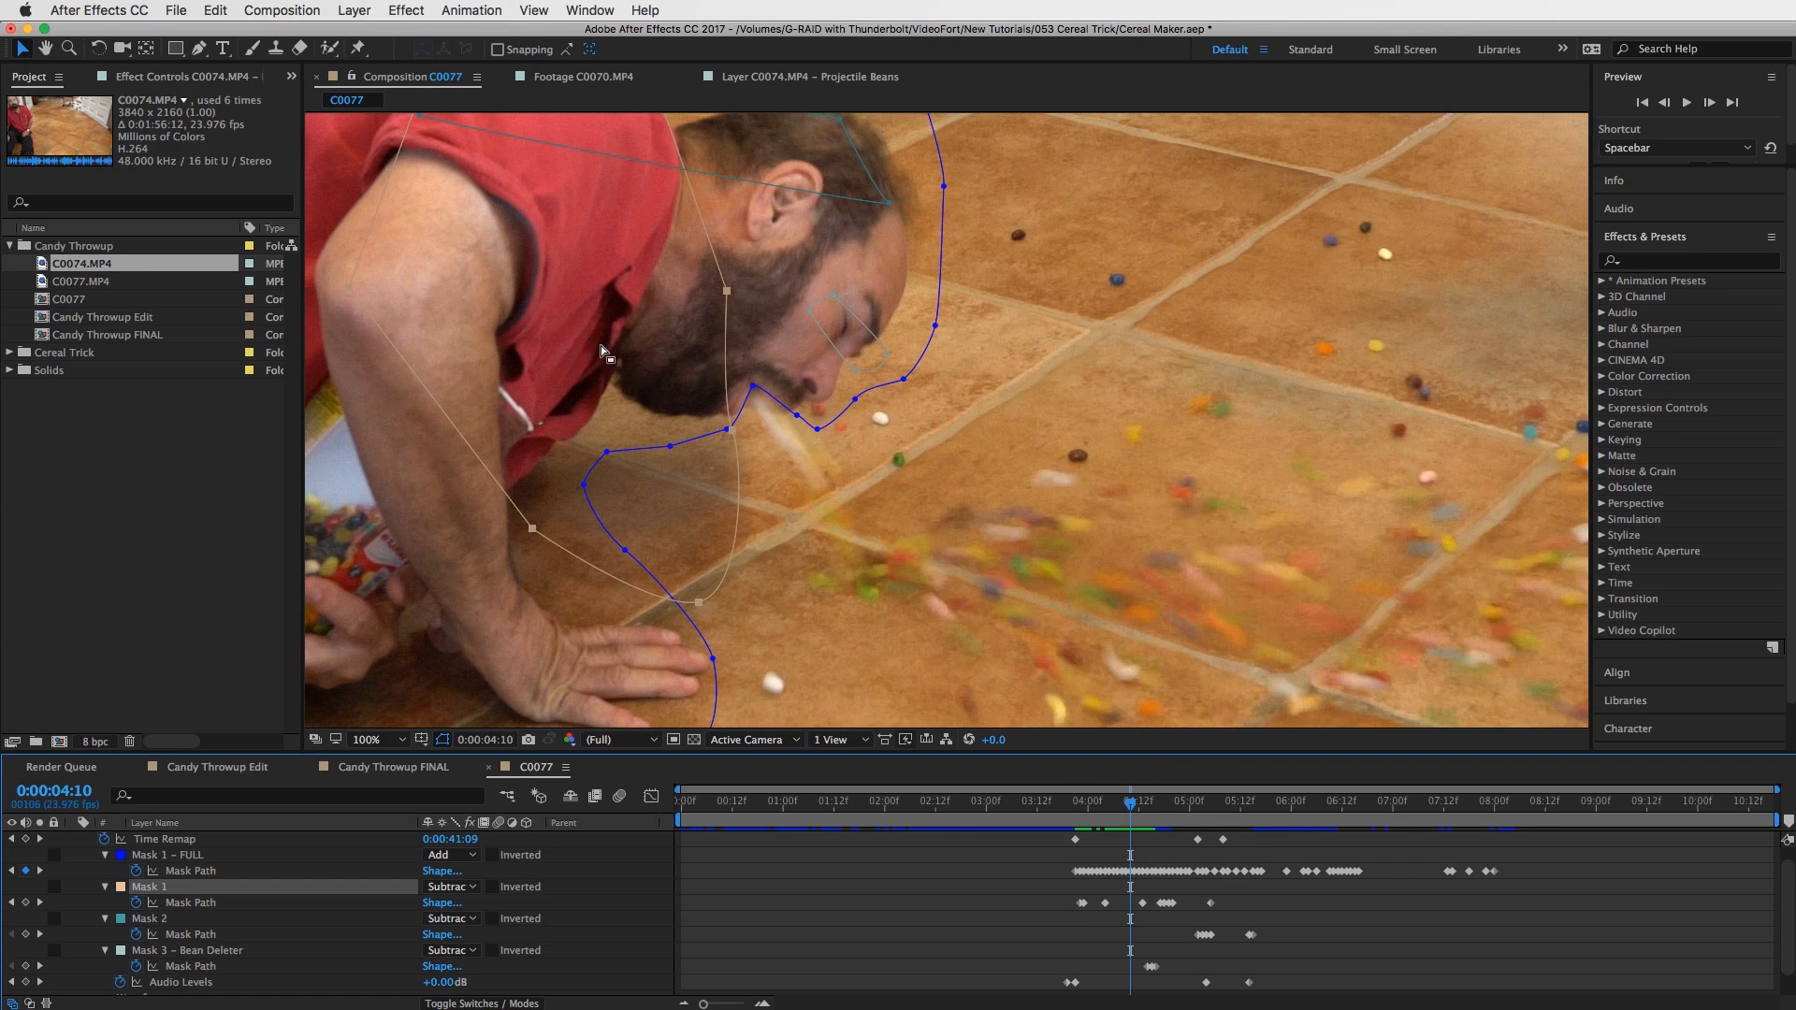
pyautogui.moveTo(1132, 806); pyautogui.dragTo(1160, 814)
pyautogui.press('space')
pyautogui.press('space')
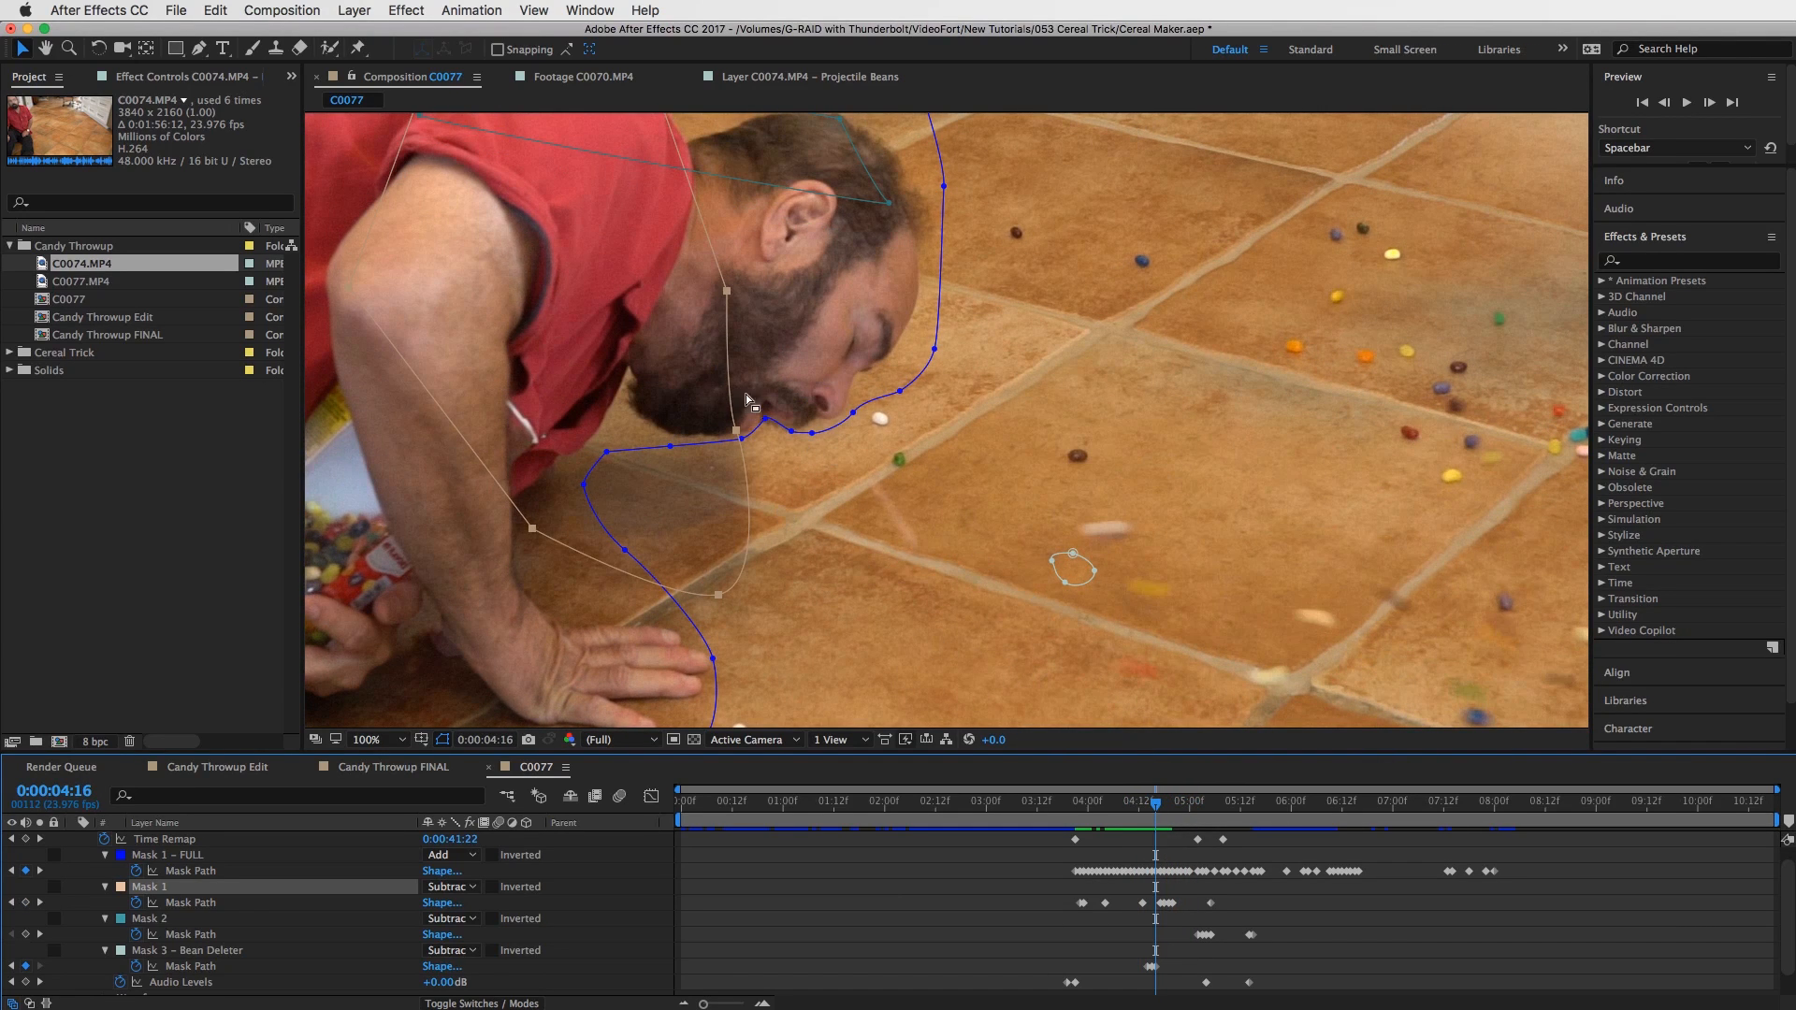
# At 0:00:05:03, change the outline color of Mask 2 to bright green, 00FF16.
pyautogui.moveTo(1160, 807); pyautogui.dragTo(1212, 827)
pyautogui.click(148, 919)
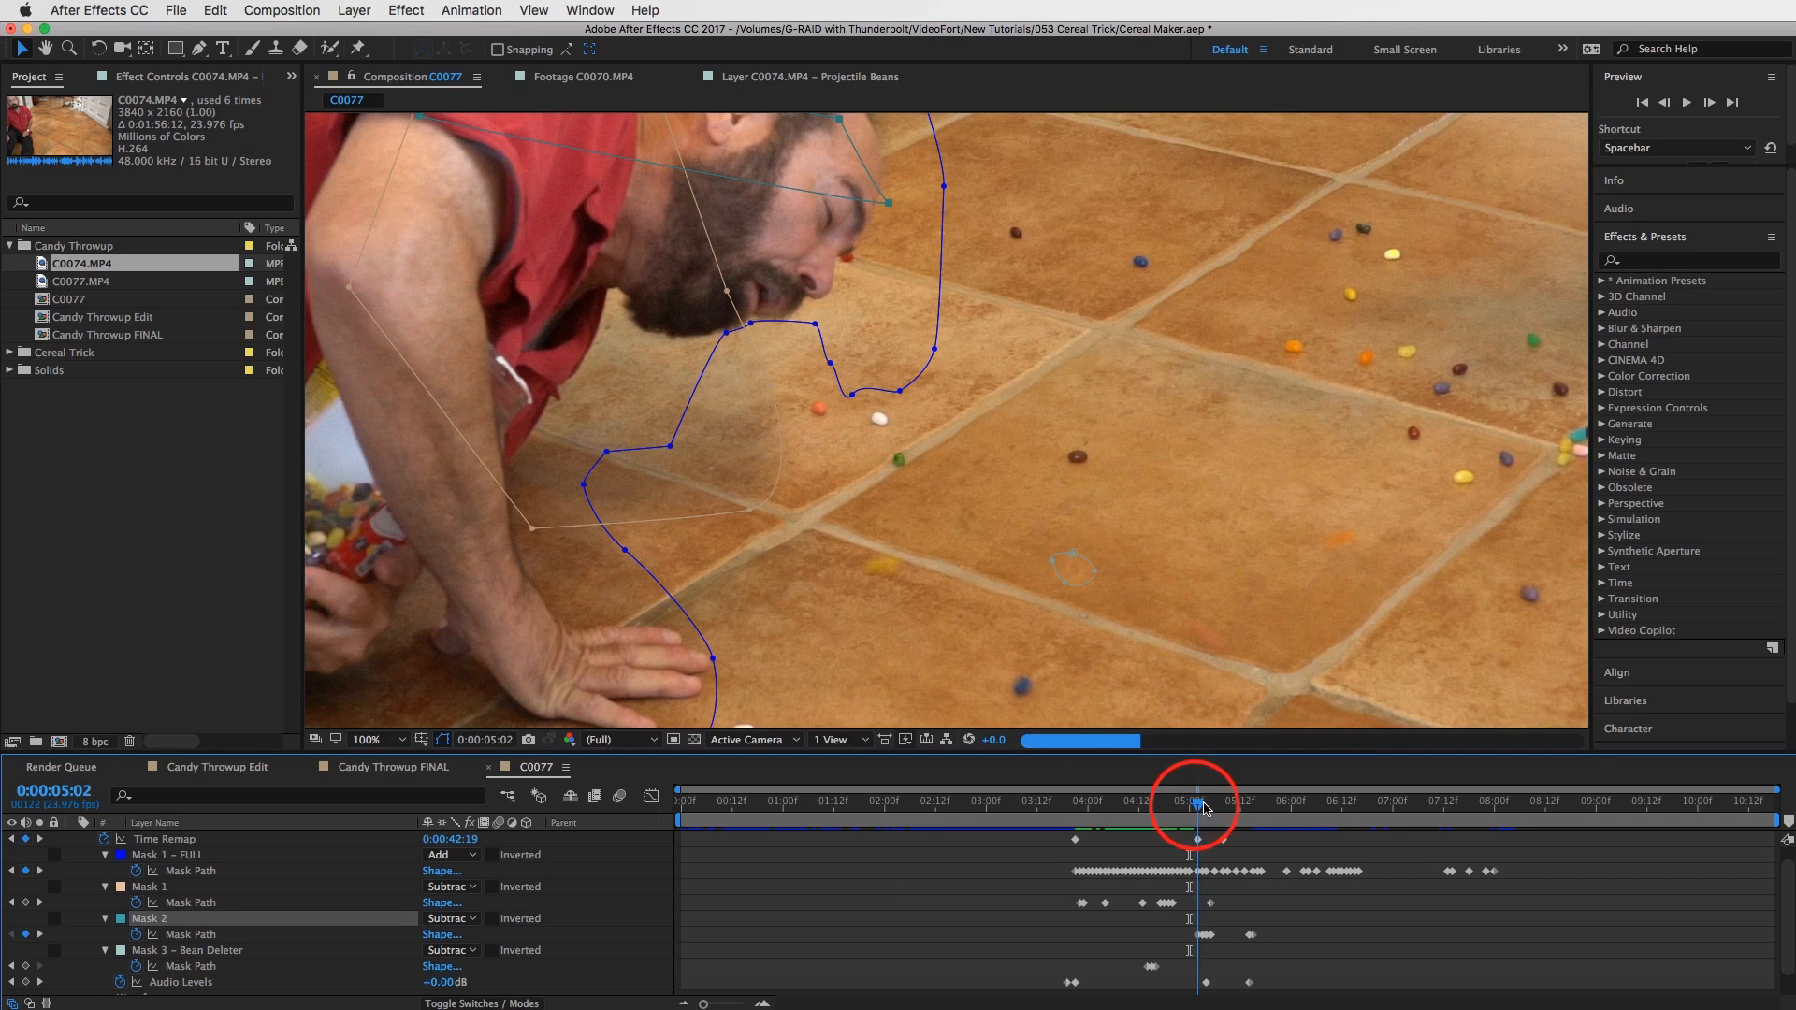
pyautogui.moveTo(1196, 810); pyautogui.dragTo(1204, 805)
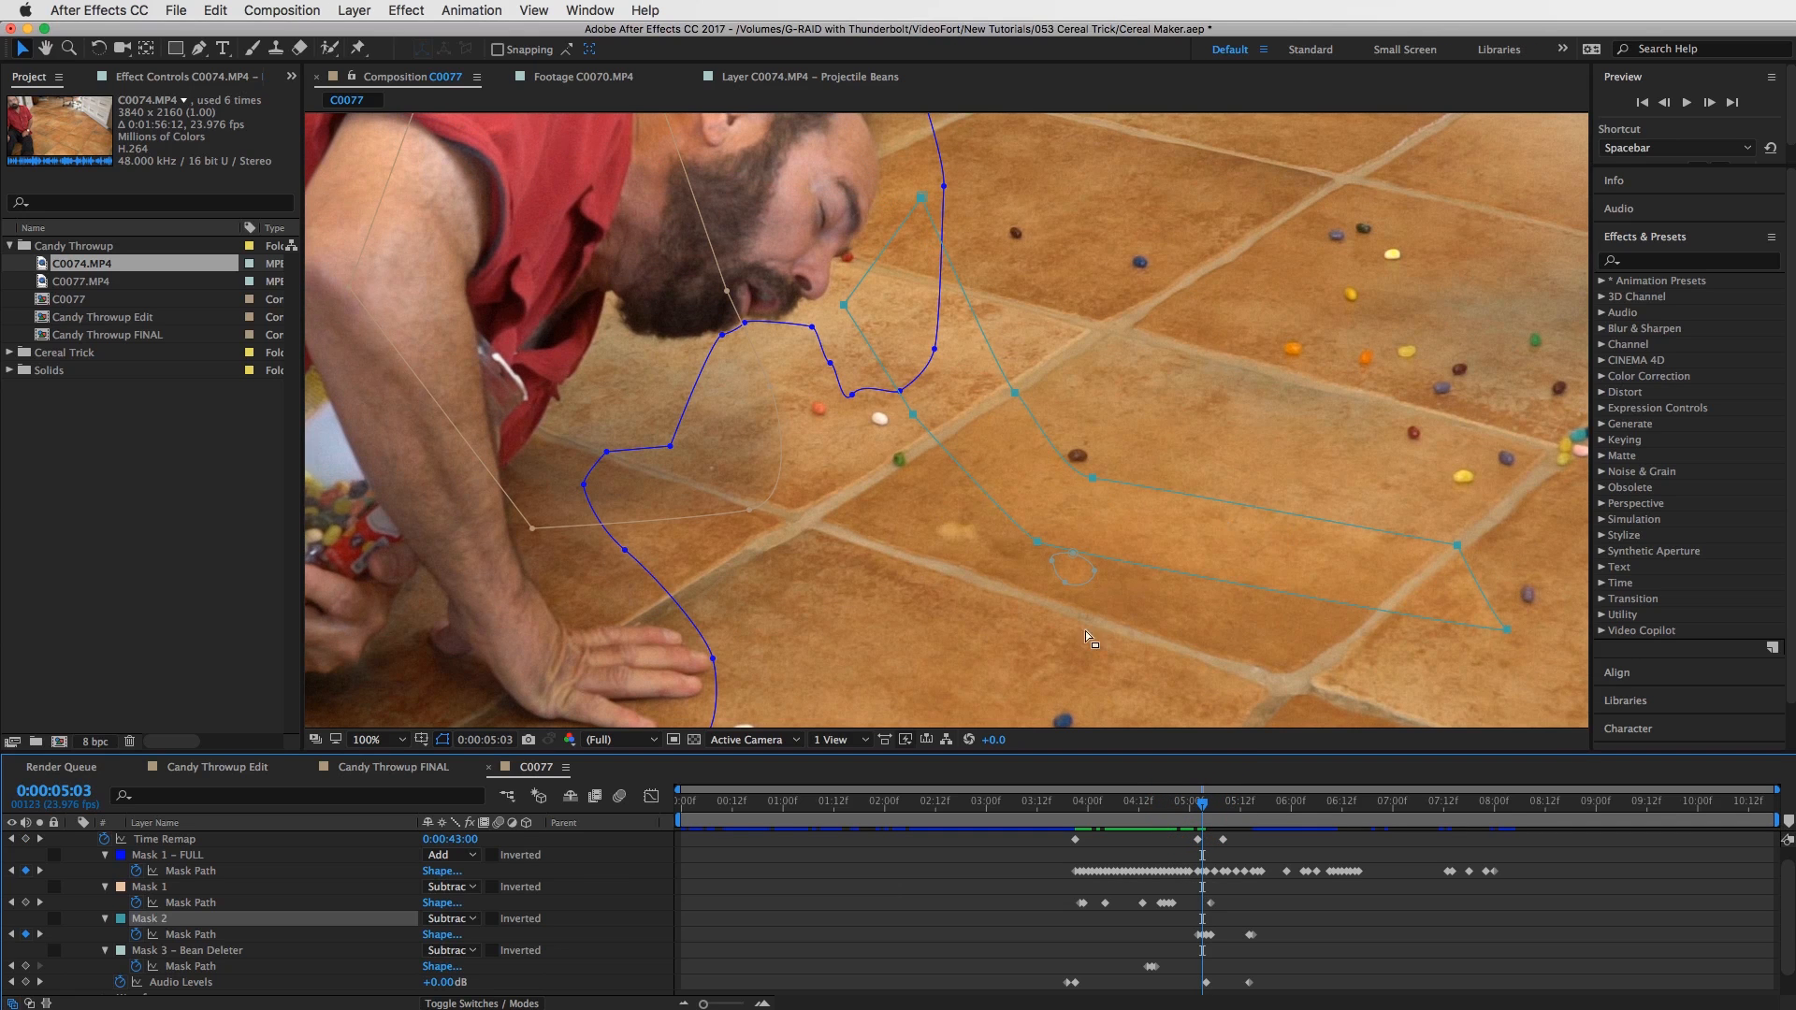
pyautogui.click(121, 919)
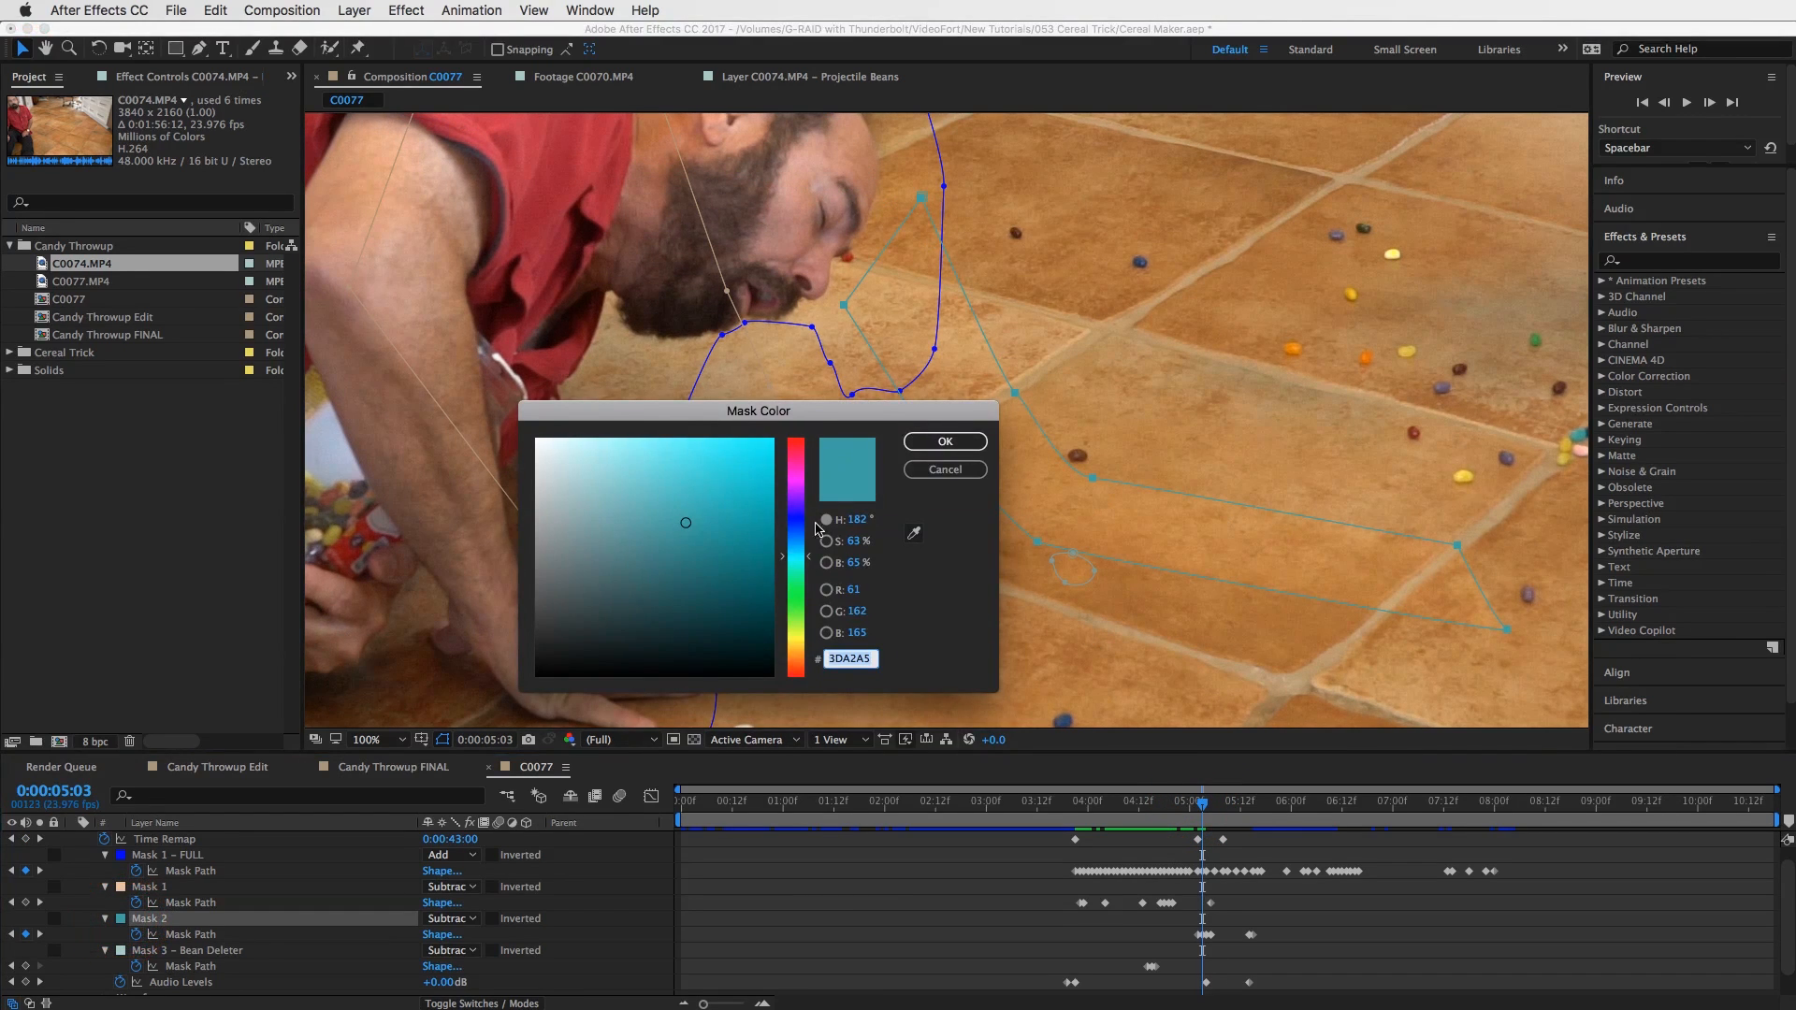
pyautogui.click(788, 600)
pyautogui.moveTo(707, 498); pyautogui.dragTo(773, 440)
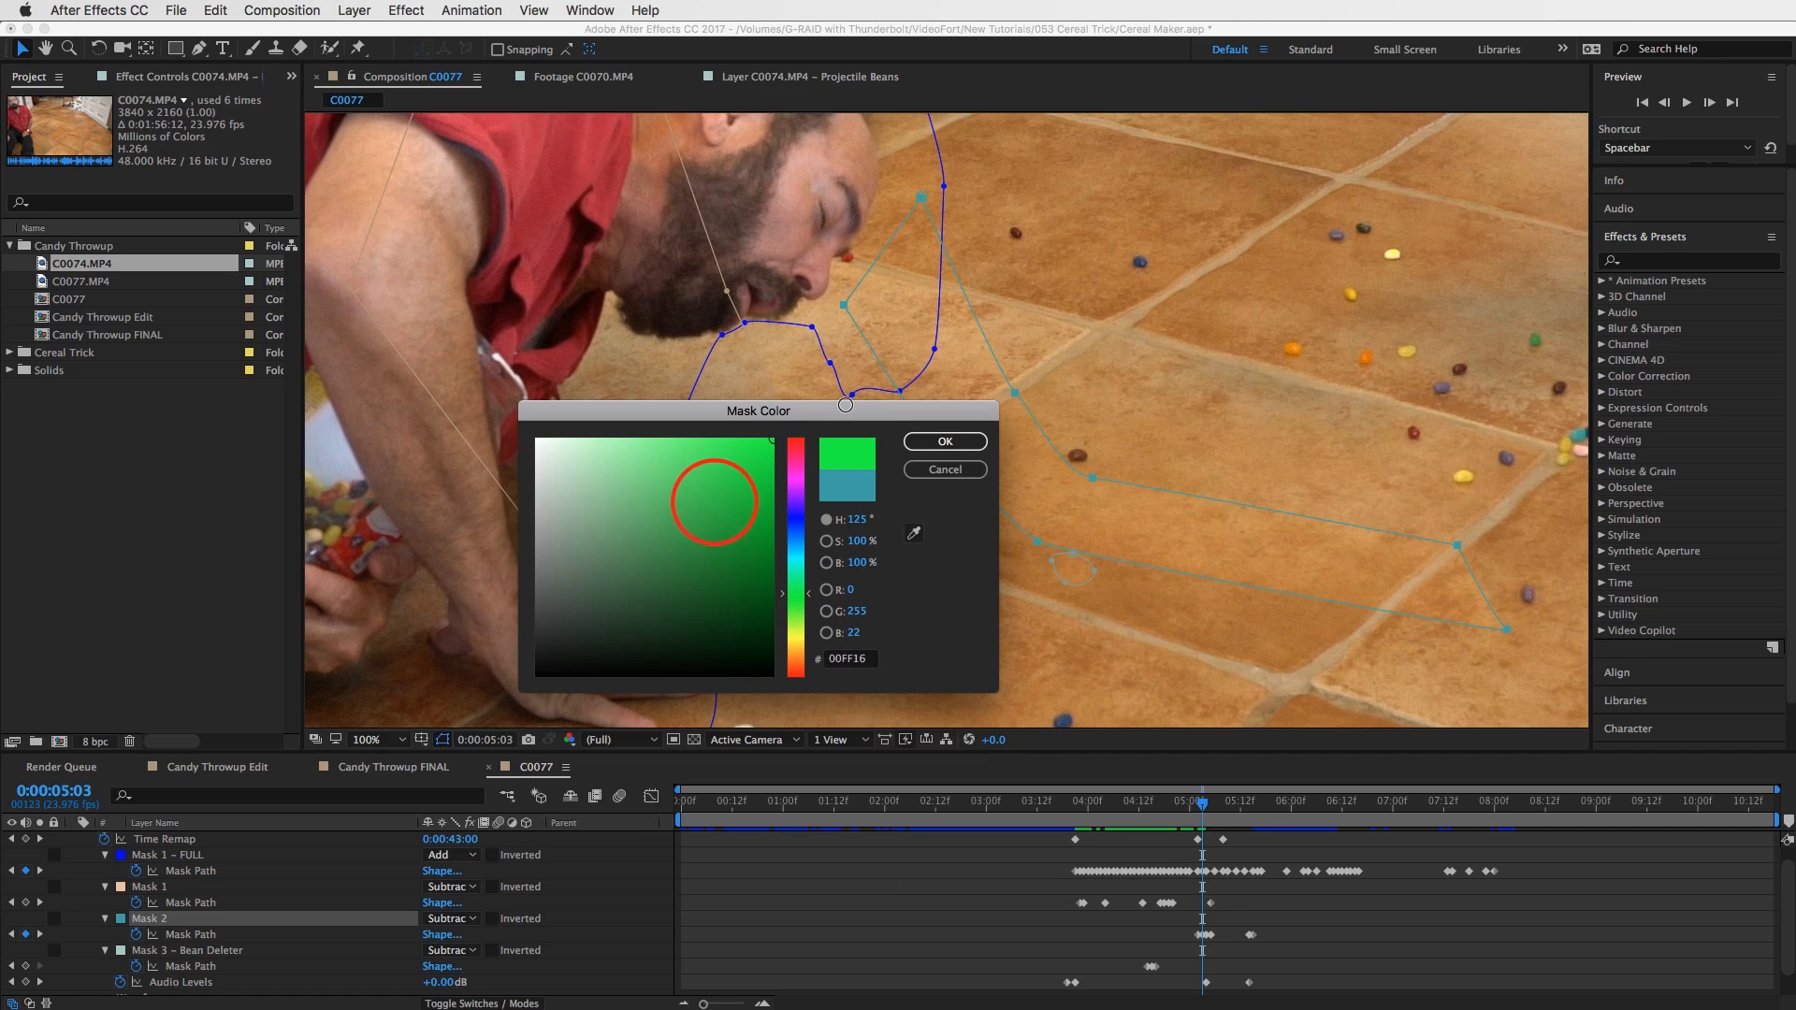
pyautogui.click(941, 442)
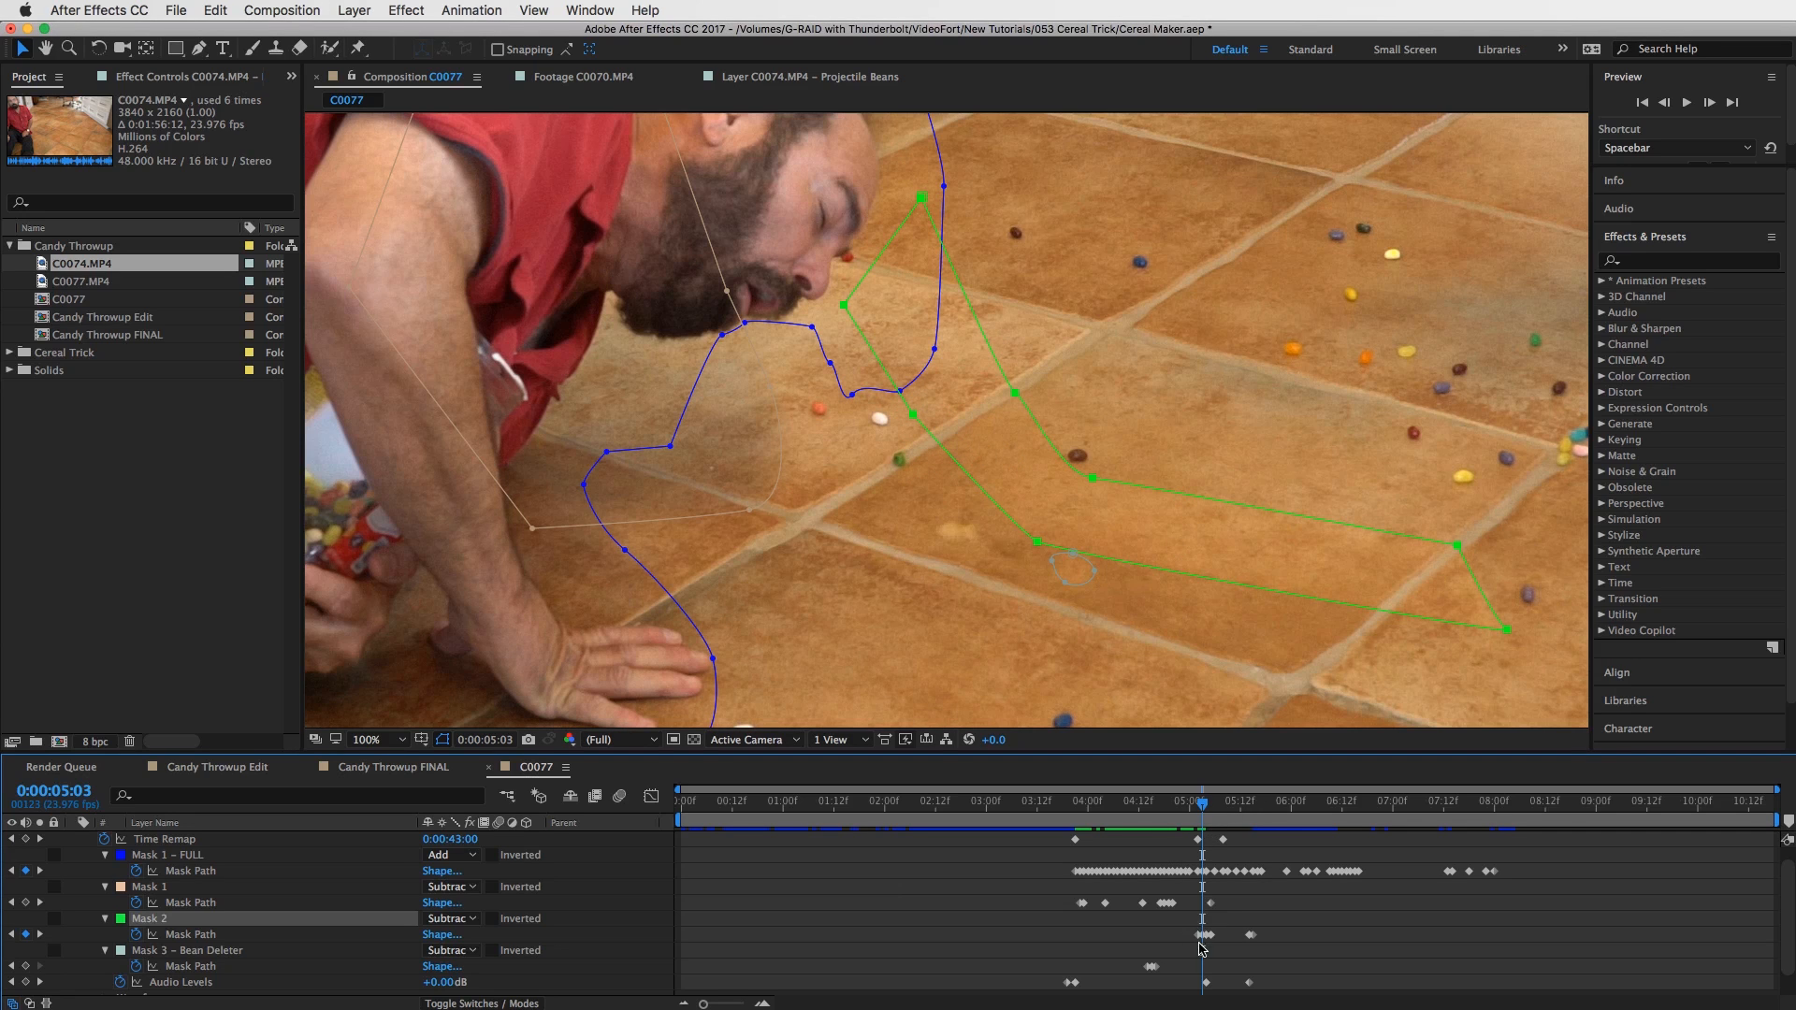
# Compare the Mask 2 path at 0:00:05:02 and 0:00:05:03, and scrub through its remaining keyframes in a magnified timeline.
pyautogui.press('=')
pyautogui.press('=')
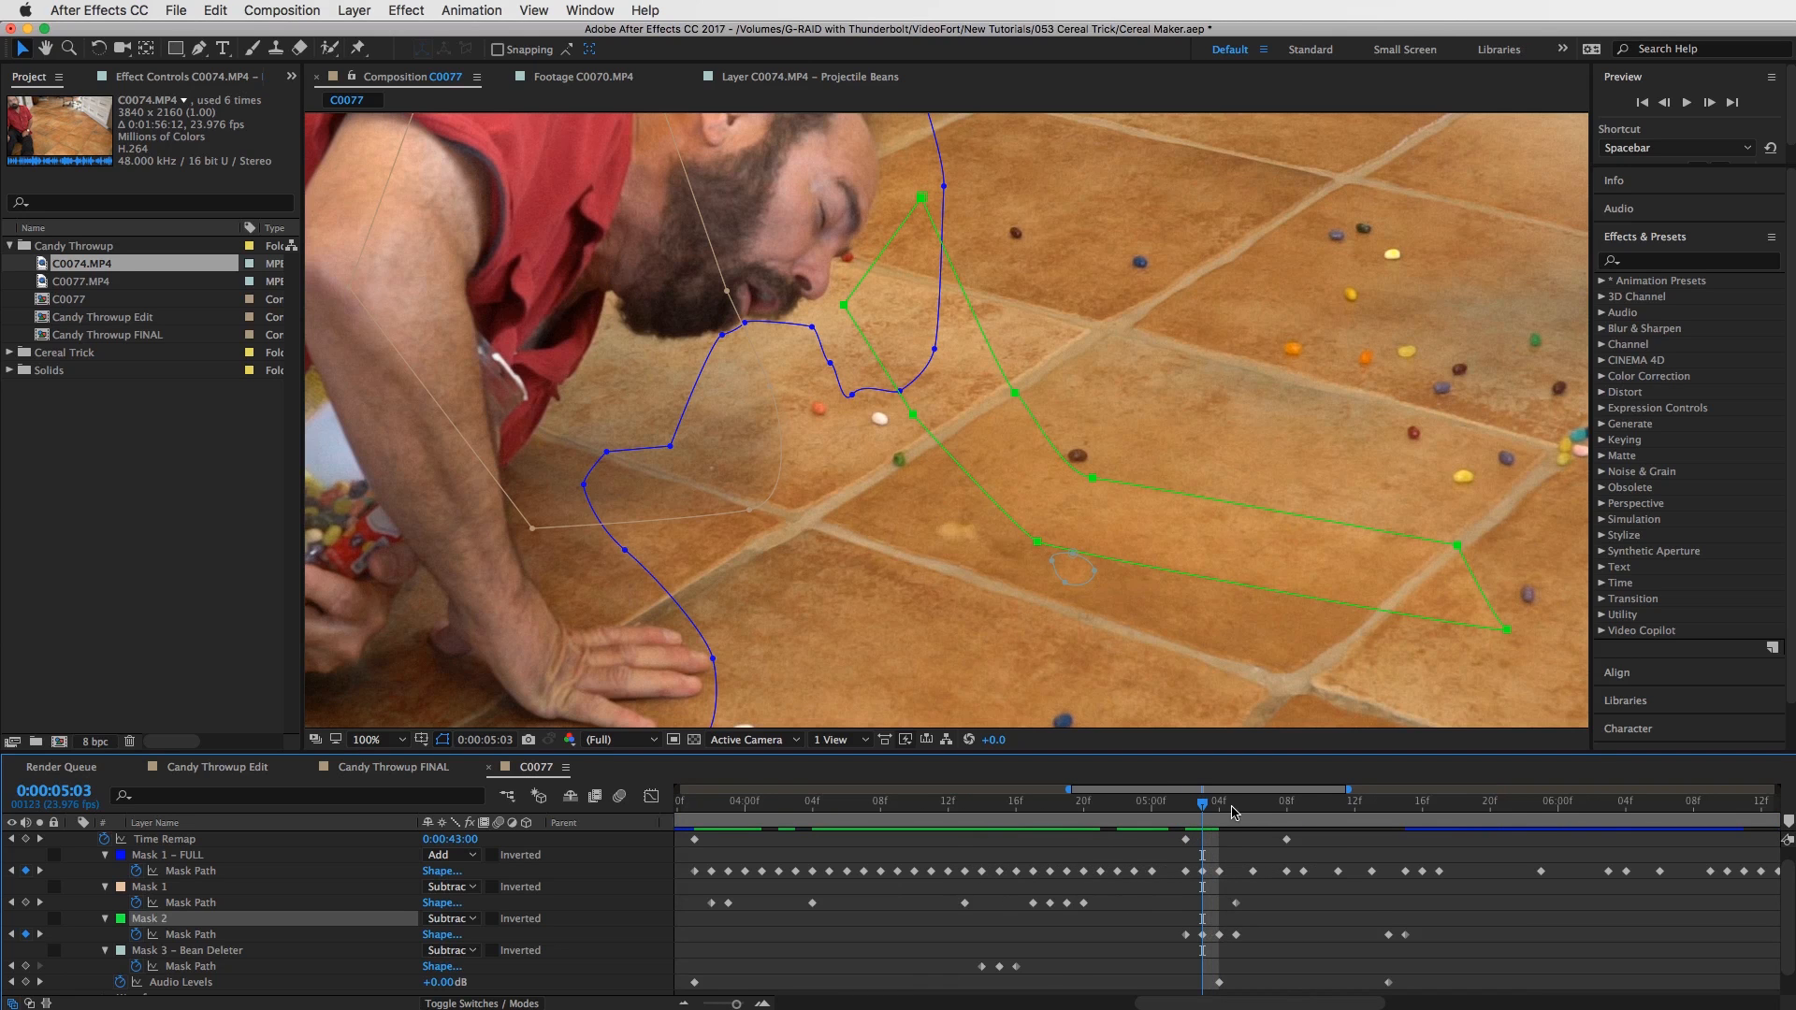
pyautogui.moveTo(1205, 812); pyautogui.dragTo(1185, 809)
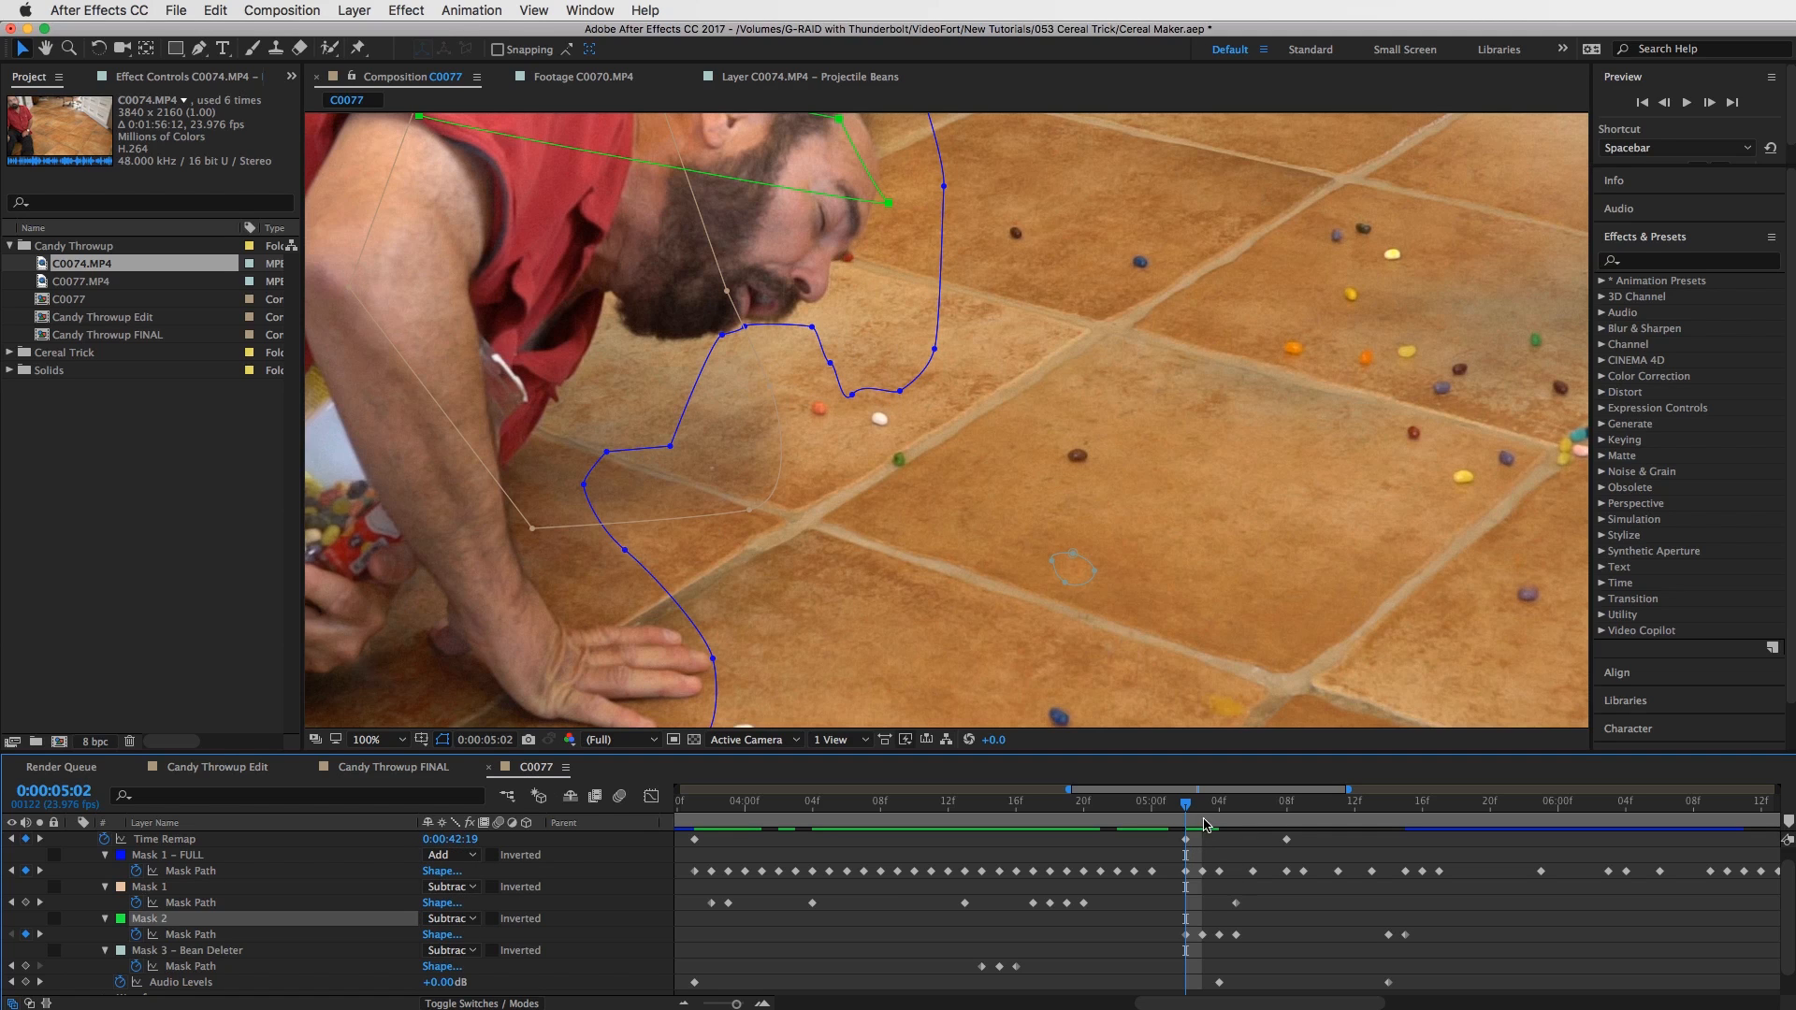
pyautogui.moveTo(1185, 803); pyautogui.dragTo(1202, 803)
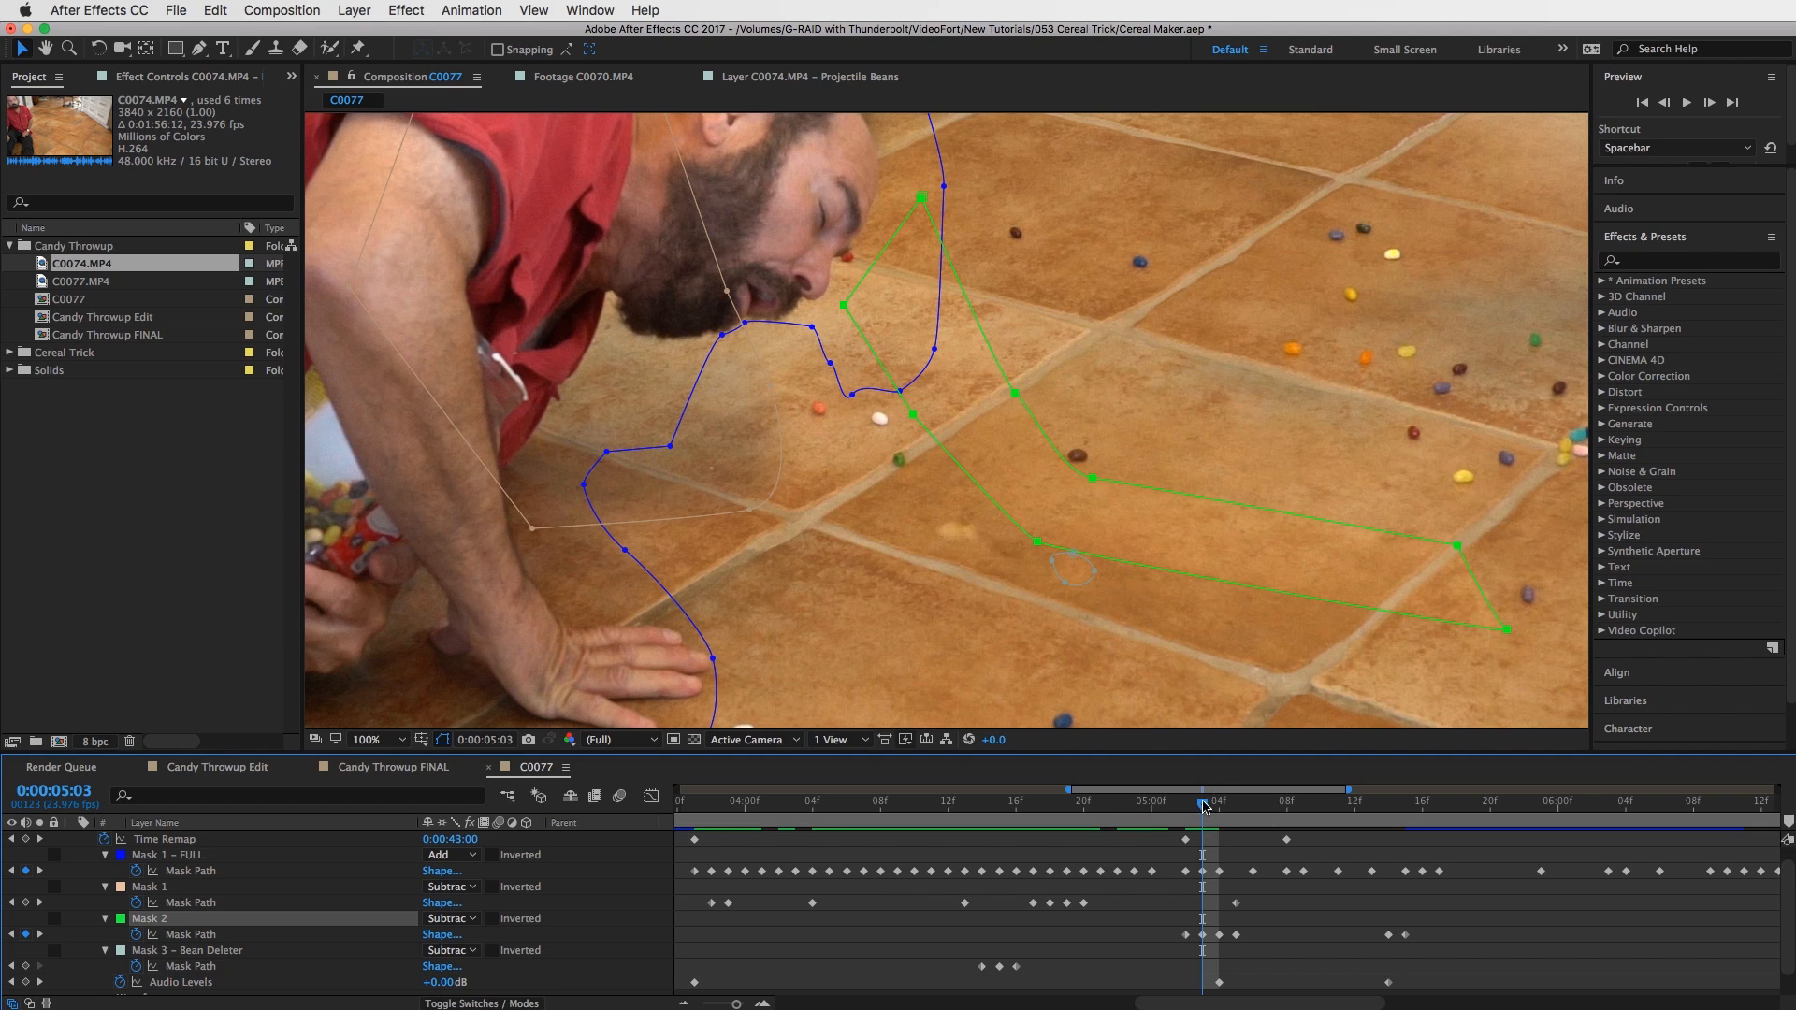
pyautogui.moveTo(1204, 807); pyautogui.dragTo(1408, 805)
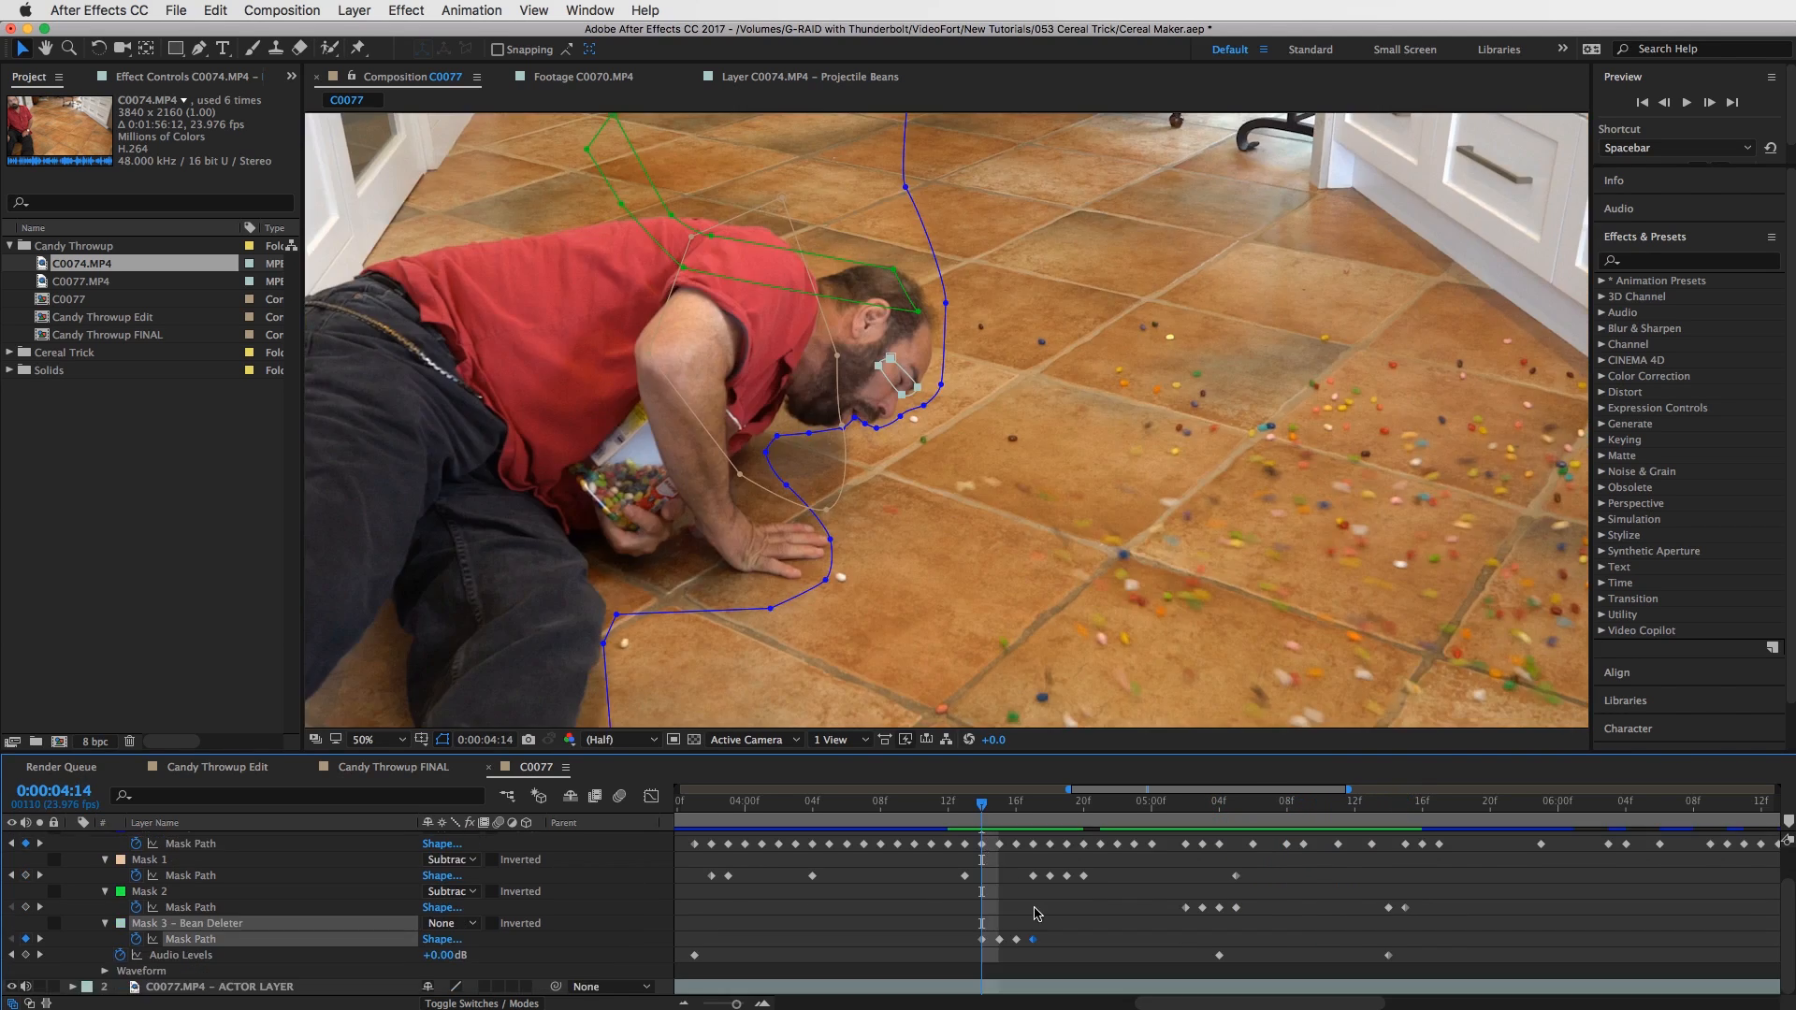
# Select Mask 3 – Bean Deleter and examine its path frame by frame from 0:00:04:14 to 0:00:04:16.
pyautogui.click(876, 947)
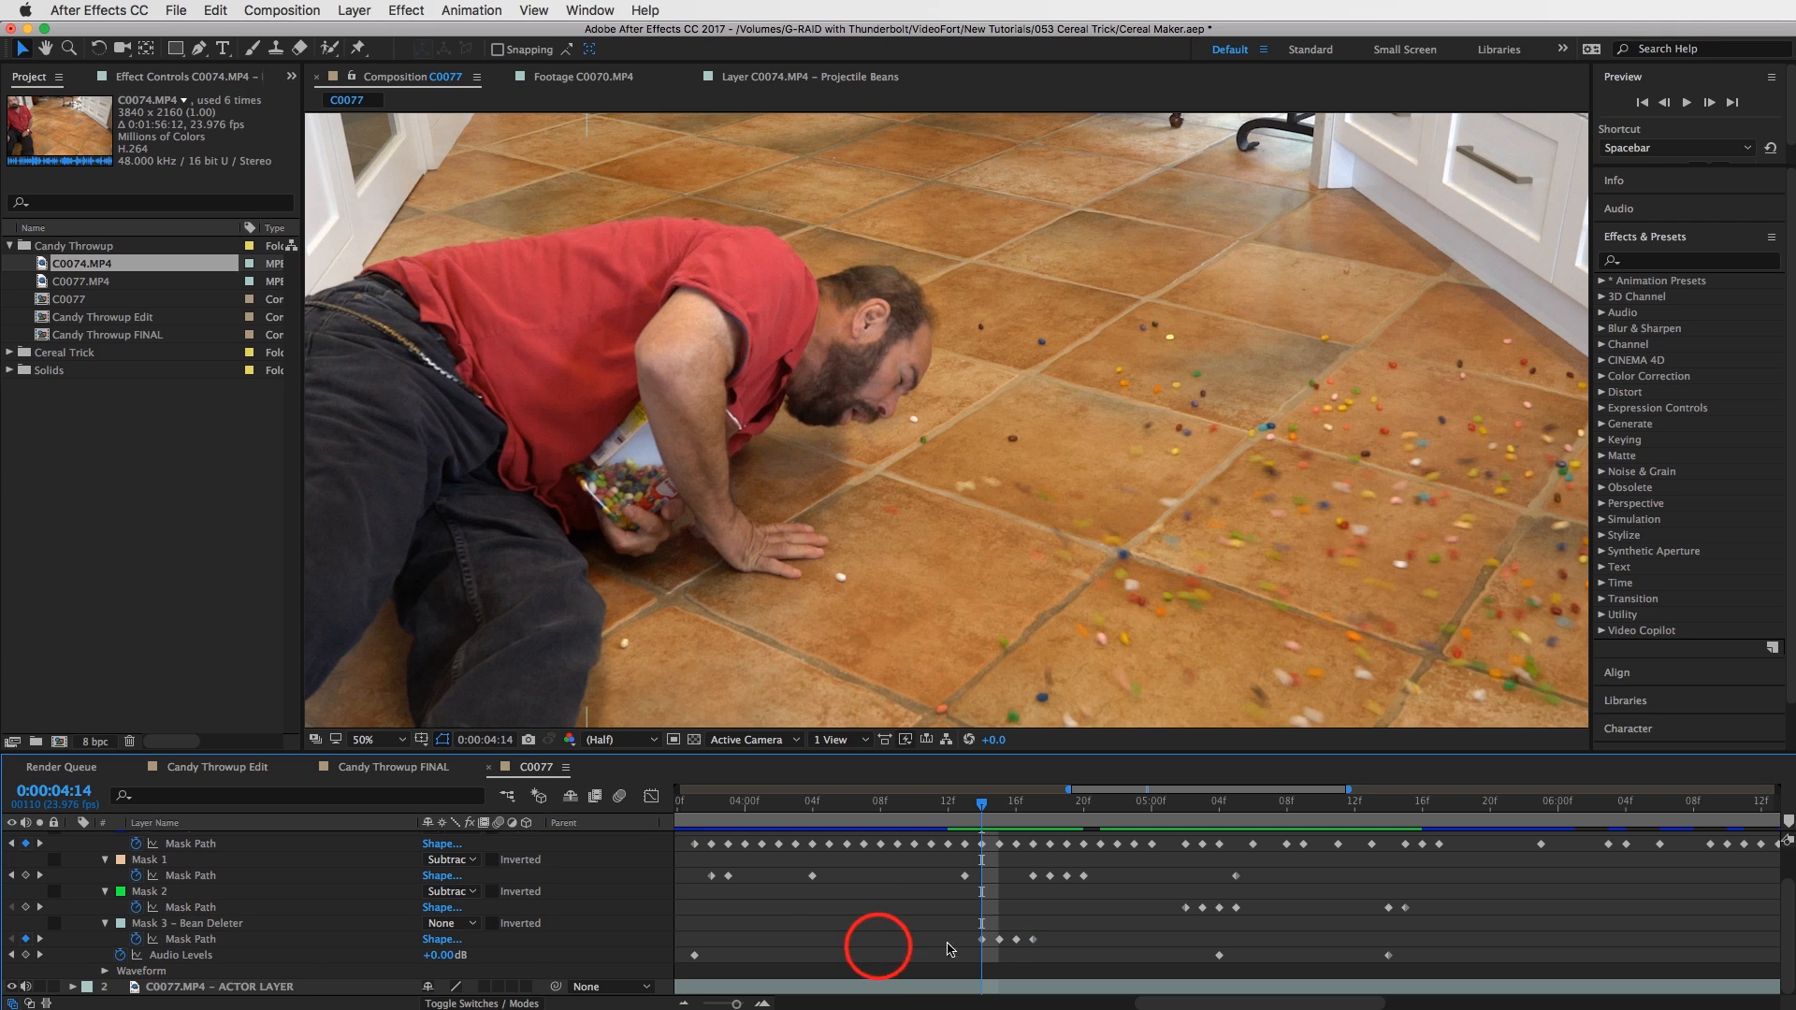
pyautogui.click(184, 926)
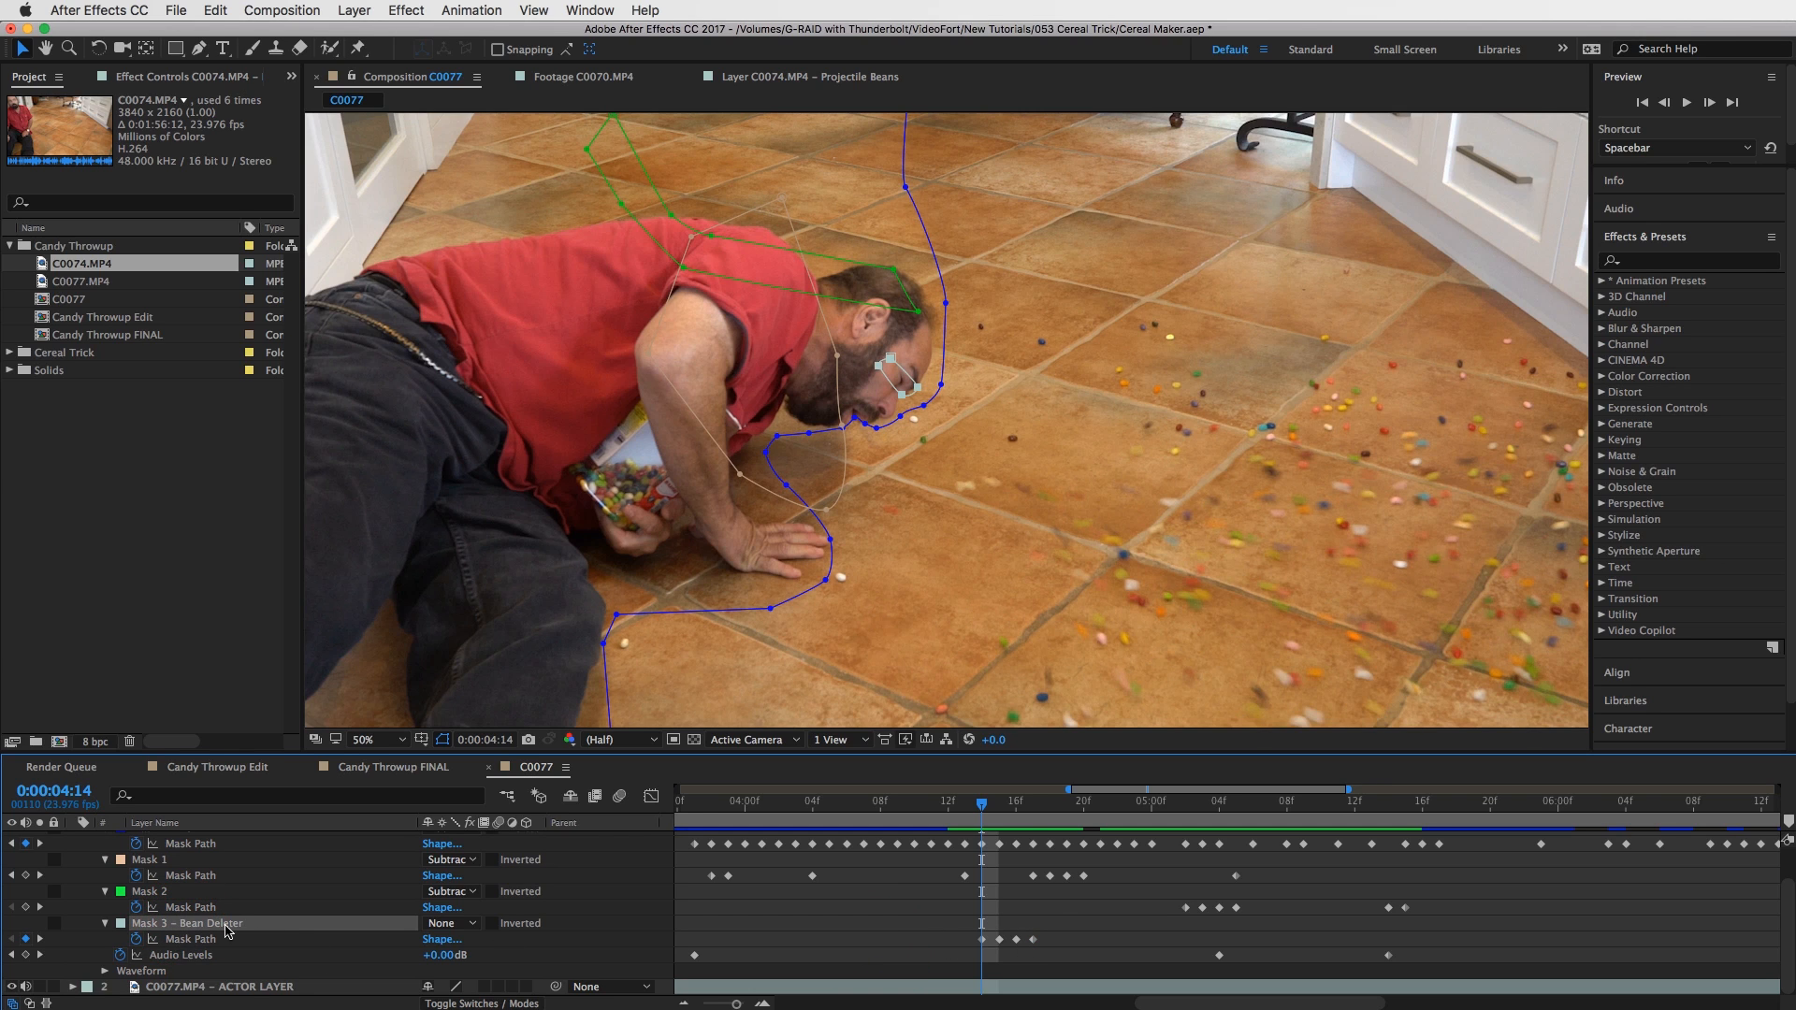
pyautogui.click(142, 893)
pyautogui.click(187, 924)
pyautogui.scroll(2, 929, 423)
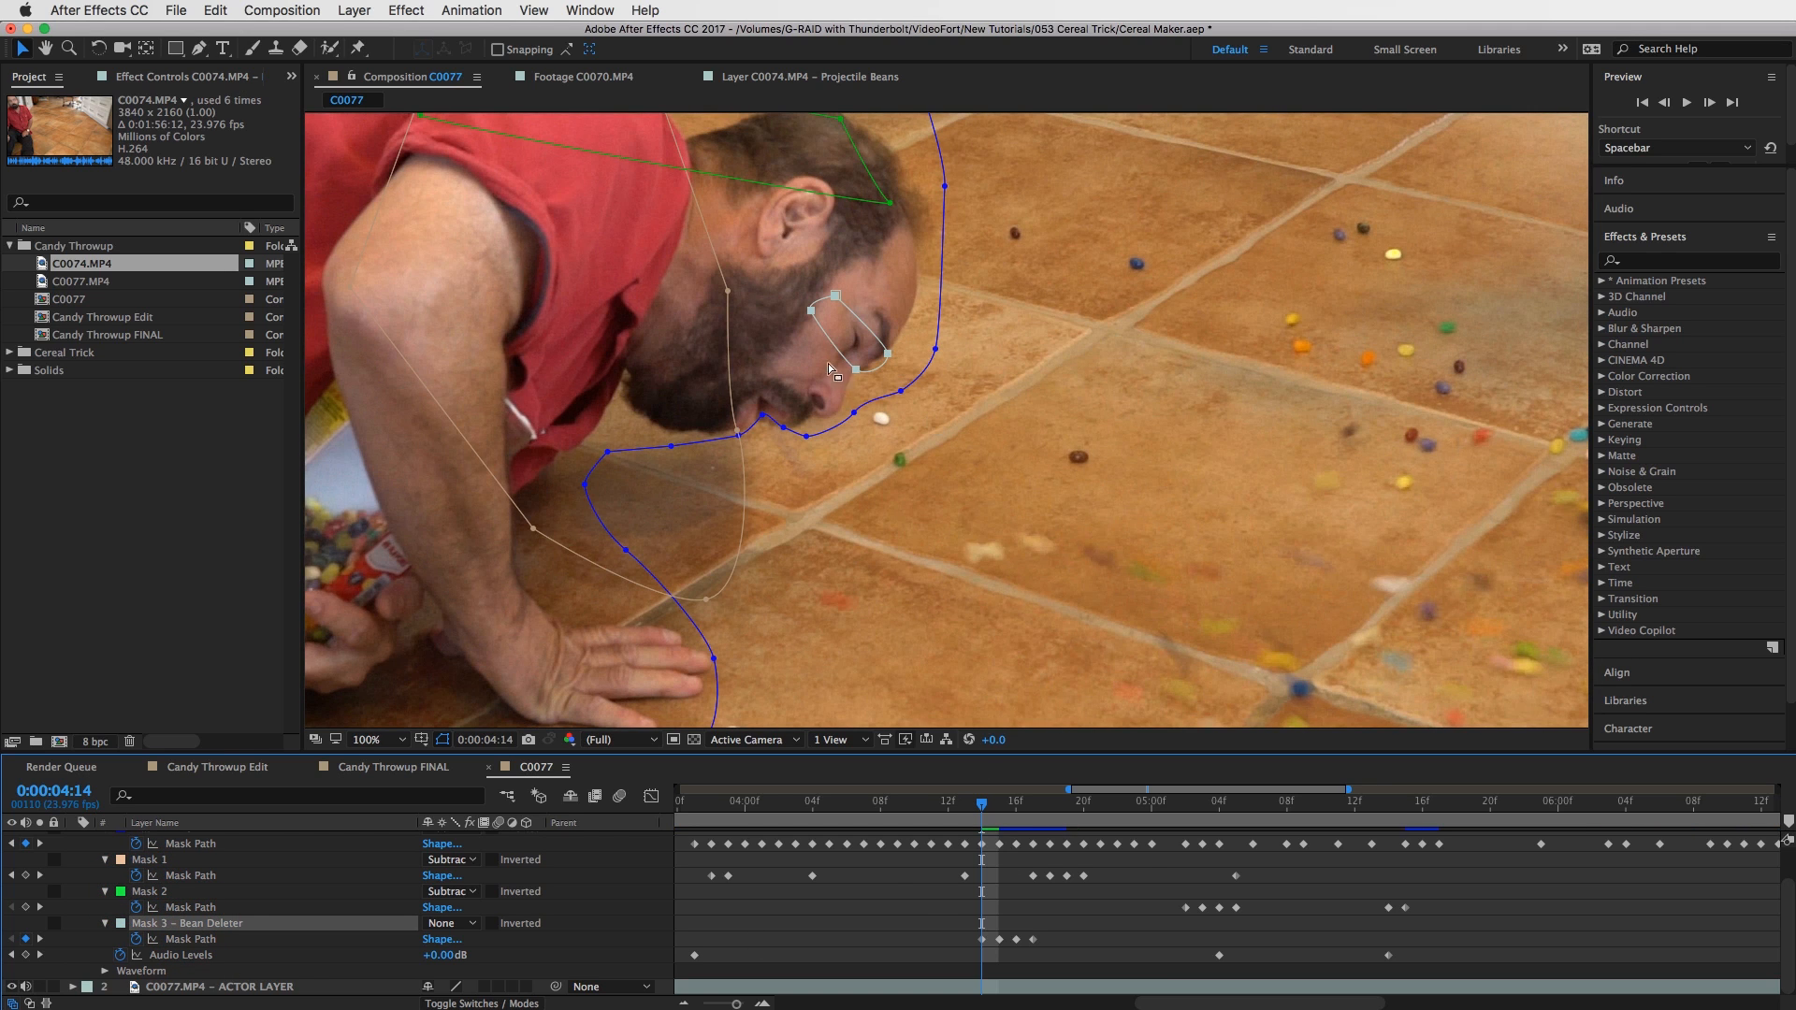
pyautogui.moveTo(982, 803); pyautogui.dragTo(999, 803)
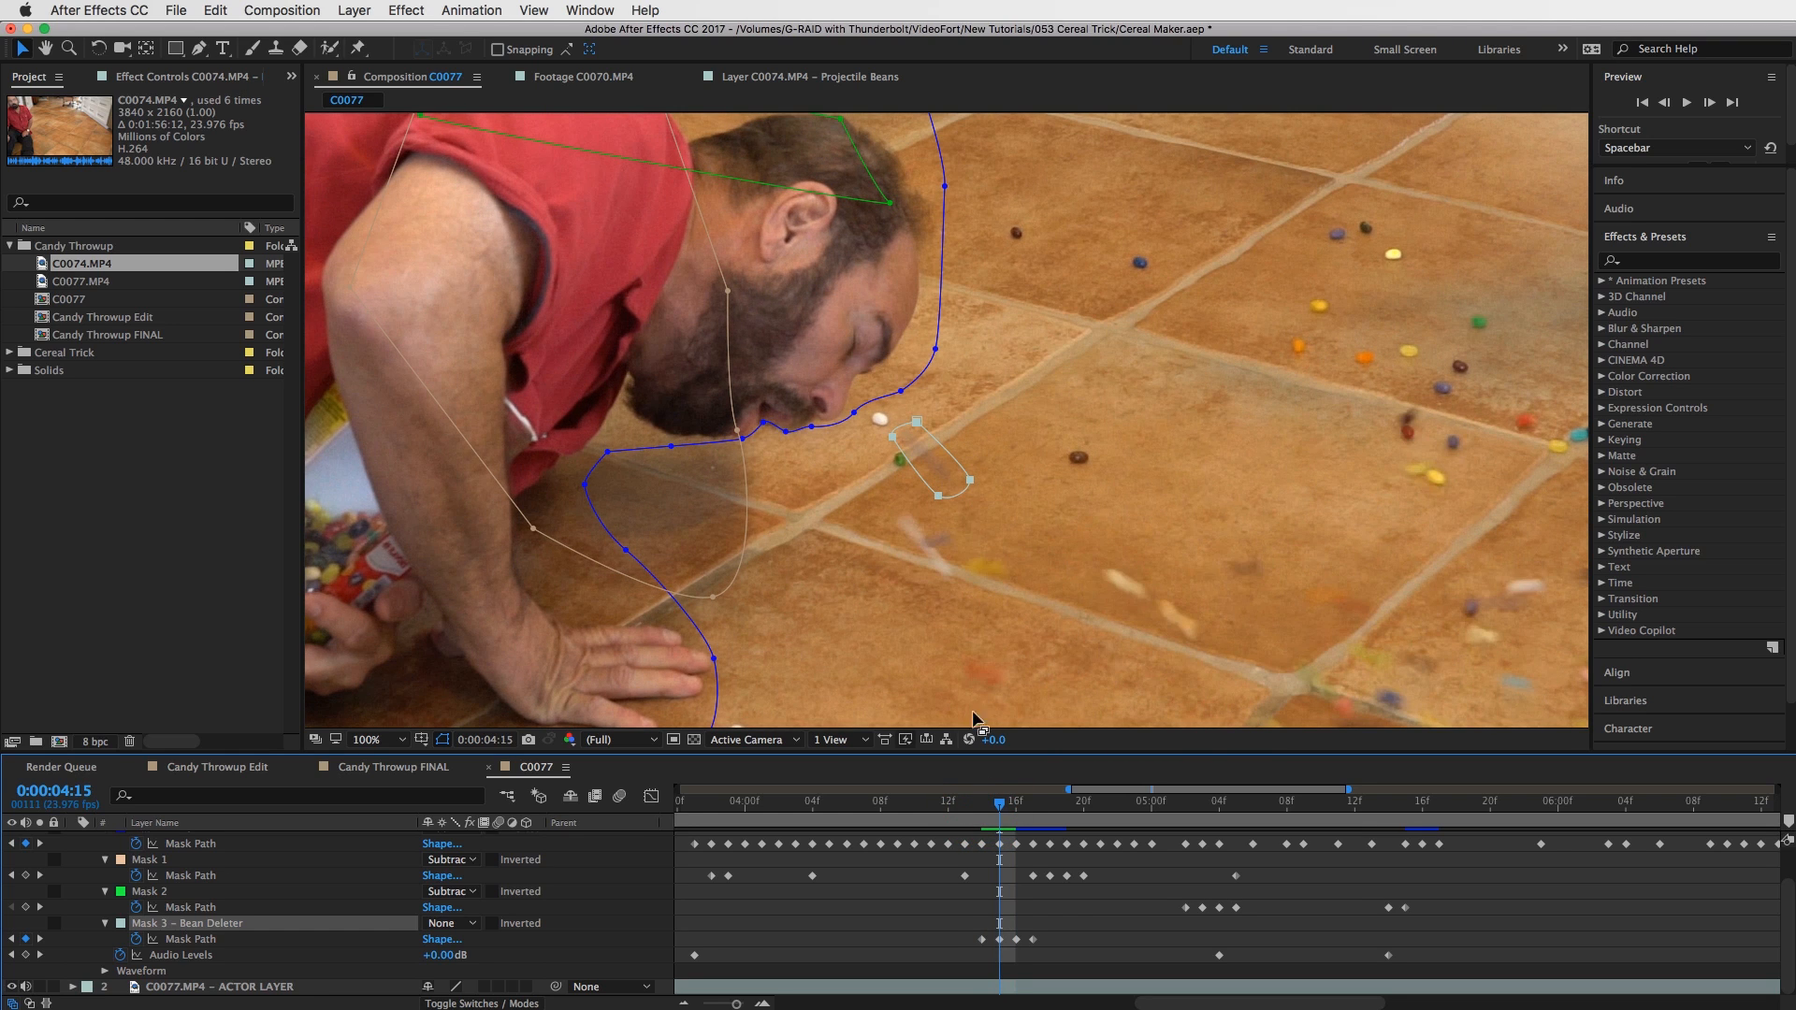
pyautogui.moveTo(996, 805)
pyautogui.mouseDown()
pyautogui.moveTo(1033, 804)
pyautogui.moveTo(1016, 805)
pyautogui.mouseUp()
# Set the mode of Mask 3 – Bean Deleter to Subtract and check the frame at 0:00:04:15.
pyautogui.click(449, 923)
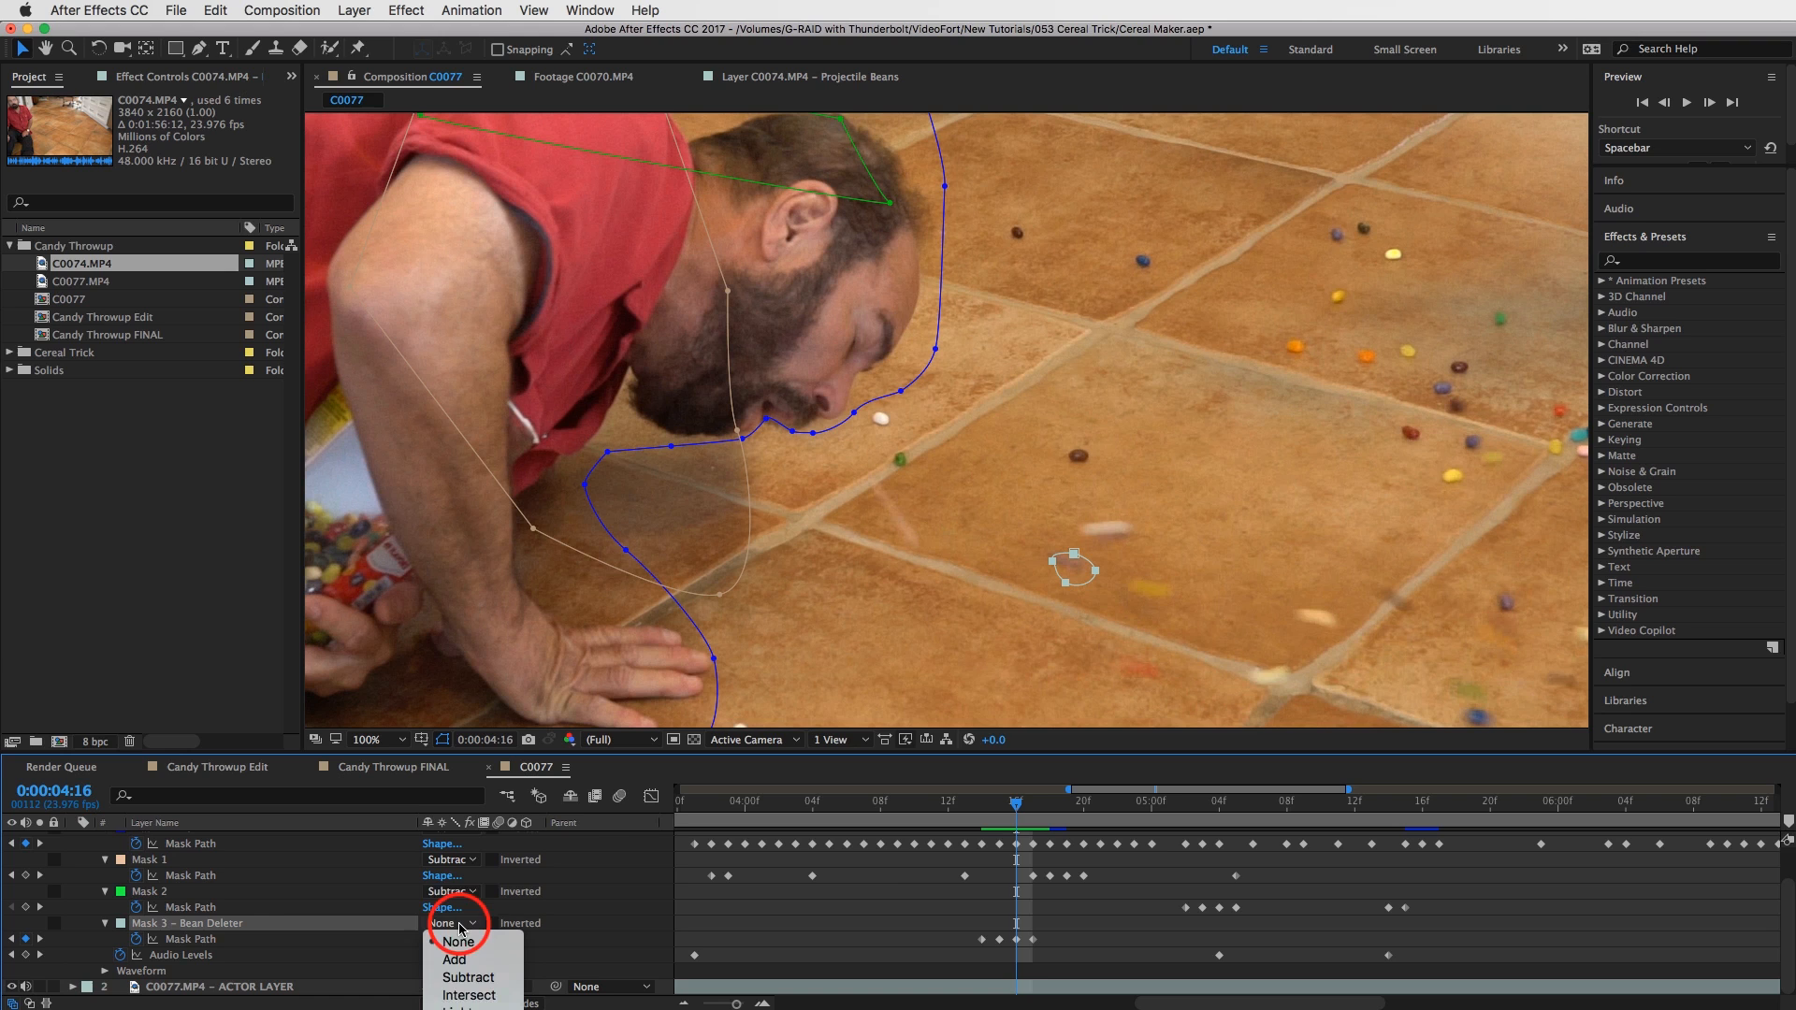
pyautogui.click(468, 977)
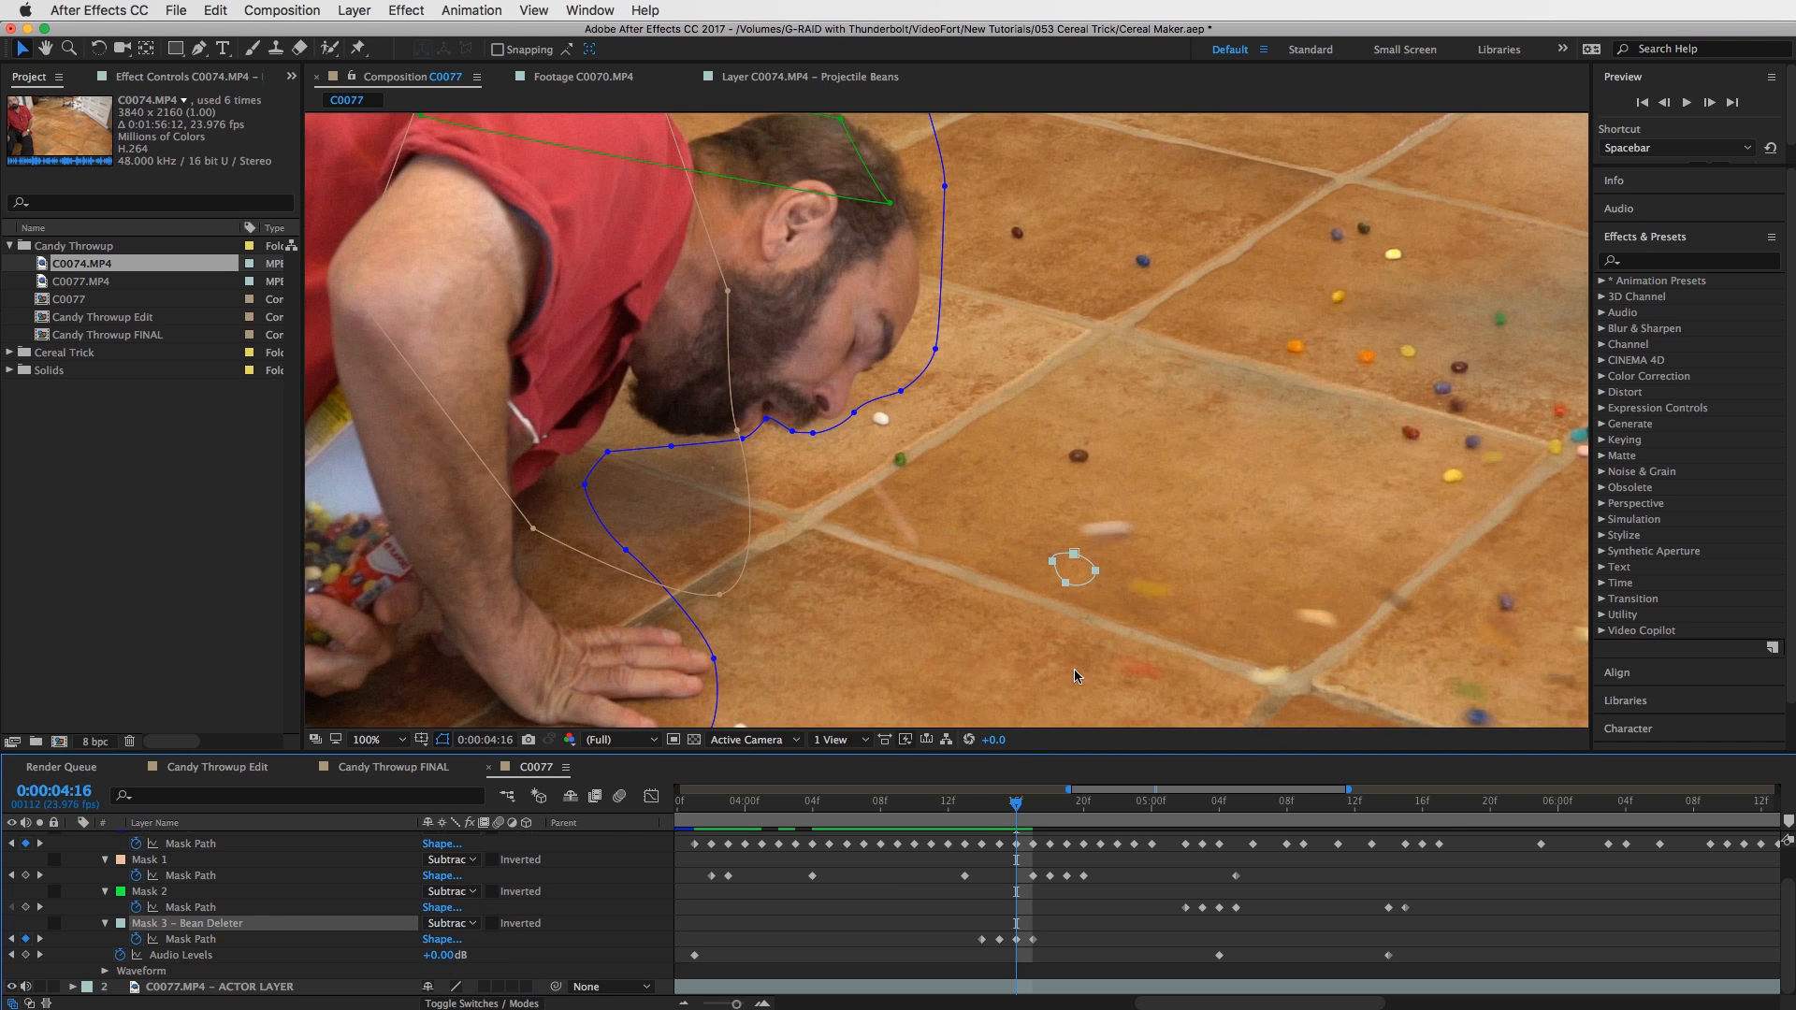
pyautogui.moveTo(1017, 810)
pyautogui.mouseDown()
pyautogui.moveTo(978, 809)
pyautogui.moveTo(1009, 810)
pyautogui.moveTo(982, 819)
pyautogui.moveTo(998, 821)
pyautogui.mouseUp()
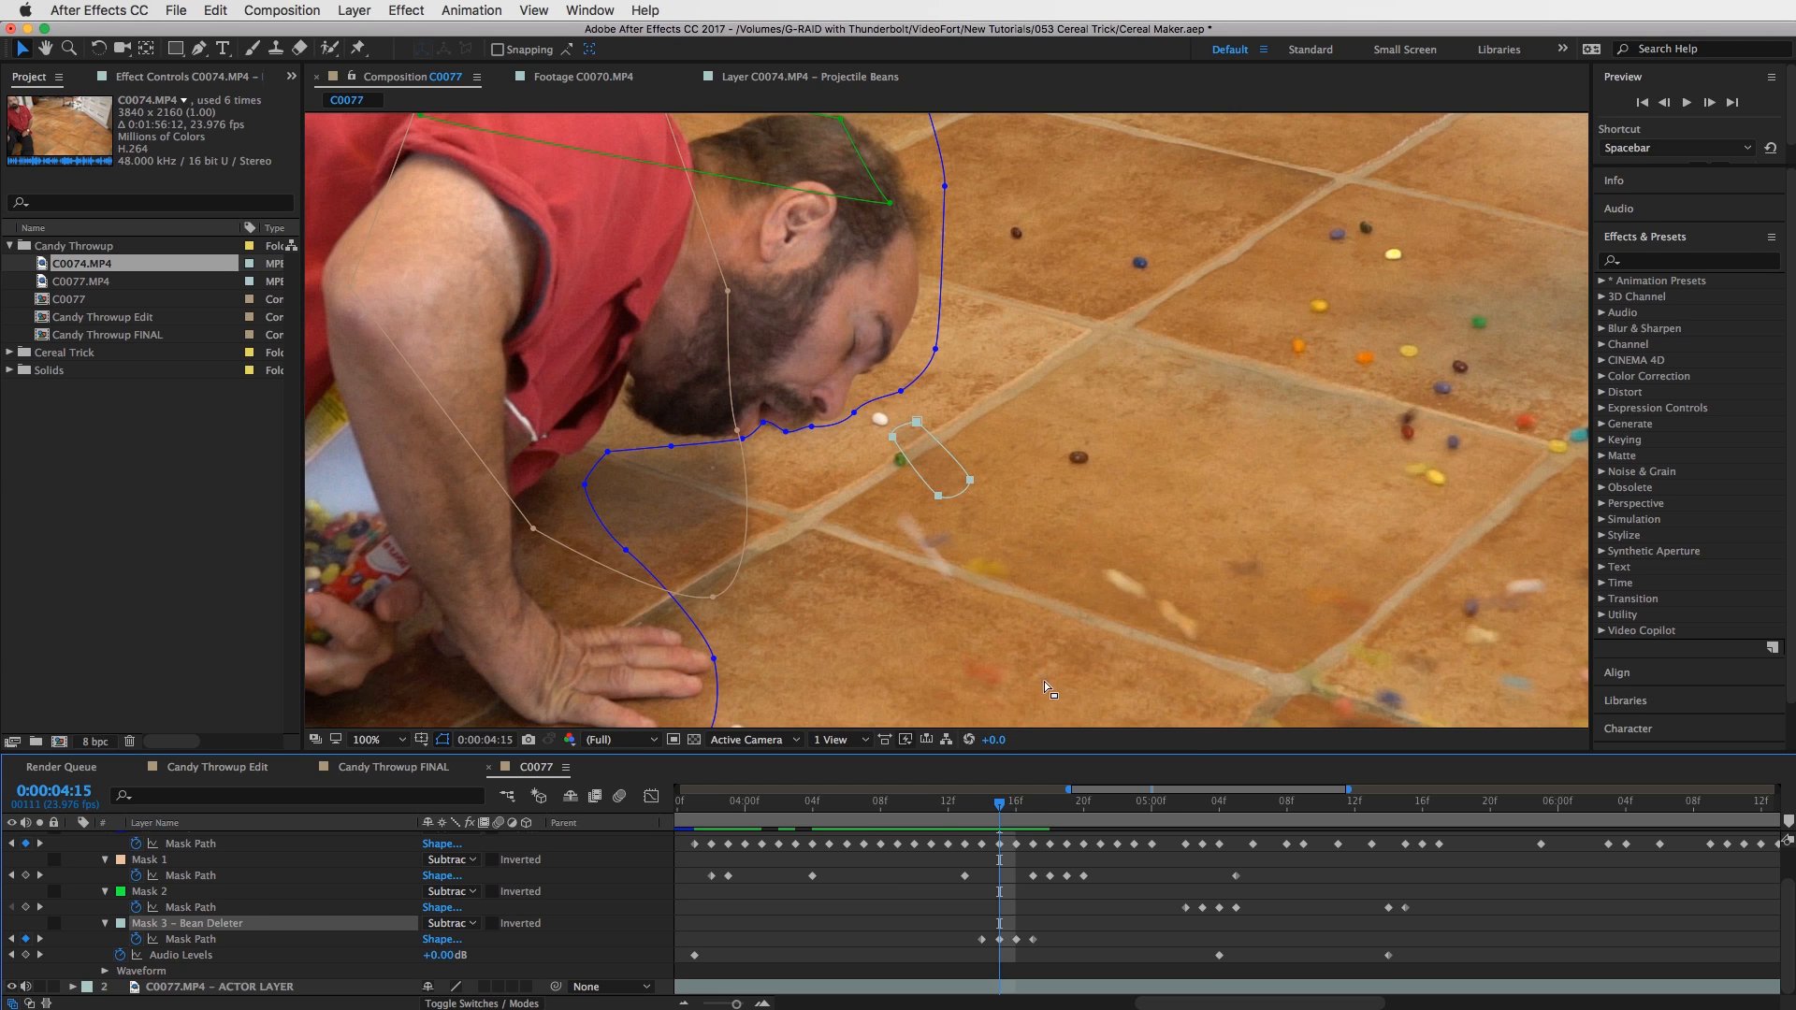
# Fit the whole composition in the viewer, deselect the mask, and preview the playback from 0:00:04:15 before going to 0:00:05:03.
pyautogui.scroll(1, 1026, 861)
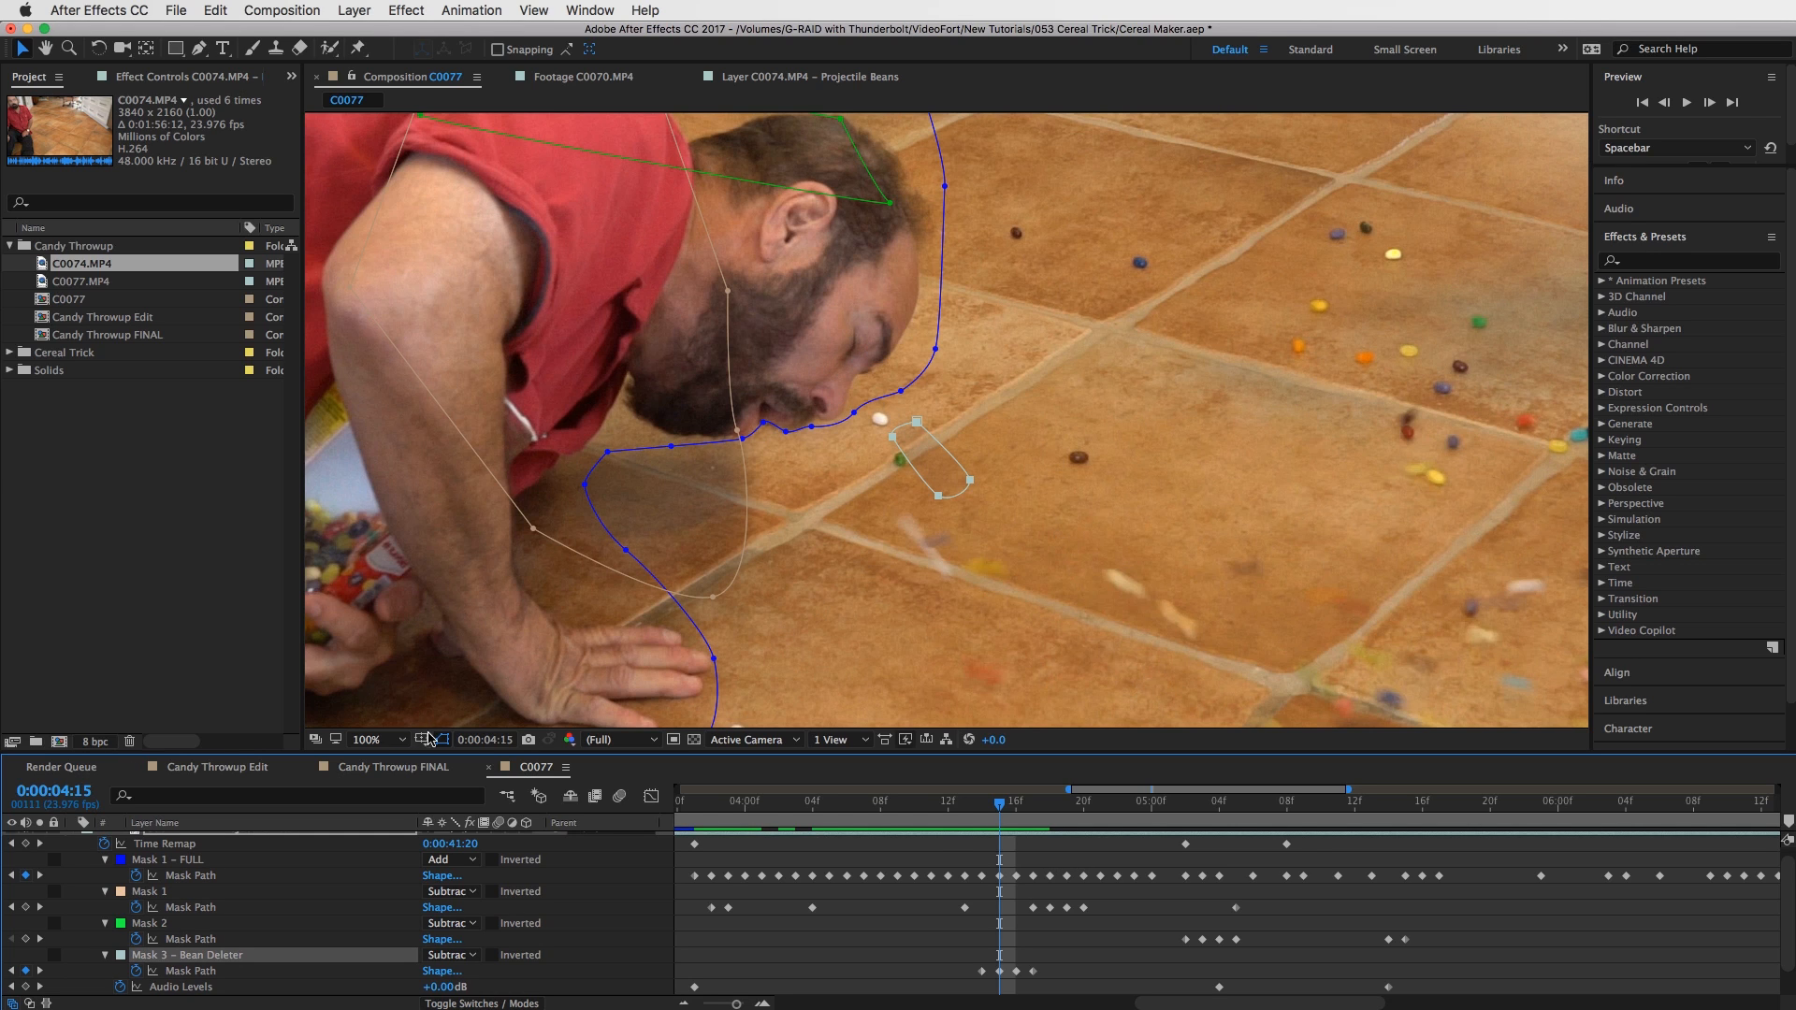
pyautogui.click(399, 740)
pyautogui.click(414, 758)
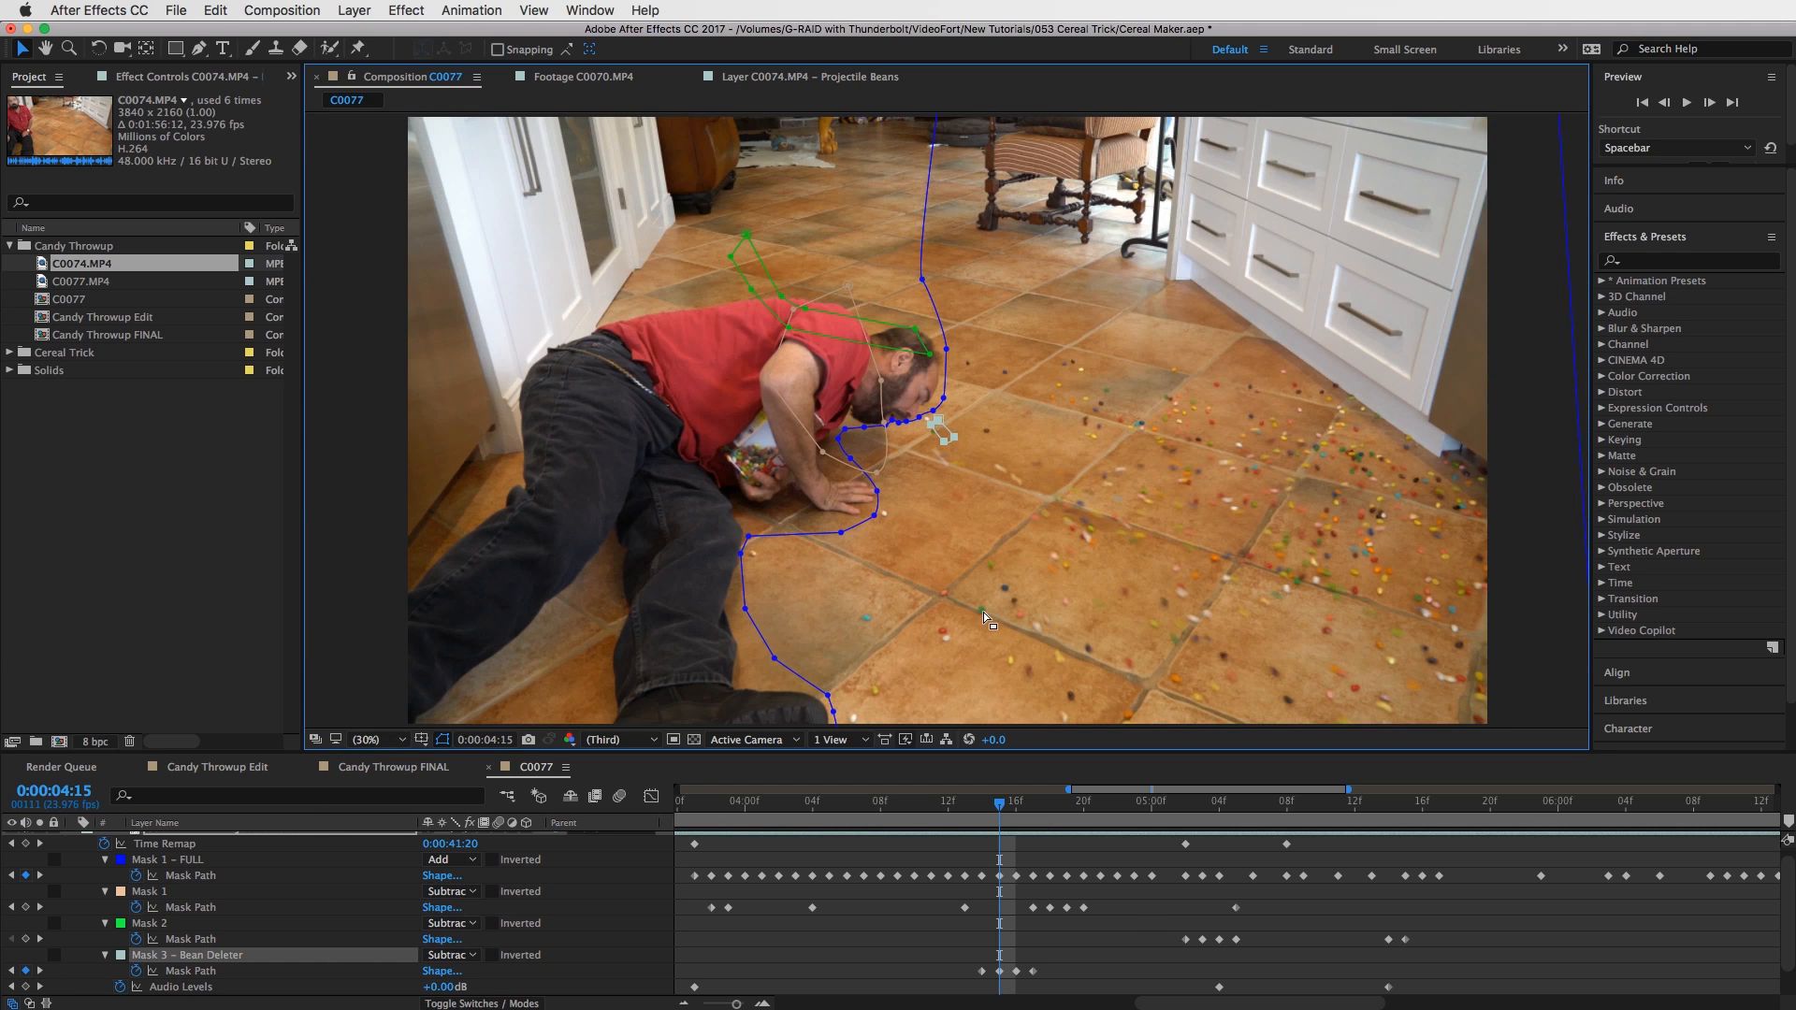
pyautogui.click(1096, 939)
pyautogui.click(996, 805)
pyautogui.press('space')
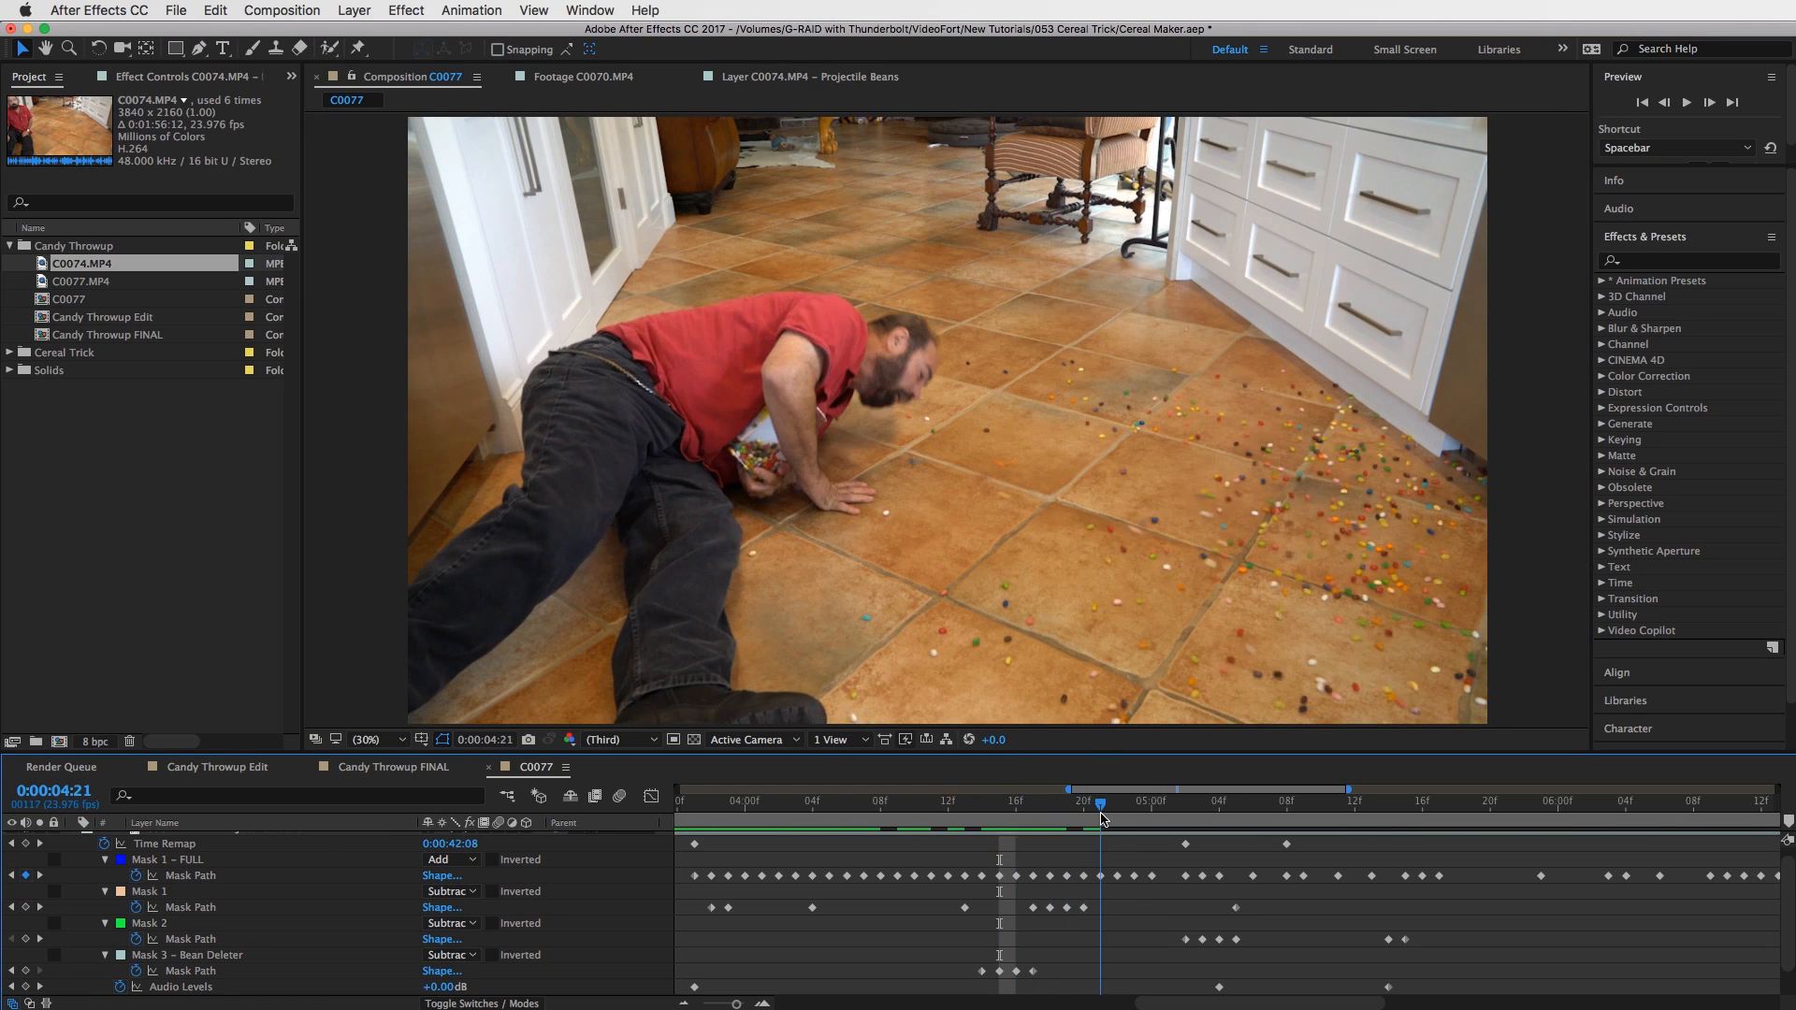
pyautogui.click(1207, 832)
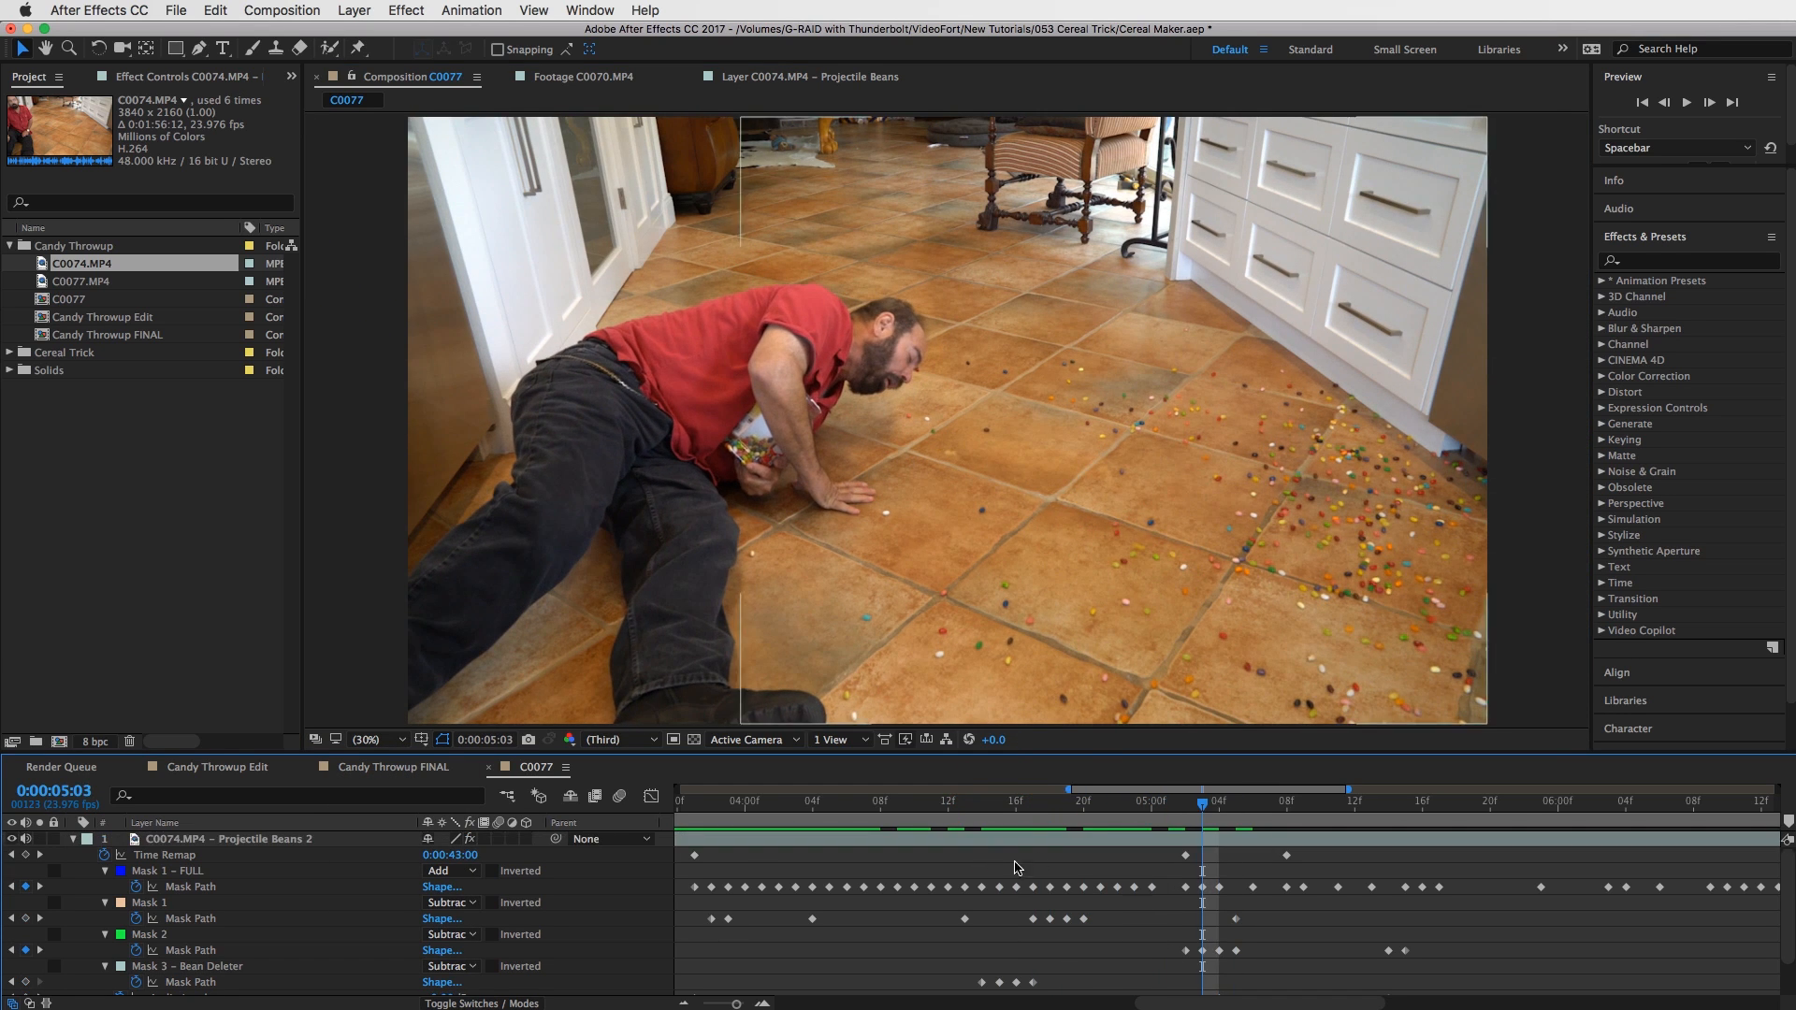
# Collapse the properties of Mask 1 – FULL, Mask 1, Mask 2 and Mask 3 – Bean Deleter.
pyautogui.click(105, 871)
pyautogui.click(105, 887)
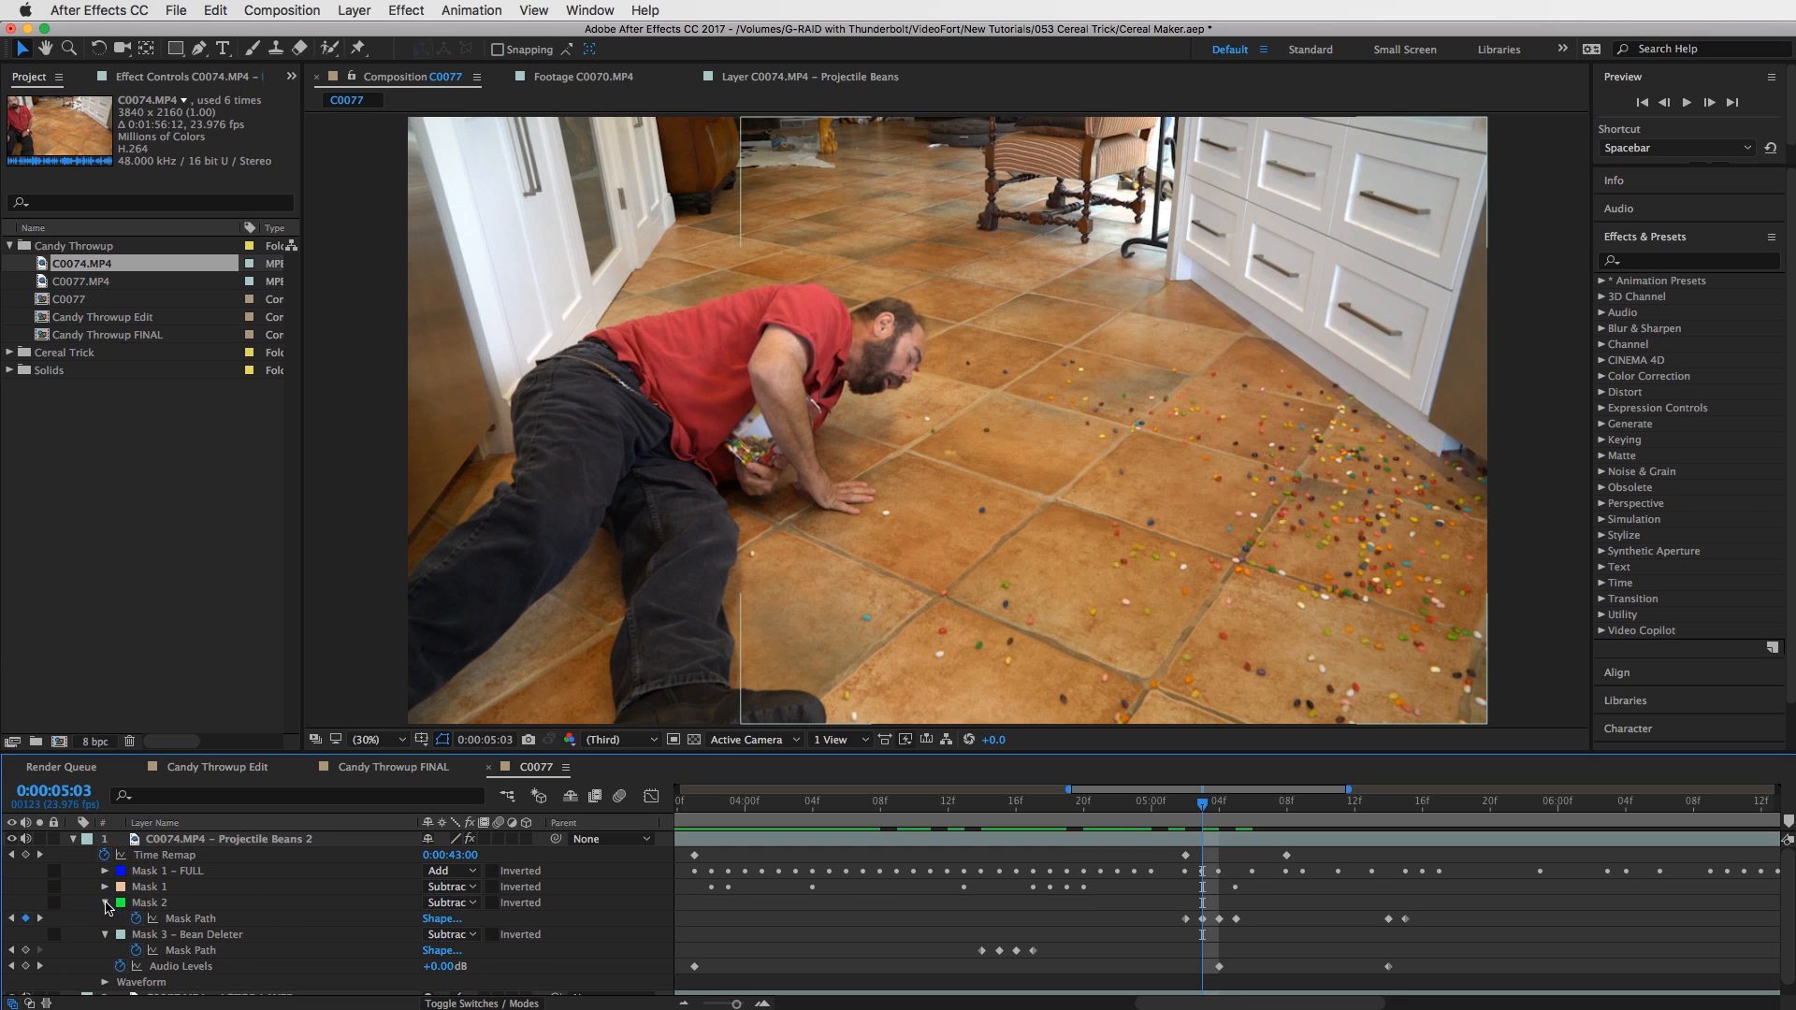
pyautogui.click(105, 902)
pyautogui.click(106, 920)
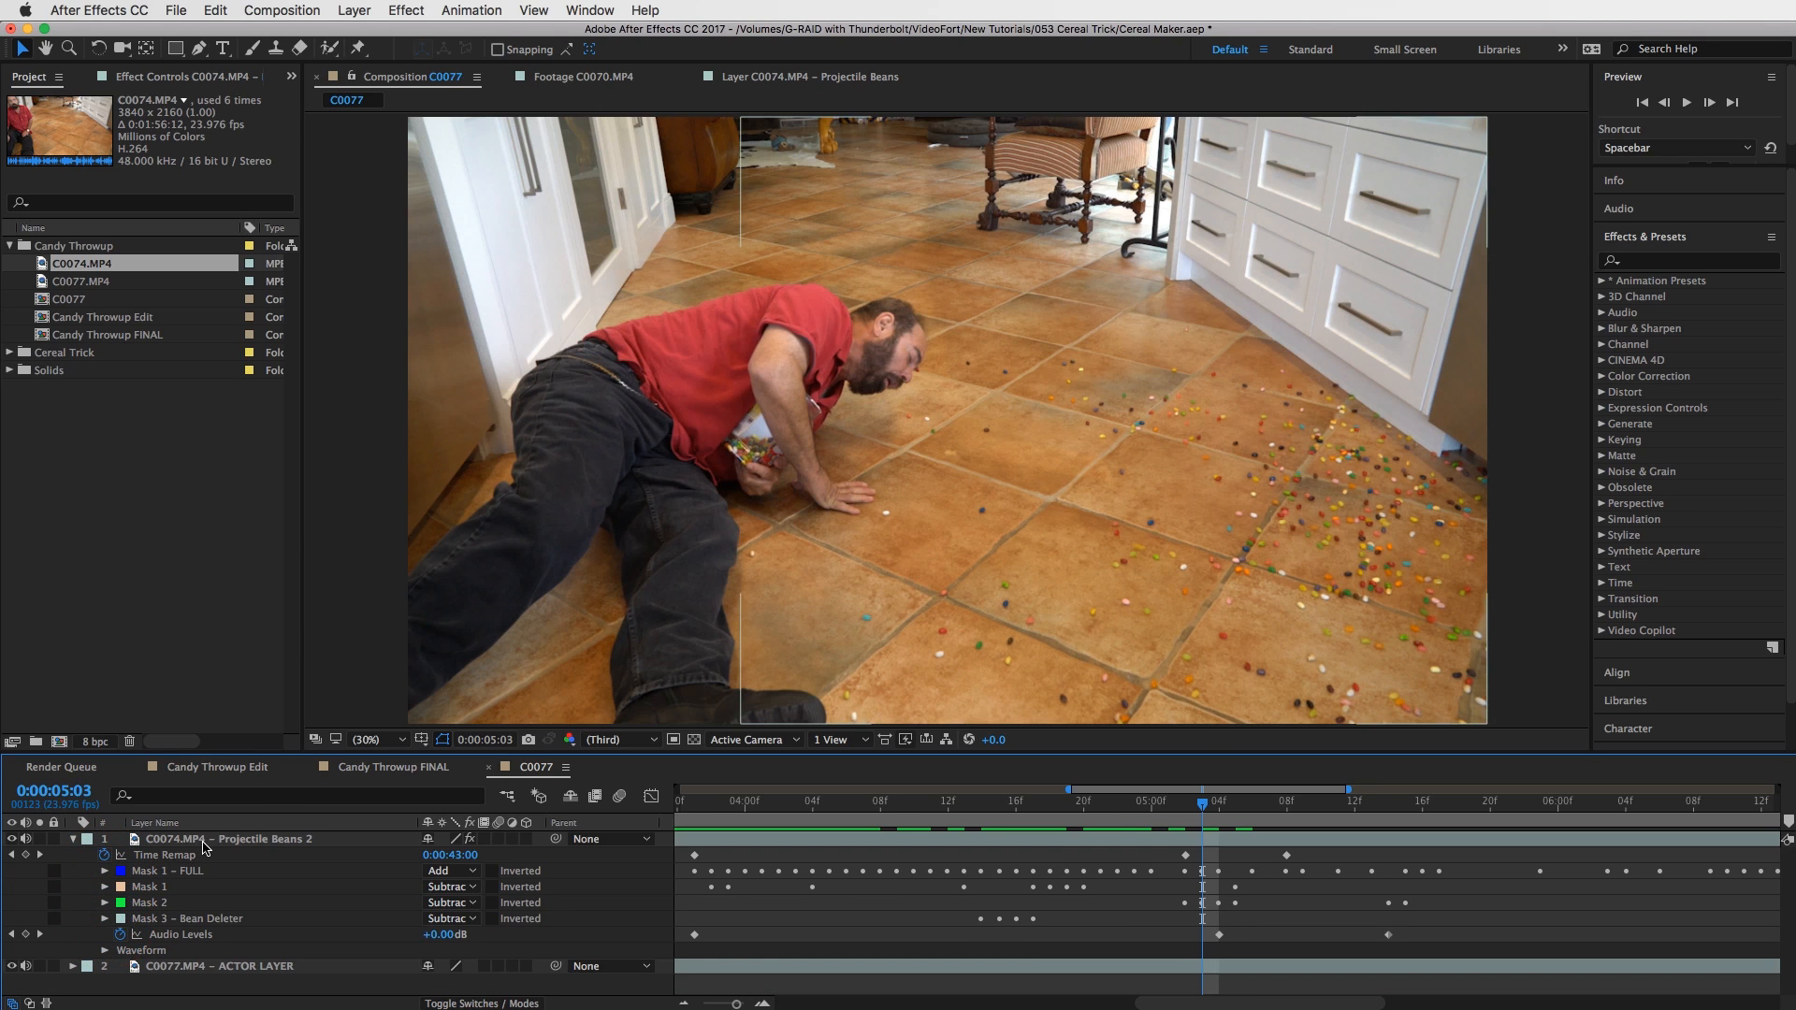
# On the Projectile Beans 2 layer, go to 0:00:03:21 and select the first and second Time Remap keyframes in turn.
pyautogui.click(204, 841)
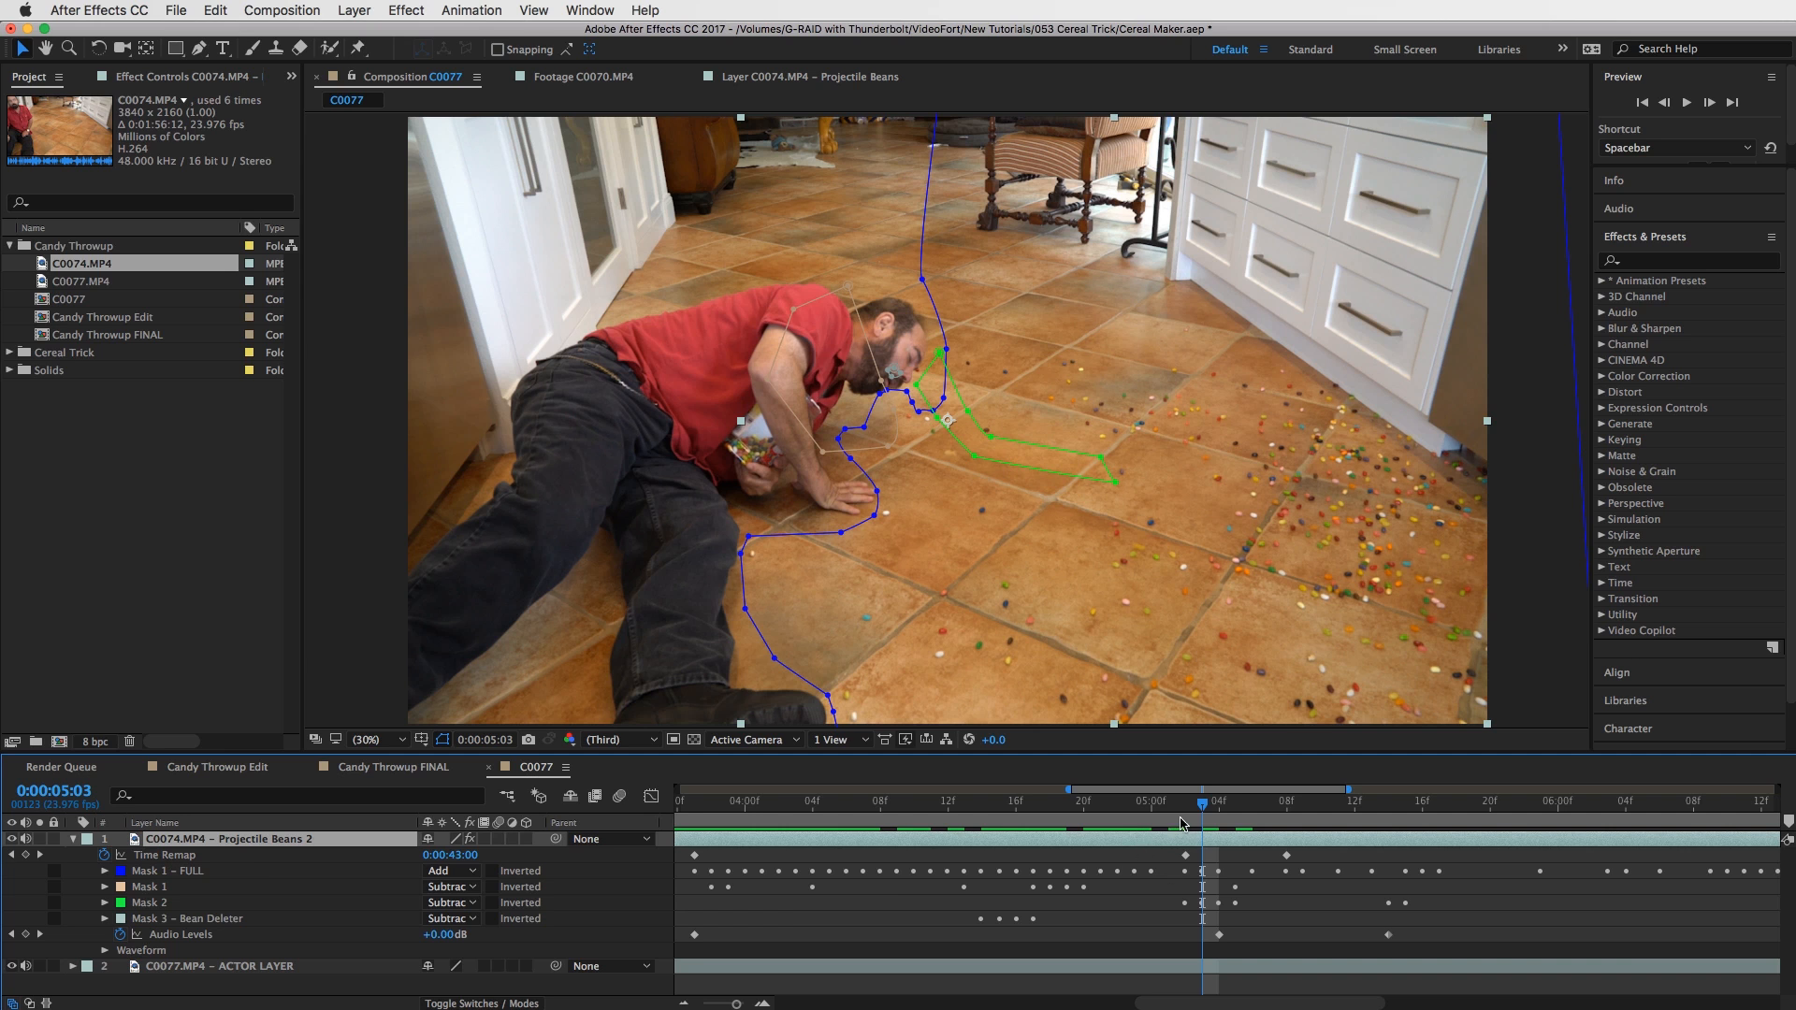
pyautogui.moveTo(1201, 803); pyautogui.dragTo(694, 797)
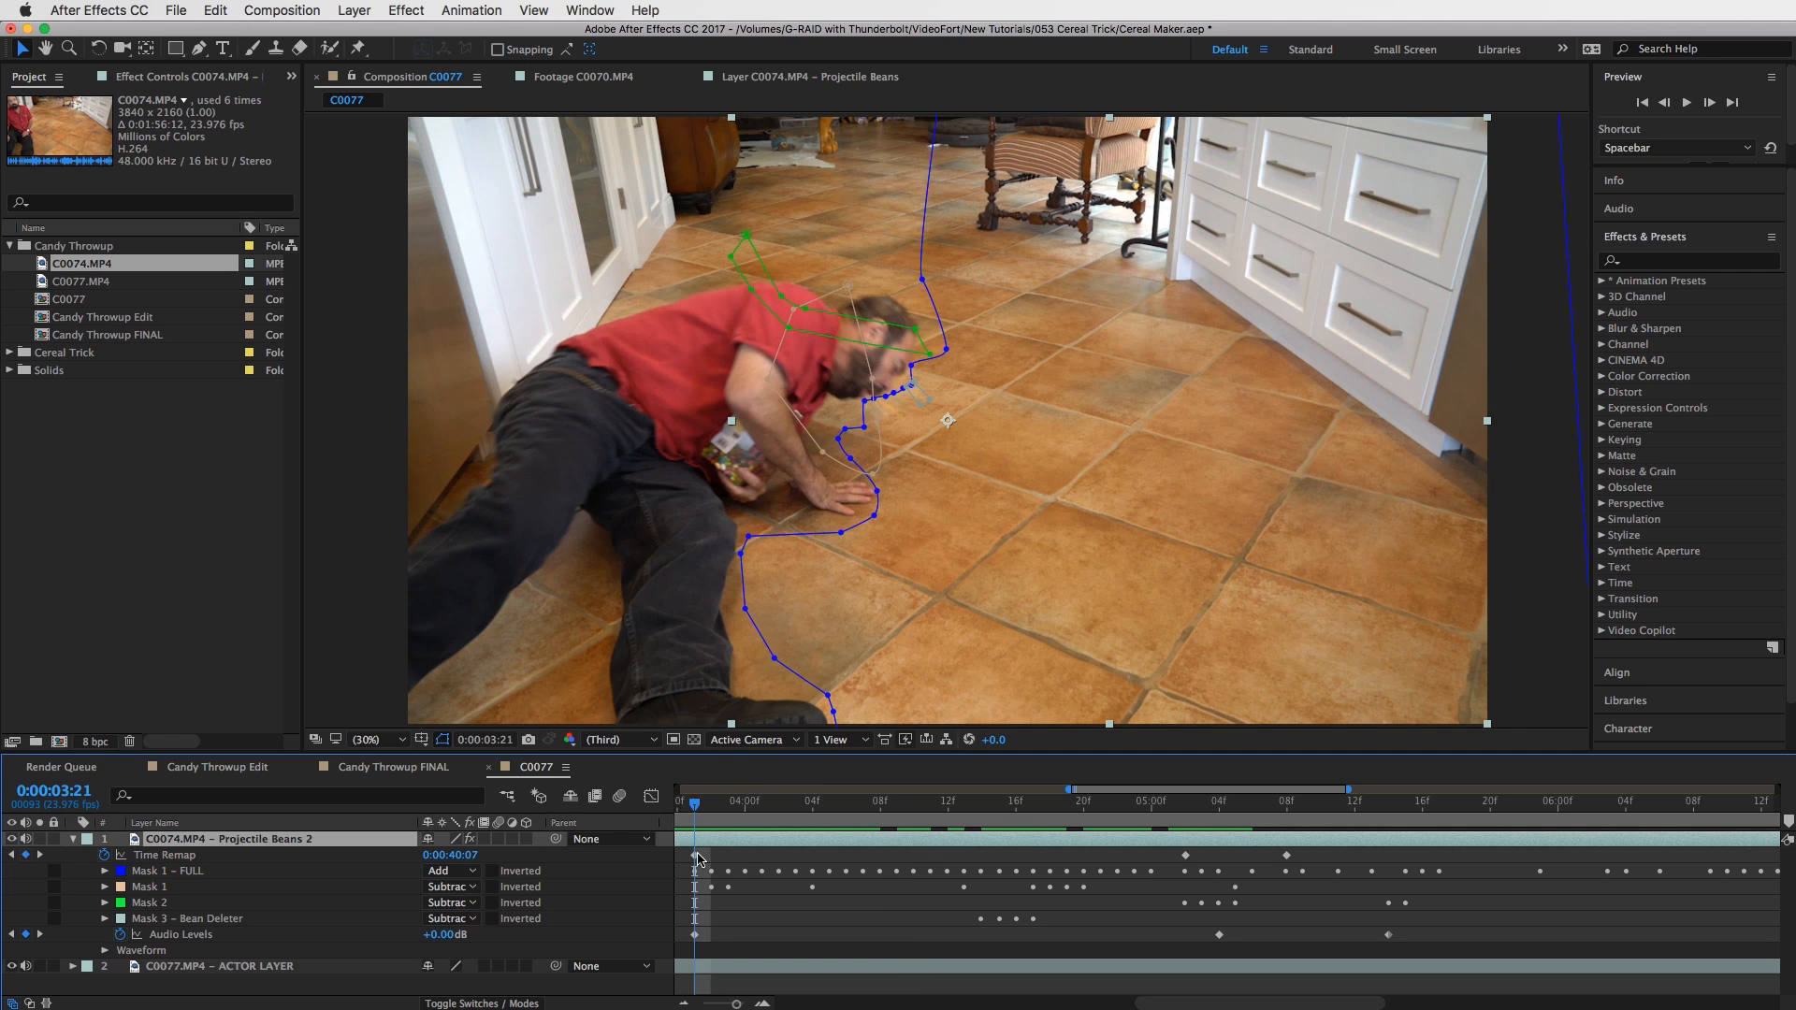
pyautogui.click(697, 856)
pyautogui.click(1186, 855)
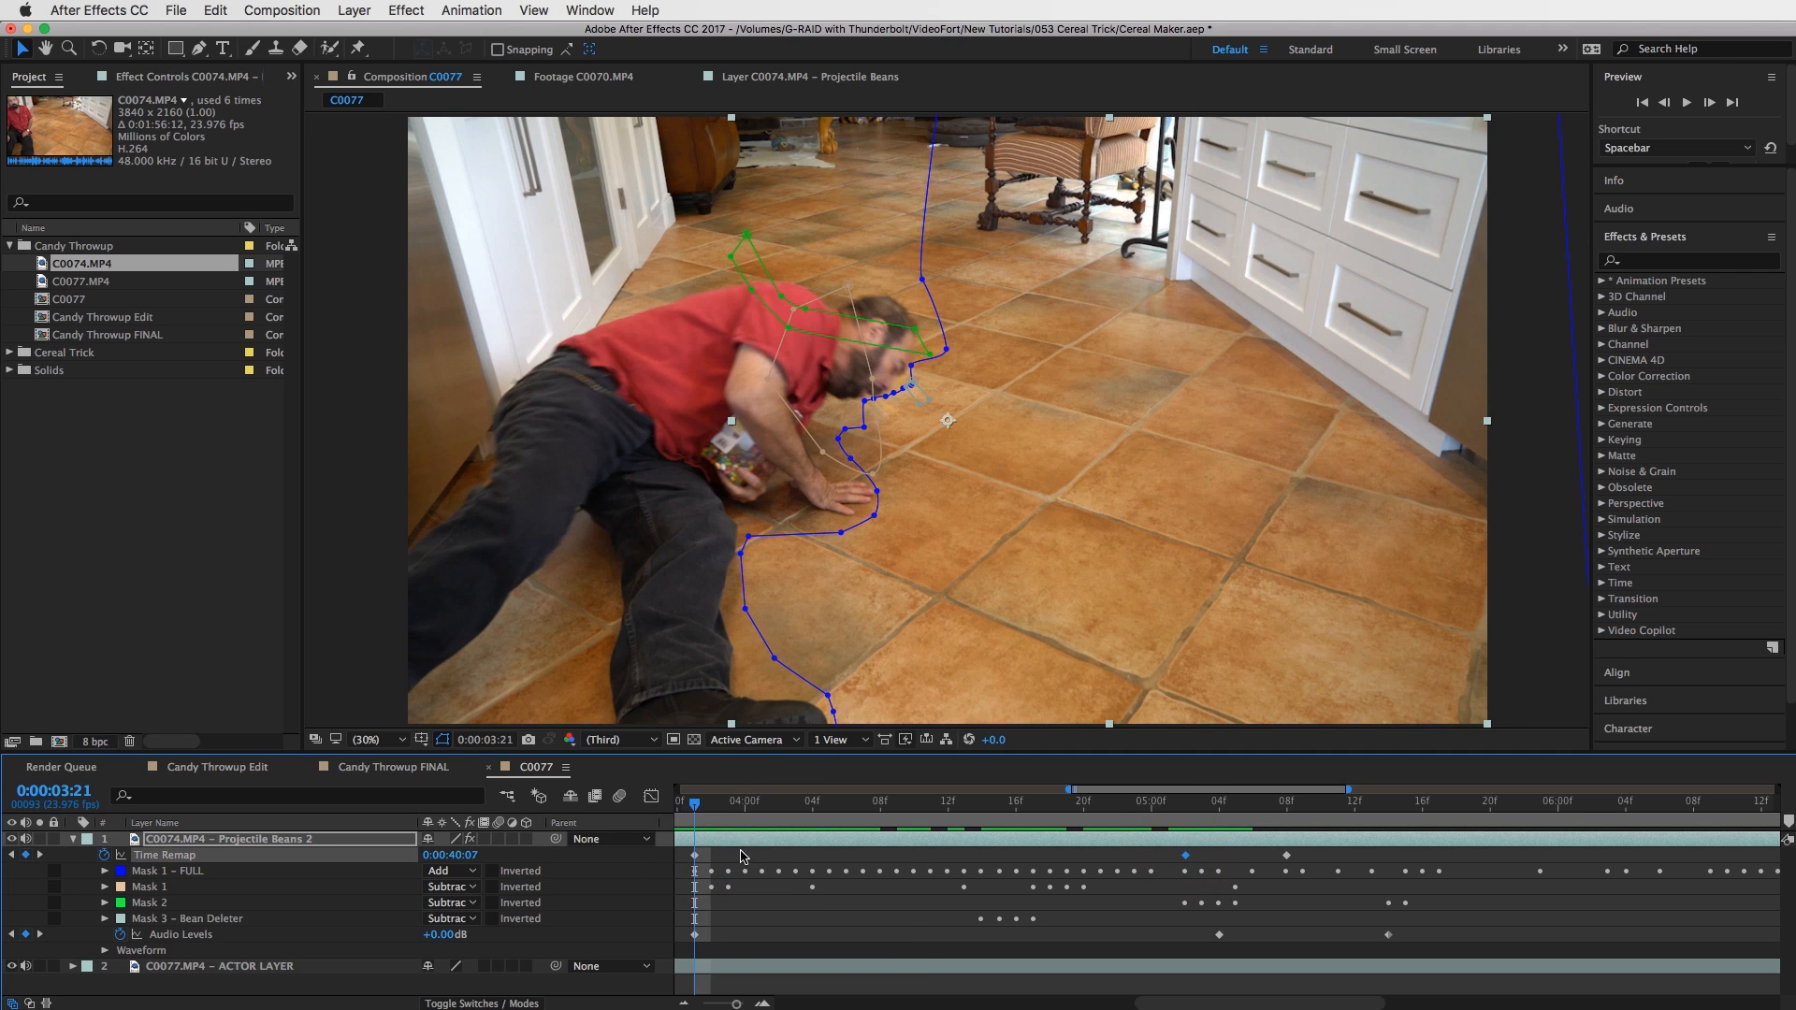
# Select the third Time Remap keyframe on Projectile Beans 2 and view the layer's Enable Time Remapping option without changing it.
pyautogui.moveTo(1186, 808); pyautogui.dragTo(834, 814)
pyautogui.click(1288, 855)
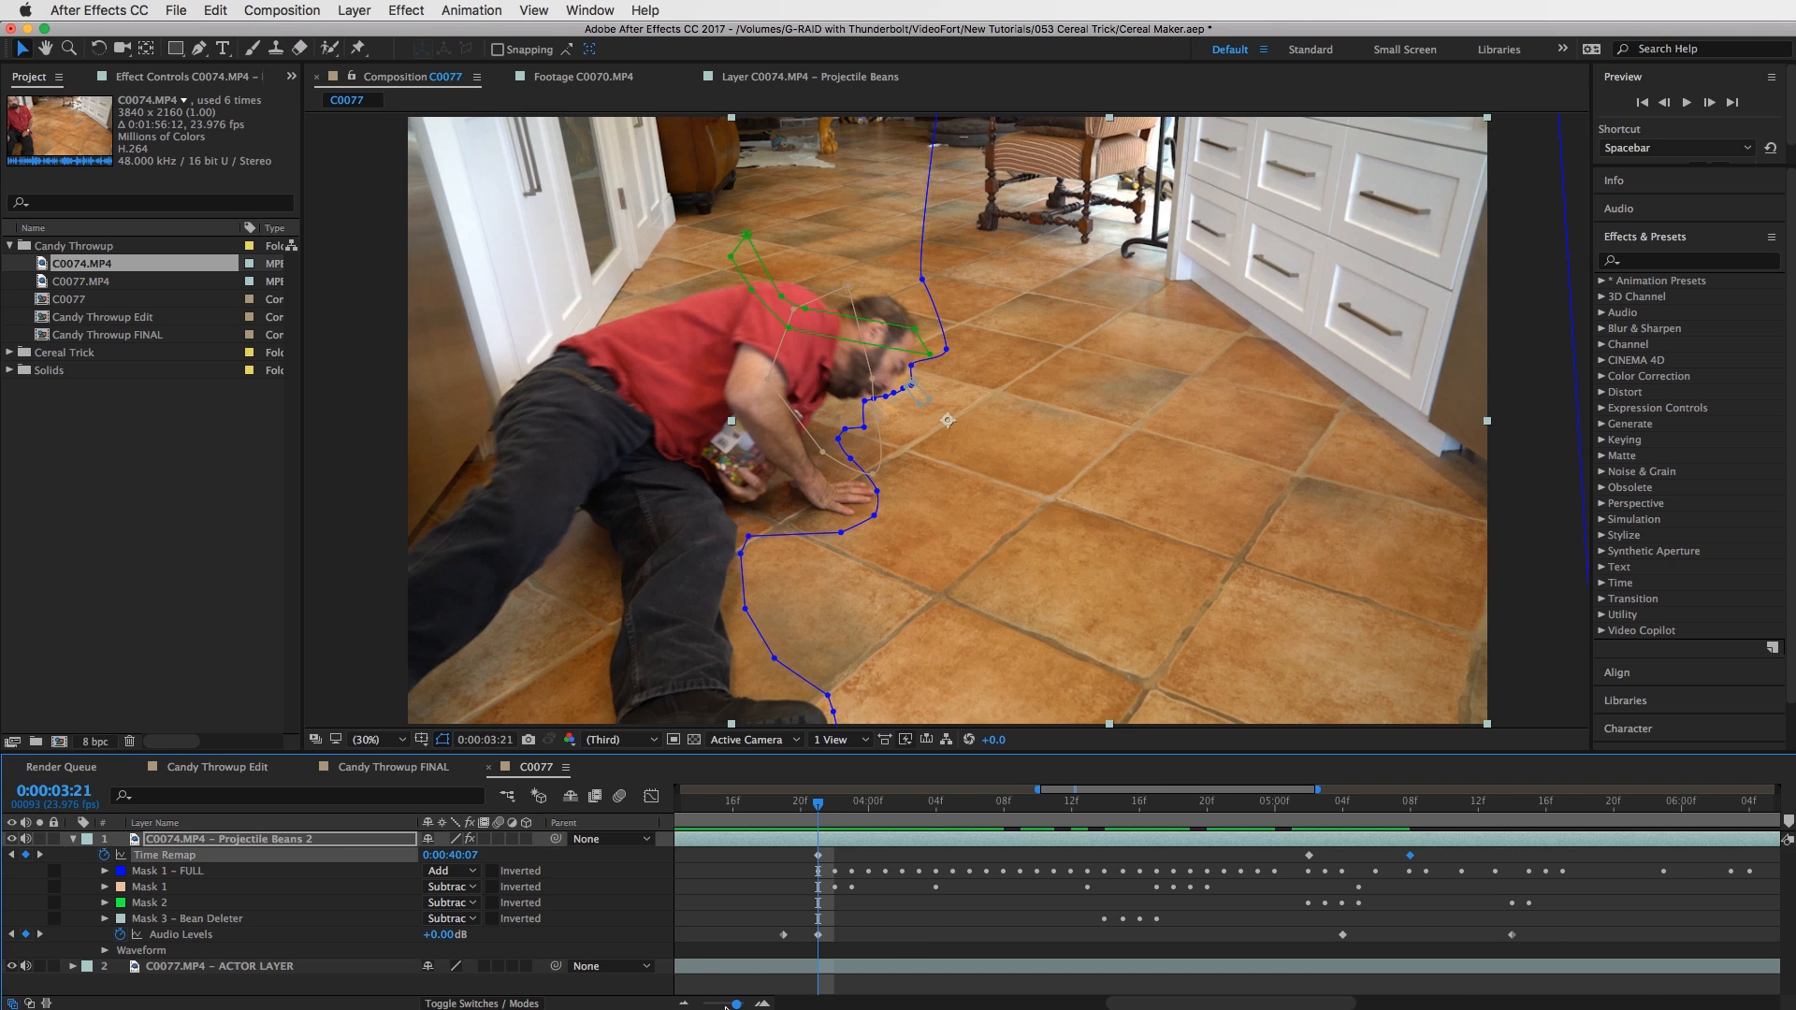
pyautogui.moveTo(726, 1006); pyautogui.dragTo(704, 1005)
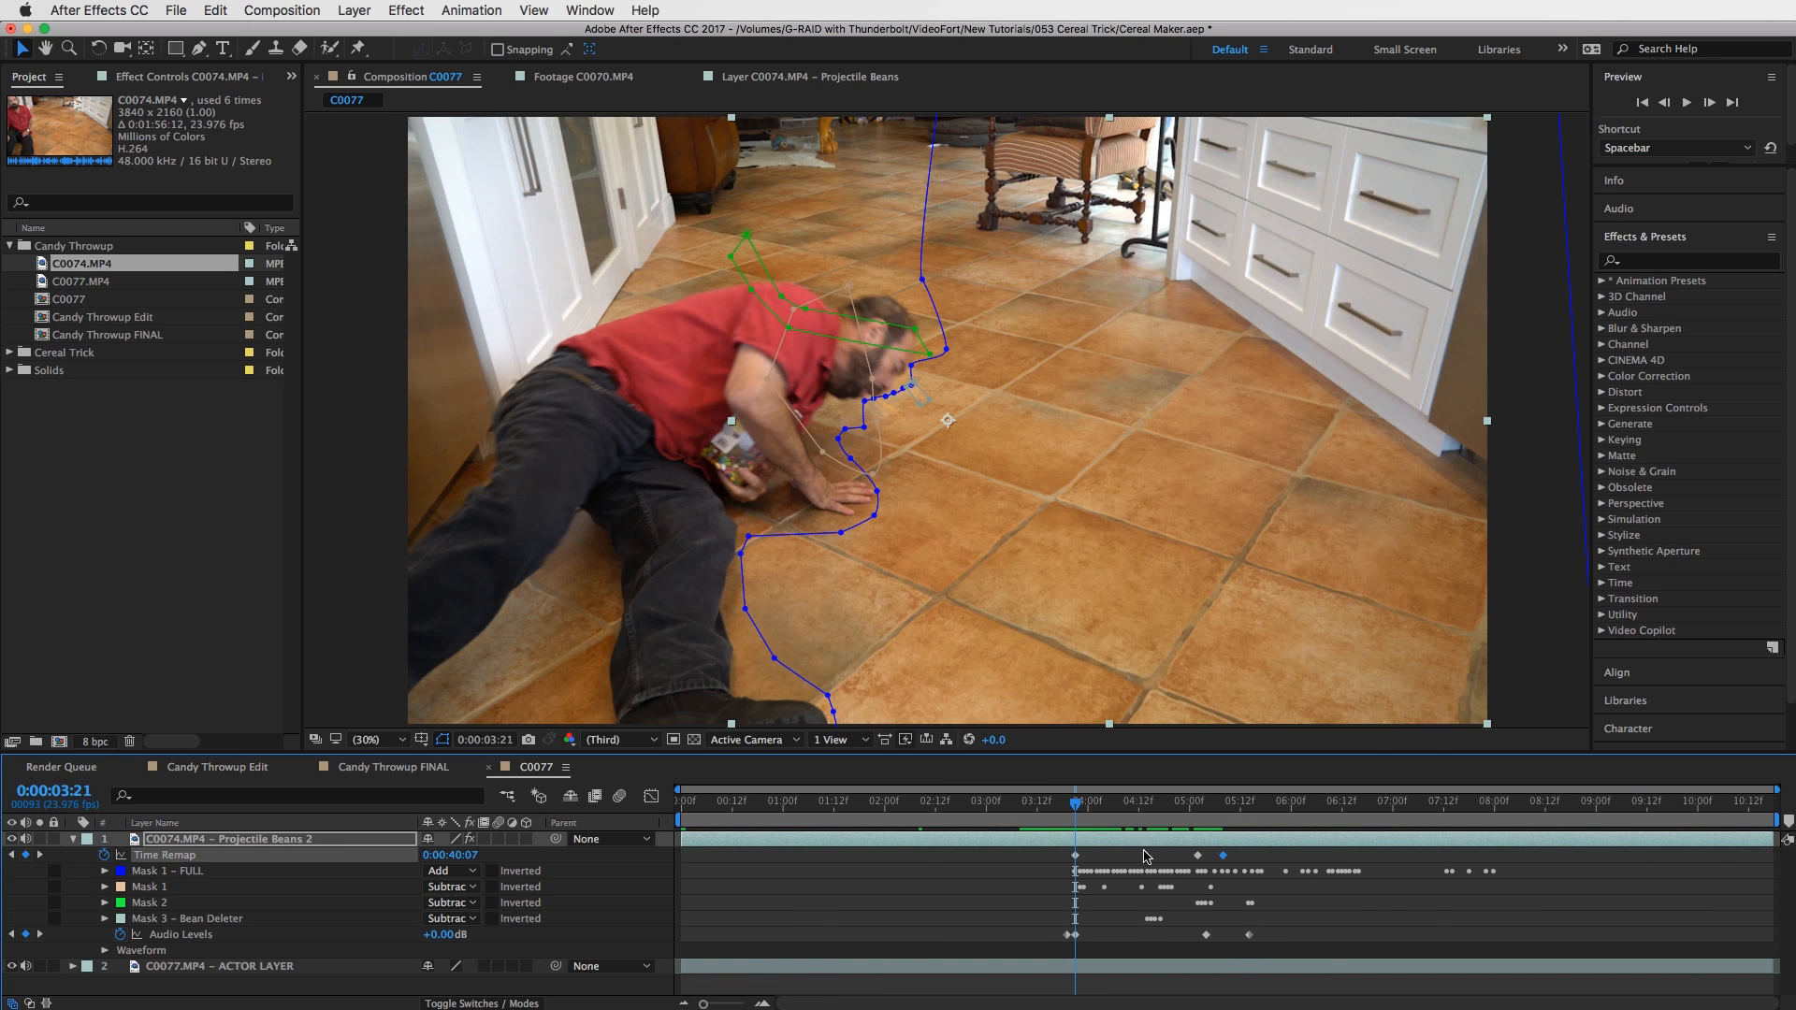
pyautogui.rightClick(1085, 844)
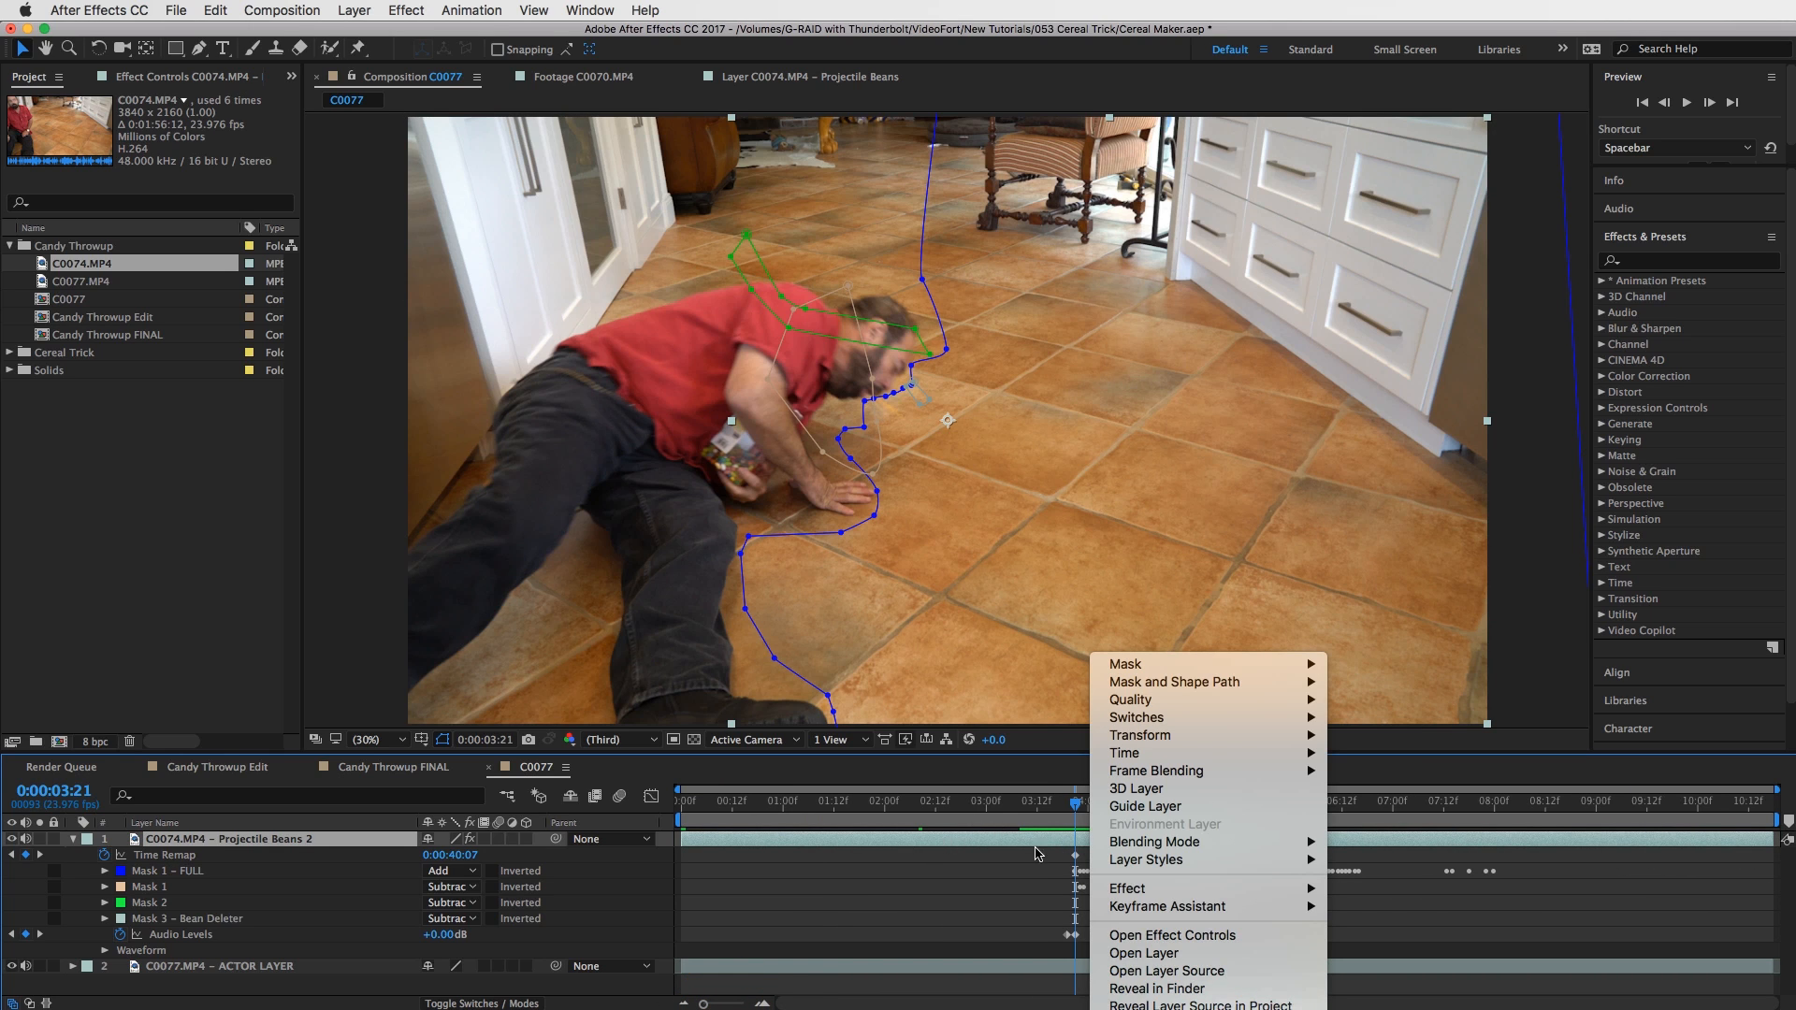
pyautogui.moveTo(1177, 754)
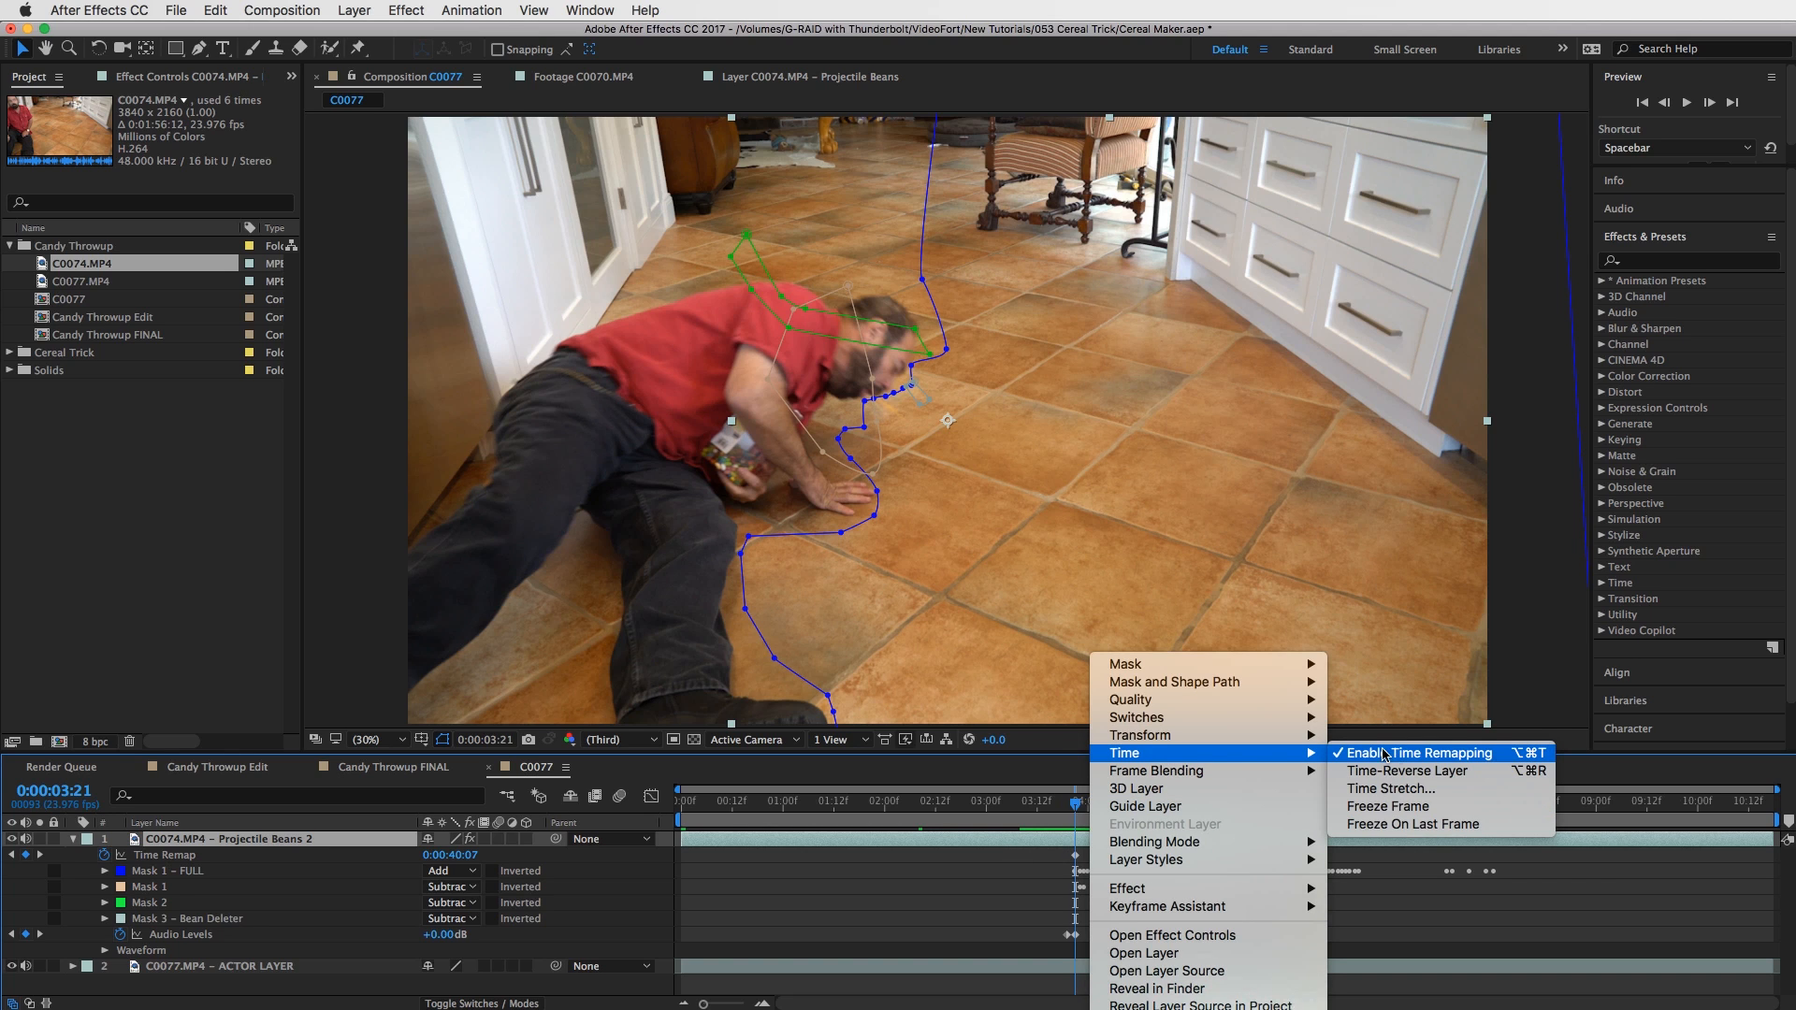
pyautogui.click(1625, 877)
# Add Time Remap keyframes to the Projectile Beans 2 layer at 0:00:09:08 and 0:00:10:08.
pyautogui.moveTo(1069, 802); pyautogui.dragTo(822, 808)
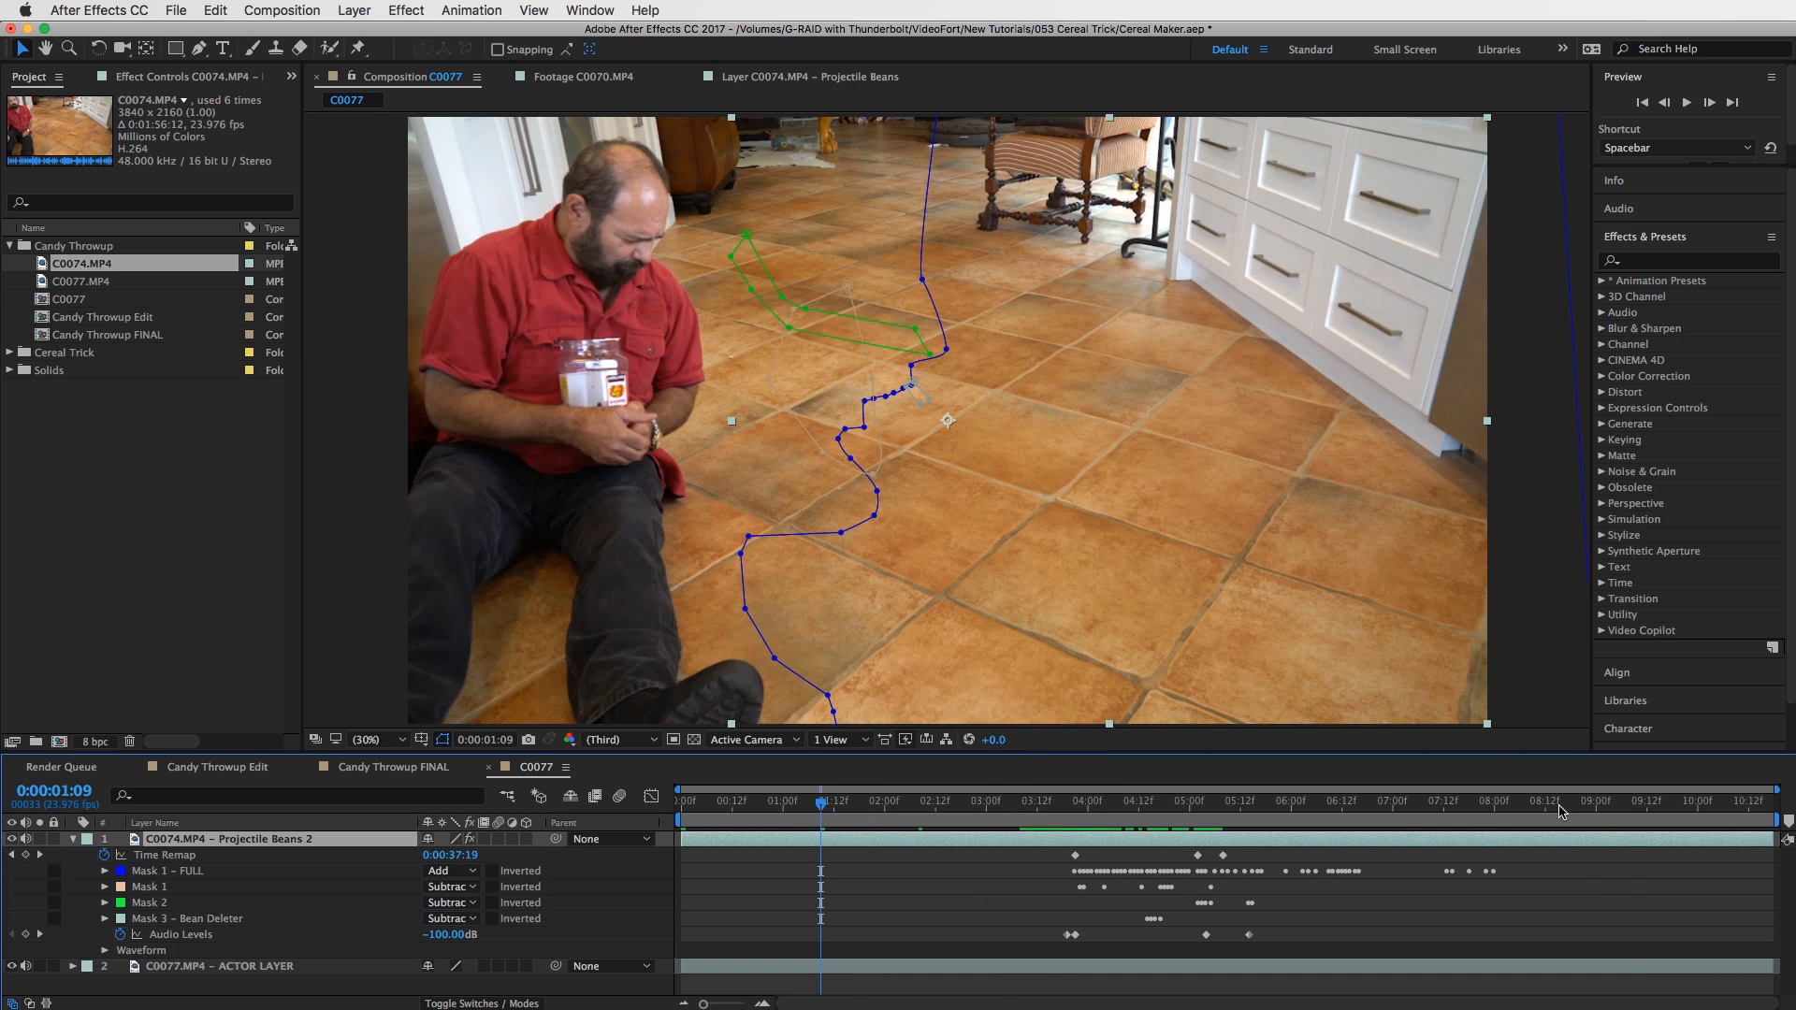
pyautogui.moveTo(1562, 802); pyautogui.dragTo(1630, 803)
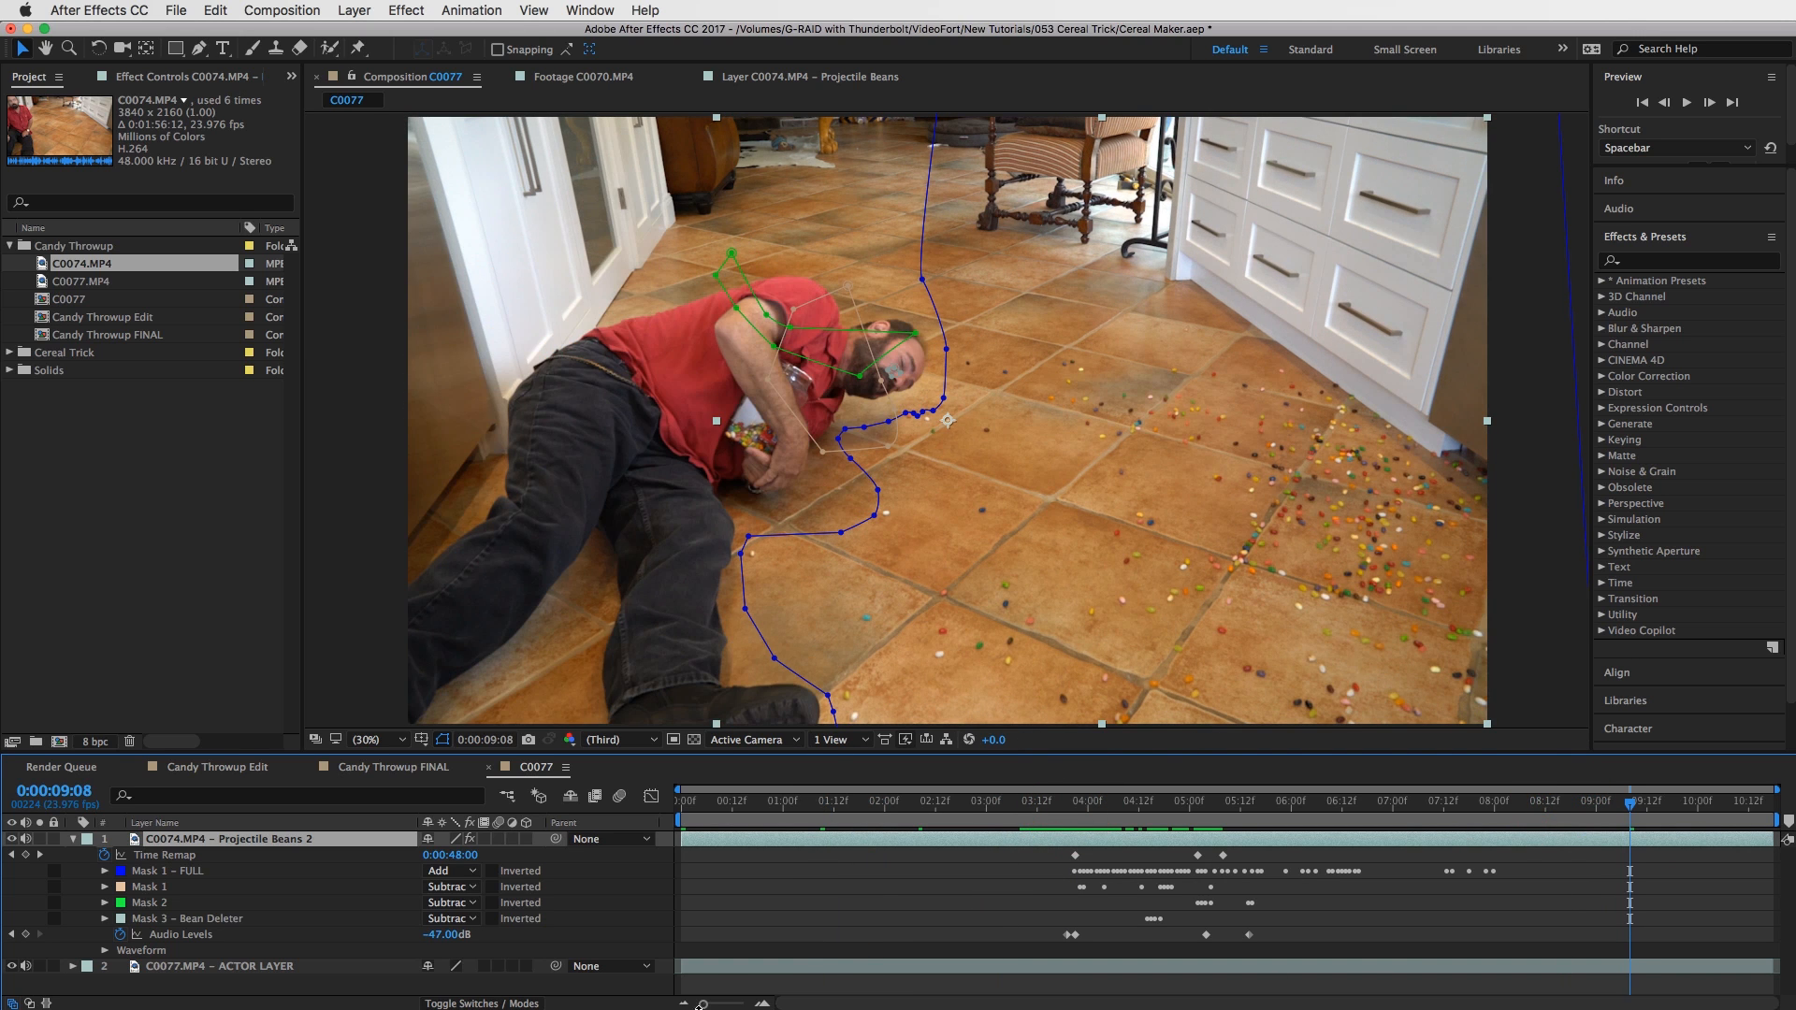
pyautogui.moveTo(705, 1004); pyautogui.dragTo(726, 1004)
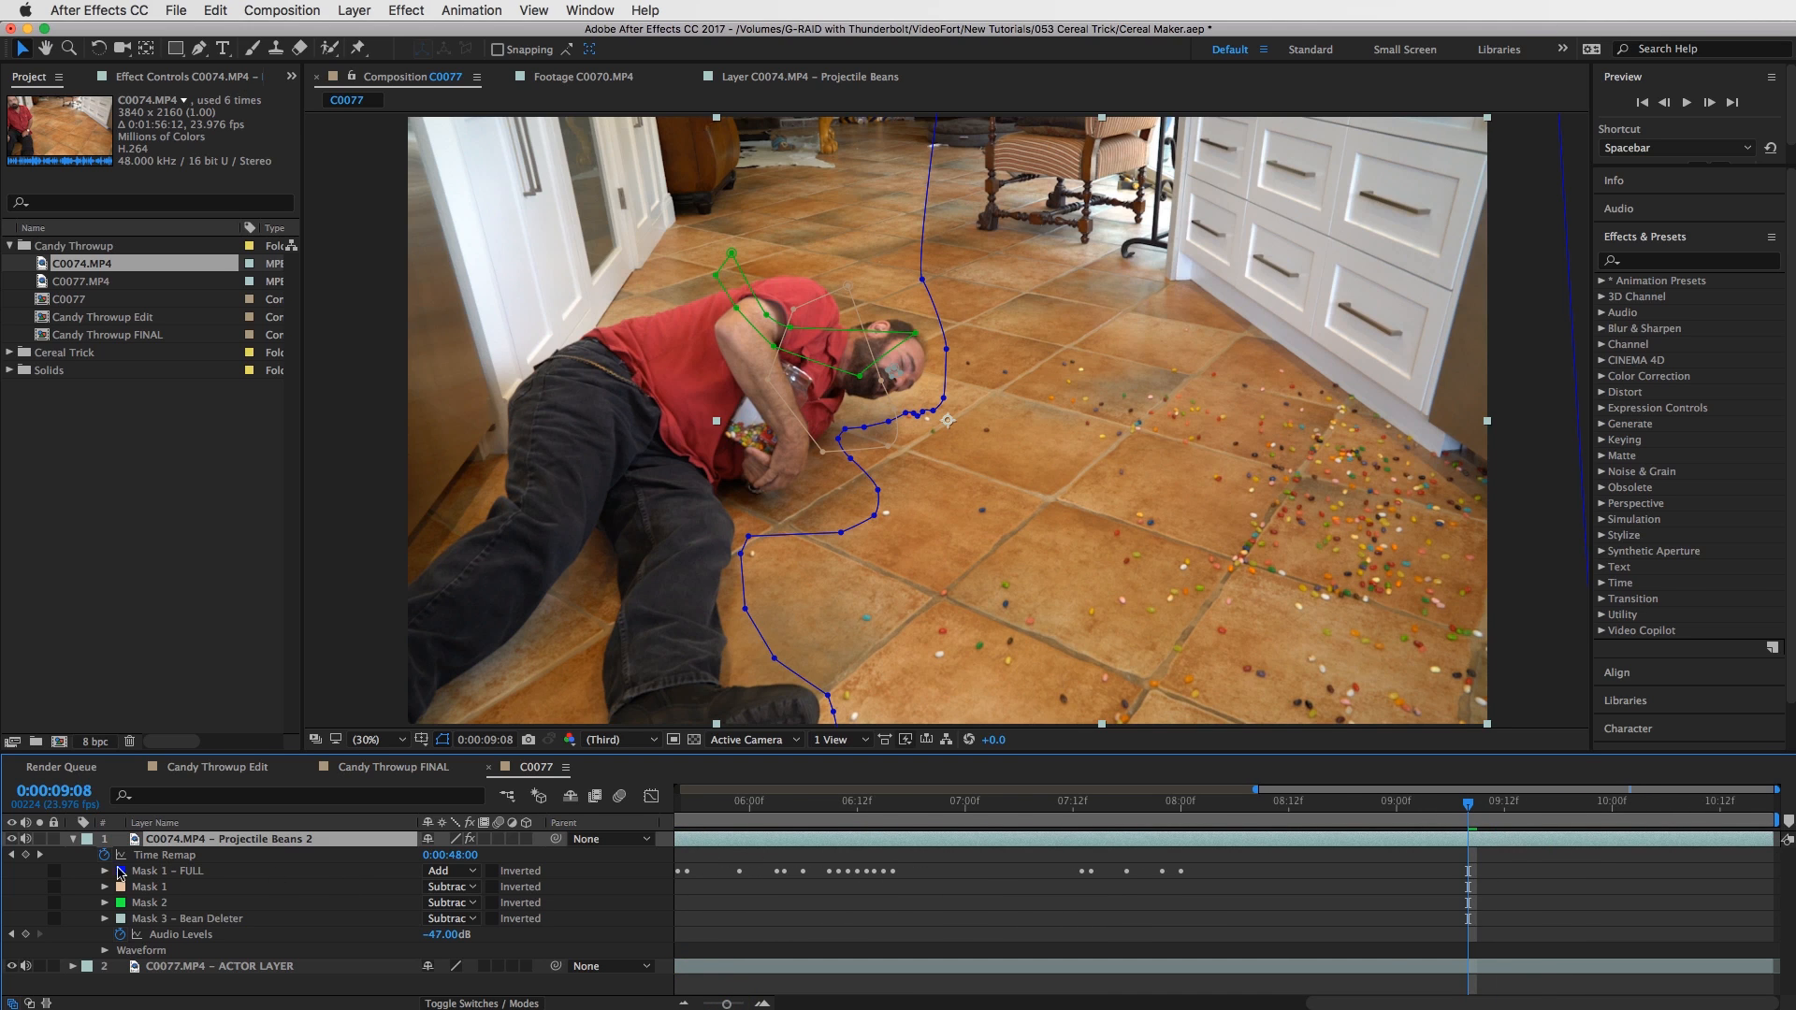
pyautogui.click(25, 855)
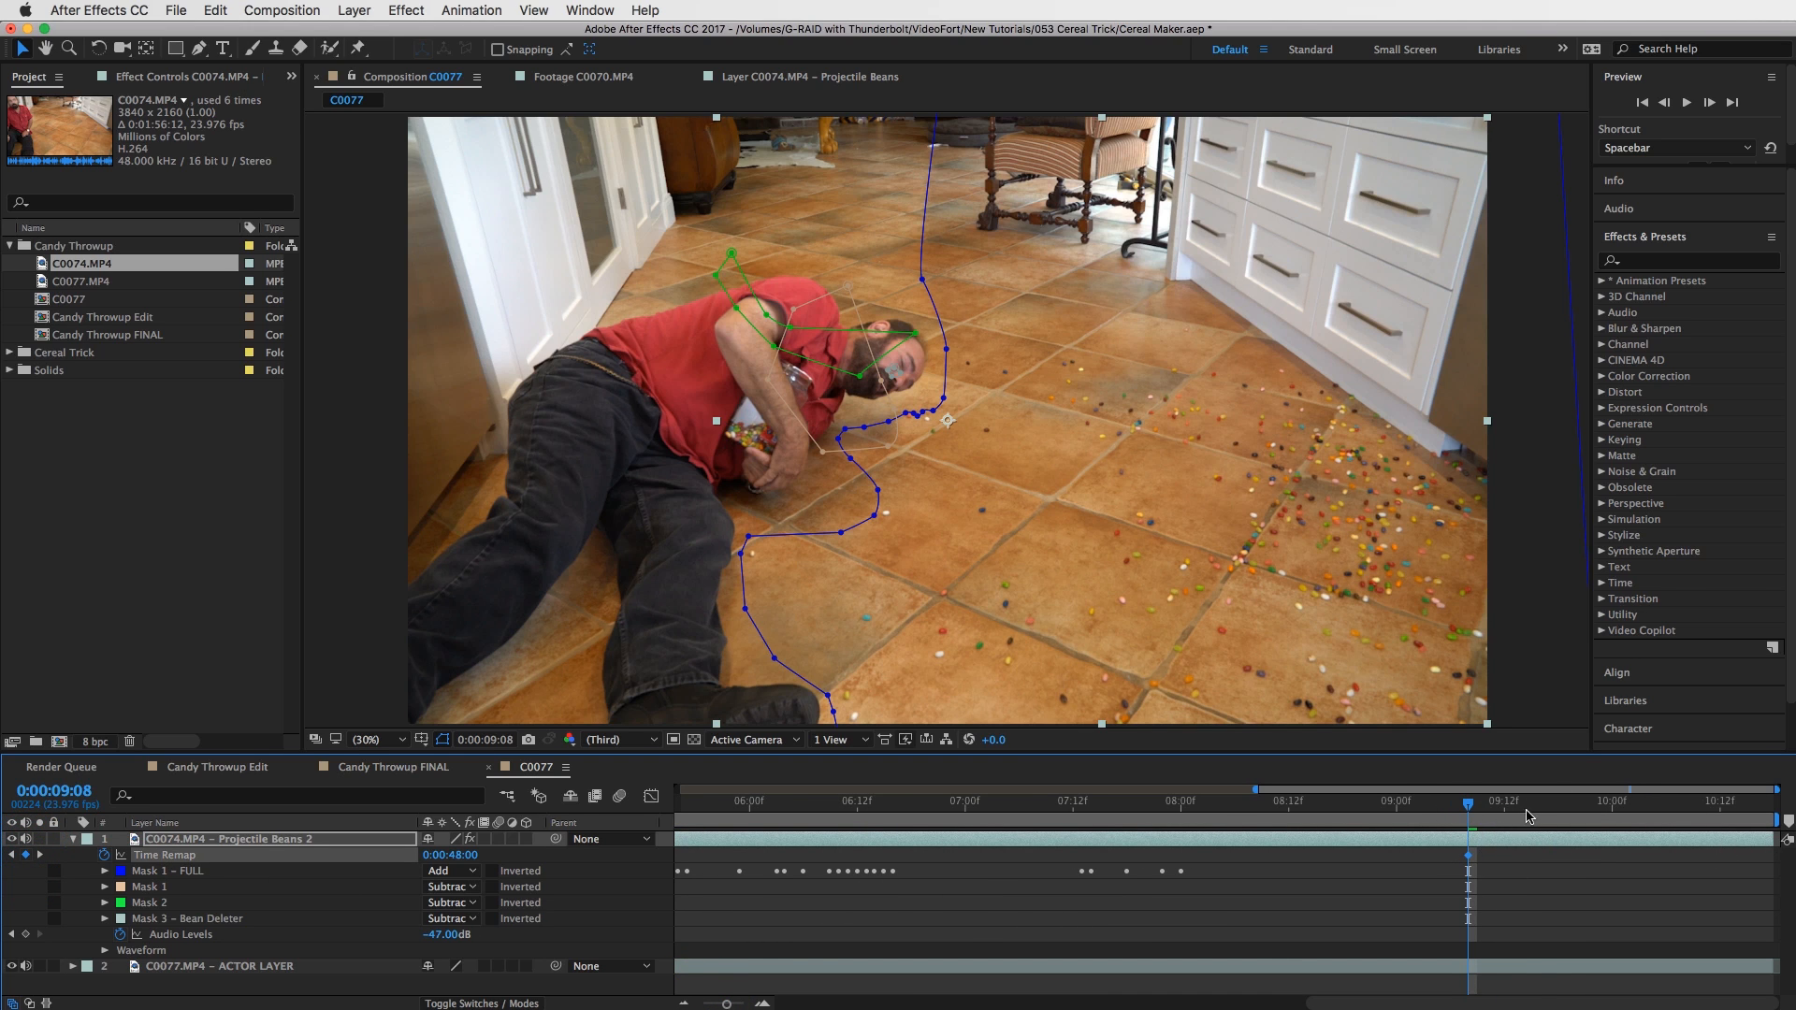
pyautogui.moveTo(1657, 802); pyautogui.dragTo(1684, 802)
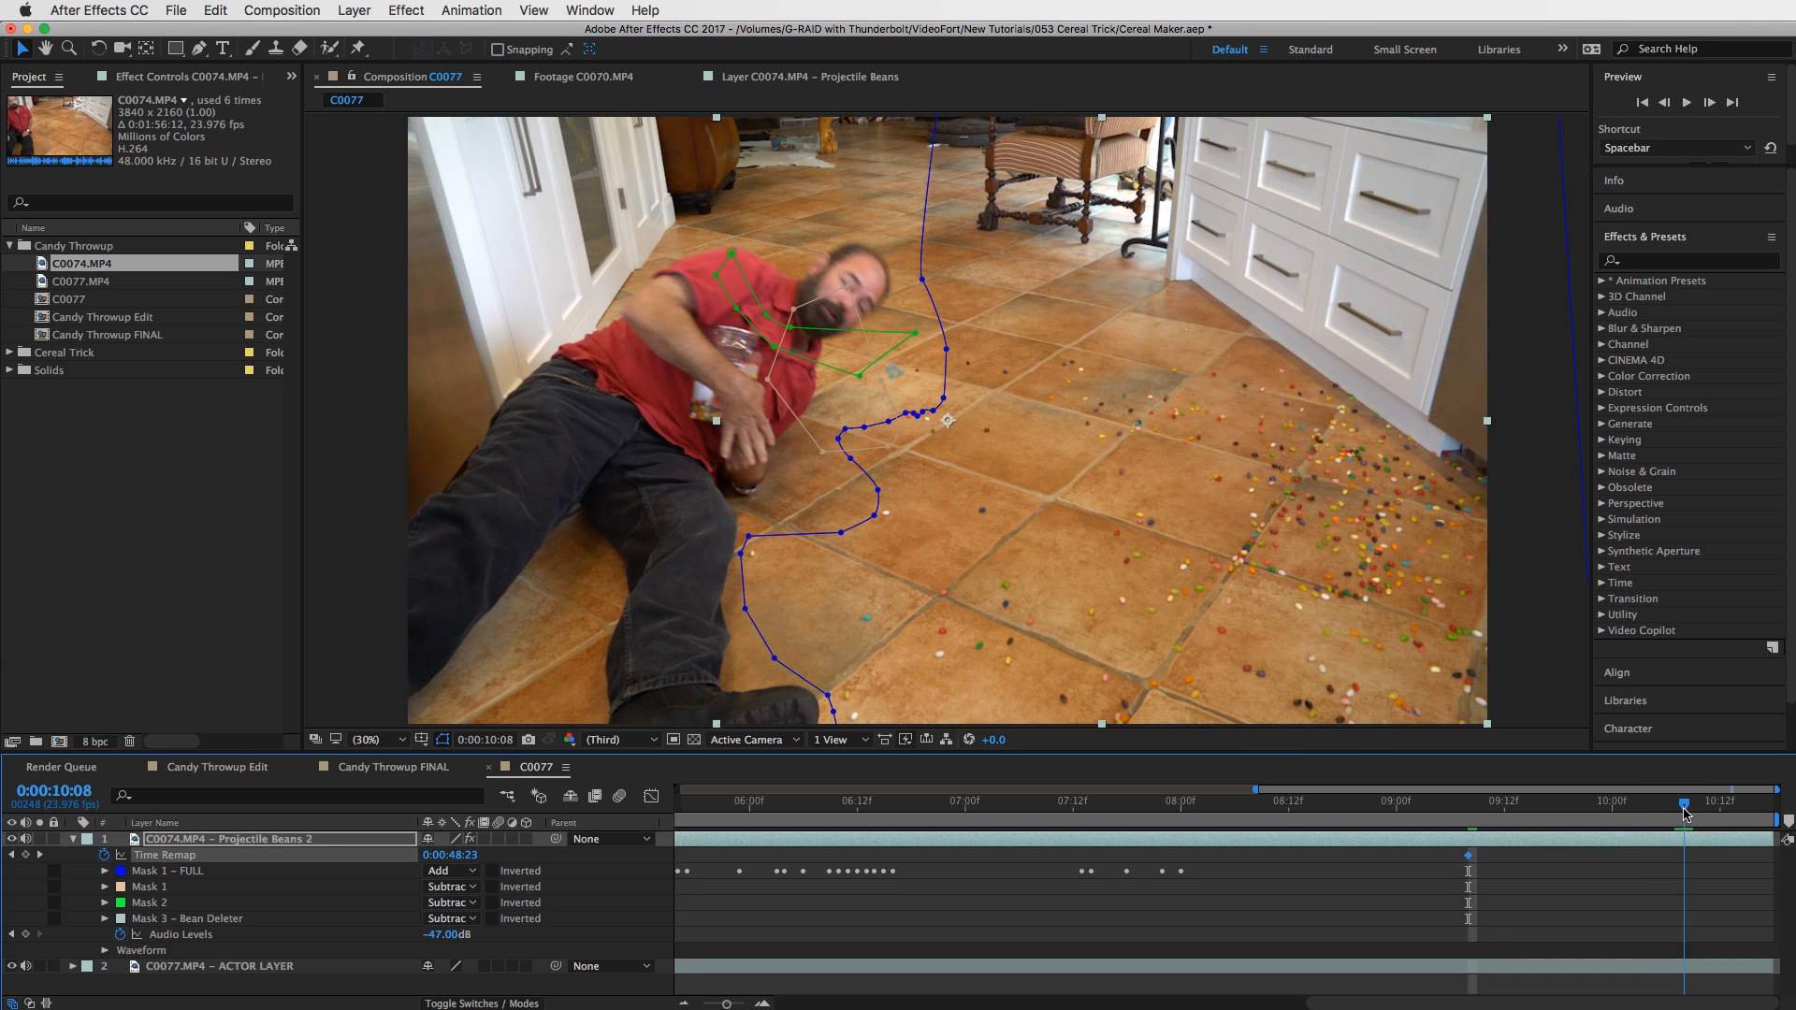
pyautogui.click(25, 855)
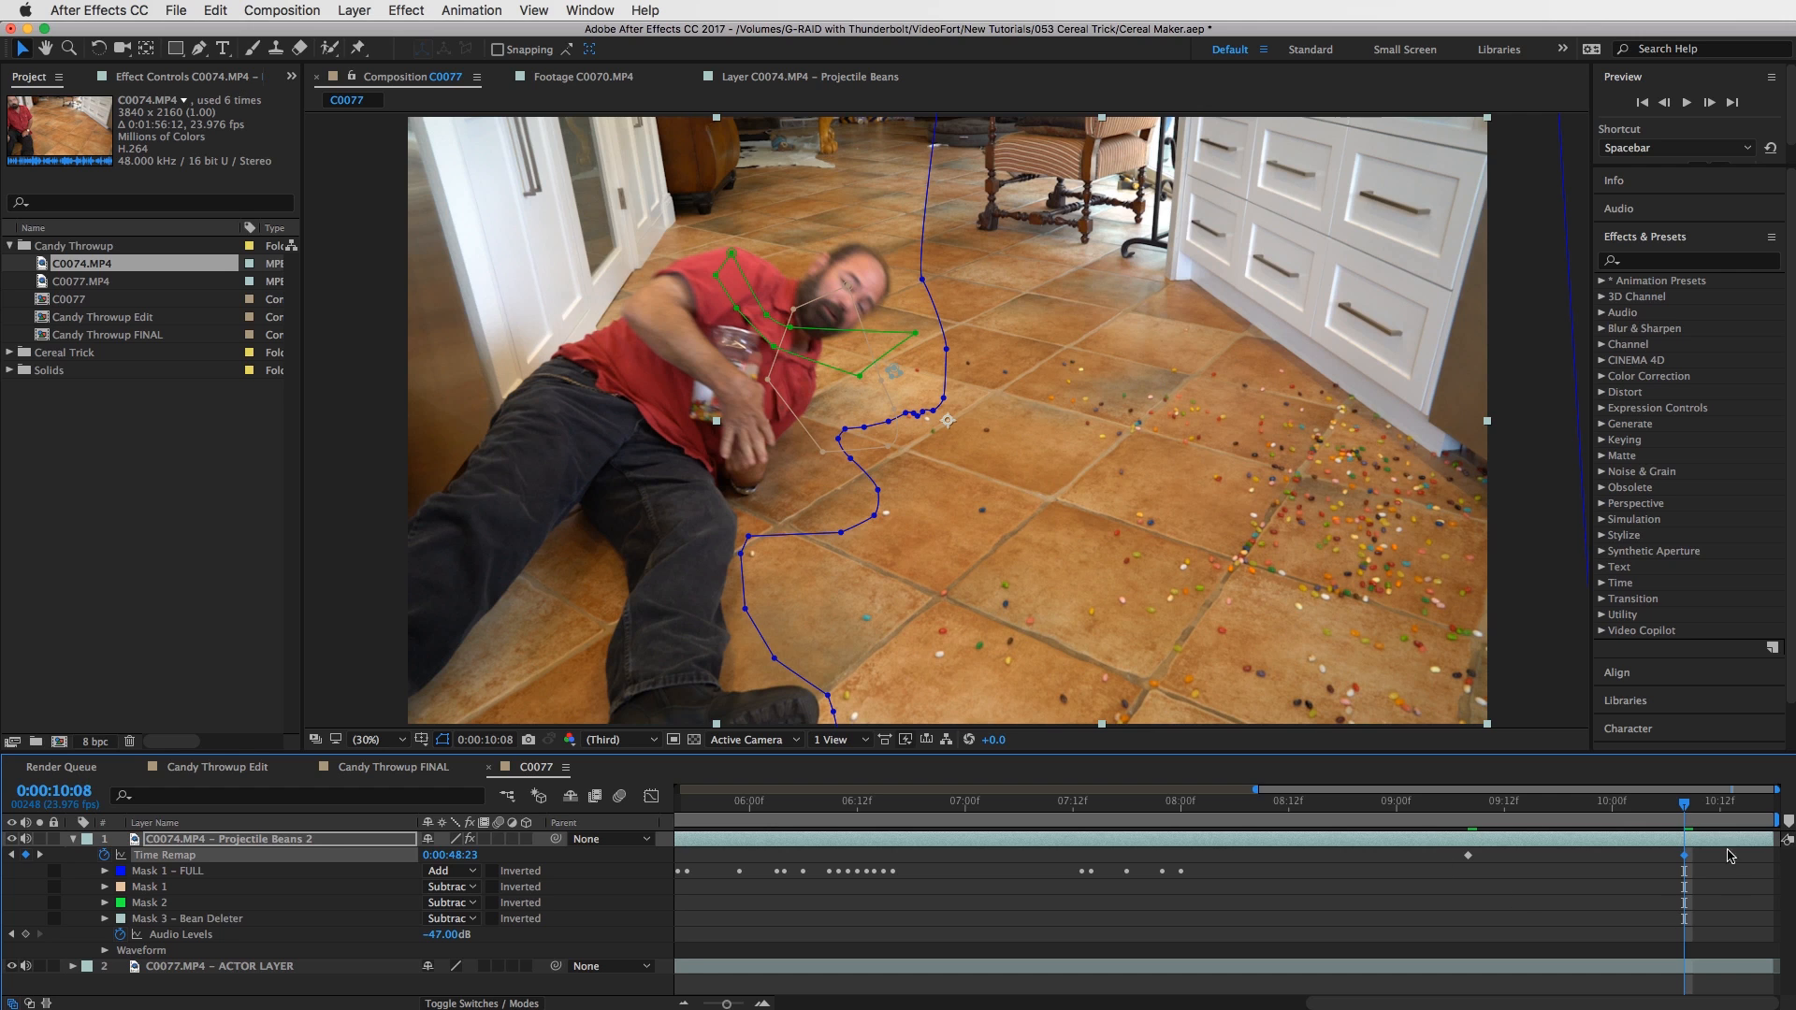
# Shift the Time Remap keyframe at 0:00:10:08 earlier and back, and delete it together with the one at 0:00:09:08.
pyautogui.moveTo(1685, 857); pyautogui.dragTo(1540, 855)
pyautogui.moveTo(1540, 855); pyautogui.dragTo(1684, 860)
pyautogui.click(1468, 855)
pyautogui.press('Delete')
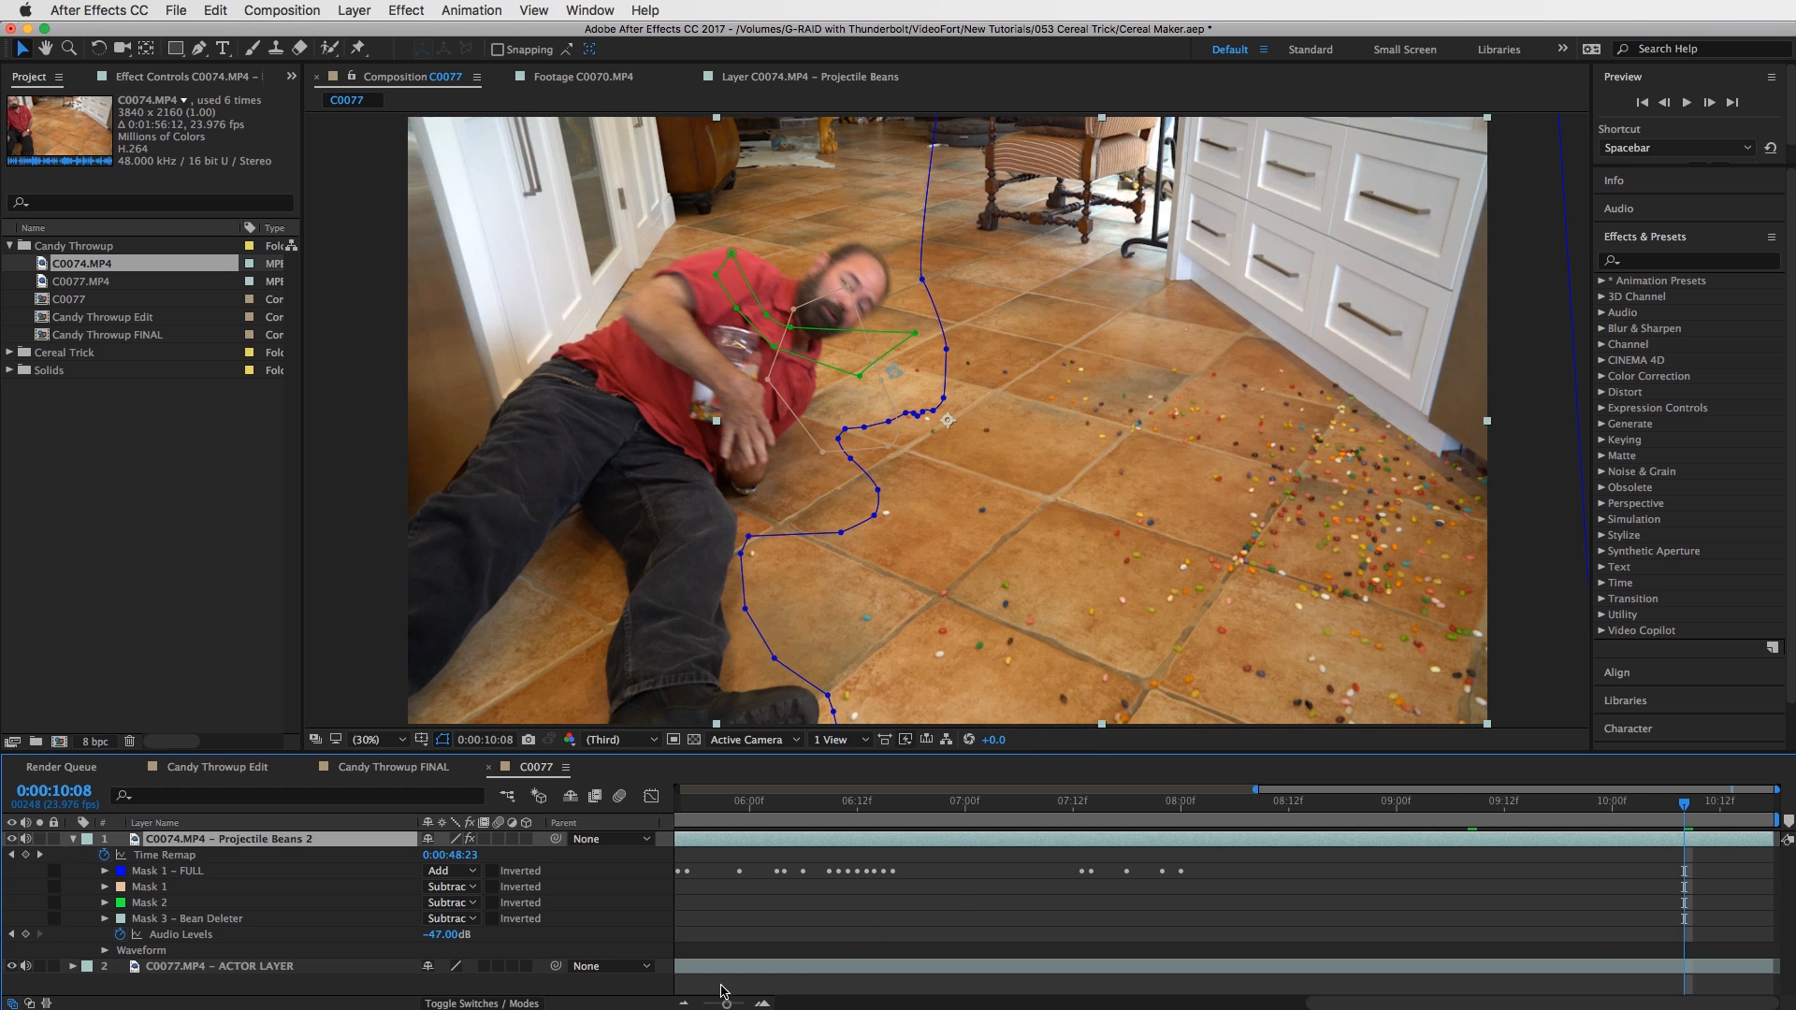
# Preview the time-remapped bean burst around 0:00:04:00 and return to 0:00:03:21.
pyautogui.moveTo(723, 1004); pyautogui.dragTo(708, 1004)
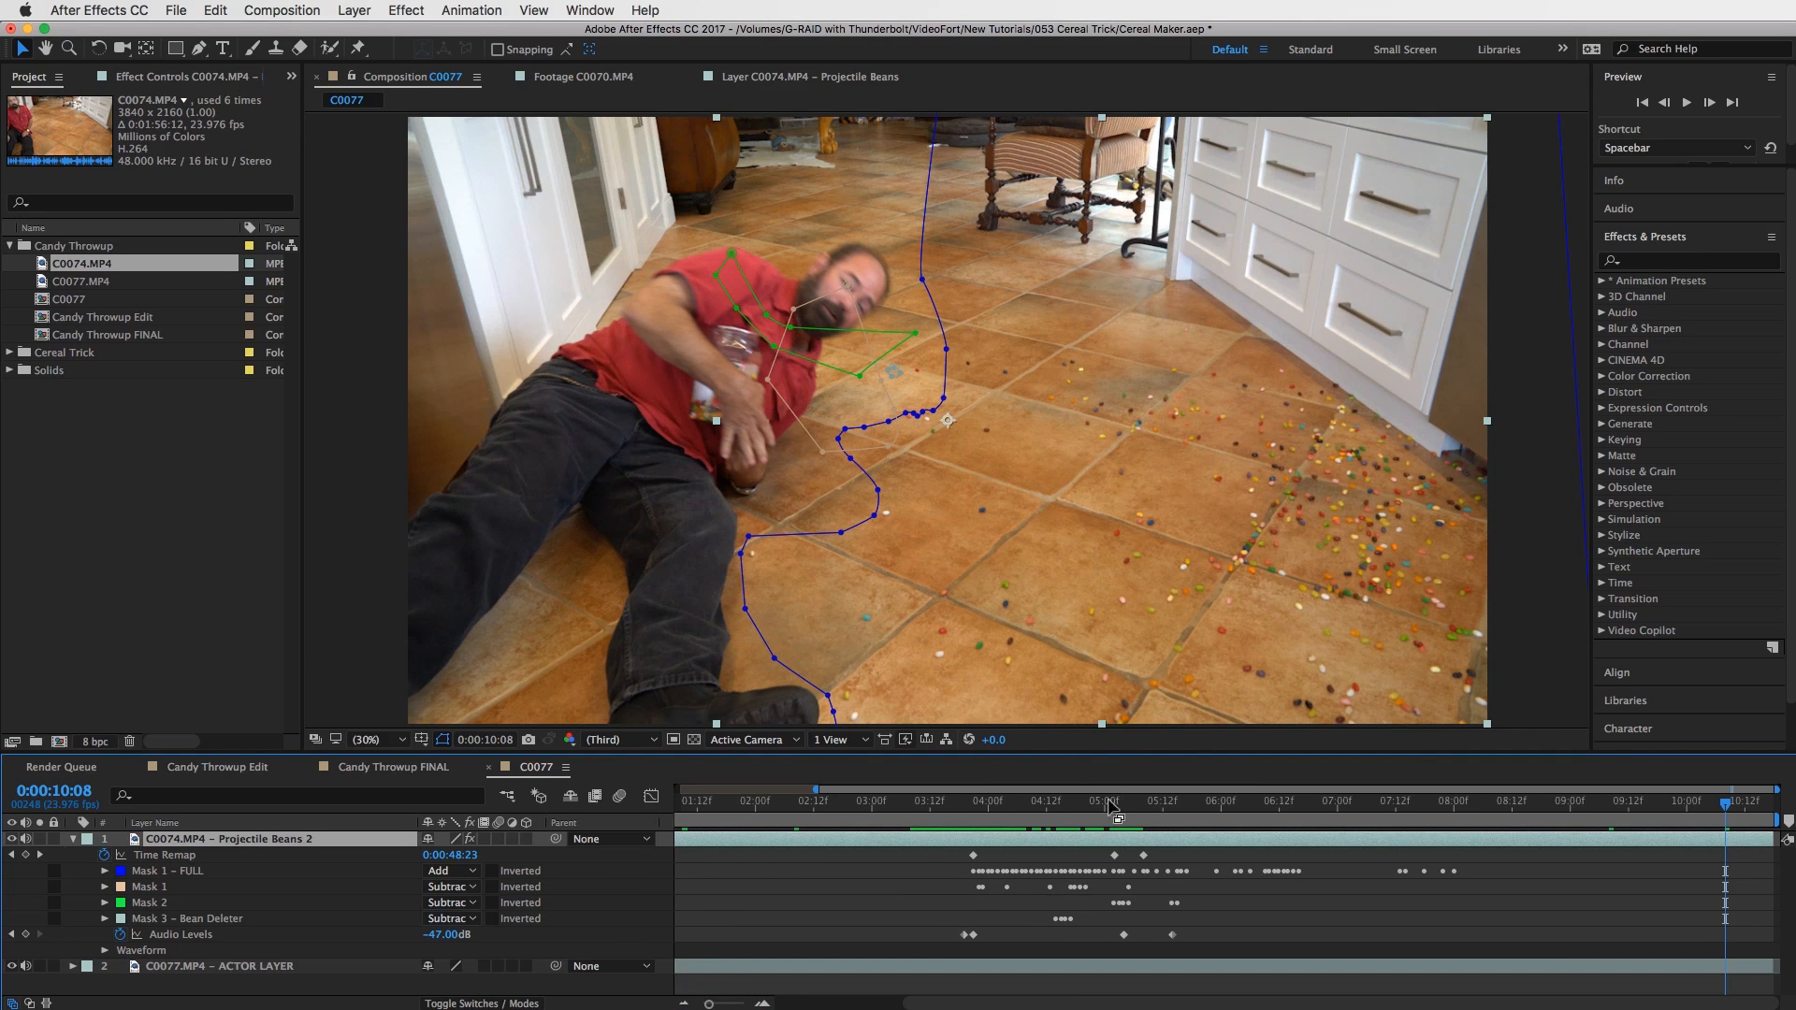
pyautogui.moveTo(1064, 801); pyautogui.dragTo(970, 820)
pyautogui.press('space')
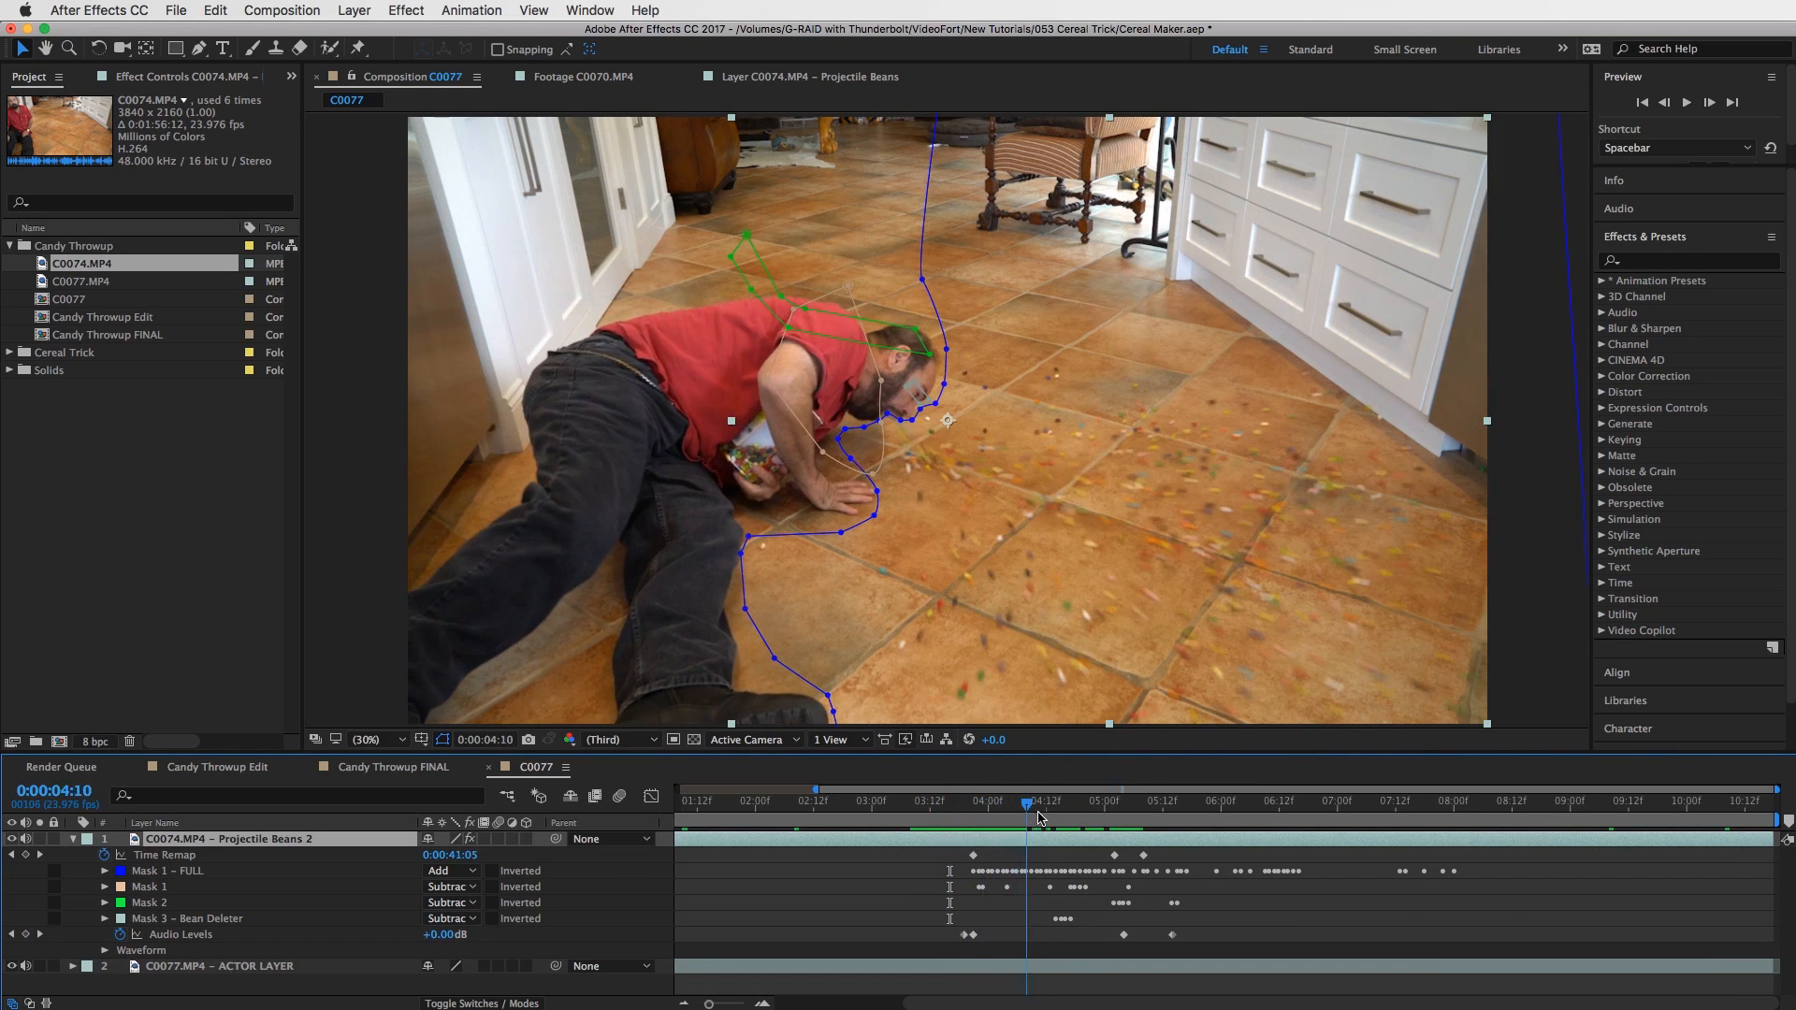
pyautogui.moveTo(1072, 803); pyautogui.dragTo(983, 800)
# Duplicate the Projectile Beans 2 layer and rename the copy EXTRA BEAN VOMIT.
pyautogui.click(1235, 900)
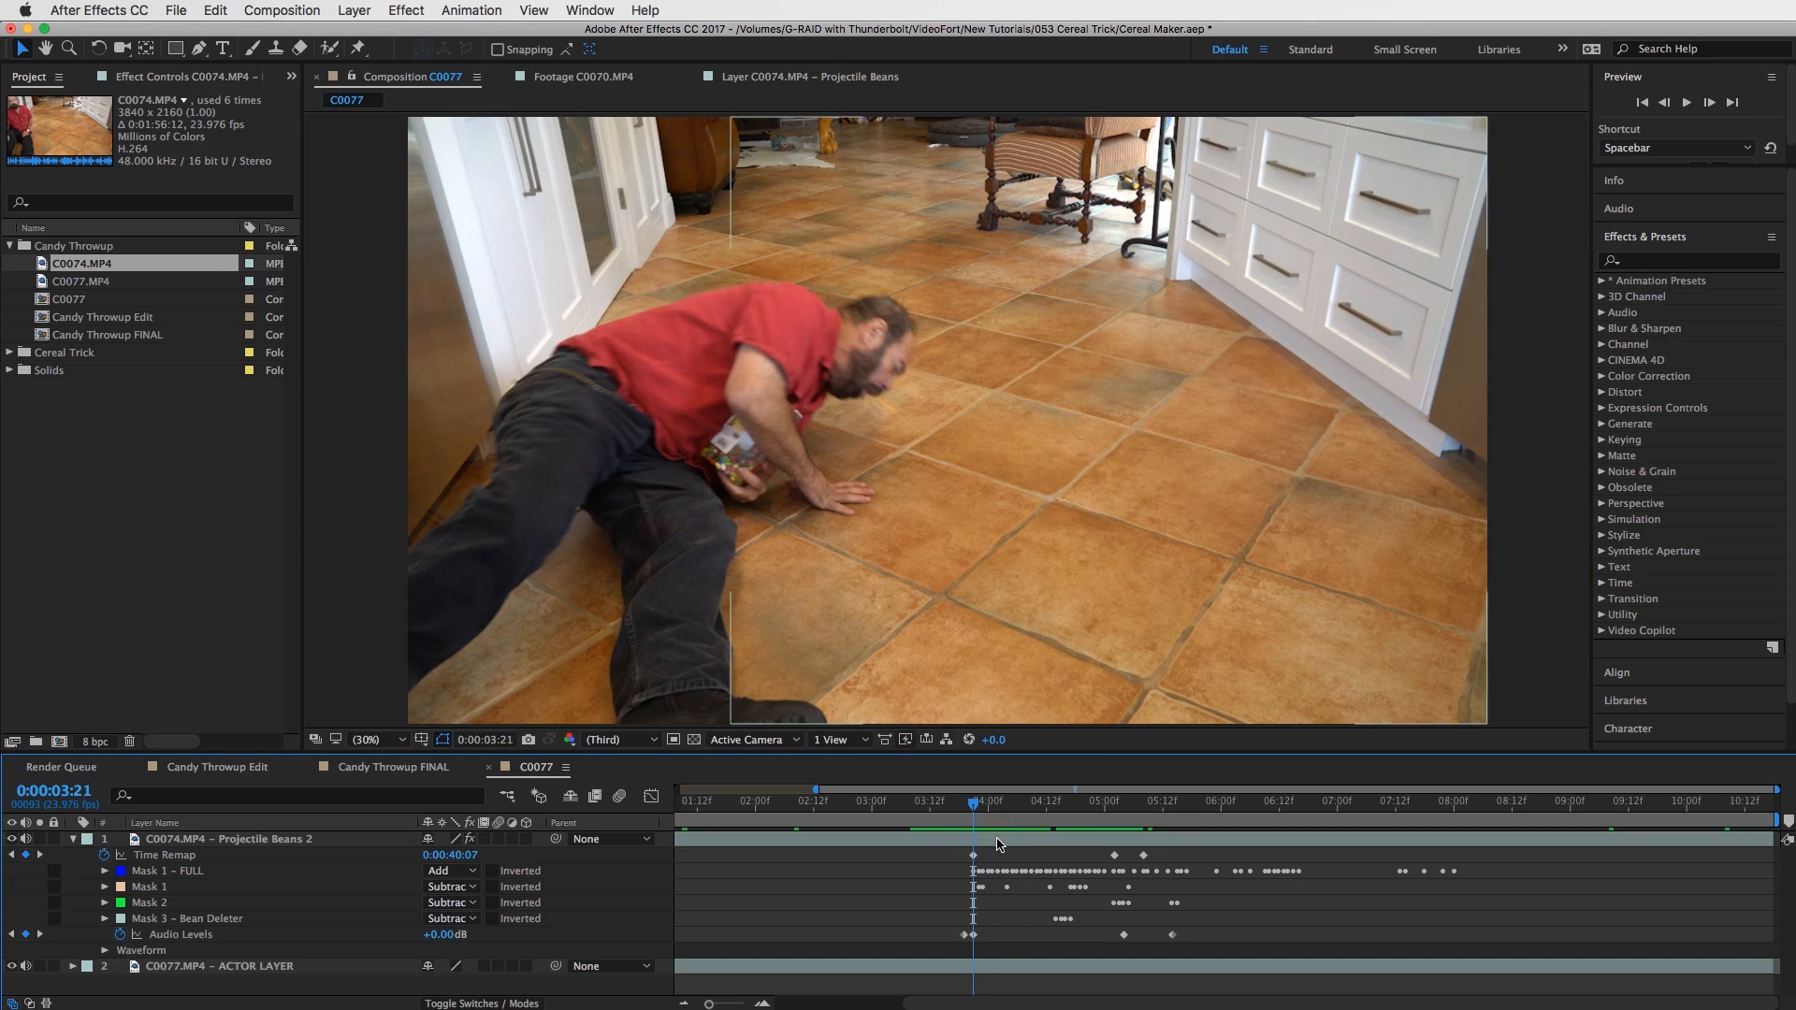
pyautogui.click(993, 839)
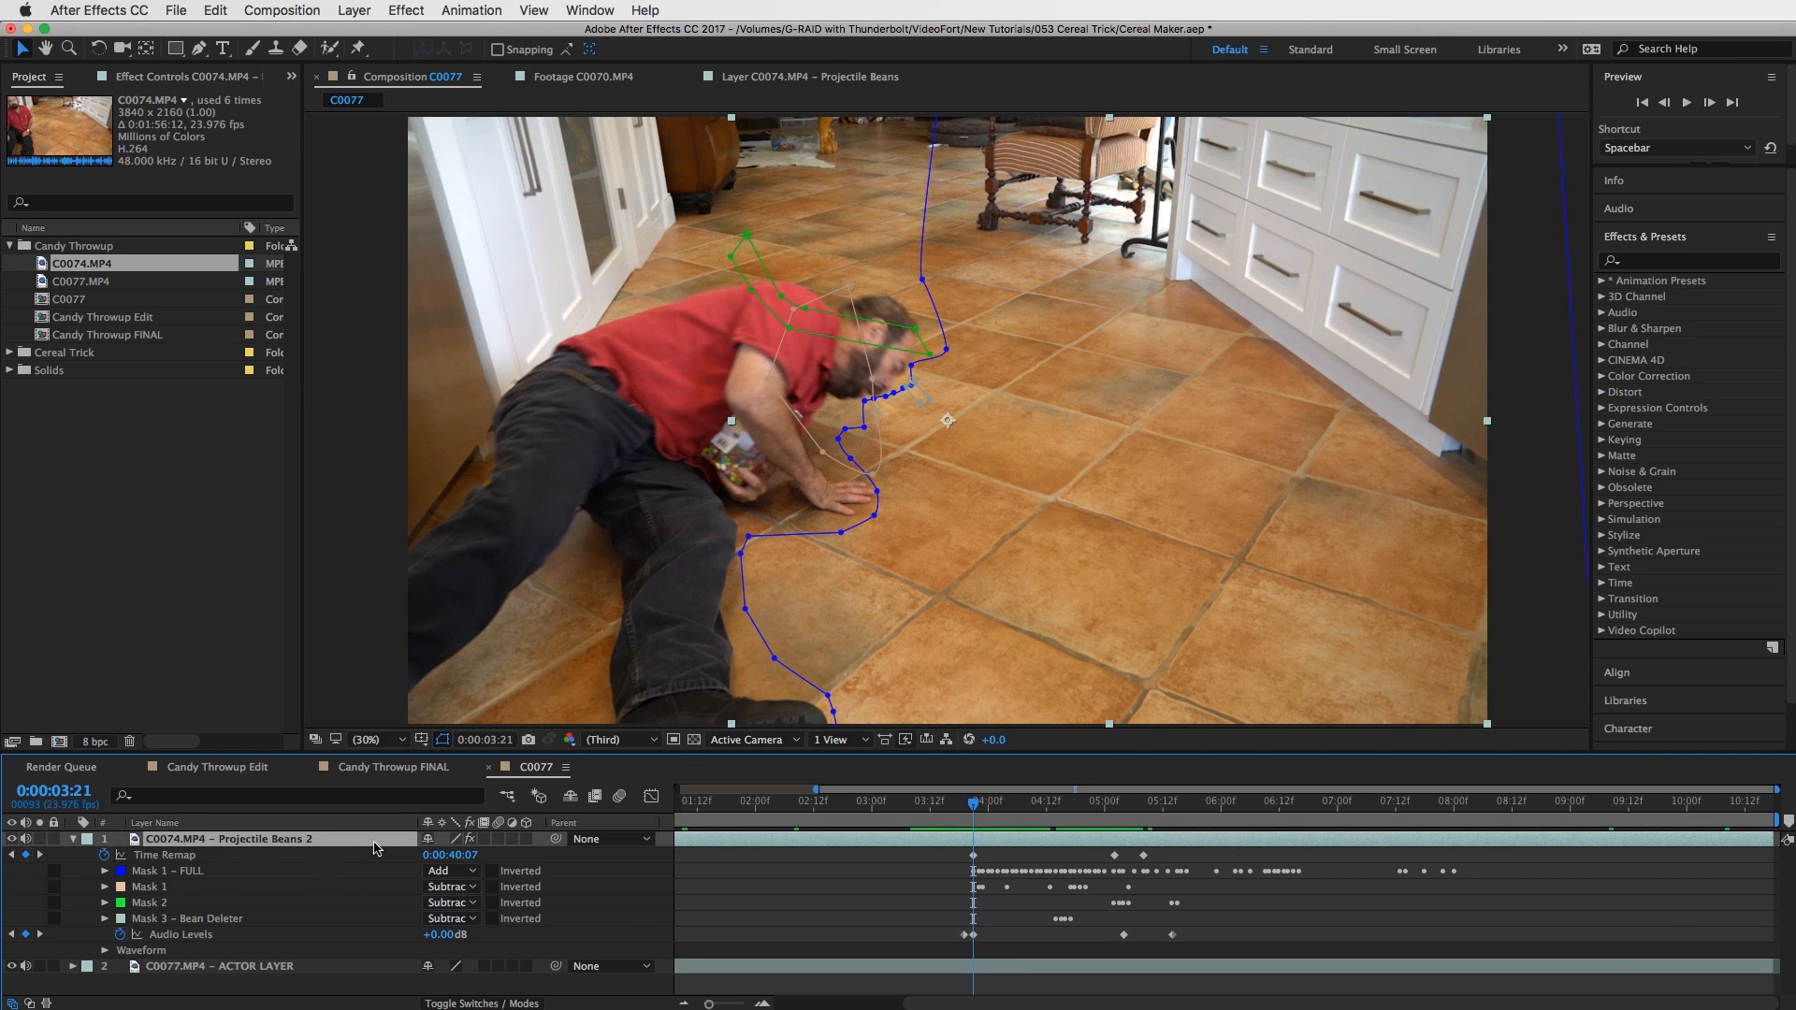
pyautogui.press('super+d')
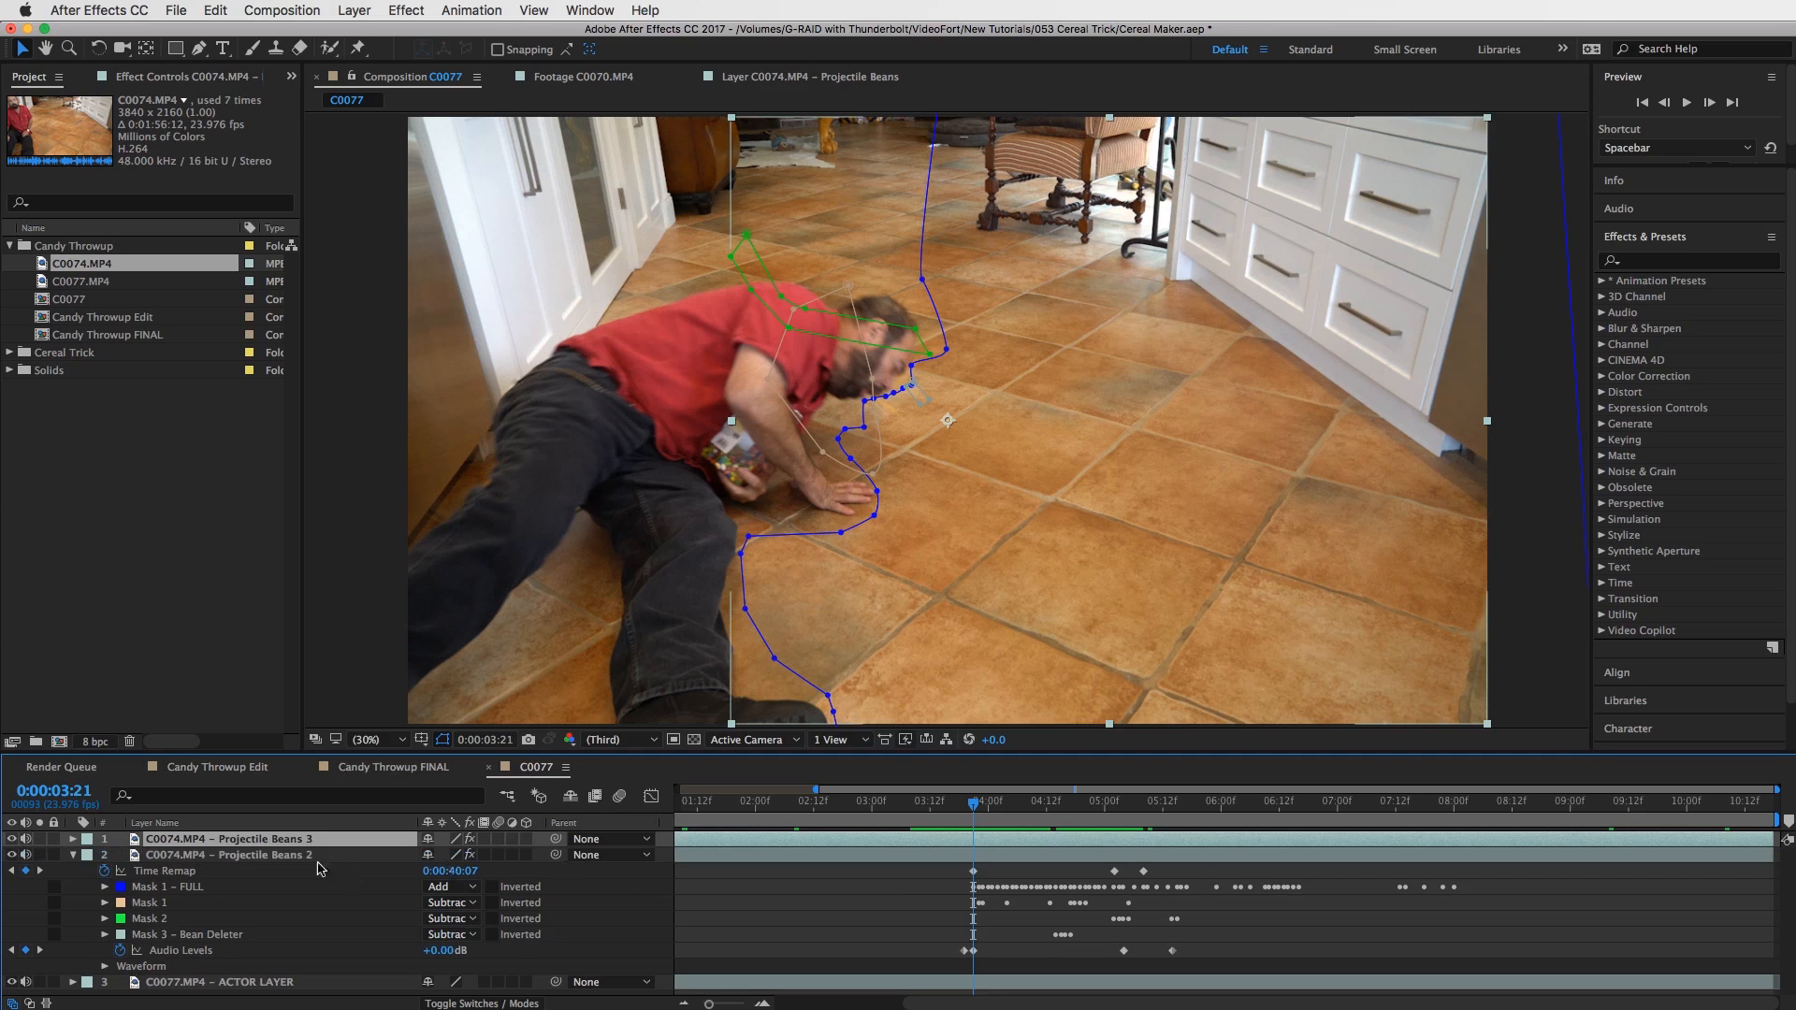
pyautogui.click(297, 843)
pyautogui.press('Return')
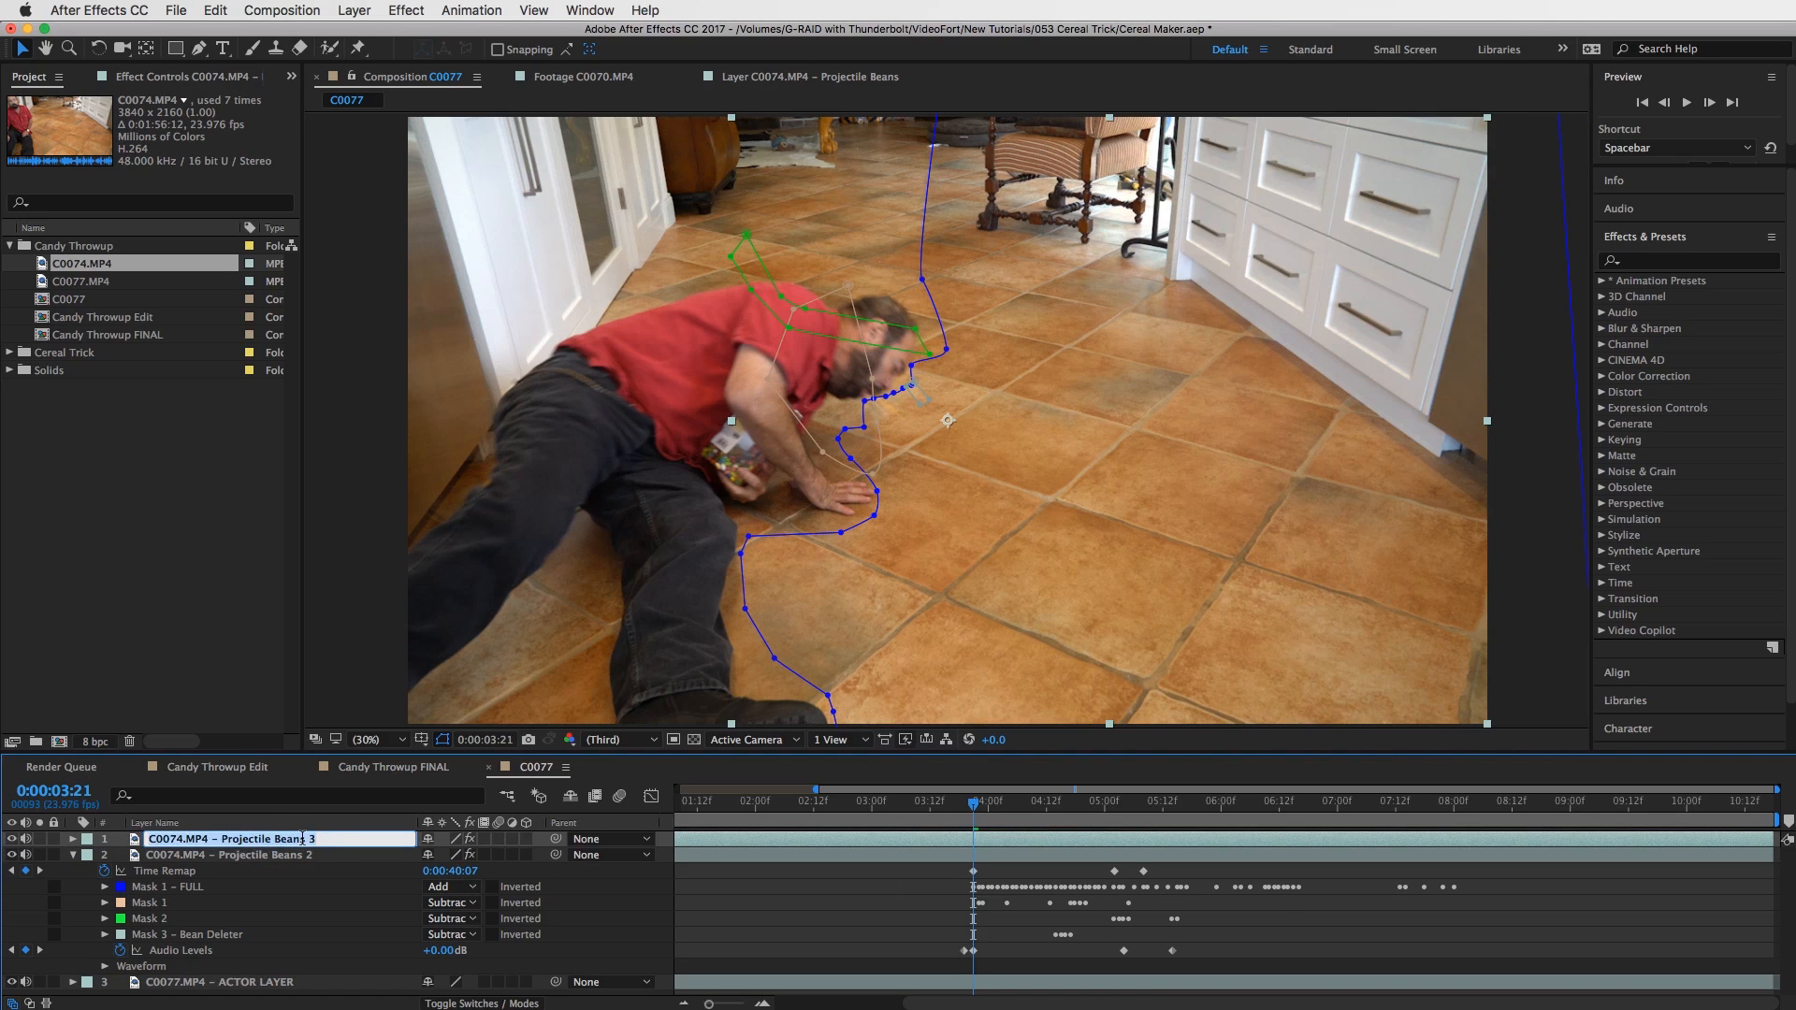
pyautogui.write('EXTRA BEAN ')
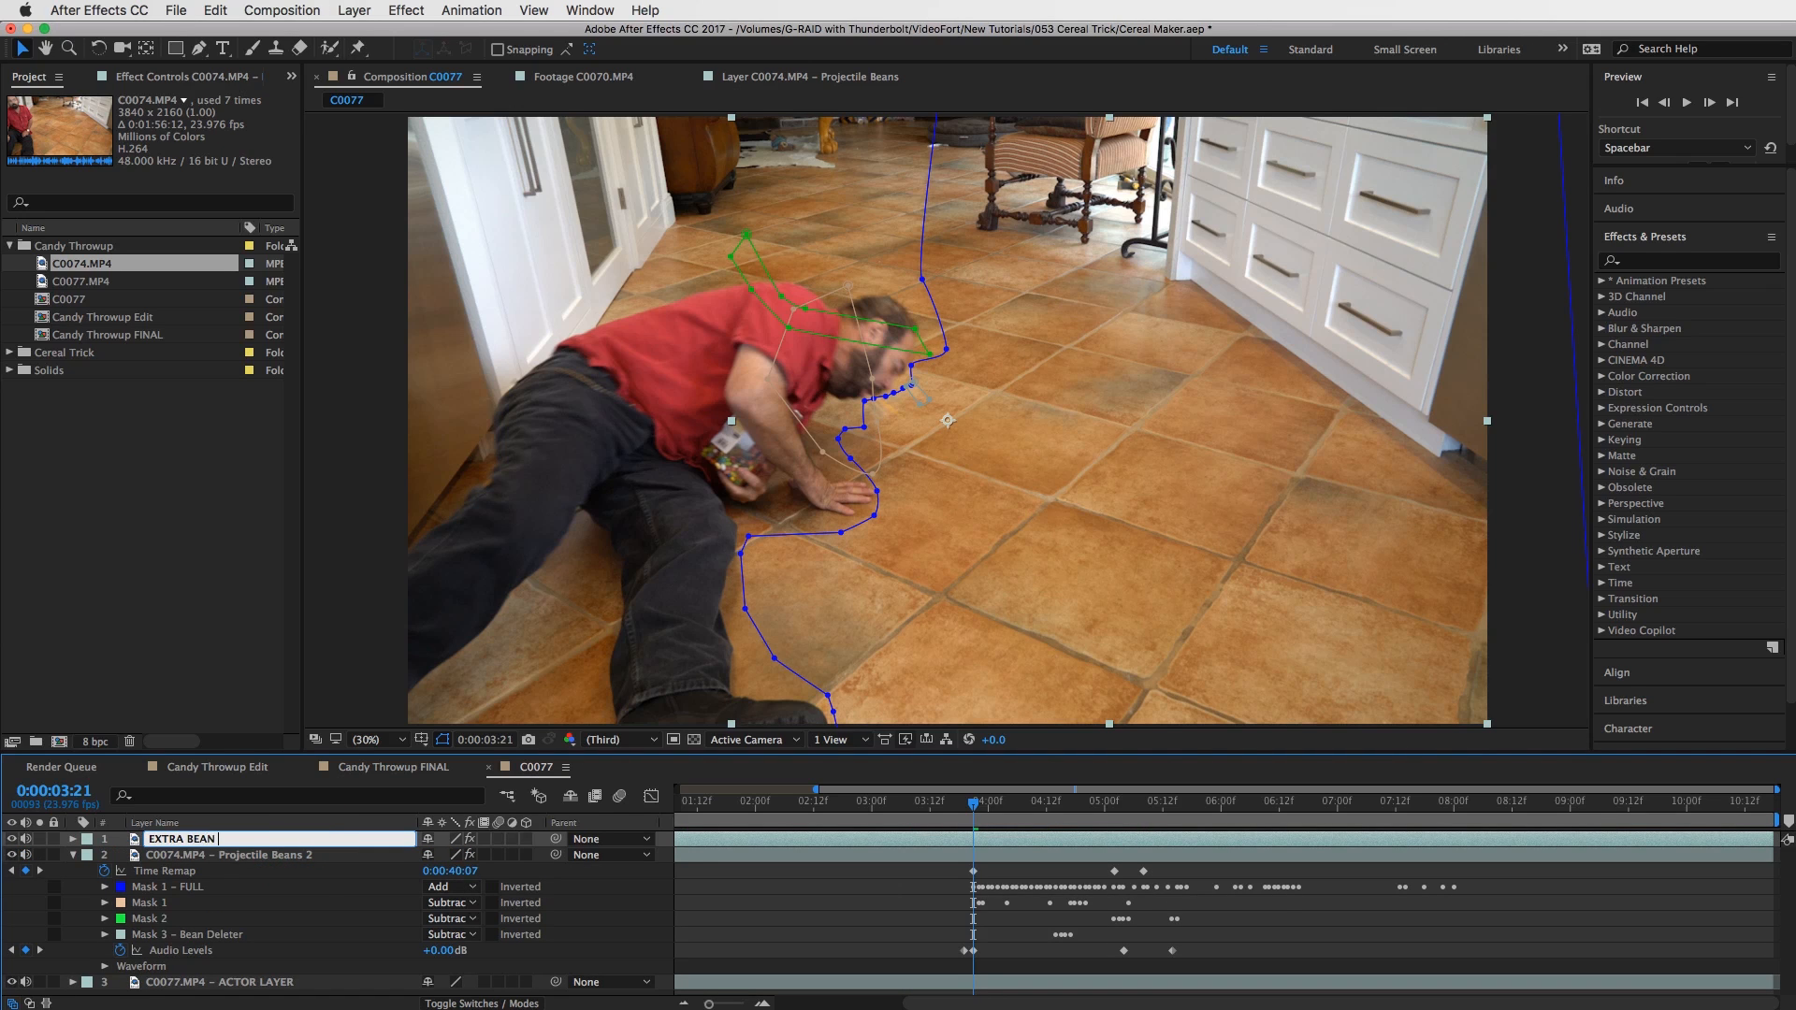
pyautogui.write('VOMIT')
pyautogui.press('Return')
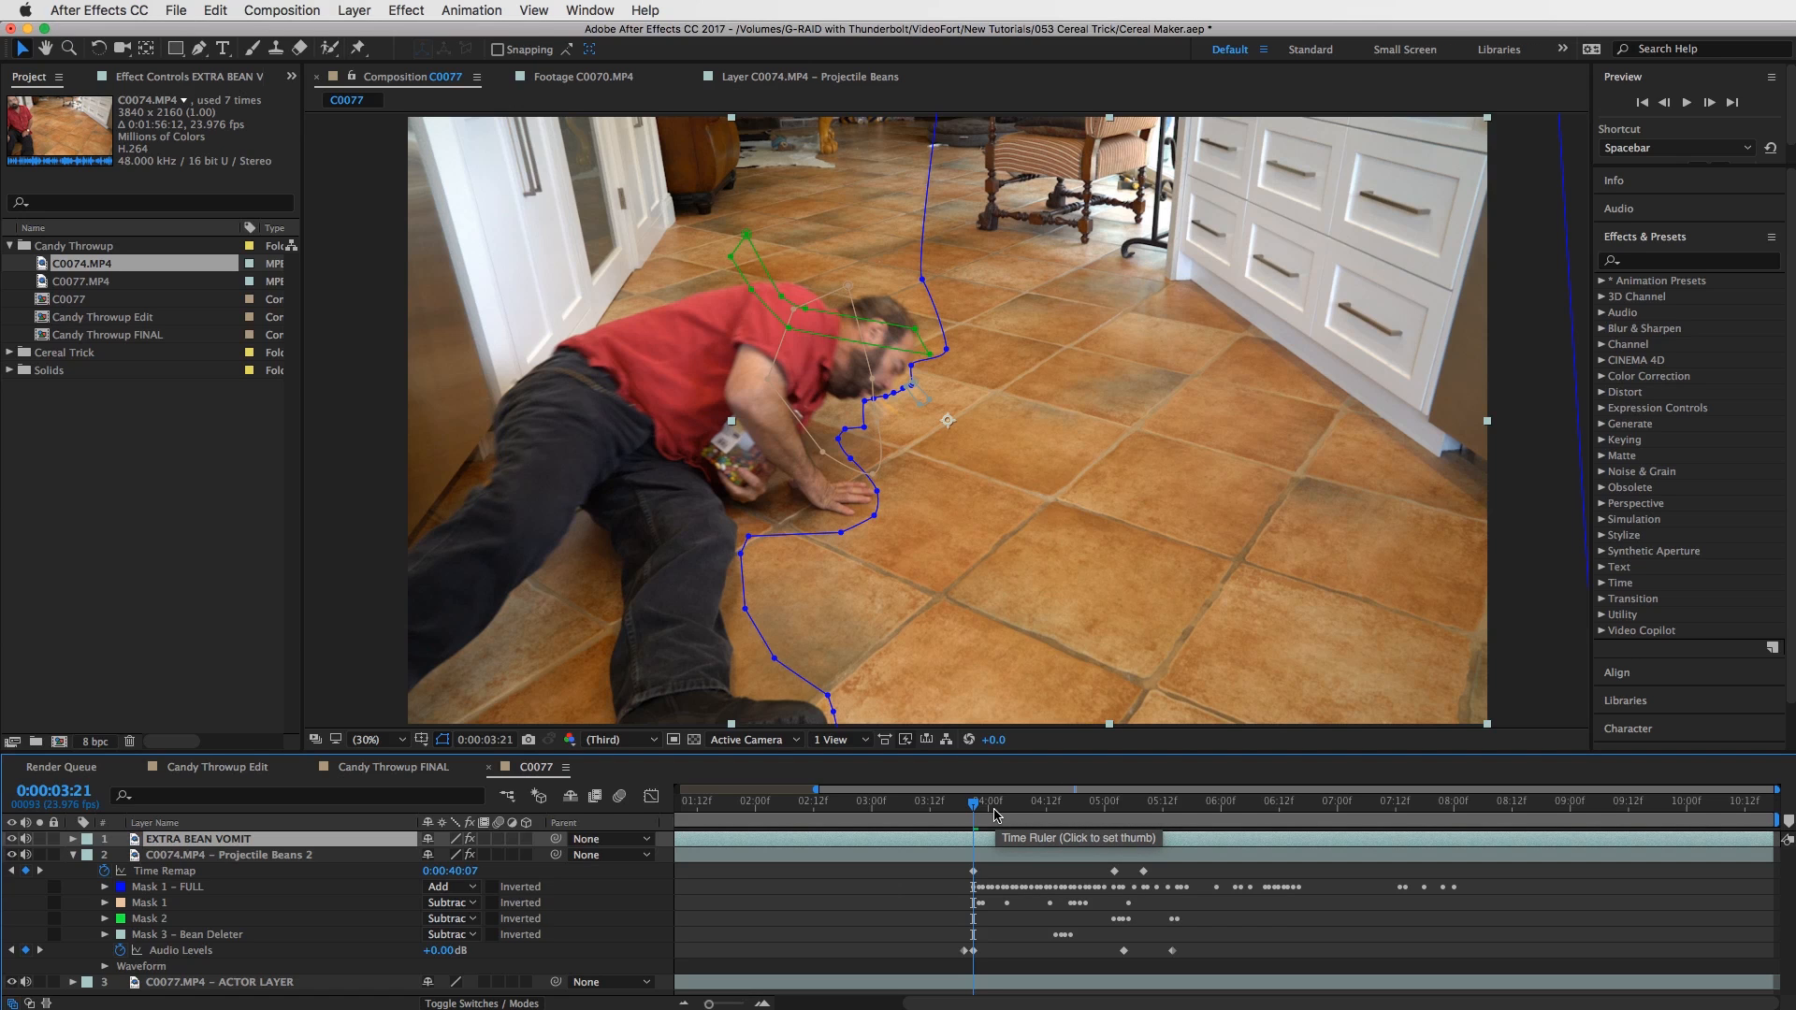
# Trim the EXTRA BEAN VOMIT layer to start at 0:00:03:21 and end at 0:00:04:00.
pyautogui.hotkey('alt', '[')
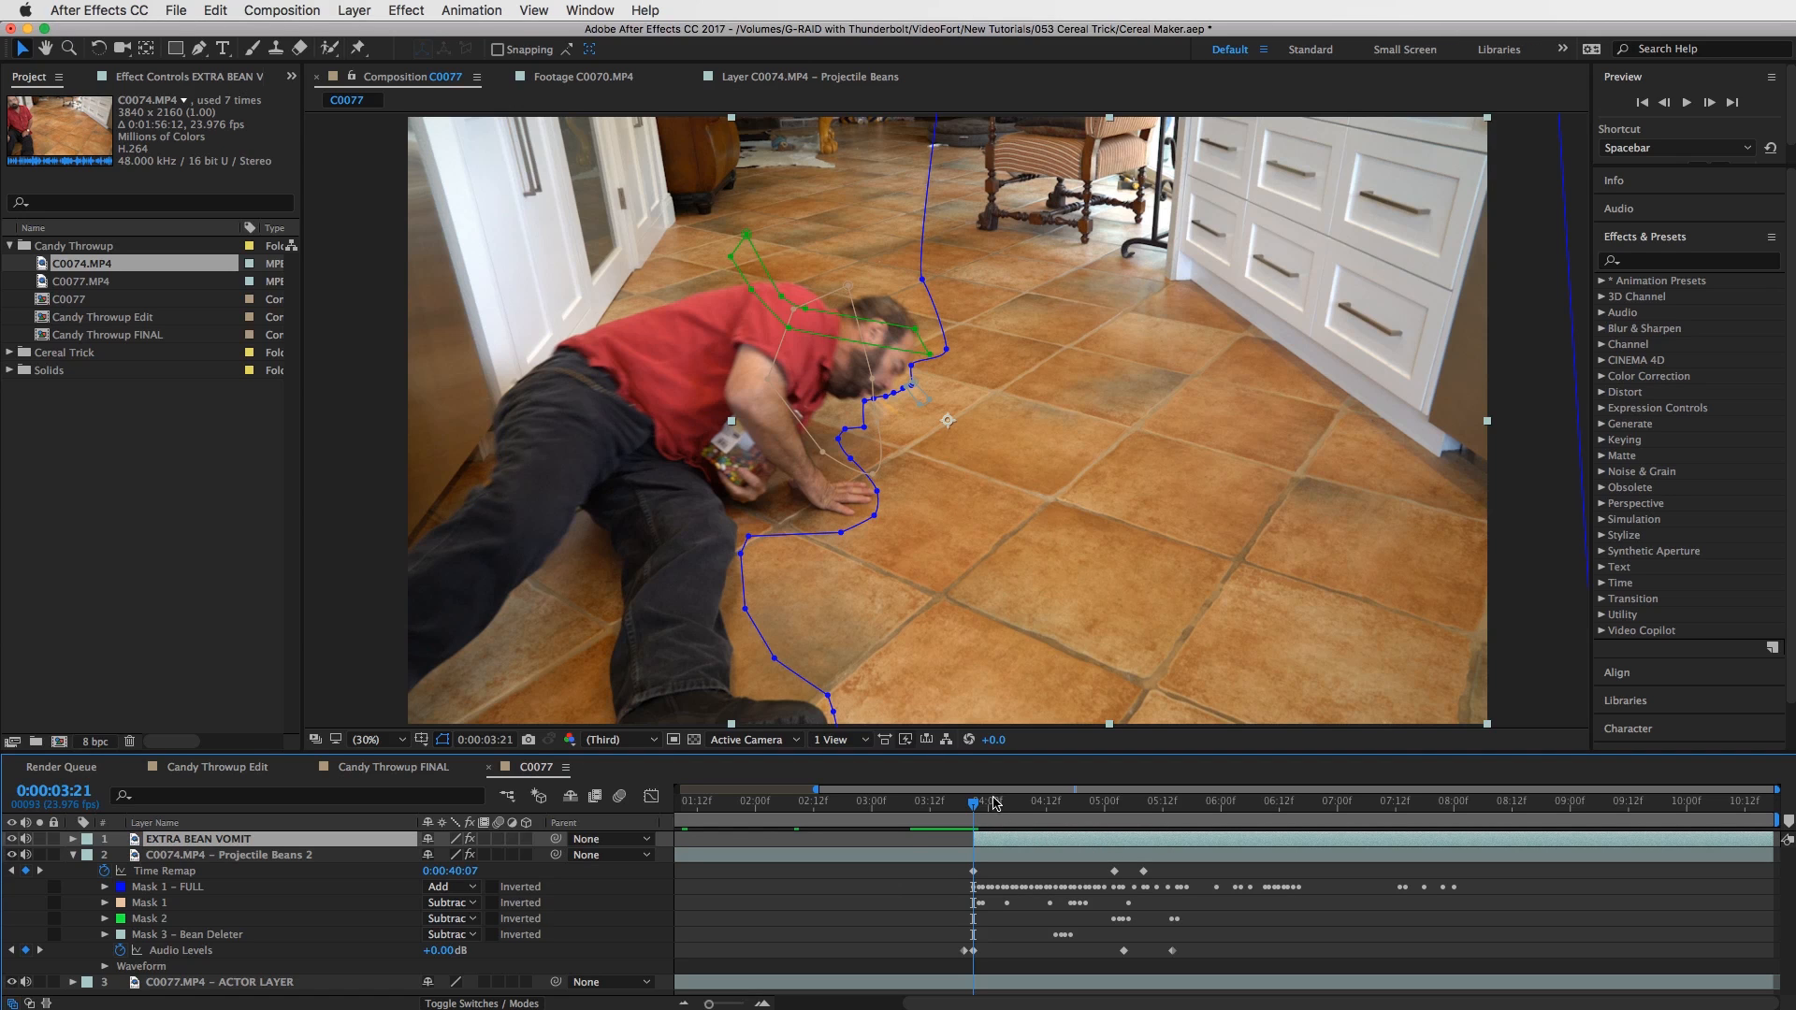
pyautogui.moveTo(974, 810); pyautogui.dragTo(975, 807)
pyautogui.press('pagedown')
pyautogui.press('pagedown')
pyautogui.press('pagedown')
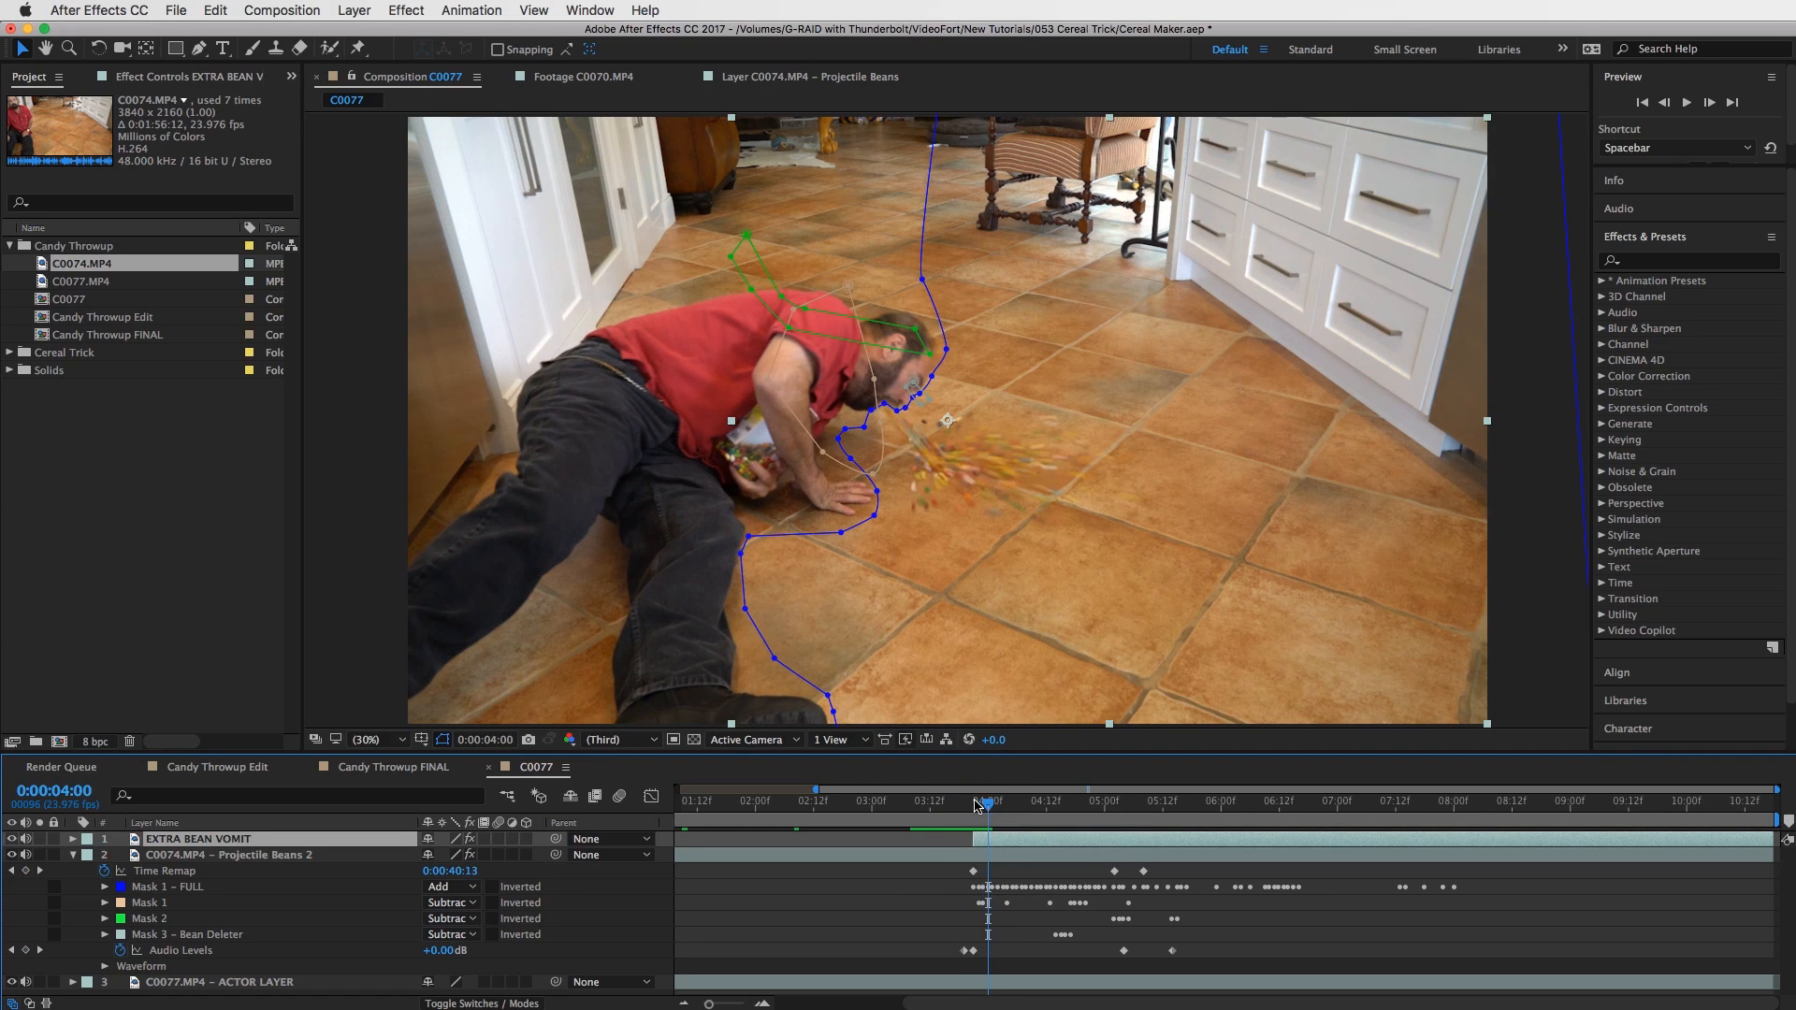
pyautogui.press('pageup')
pyautogui.press('pageup')
pyautogui.press('pagedown')
pyautogui.press('pagedown')
pyautogui.hotkey('alt', ']')
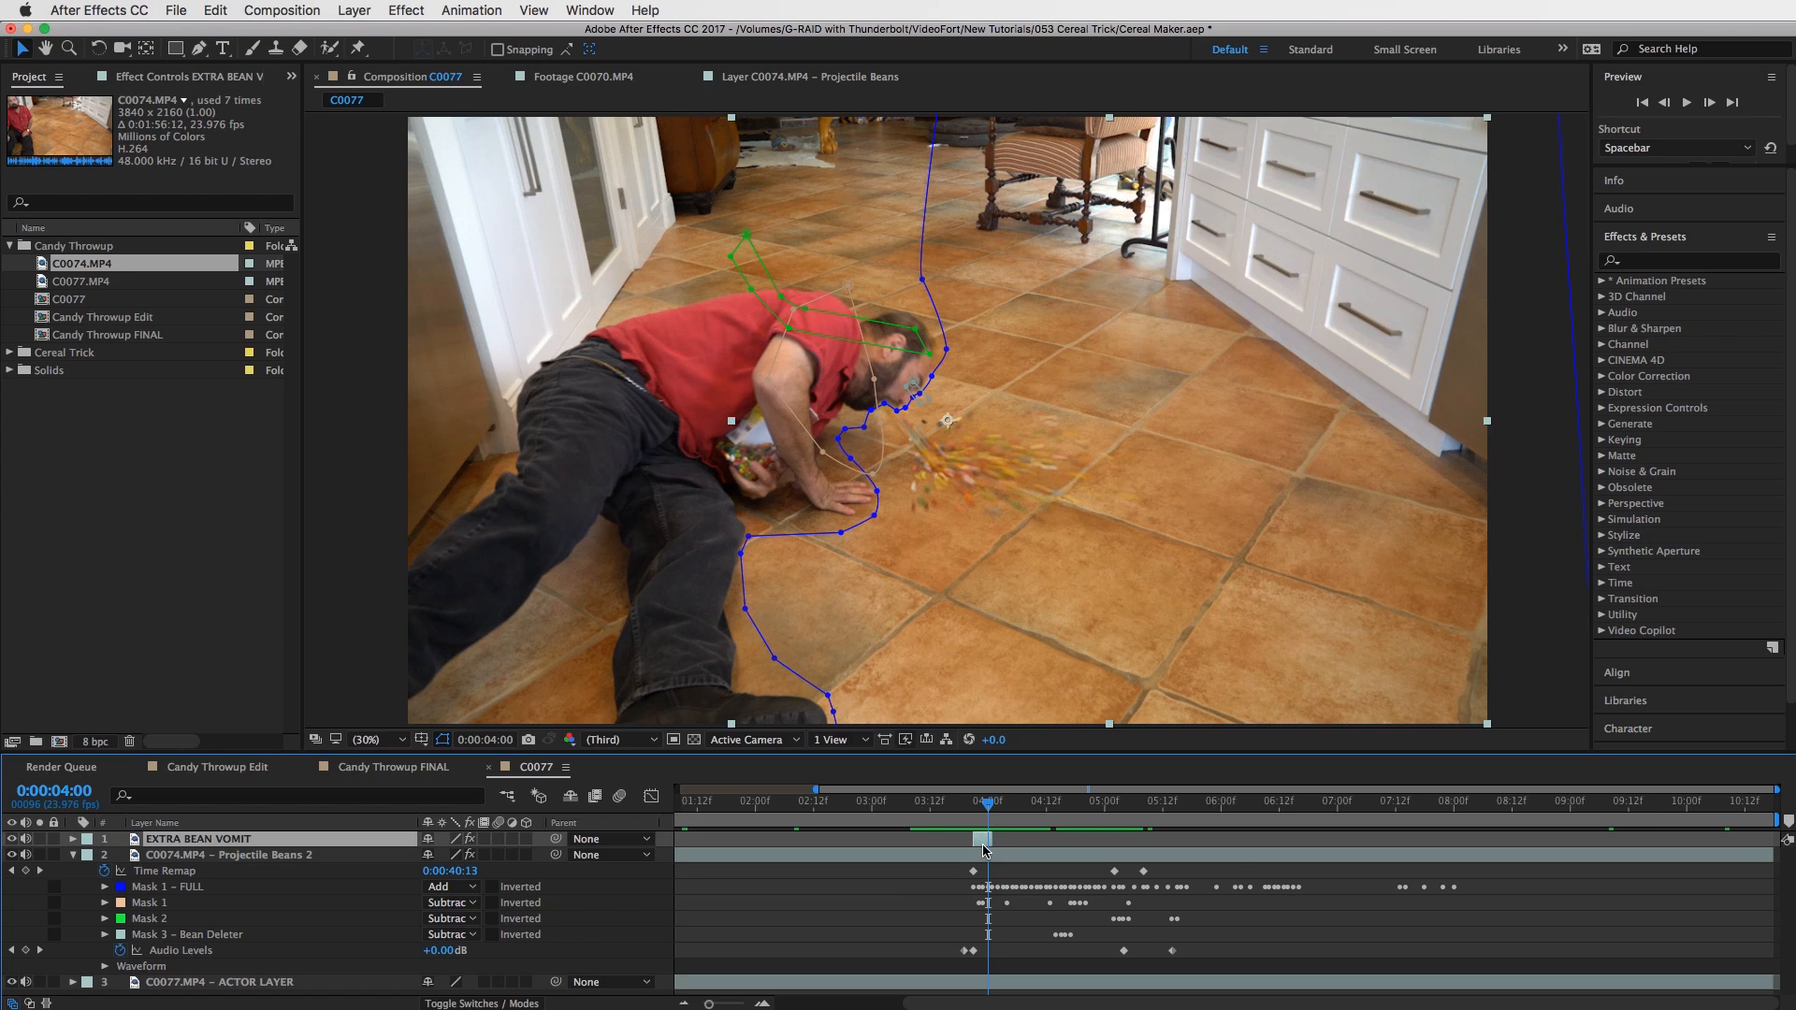
# Collapse Projectile Beans 2 and delete Mask 1, Mask 2 and Mask 3 – Bean Deleter from the EXTRA BEAN VOMIT layer.
pyautogui.press('=')
pyautogui.press('=')
pyautogui.press('=')
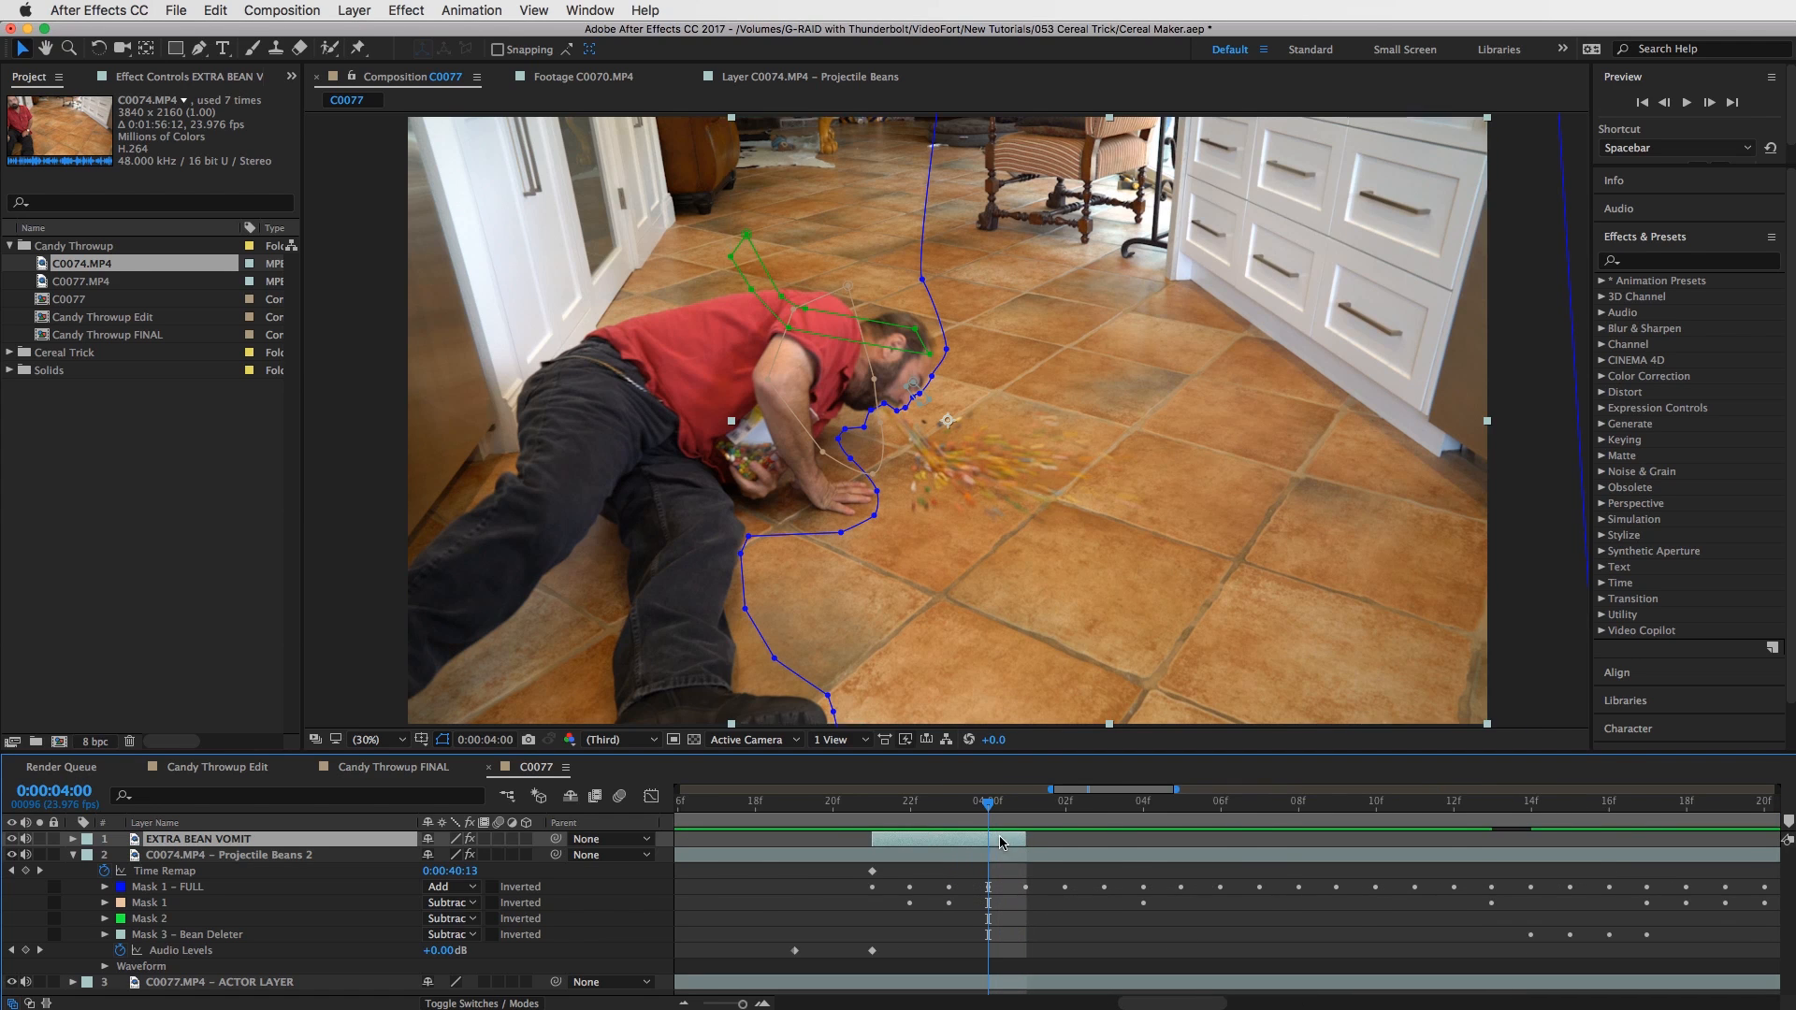
pyautogui.click(72, 854)
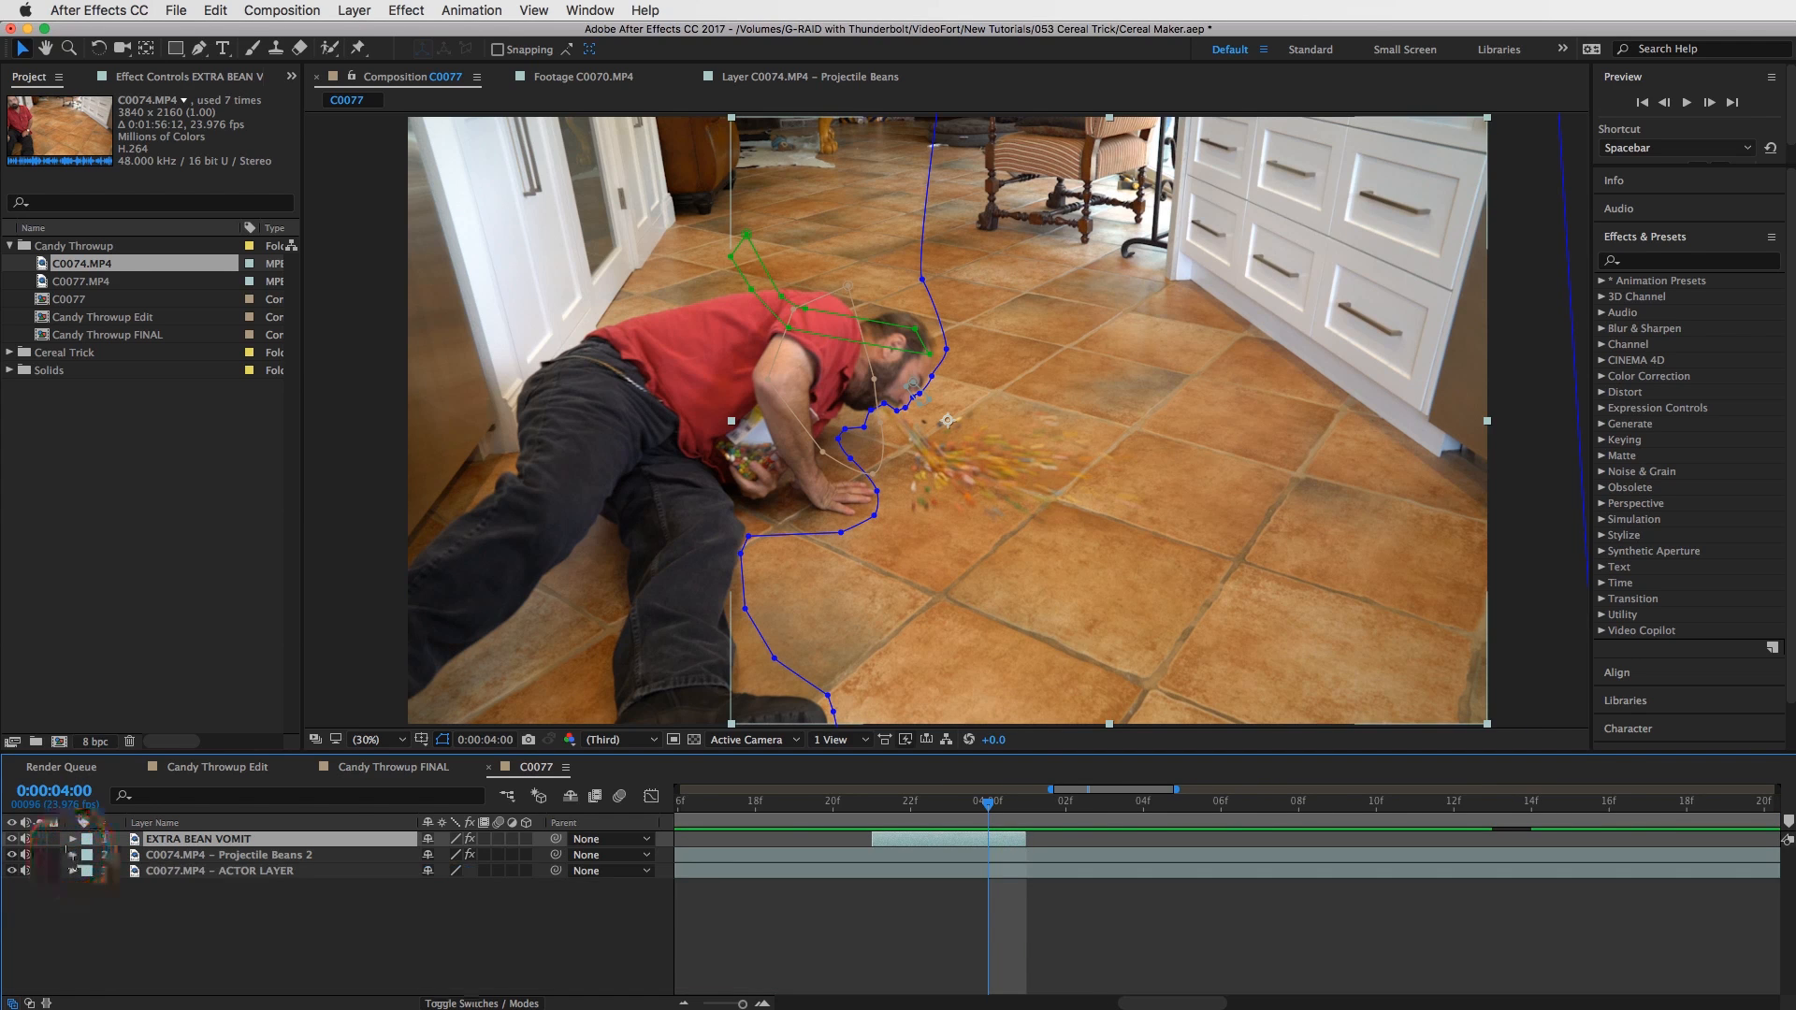
pyautogui.click(72, 838)
pyautogui.click(89, 871)
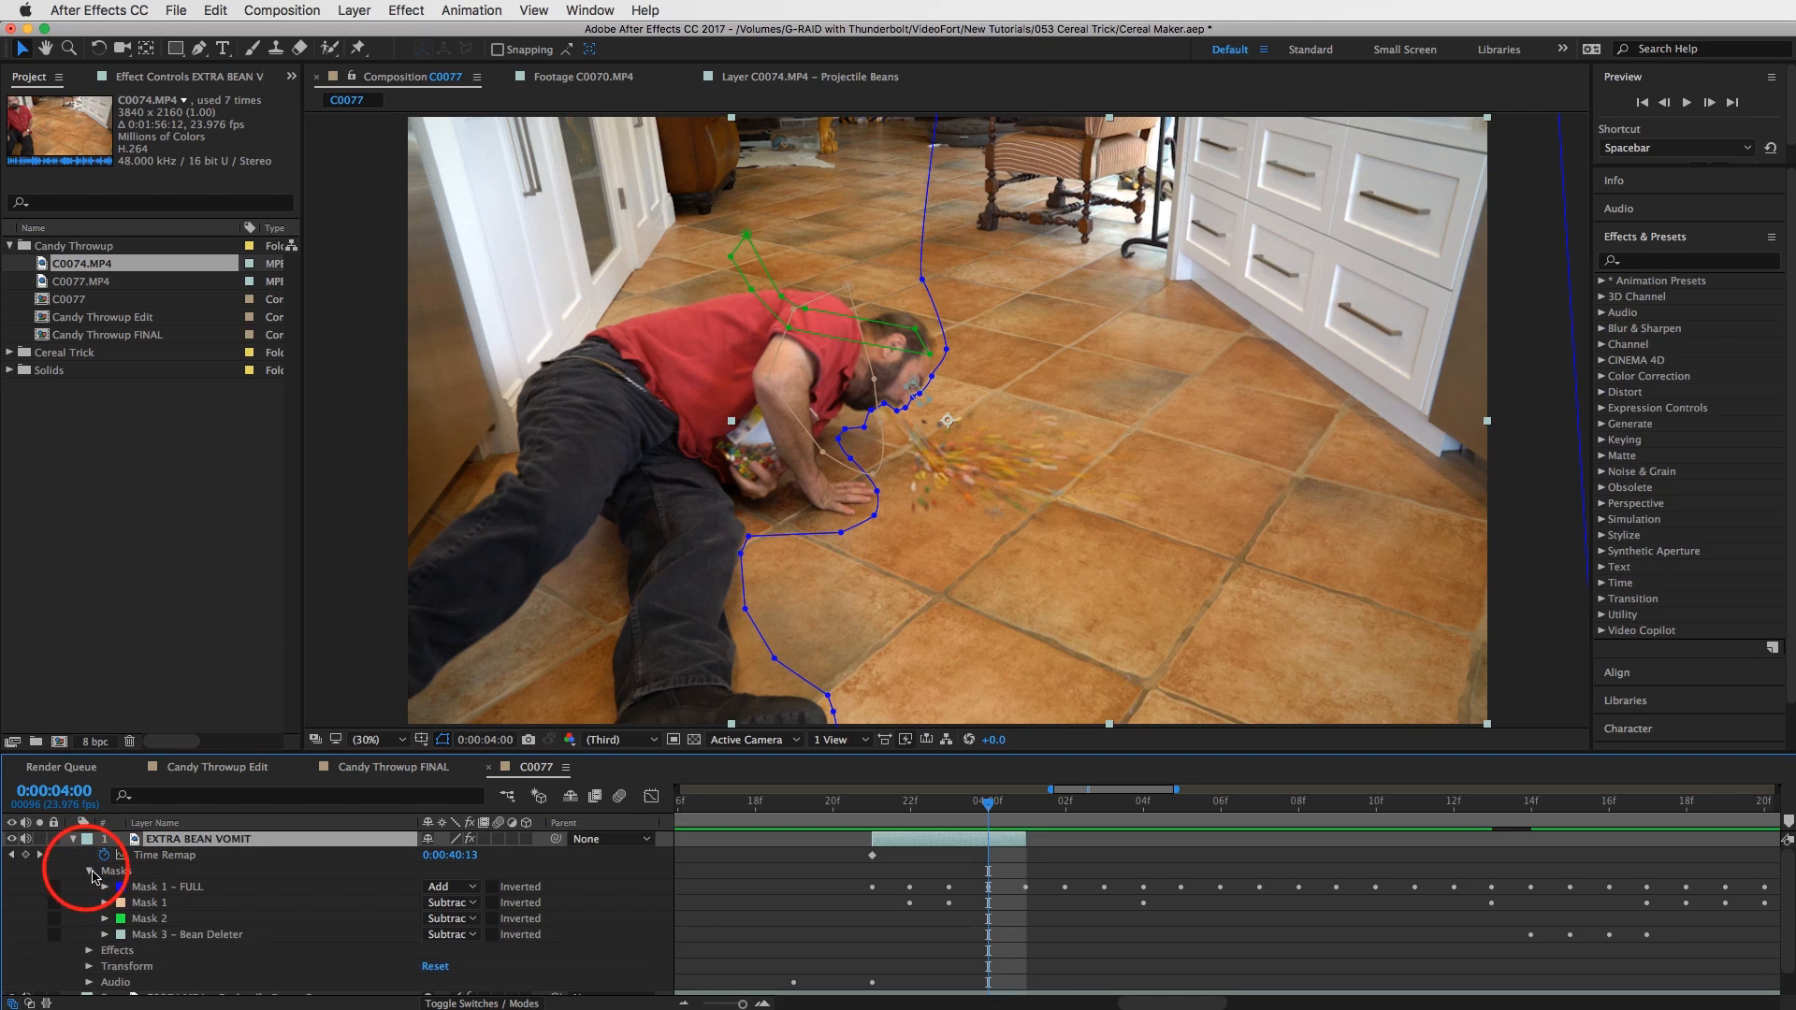
pyautogui.click(153, 903)
pyautogui.keyDown('shift'); pyautogui.click(164, 938); pyautogui.keyUp('shift')
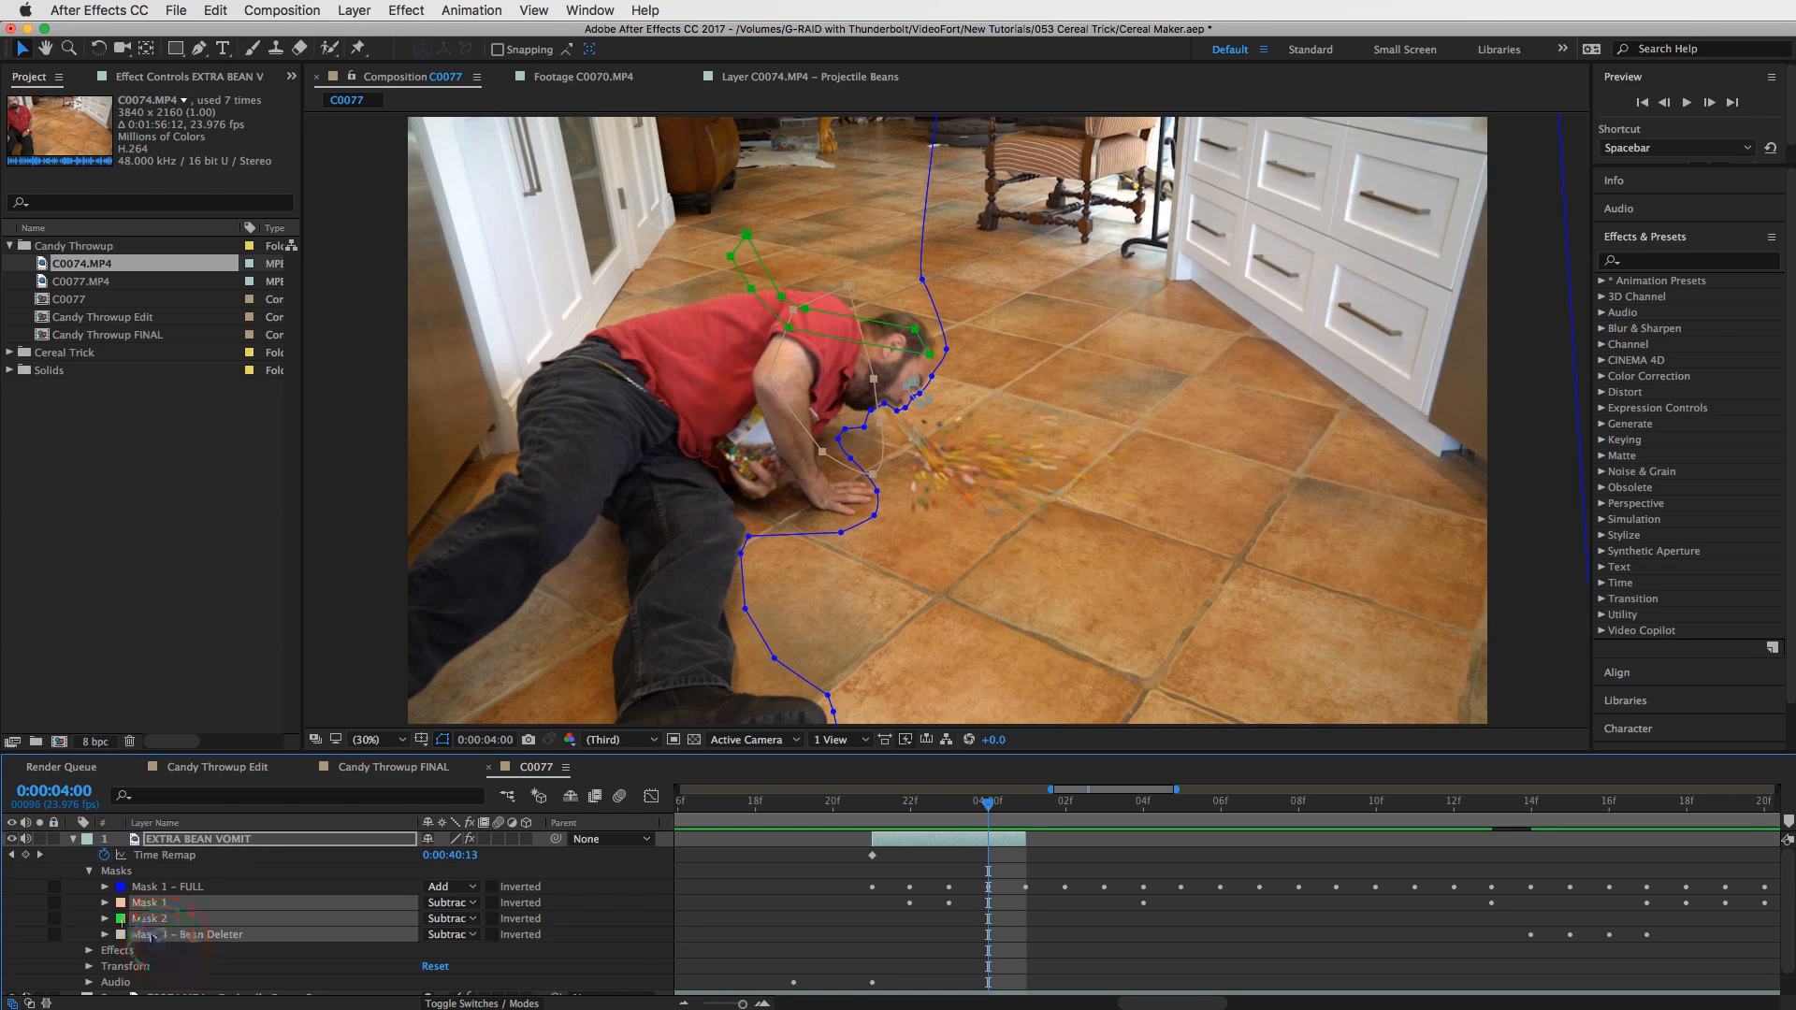
pyautogui.press('Delete')
# Examine the Mask 1 – FULL outline of EXTRA BEAN VOMIT around the actor's mouth at 100% at 0:00:03:21.
pyautogui.click(178, 887)
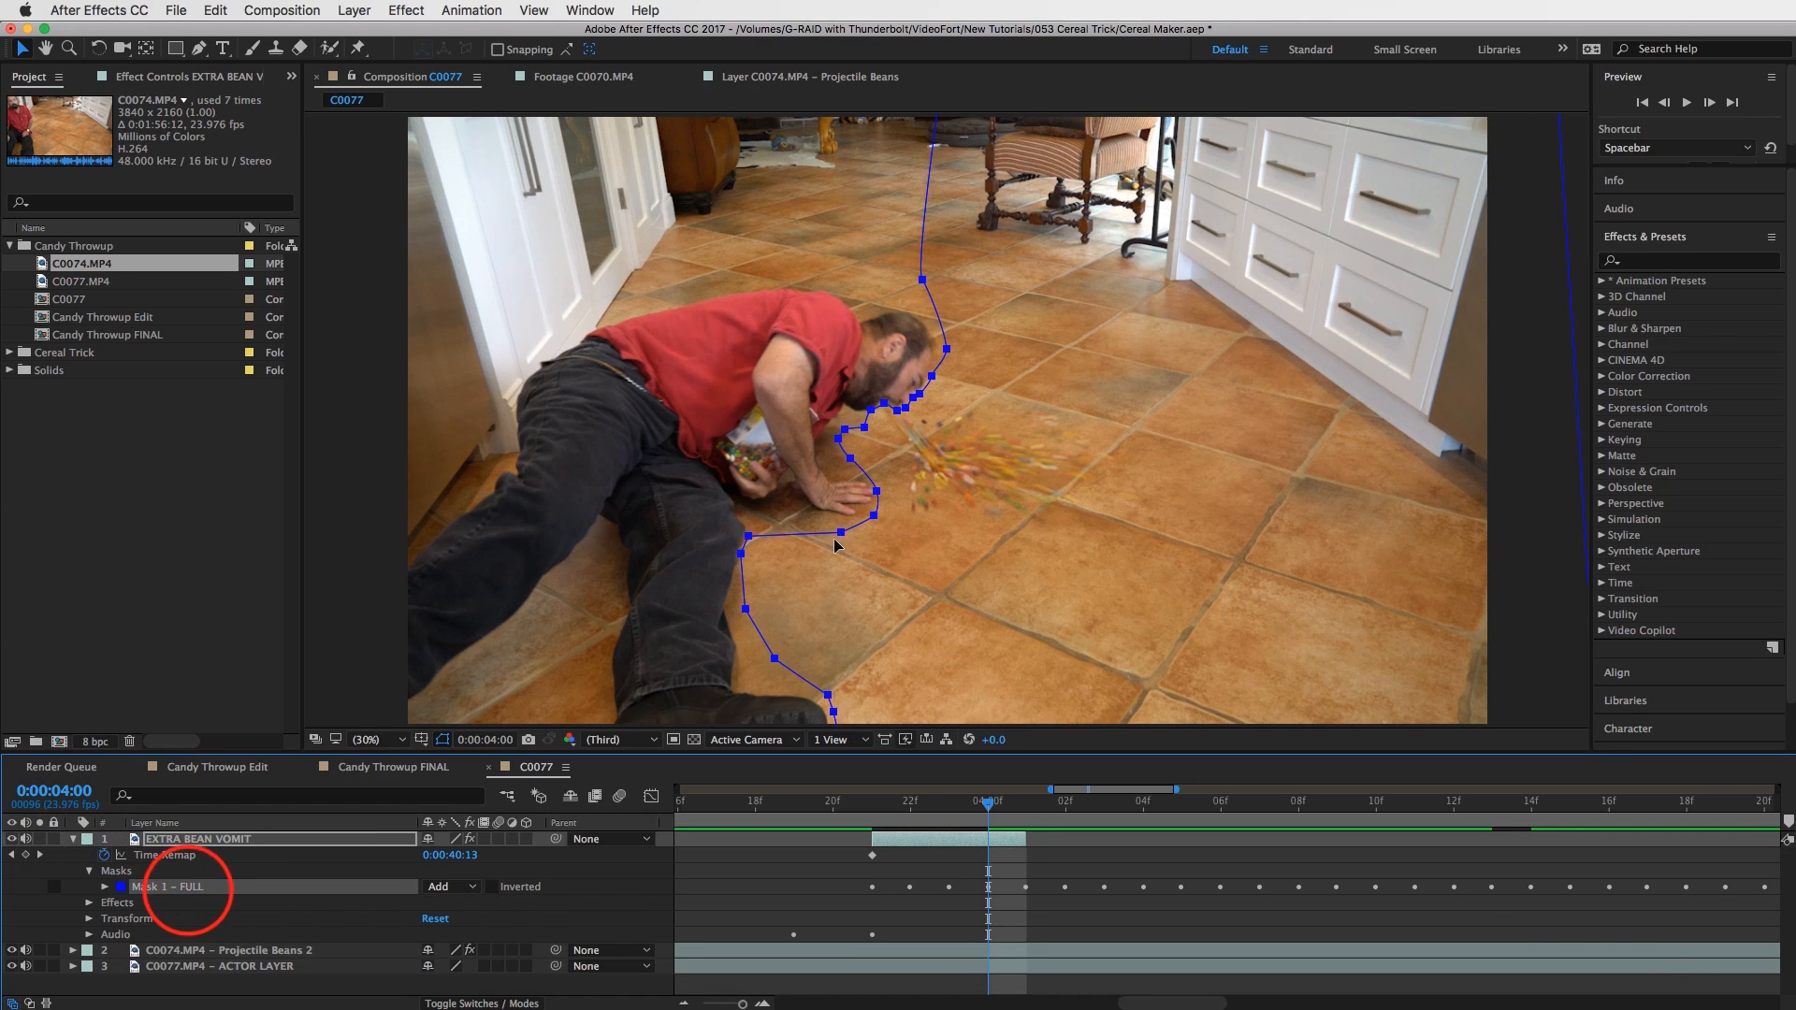
pyautogui.scroll(4, 917, 419)
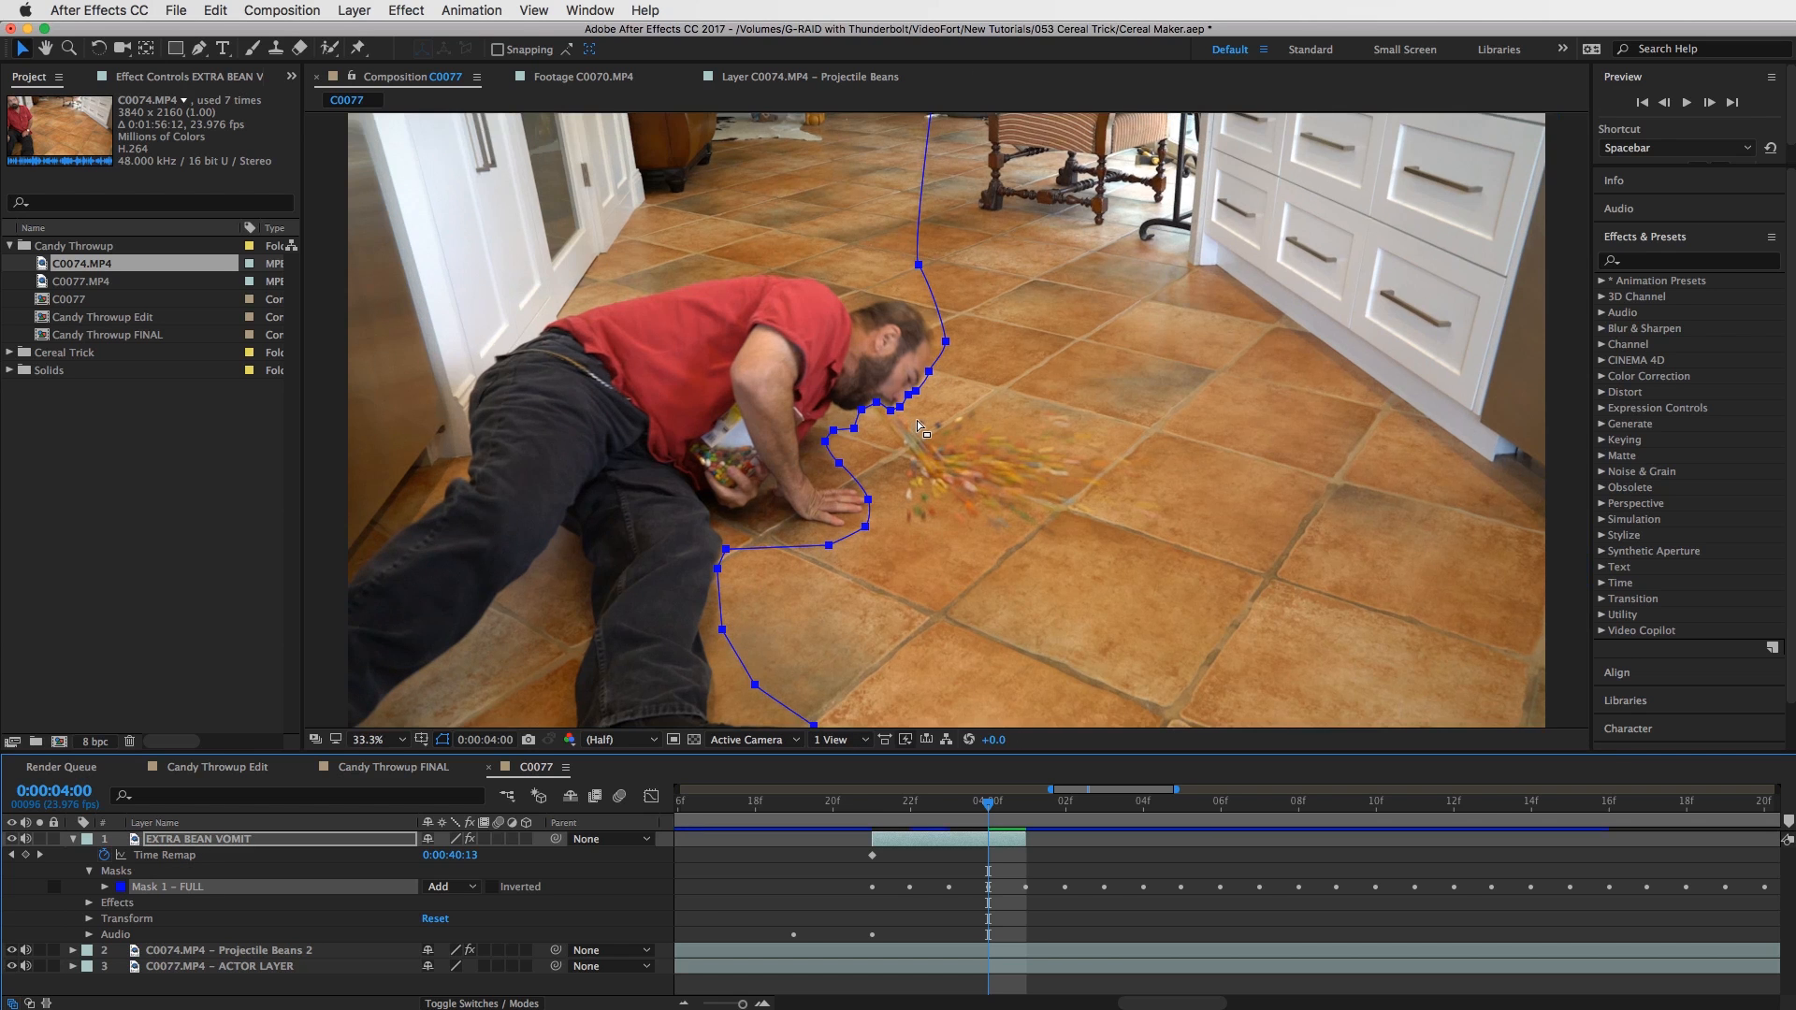
pyautogui.moveTo(913, 410); pyautogui.dragTo(822, 258)
pyautogui.click(889, 803)
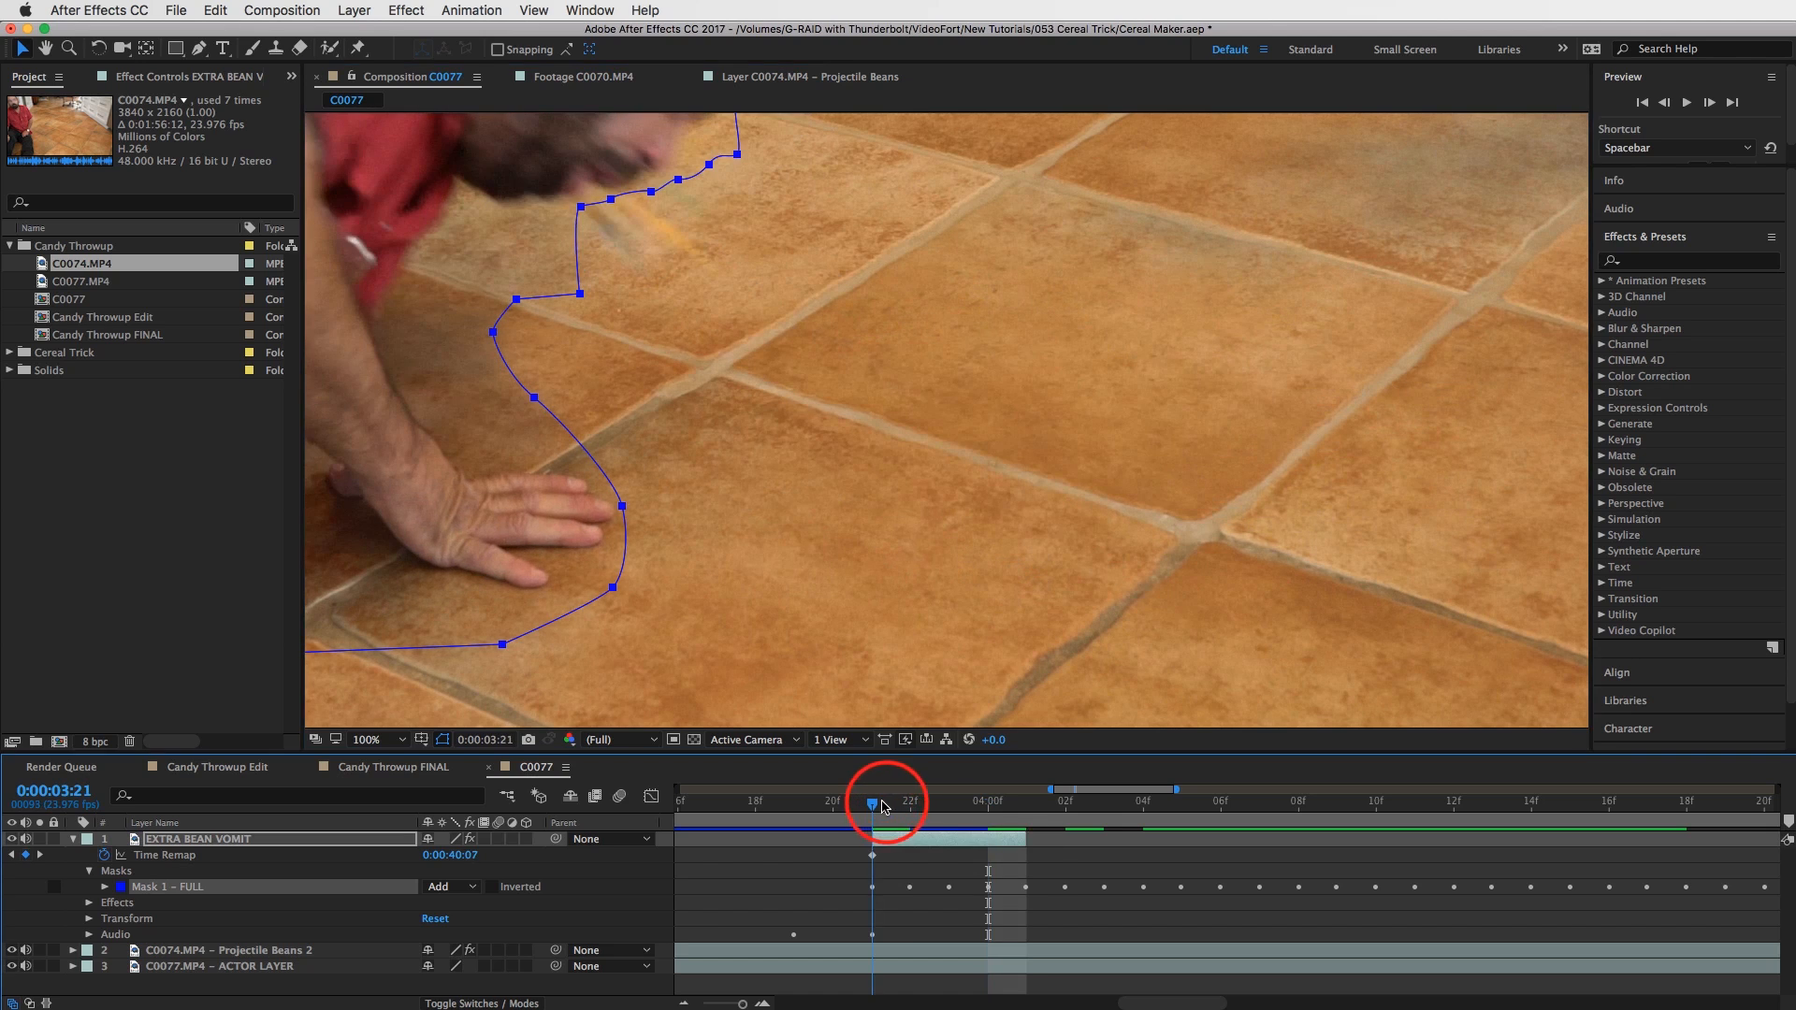
# Draw a closed Pen mask on EXTRA BEAN VOMIT at 0:00:03:23 around the bean stream from the actor's mouth to the floor splash.
pyautogui.click(890, 835)
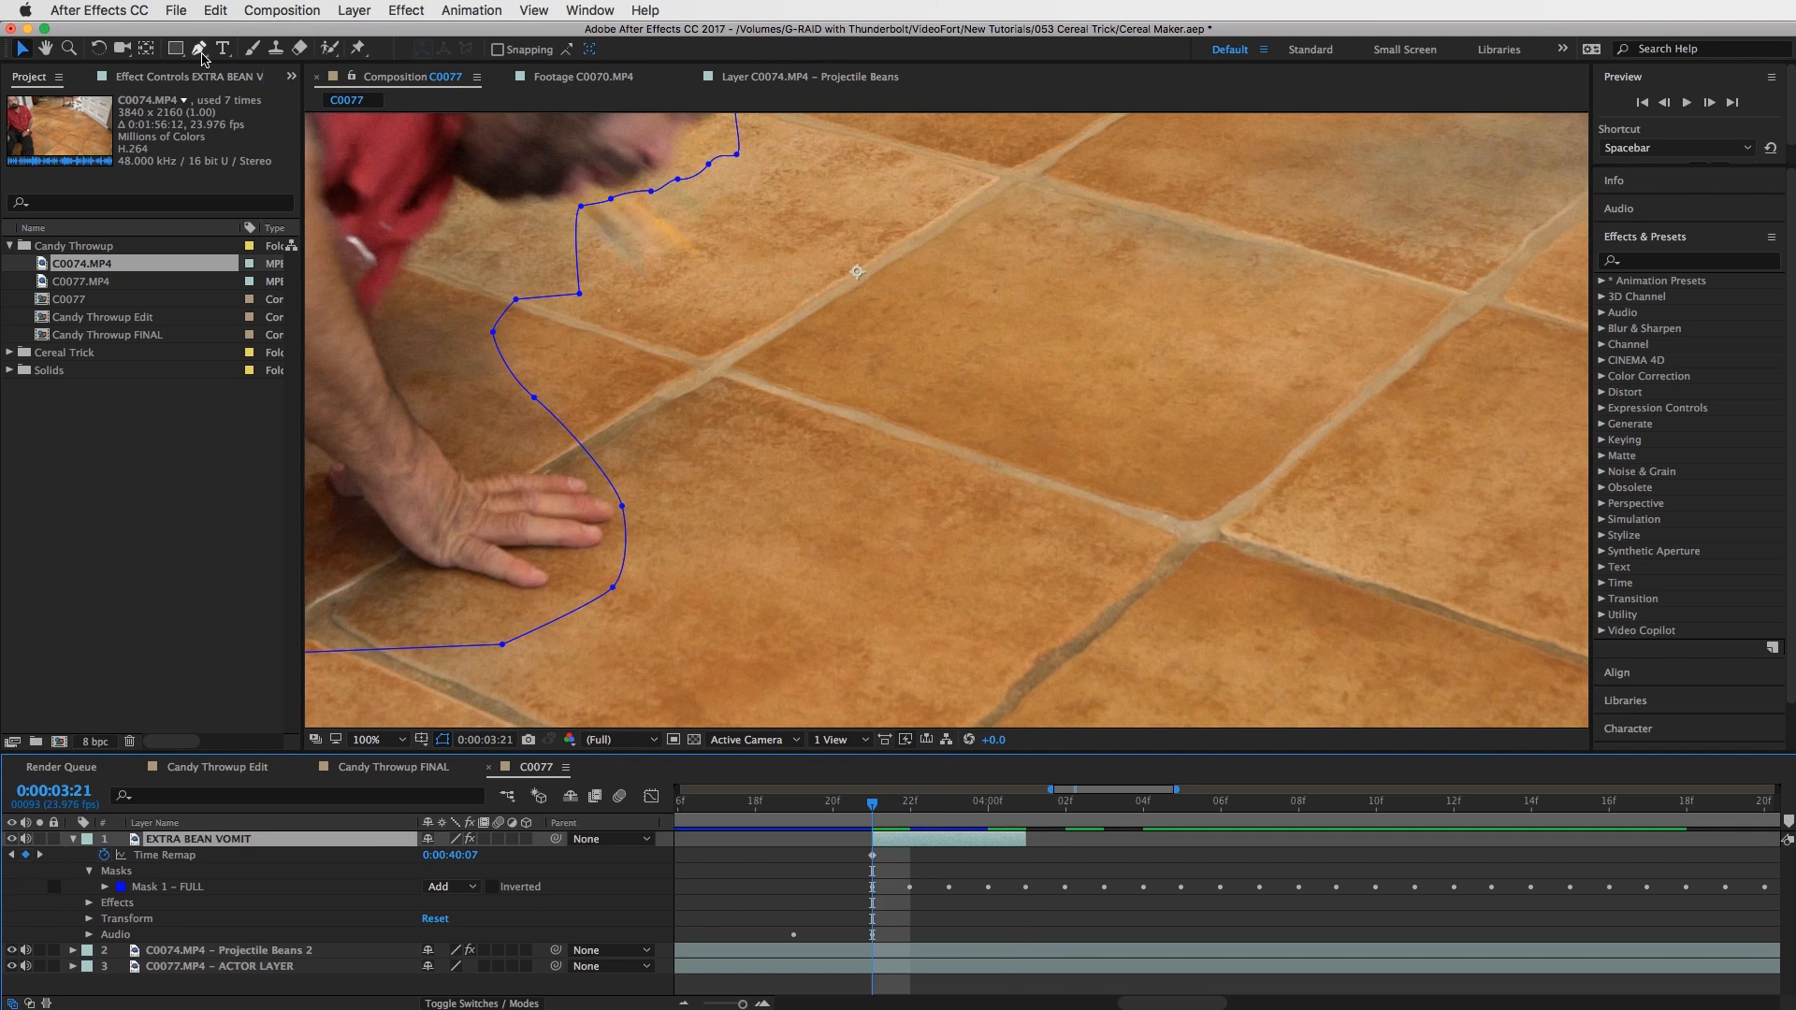
pyautogui.click(198, 48)
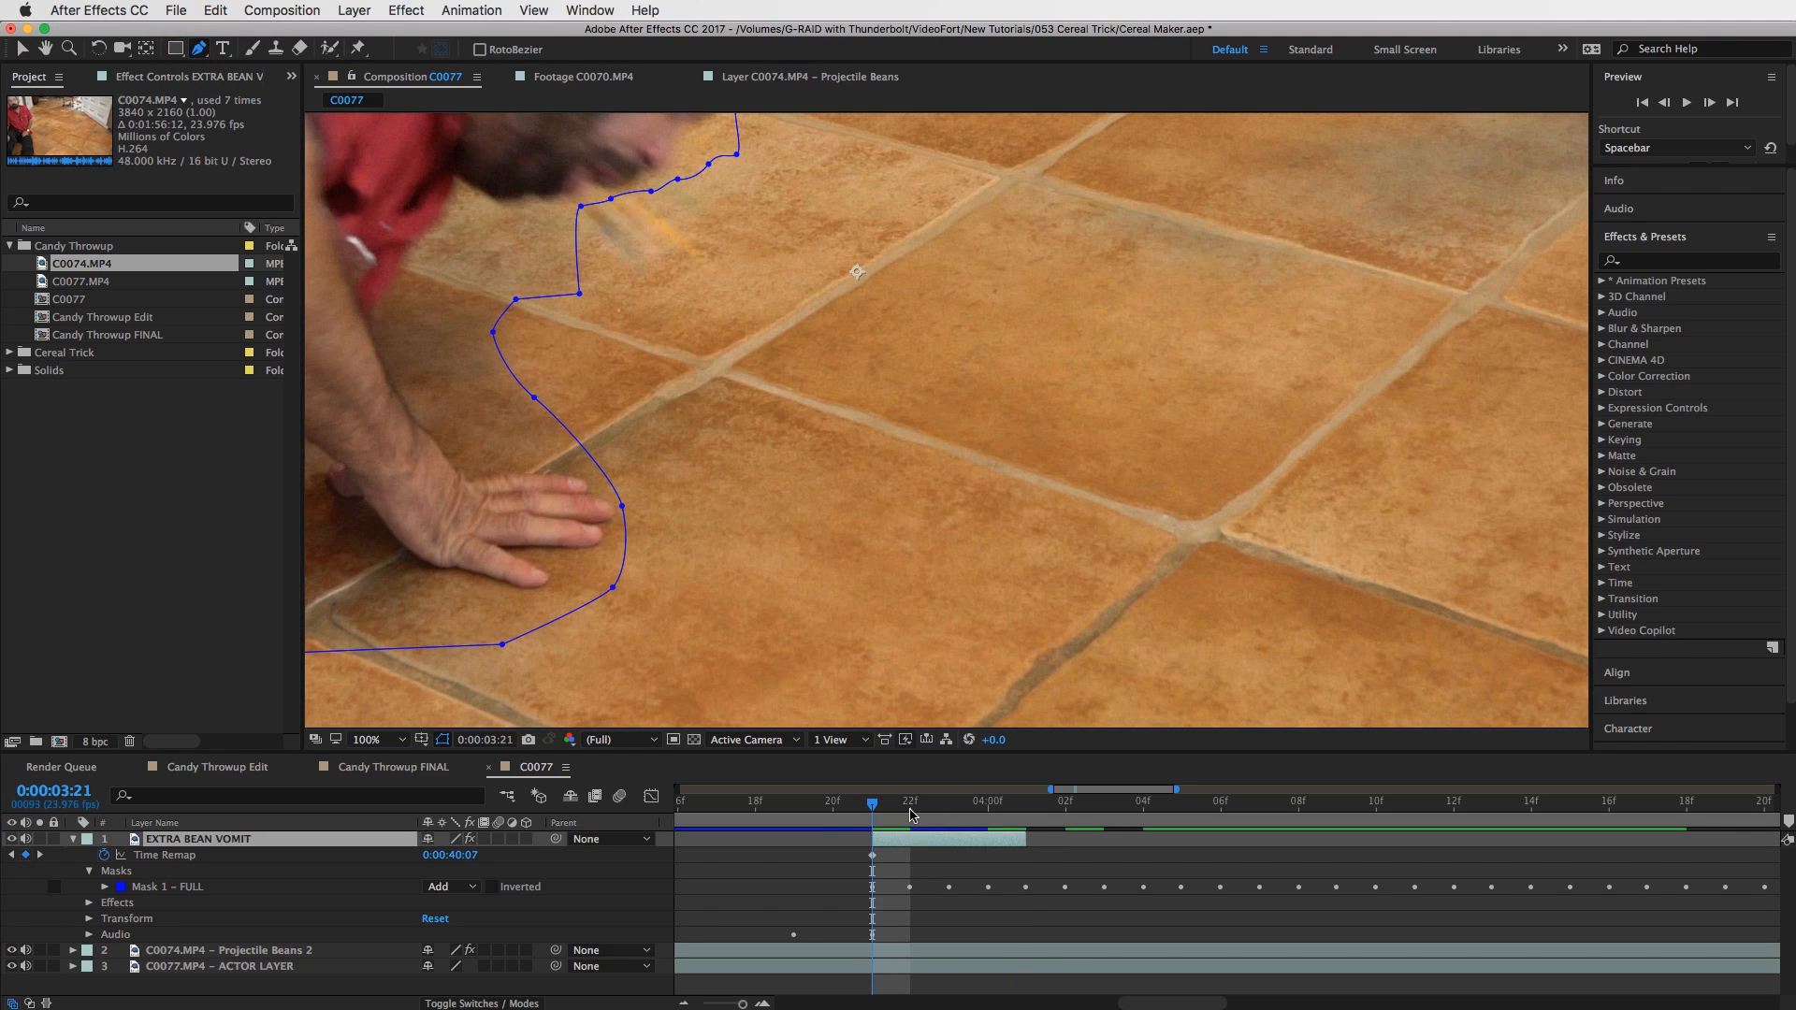
pyautogui.moveTo(913, 815); pyautogui.dragTo(936, 812)
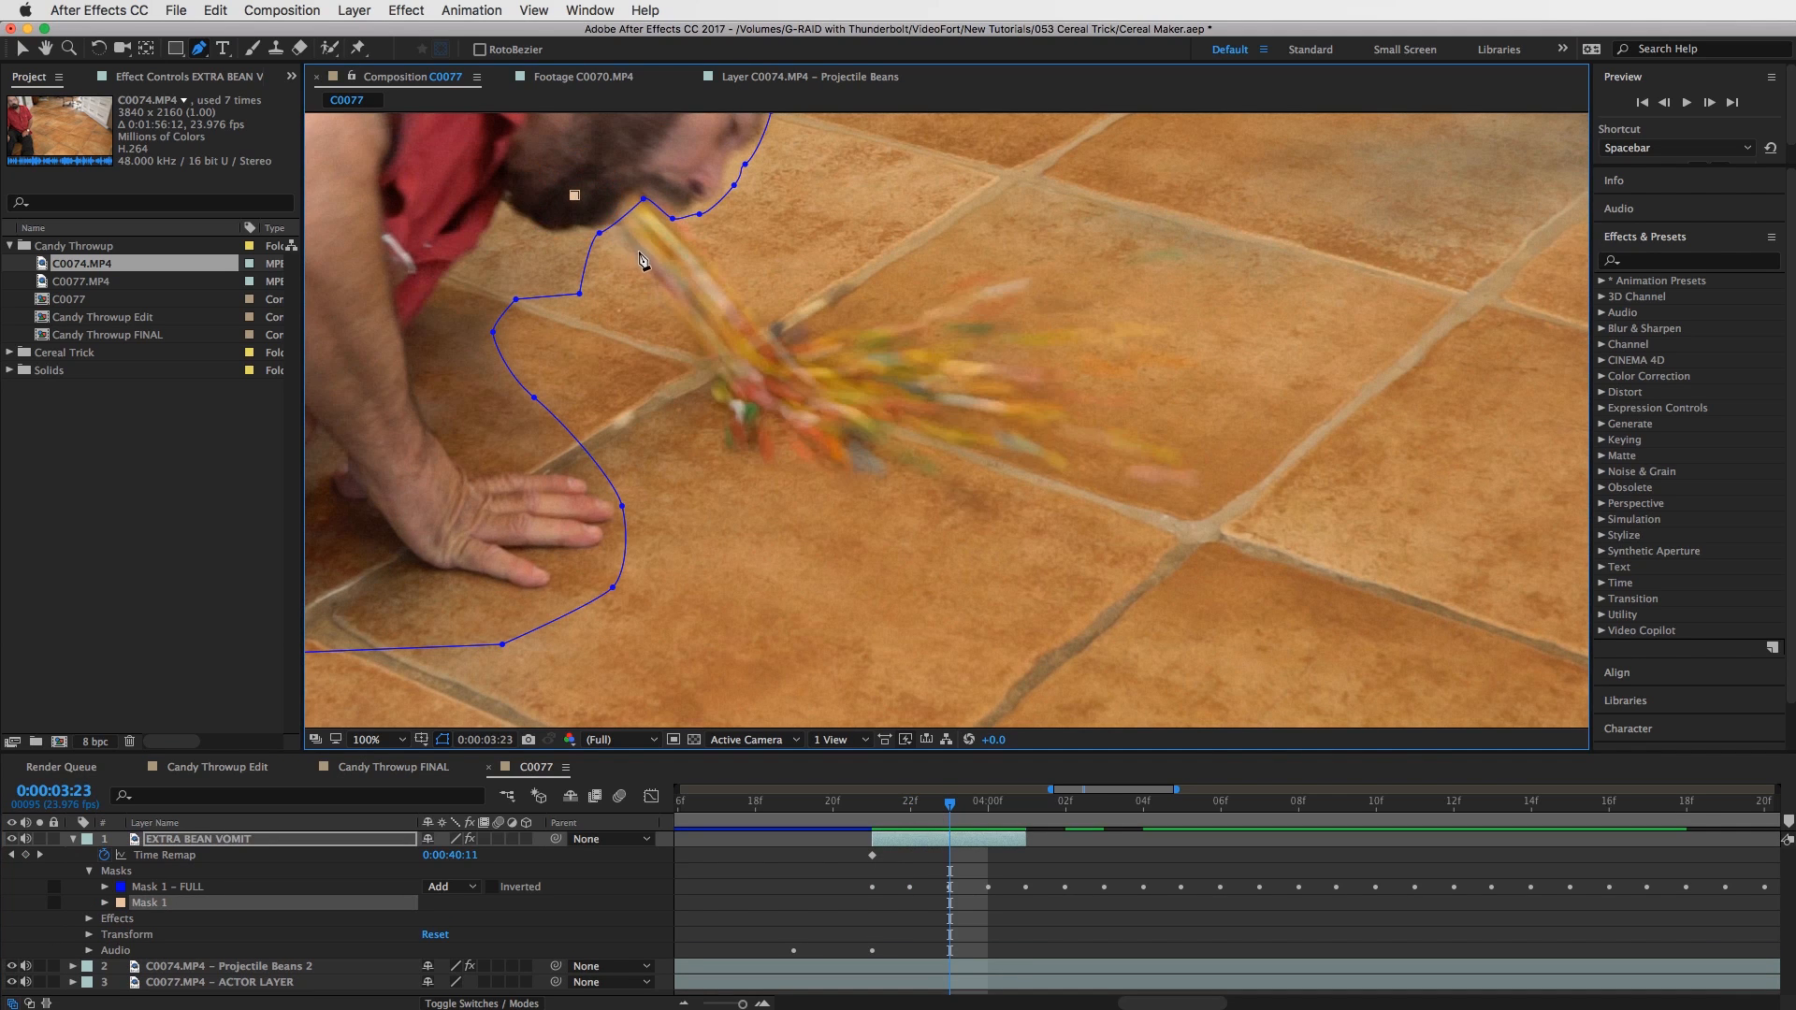
pyautogui.moveTo(641, 252); pyautogui.dragTo(650, 263)
pyautogui.click(697, 339)
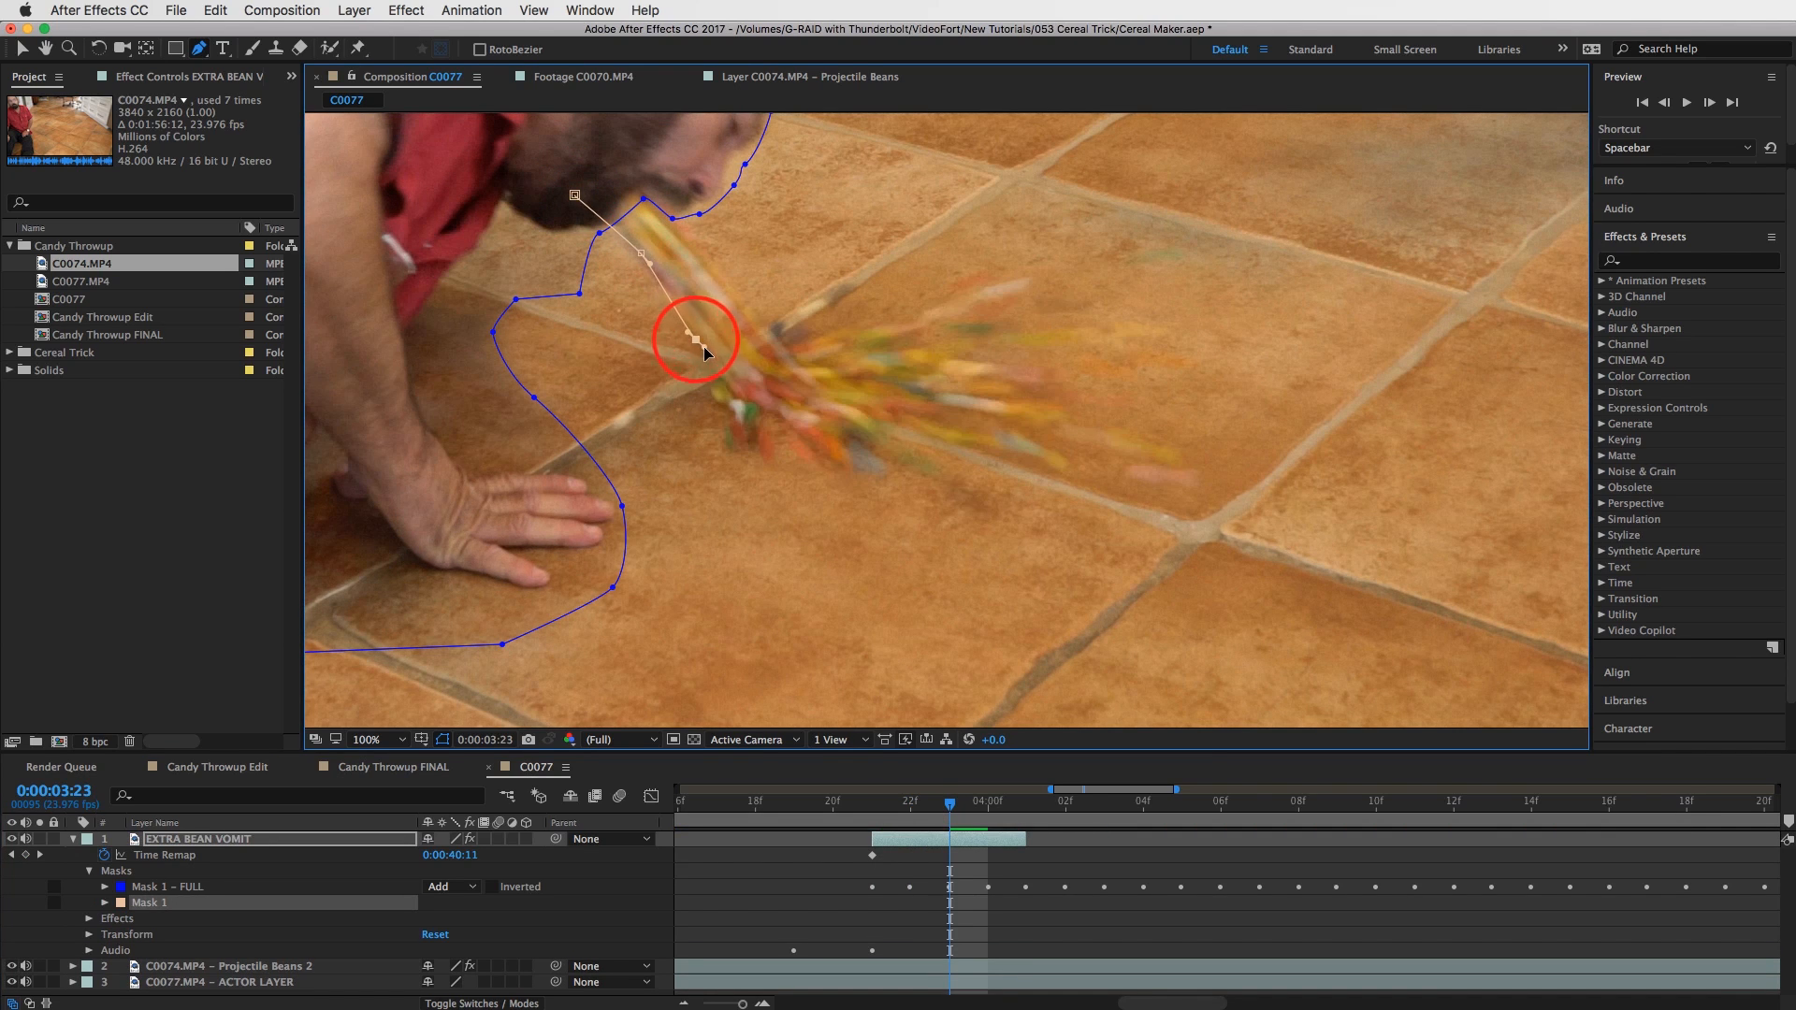
pyautogui.moveTo(727, 387); pyautogui.dragTo(820, 422)
pyautogui.click(874, 417)
pyautogui.moveTo(930, 397); pyautogui.dragTo(883, 322)
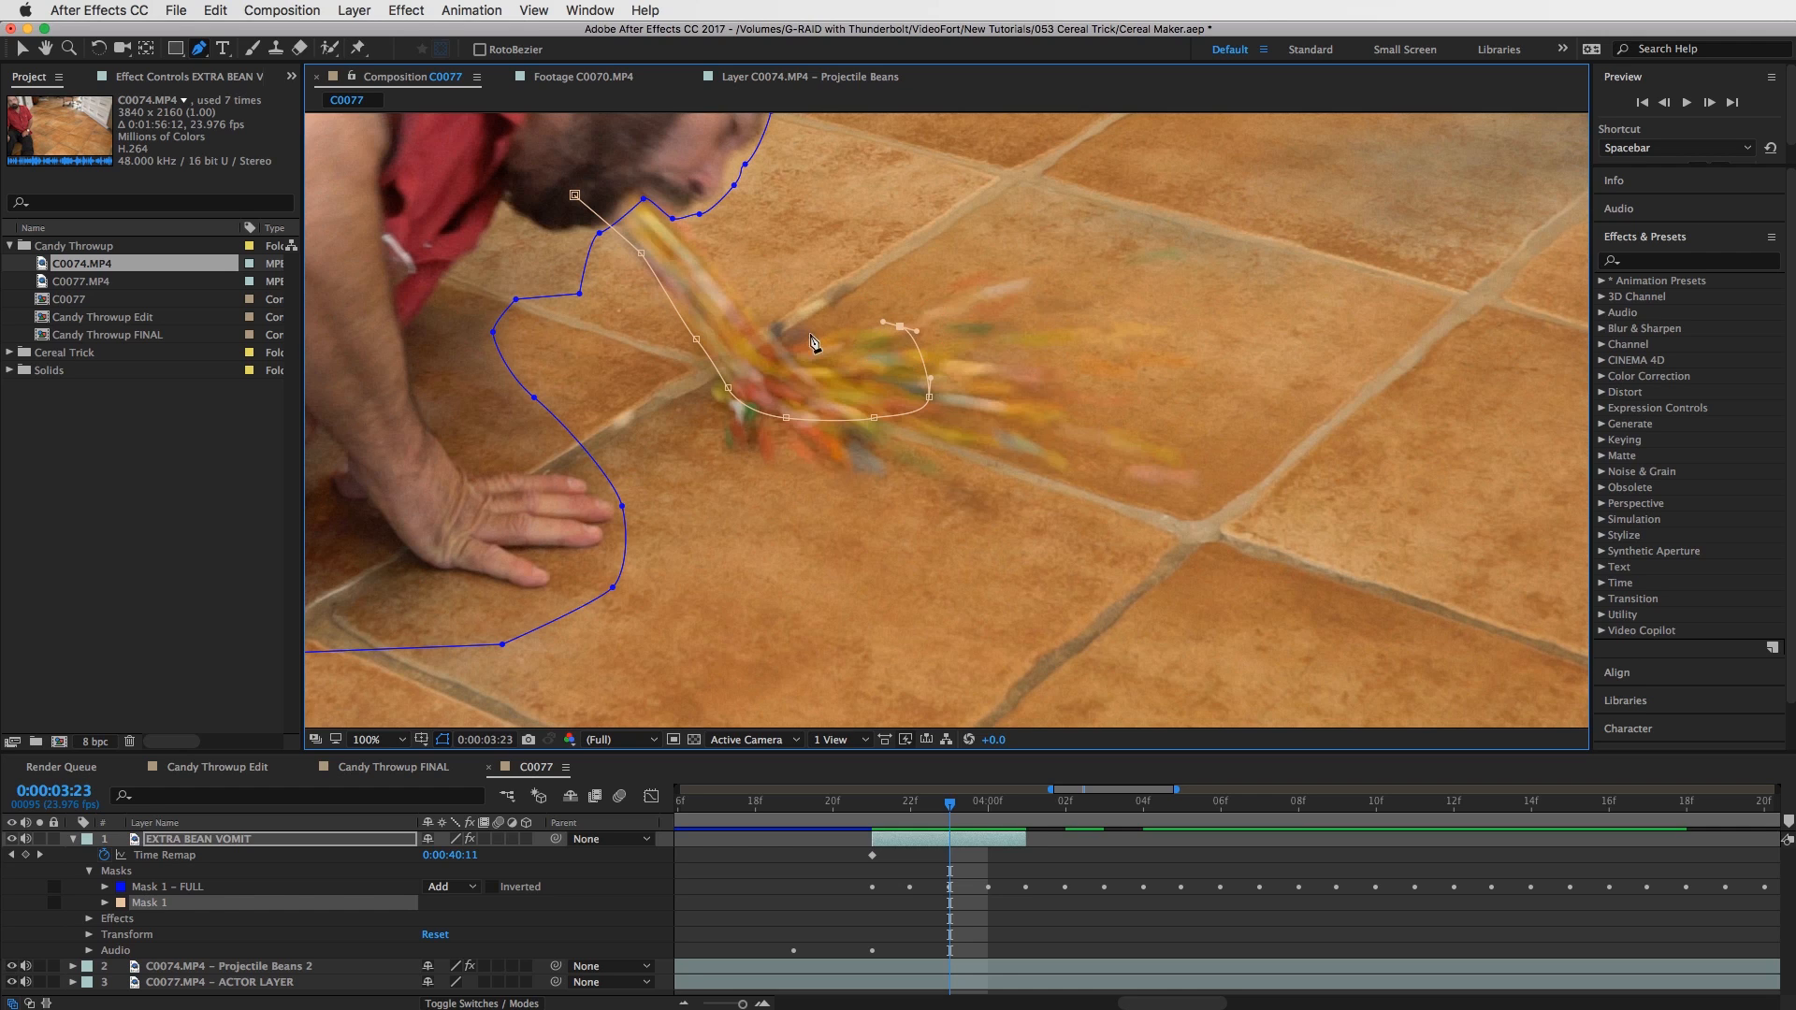
pyautogui.moveTo(776, 344); pyautogui.dragTo(760, 337)
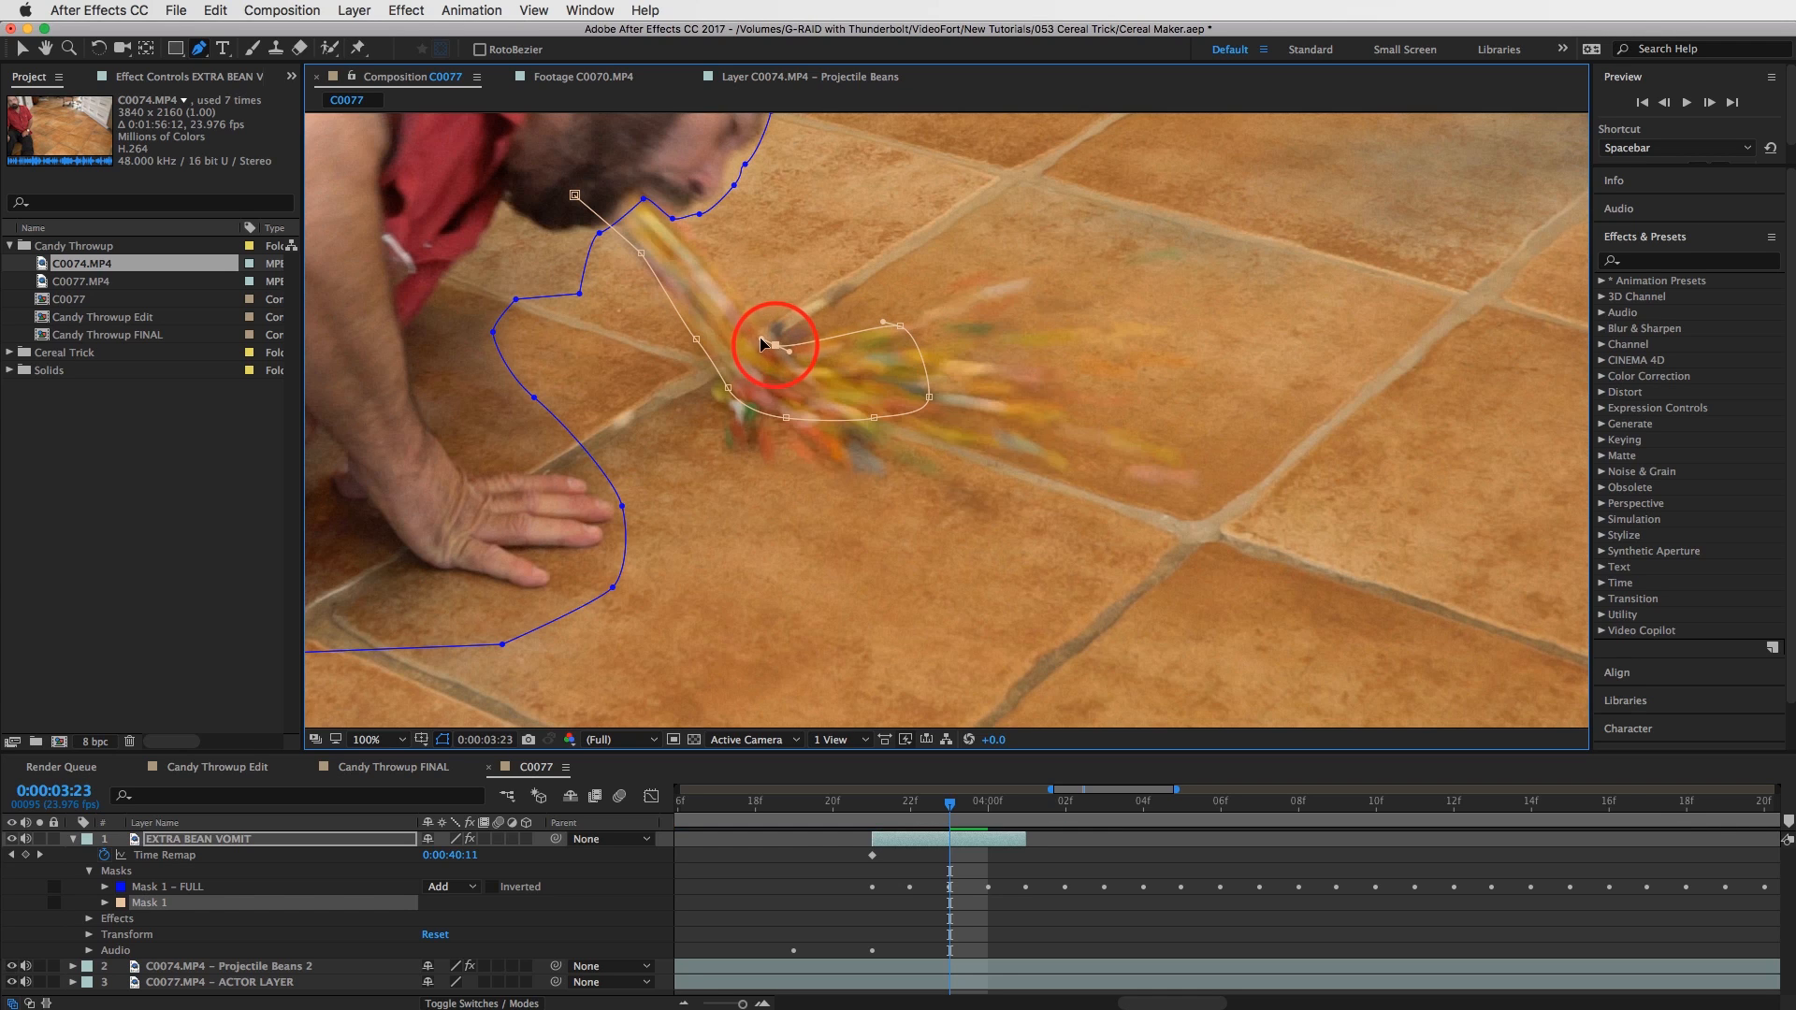
pyautogui.click(694, 246)
pyautogui.click(634, 176)
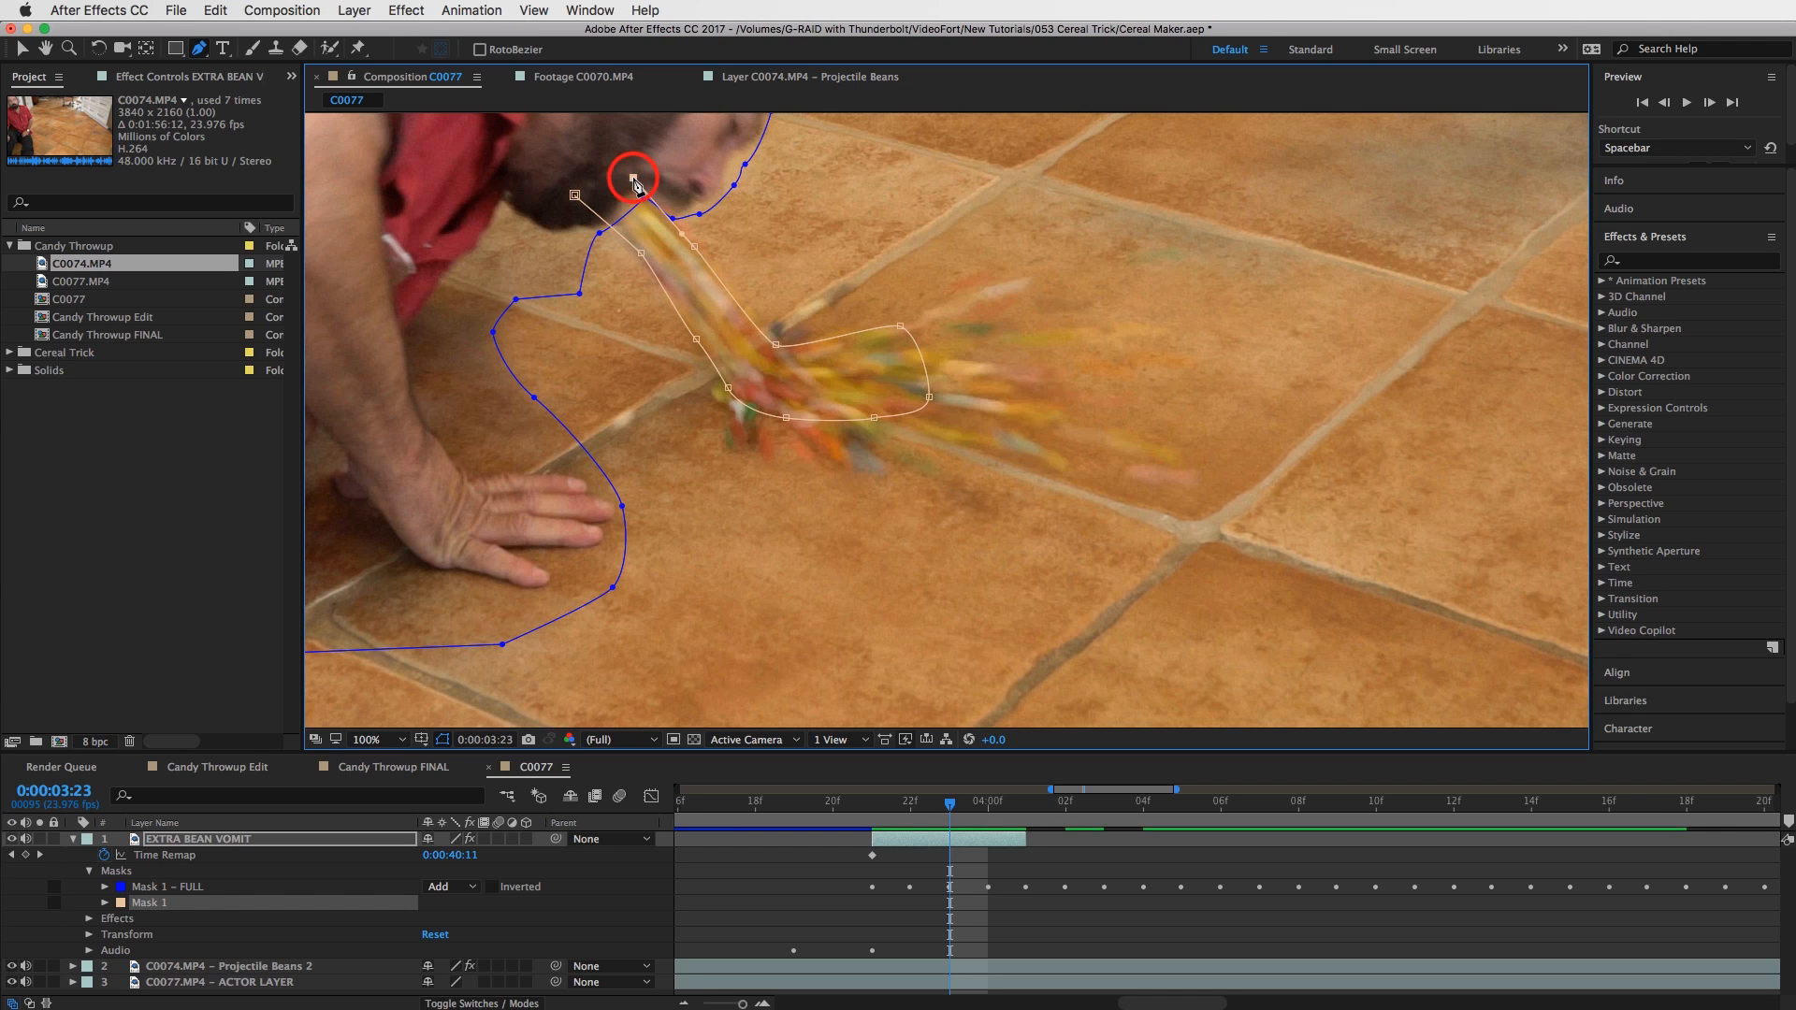
pyautogui.click(574, 197)
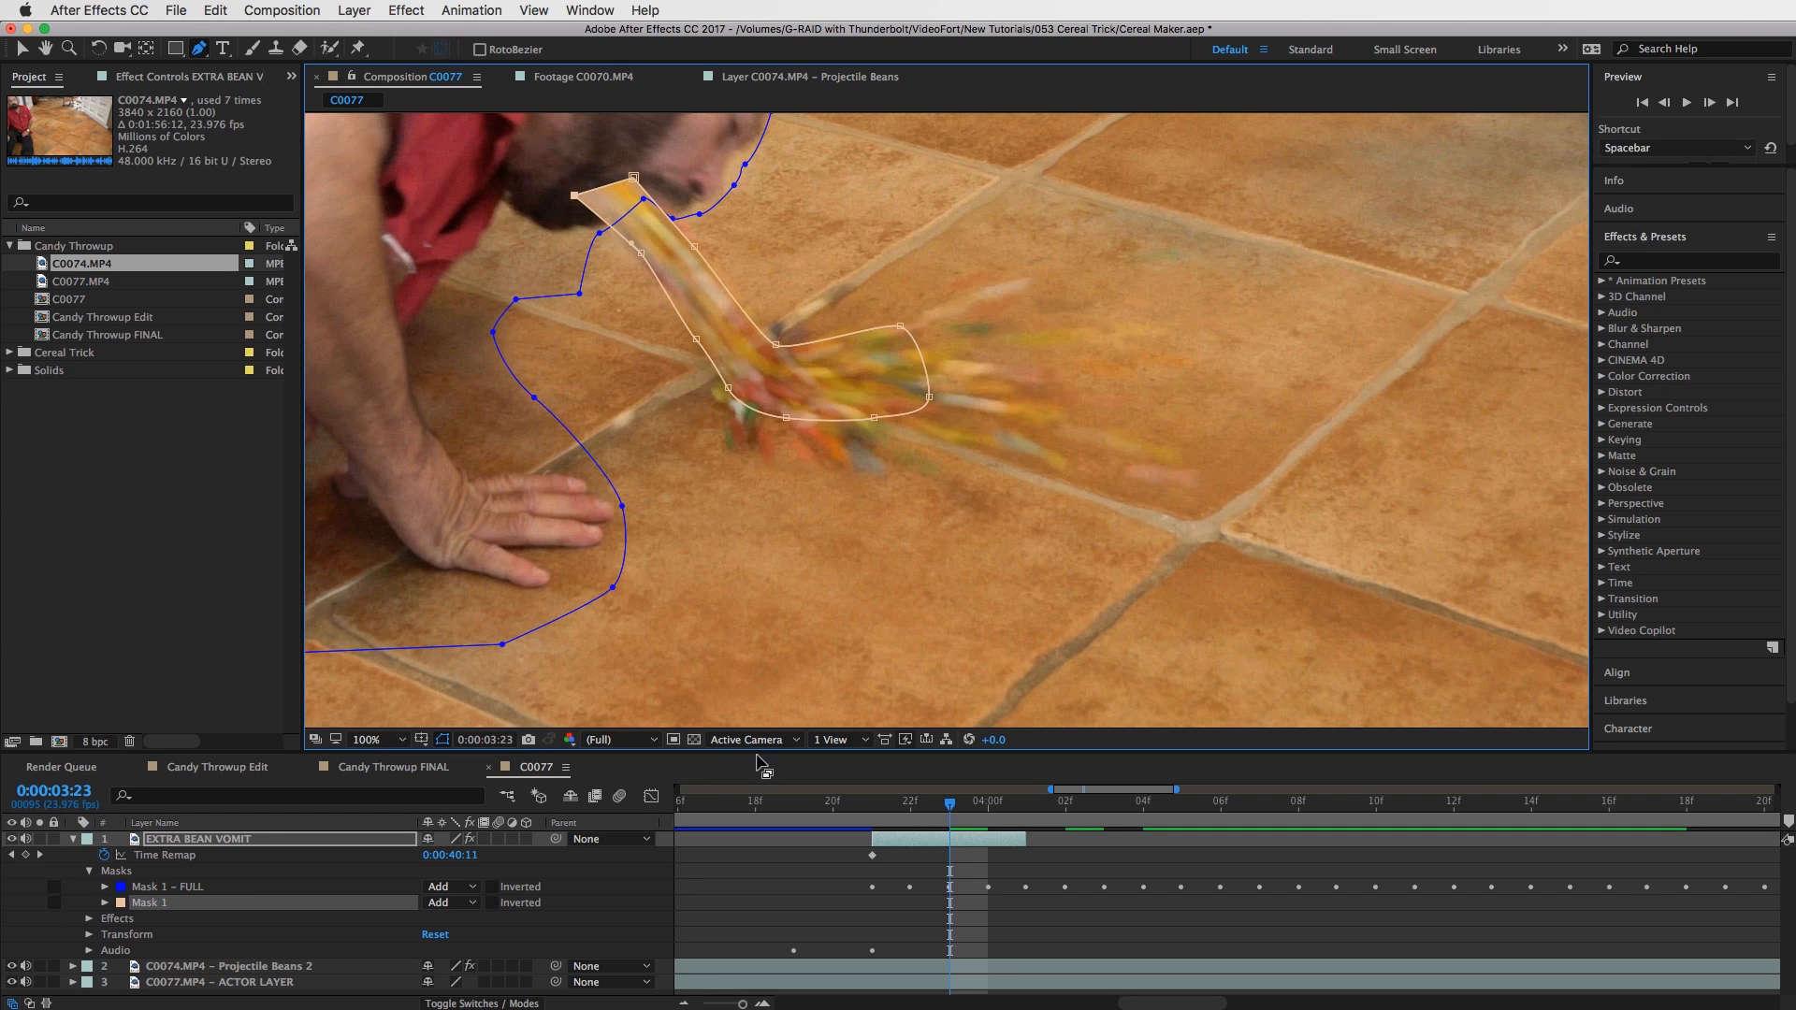
# Set Mask 1 of EXTRA BEAN VOMIT to None and start keyframing its Mask Path at 0:00:03:23.
pyautogui.click(460, 904)
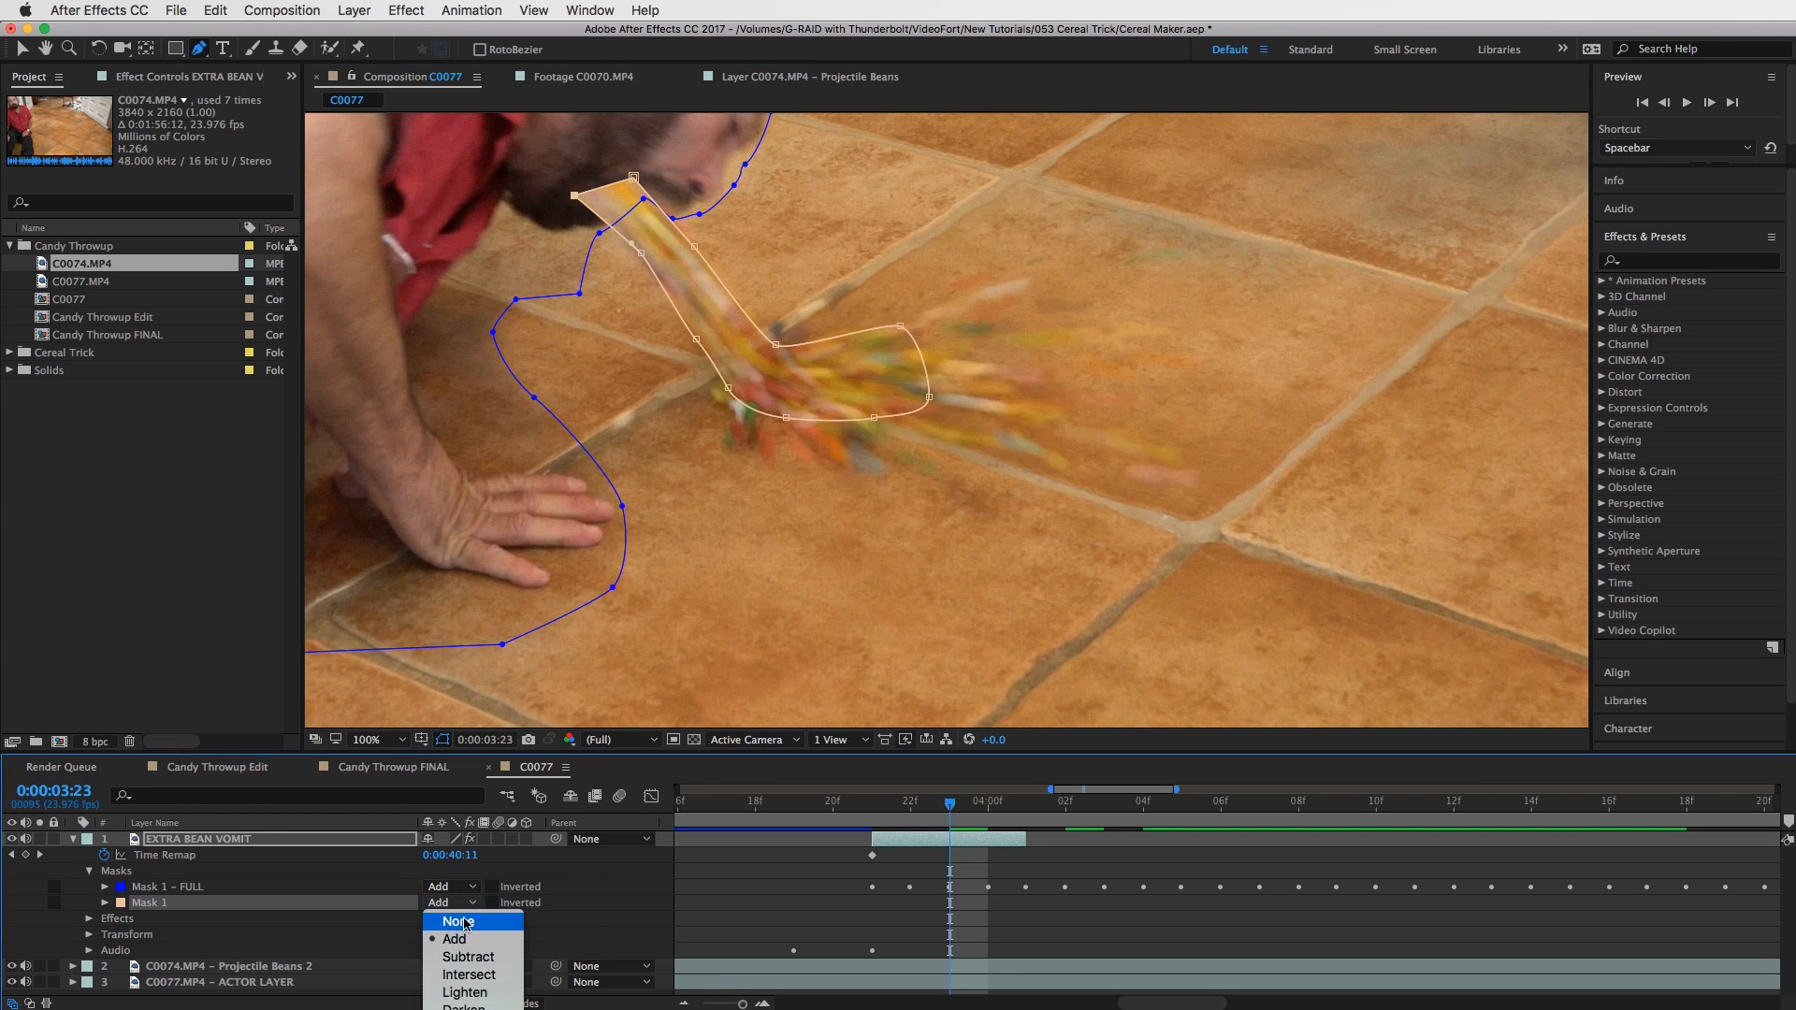
pyautogui.click(458, 923)
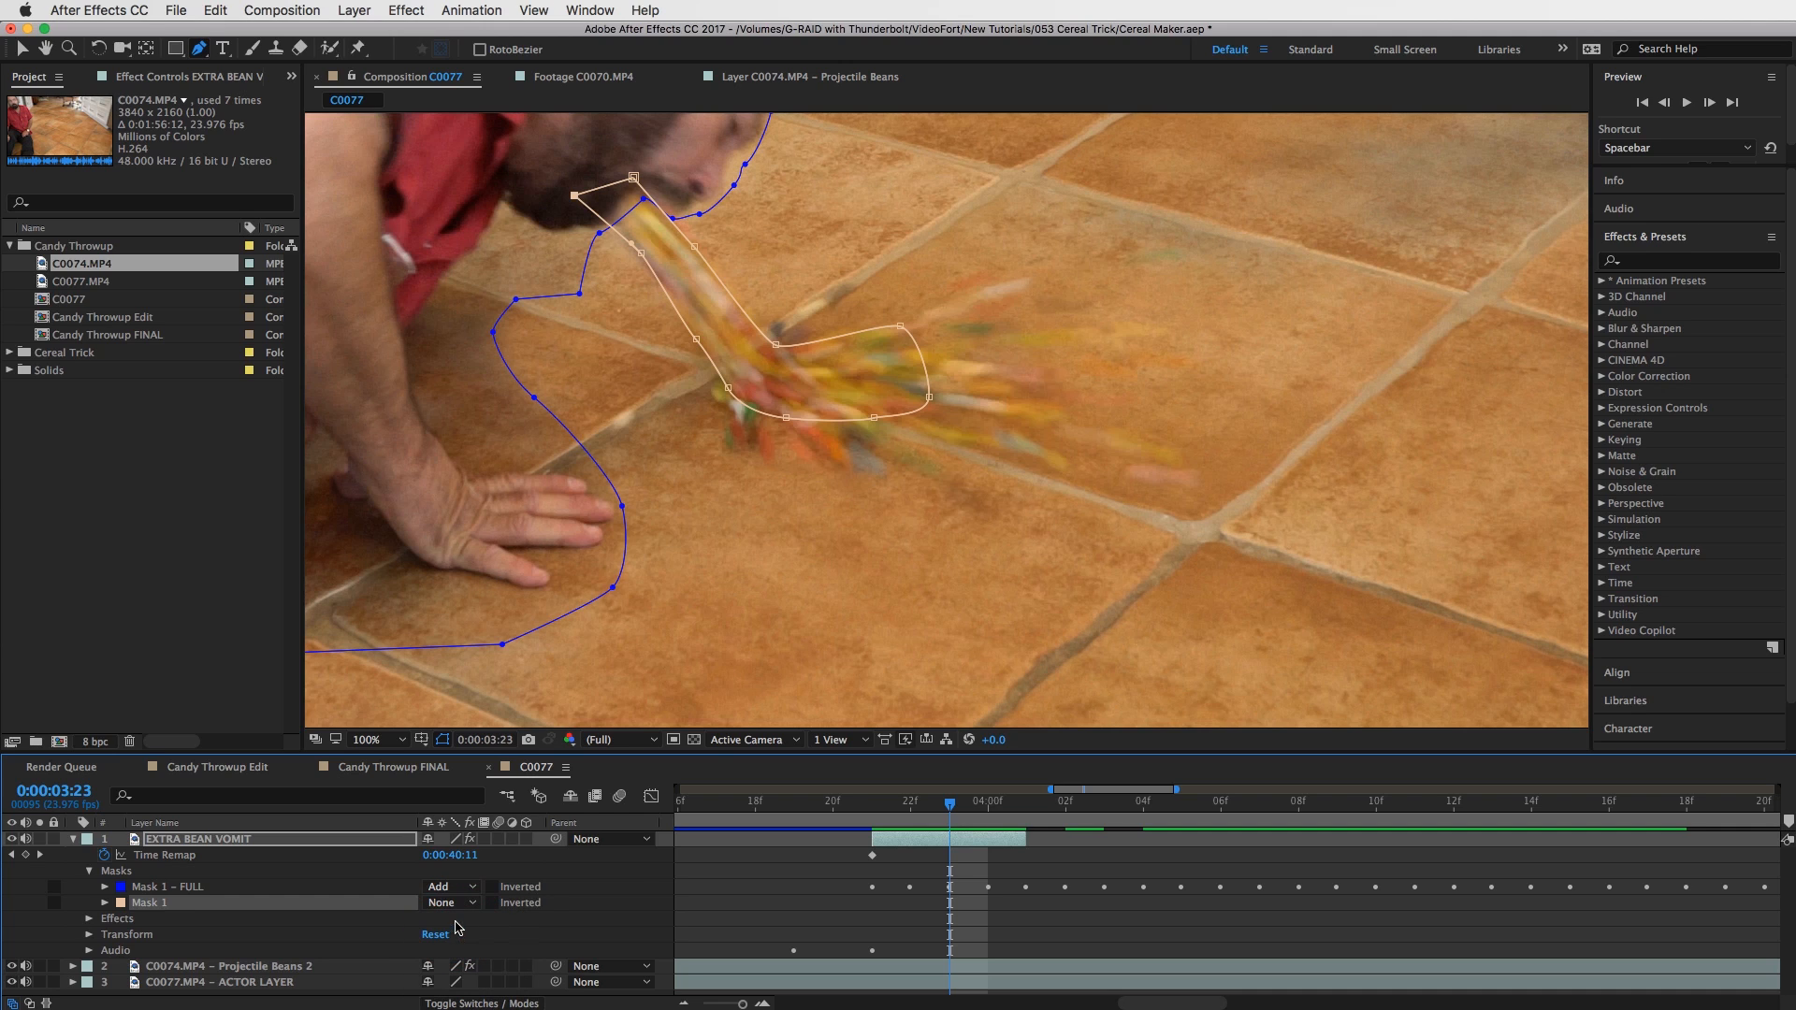
pyautogui.click(105, 903)
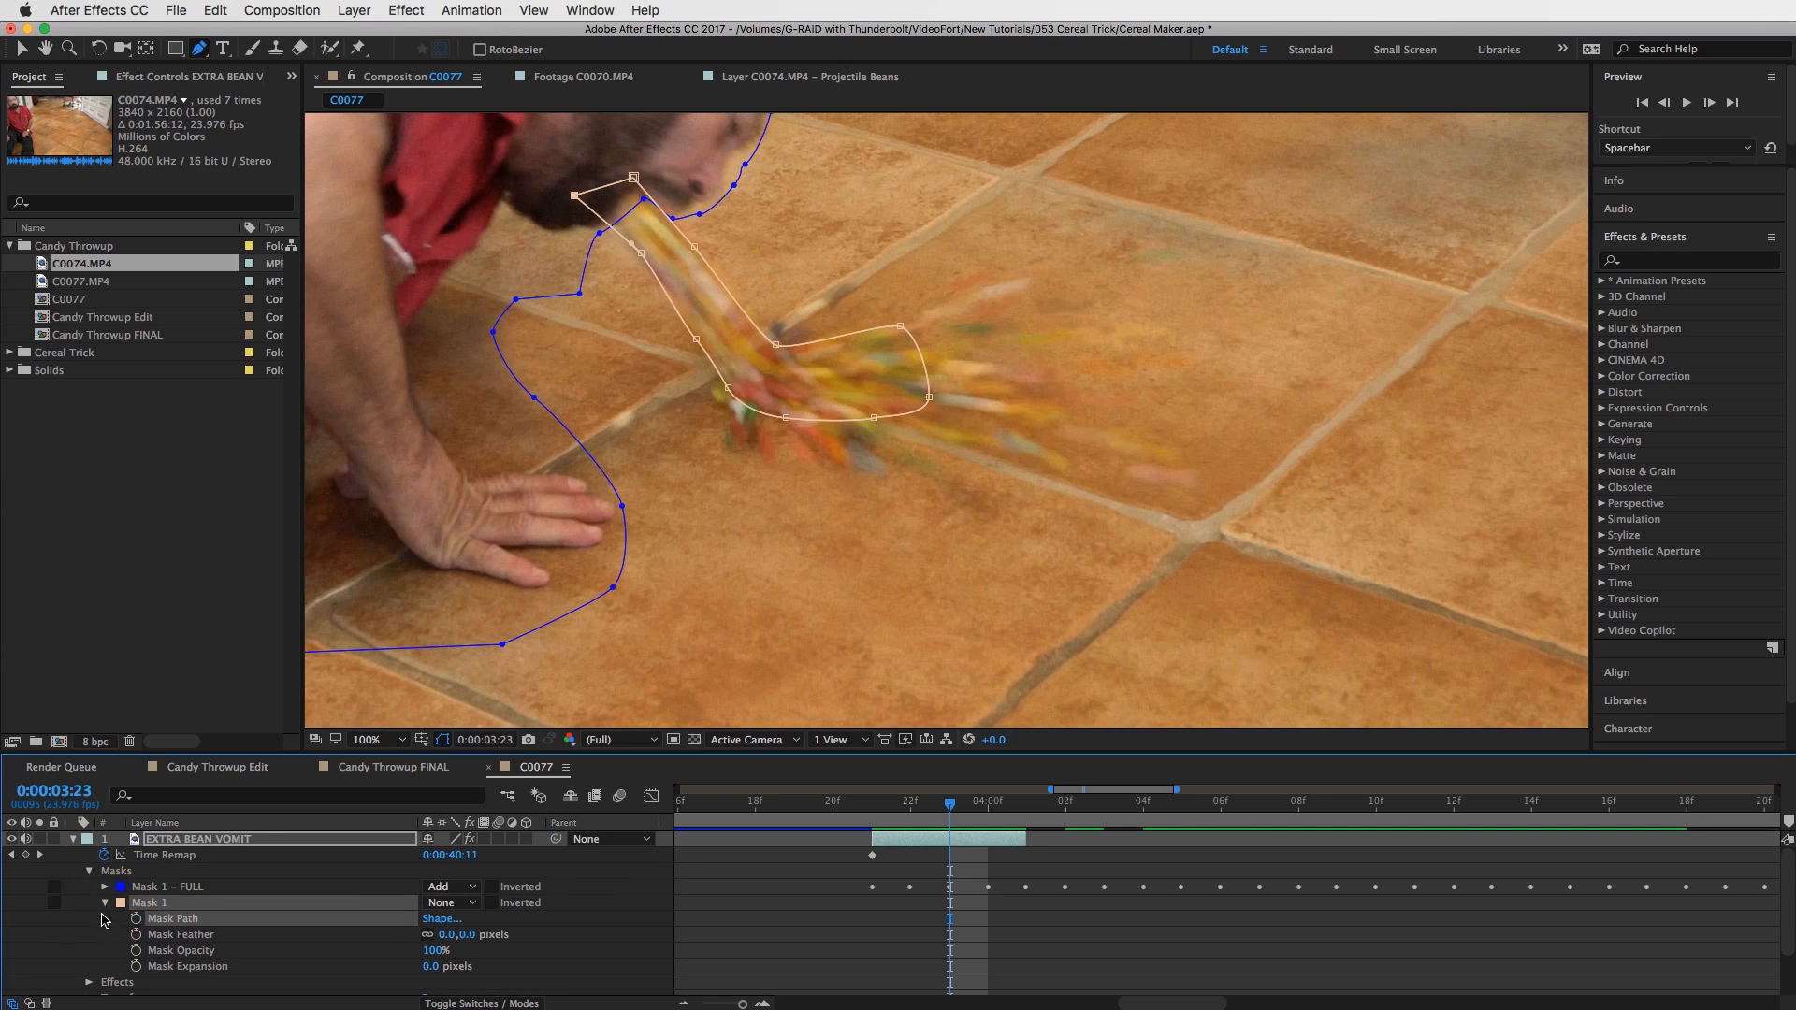
pyautogui.click(136, 918)
# At 0:00:04:00, stretch the splash end of Mask 1 outward over the spreading beans on the floor.
pyautogui.press('pagedown')
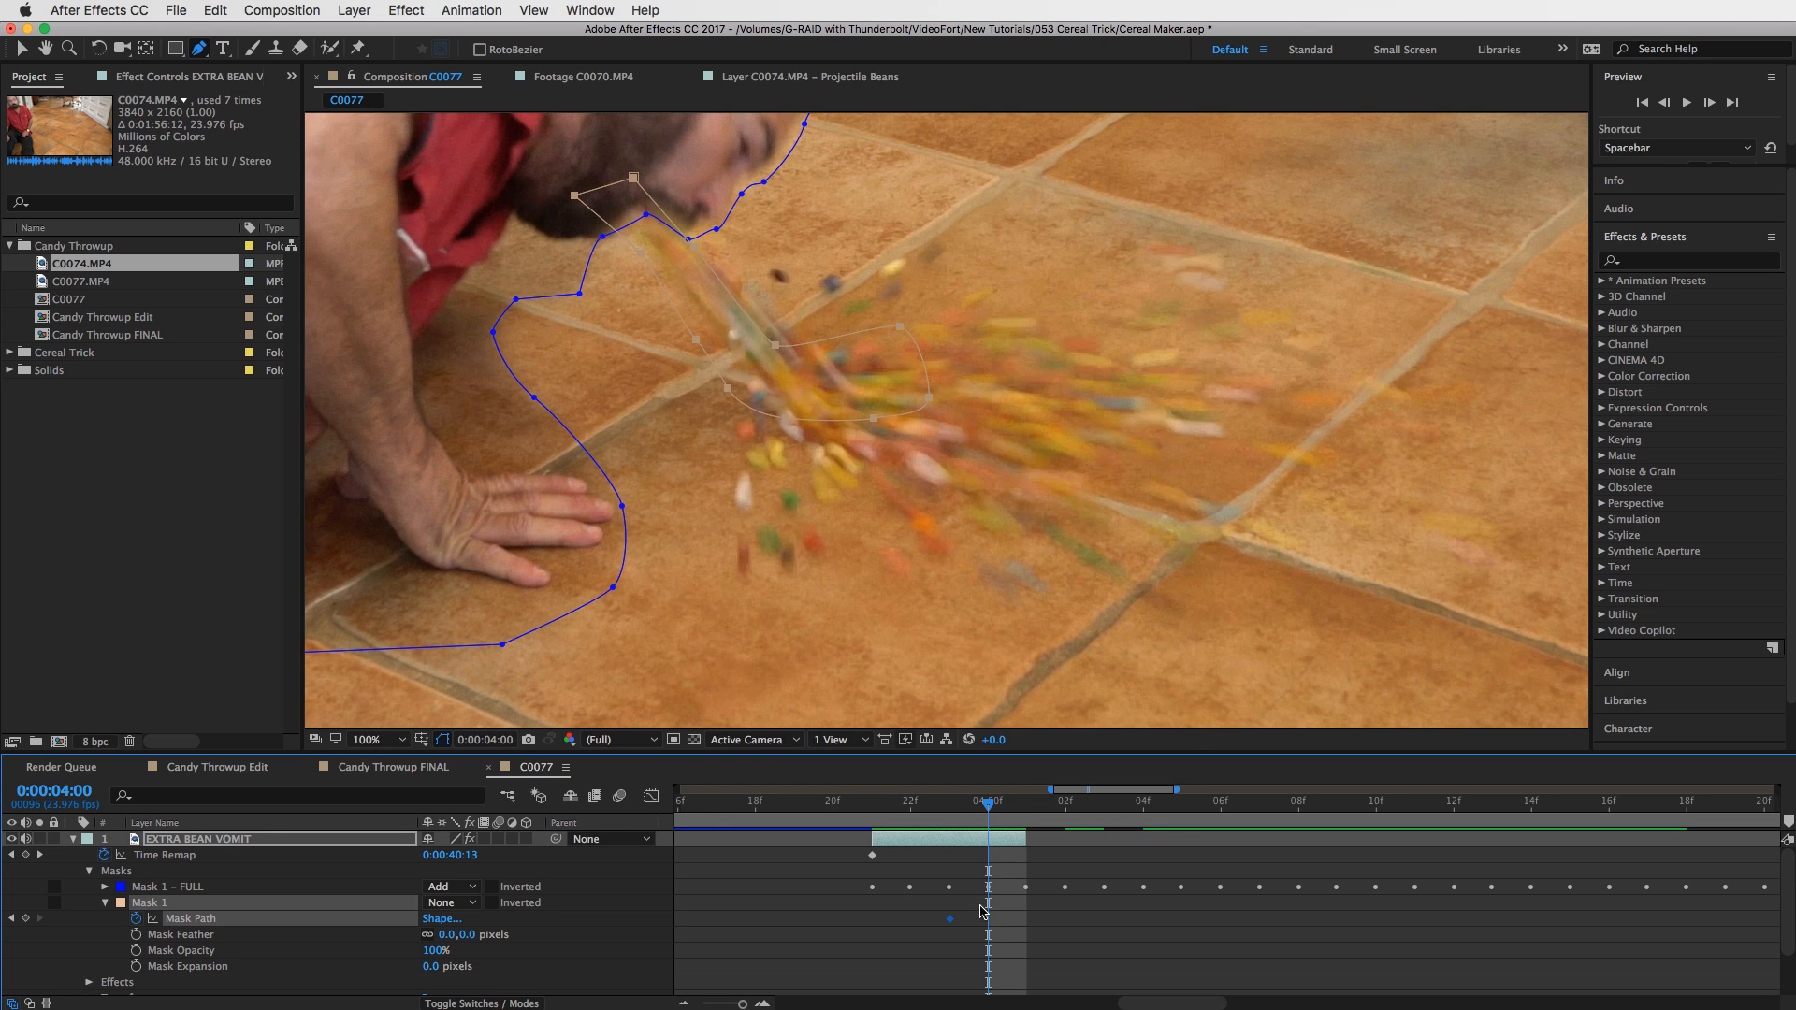
pyautogui.click(23, 48)
pyautogui.click(880, 398)
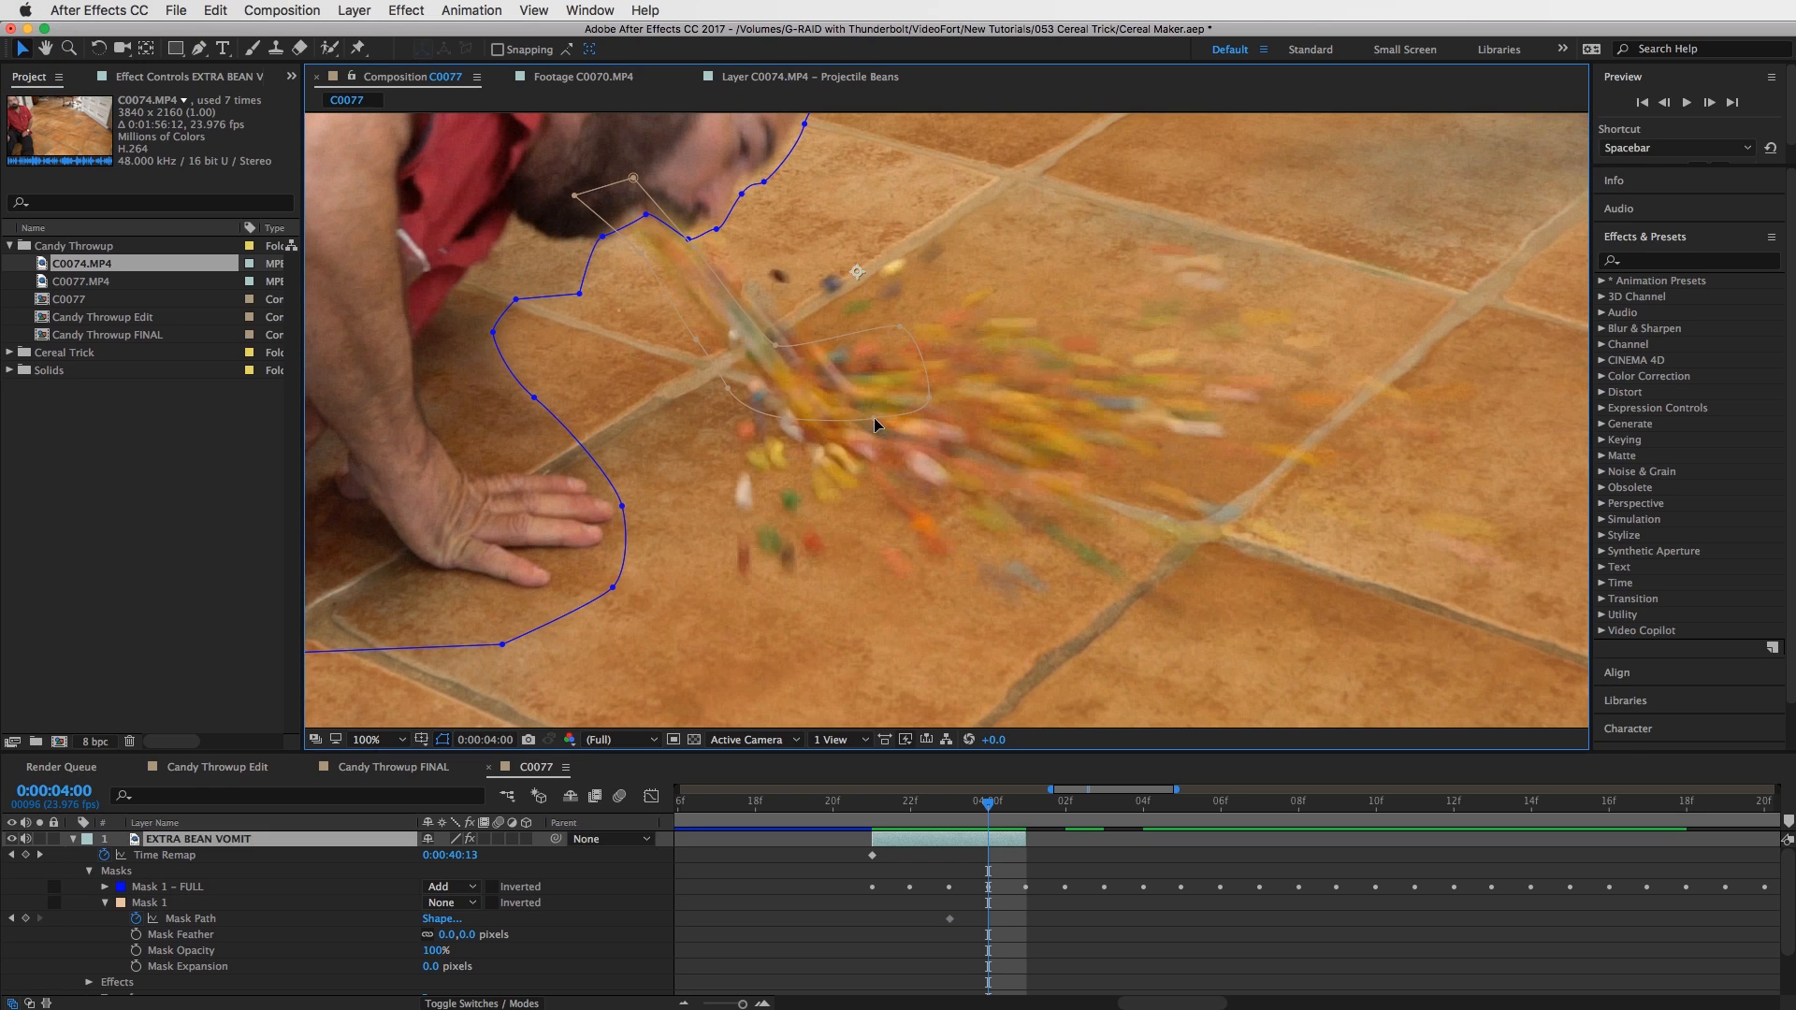
pyautogui.click(874, 417)
pyautogui.moveTo(926, 397); pyautogui.dragTo(1028, 417)
pyautogui.moveTo(900, 327); pyautogui.dragTo(995, 326)
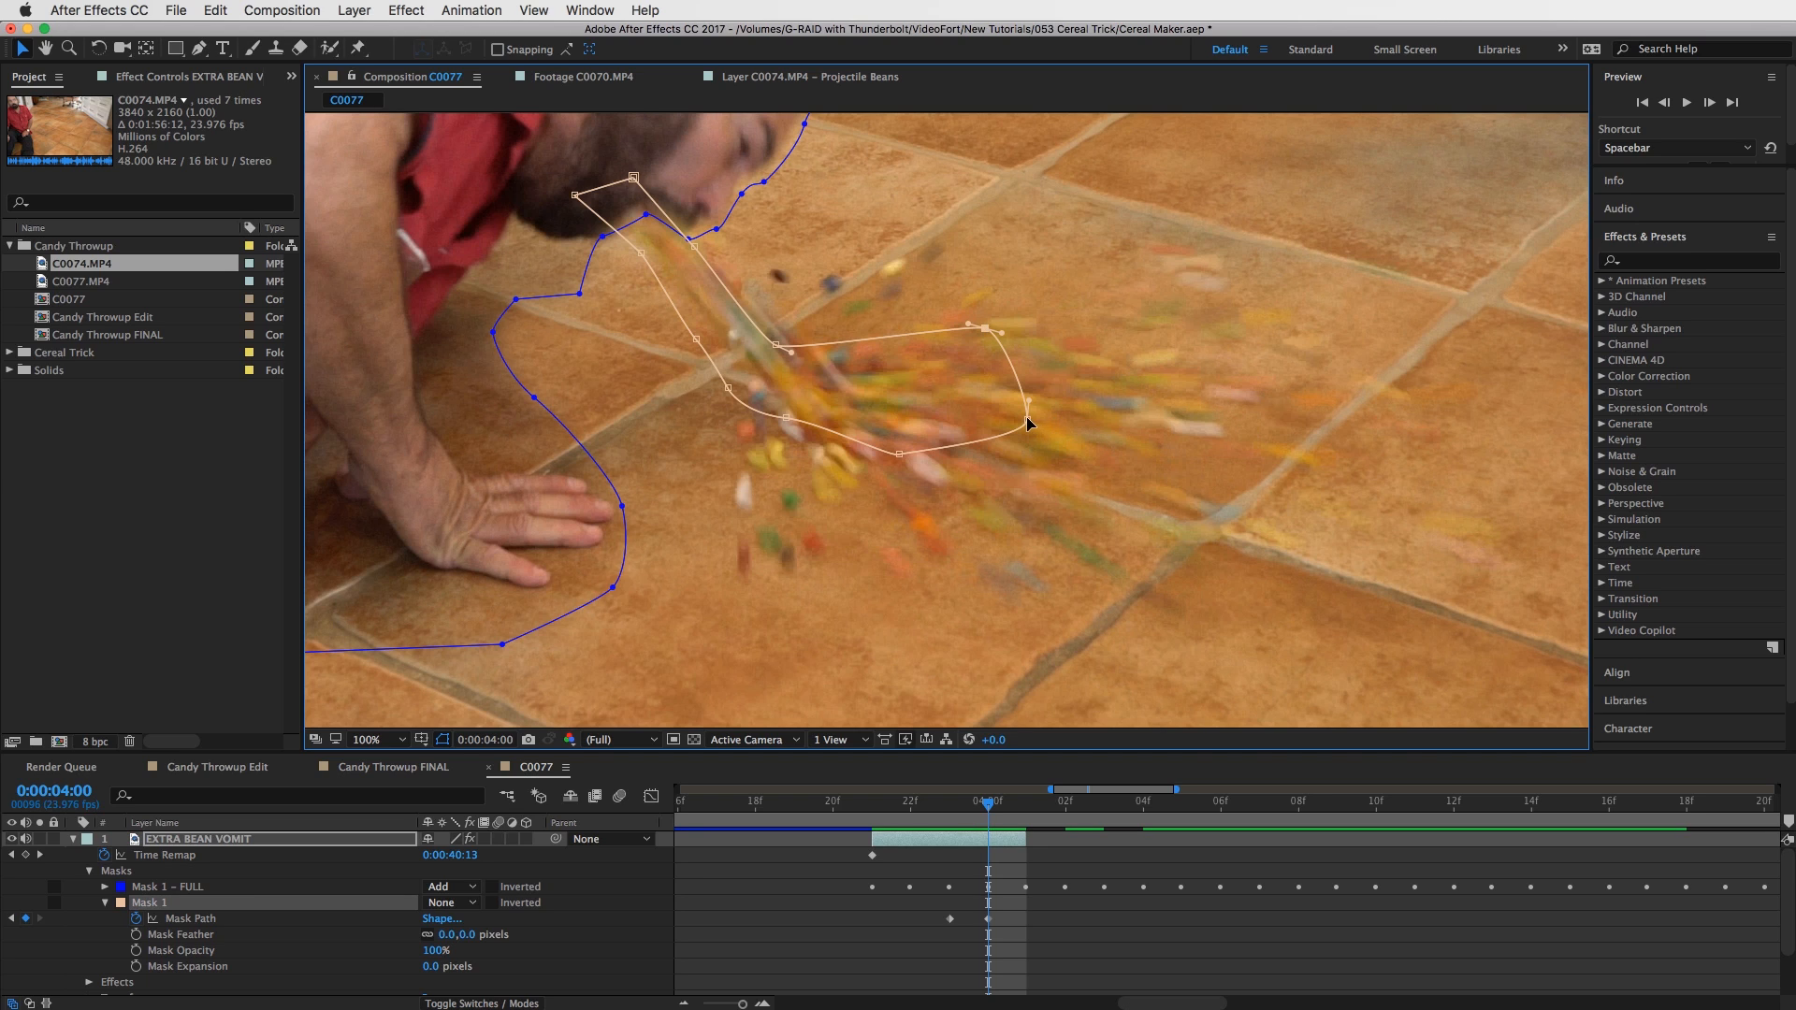
pyautogui.moveTo(1027, 418); pyautogui.dragTo(1122, 423)
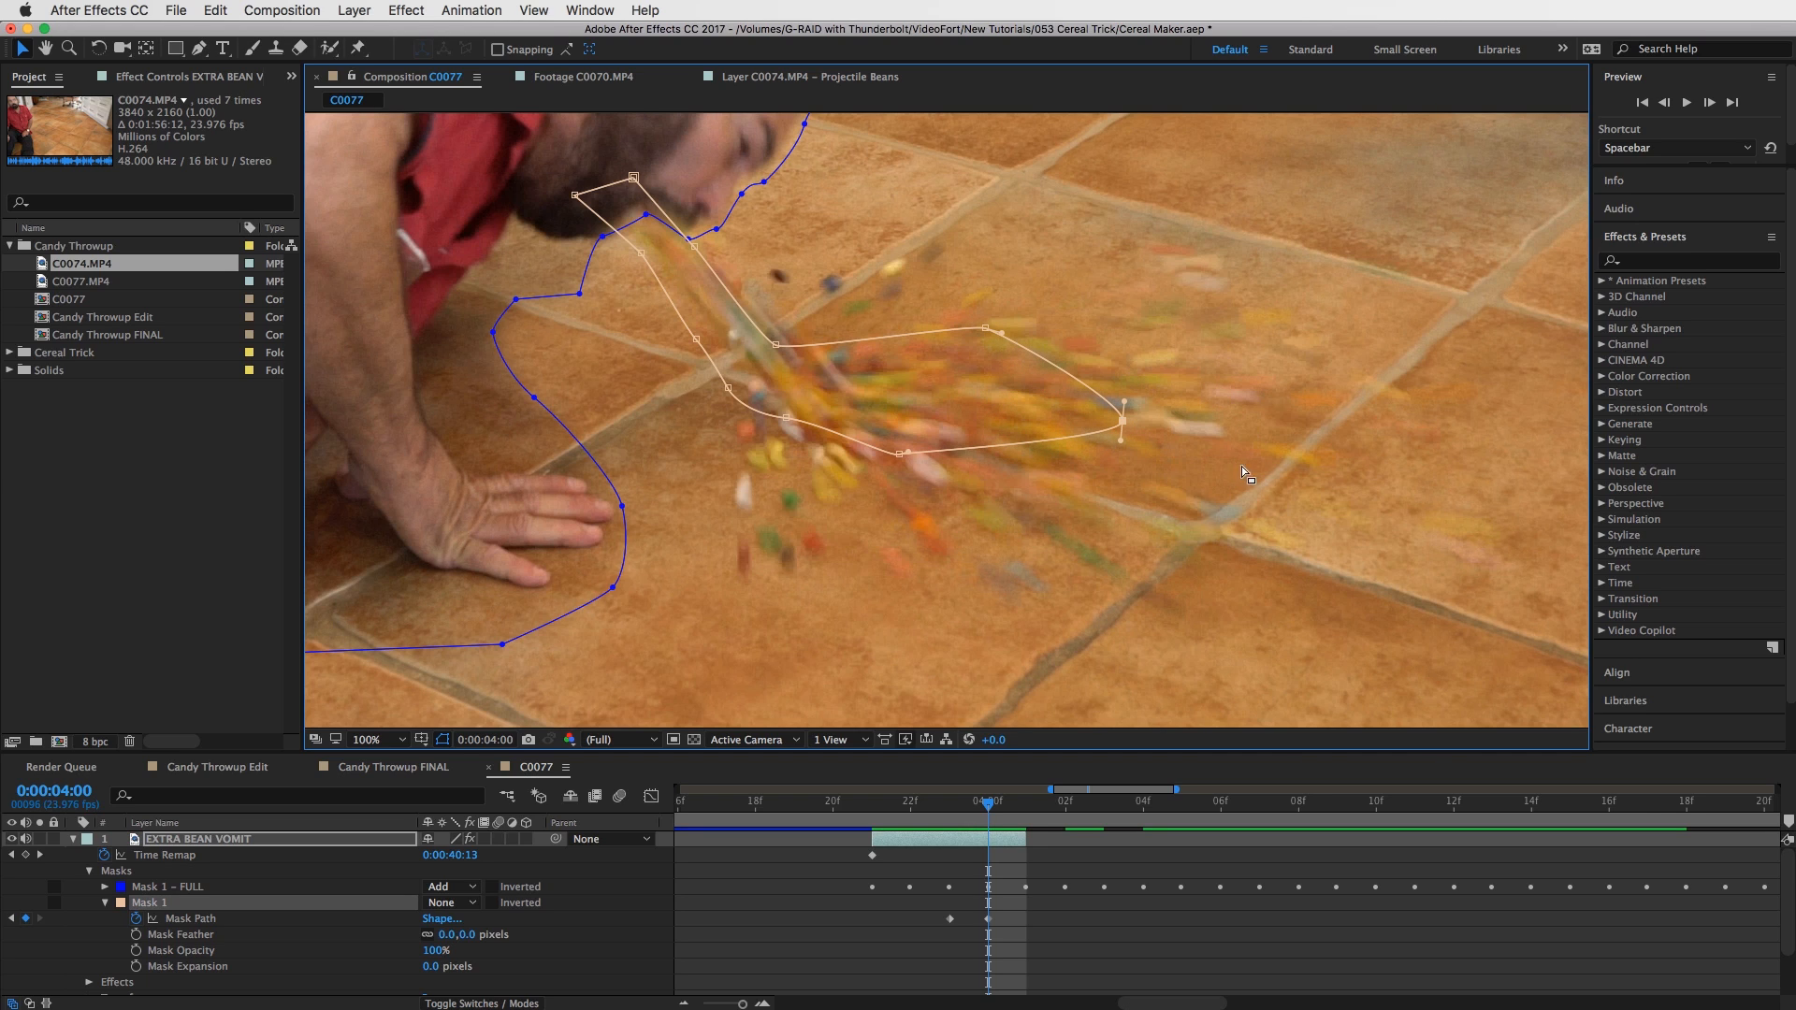
pyautogui.moveTo(897, 453); pyautogui.dragTo(924, 489)
pyautogui.moveTo(985, 329); pyautogui.dragTo(1004, 327)
pyautogui.moveTo(789, 420); pyautogui.dragTo(796, 422)
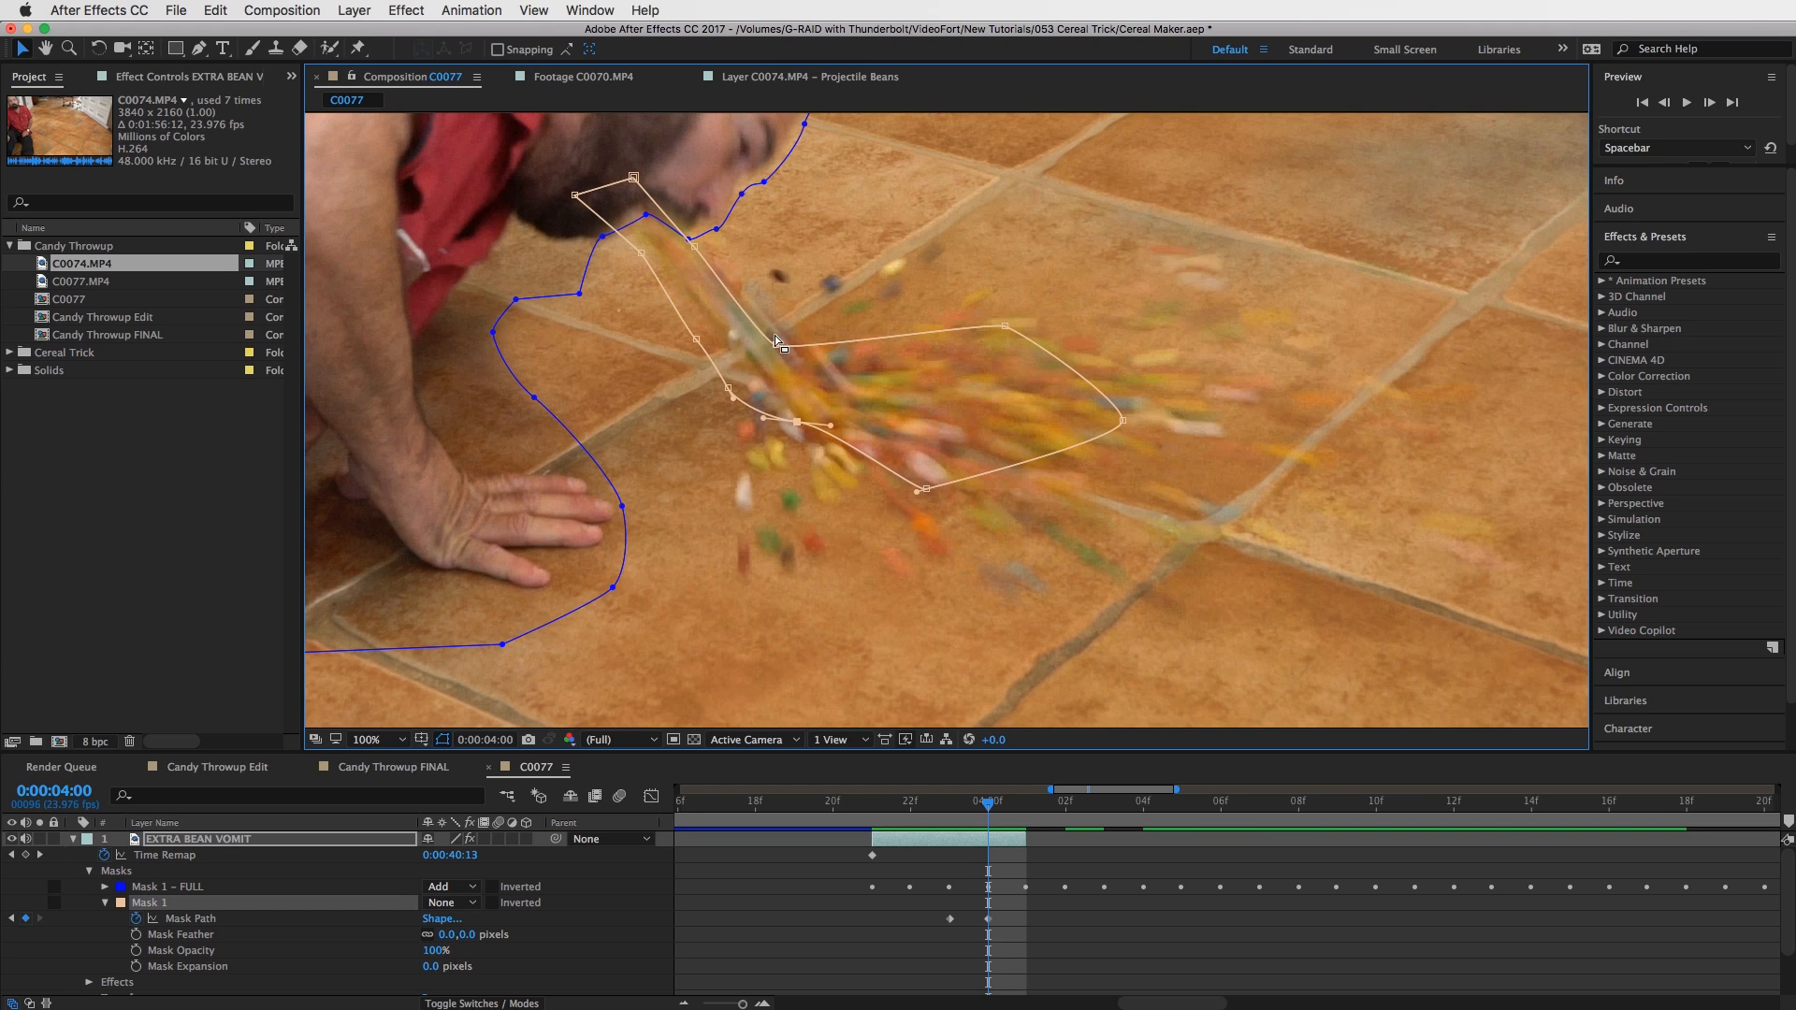
# Tighten Mask 1 along the bean stream and shift its points at the actor's mouth at 0:00:04:00.
pyautogui.moveTo(777, 341); pyautogui.dragTo(803, 345)
pyautogui.moveTo(694, 339); pyautogui.dragTo(802, 436)
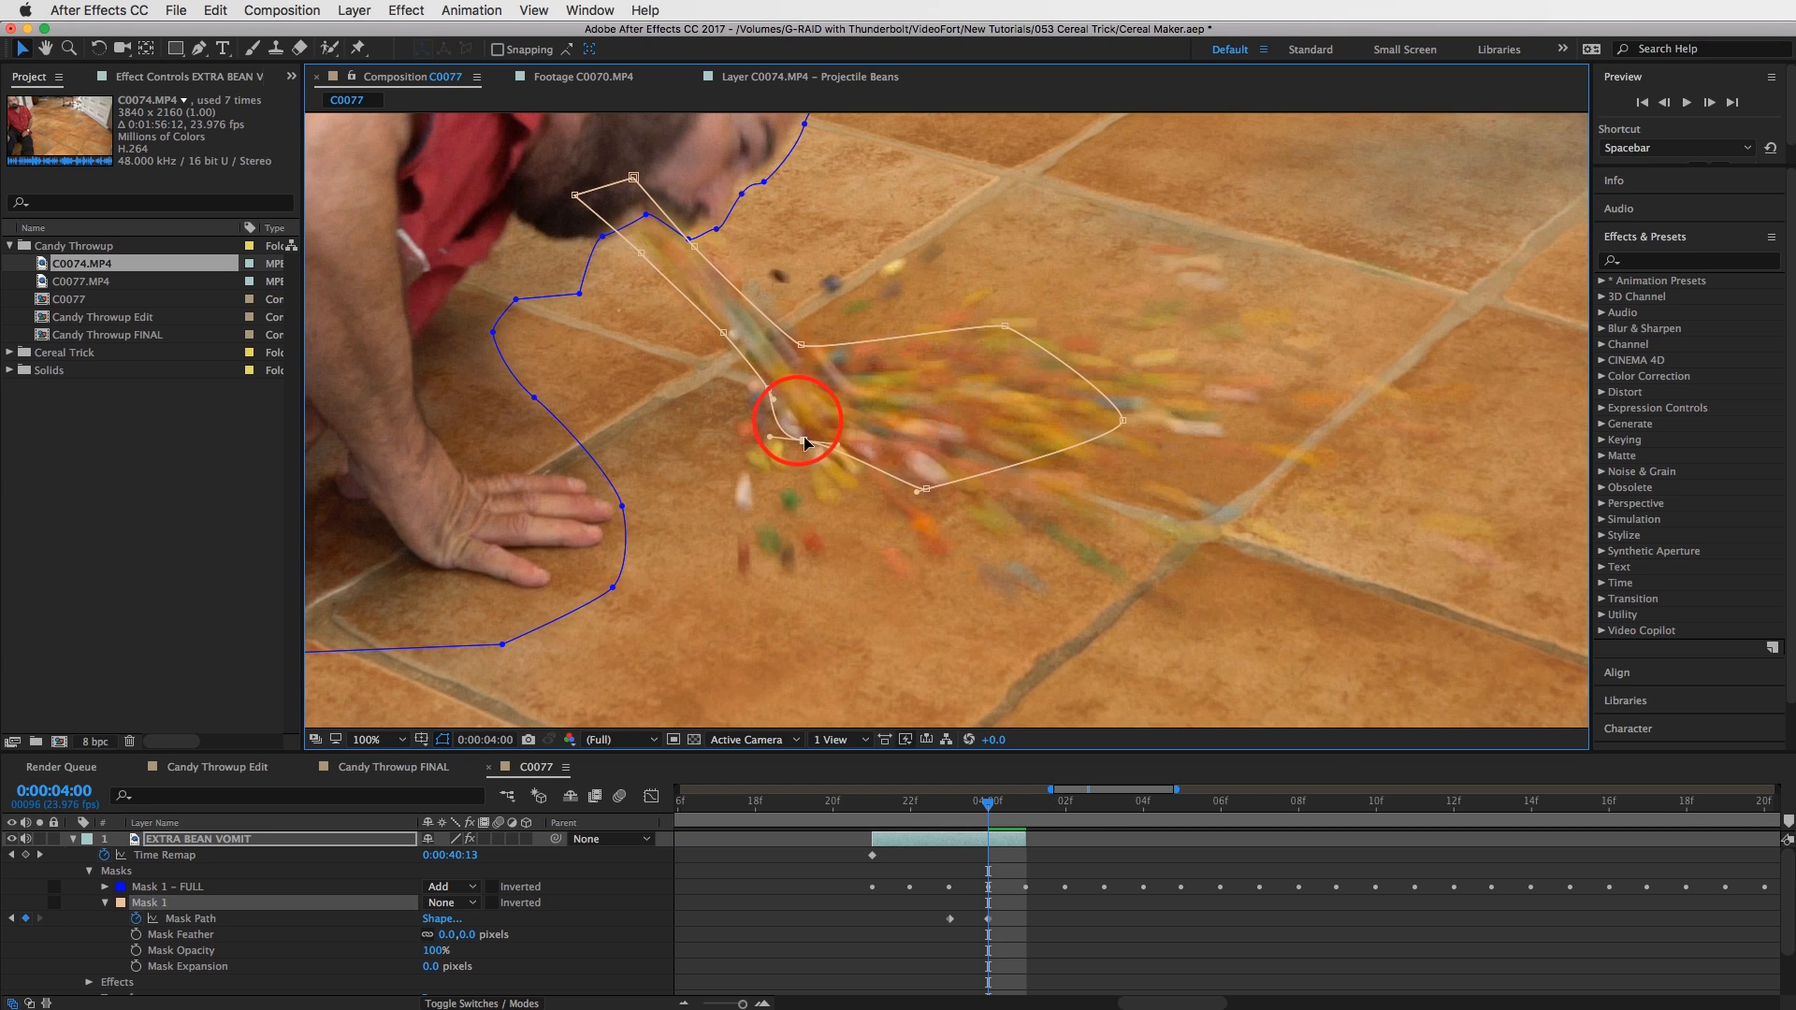
pyautogui.moveTo(926, 488); pyautogui.dragTo(922, 487)
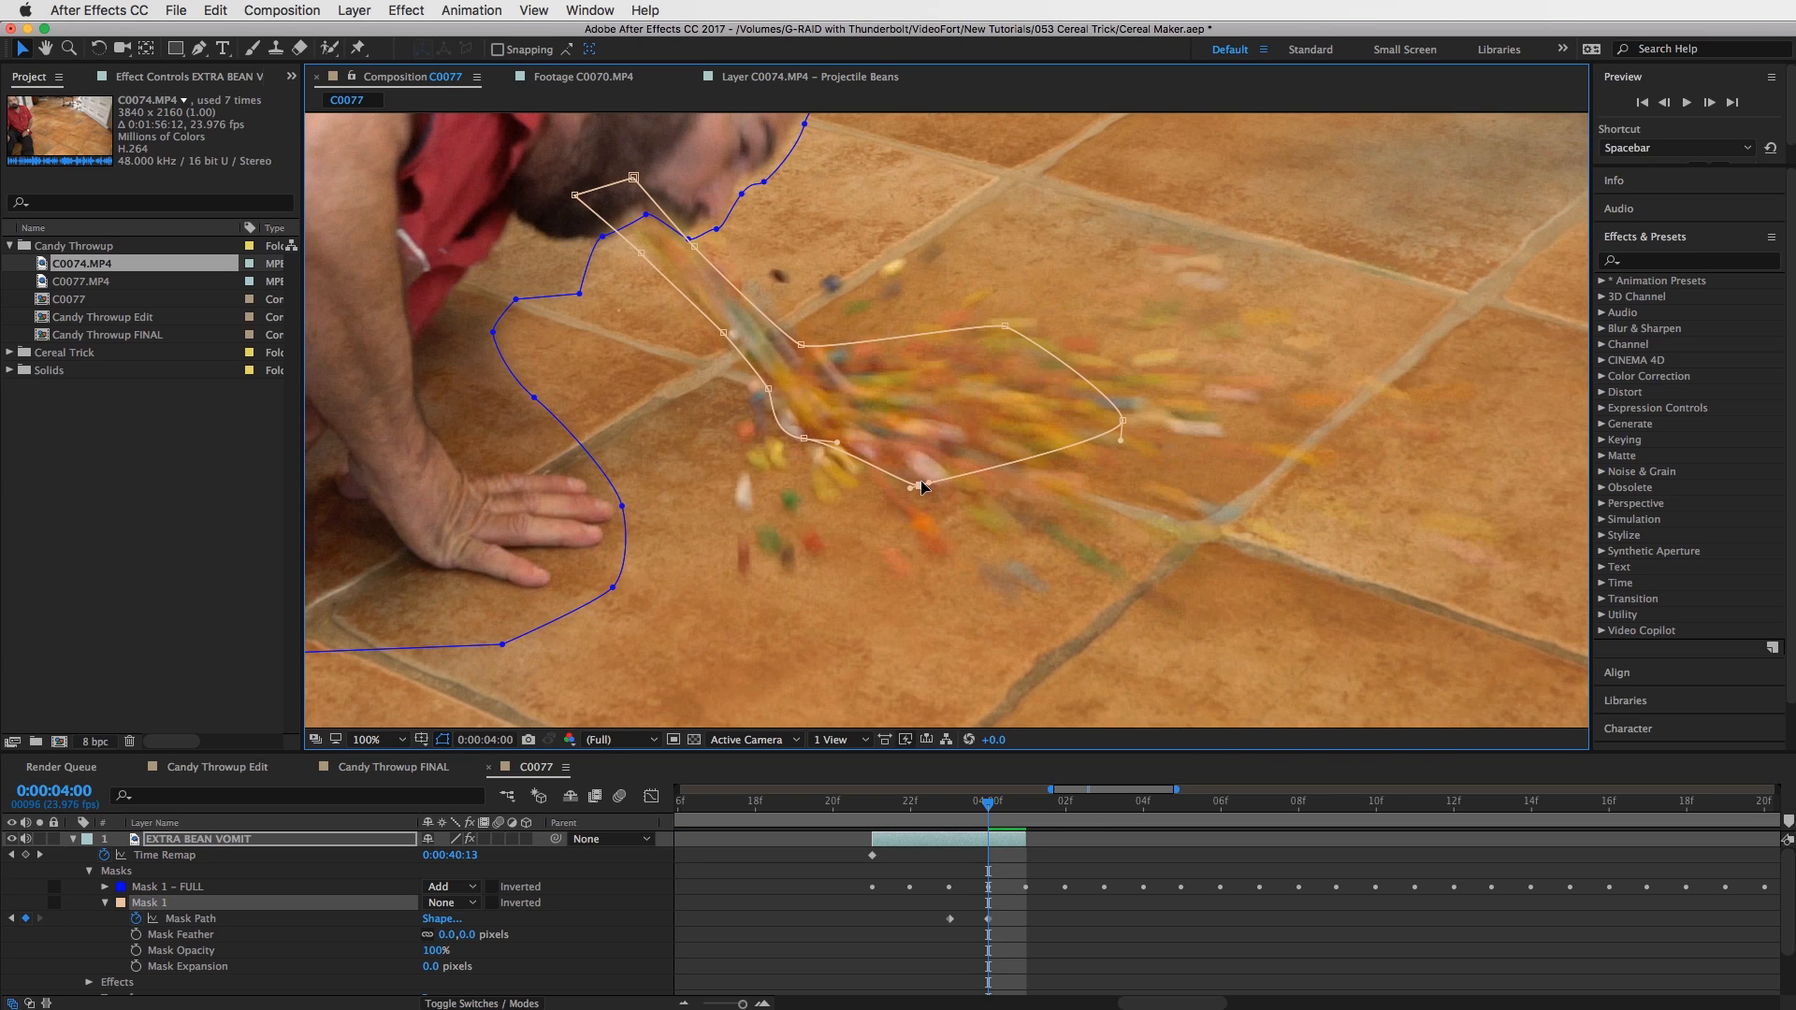
pyautogui.moveTo(641, 255); pyautogui.dragTo(697, 248)
pyautogui.moveTo(633, 177); pyautogui.dragTo(596, 186)
# At 0:00:03:22, pull in the splash end of Mask 1 and fit its stream edges to the smaller bean spray.
pyautogui.press('pageup')
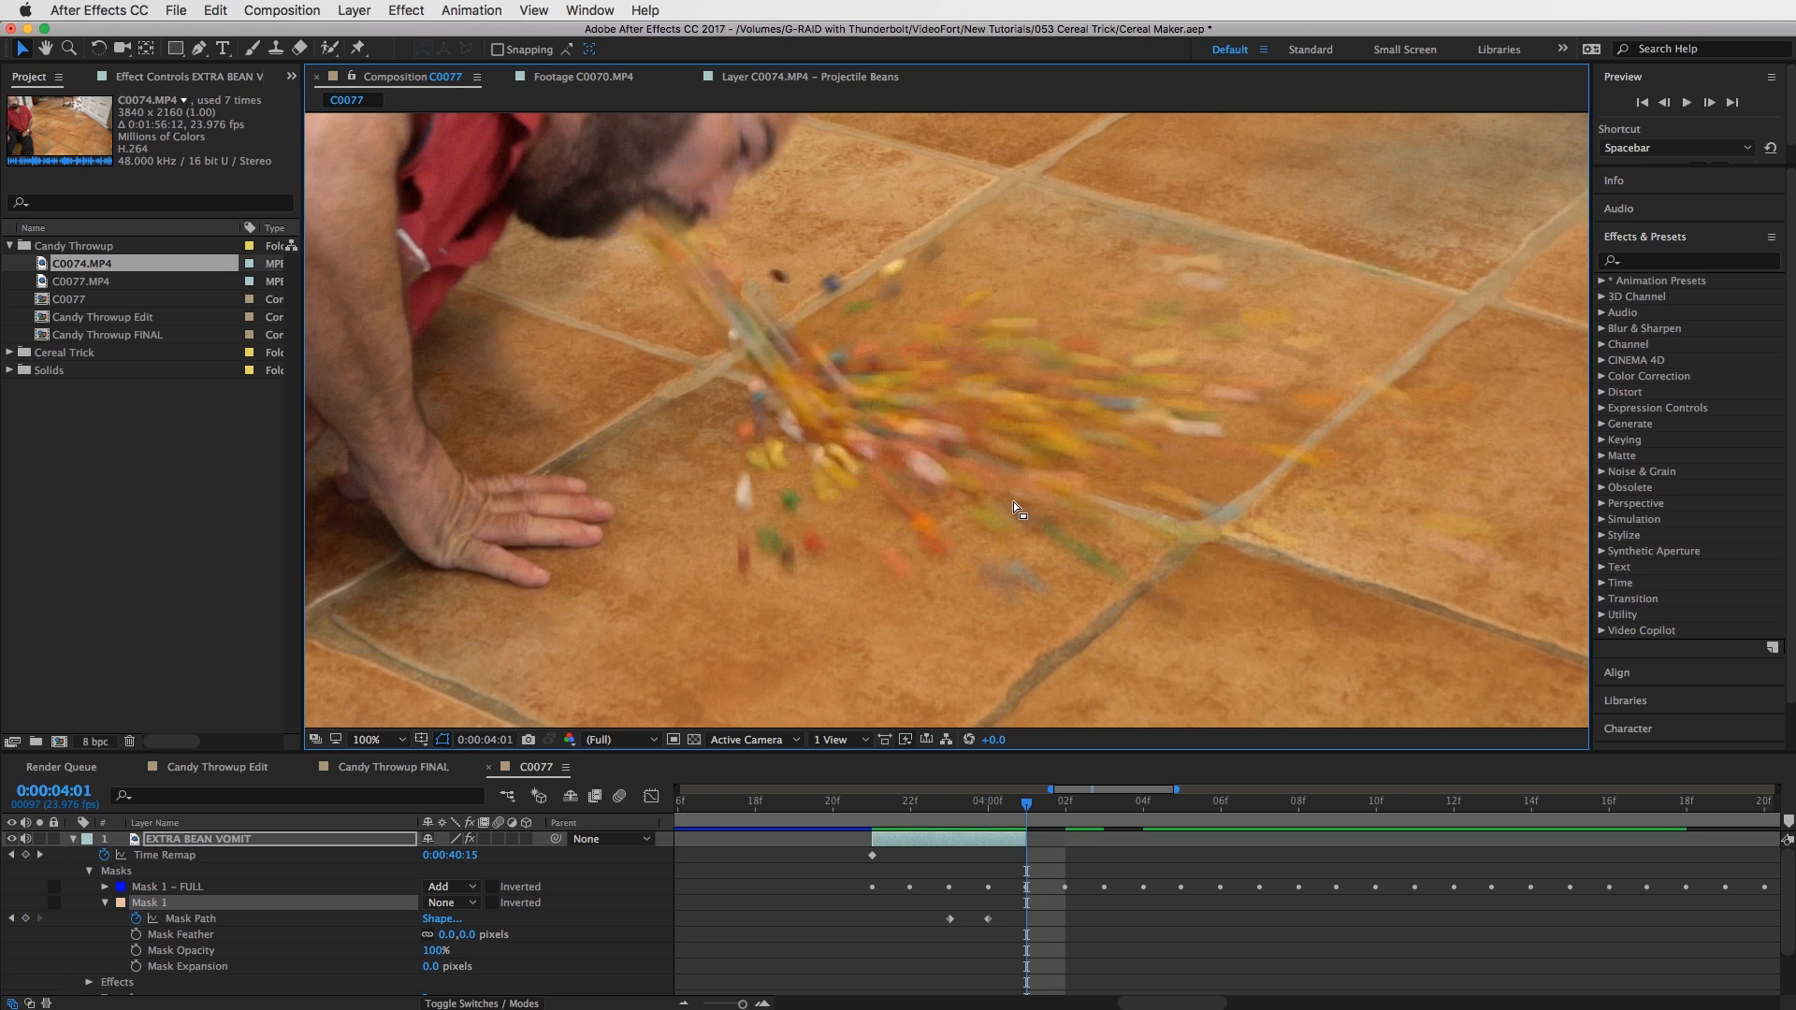
pyautogui.press('pageup')
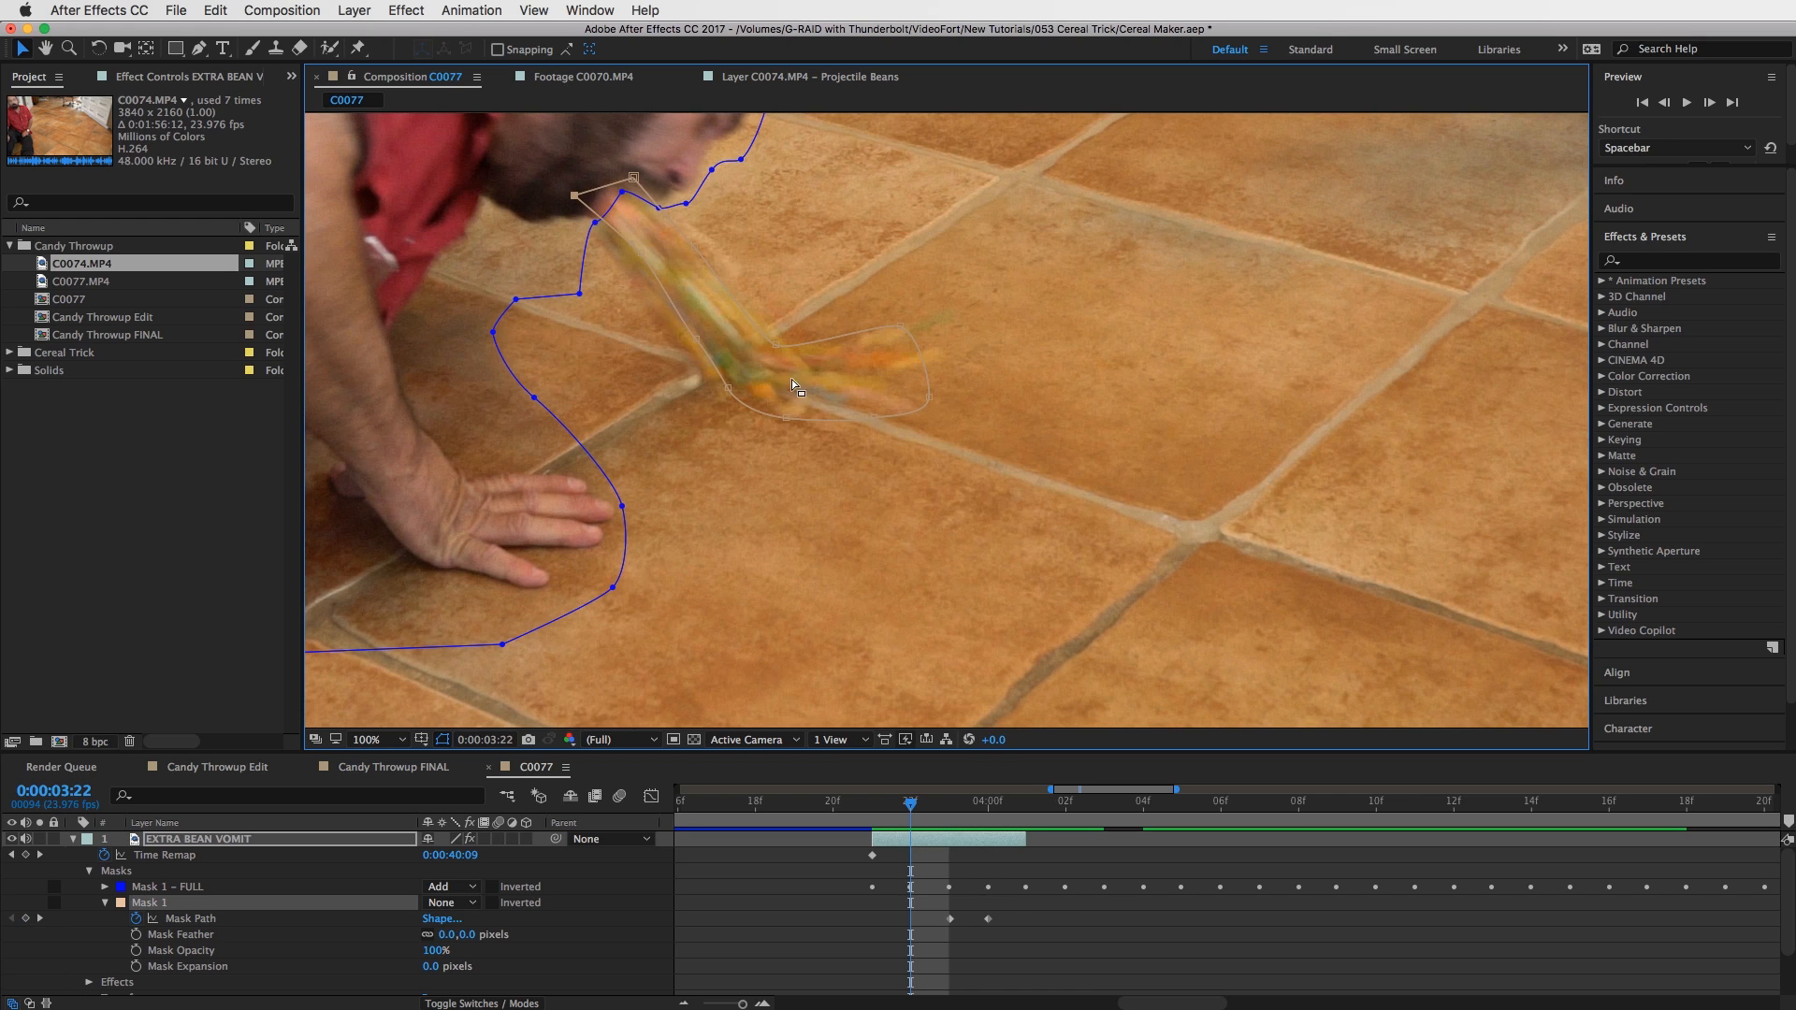
pyautogui.moveTo(925, 394); pyautogui.dragTo(857, 342)
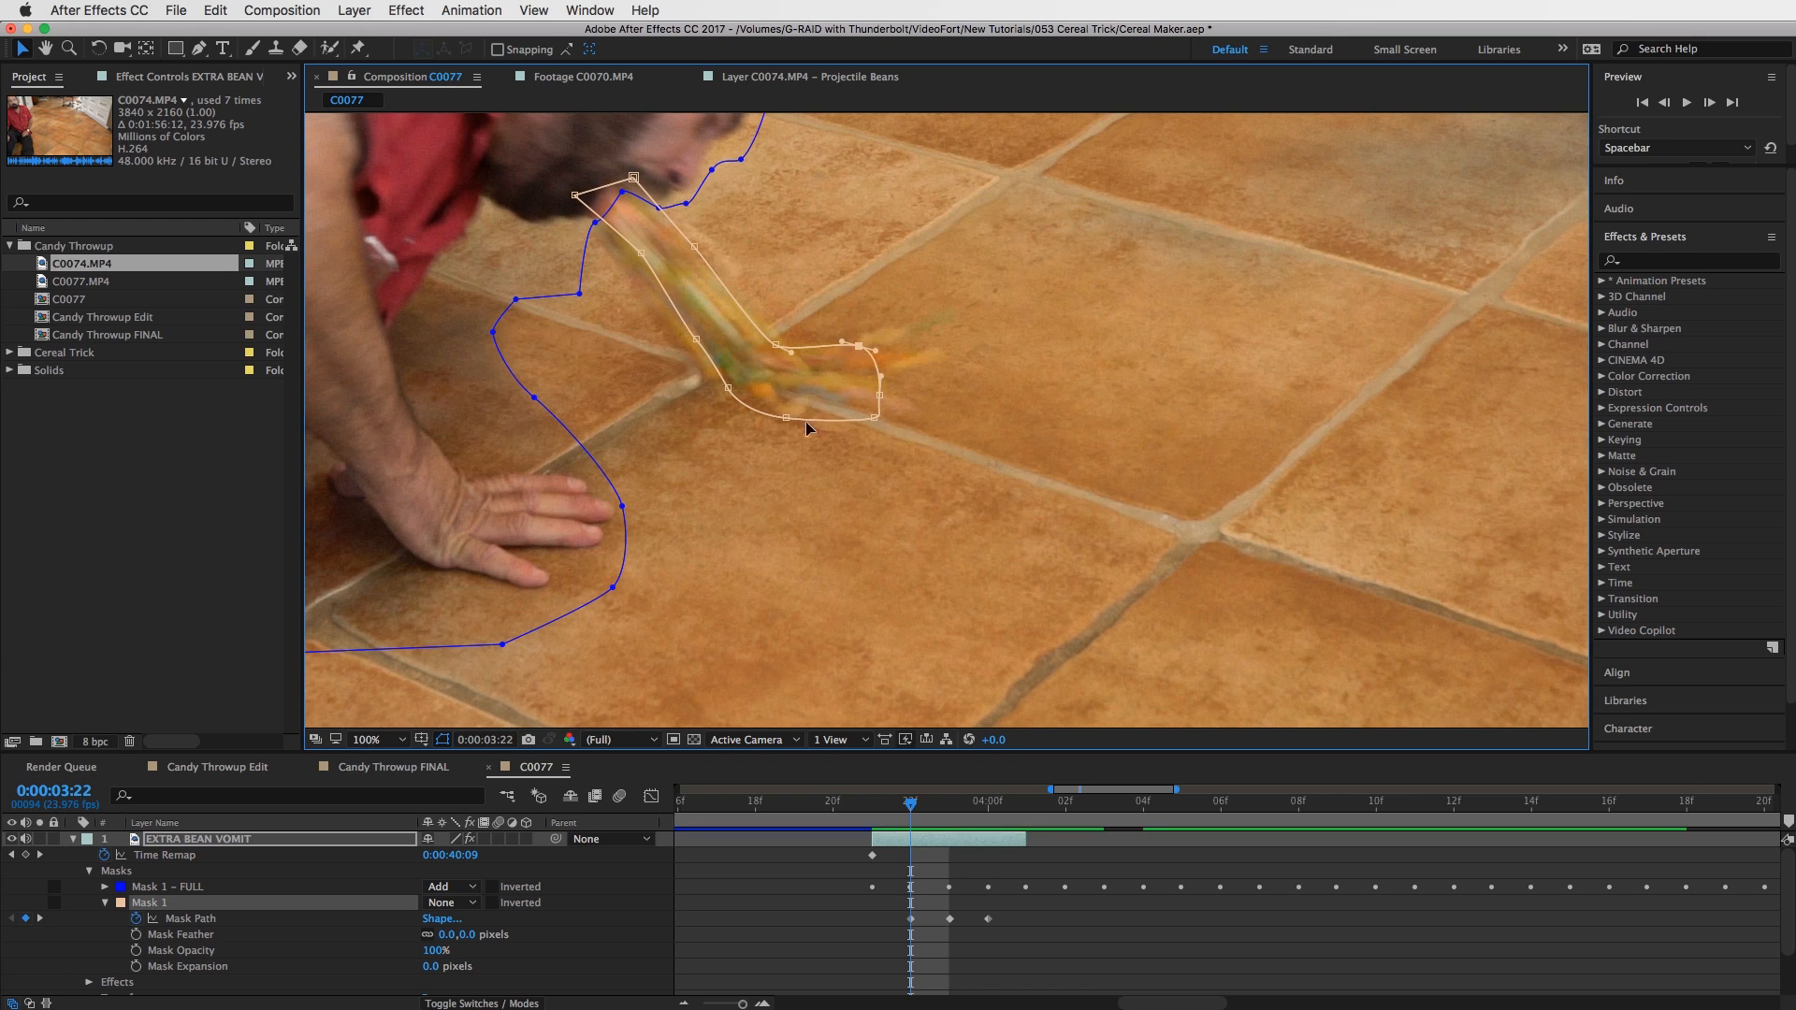
pyautogui.moveTo(877, 420); pyautogui.dragTo(825, 398)
pyautogui.moveTo(641, 254); pyautogui.dragTo(681, 250)
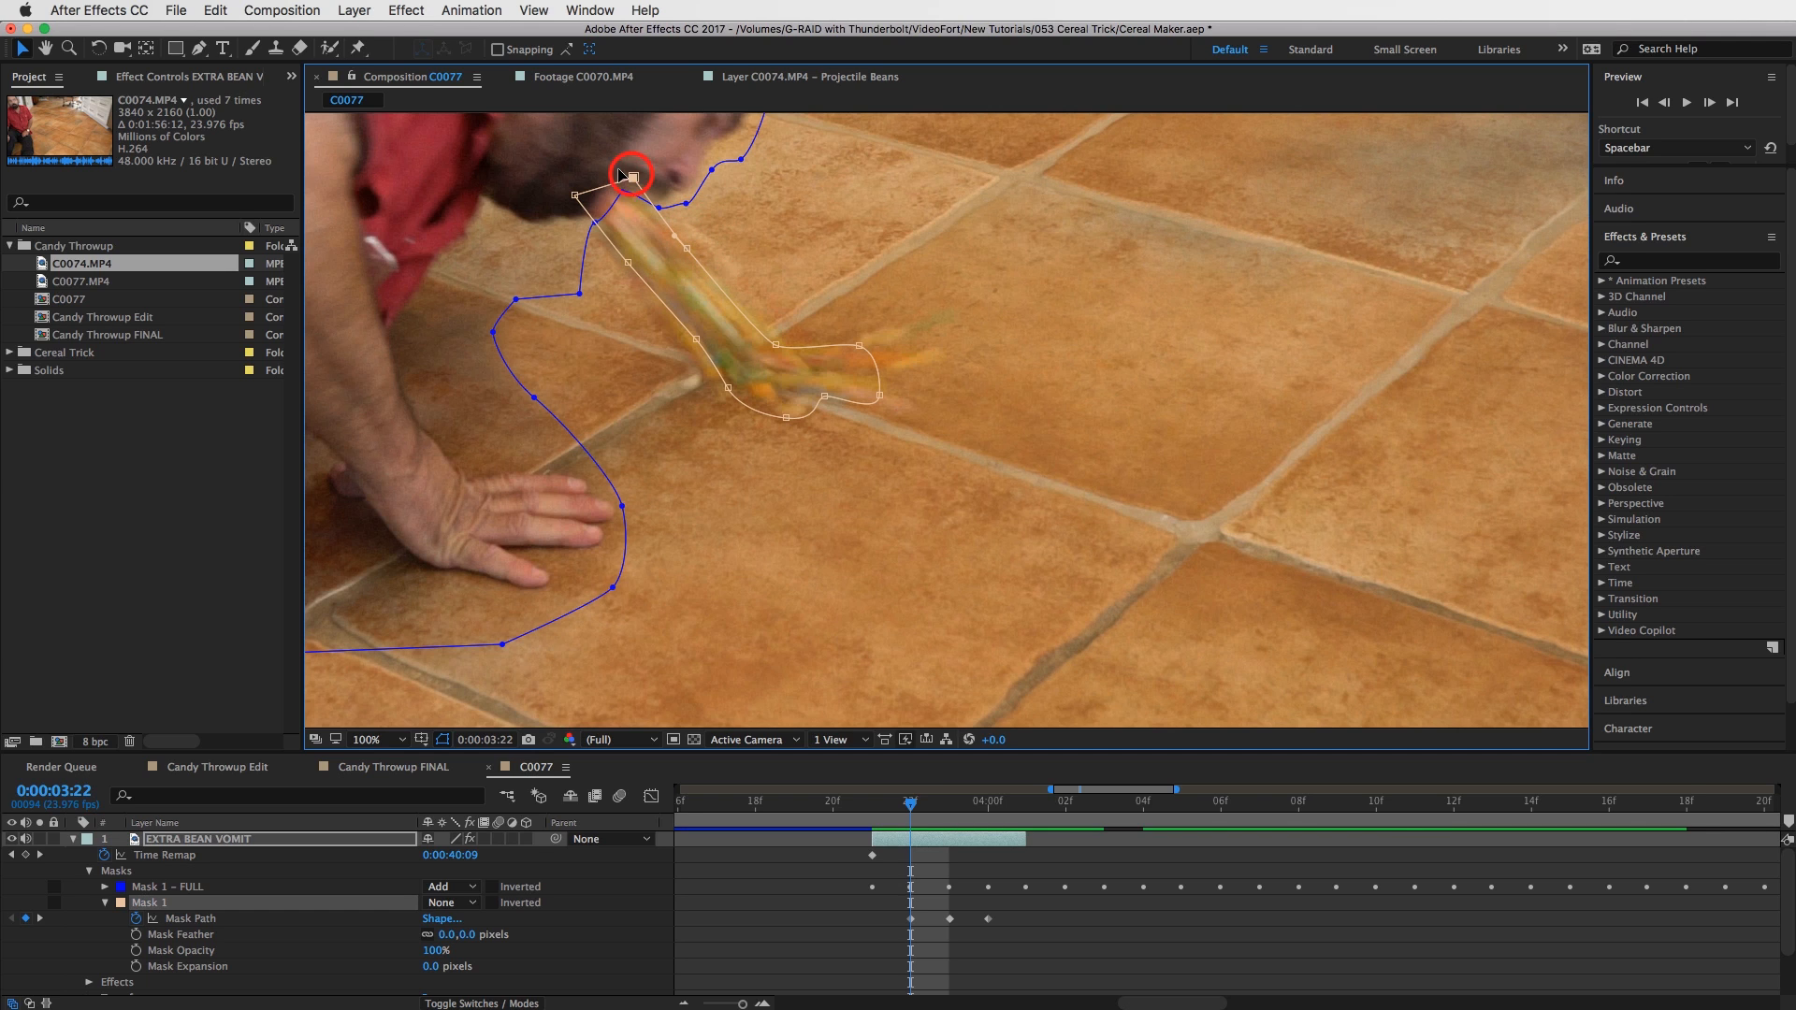
pyautogui.moveTo(633, 177); pyautogui.dragTo(619, 173)
# At 0:00:03:21, move the whole Mask 1 path up to the actor's mouth and reshape it around the first emerging beans.
pyautogui.press('pageup')
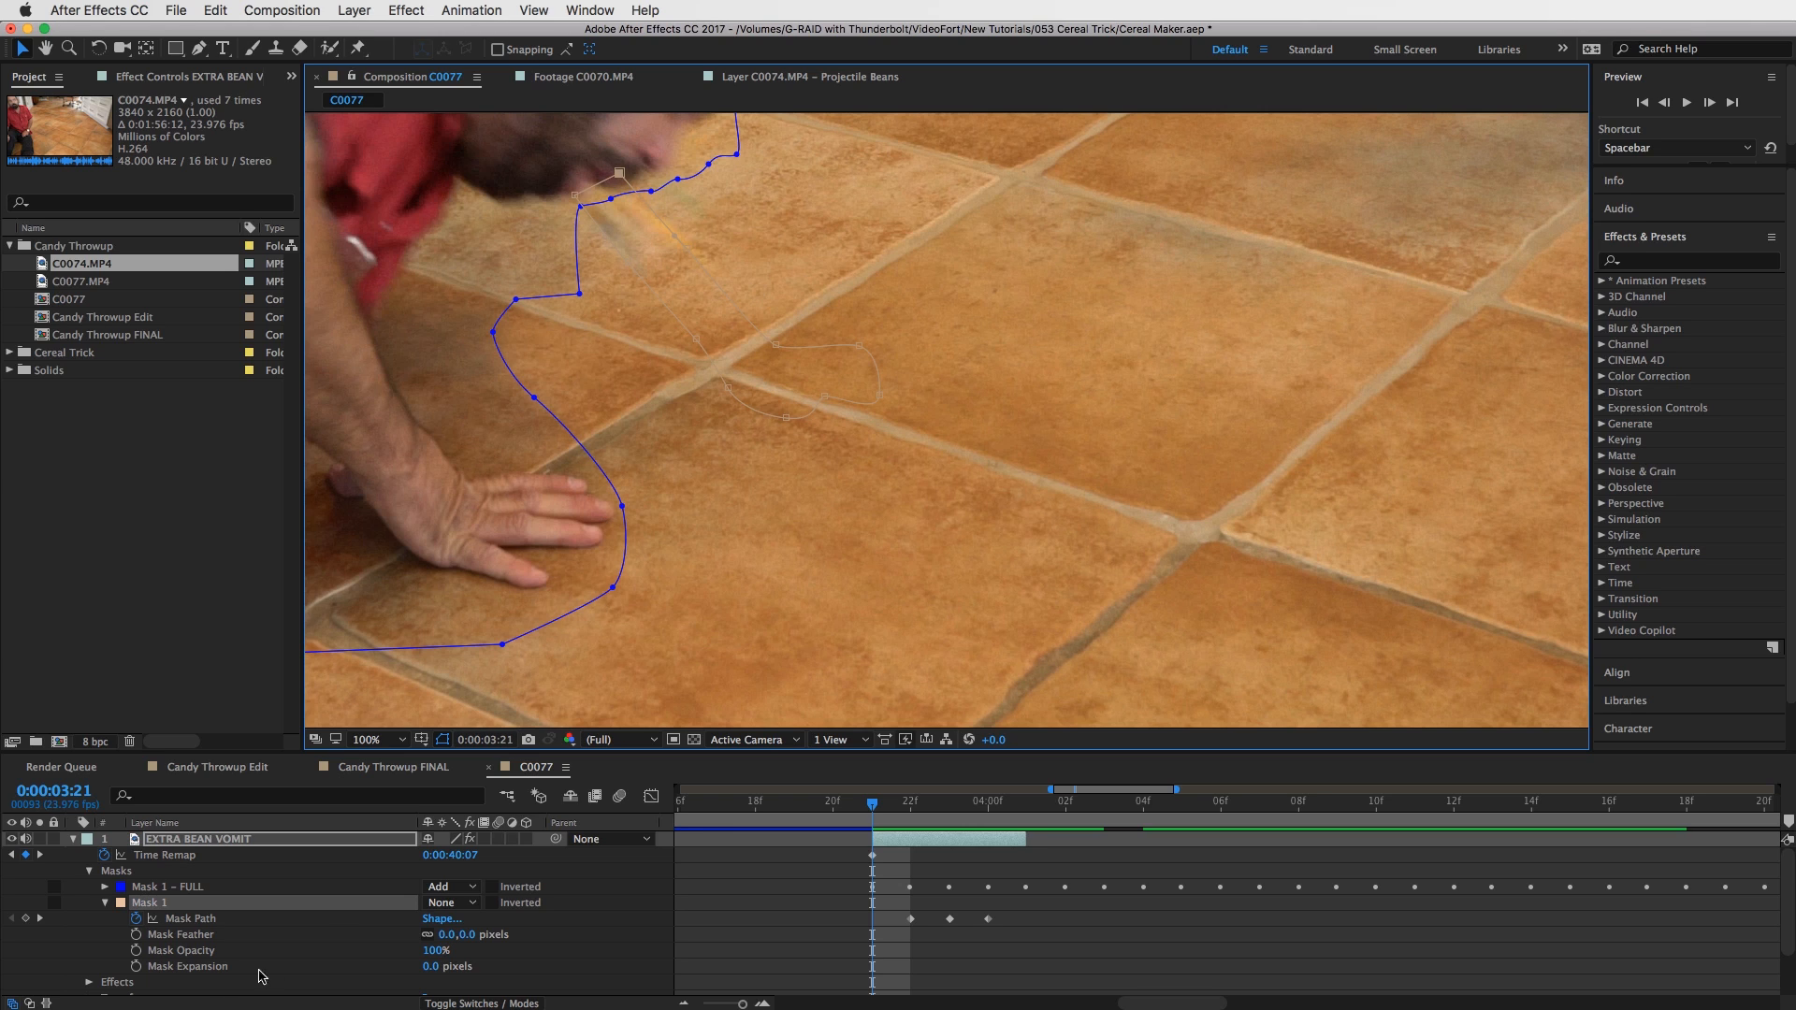
pyautogui.click(193, 919)
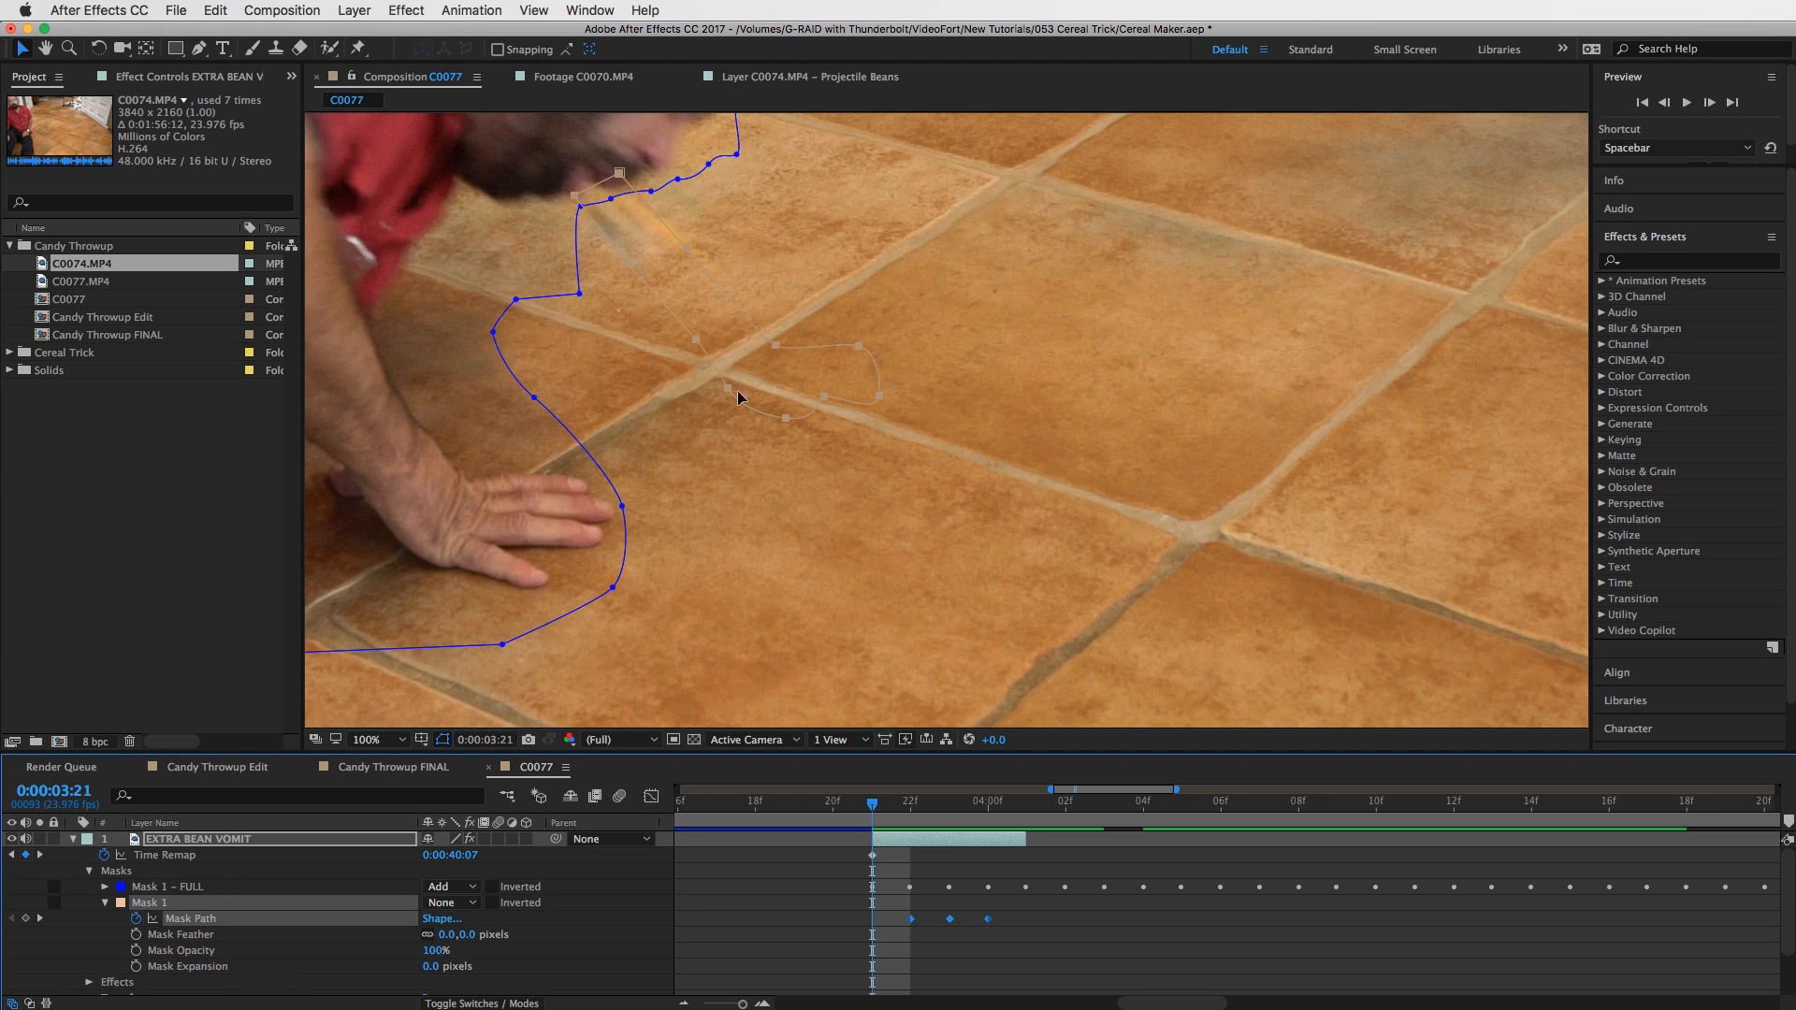
pyautogui.moveTo(786, 416); pyautogui.dragTo(645, 253)
pyautogui.click(587, 171)
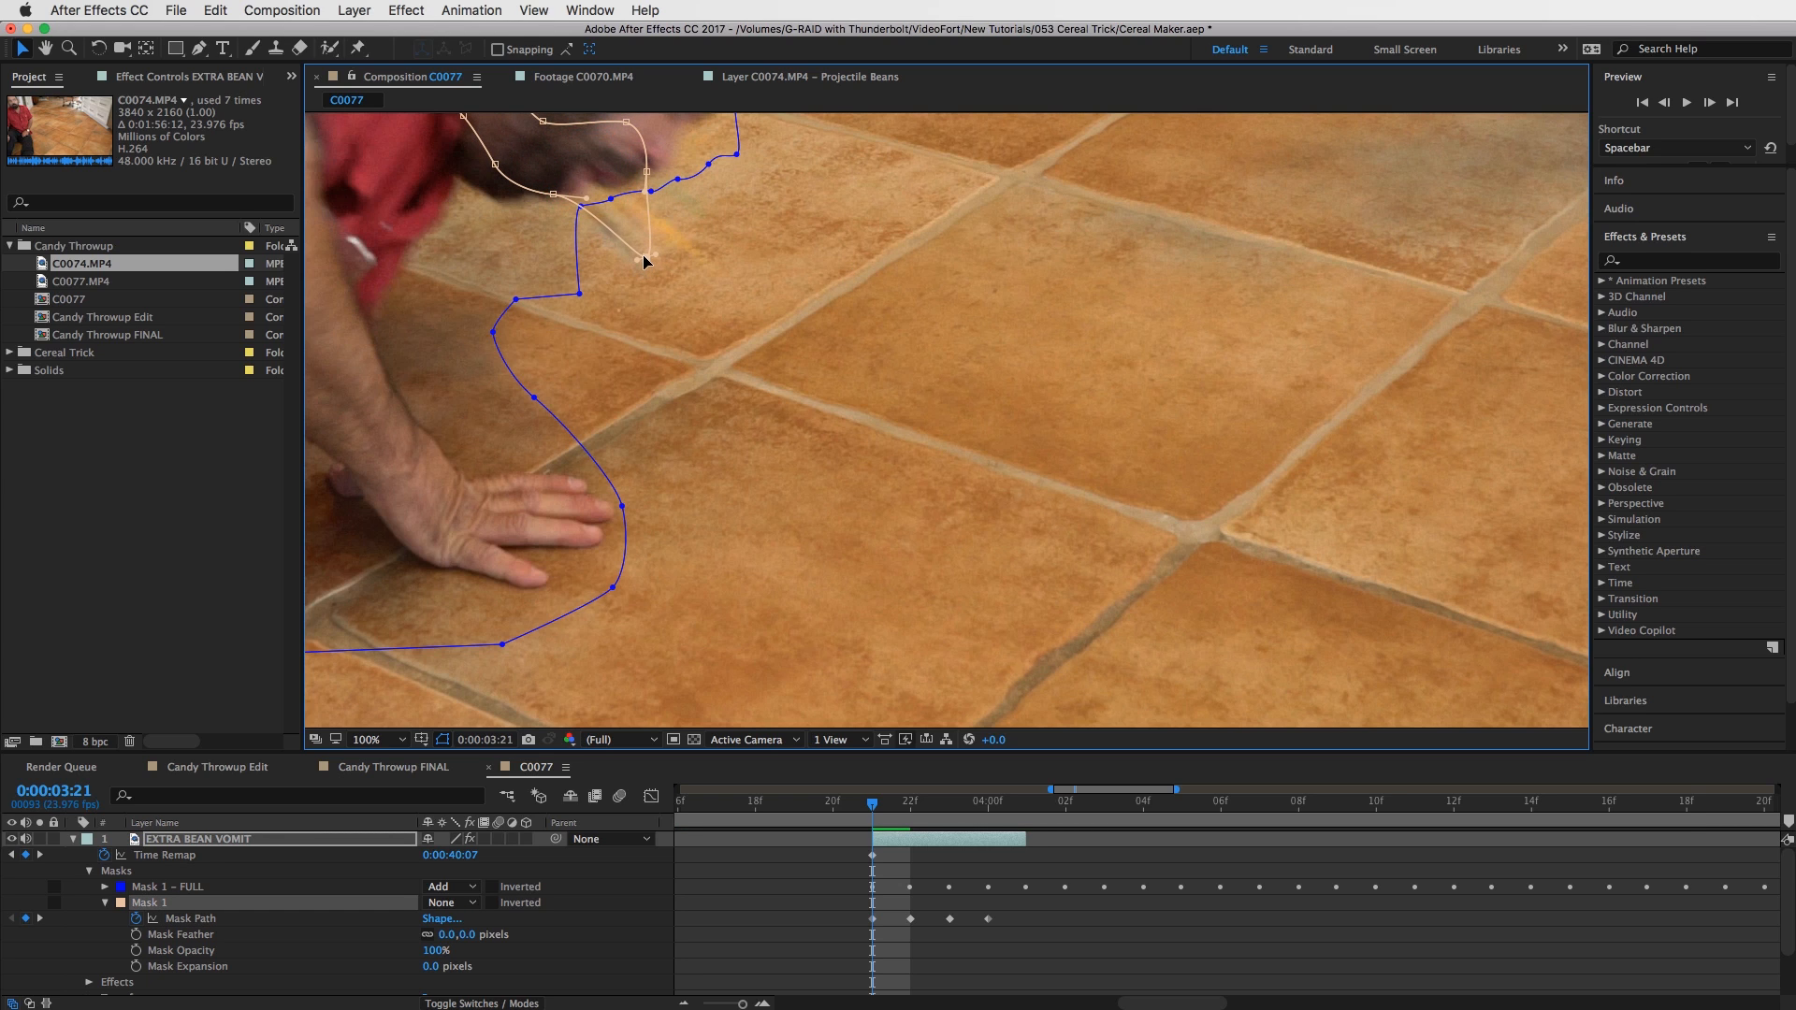
pyautogui.click(644, 172)
pyautogui.moveTo(639, 171); pyautogui.dragTo(550, 198)
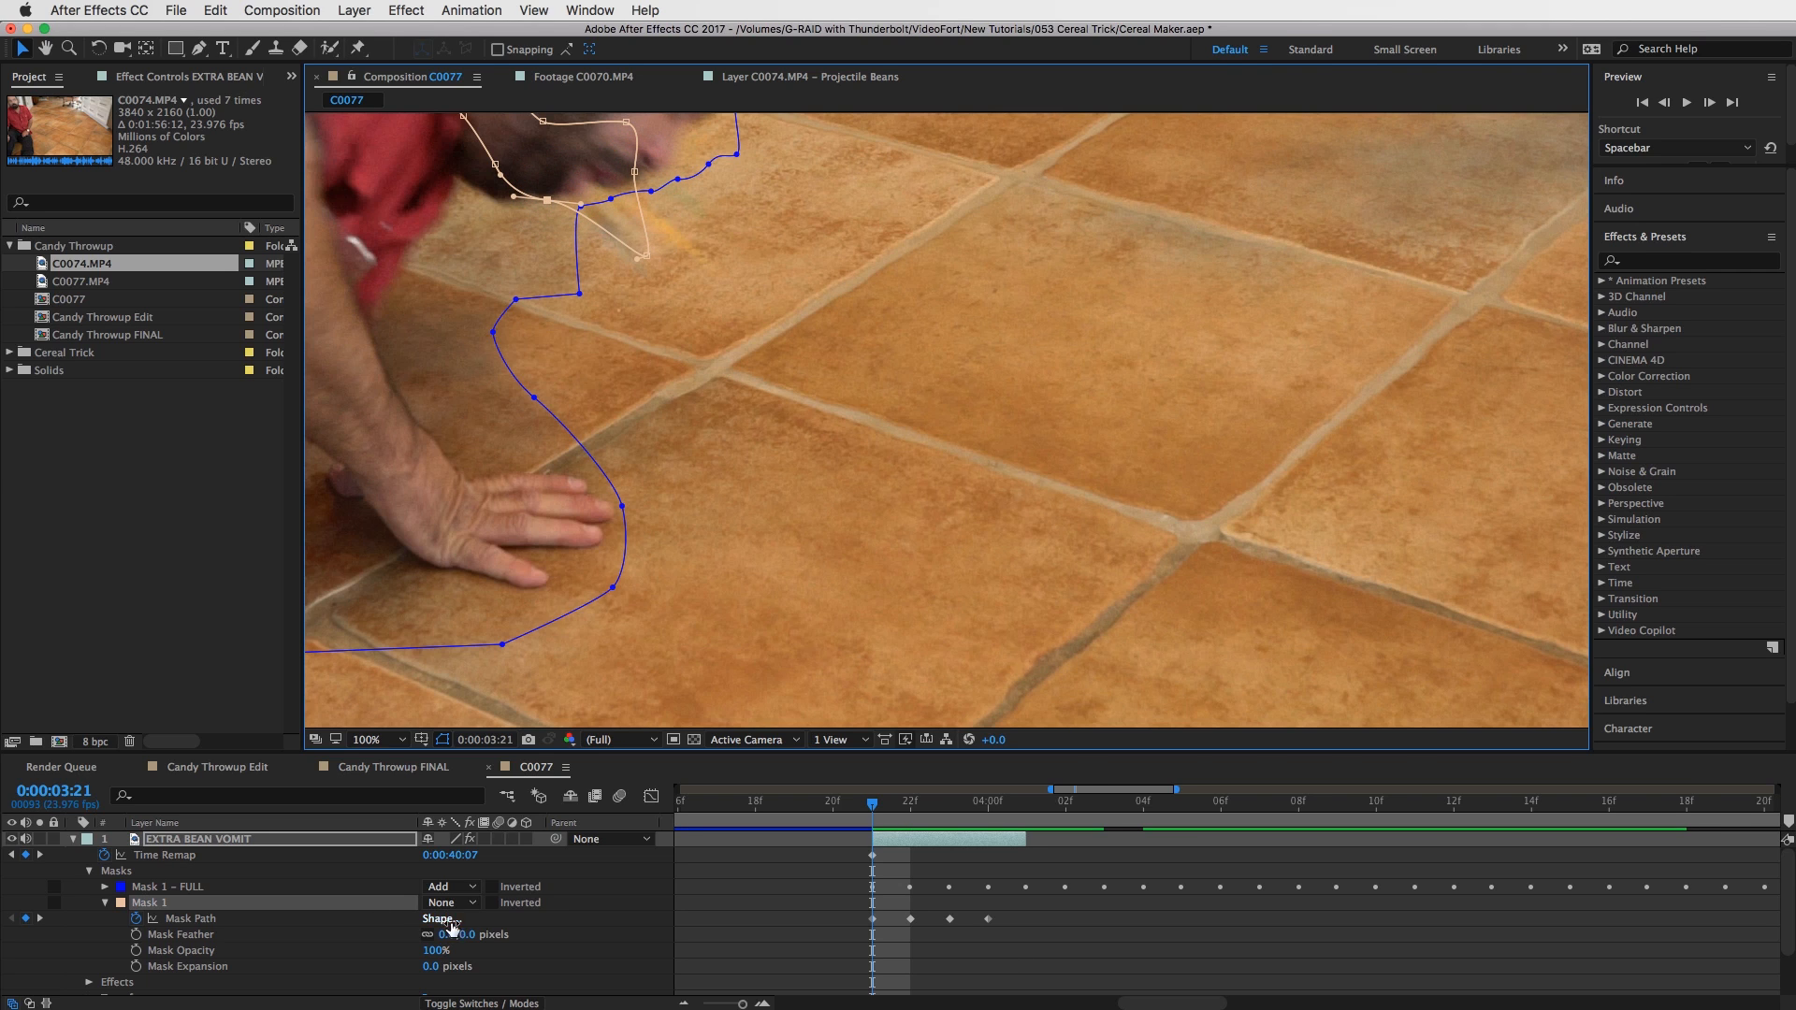
# Set Mask 1's mode to Intersect and check the mask frame by frame between 0:00:03:21 and 0:00:04:00.
pyautogui.click(447, 905)
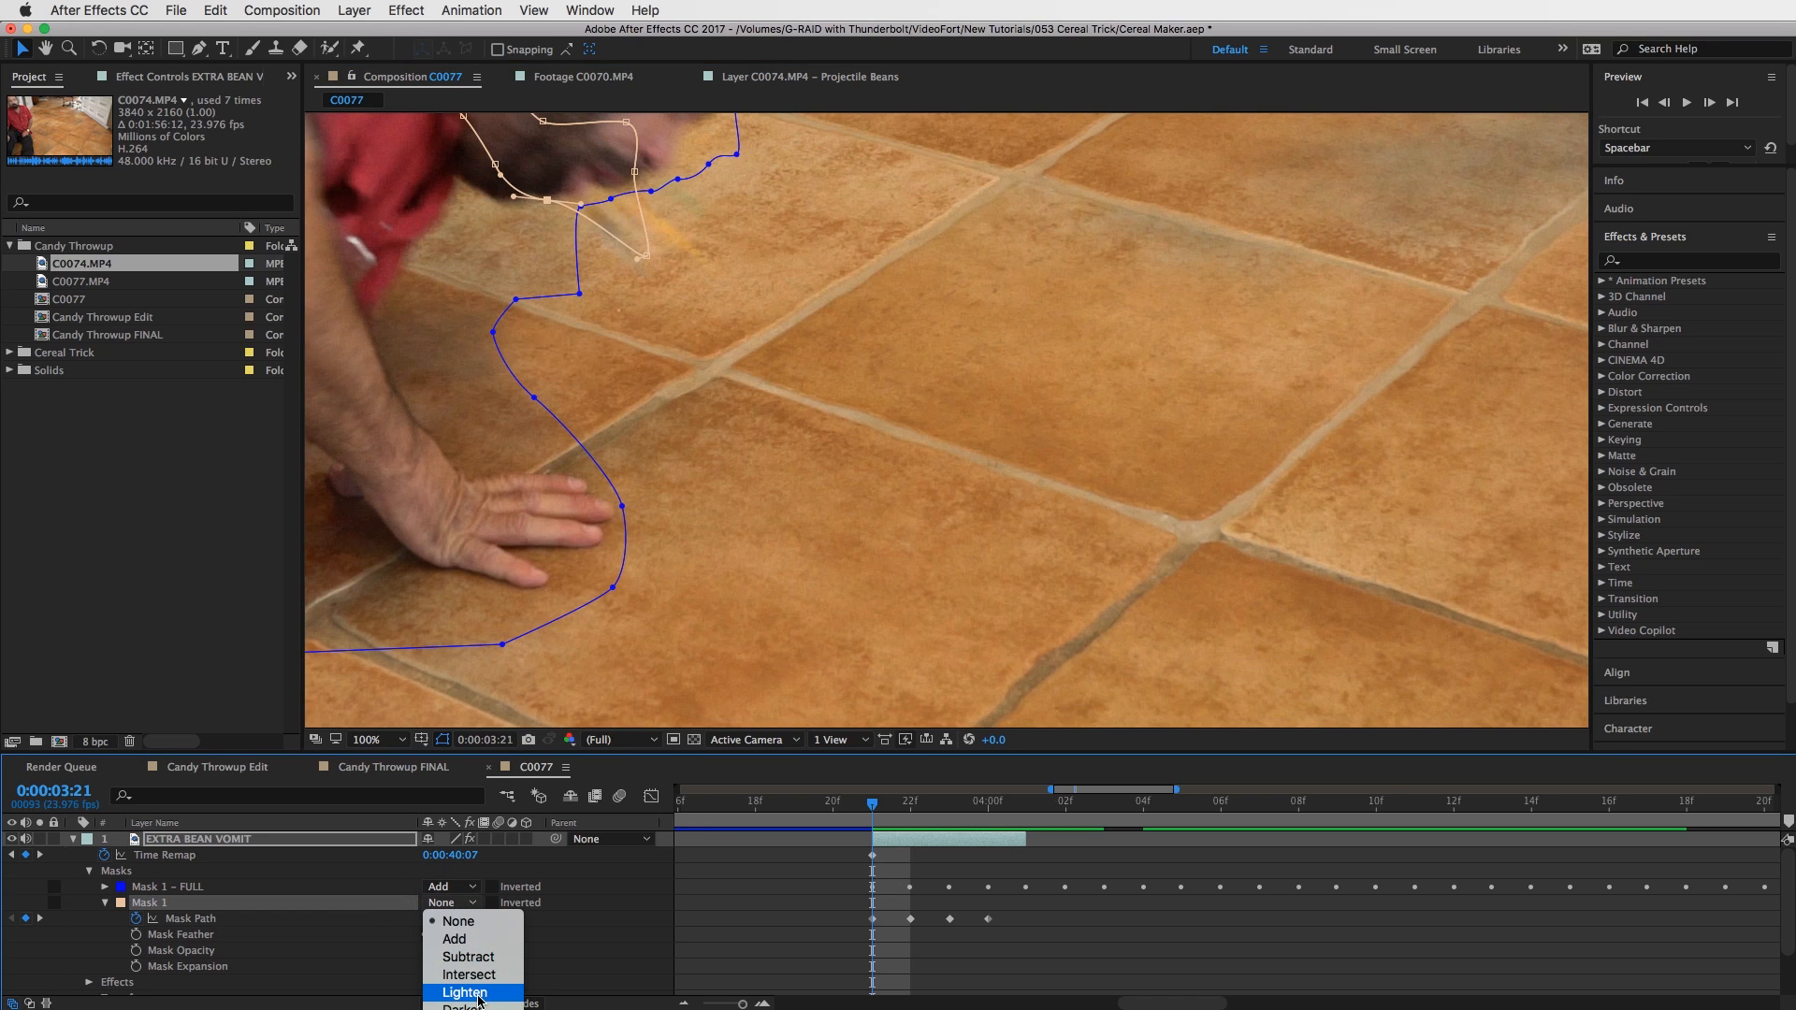
pyautogui.click(489, 978)
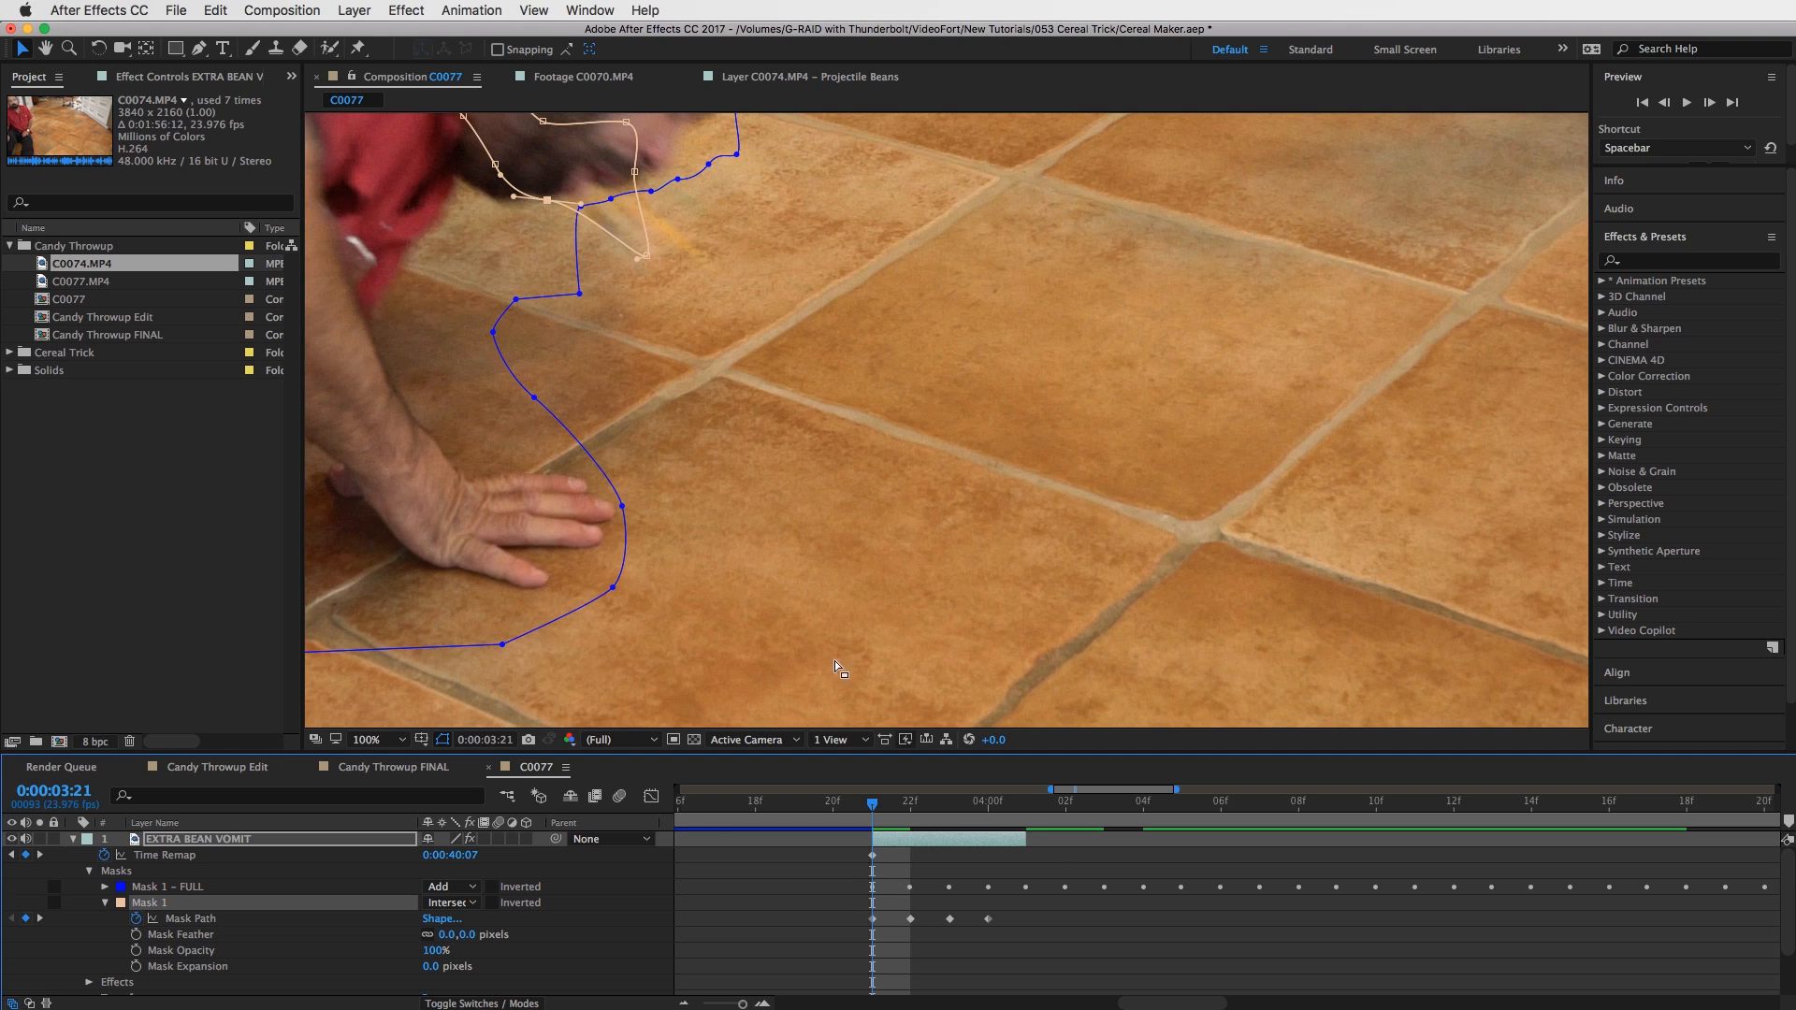
pyautogui.press('pagedown')
pyautogui.press('pagedown')
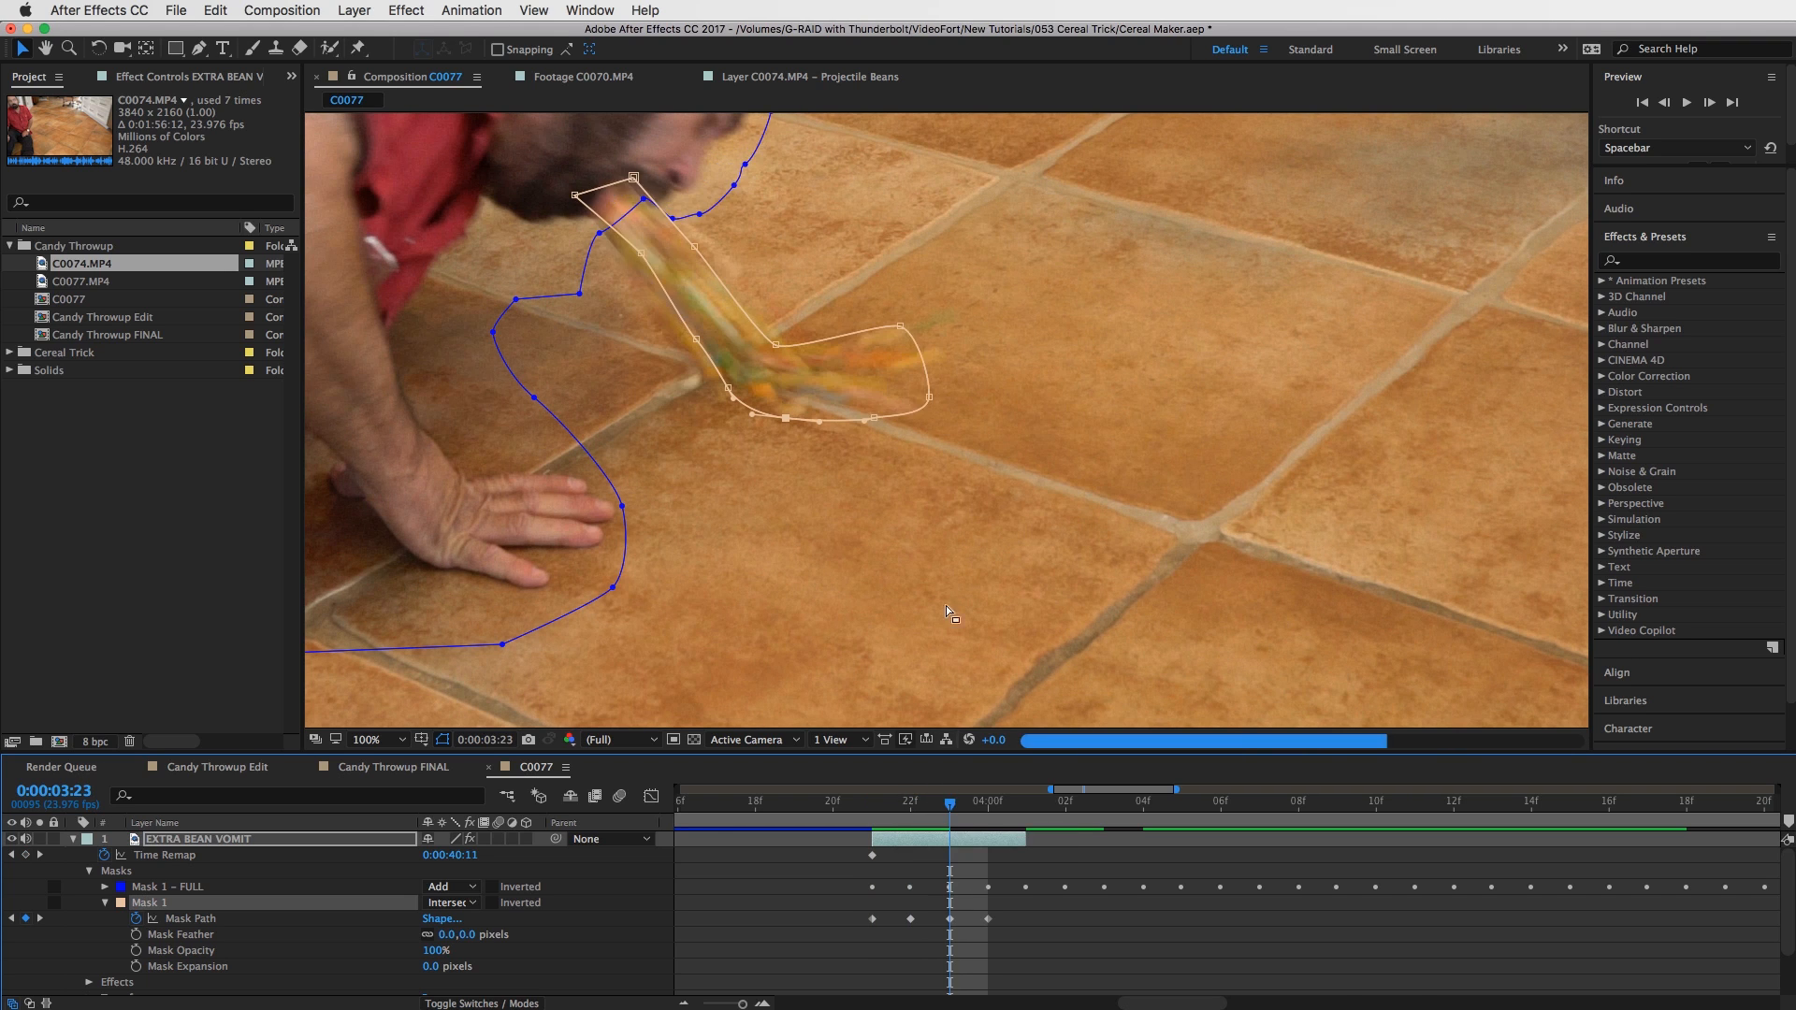
pyautogui.press('pagedown')
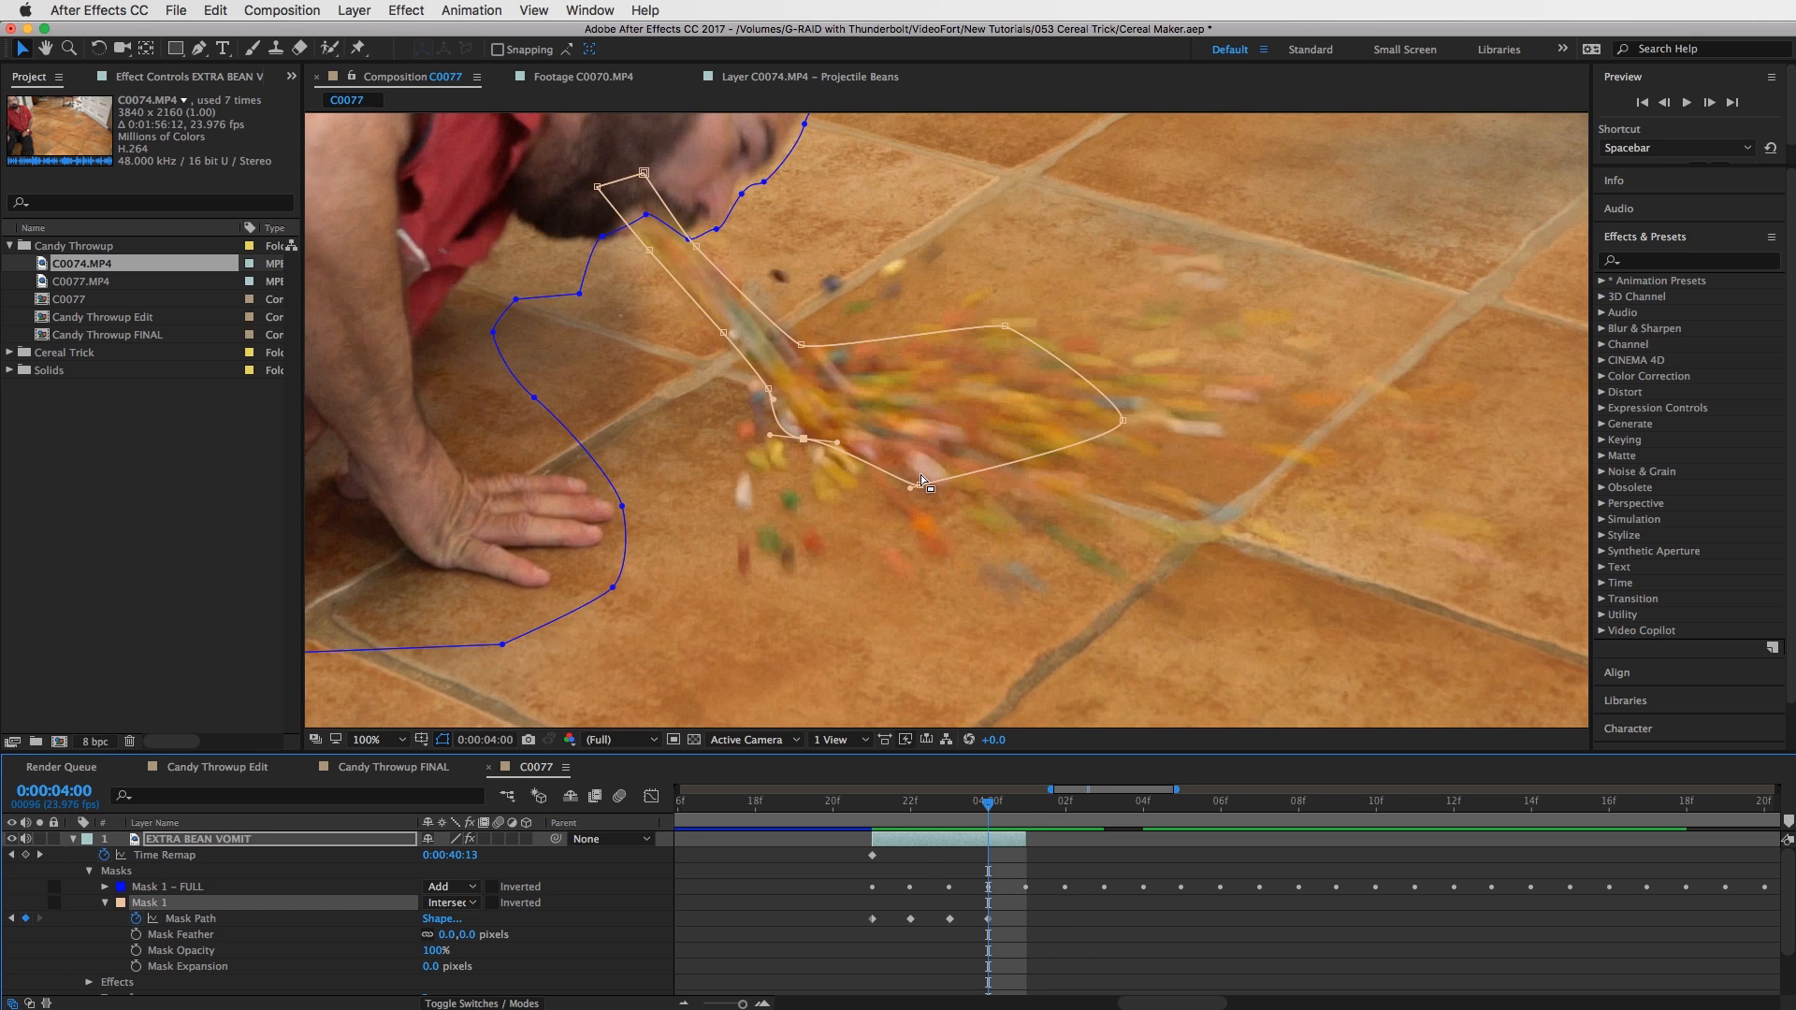
pyautogui.press('pageup')
pyautogui.press('pageup')
pyautogui.press('pagedown')
pyautogui.press('pagedown')
pyautogui.press('pageup')
pyautogui.press('pageup')
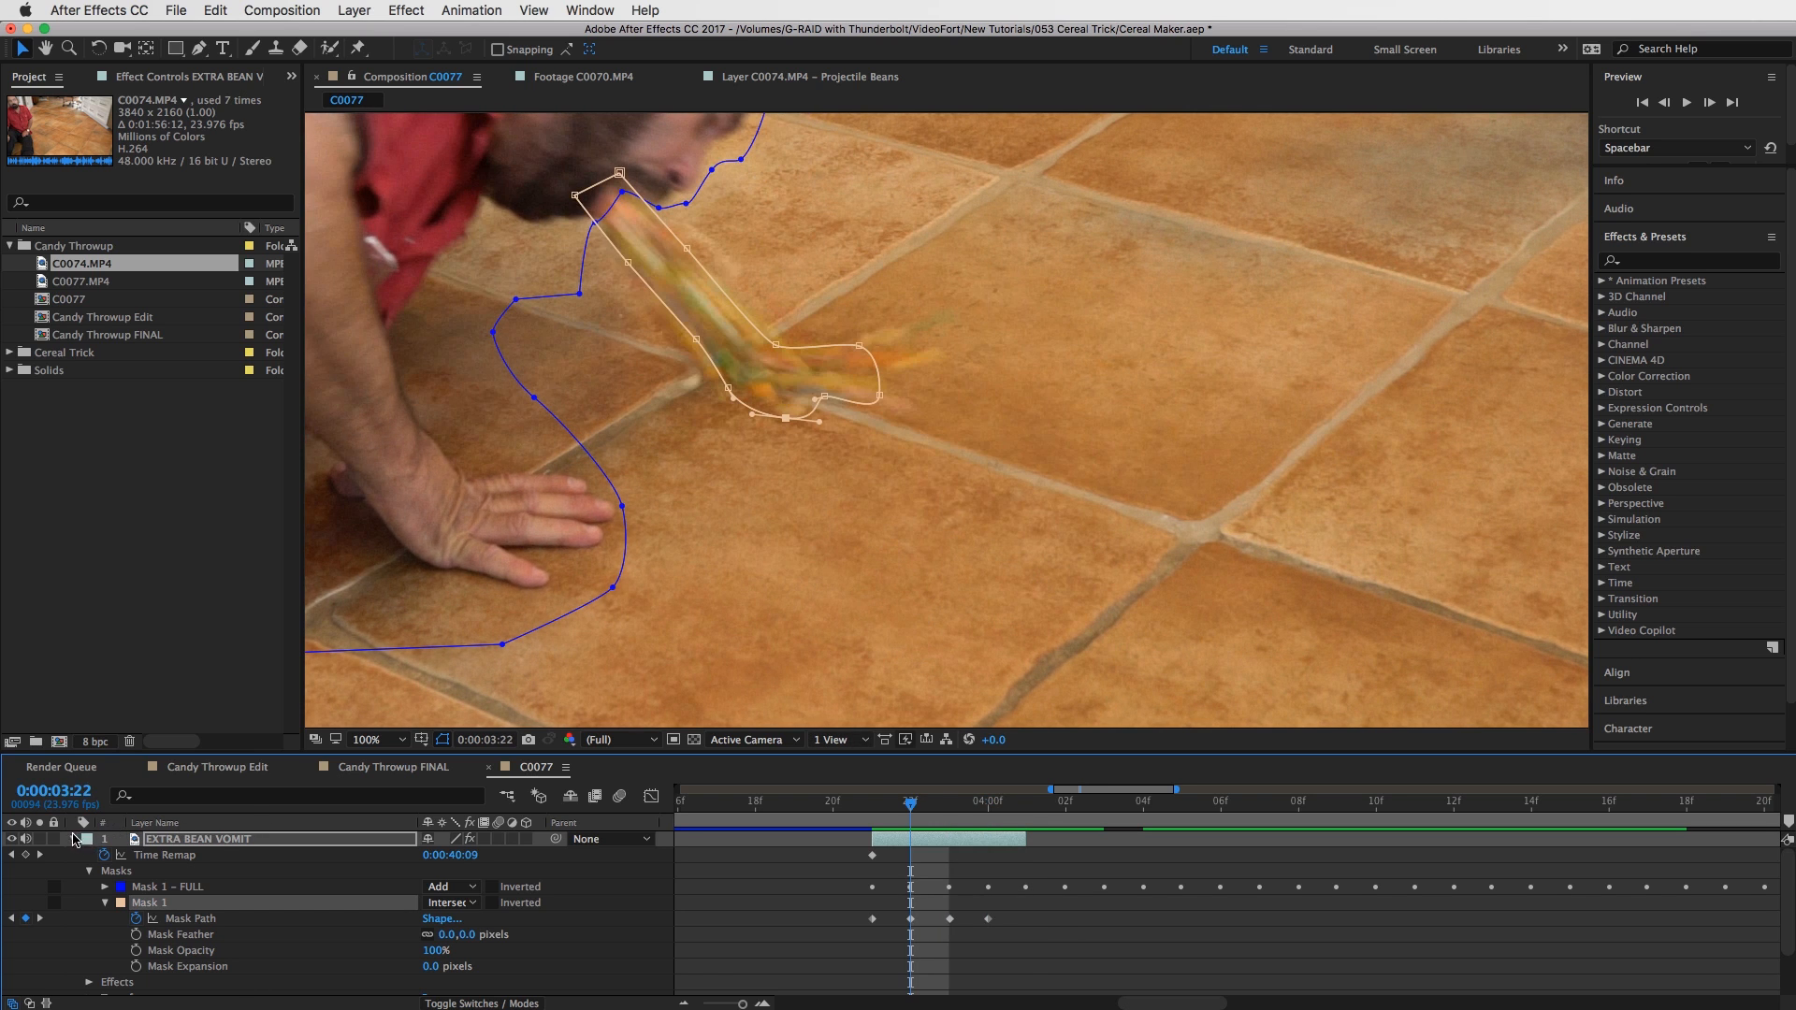
# Collapse the EXTRA BEAN VOMIT masks, reveal the layer's Position, and shift the layer to start at 0:00:04:00.
pyautogui.click(74, 840)
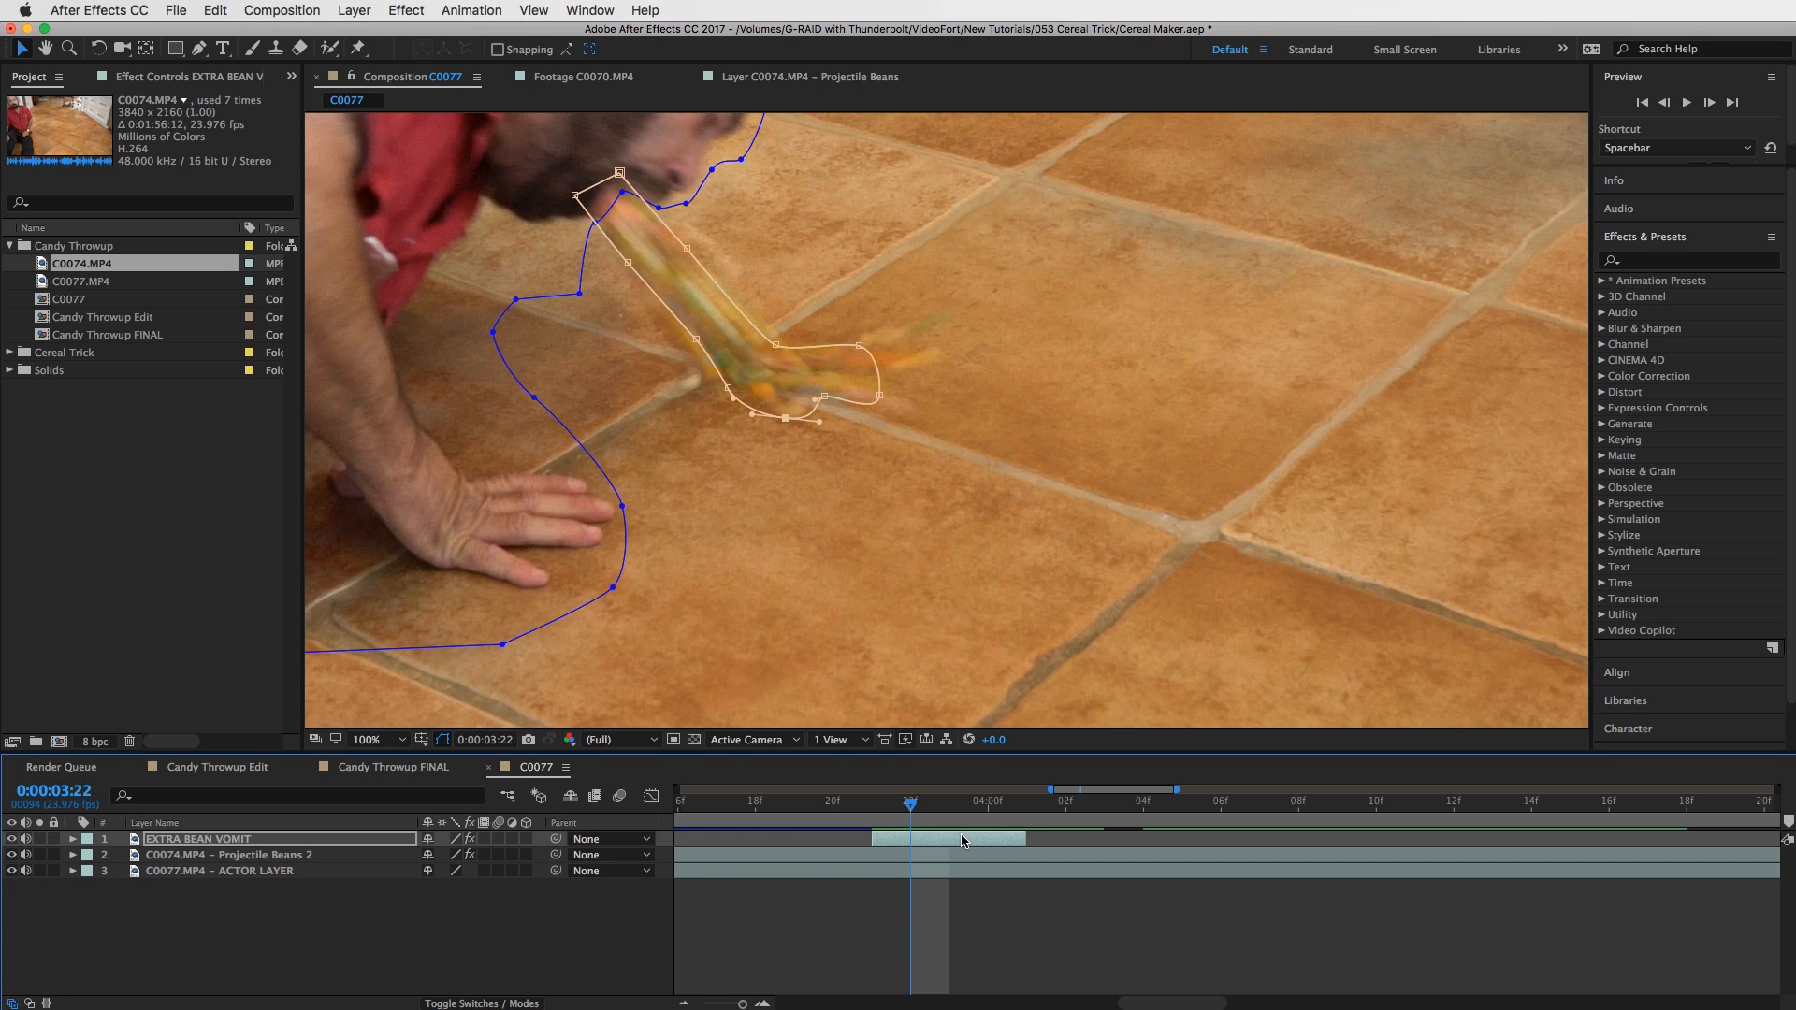
pyautogui.press('p')
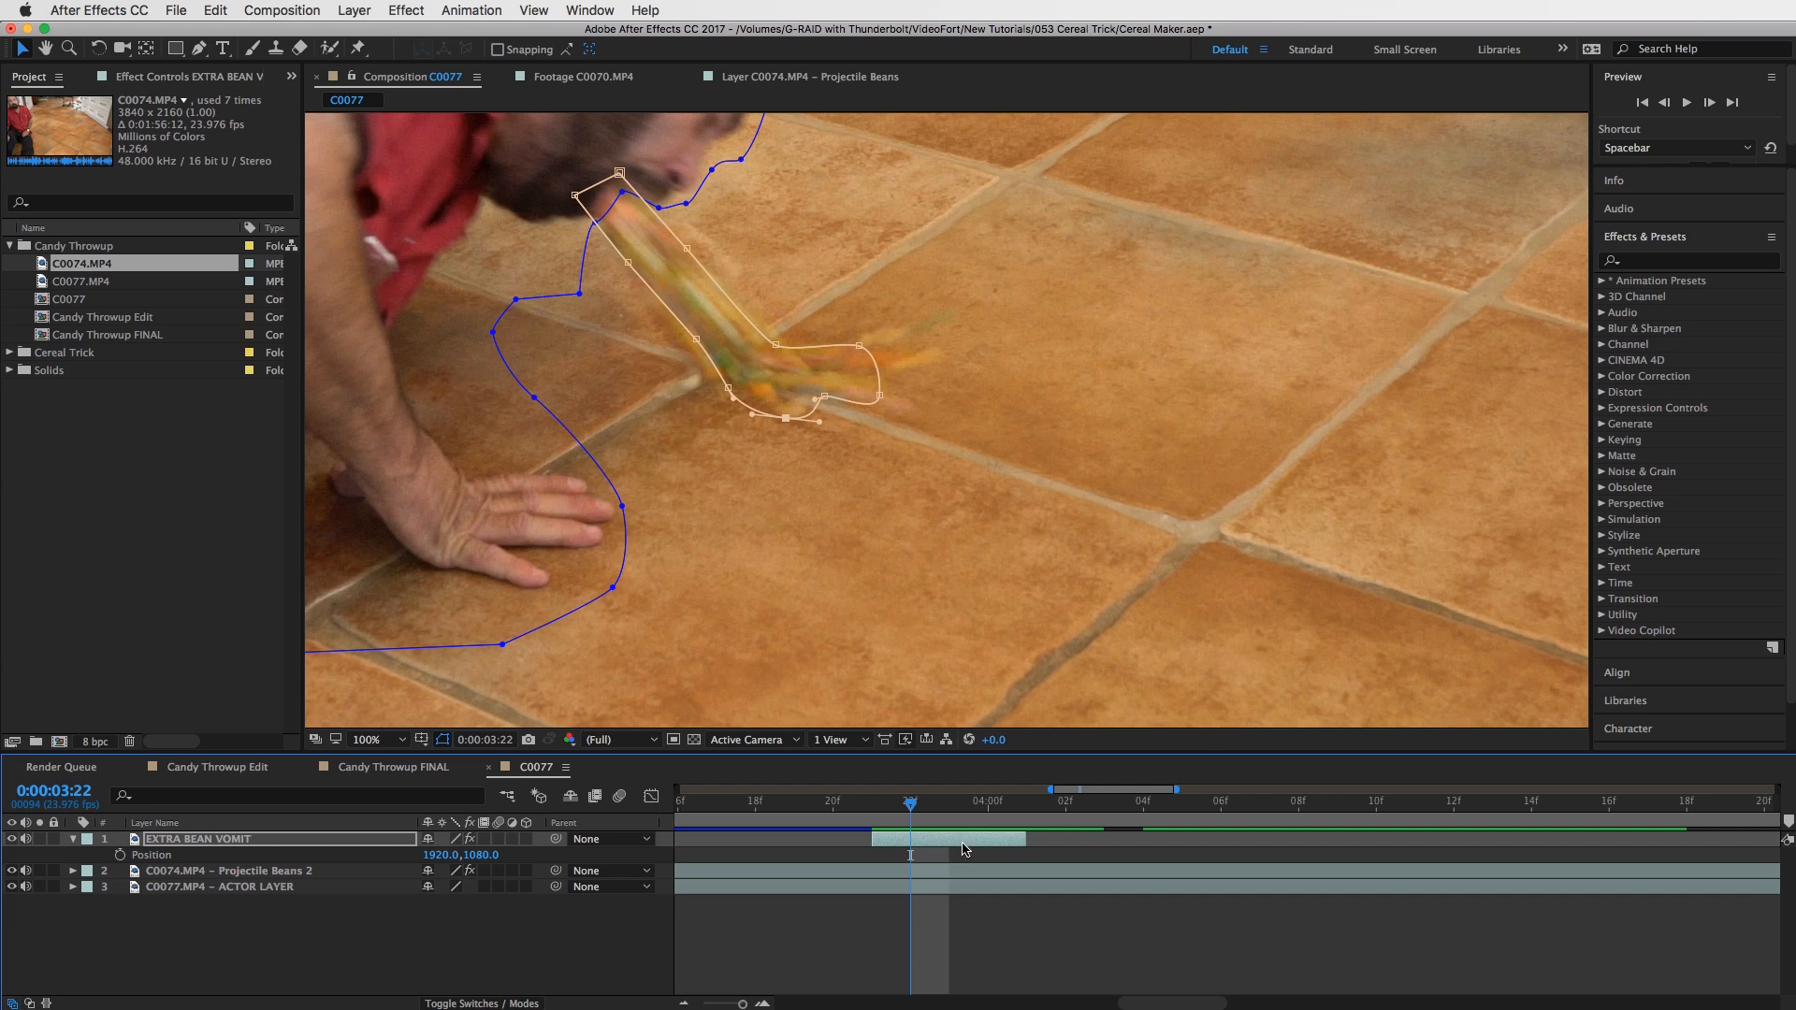
pyautogui.moveTo(928, 843); pyautogui.dragTo(1006, 842)
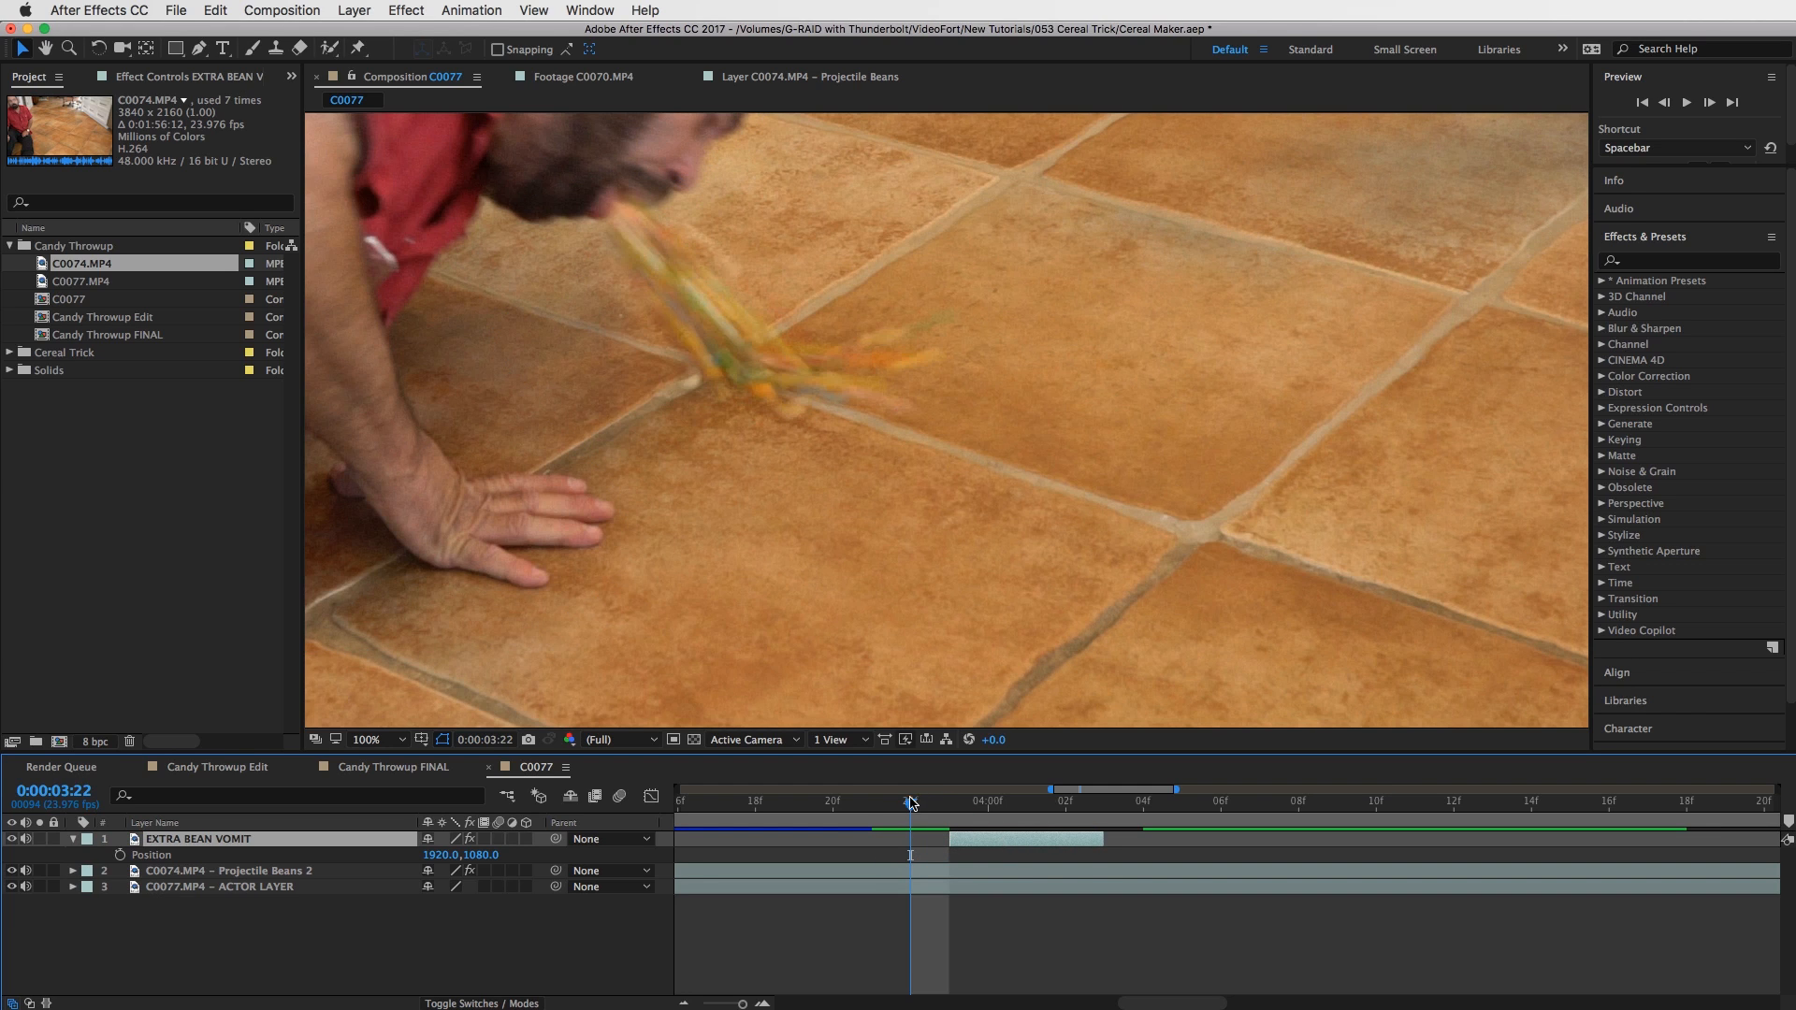
pyautogui.moveTo(911, 803)
pyautogui.mouseDown()
pyautogui.moveTo(948, 803)
pyautogui.moveTo(872, 816)
pyautogui.moveTo(1039, 842)
pyautogui.mouseUp()
pyautogui.moveTo(948, 803); pyautogui.dragTo(990, 807)
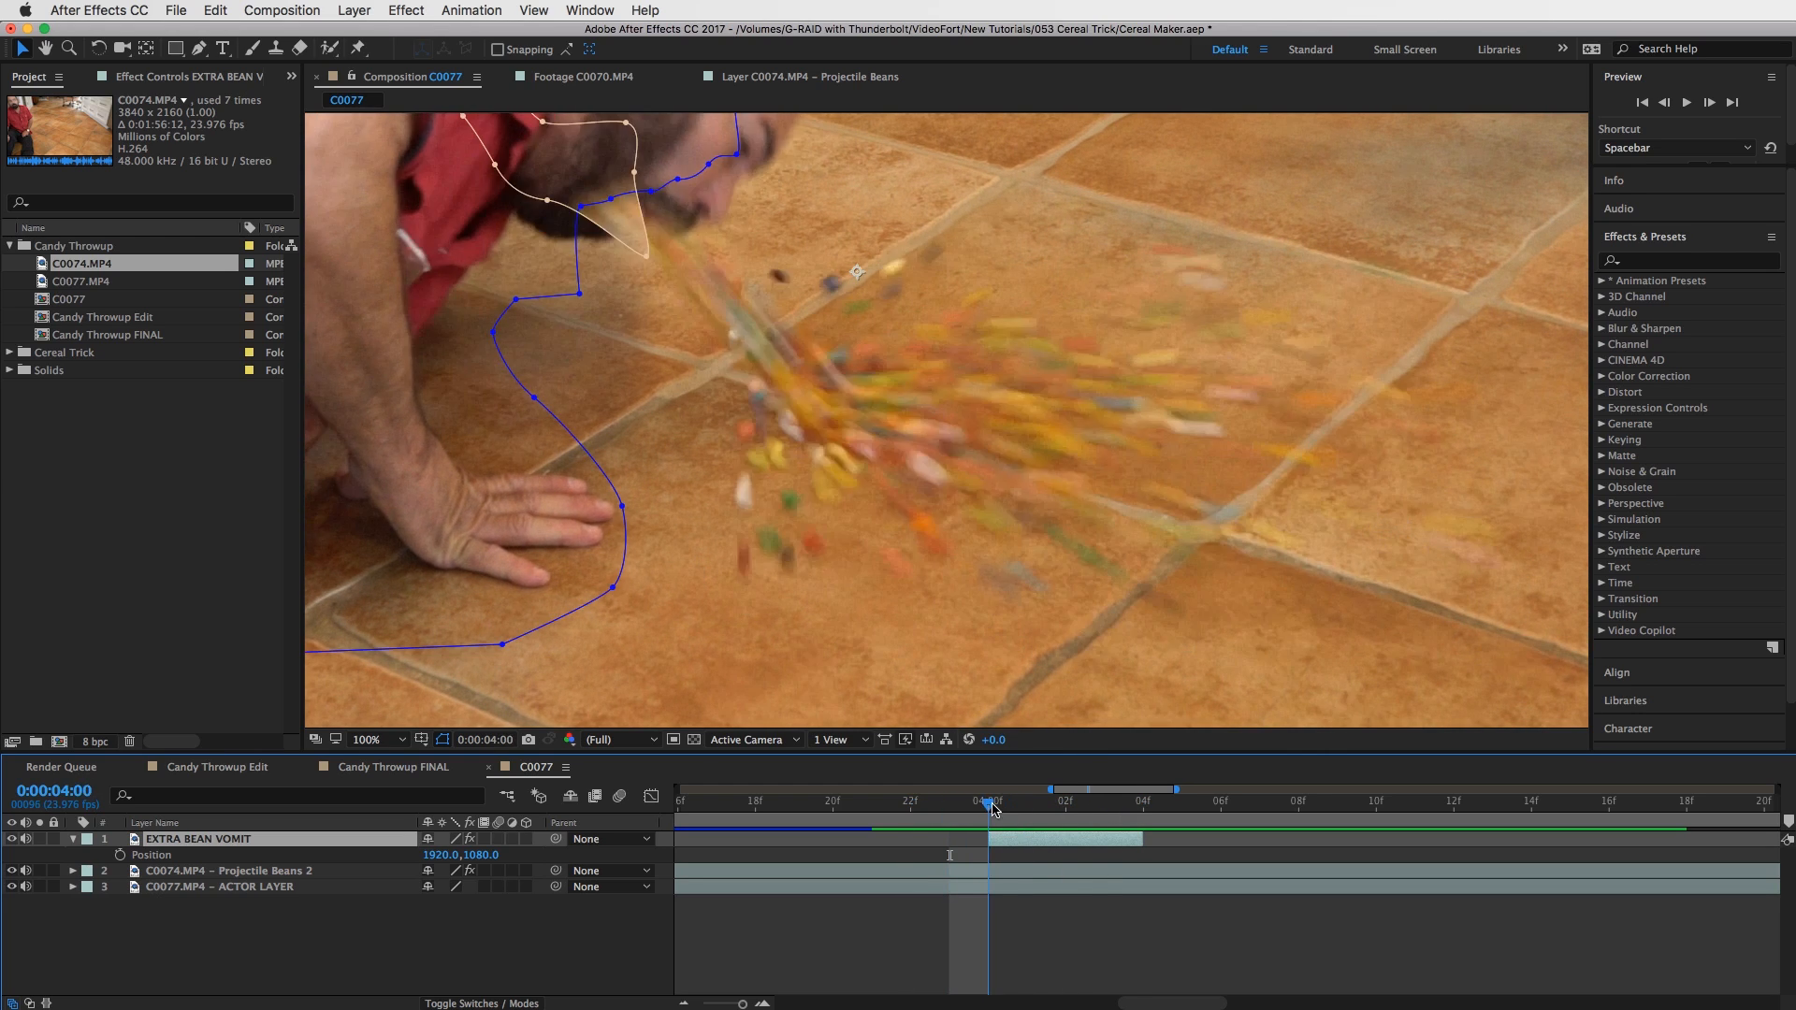
# Start Position keyframes on EXTRA BEAN VOMIT, aligning the beans to the mouth at 1964,1107 at 0:00:04:00 and 1958,1116 at 0:00:04:01.
pyautogui.click(1034, 841)
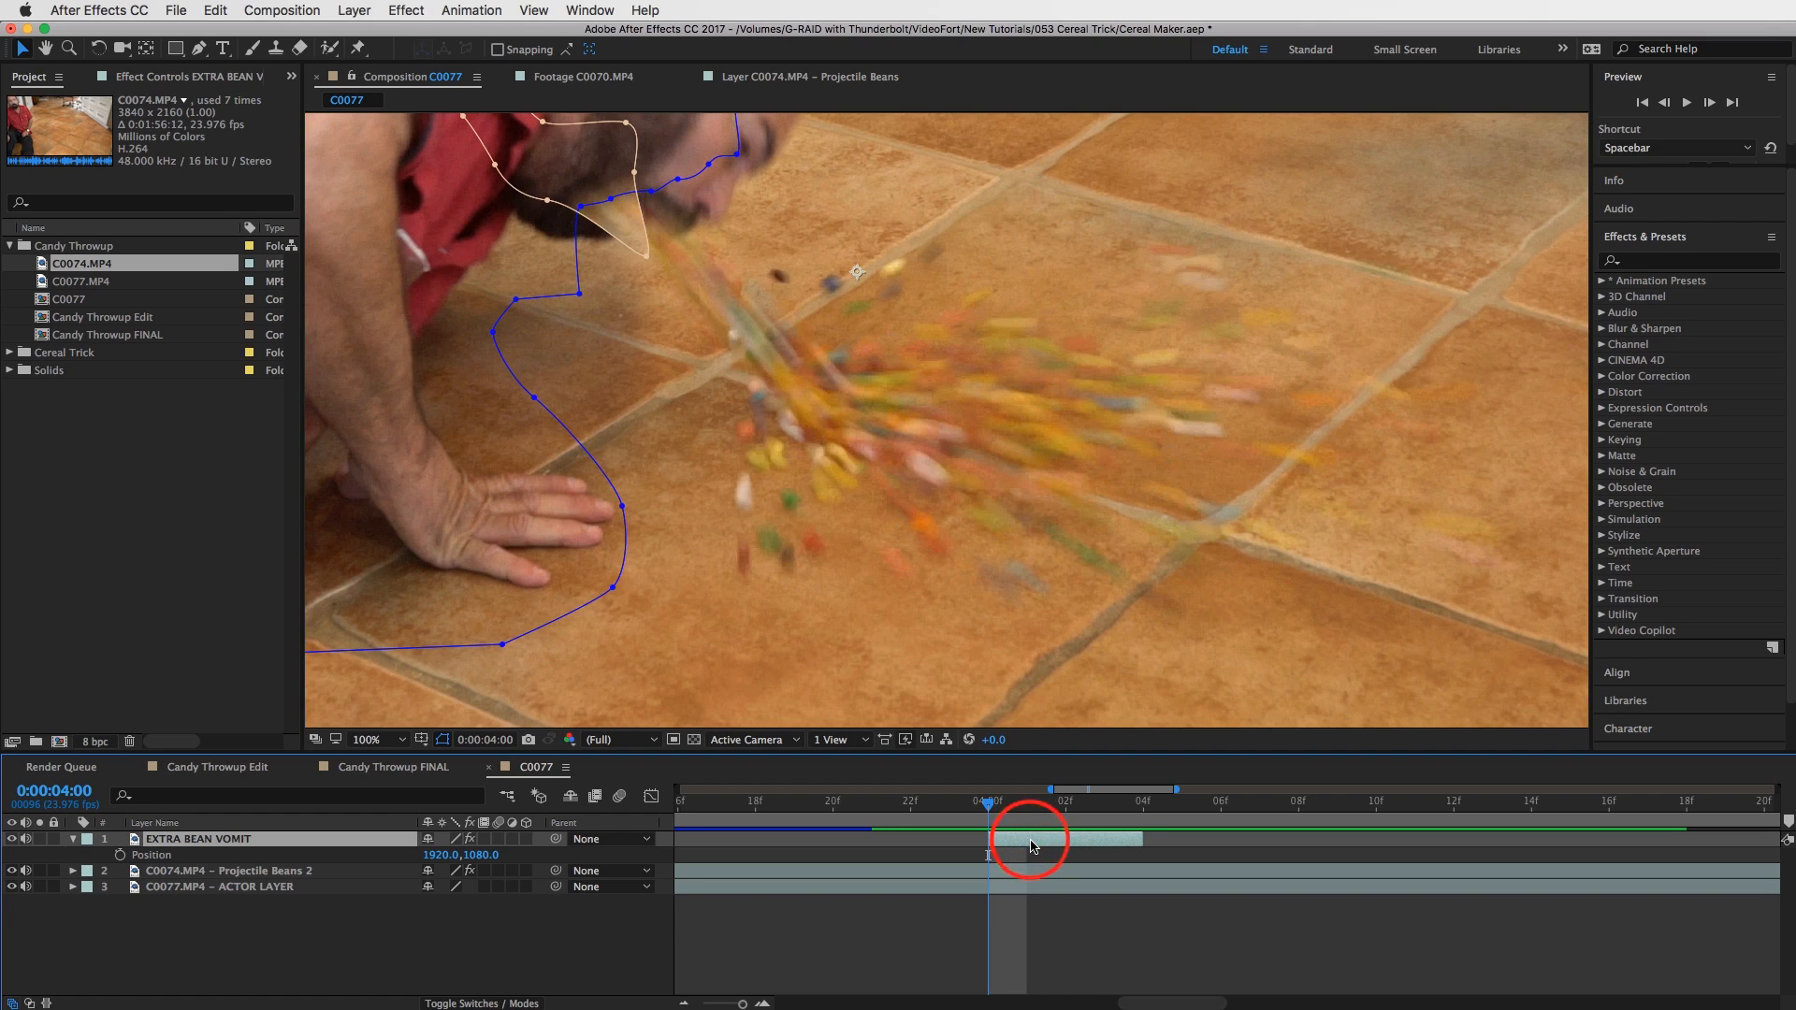
pyautogui.click(120, 854)
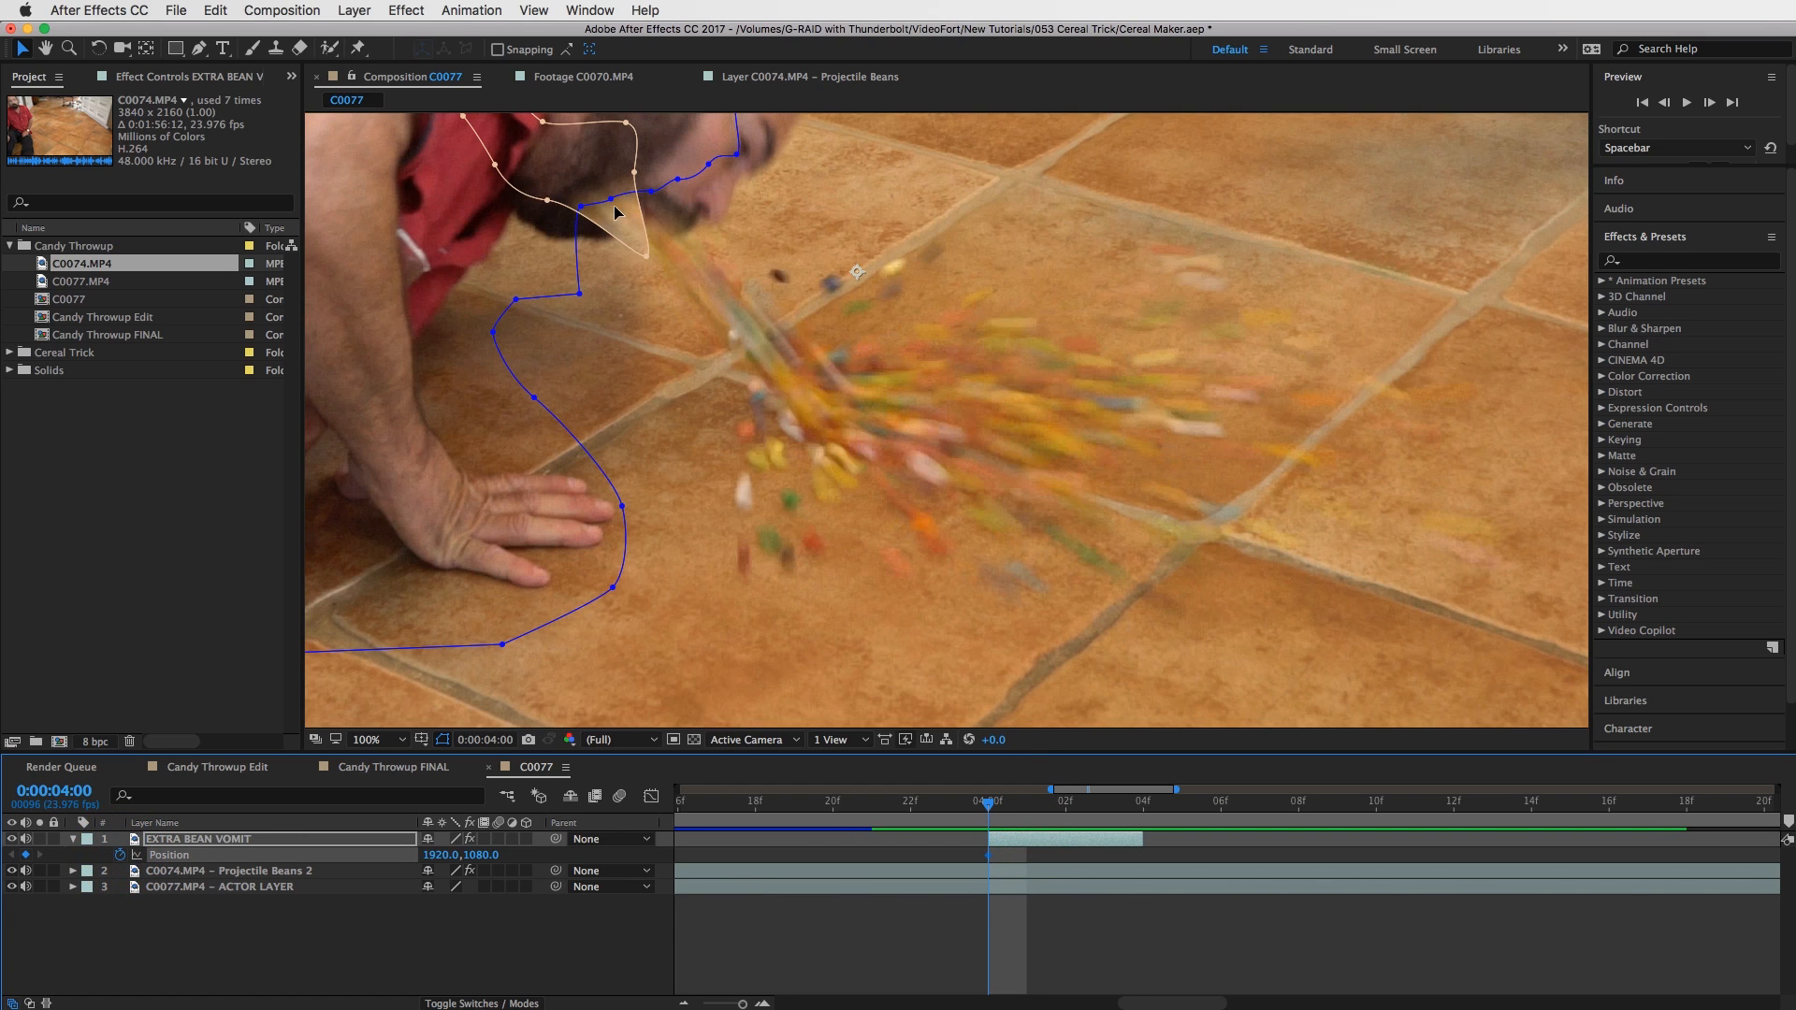
pyautogui.moveTo(624, 217); pyautogui.dragTo(683, 273)
pyautogui.press('pagedown')
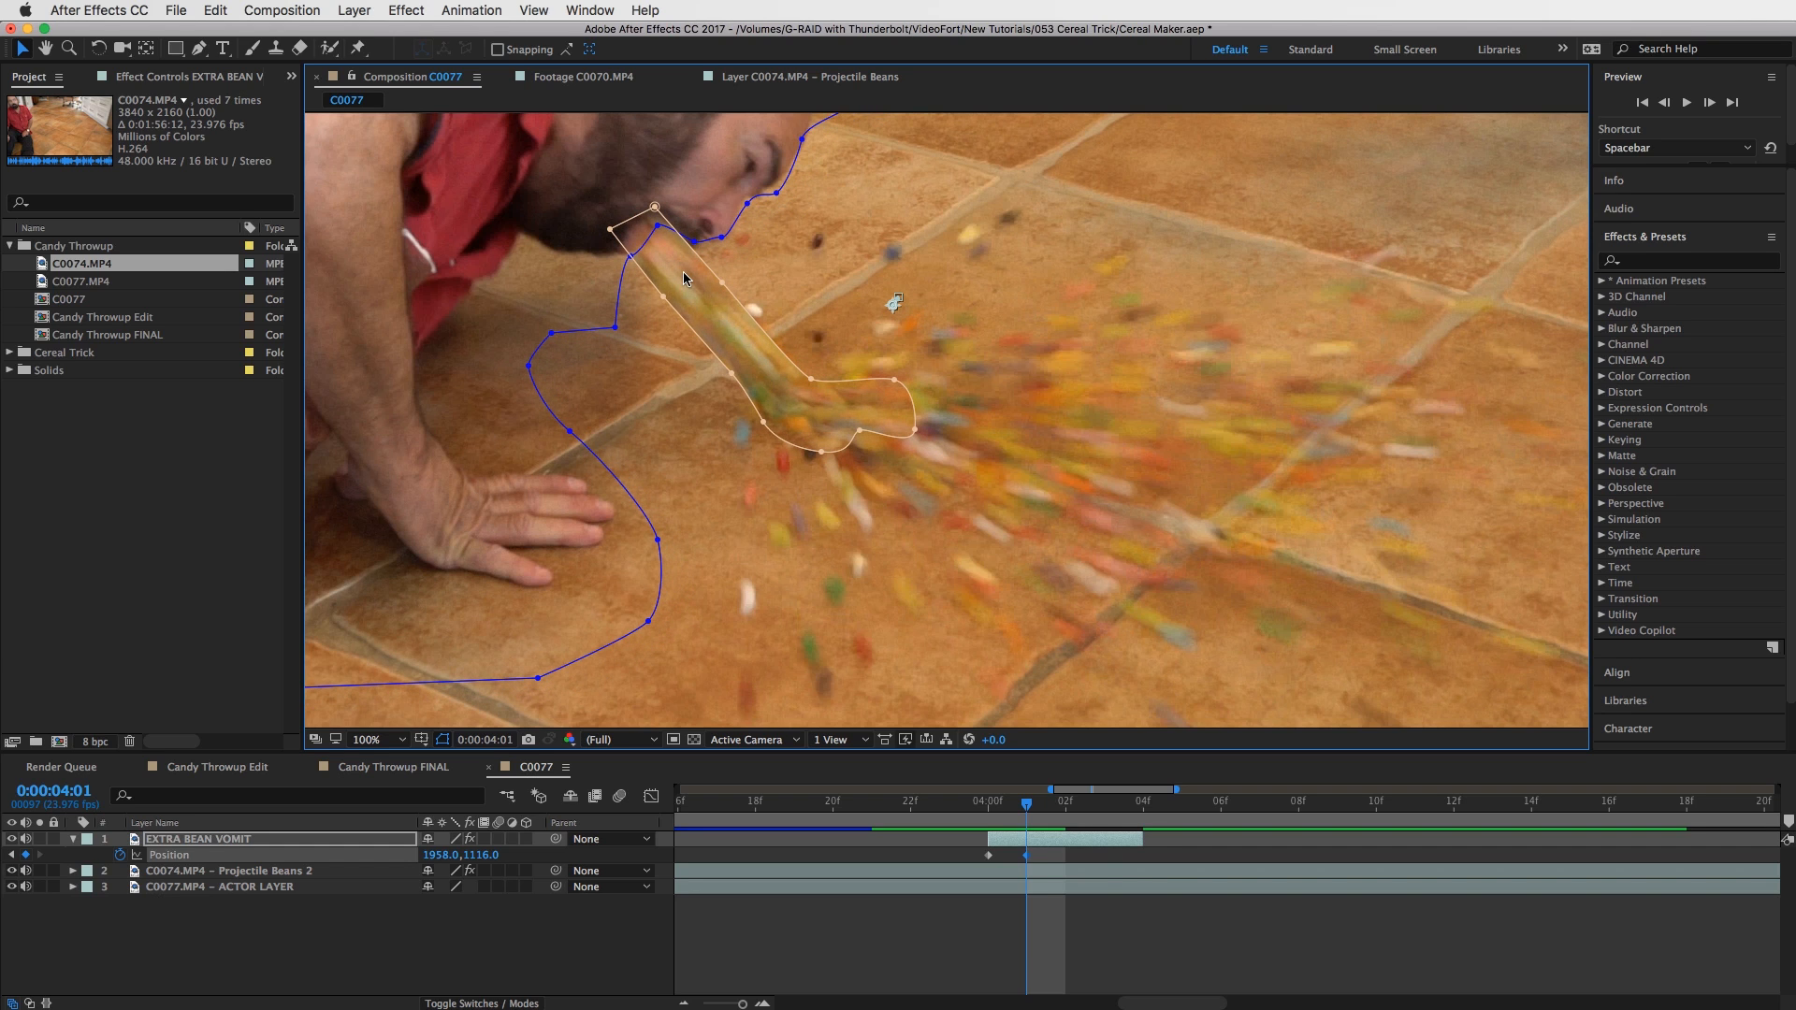
# Keep the extra beans on the mouth by keyframing Position to 1958,1115 at 0:00:04:02 and 1933,1114 at 0:00:04:03.
pyautogui.press('pagedown')
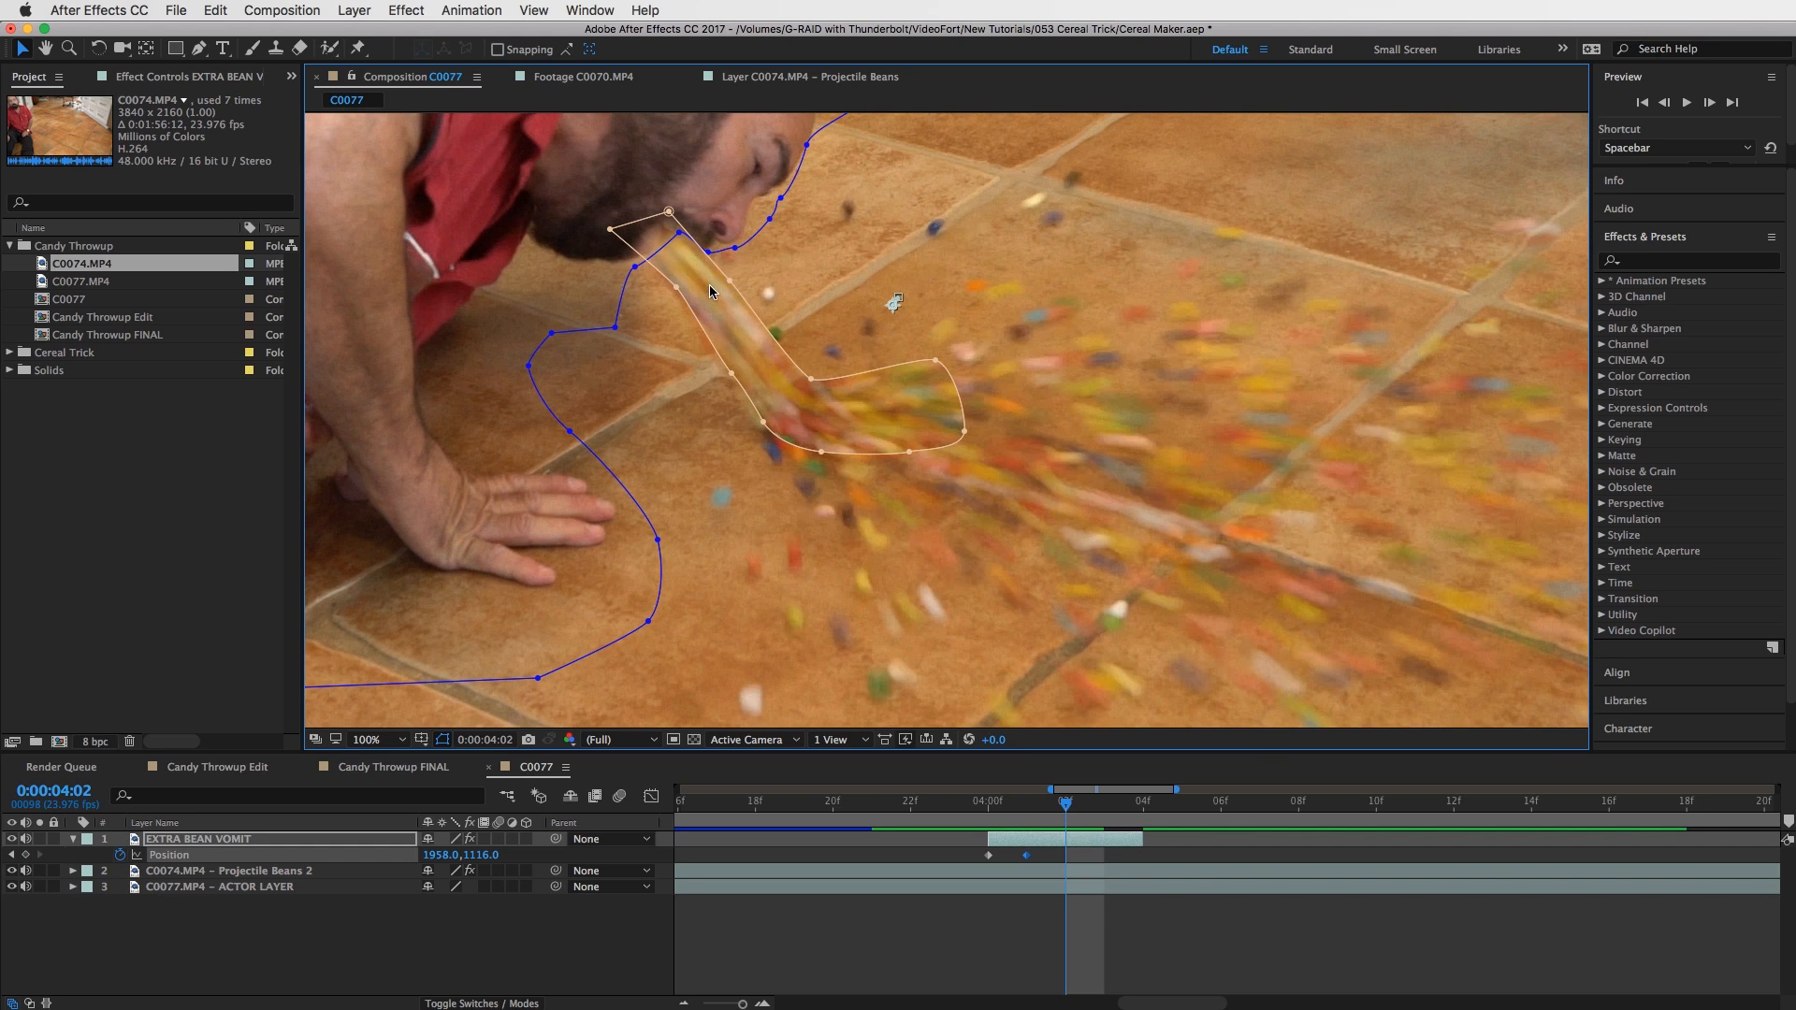
pyautogui.moveTo(713, 288)
pyautogui.mouseDown()
pyautogui.moveTo(722, 302)
pyautogui.moveTo(705, 303)
pyautogui.mouseUp()
pyautogui.press('pagedown')
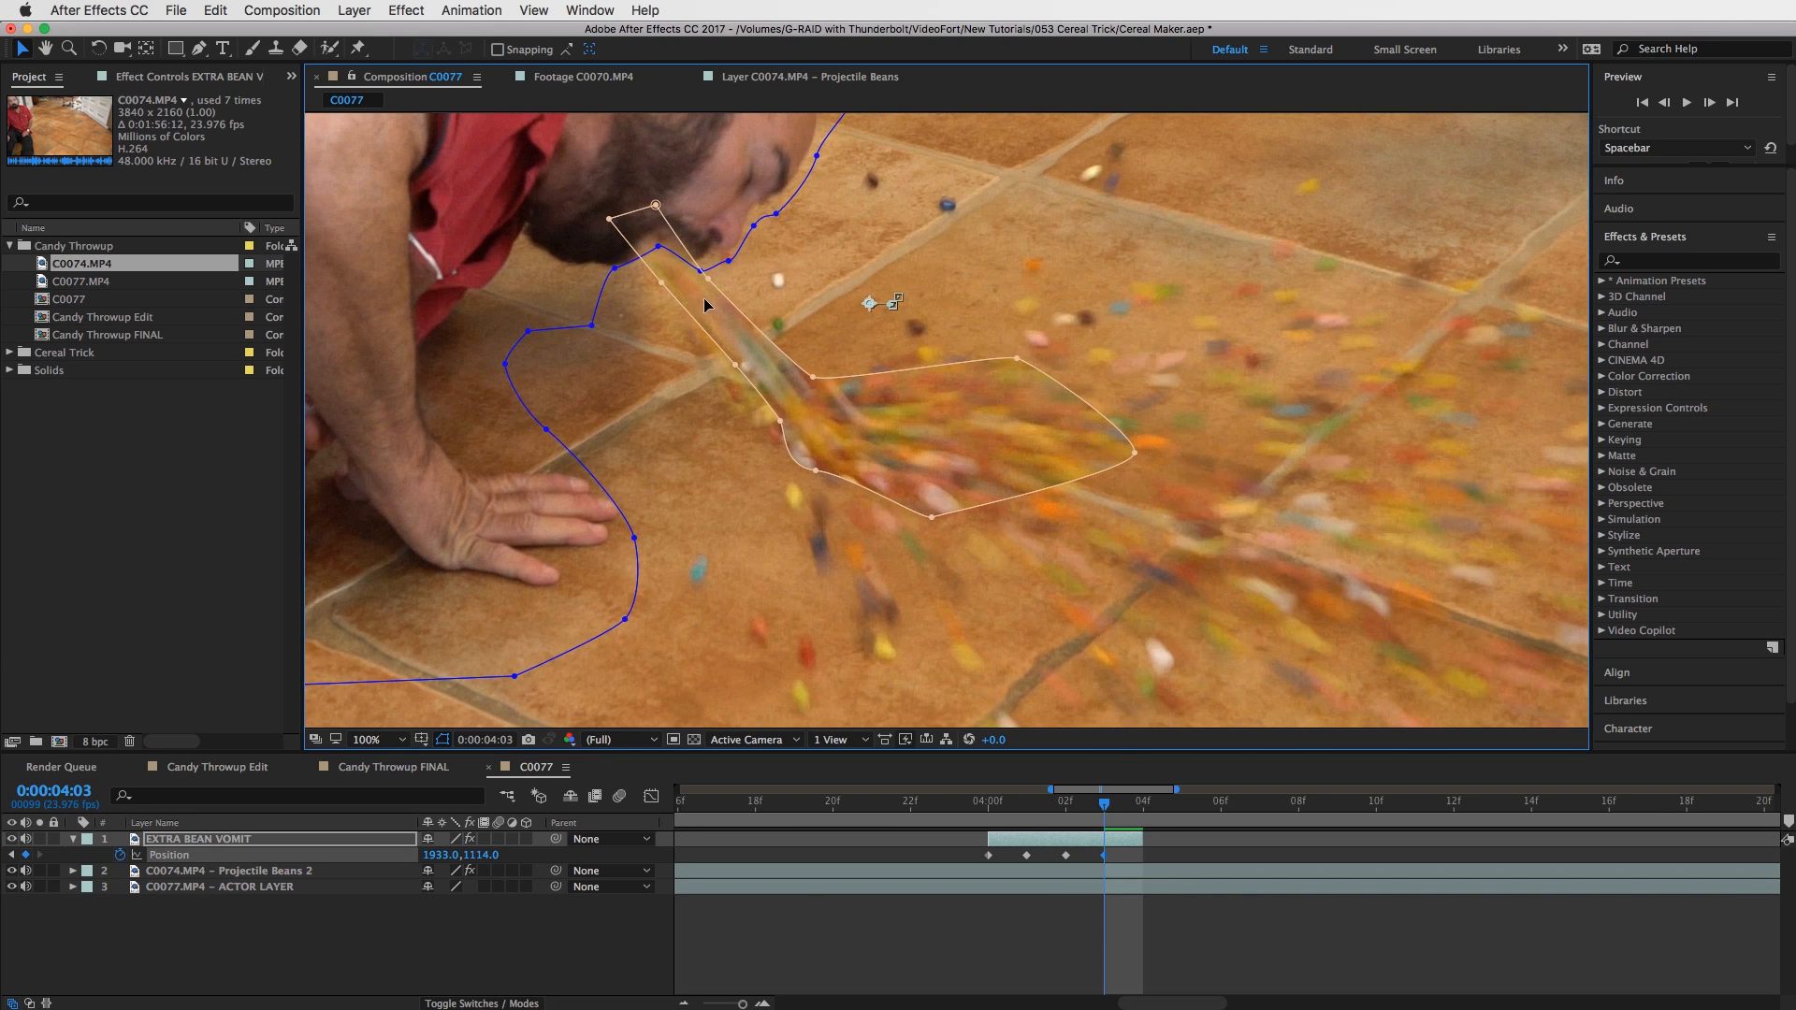
pyautogui.press('pagedown')
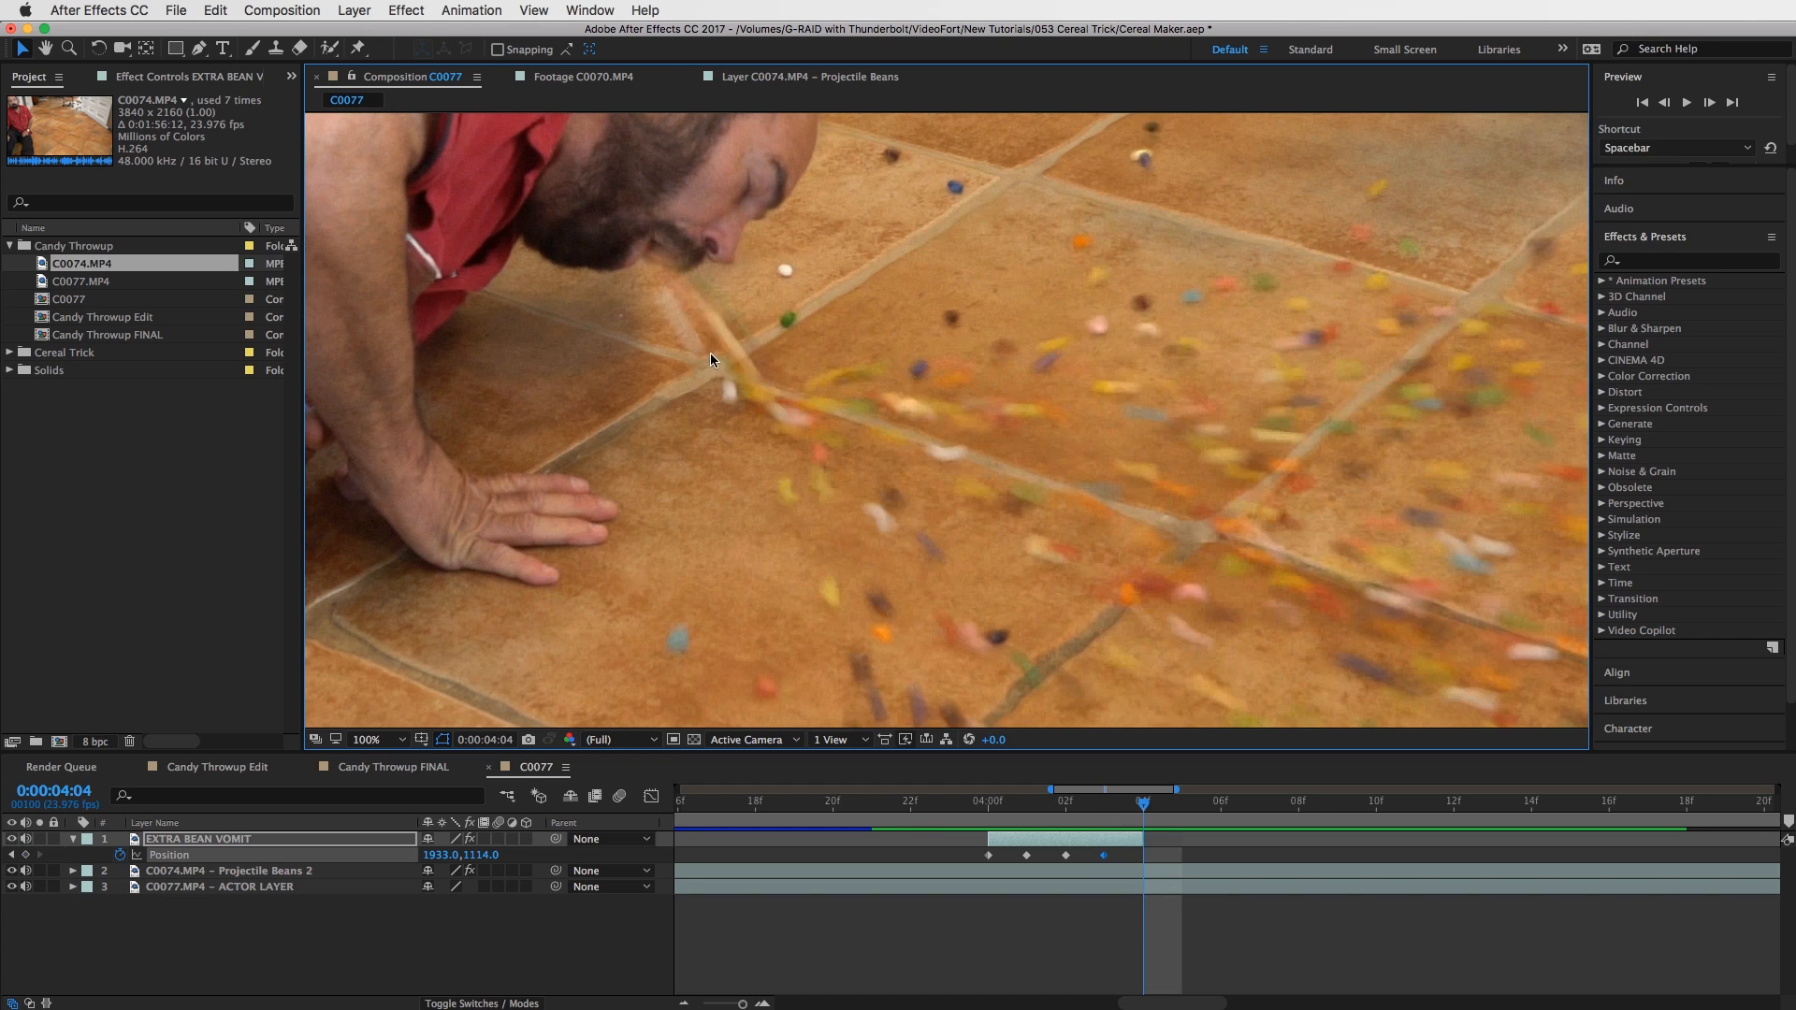
pyautogui.press('pageup')
pyautogui.press('pageup')
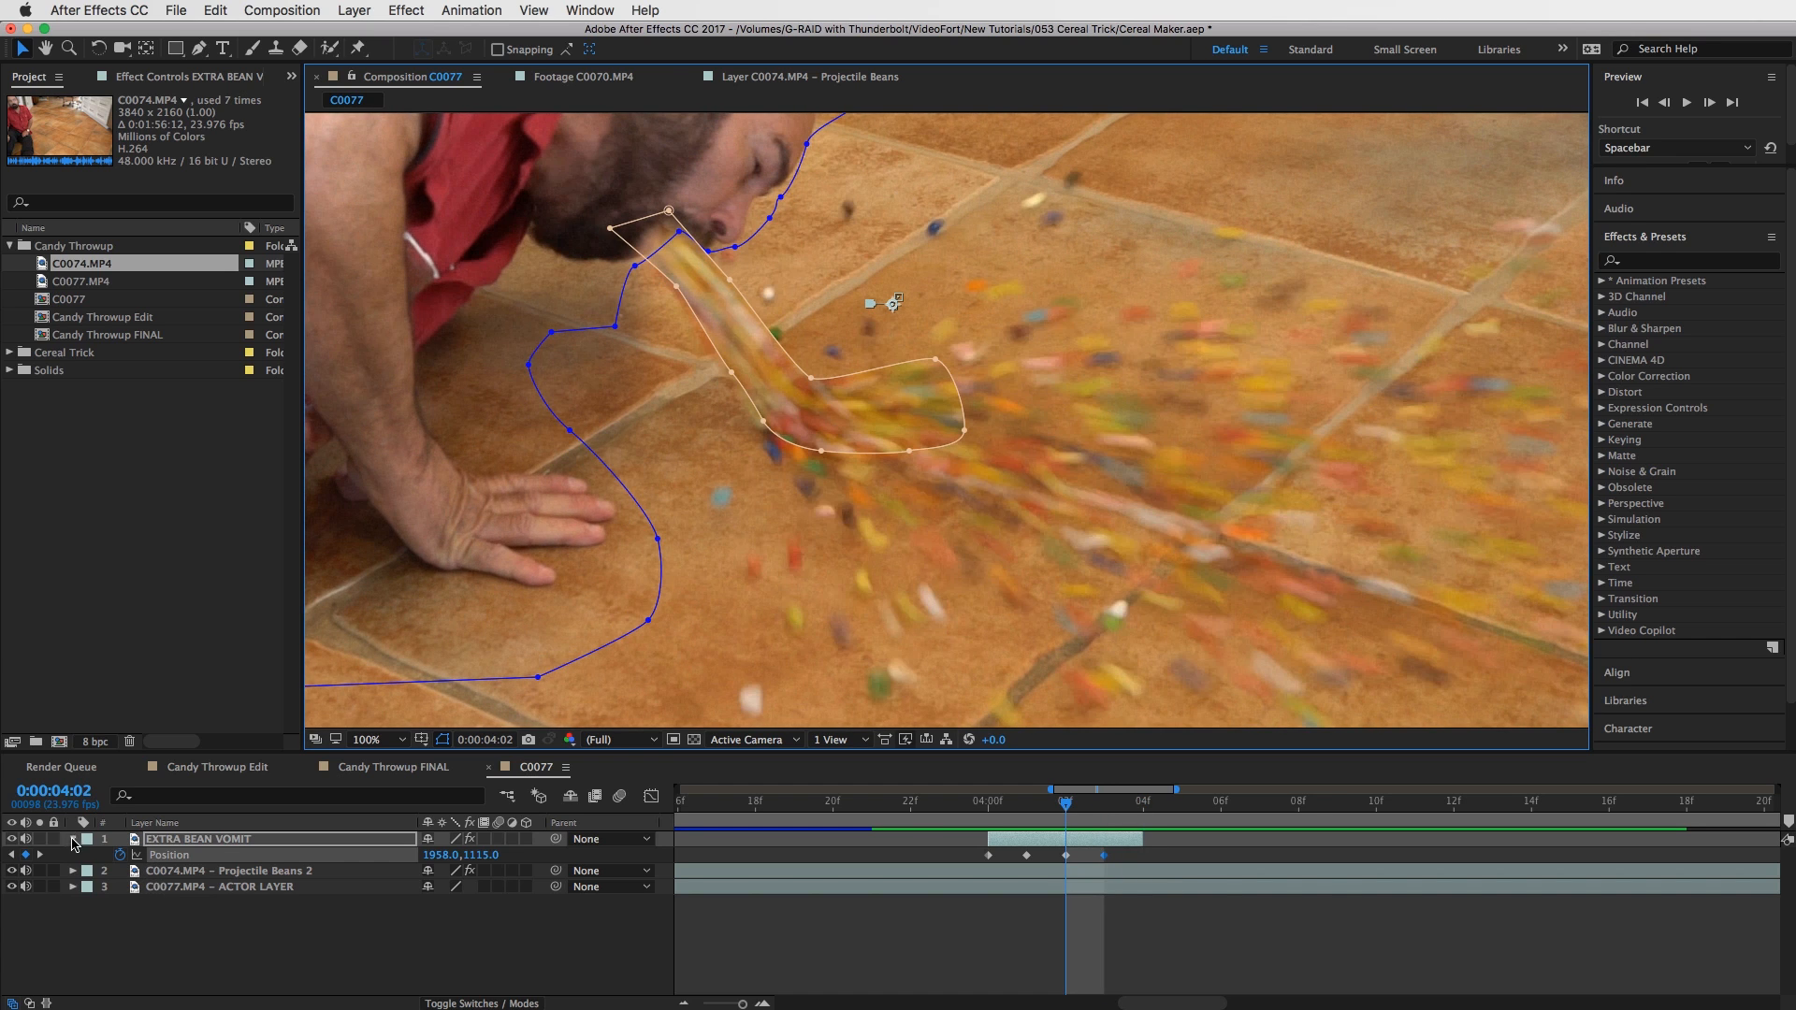
# Set the Mask Feather of Mask 1 on EXTRA BEAN VOMIT to 10 pixels.
pyautogui.click(73, 840)
pyautogui.click(73, 840)
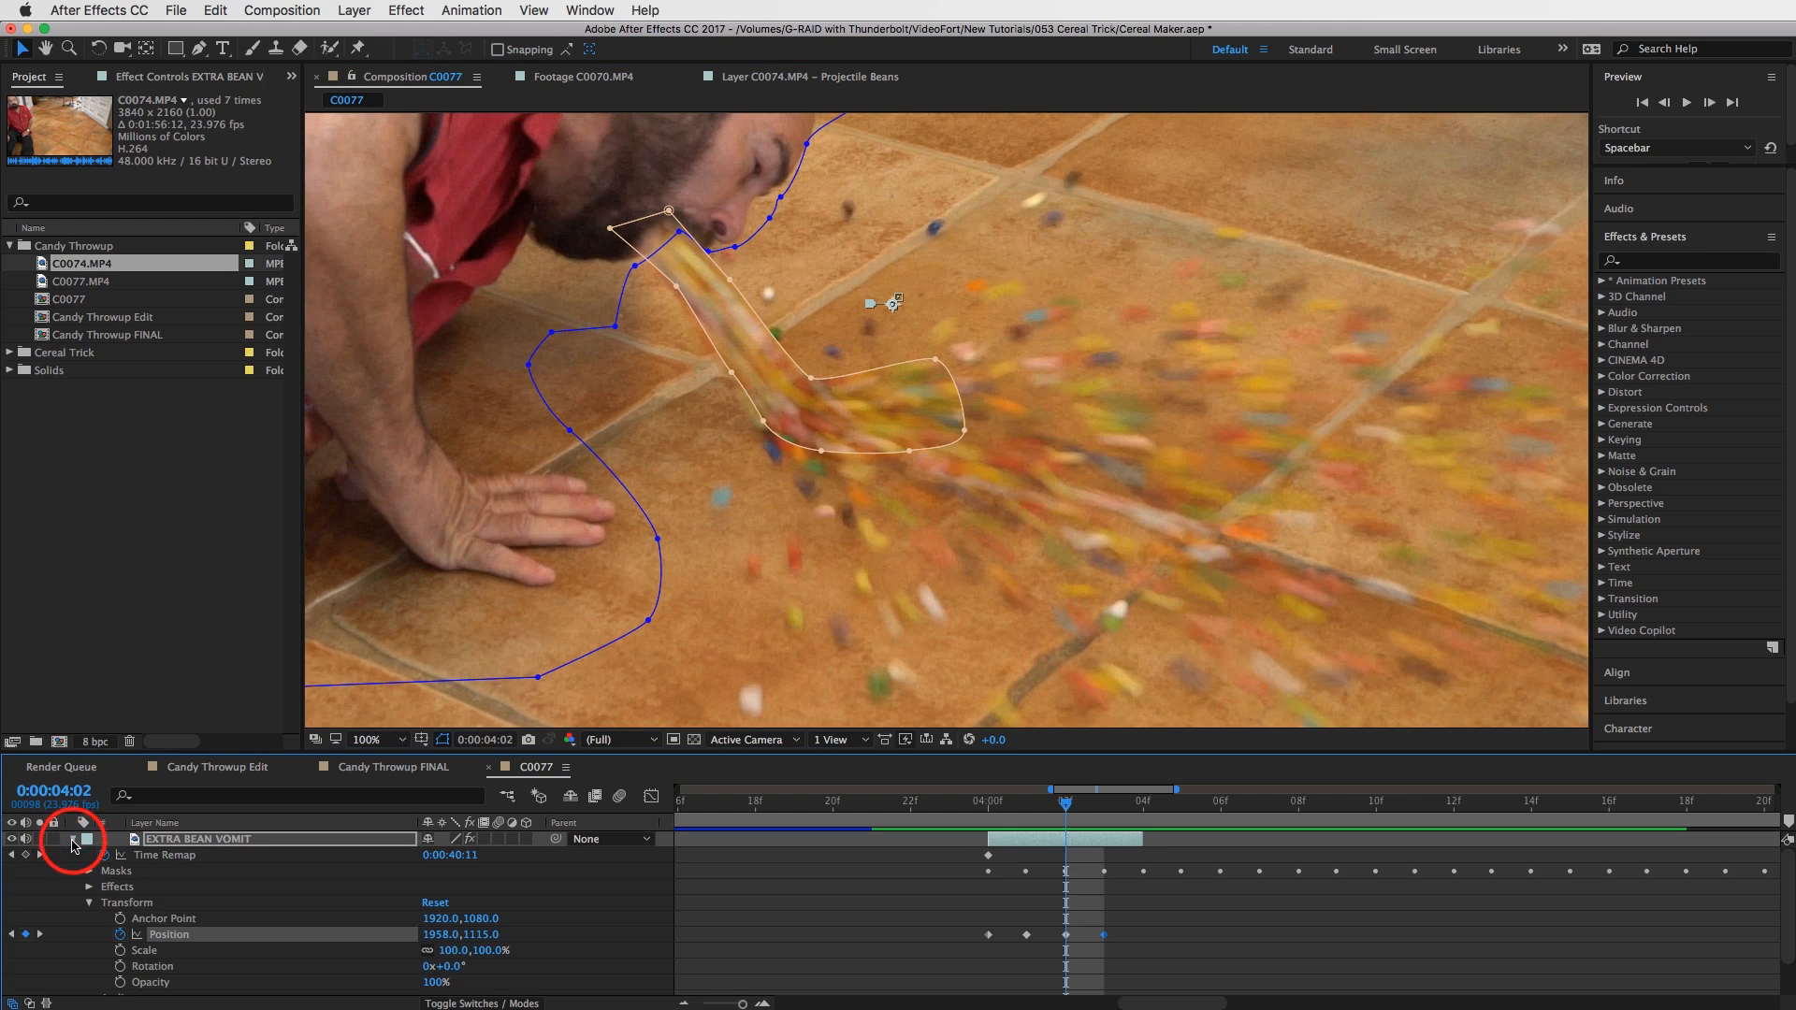
pyautogui.click(90, 903)
pyautogui.click(90, 871)
pyautogui.click(105, 904)
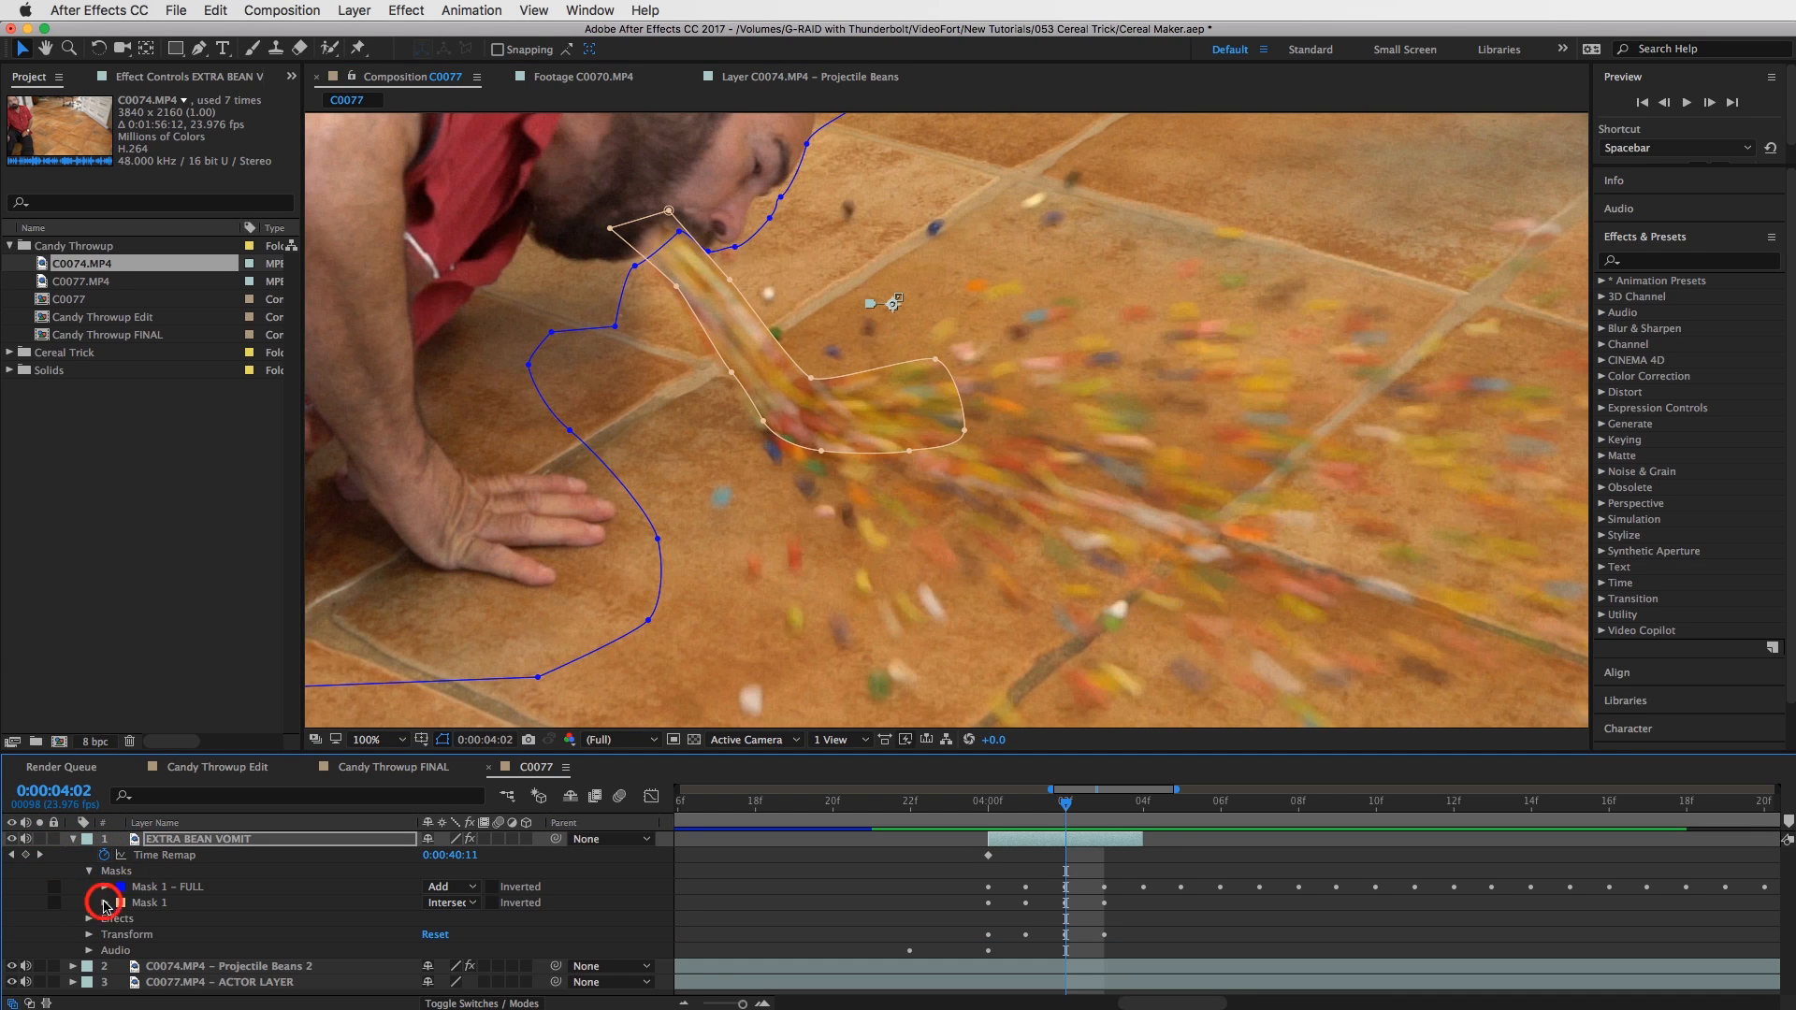
pyautogui.click(439, 935)
pyautogui.write('1')
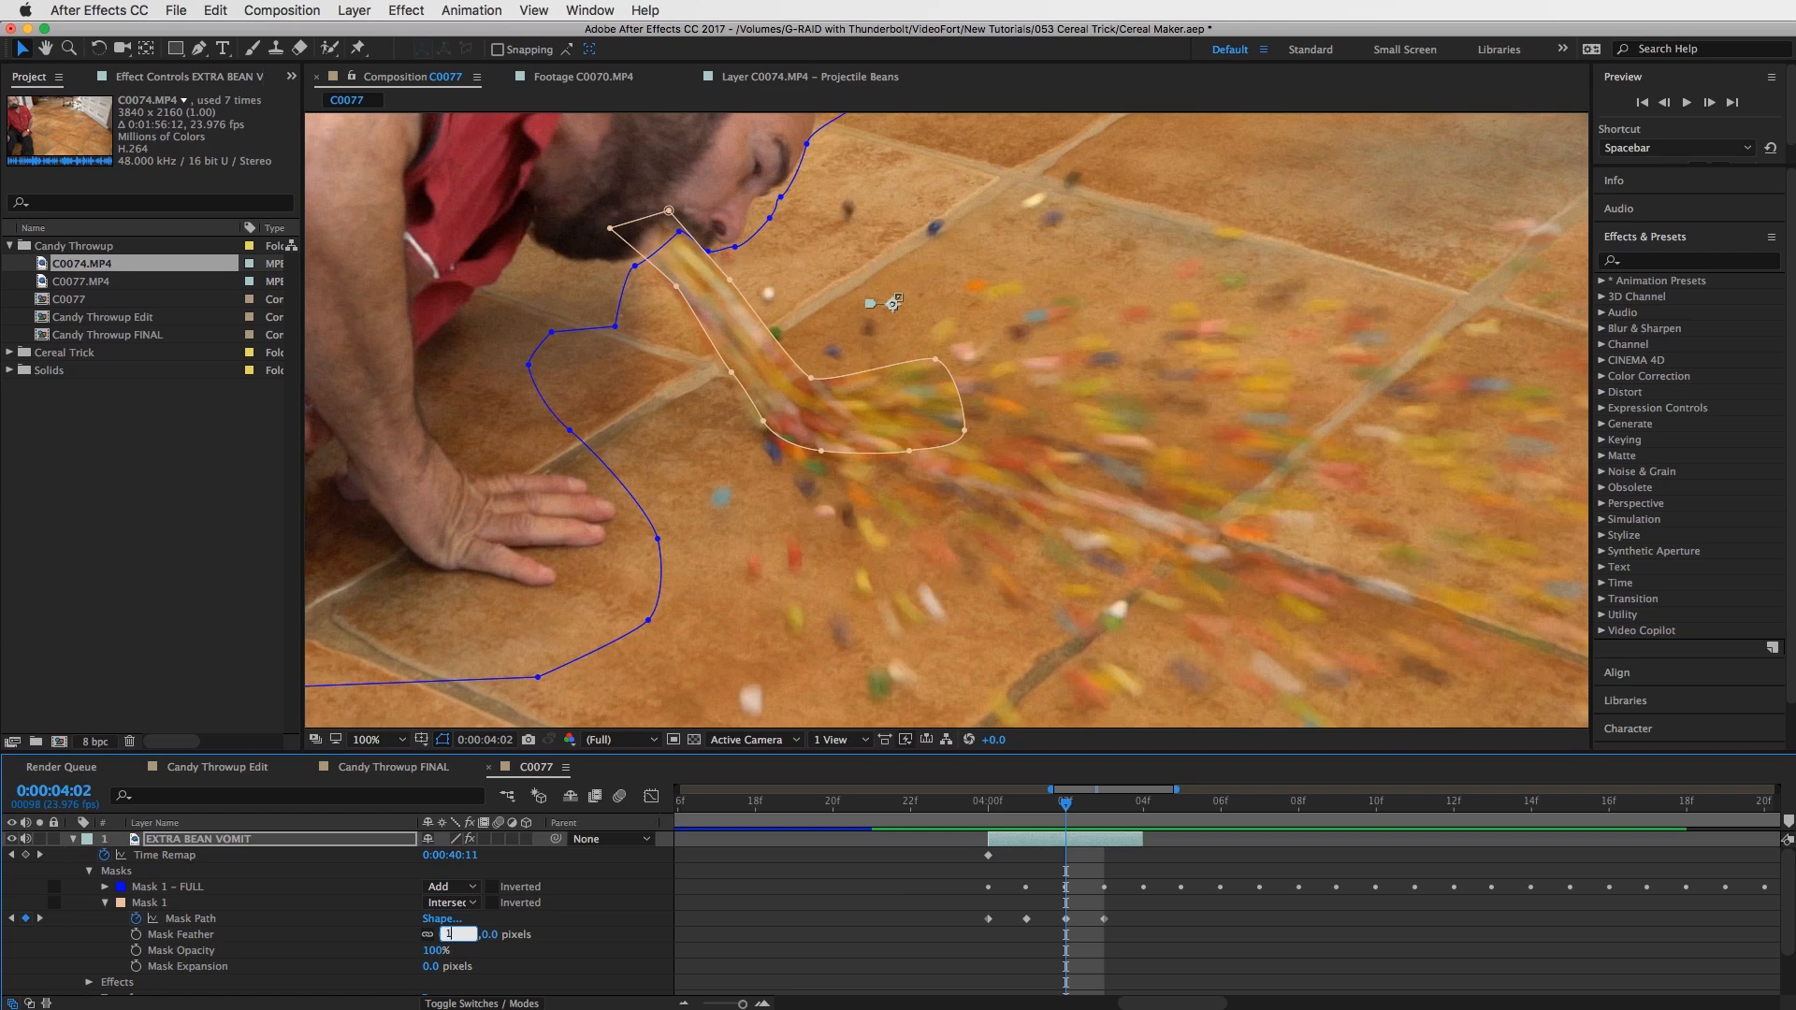
pyautogui.write('0')
pyautogui.press('Return')
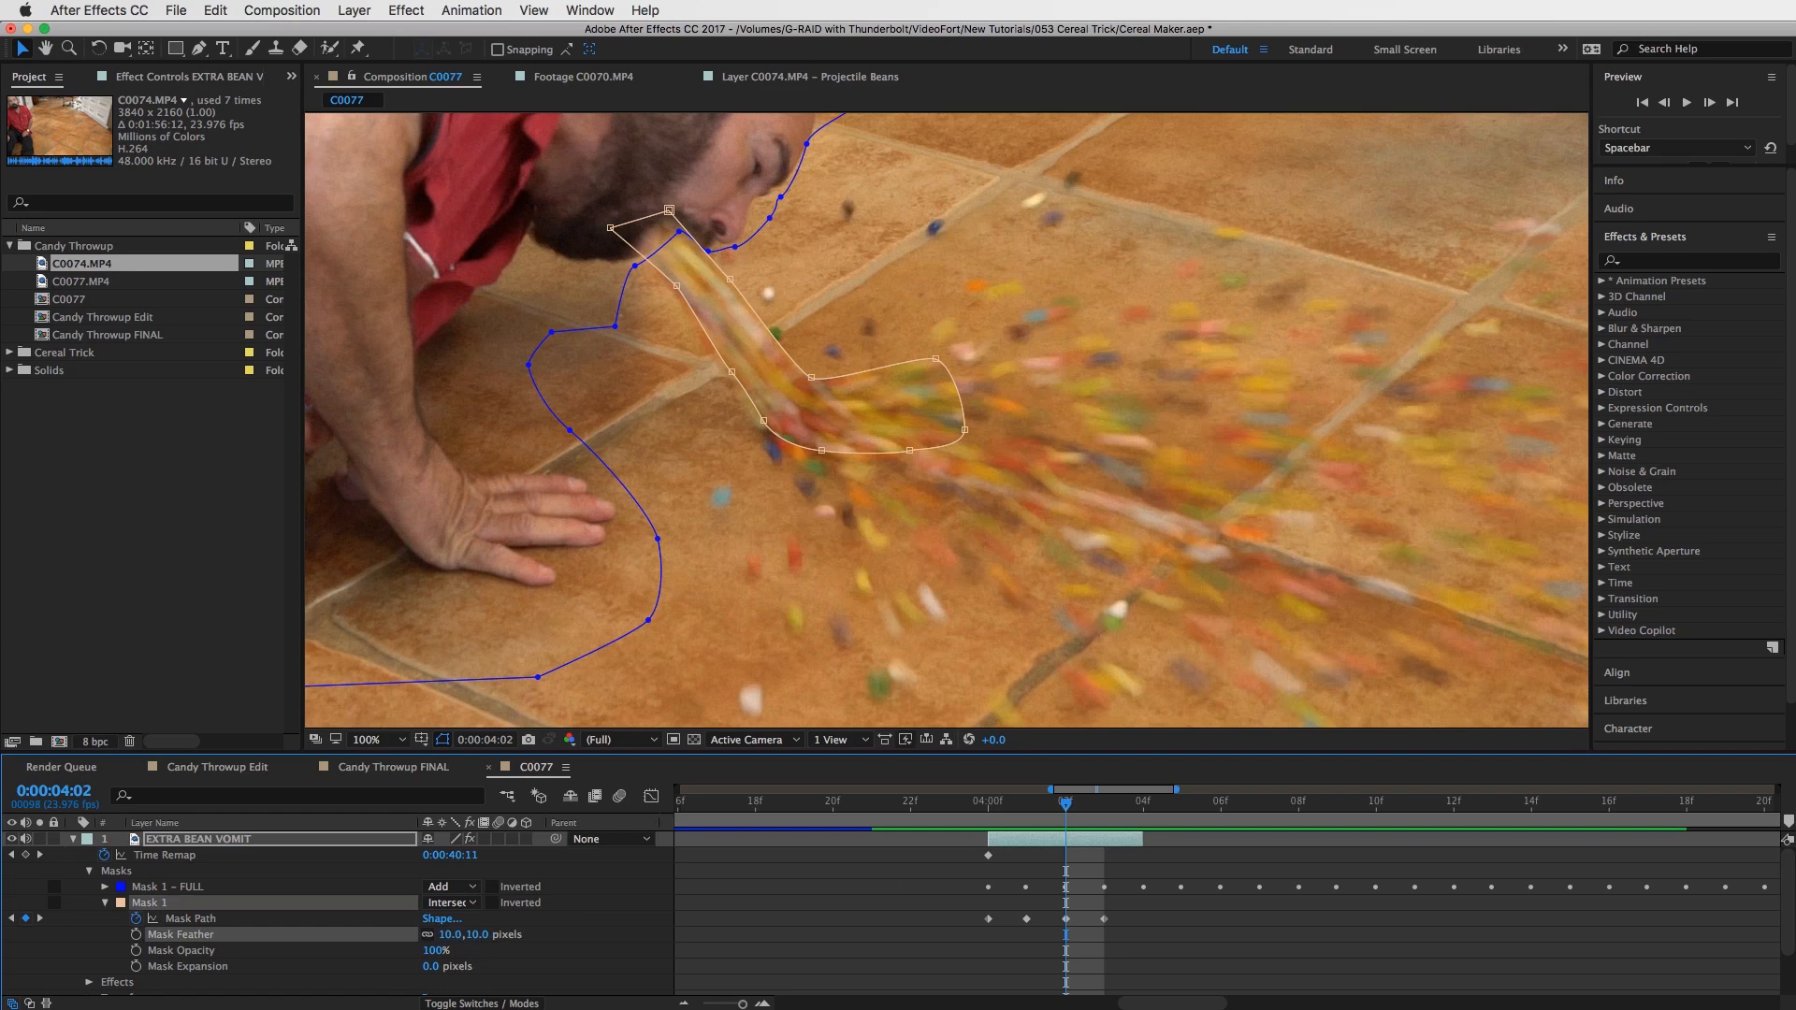
pyautogui.click(105, 906)
# Duplicate EXTRA BEAN VOMIT twice and stagger the copies to start at 0:00:04:03 and 0:00:04:06.
pyautogui.click(213, 840)
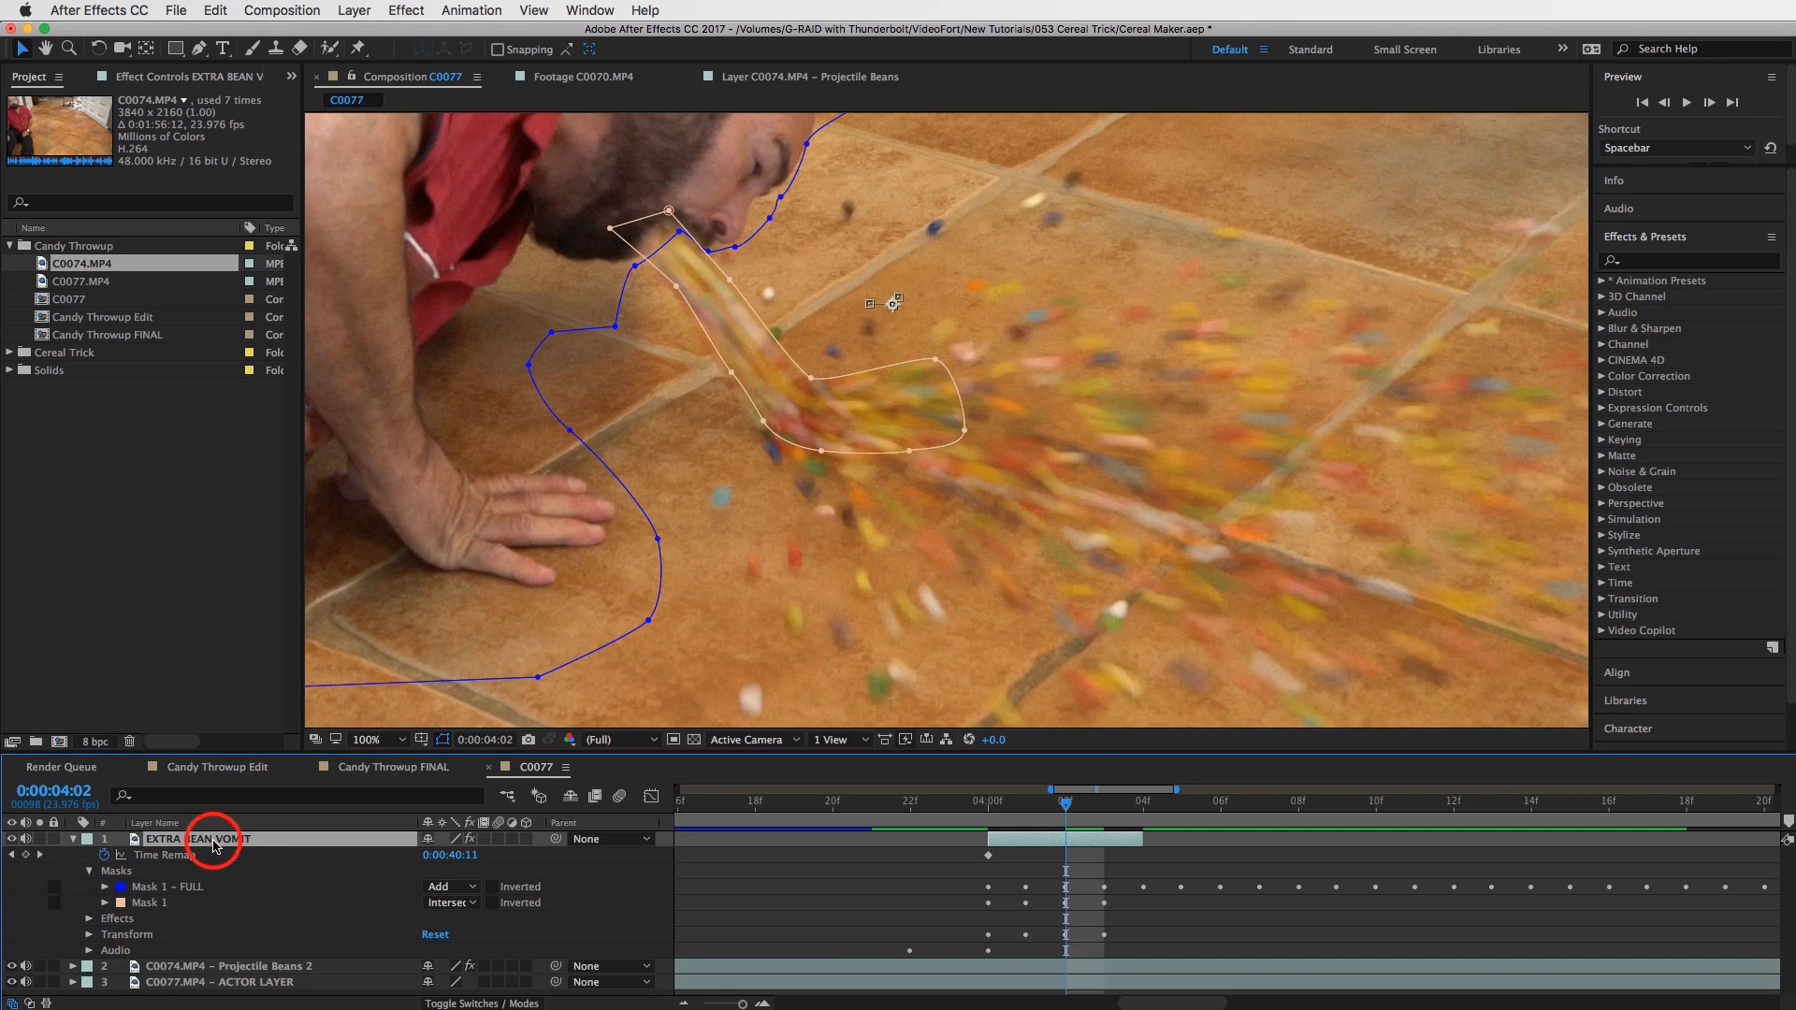
pyautogui.press('p')
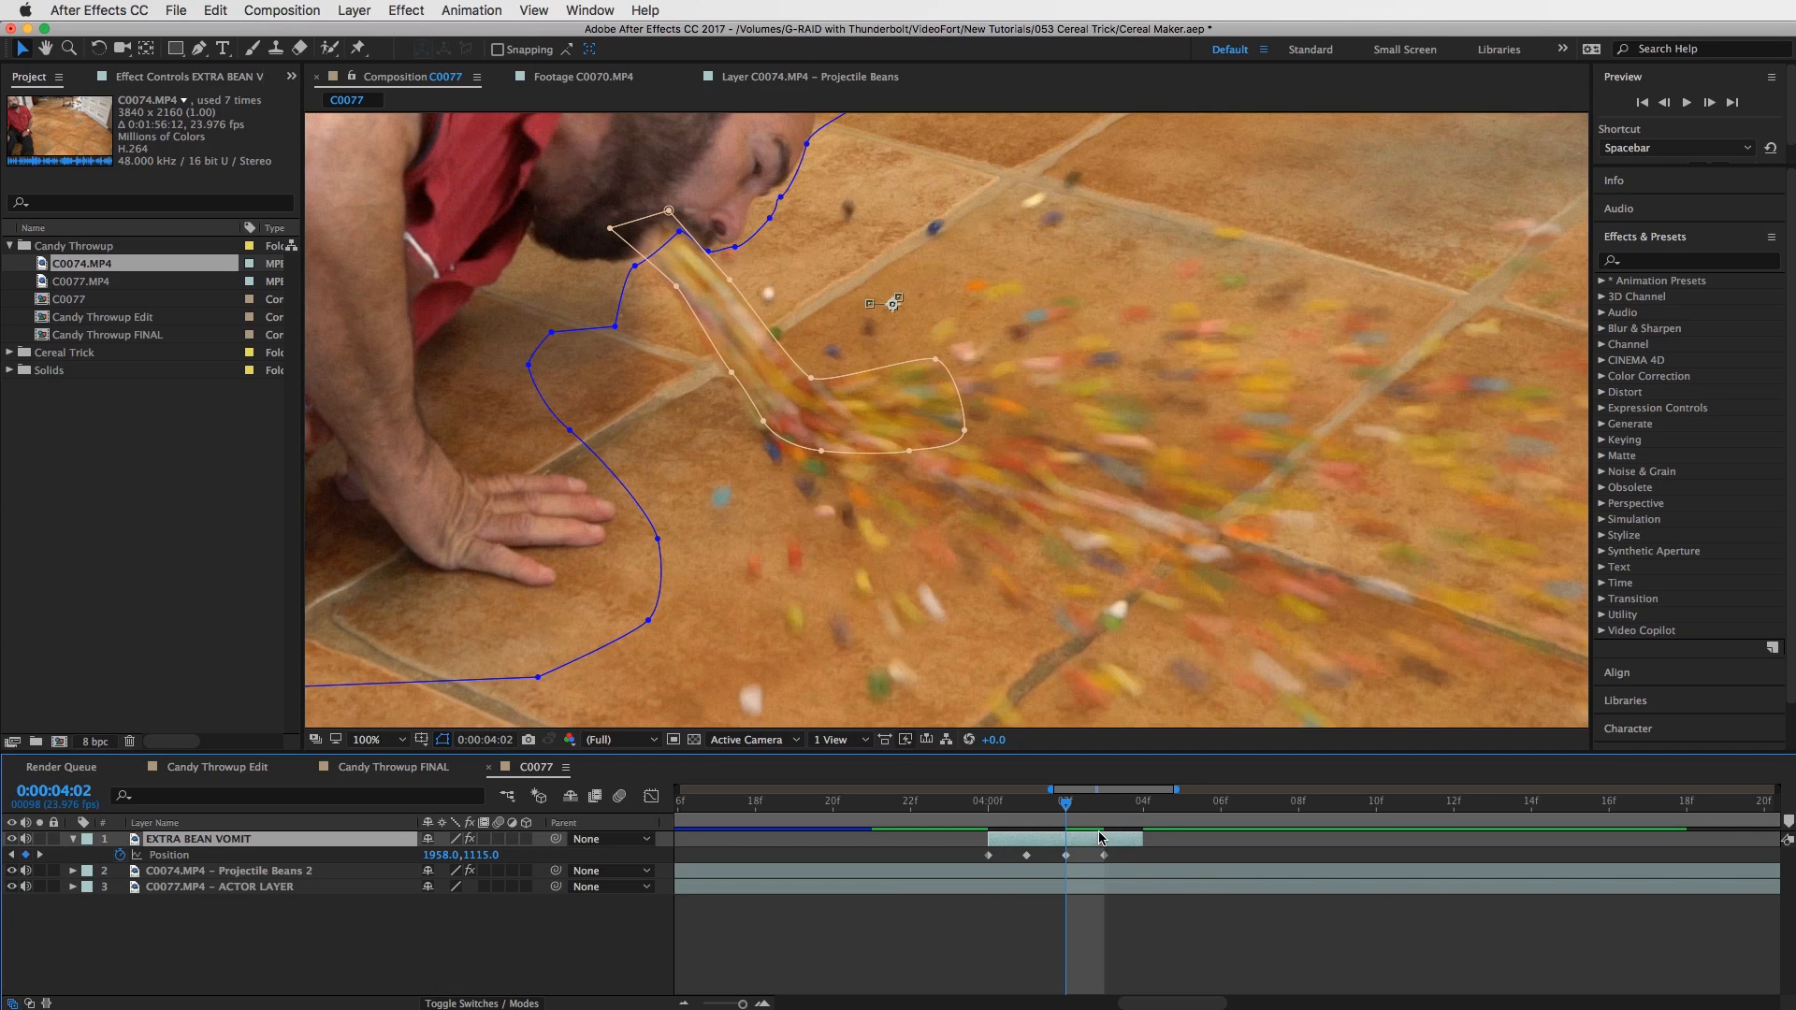
pyautogui.press('super+d')
pyautogui.press('super+d')
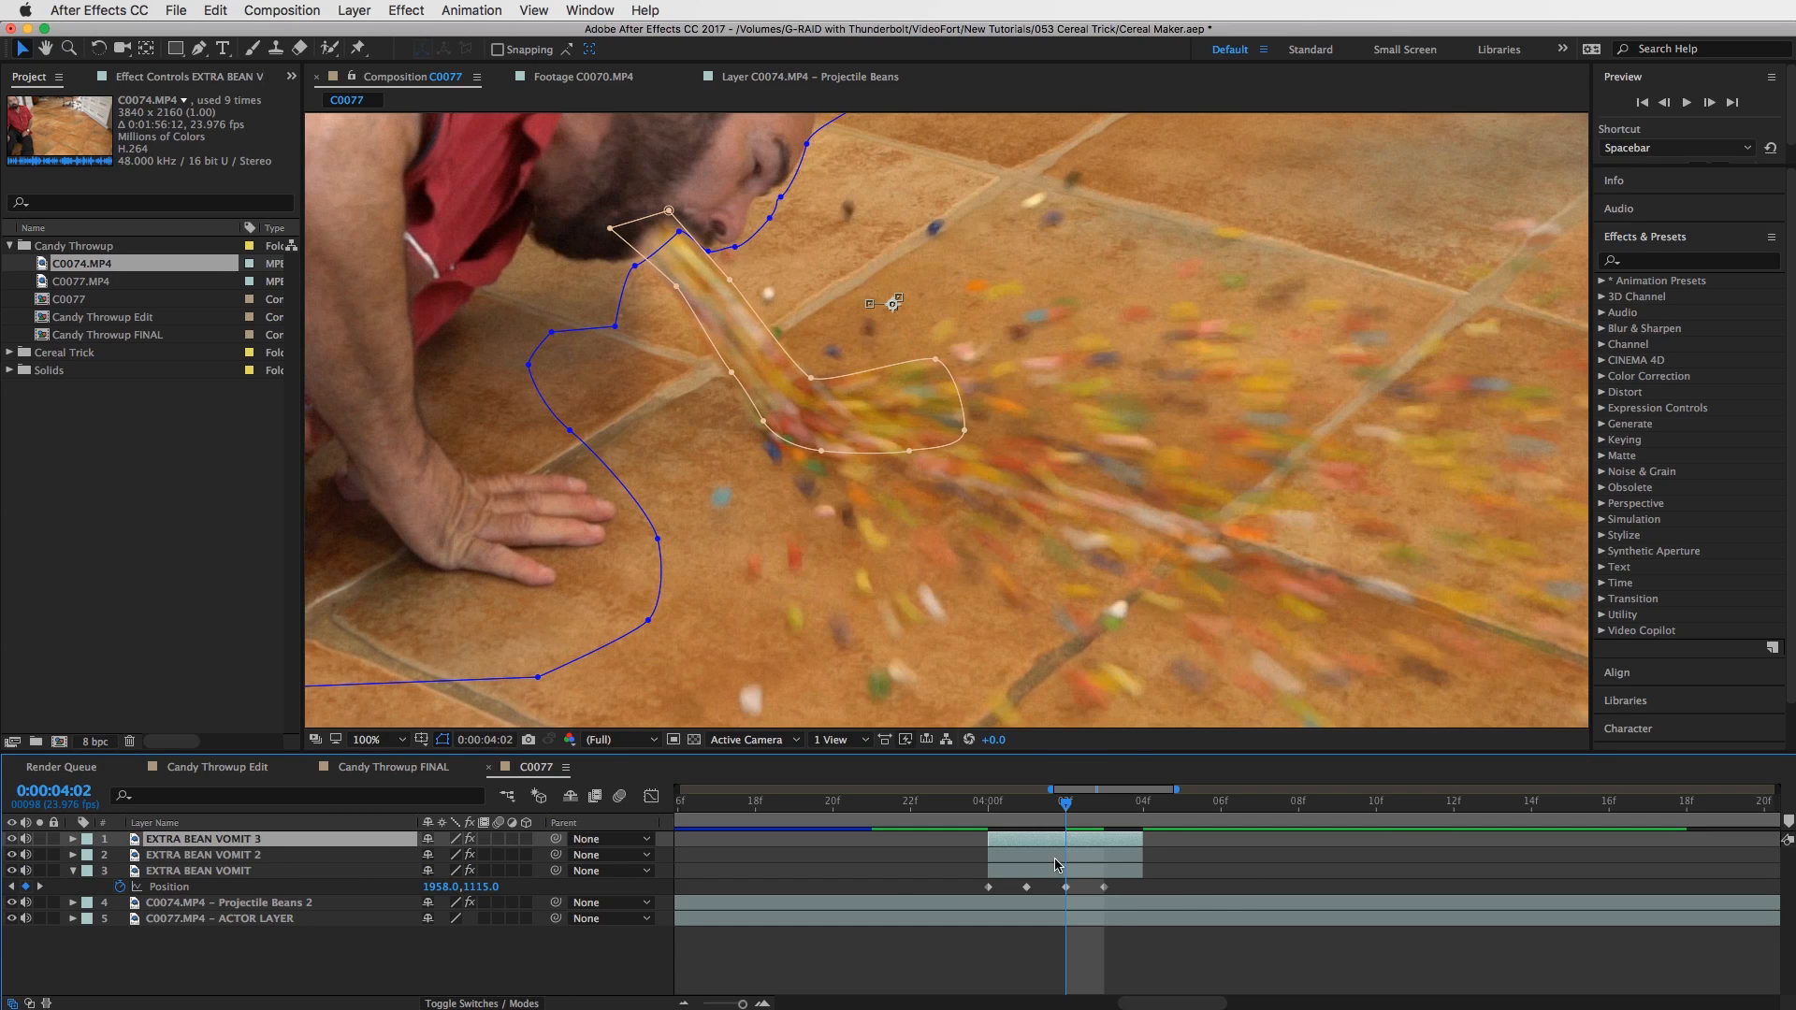
pyautogui.moveTo(1055, 855); pyautogui.dragTo(1307, 848)
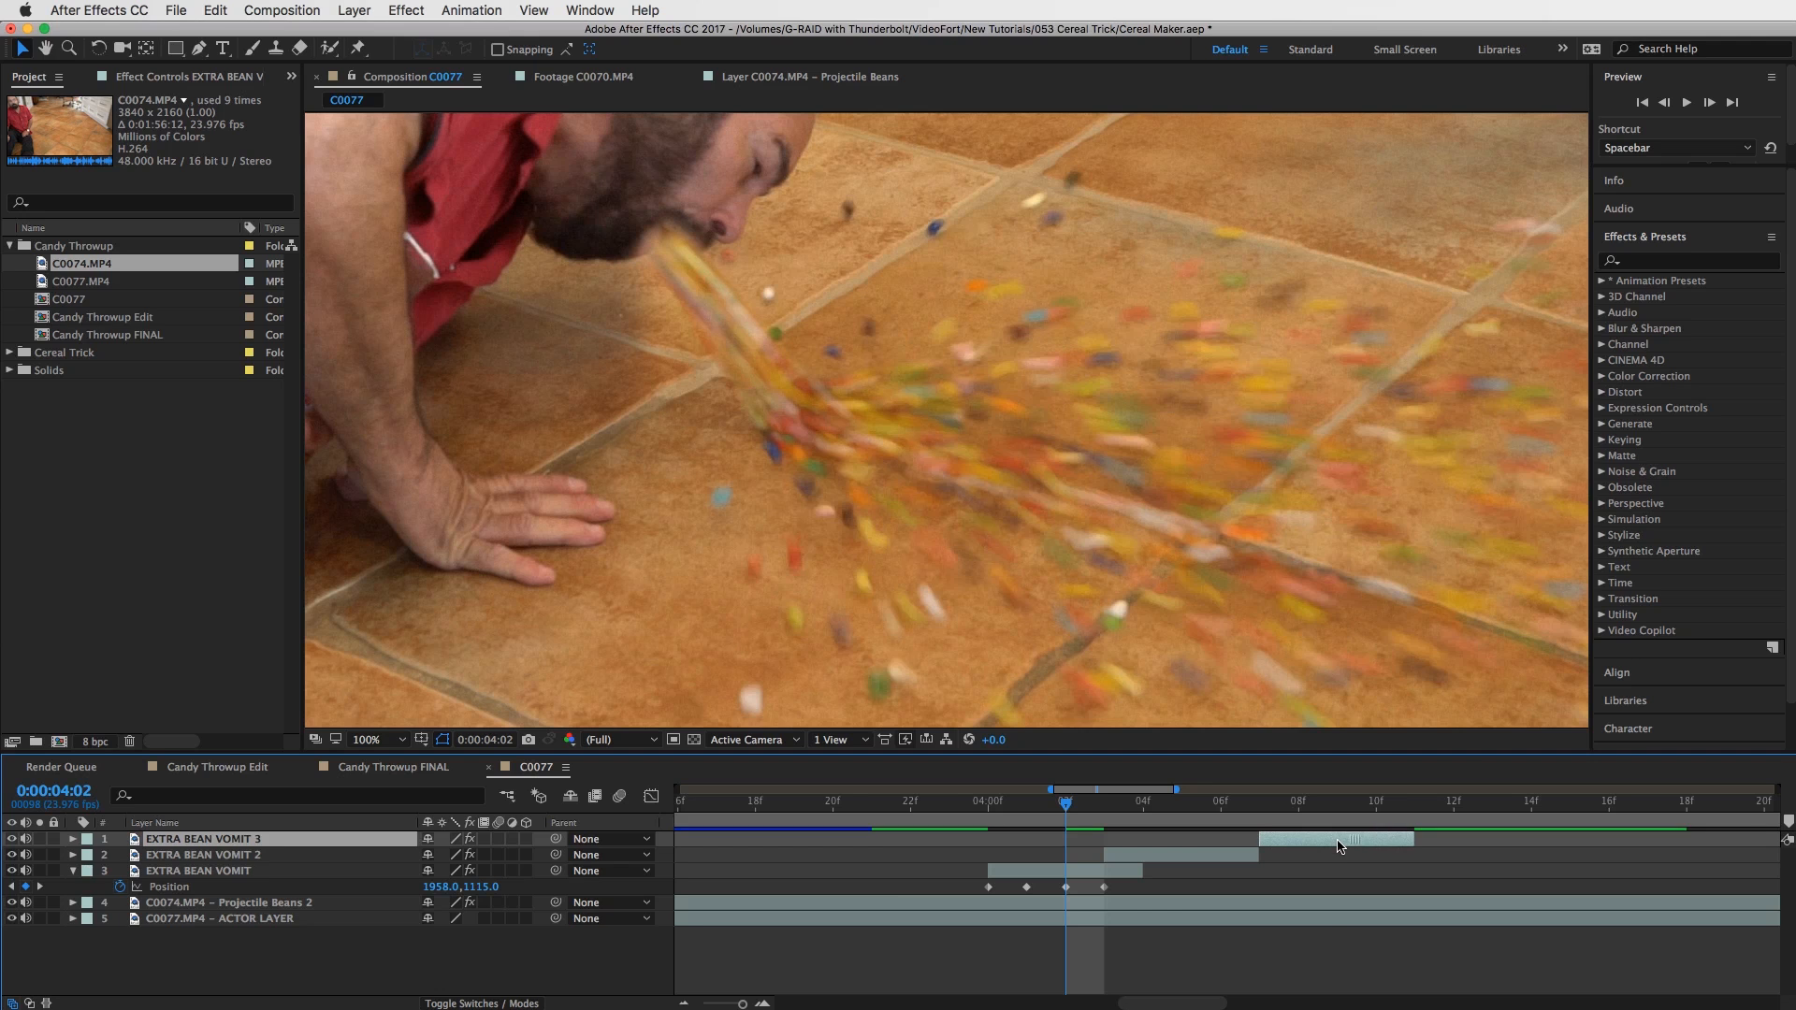
pyautogui.moveTo(1061, 806); pyautogui.dragTo(1182, 827)
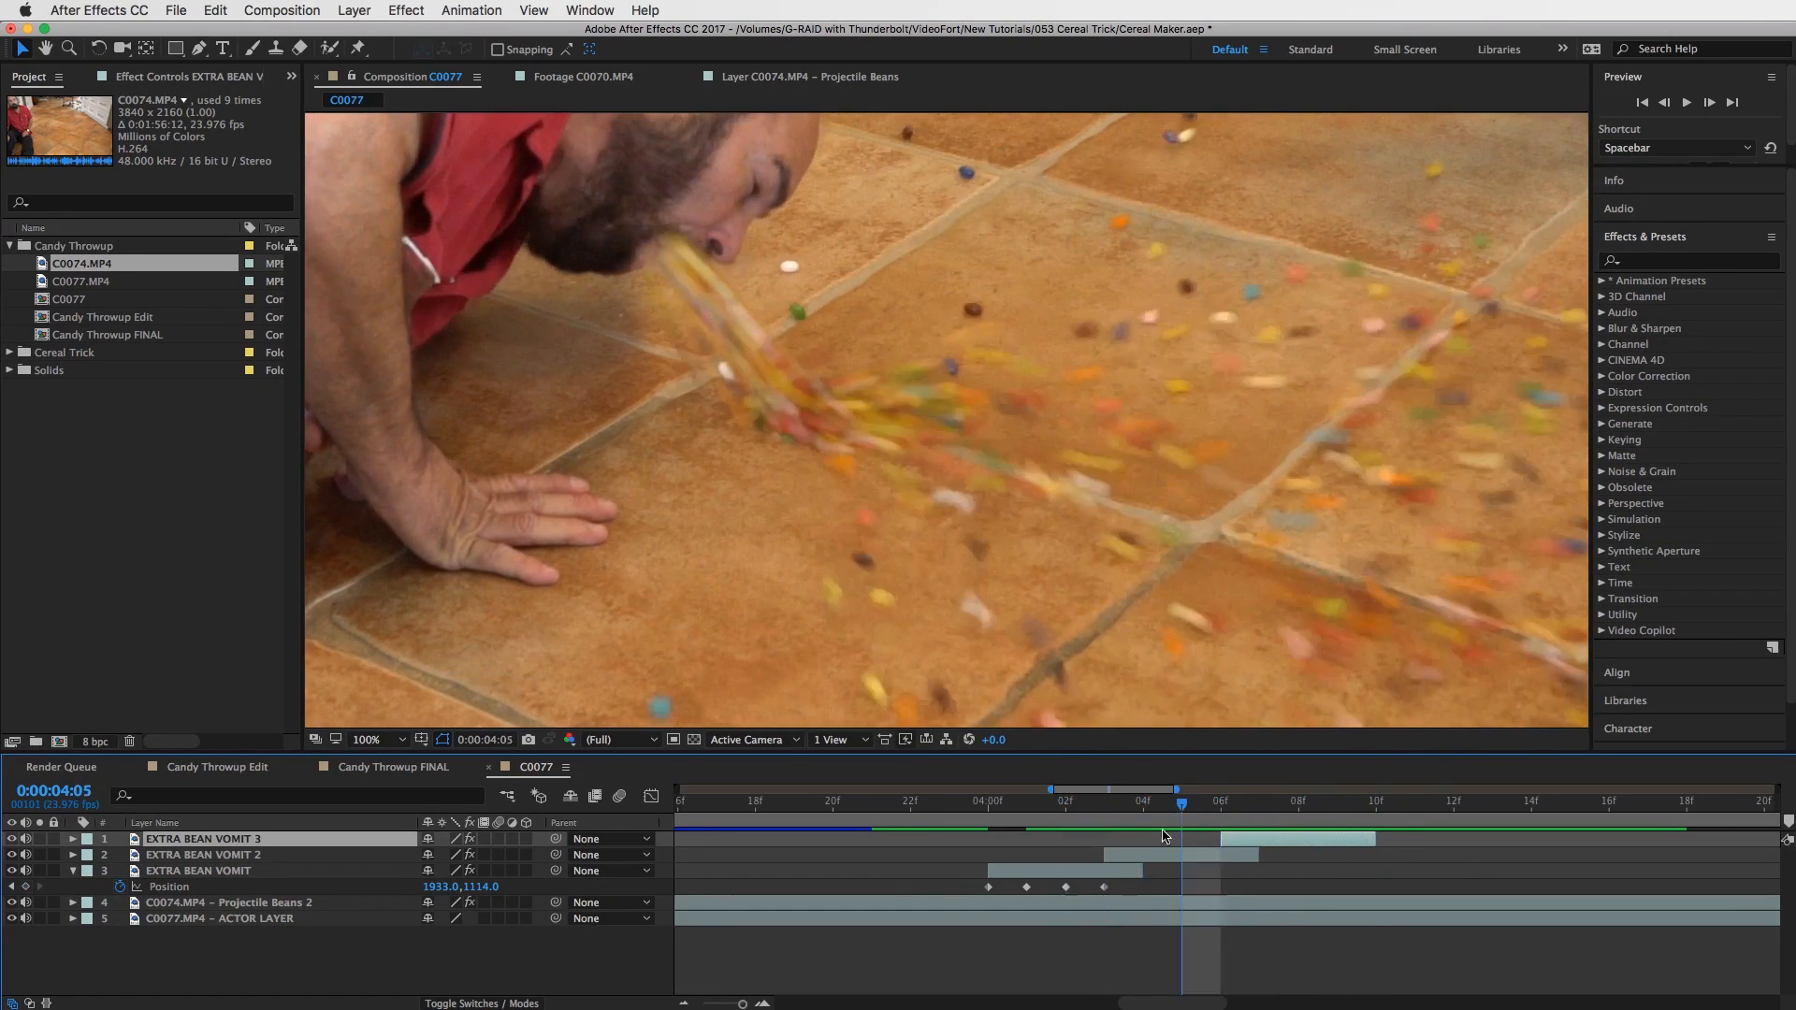
# Realign EXTRA BEAN VOMIT 2 to the mouth with Position 1985,1135 at 0:00:04:03, 1958,1131 at 0:00:04:04 and 1949,1127 at 0:00:04:05.
pyautogui.click(1149, 854)
pyautogui.press('p')
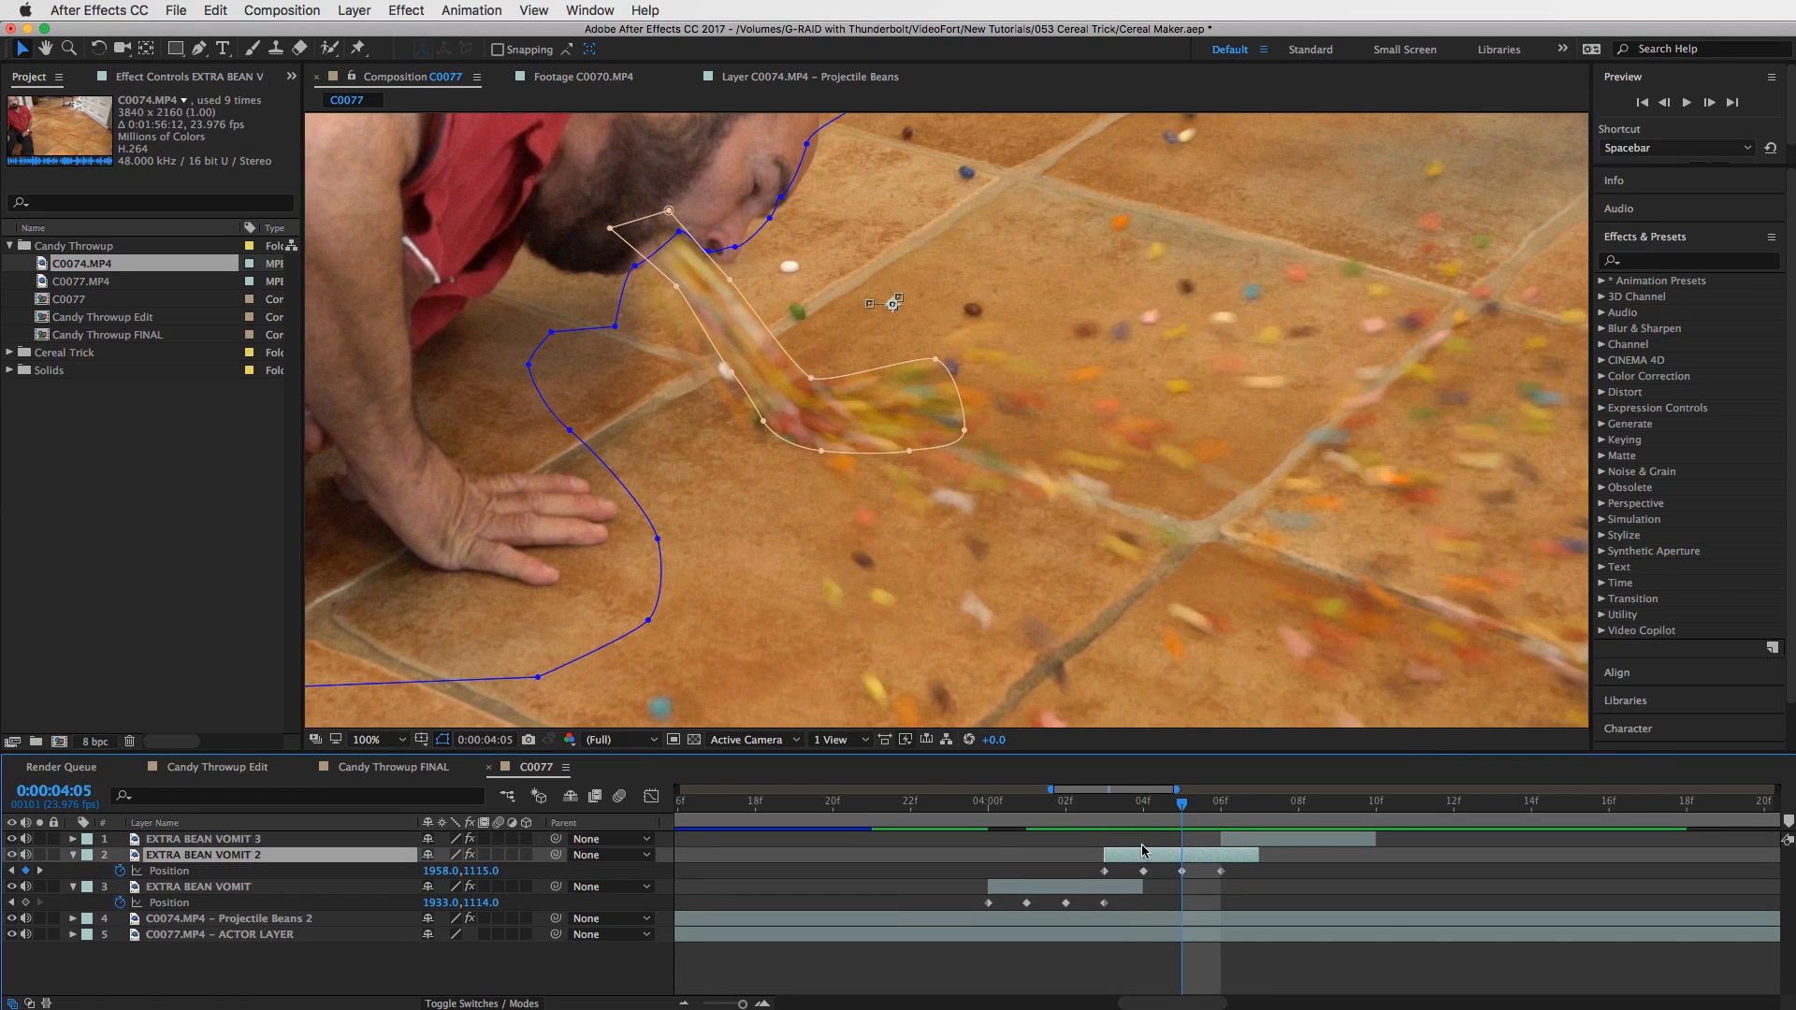
pyautogui.press('pageup')
pyautogui.press('pageup')
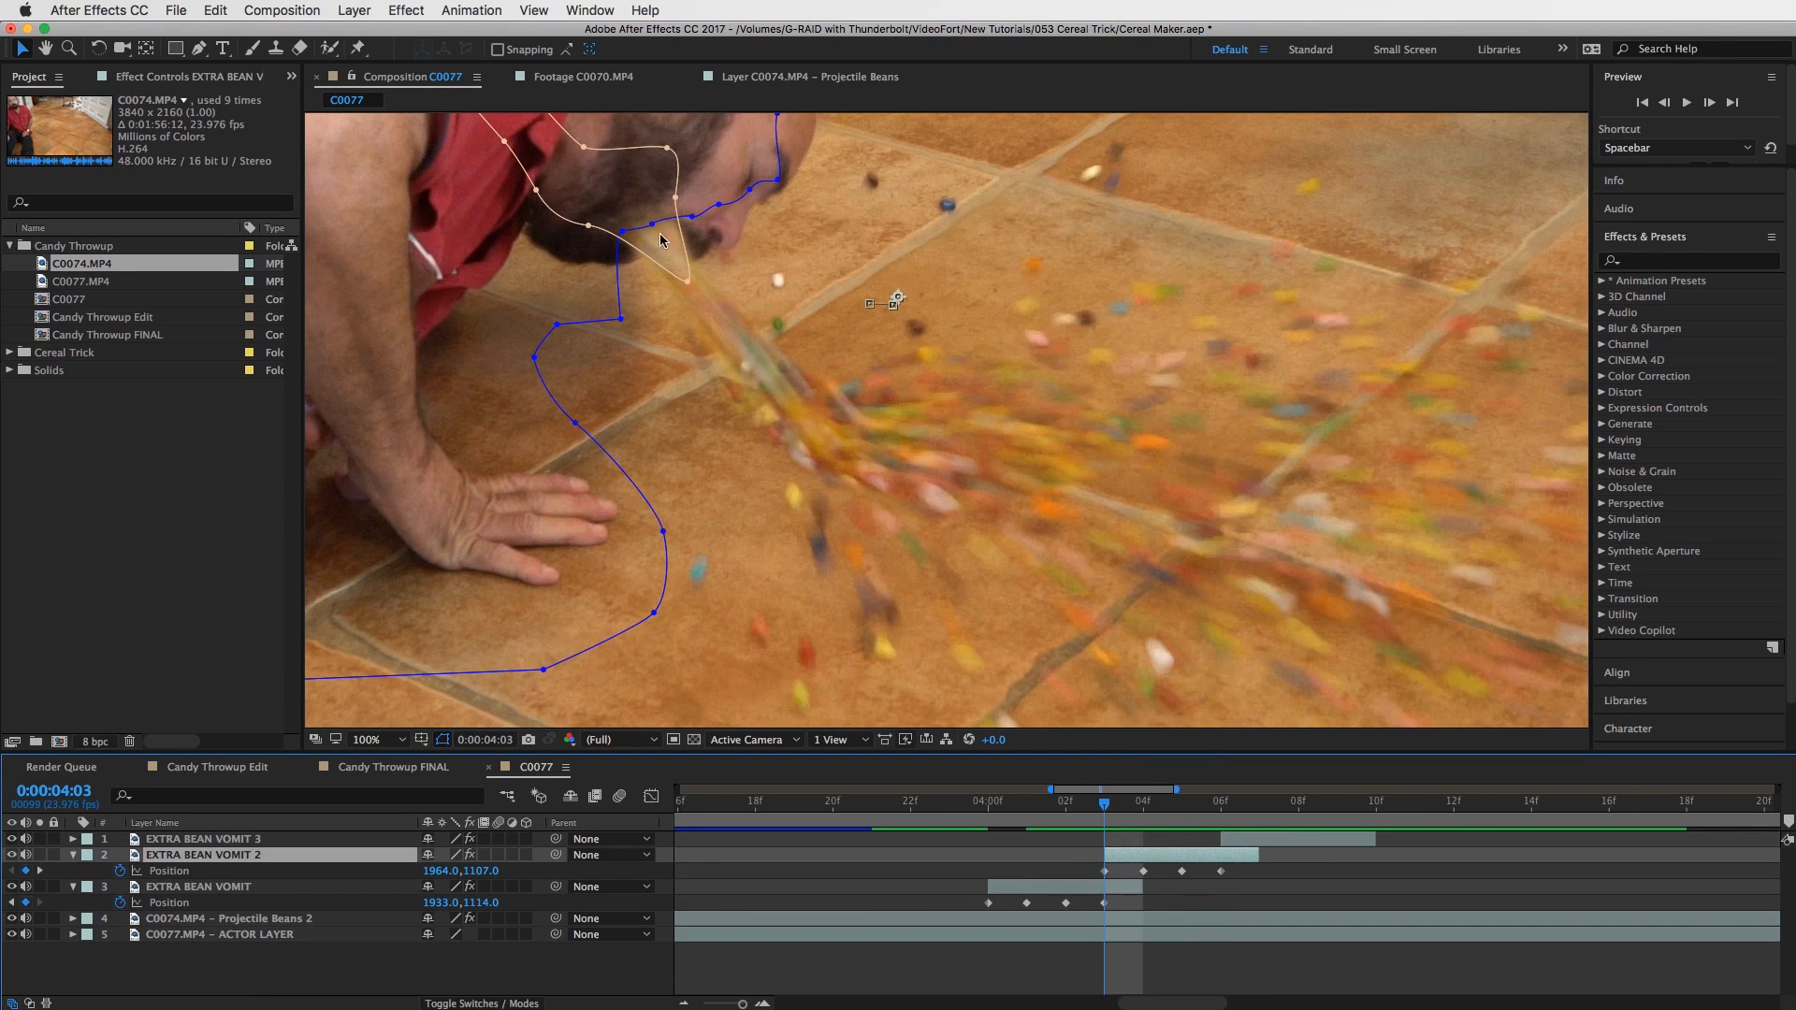
pyautogui.moveTo(663, 244); pyautogui.dragTo(702, 282)
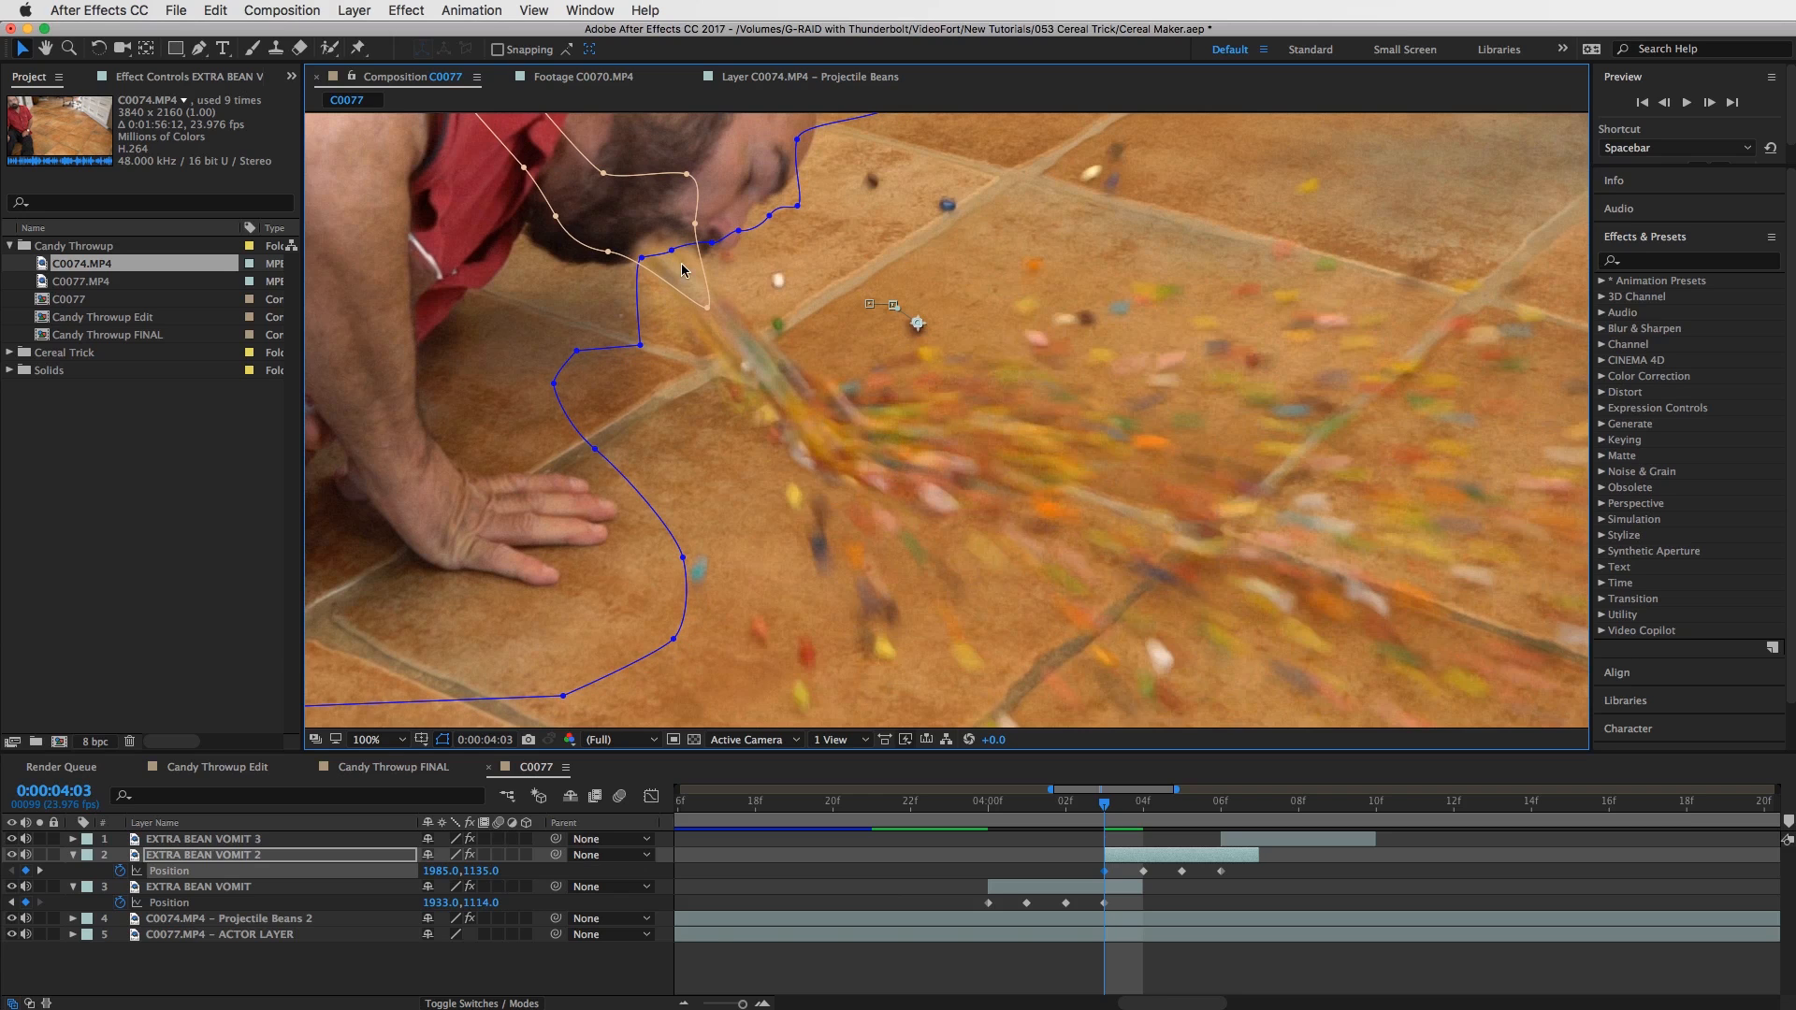
pyautogui.press('pagedown')
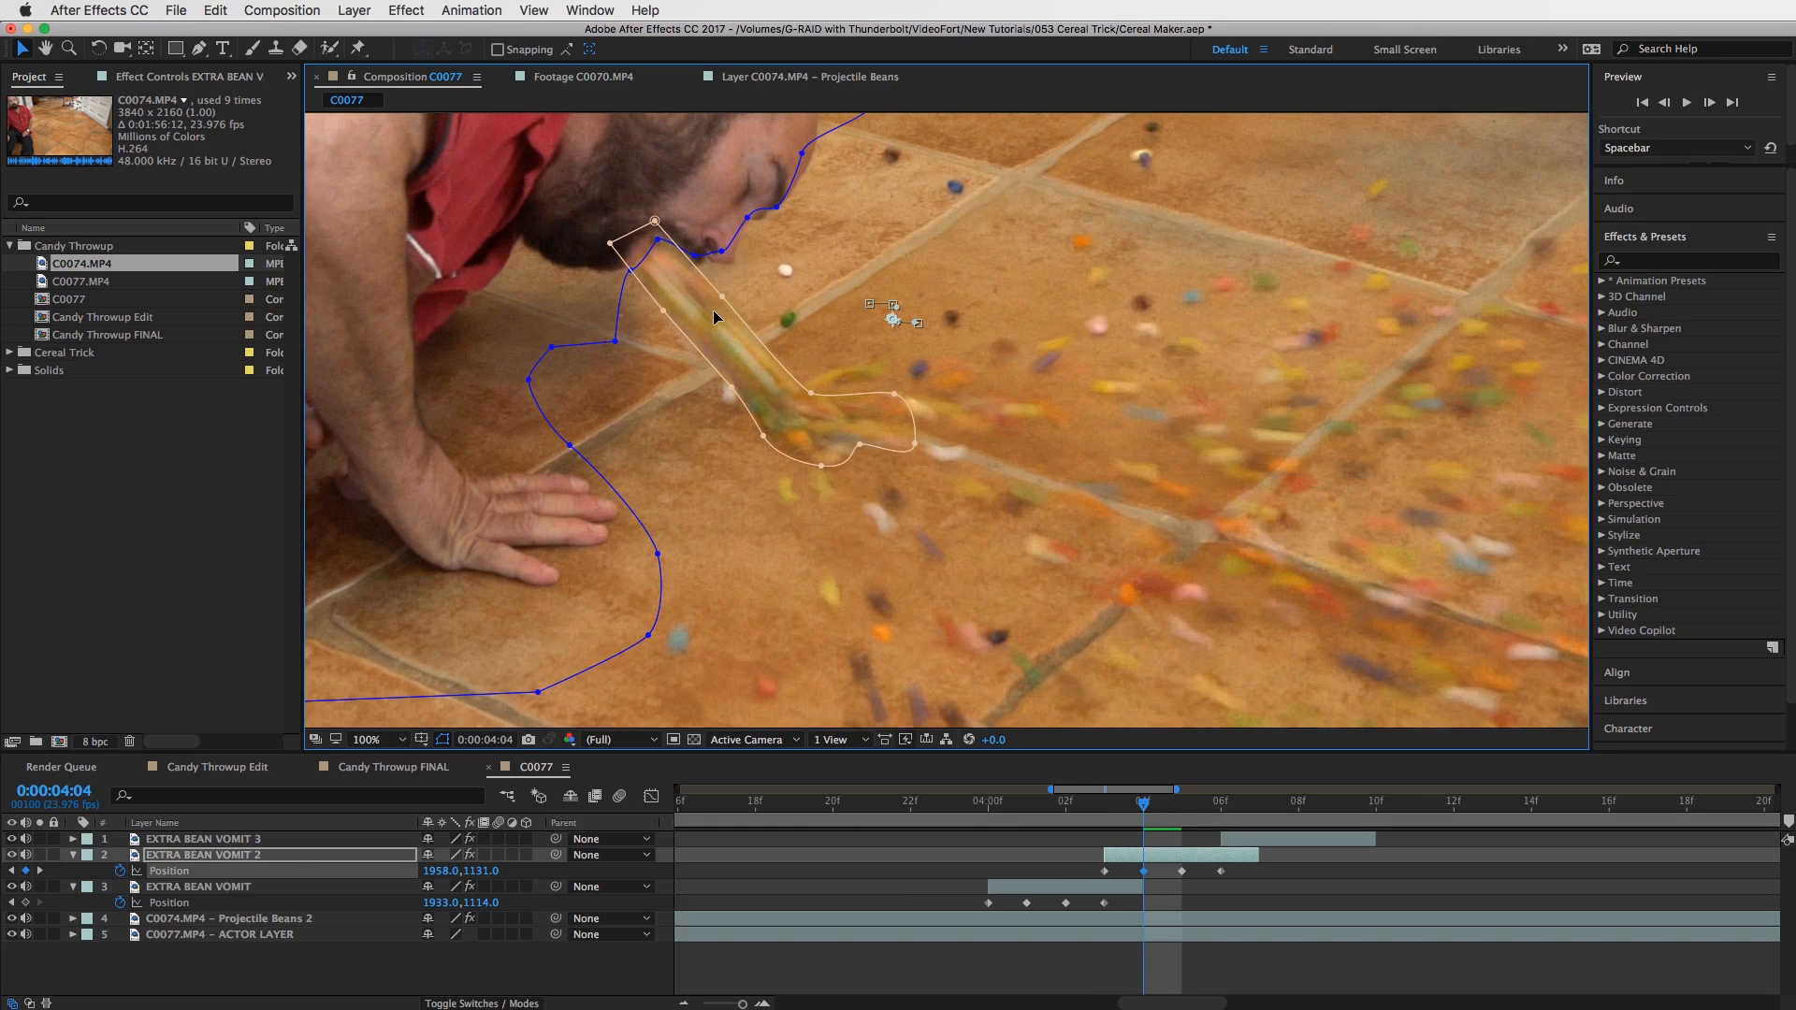
pyautogui.press('pagedown')
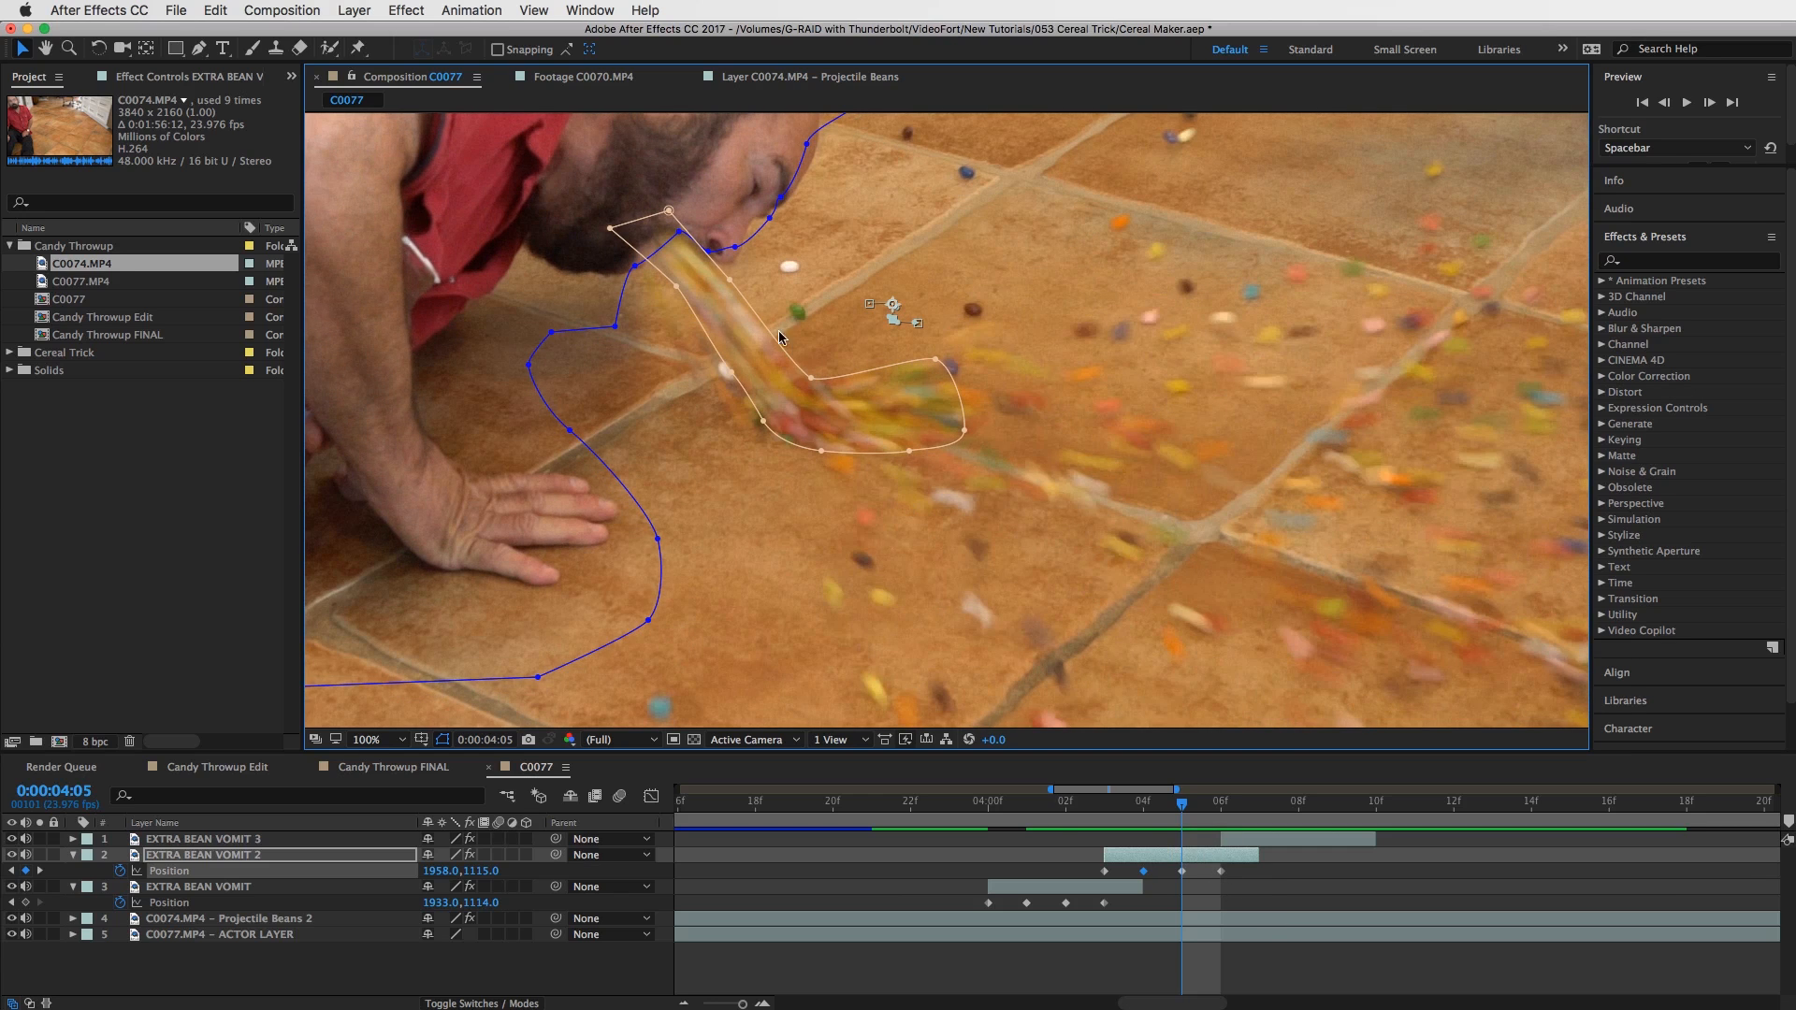
pyautogui.moveTo(740, 335); pyautogui.dragTo(731, 333)
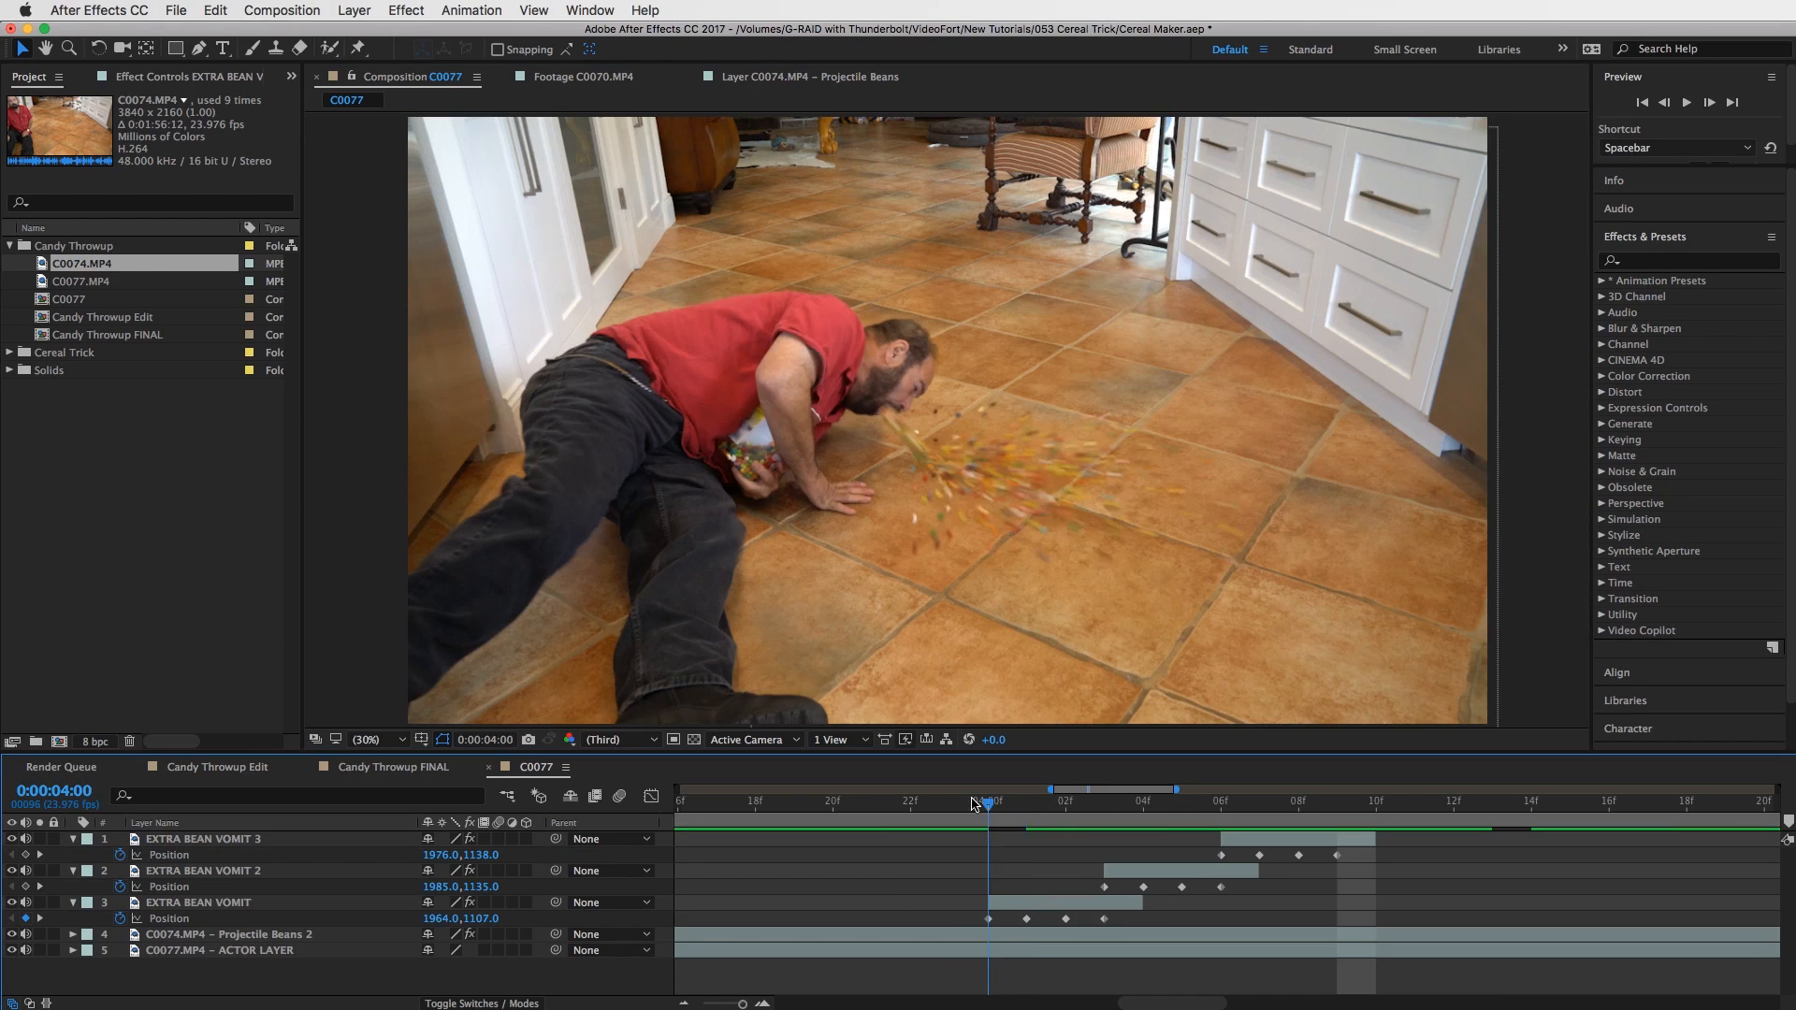
# Review the staggered bean layers over the actor from 0:00:04:00 to 0:00:04:05 and select all layers.
pyautogui.moveTo(1001, 803)
pyautogui.mouseDown()
pyautogui.moveTo(1295, 812)
pyautogui.moveTo(893, 833)
pyautogui.moveTo(1143, 851)
pyautogui.moveTo(842, 867)
pyautogui.moveTo(1047, 851)
pyautogui.moveTo(1152, 880)
pyautogui.moveTo(834, 889)
pyautogui.moveTo(1143, 916)
pyautogui.mouseUp()
pyautogui.moveTo(1151, 803); pyautogui.dragTo(1183, 823)
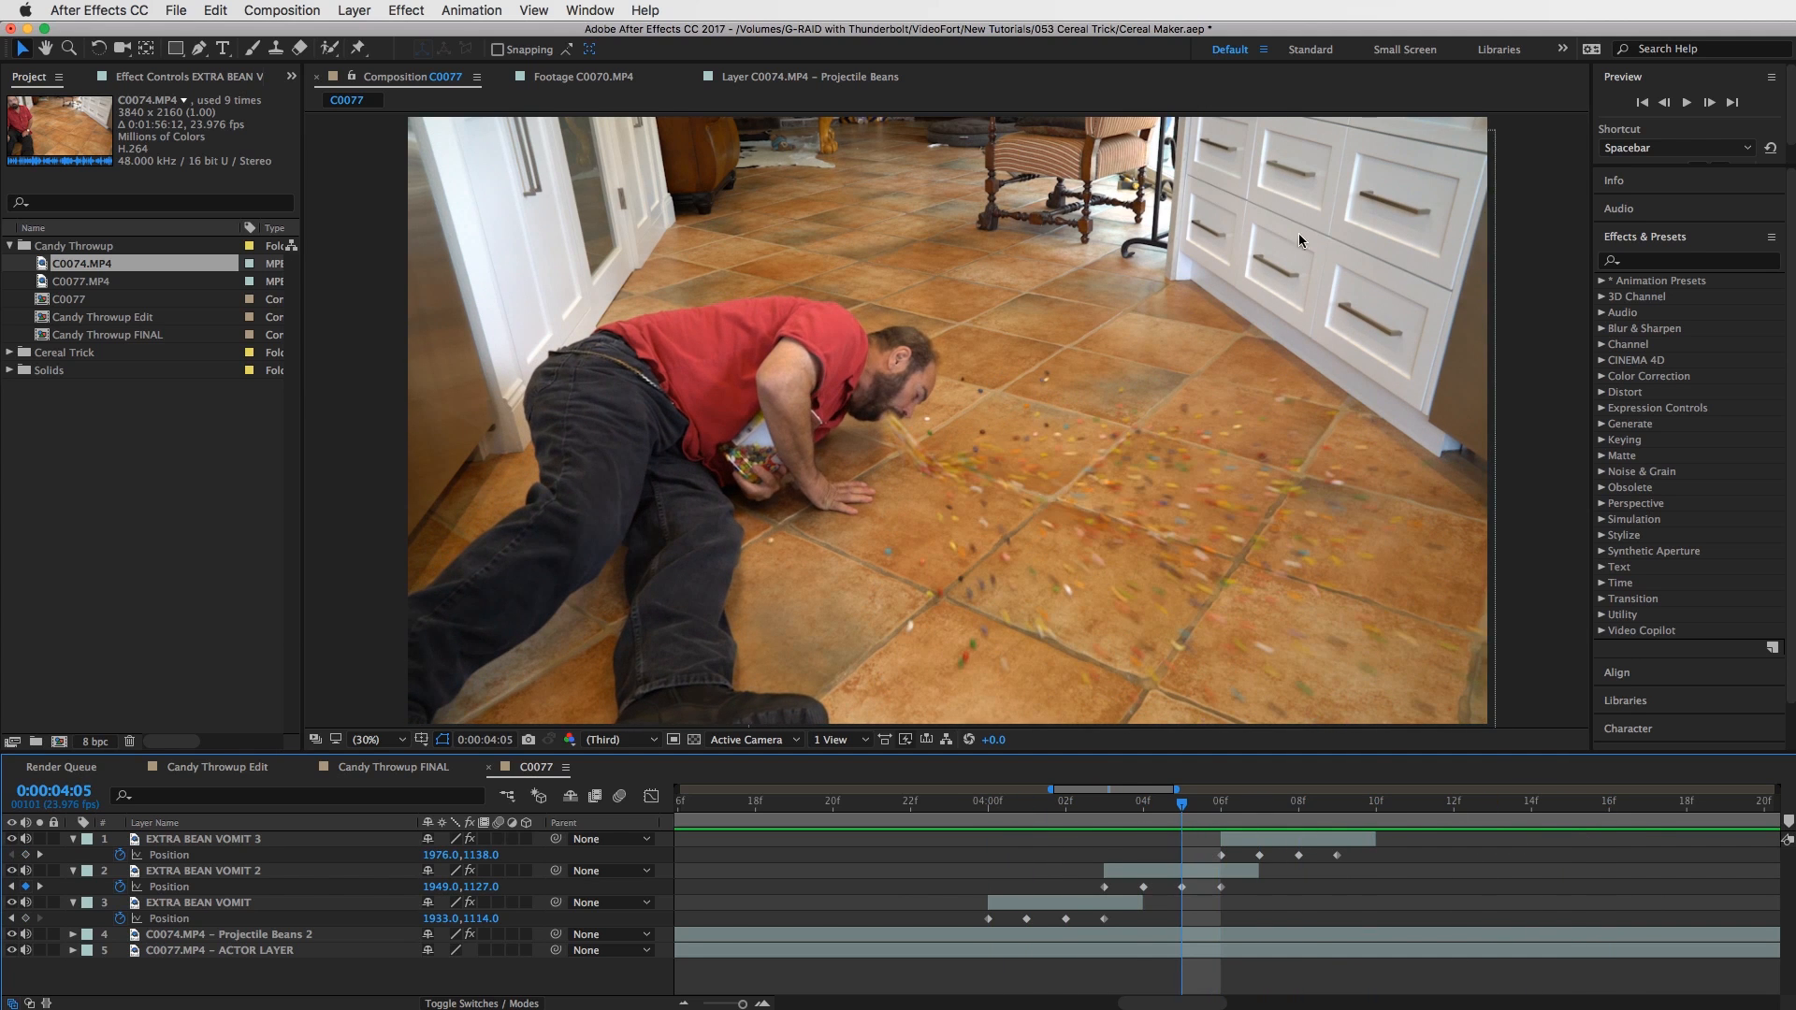
pyautogui.click(1316, 837)
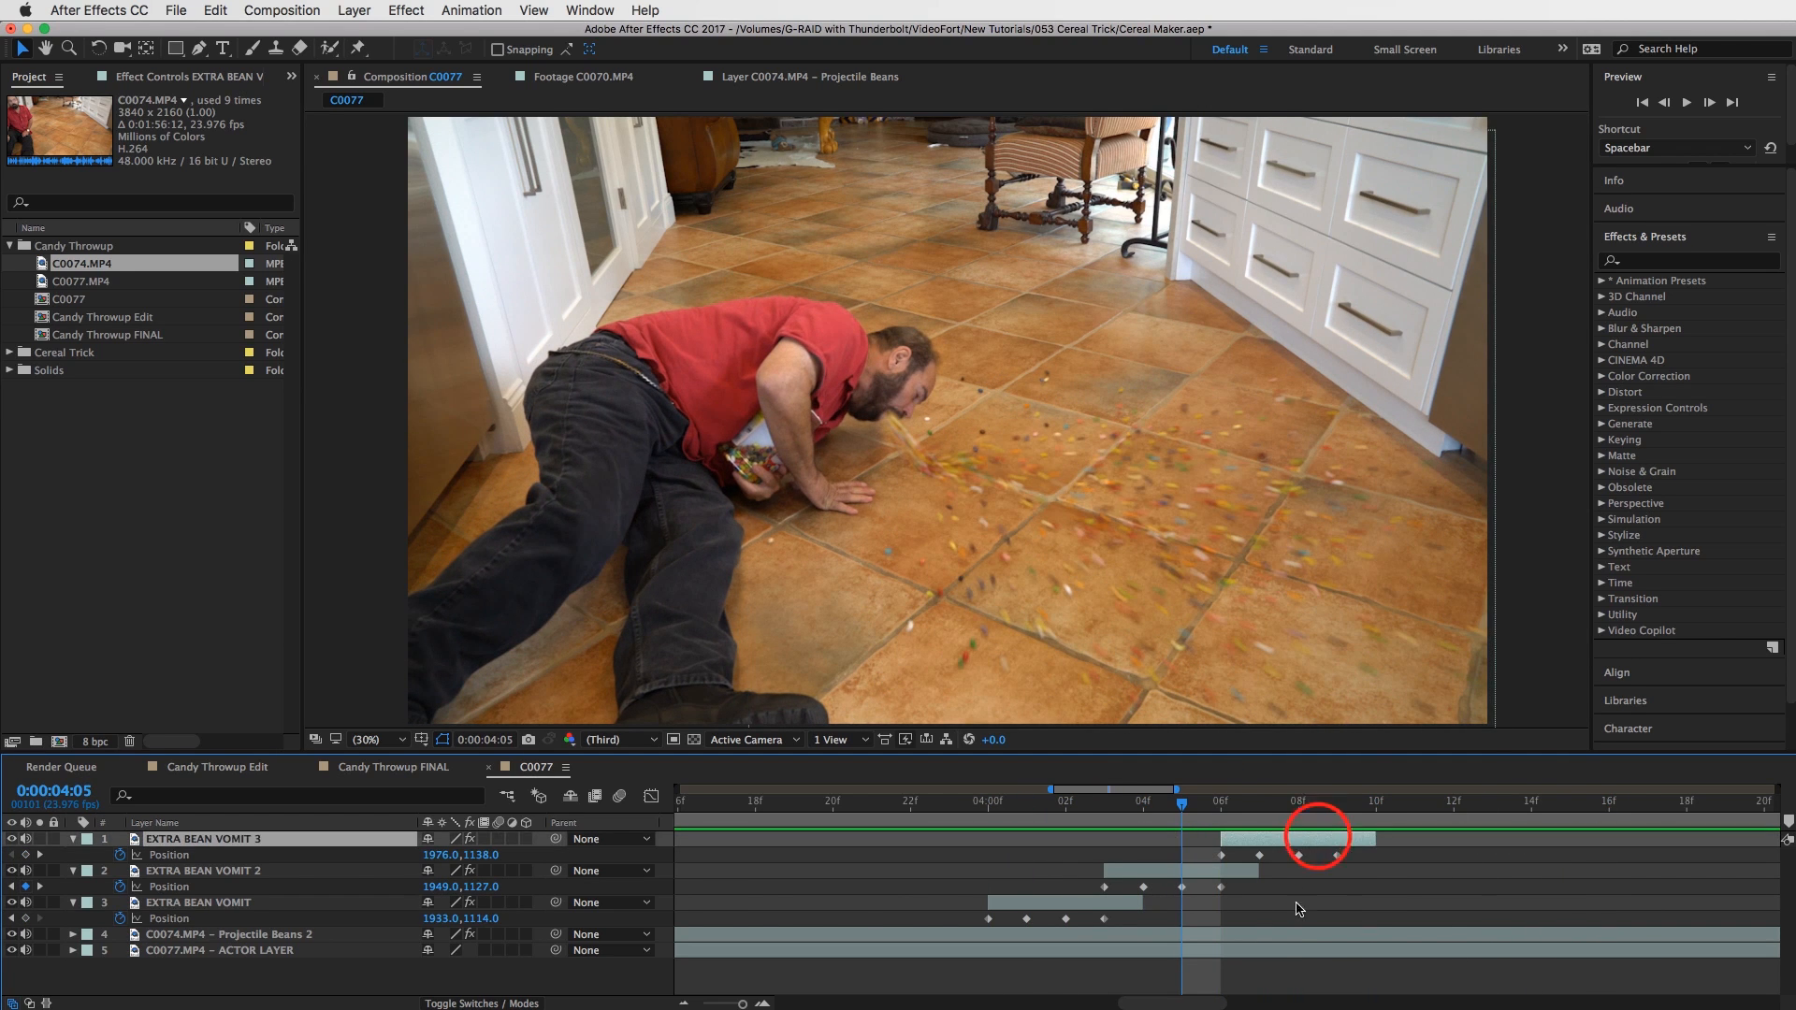
pyautogui.keyDown('shift'); pyautogui.click(1295, 948); pyautogui.keyUp('shift')
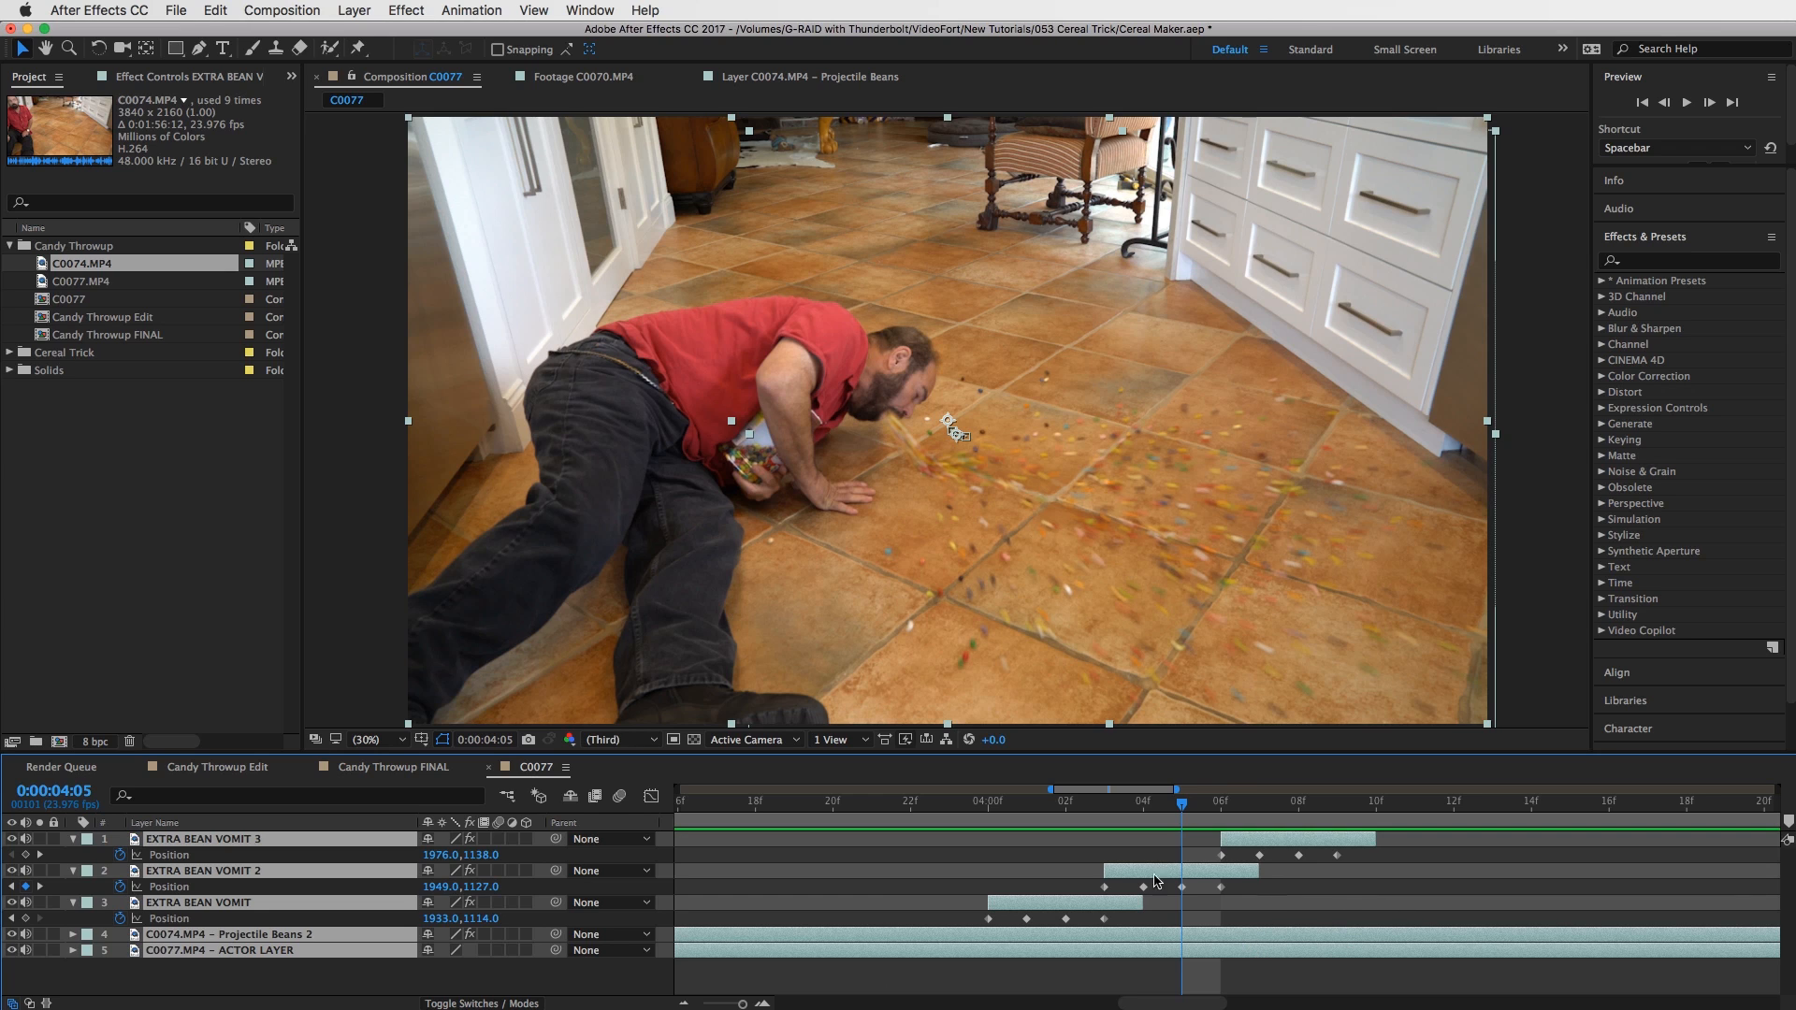
# Rename the C0077 composition to TUTORIAL CANDY THROWUP.
pyautogui.click(80, 302)
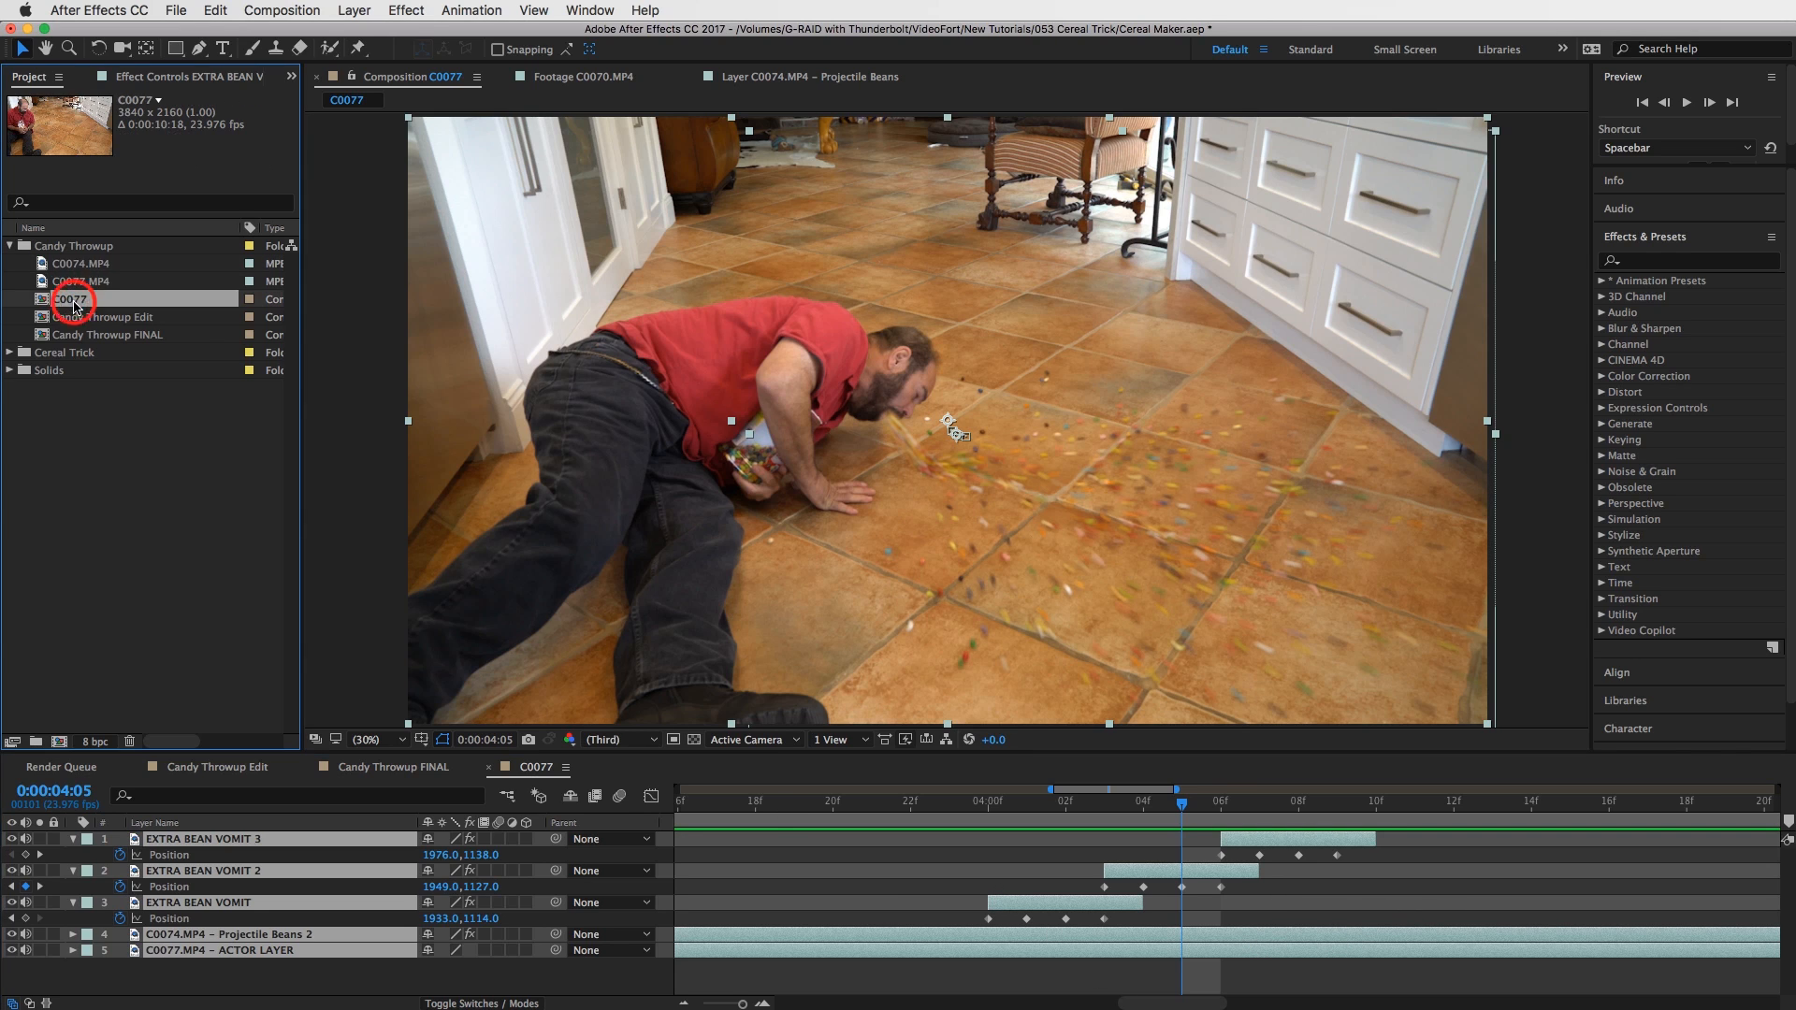
pyautogui.press('Return')
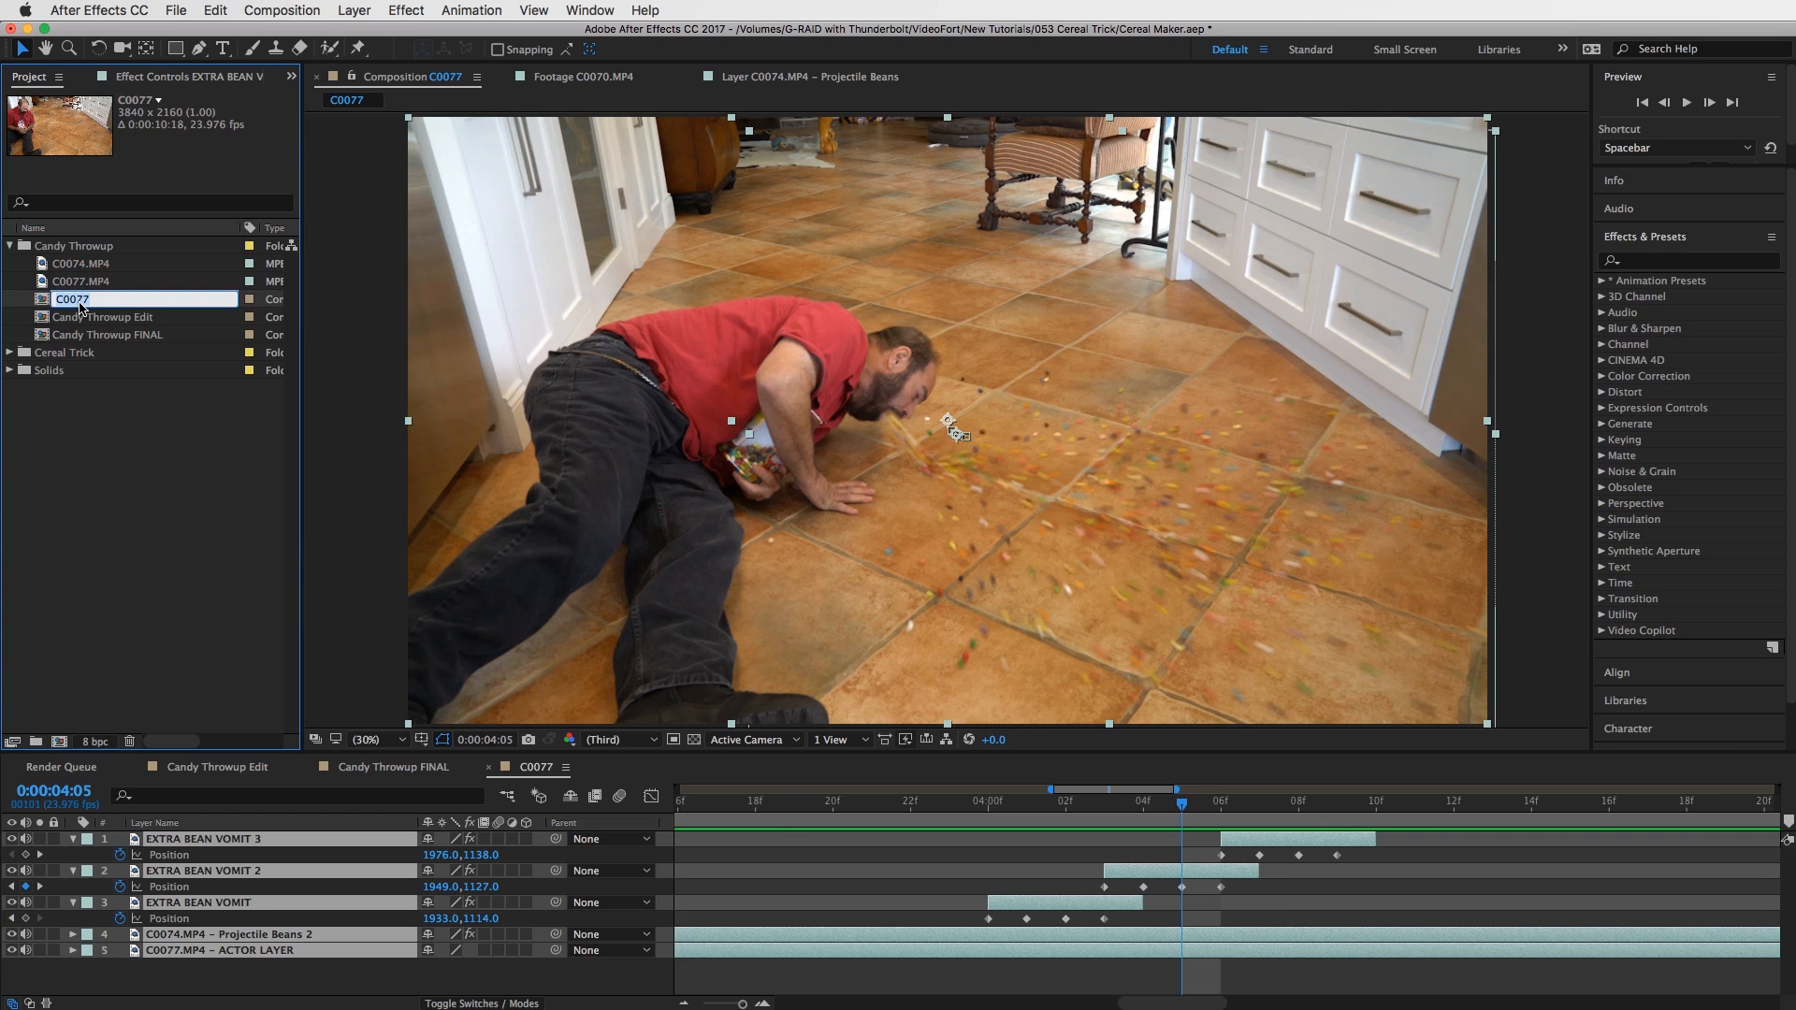
pyautogui.write('TUTORIAL CANDY THROWUP')
pyautogui.press('Return')
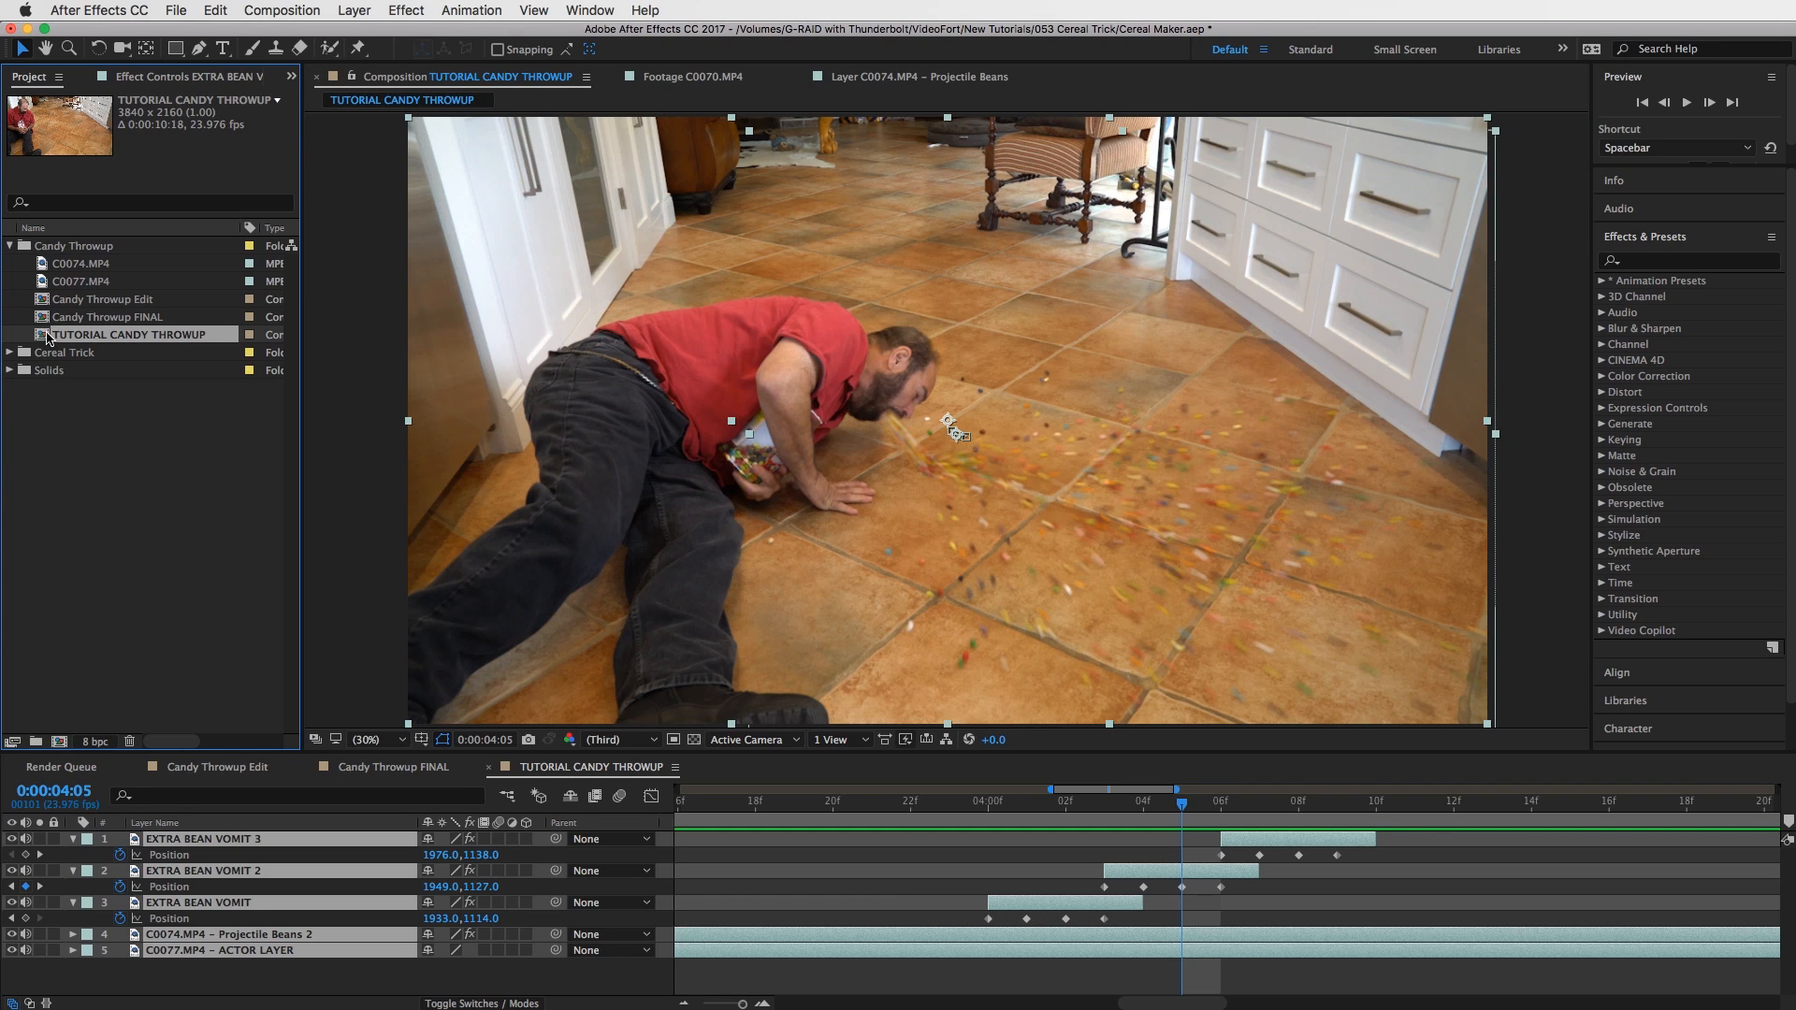
# Create a new composition from TUTORIAL CANDY THROWUP and show the nested layer's effect controls and Position property.
pyautogui.moveTo(47, 335); pyautogui.dragTo(59, 742)
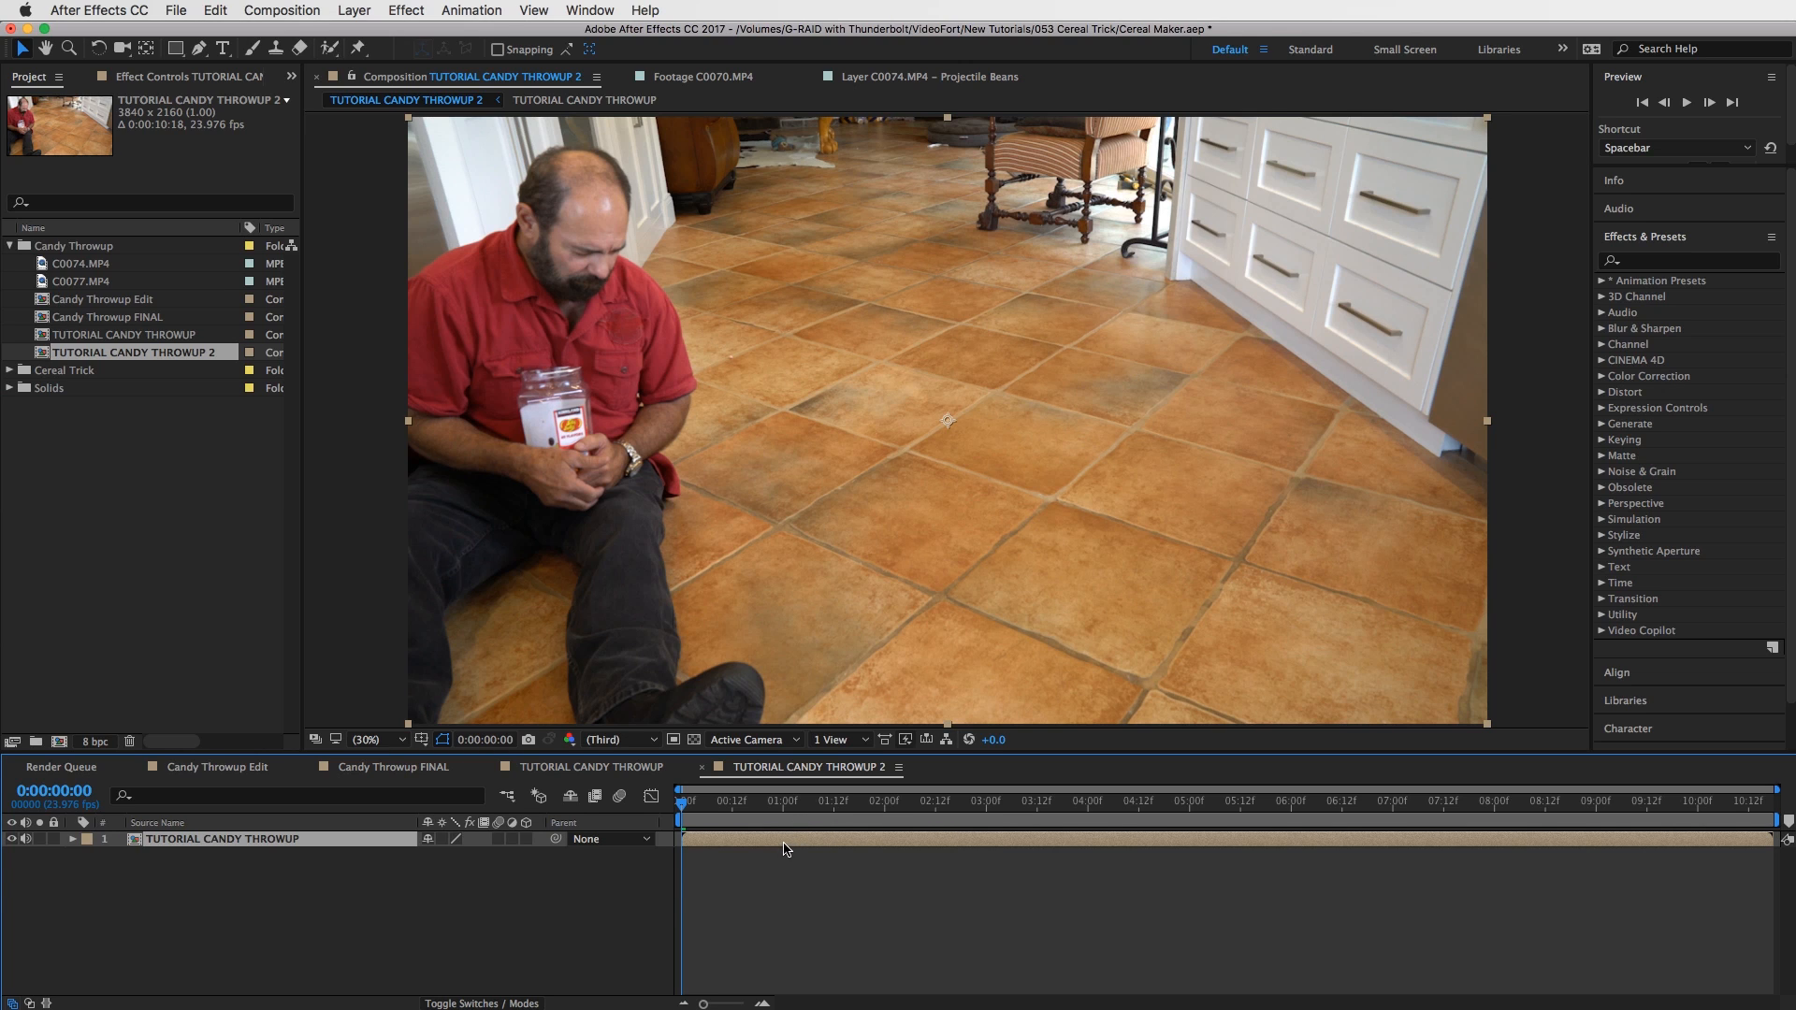
pyautogui.click(224, 79)
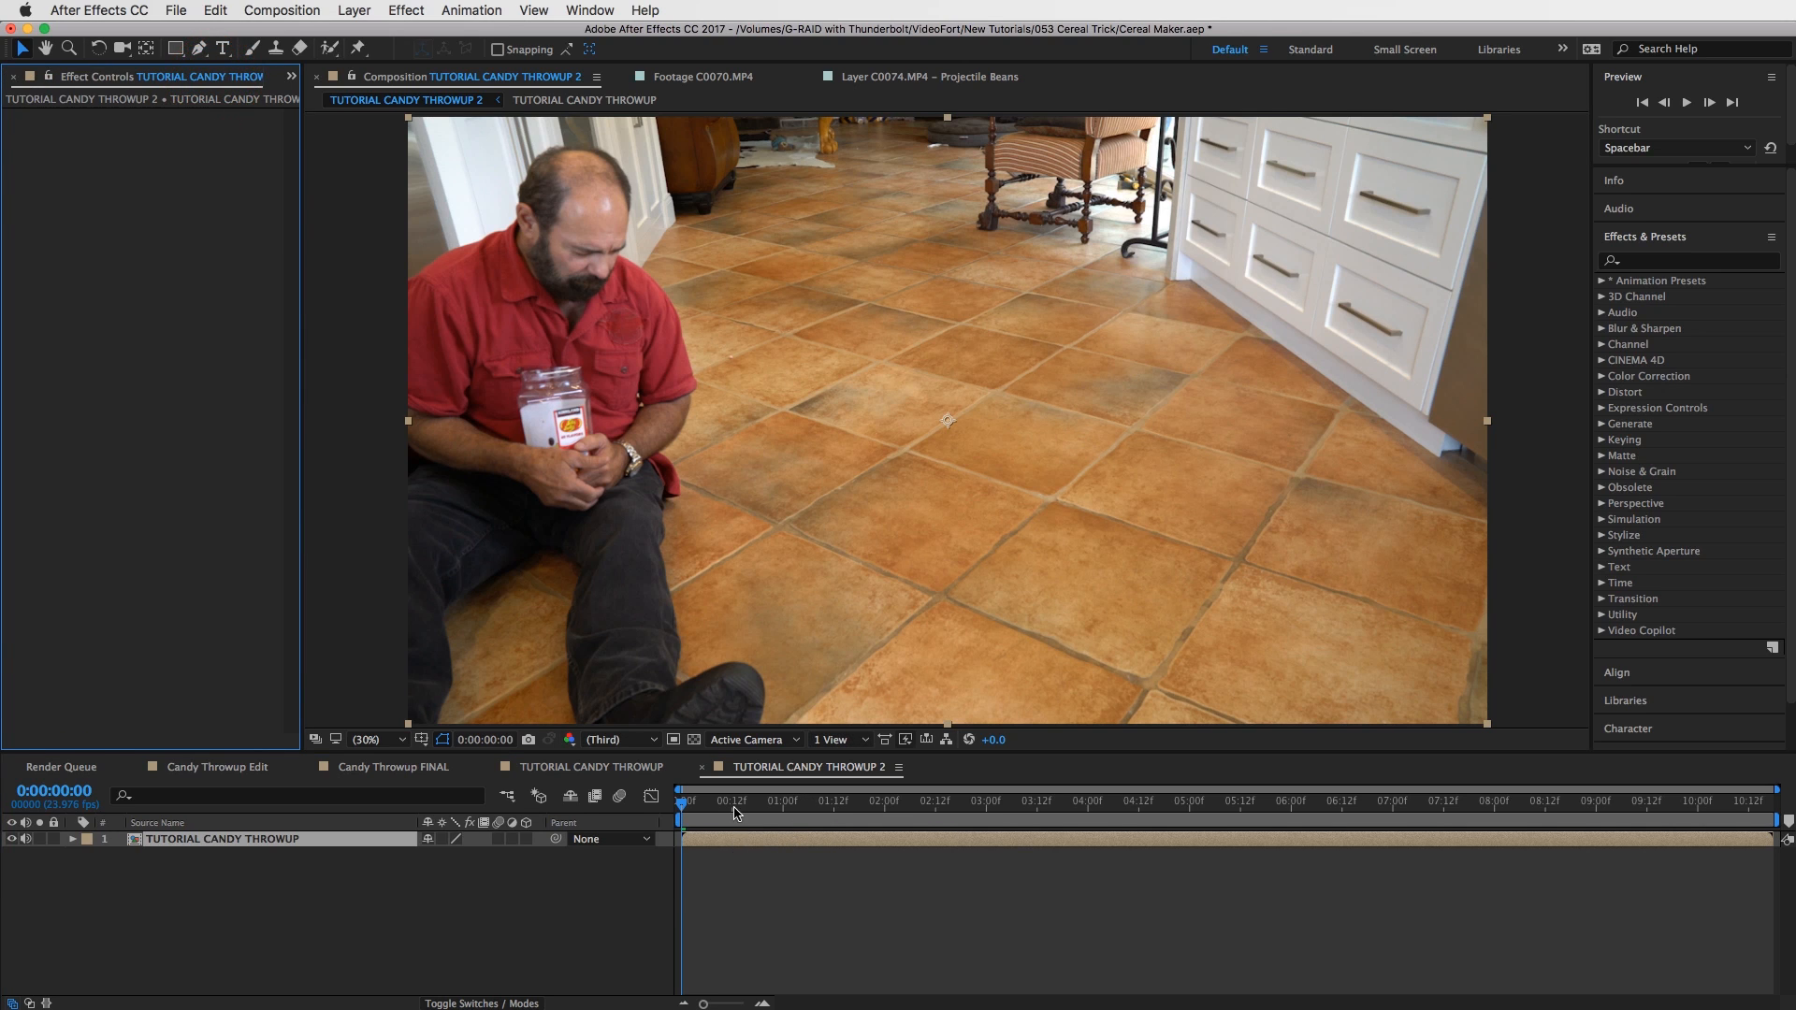
pyautogui.click(749, 839)
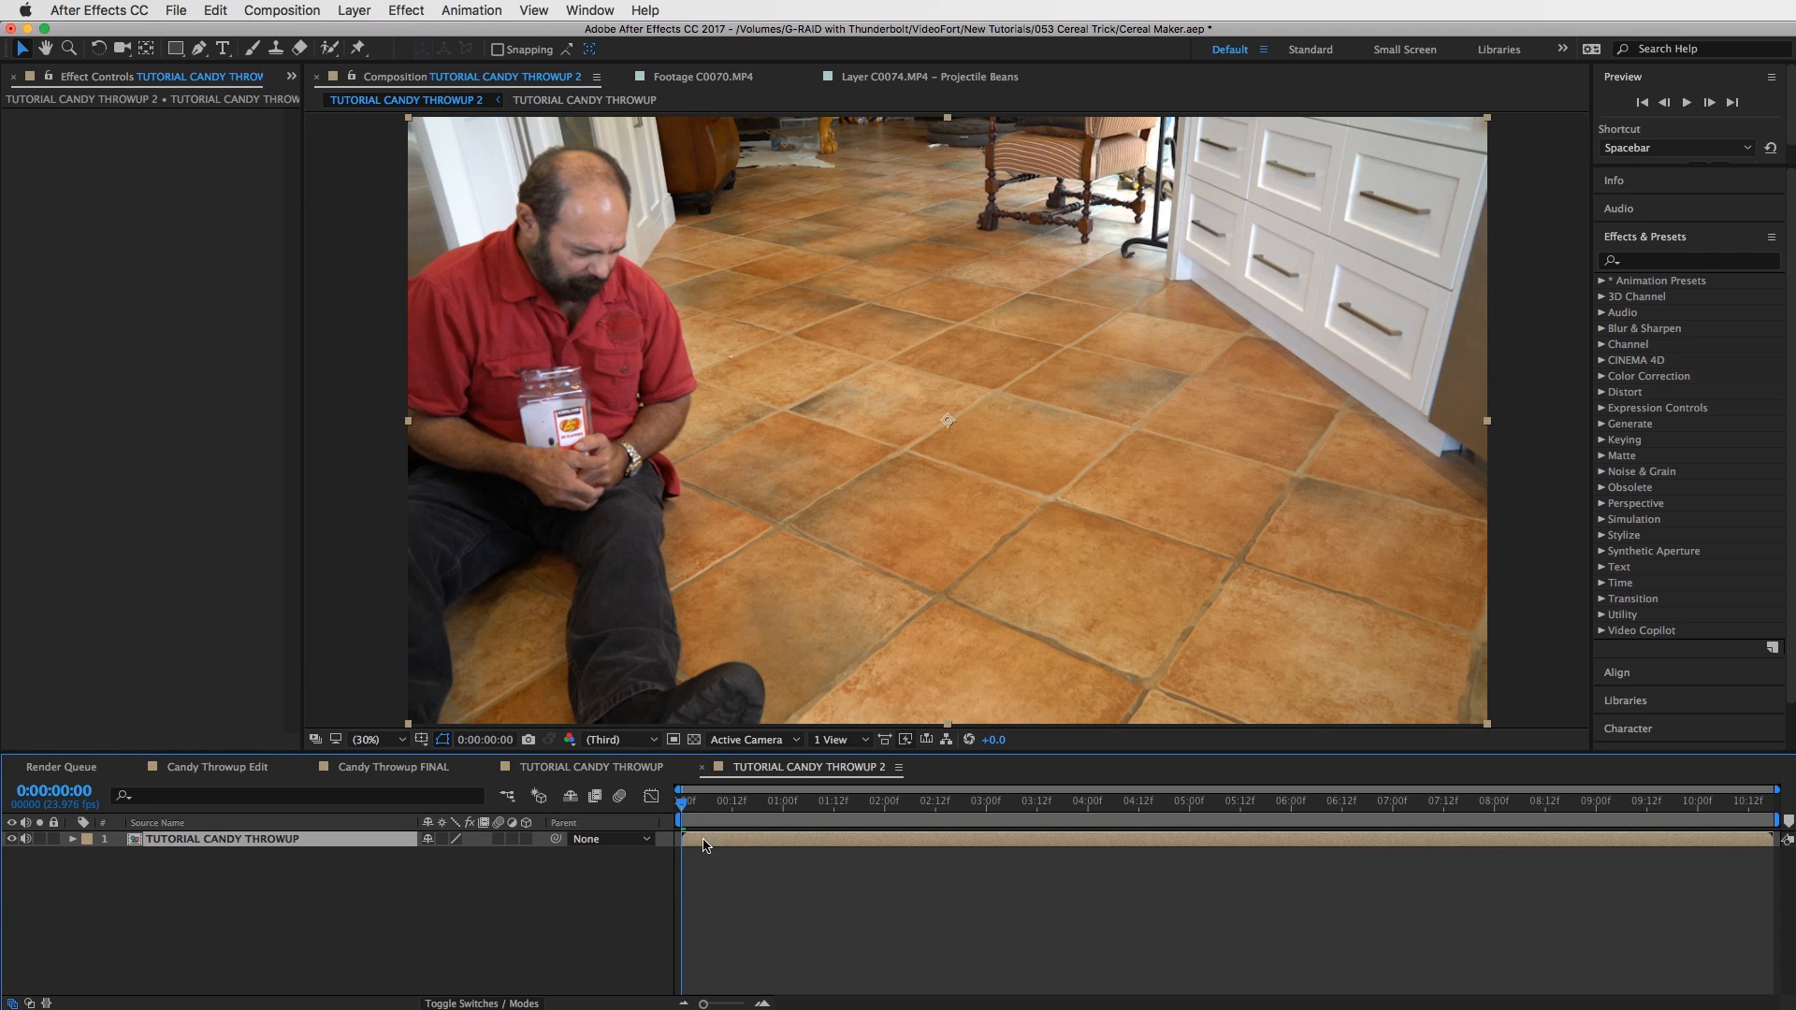
pyautogui.press('p')
# Find the Slider Control effect, apply it to the nested TUTORIAL CANDY THROWUP layer and duplicate it.
pyautogui.click(1656, 262)
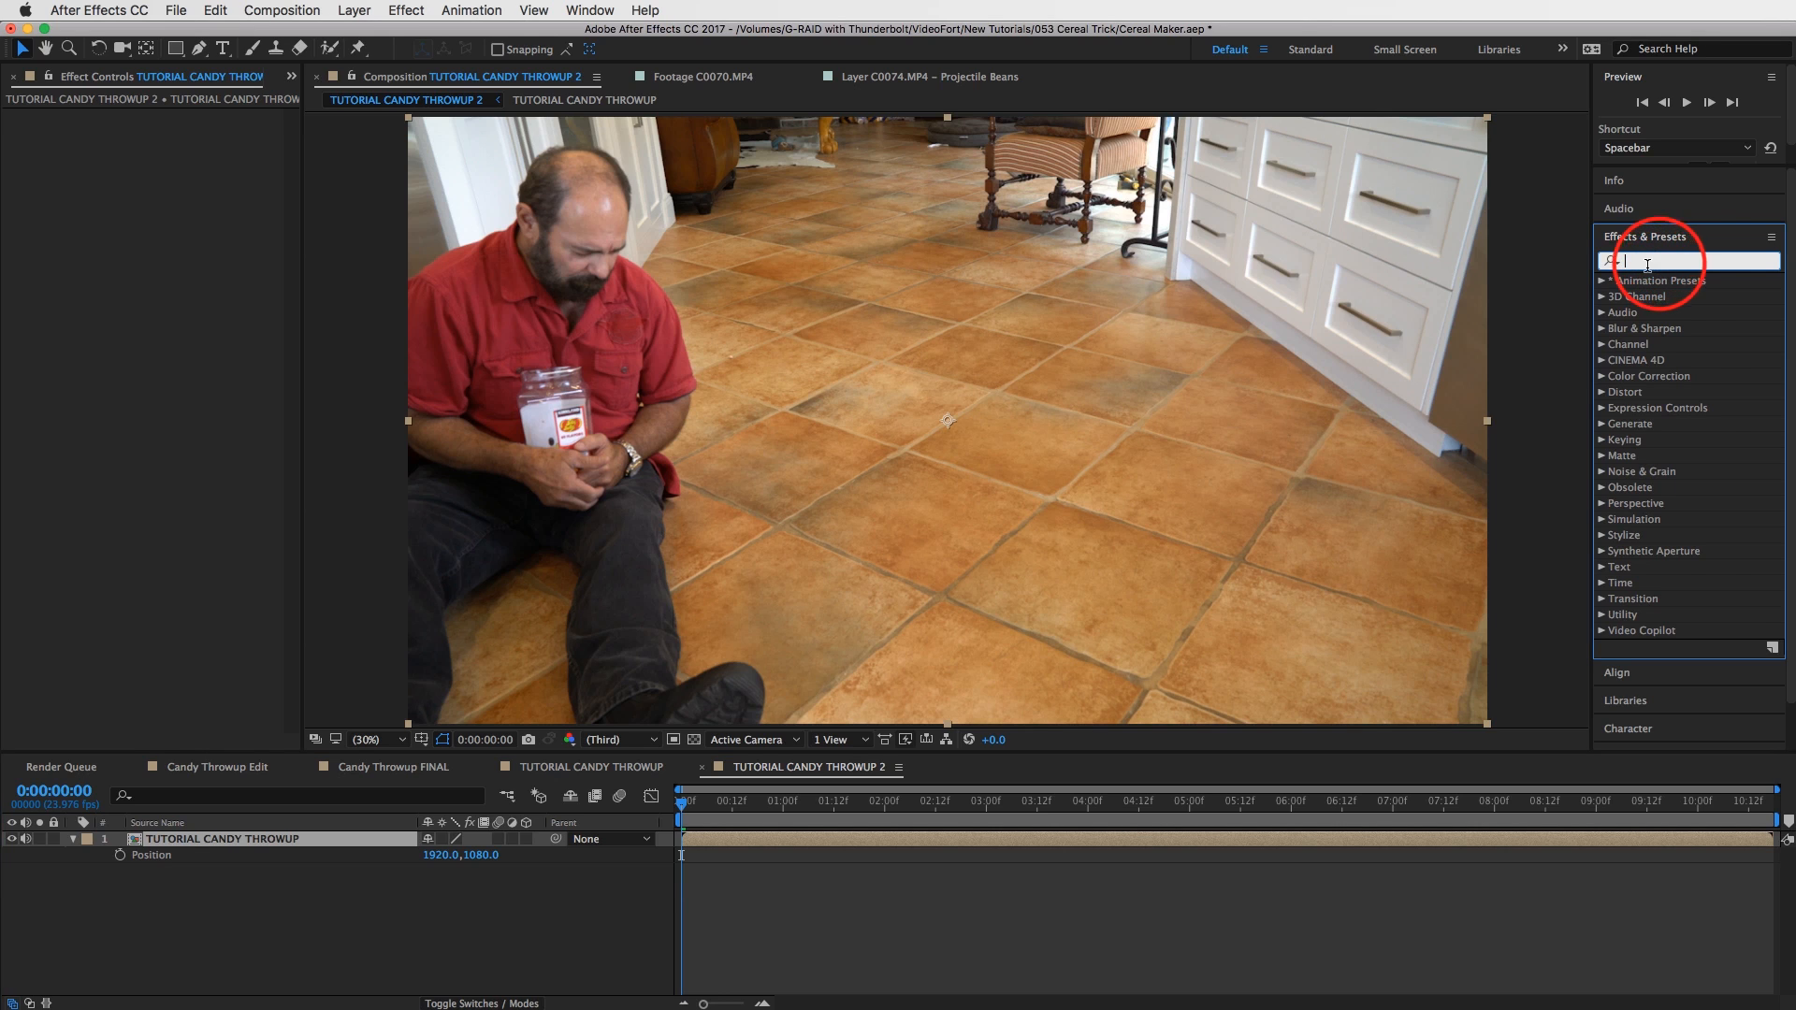
pyautogui.write('slider')
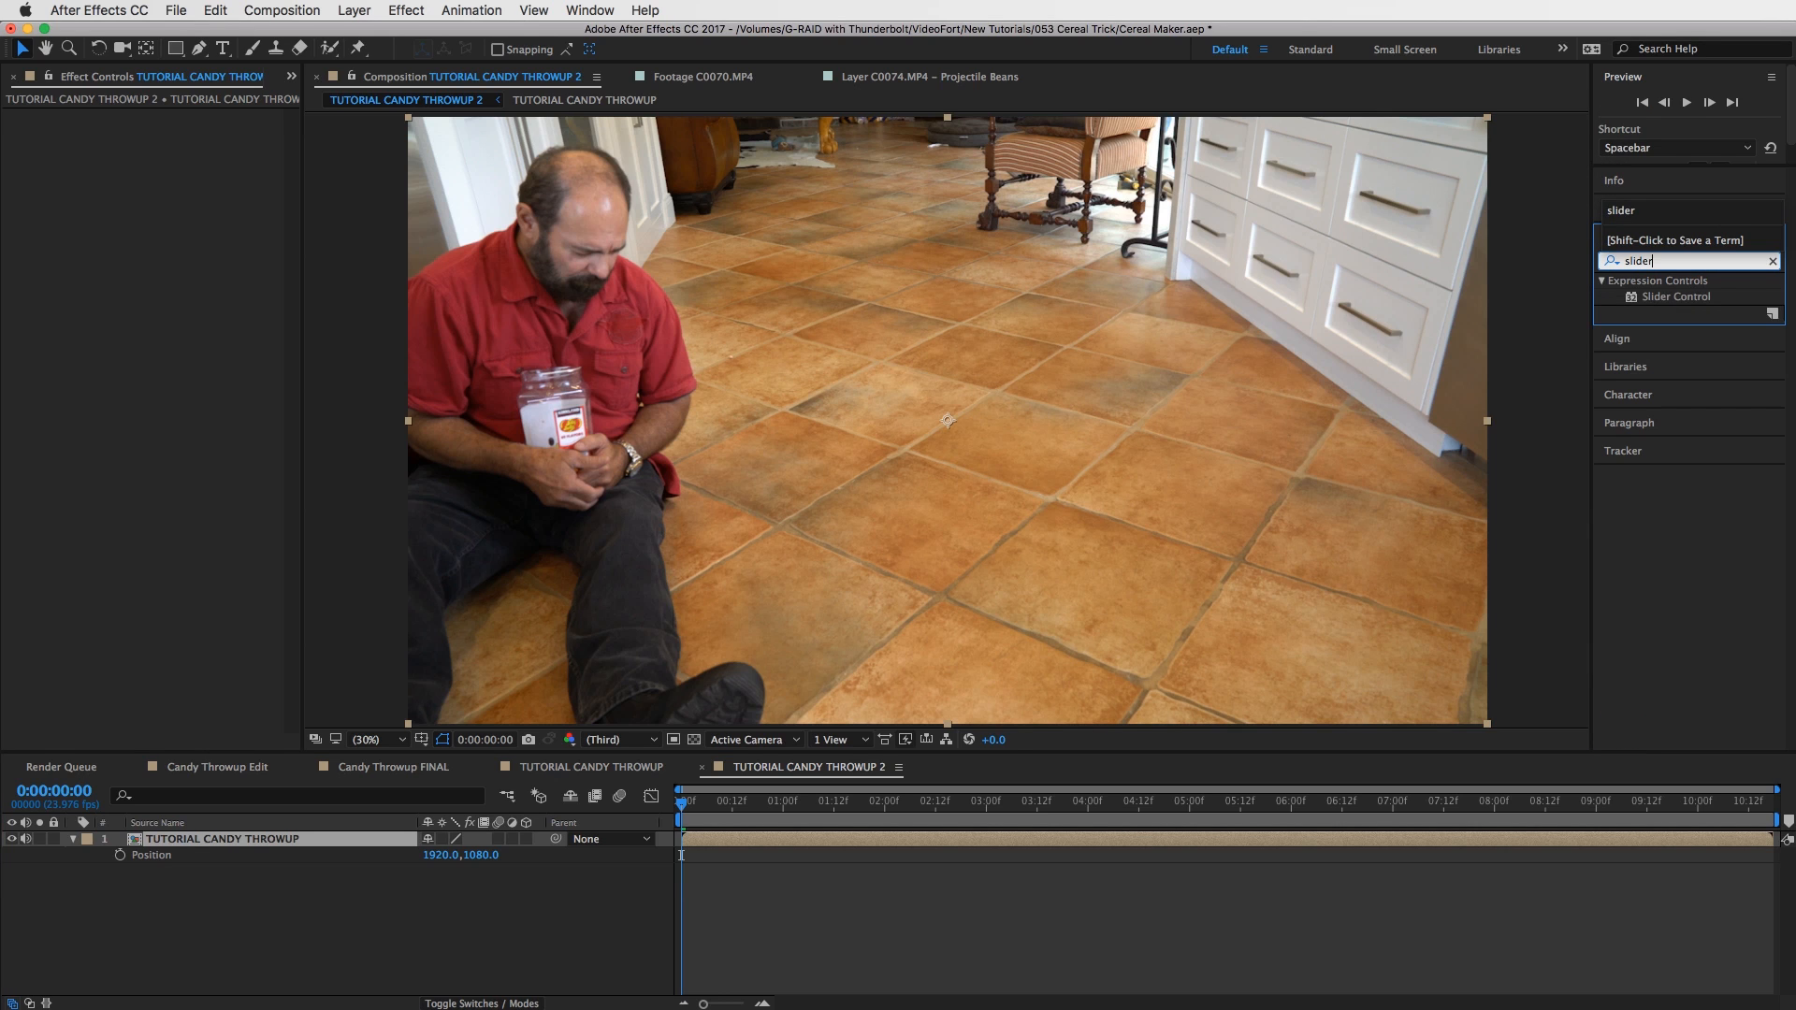
pyautogui.moveTo(1674, 296); pyautogui.dragTo(218, 281)
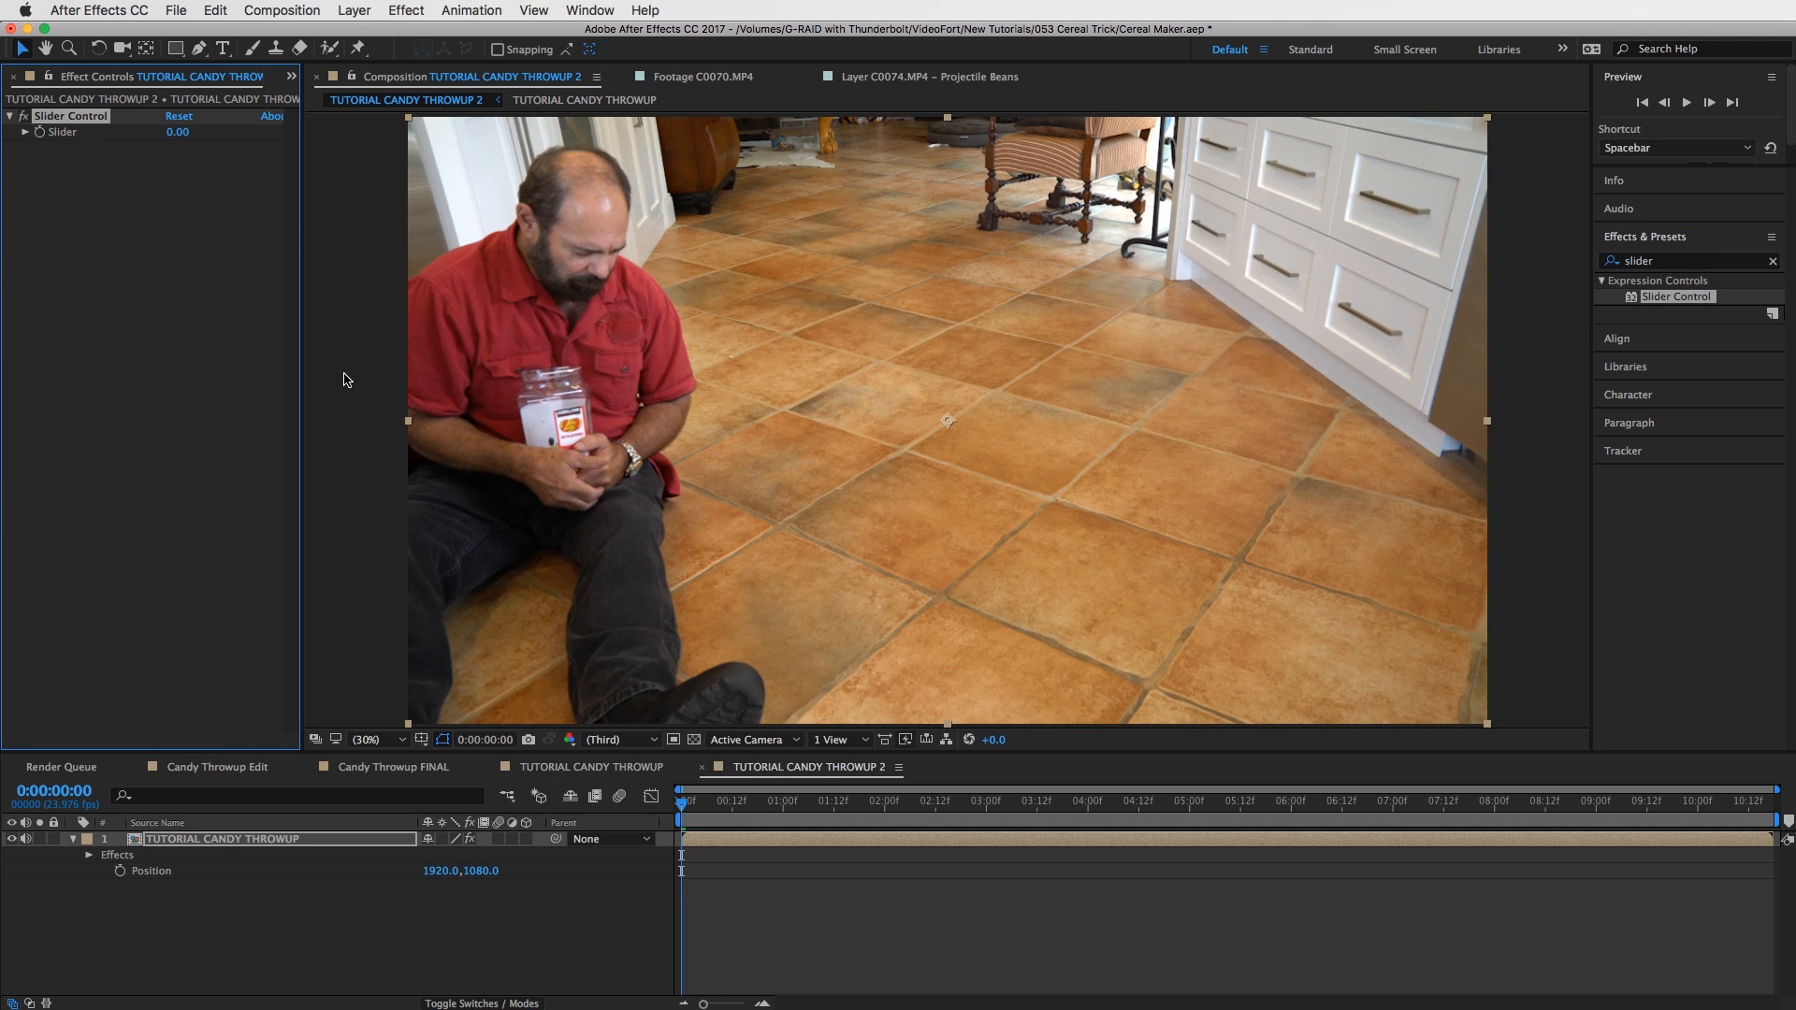
pyautogui.press('super+d')
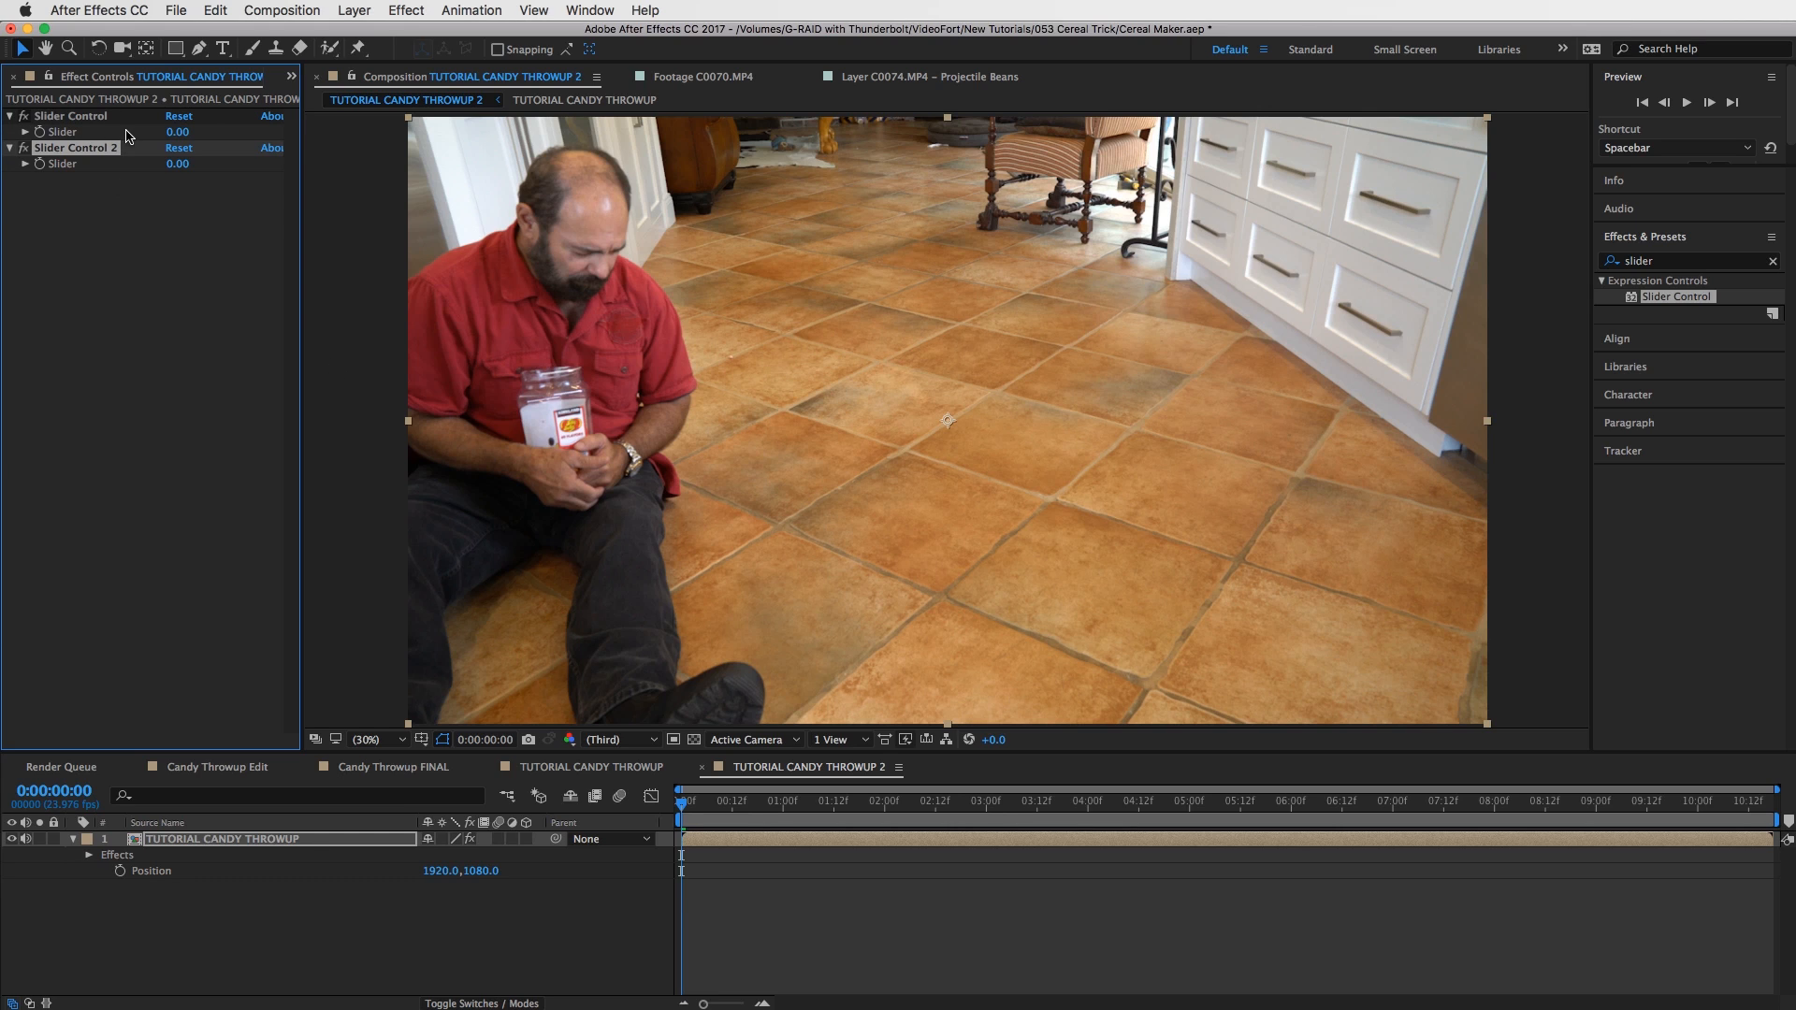
# Rename the first slider control to Per Seconds and the second one to PIXELS.
pyautogui.click(69, 116)
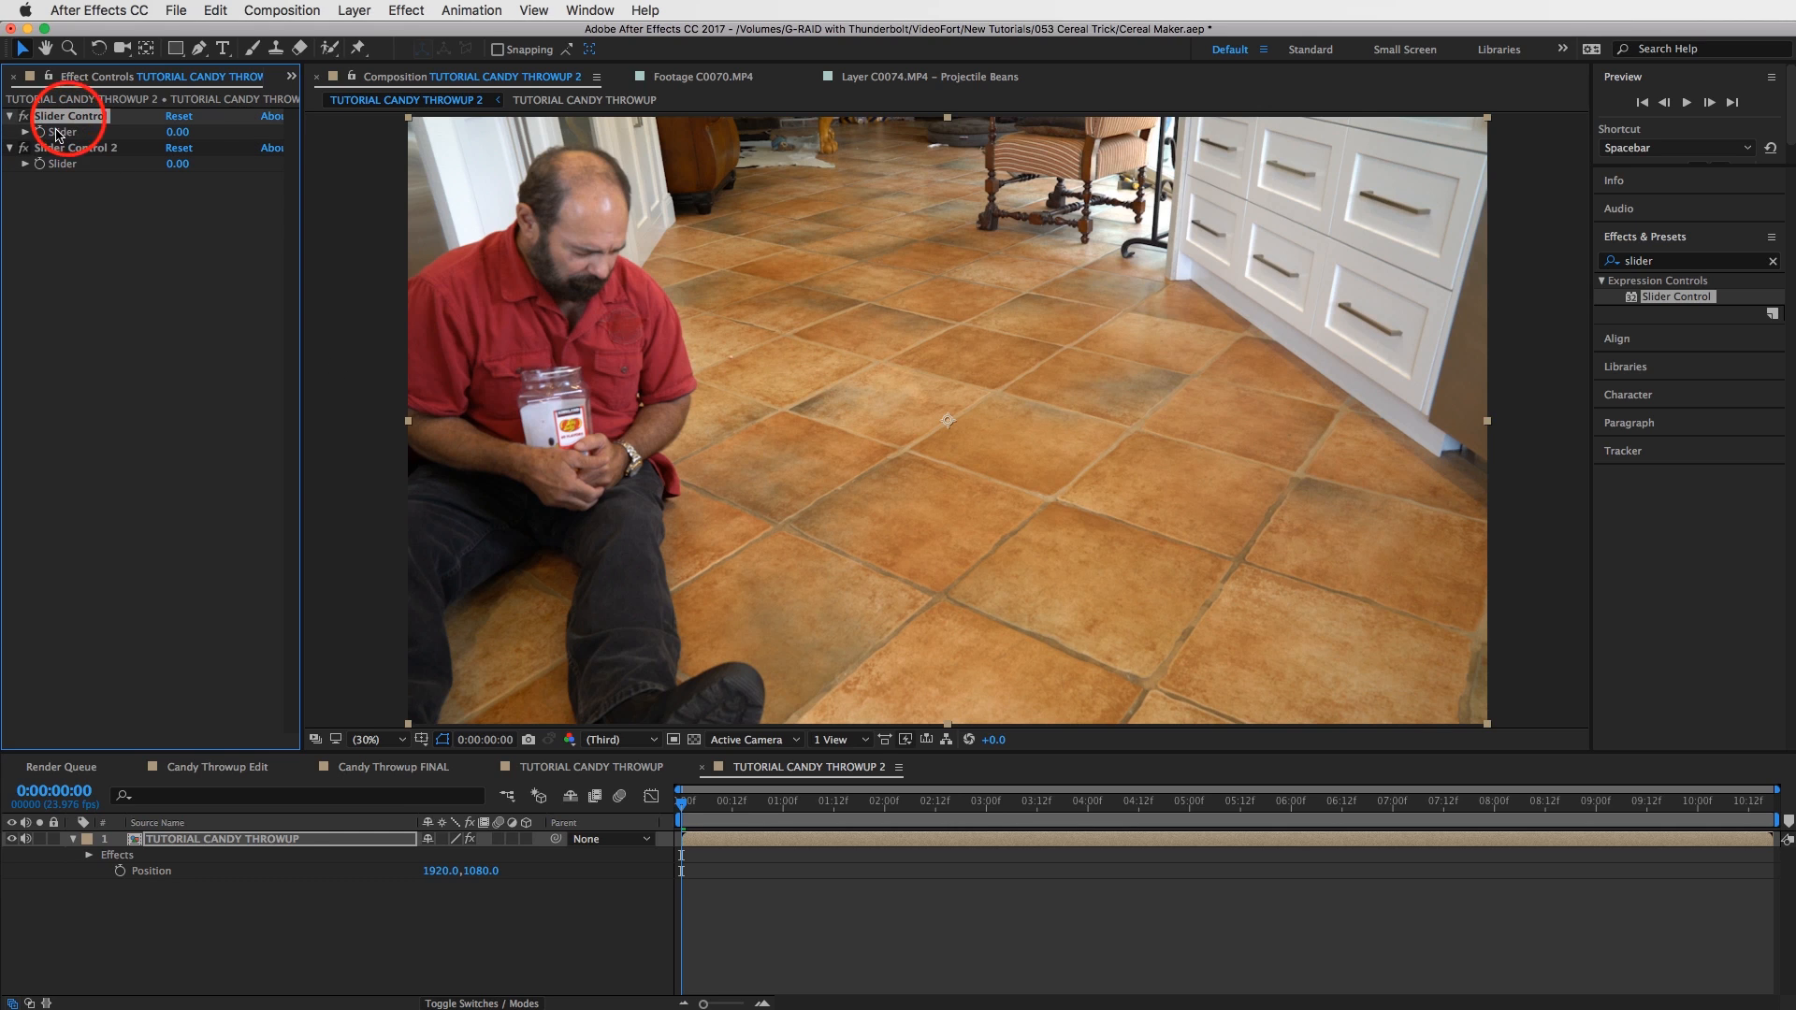
pyautogui.press('Return')
pyautogui.write('Per Seconds')
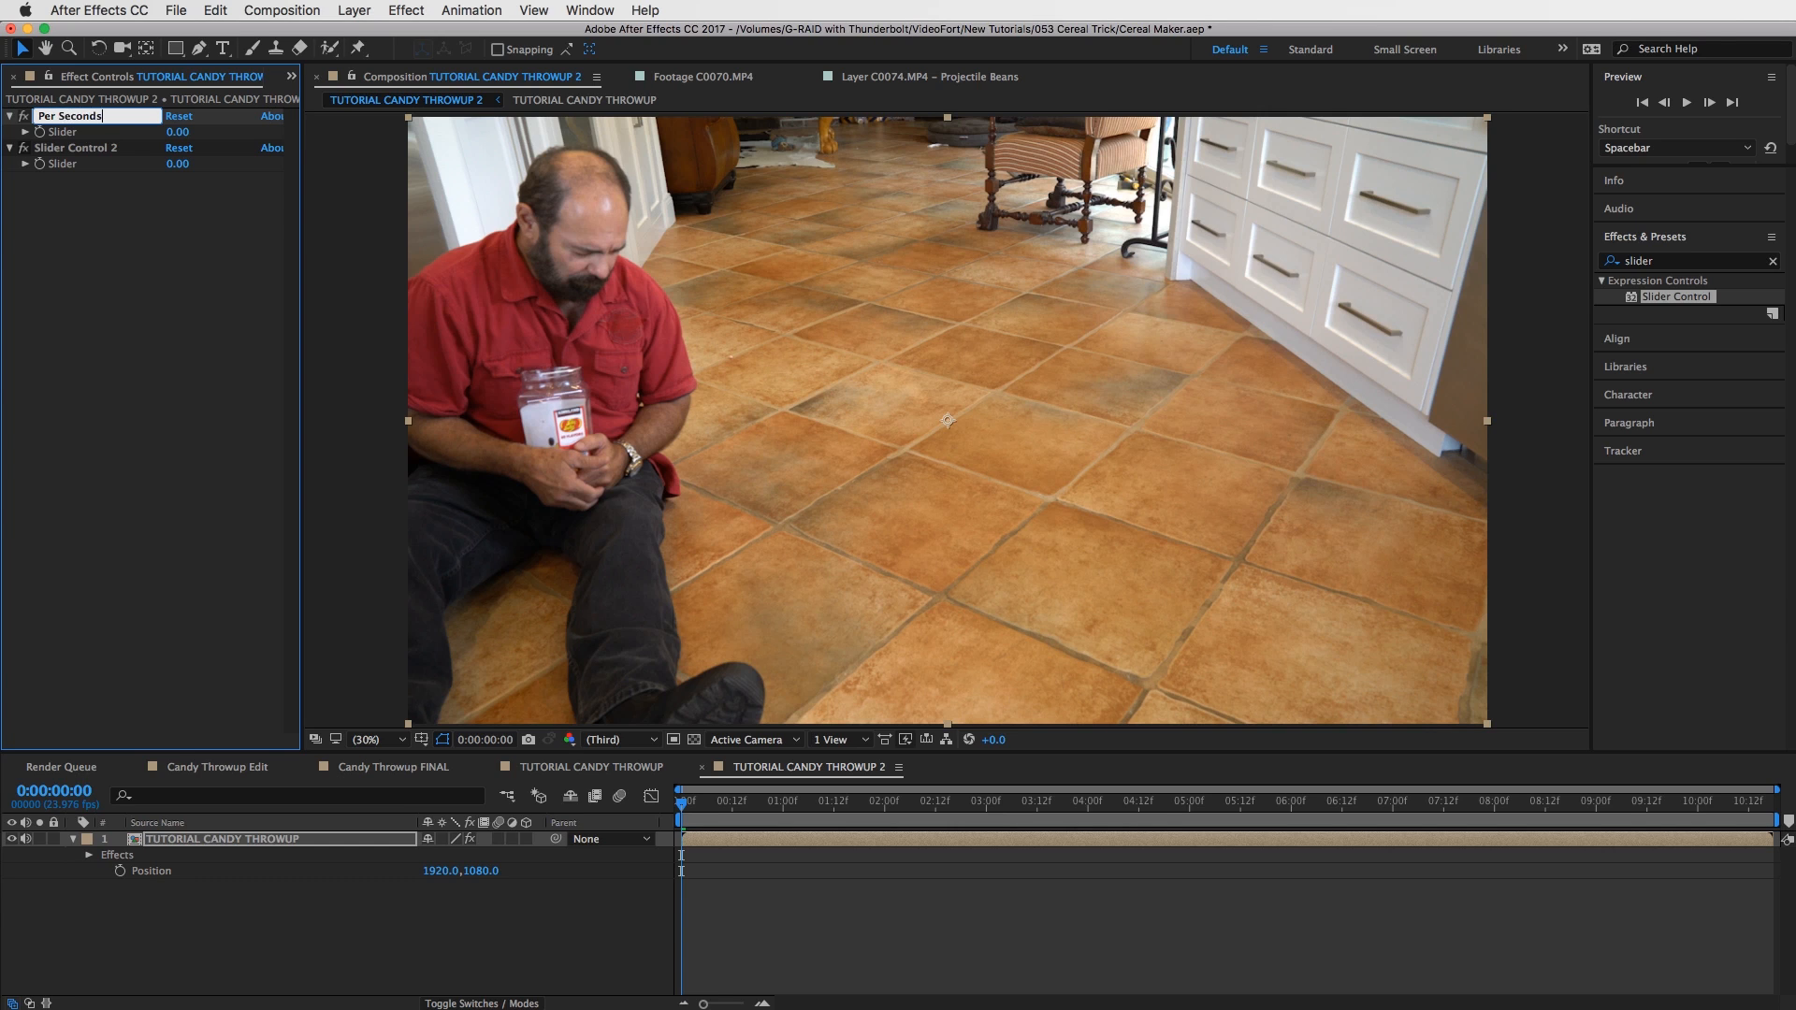
pyautogui.press('Return')
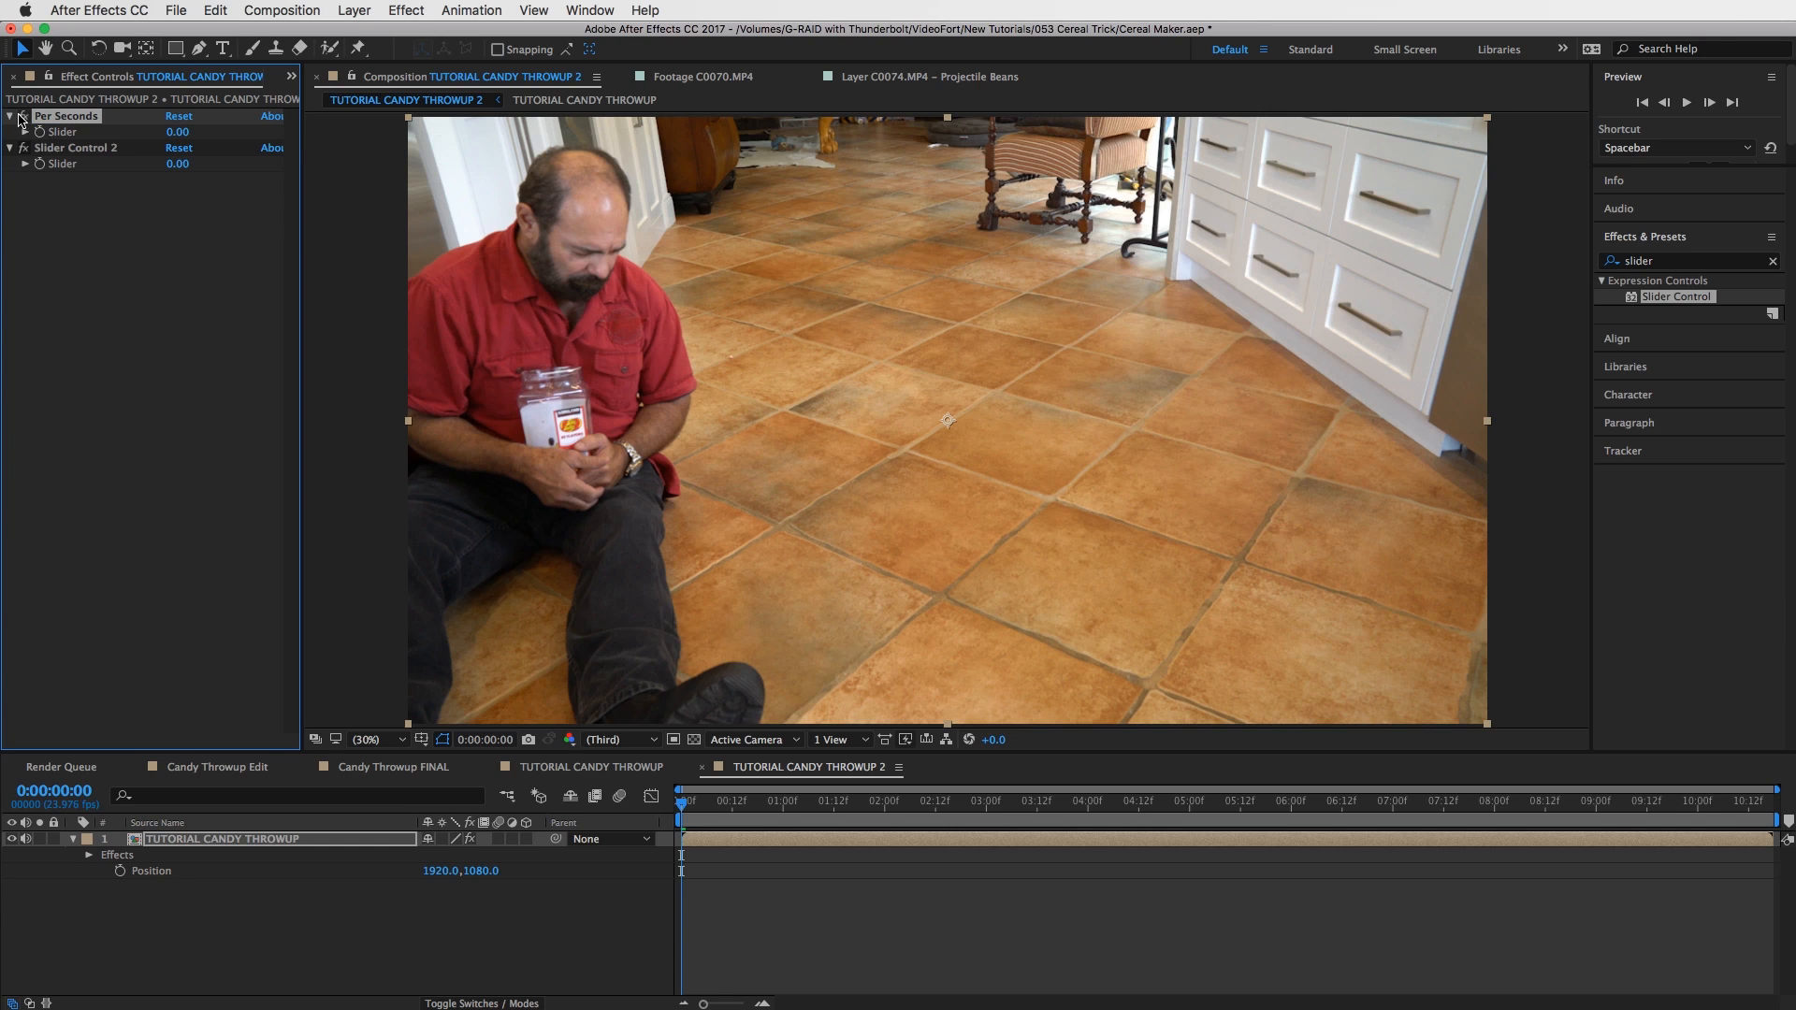
pyautogui.click(86, 148)
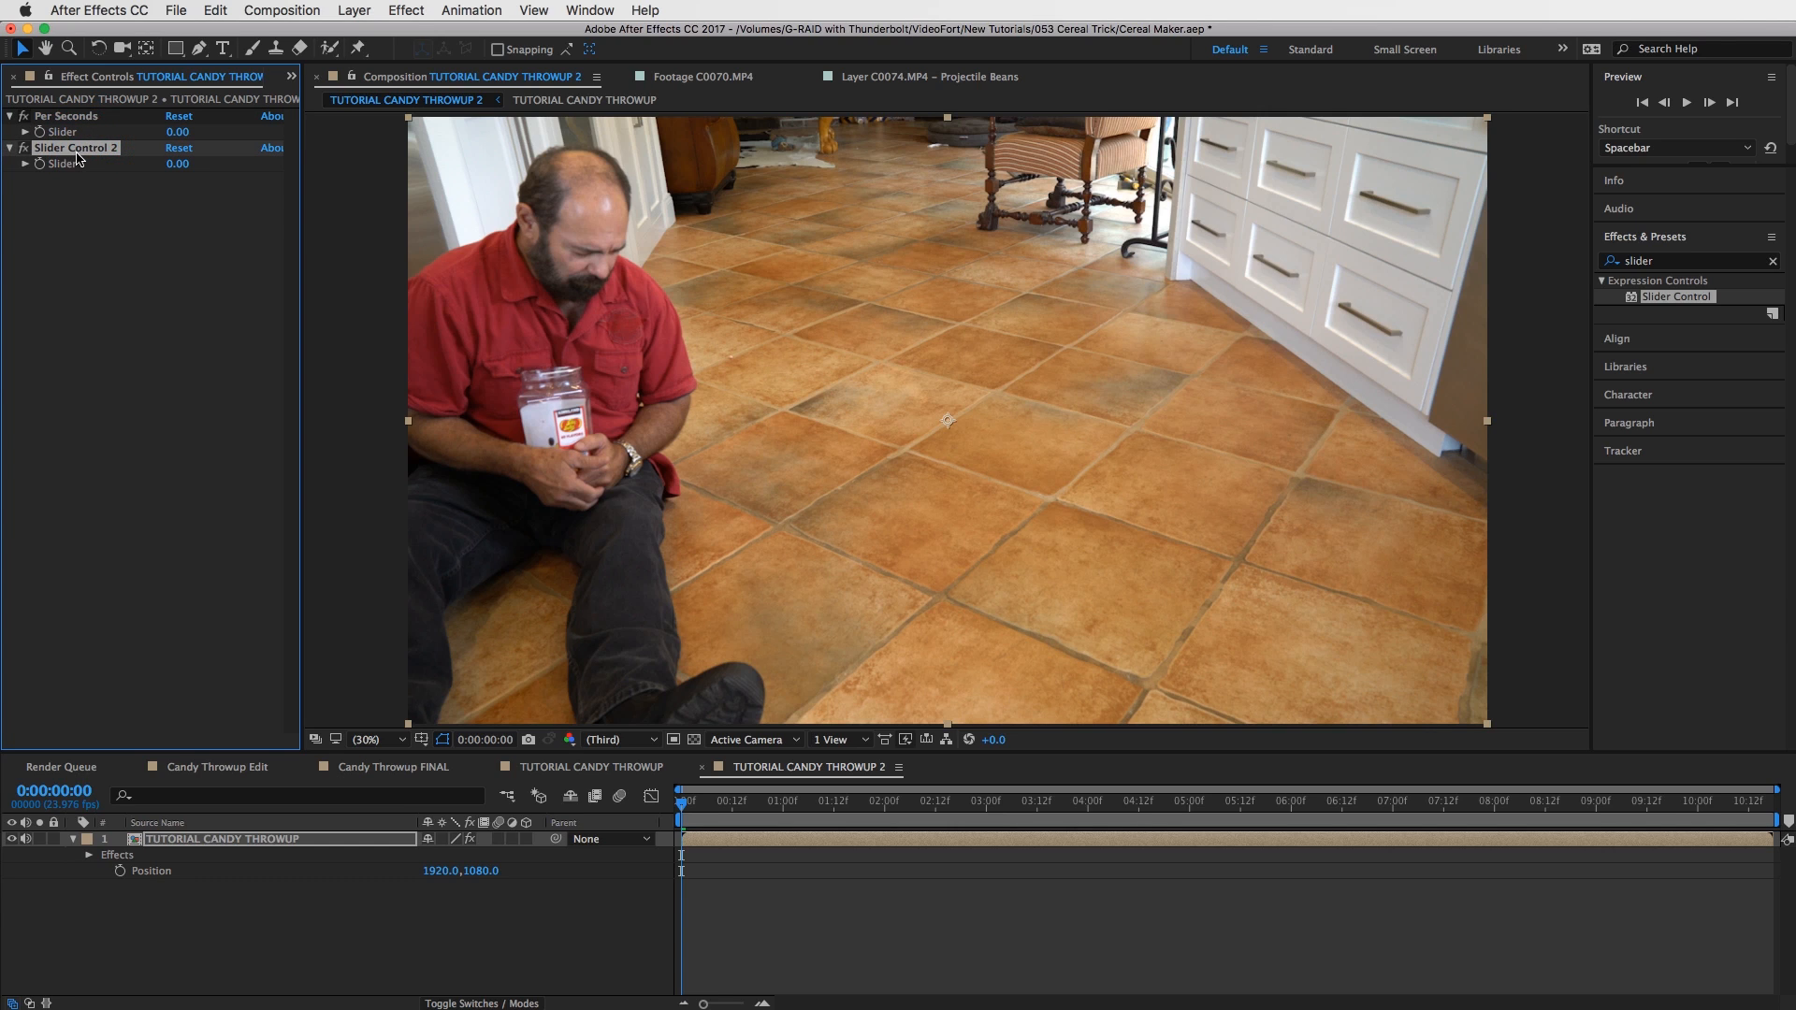
pyautogui.press('Return')
pyautogui.write('PIXELS')
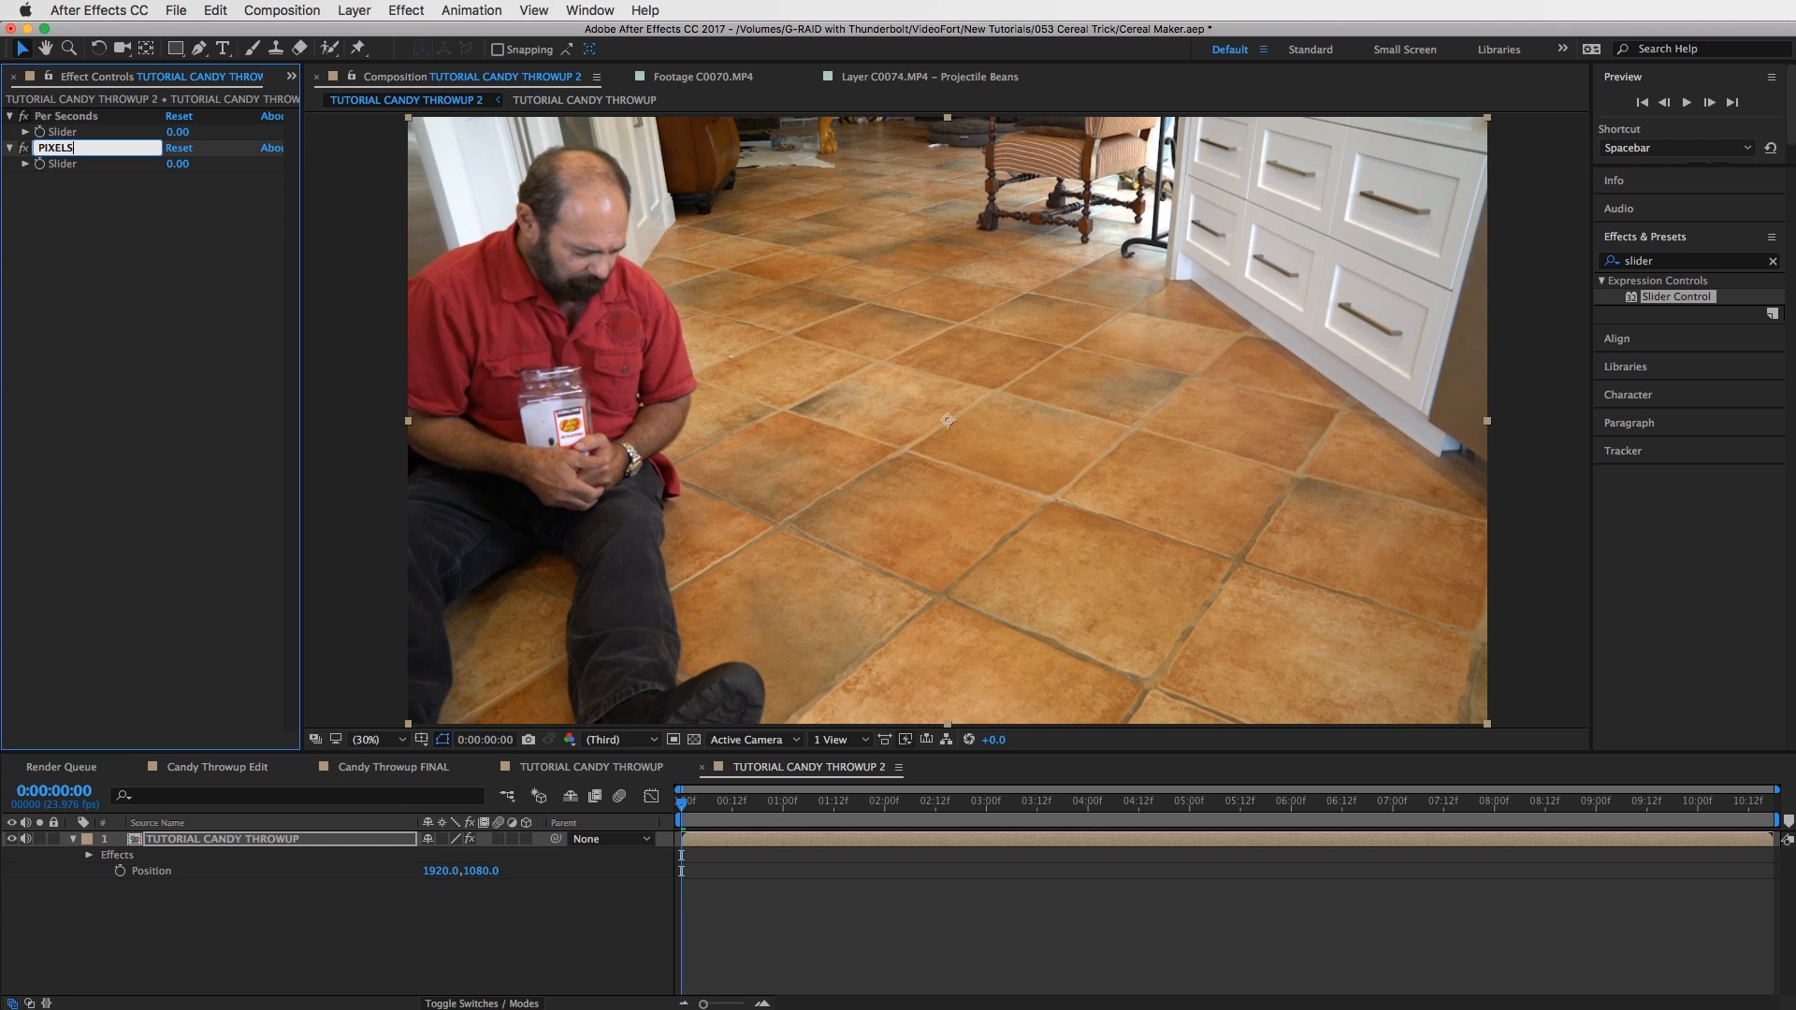
pyautogui.press('Return')
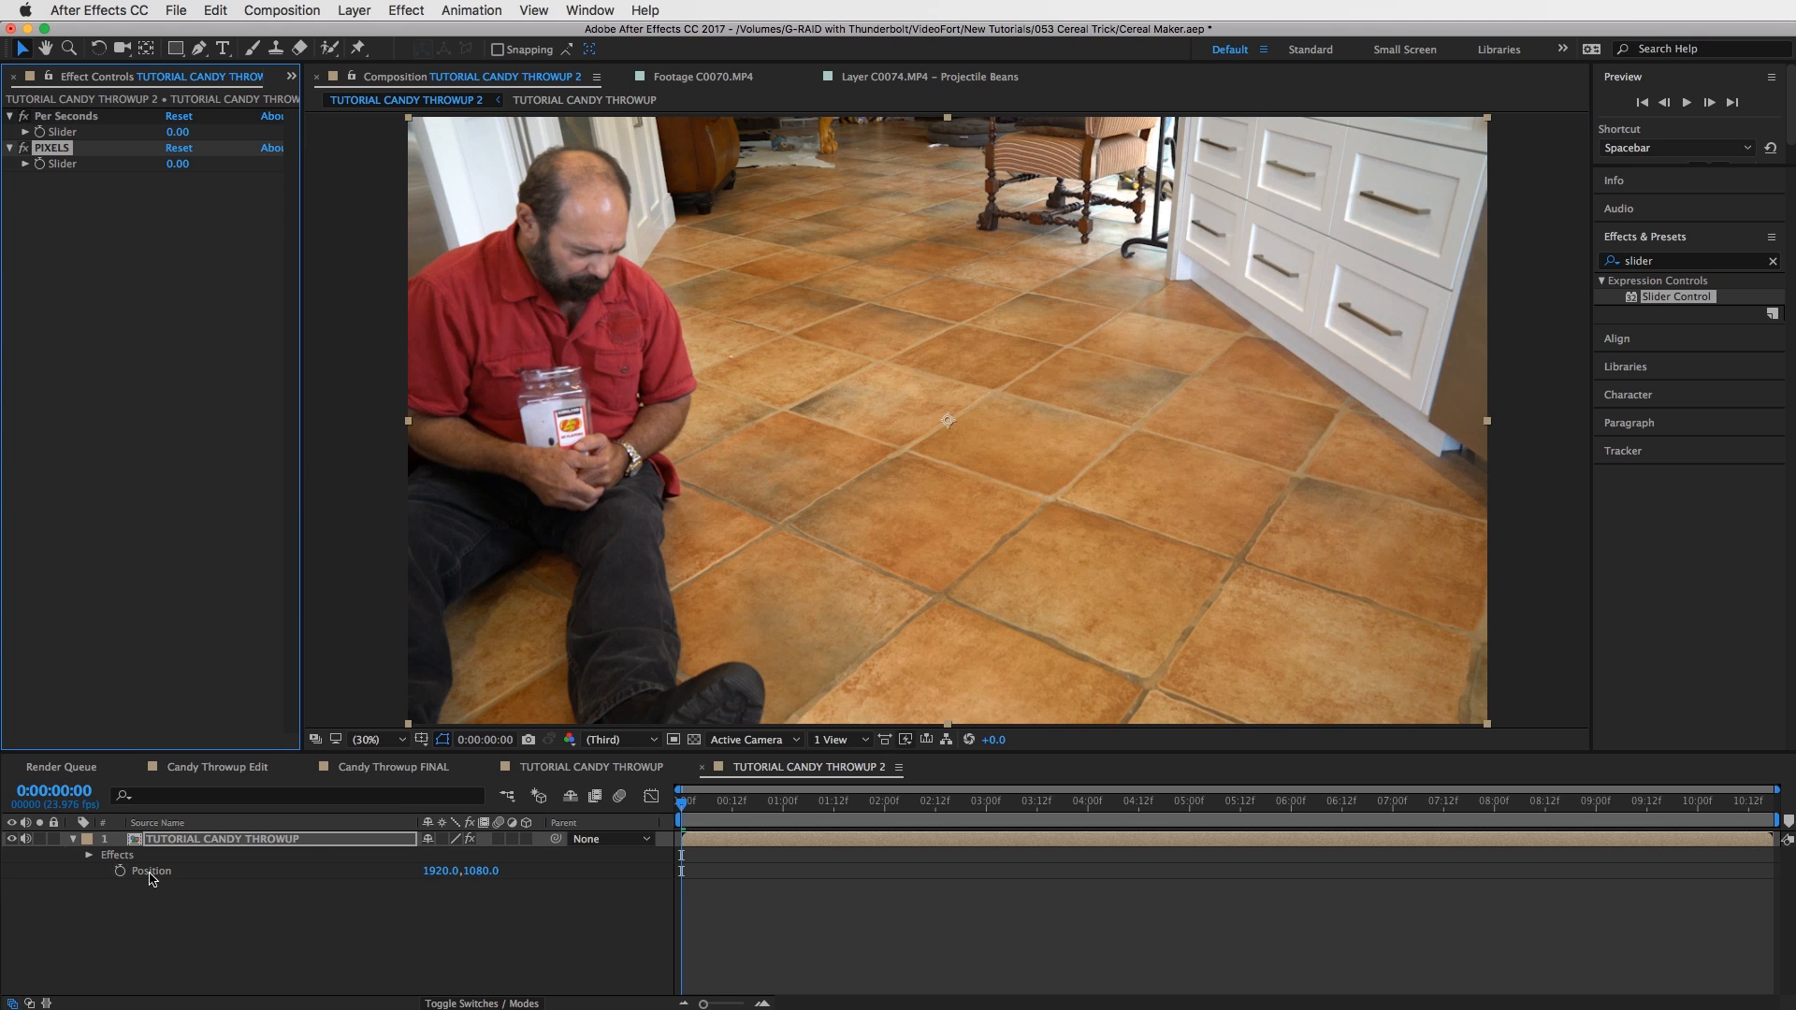
# Add the expression wiggle(effect("Per Seconds")("Slider"),effect("PIXELS")("Slider")) to the nested layer's Position, linking both arguments to the sliders.
pyautogui.keyDown('alt'); pyautogui.click(120, 871); pyautogui.keyUp('alt')
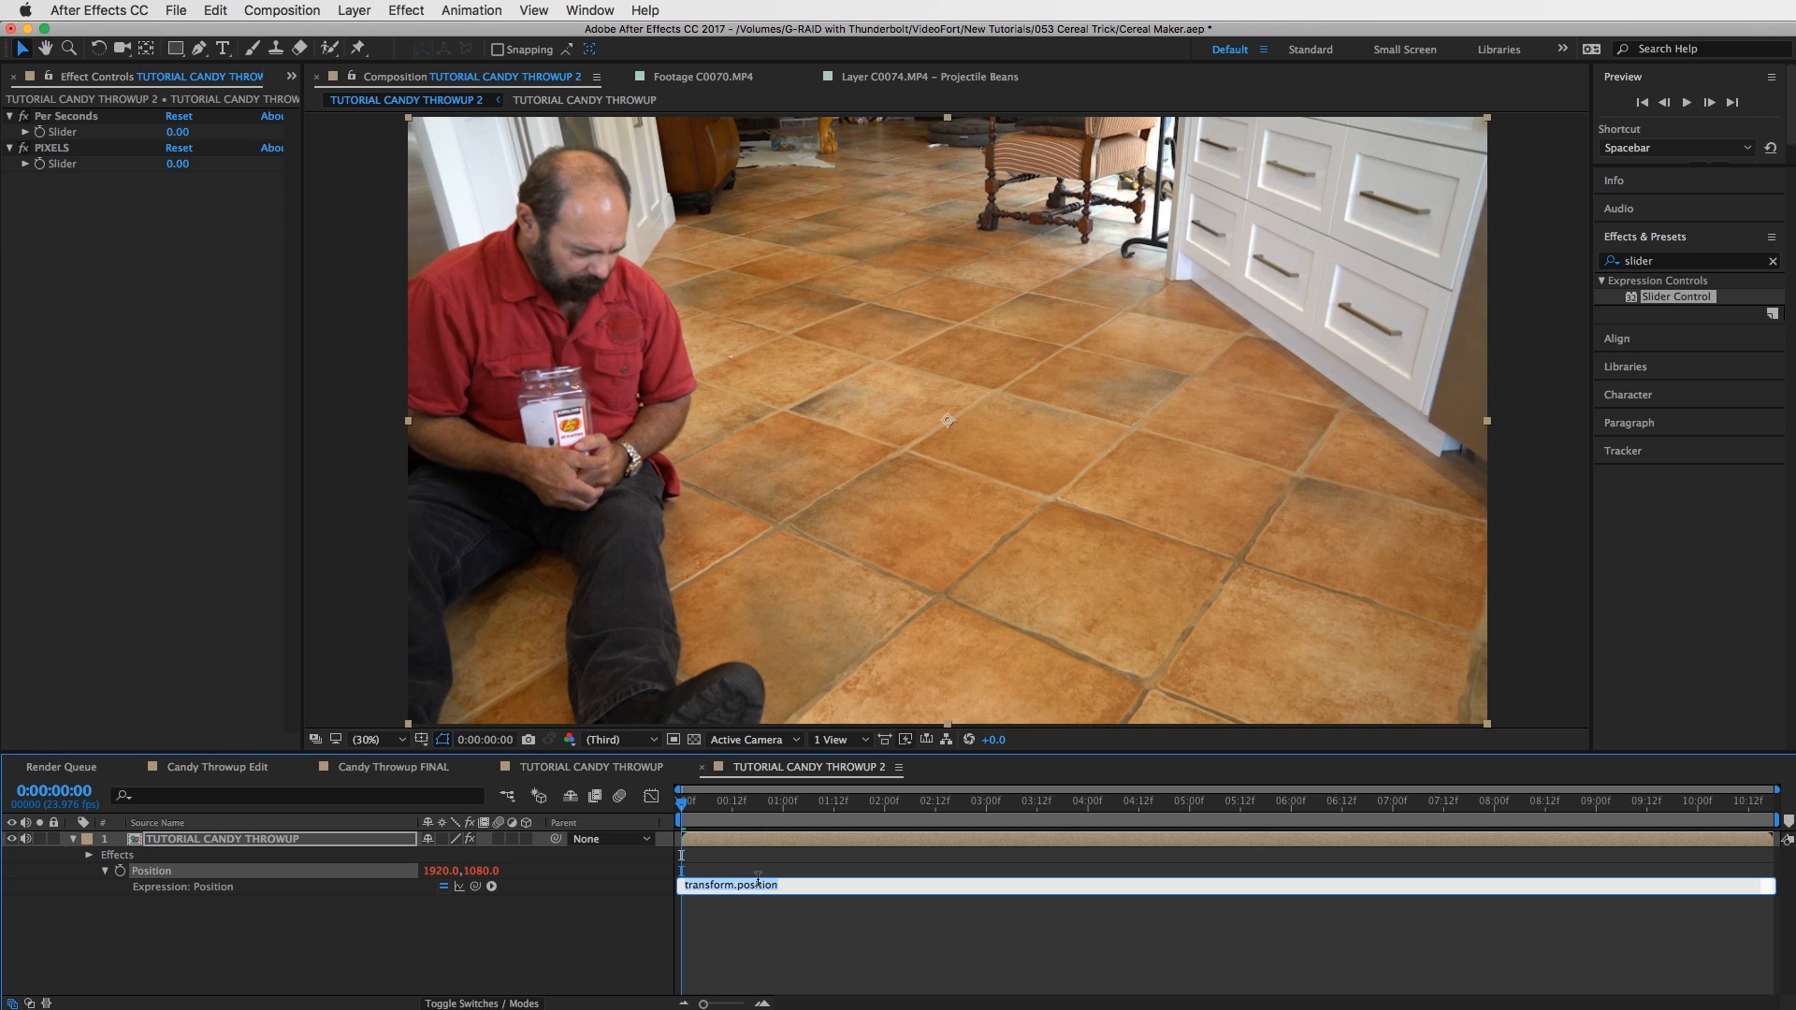
pyautogui.write('wiggle(')
pyautogui.moveTo(475, 887); pyautogui.dragTo(61, 138)
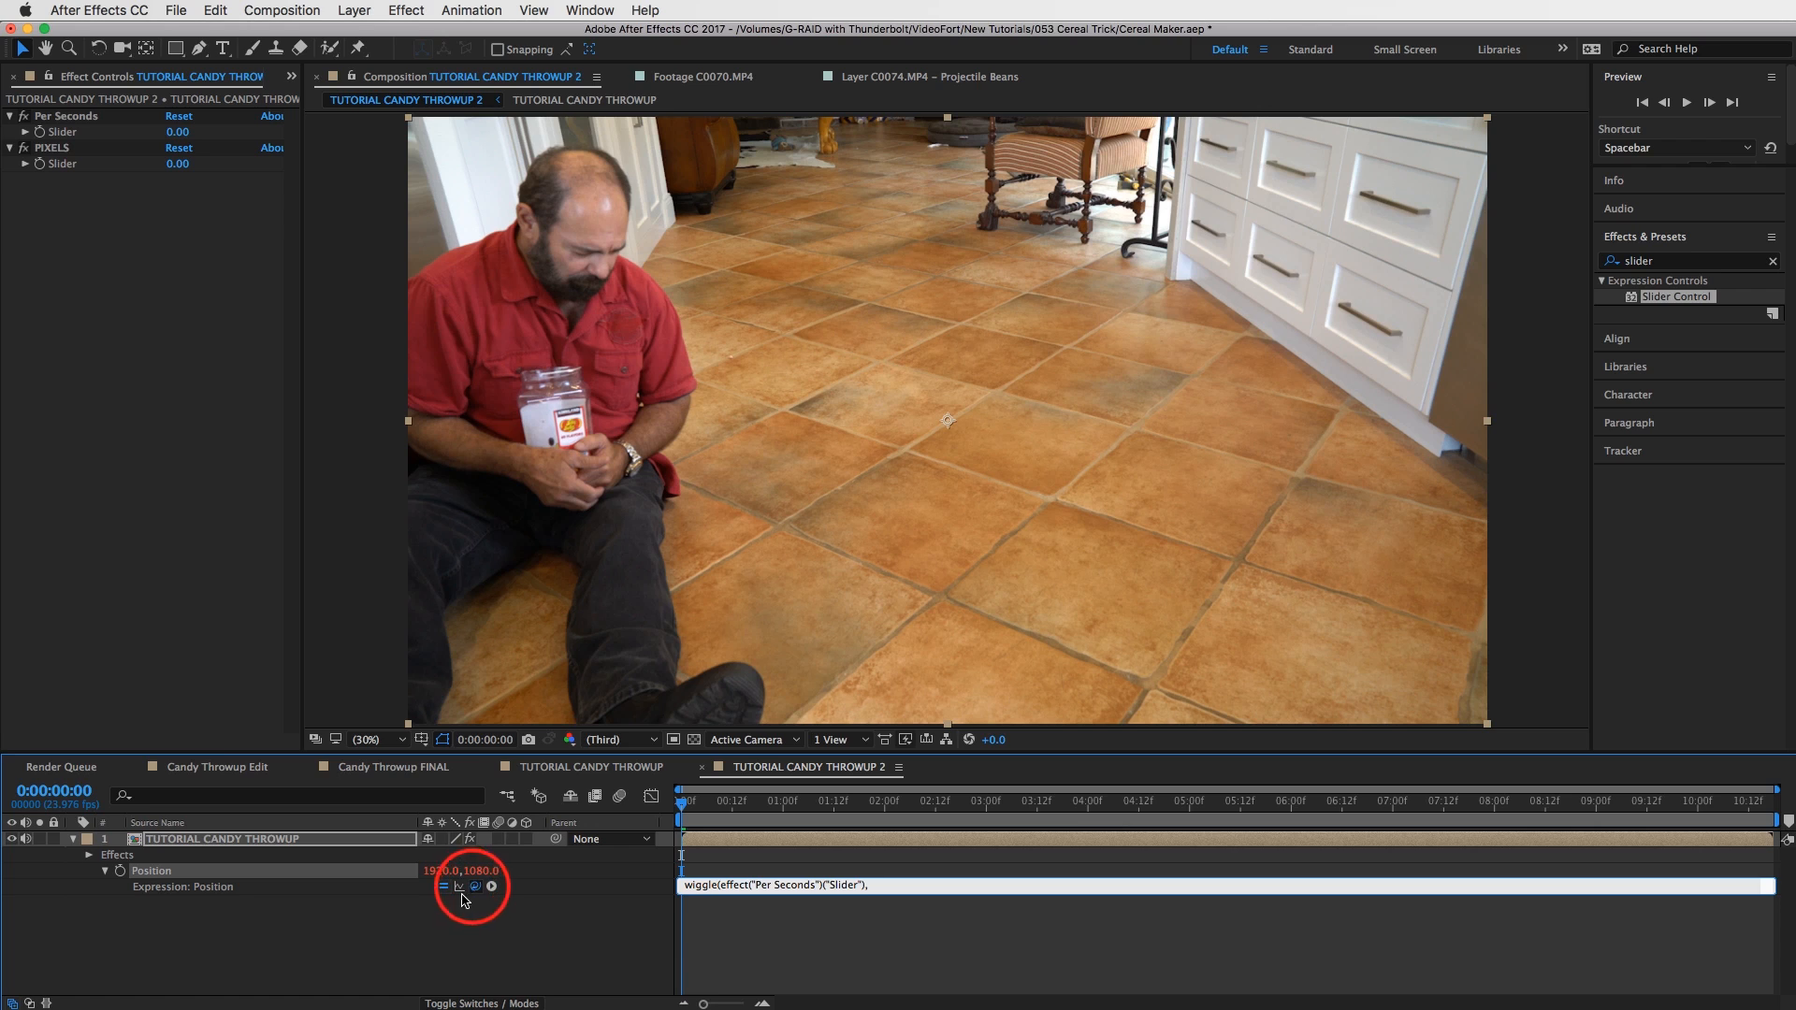
pyautogui.moveTo(475, 892); pyautogui.dragTo(58, 164)
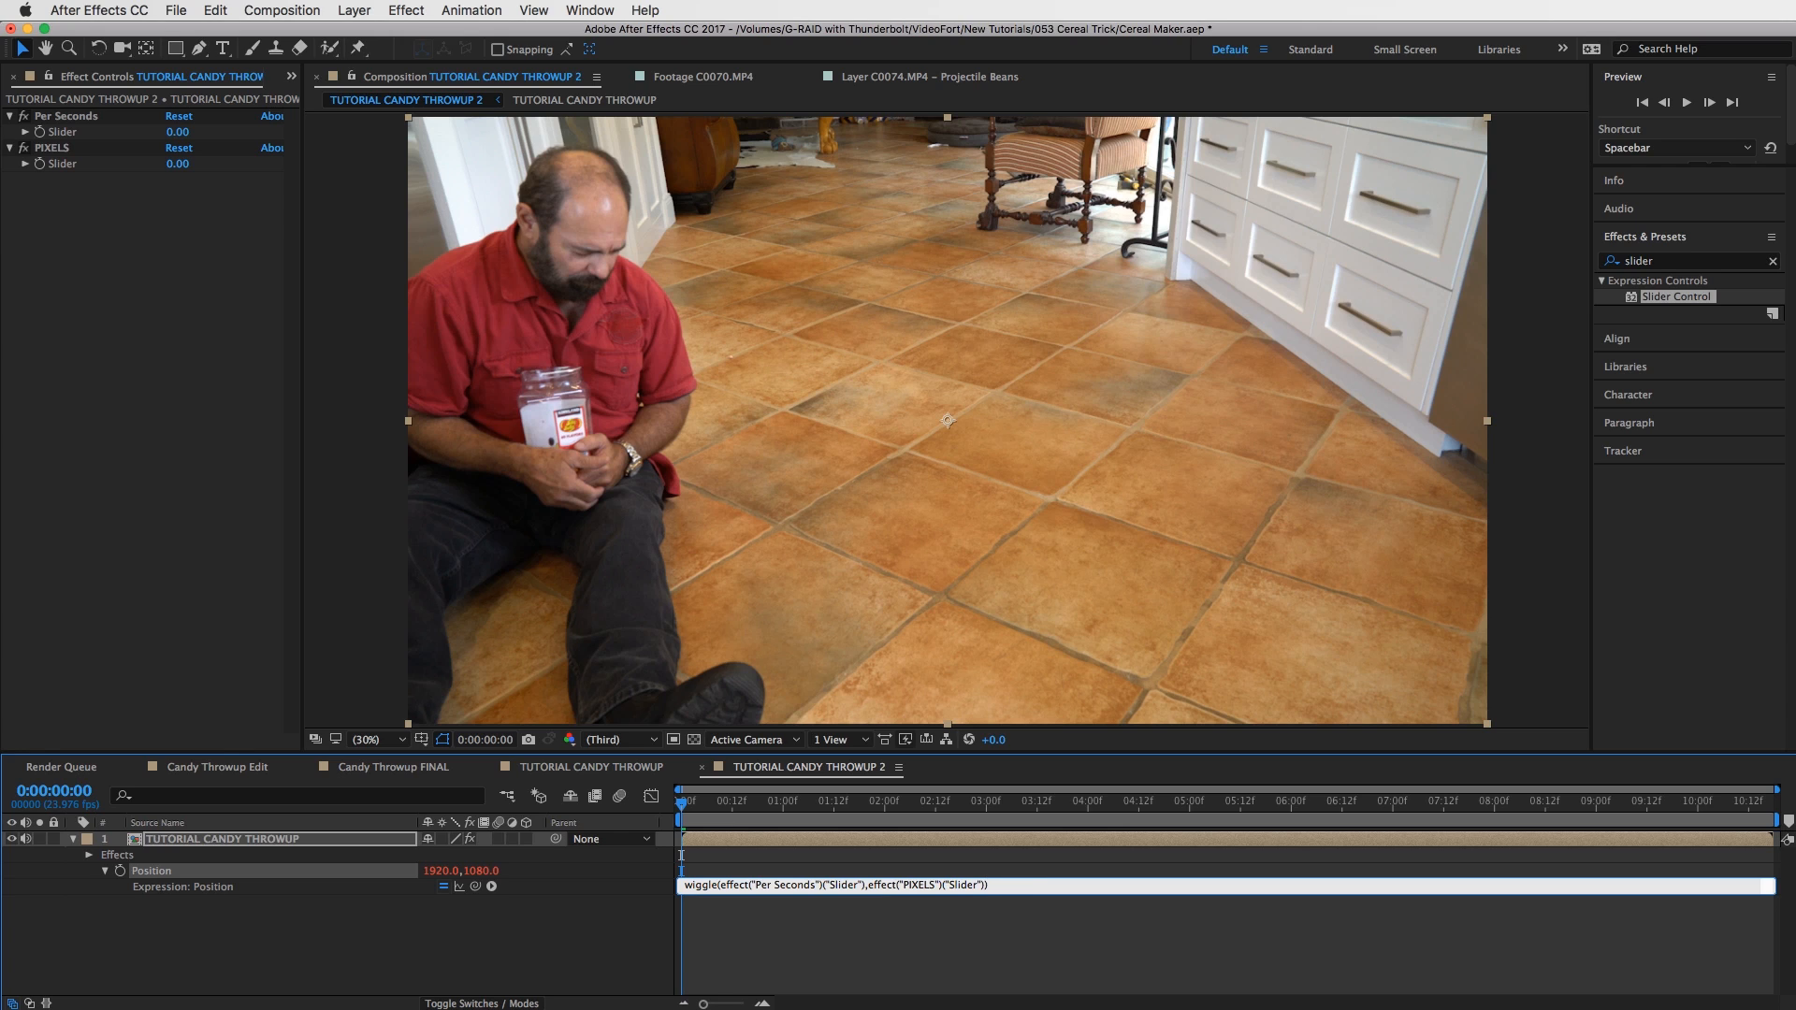
pyautogui.press('KP_Enter')
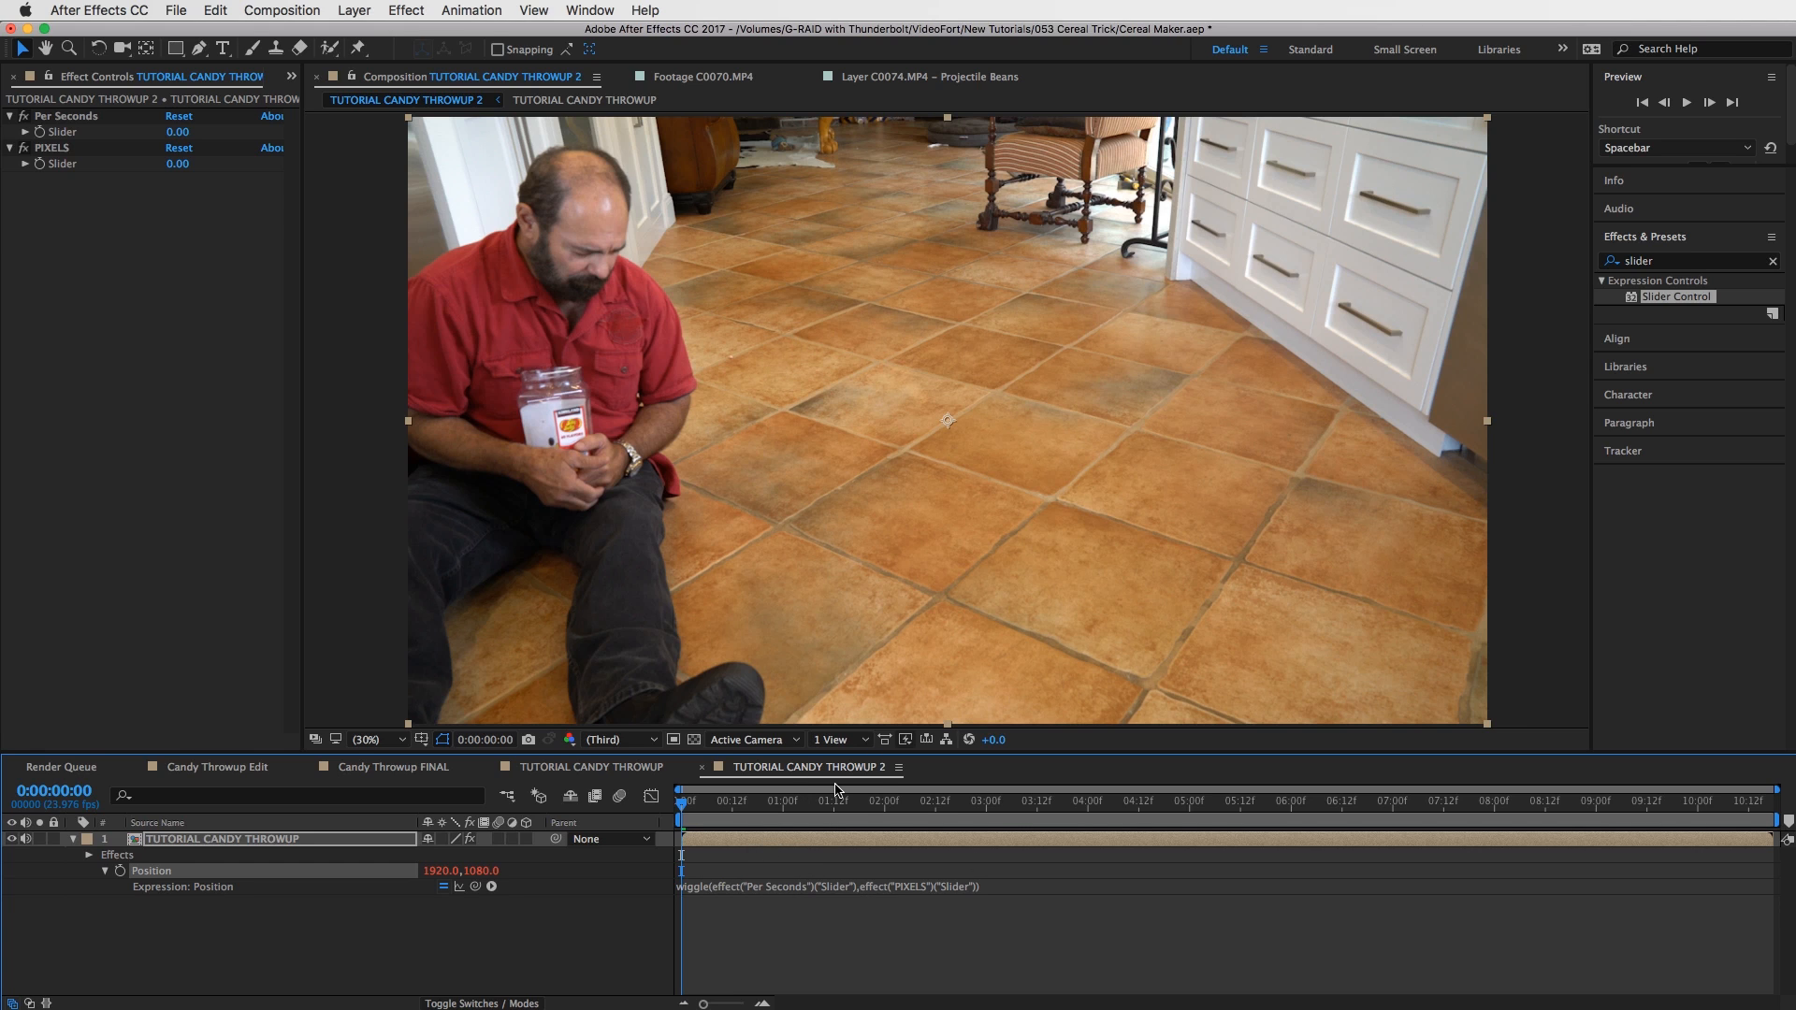
# Enable keyframing for both sliders at 0:00:02:20, with Per Seconds at 1 and PIXELS at 10.
pyautogui.moveTo(853, 802); pyautogui.dragTo(969, 804)
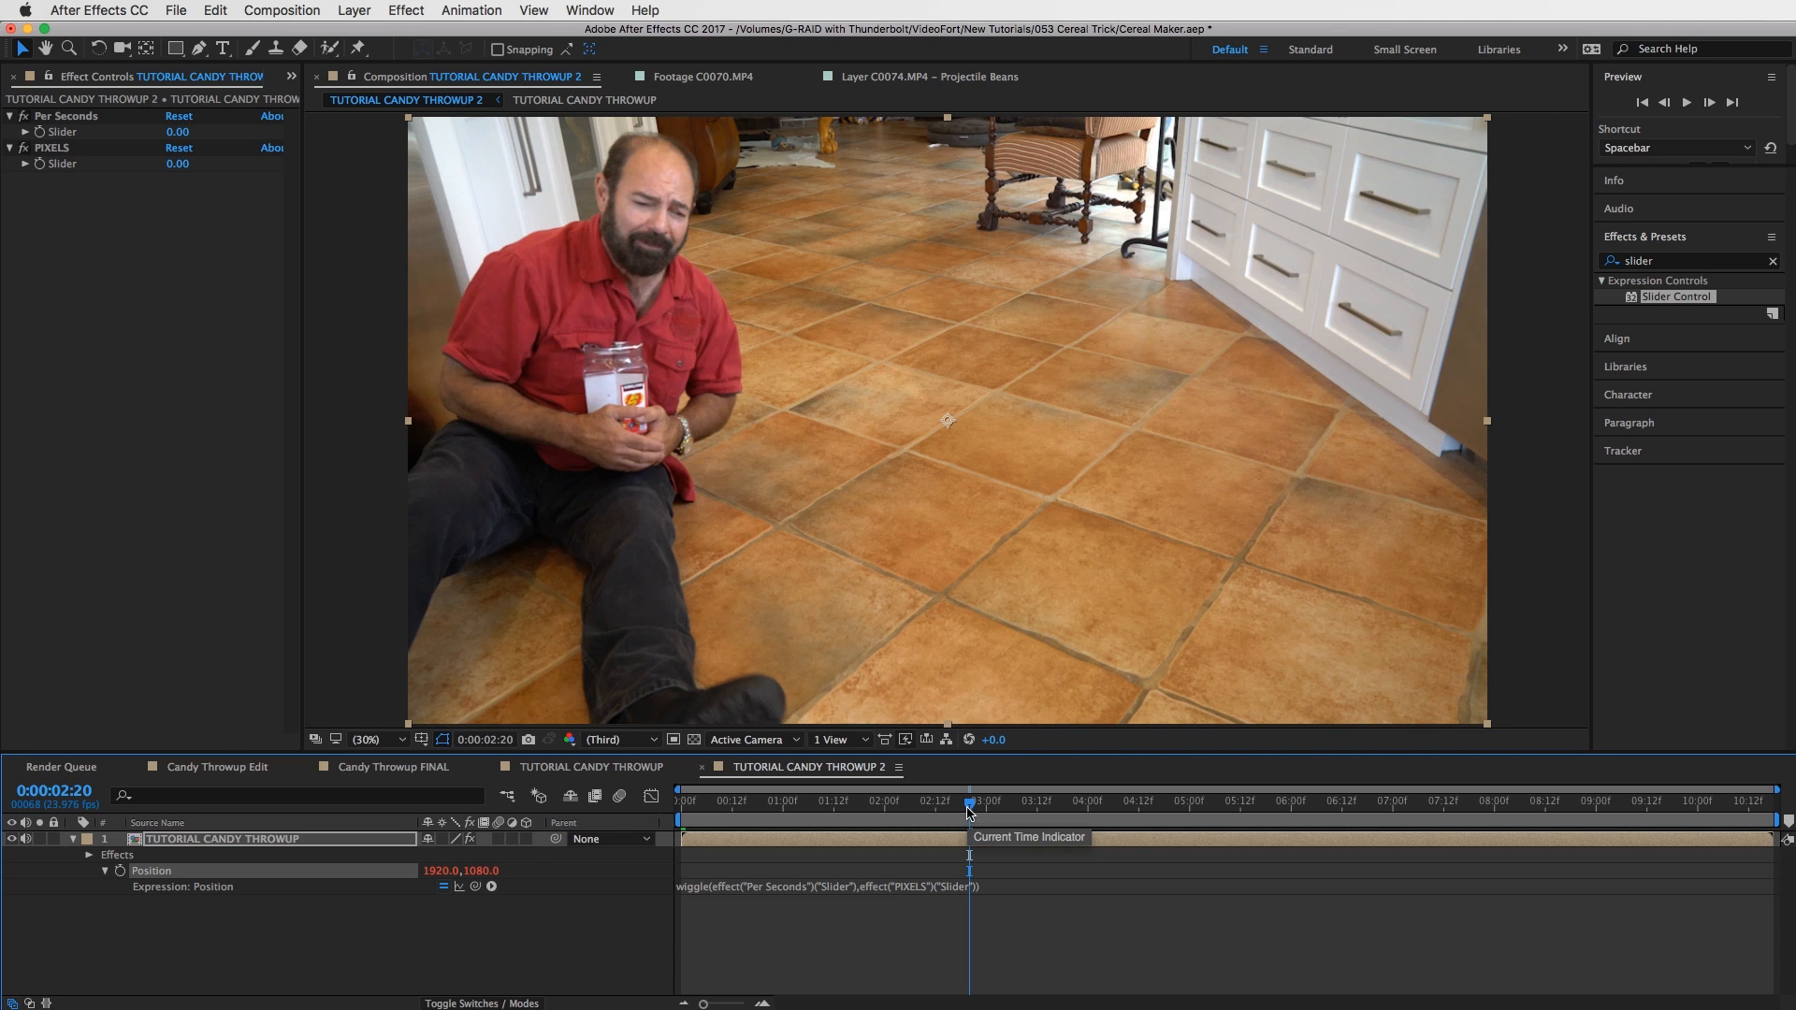
pyautogui.click(38, 133)
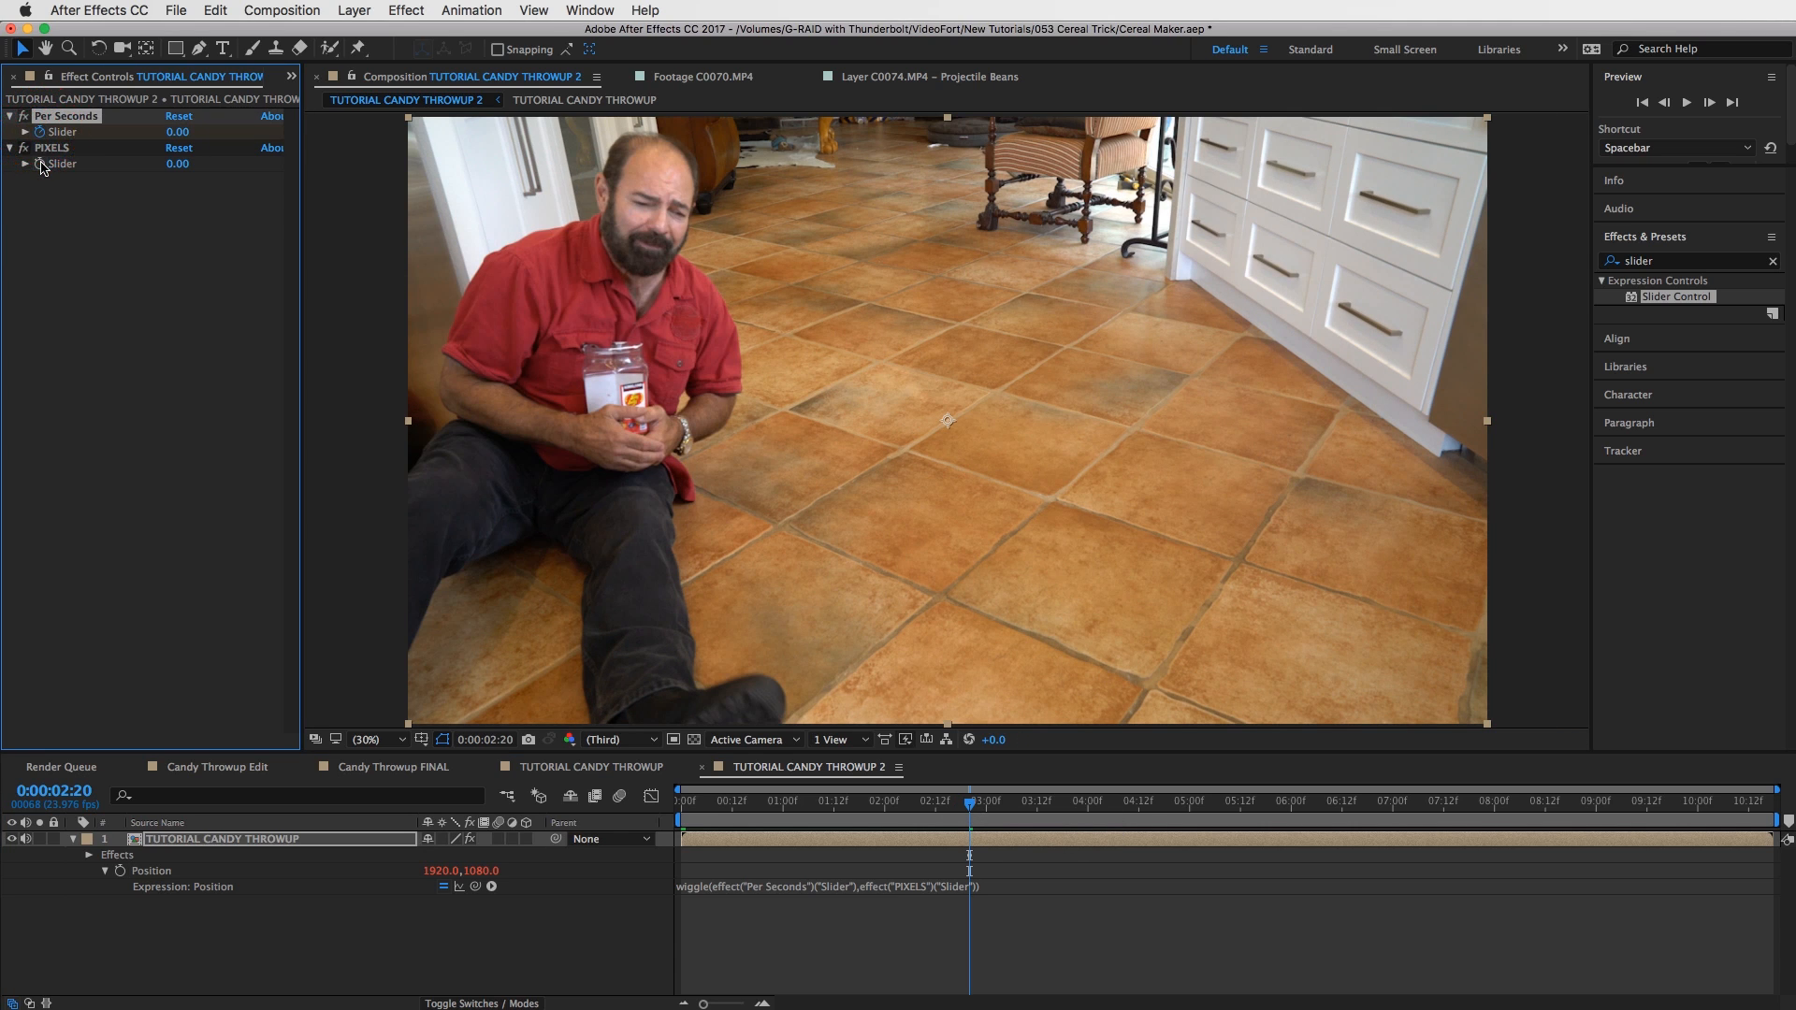
pyautogui.click(39, 164)
pyautogui.click(178, 132)
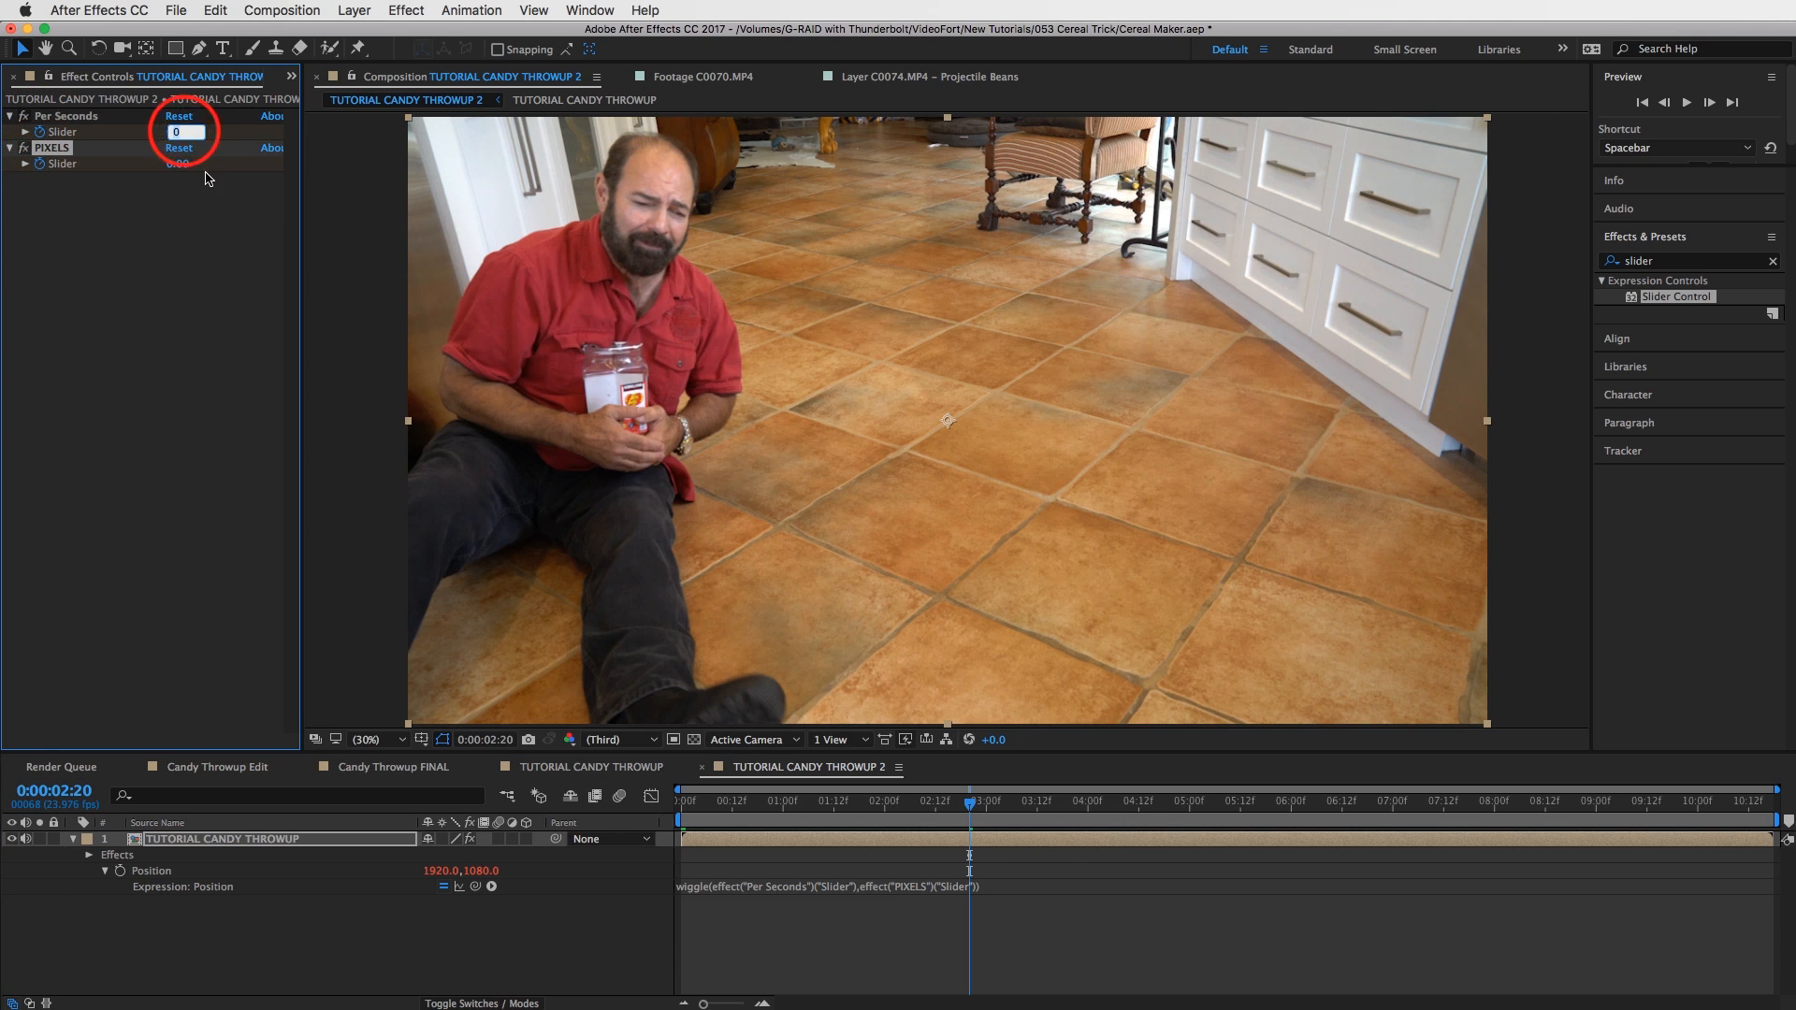
pyautogui.write('1')
pyautogui.click(126, 185)
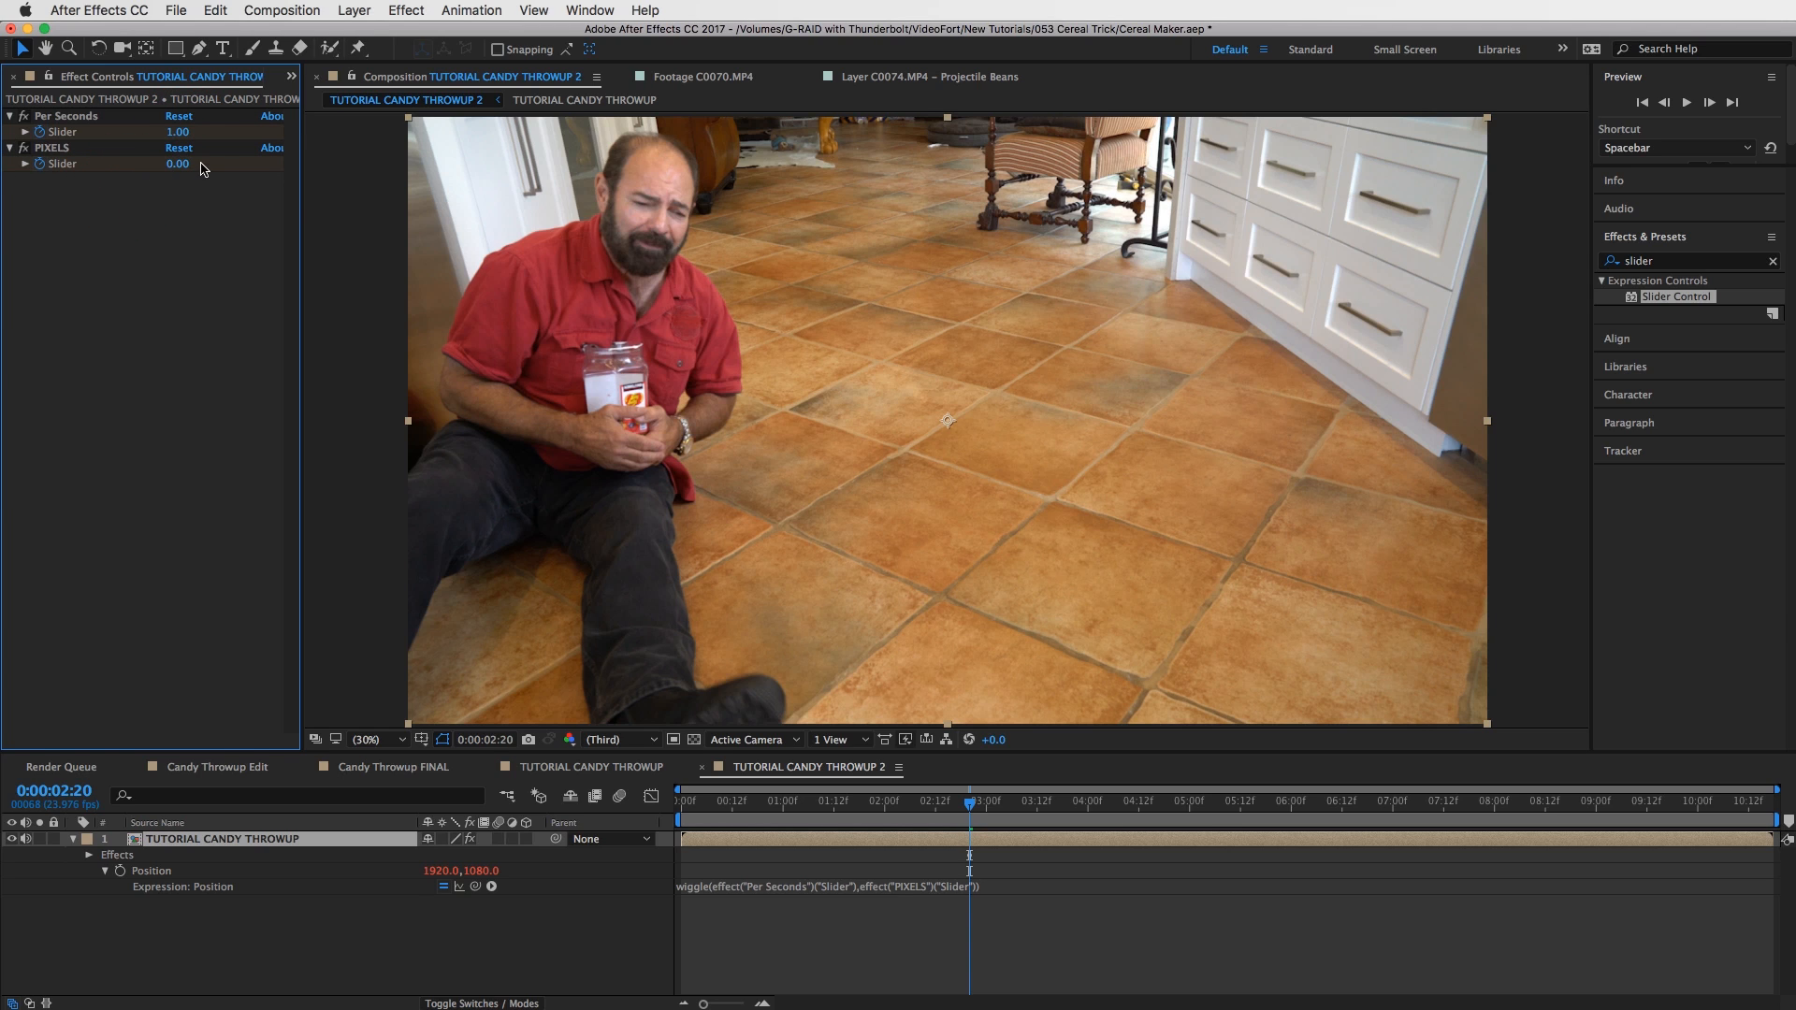
pyautogui.click(175, 164)
pyautogui.write('10')
pyautogui.press('Return')
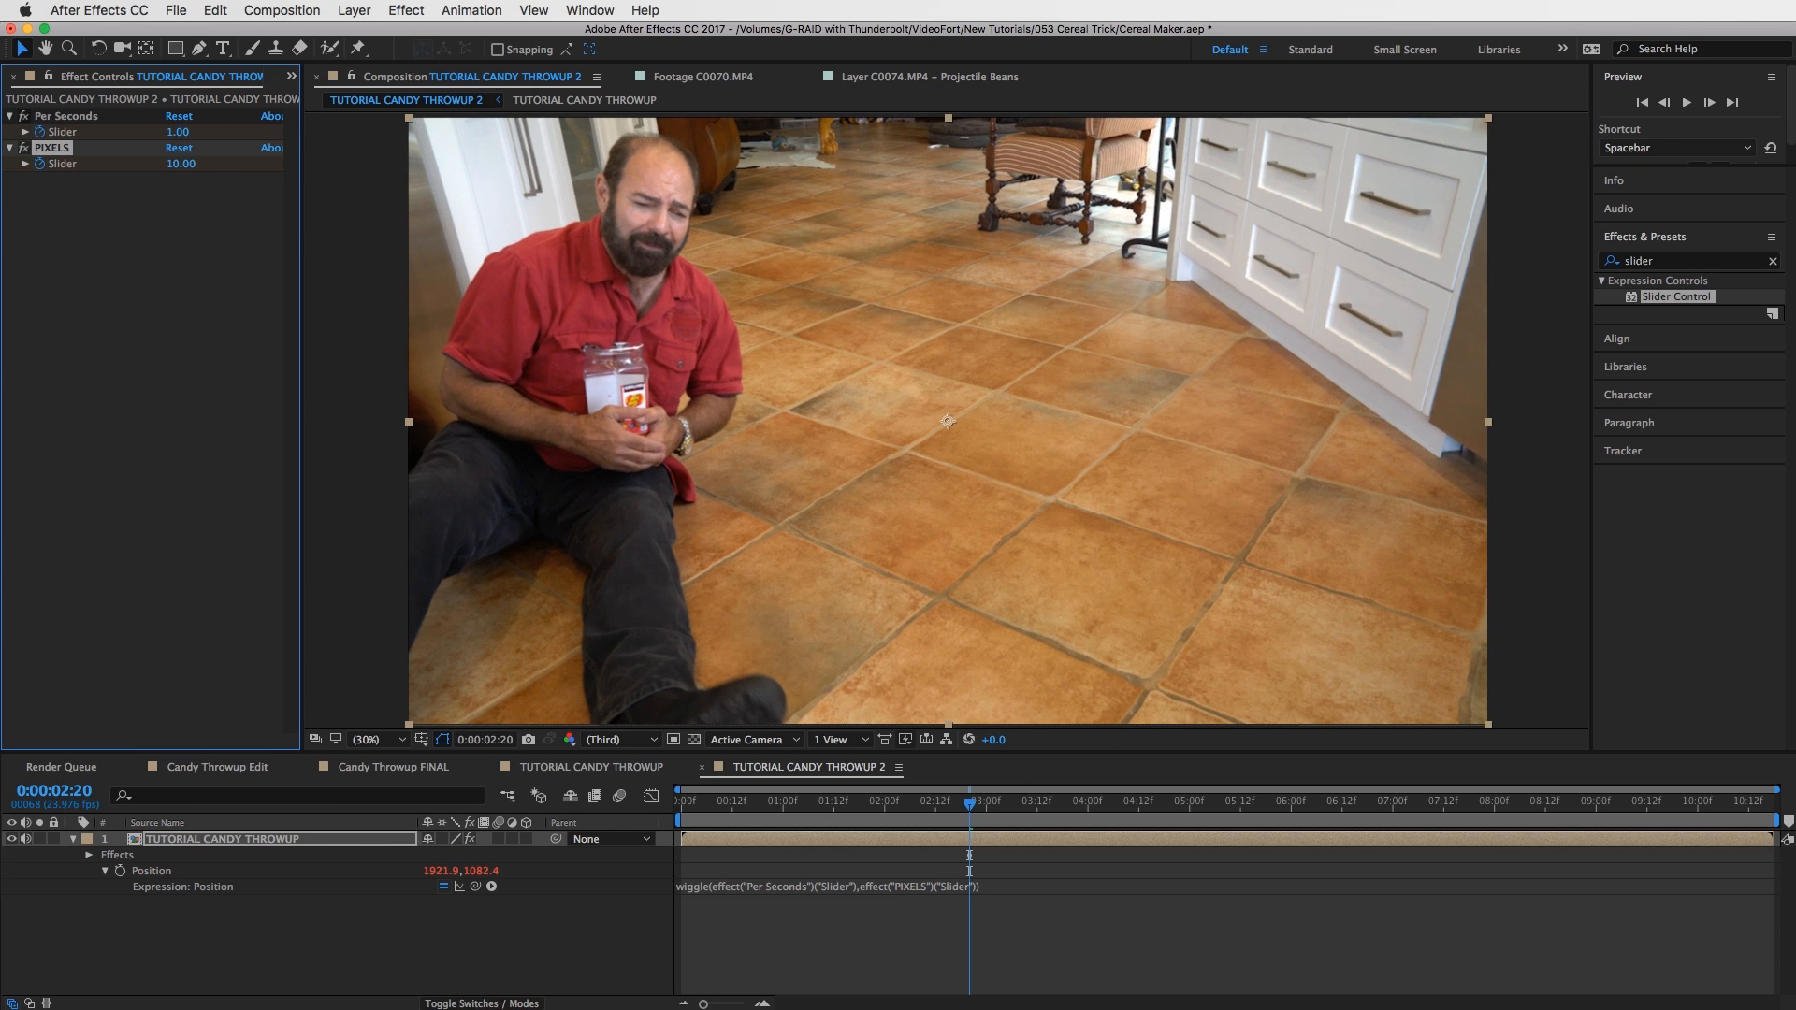
# Check the wiggle on nearby frames and set the PIXELS keyframe at 0:00:02:20 to 15.
pyautogui.moveTo(963, 802); pyautogui.dragTo(893, 802)
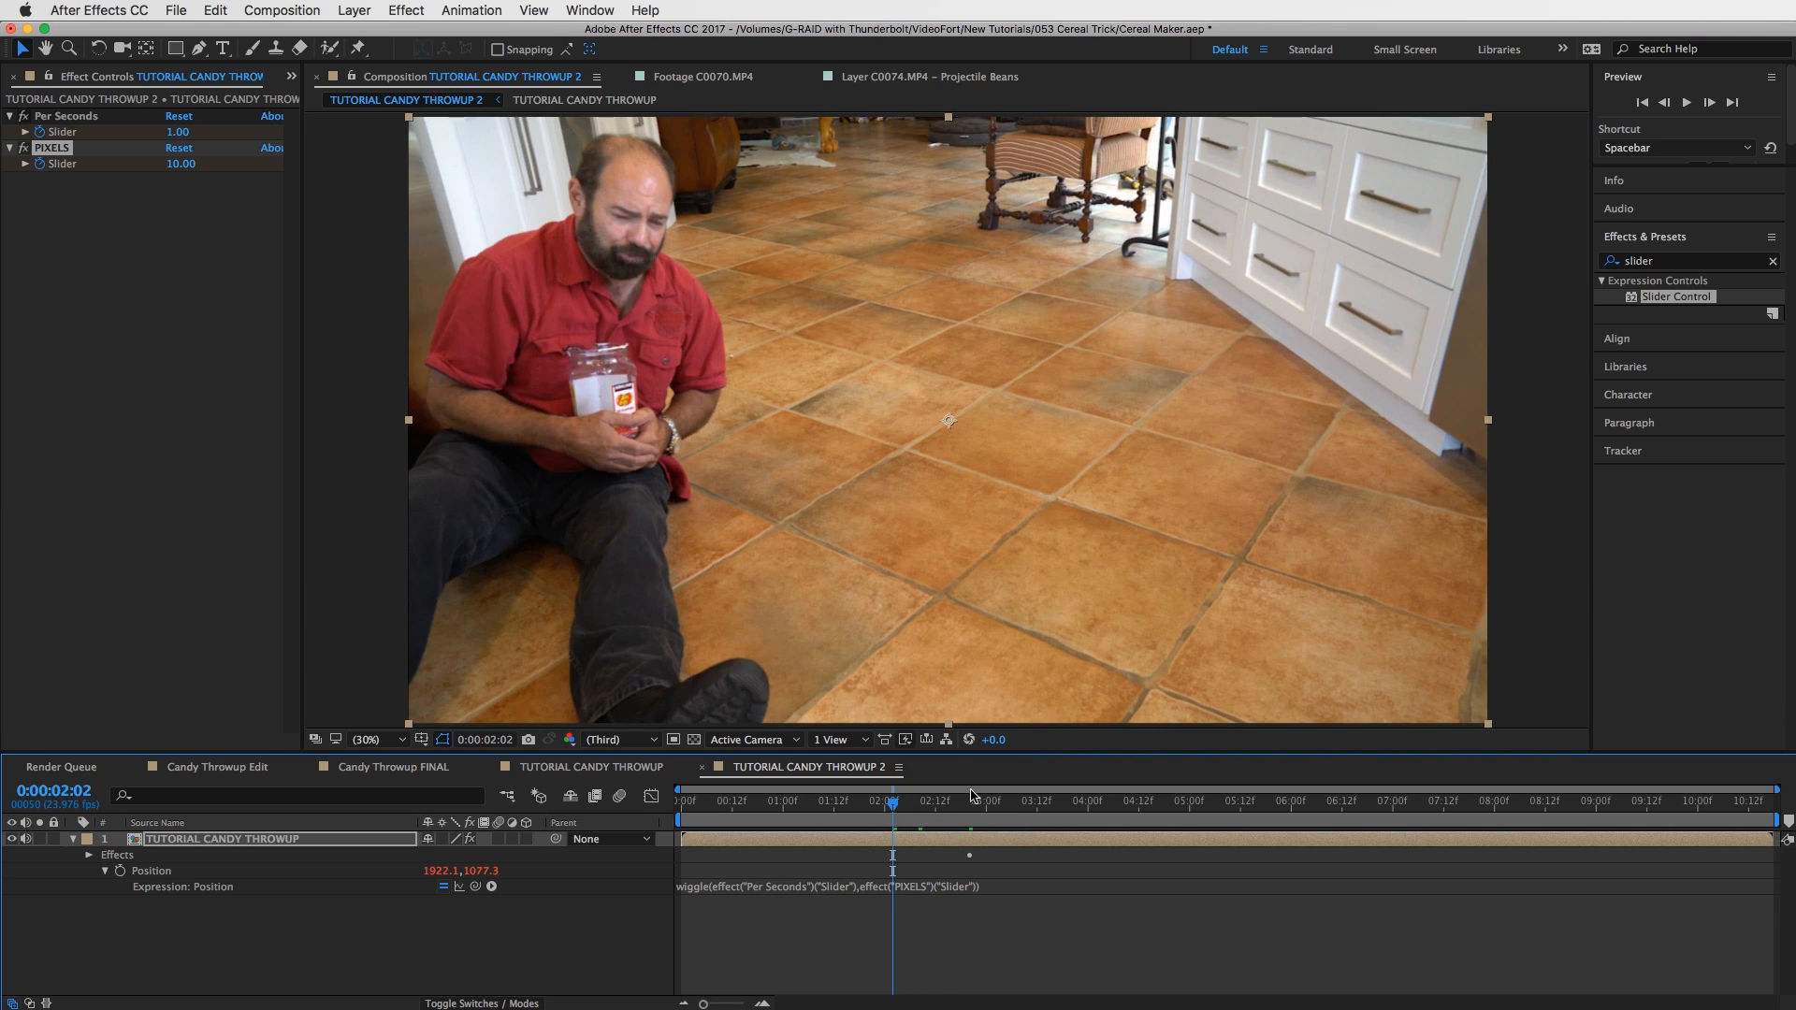
pyautogui.click(973, 802)
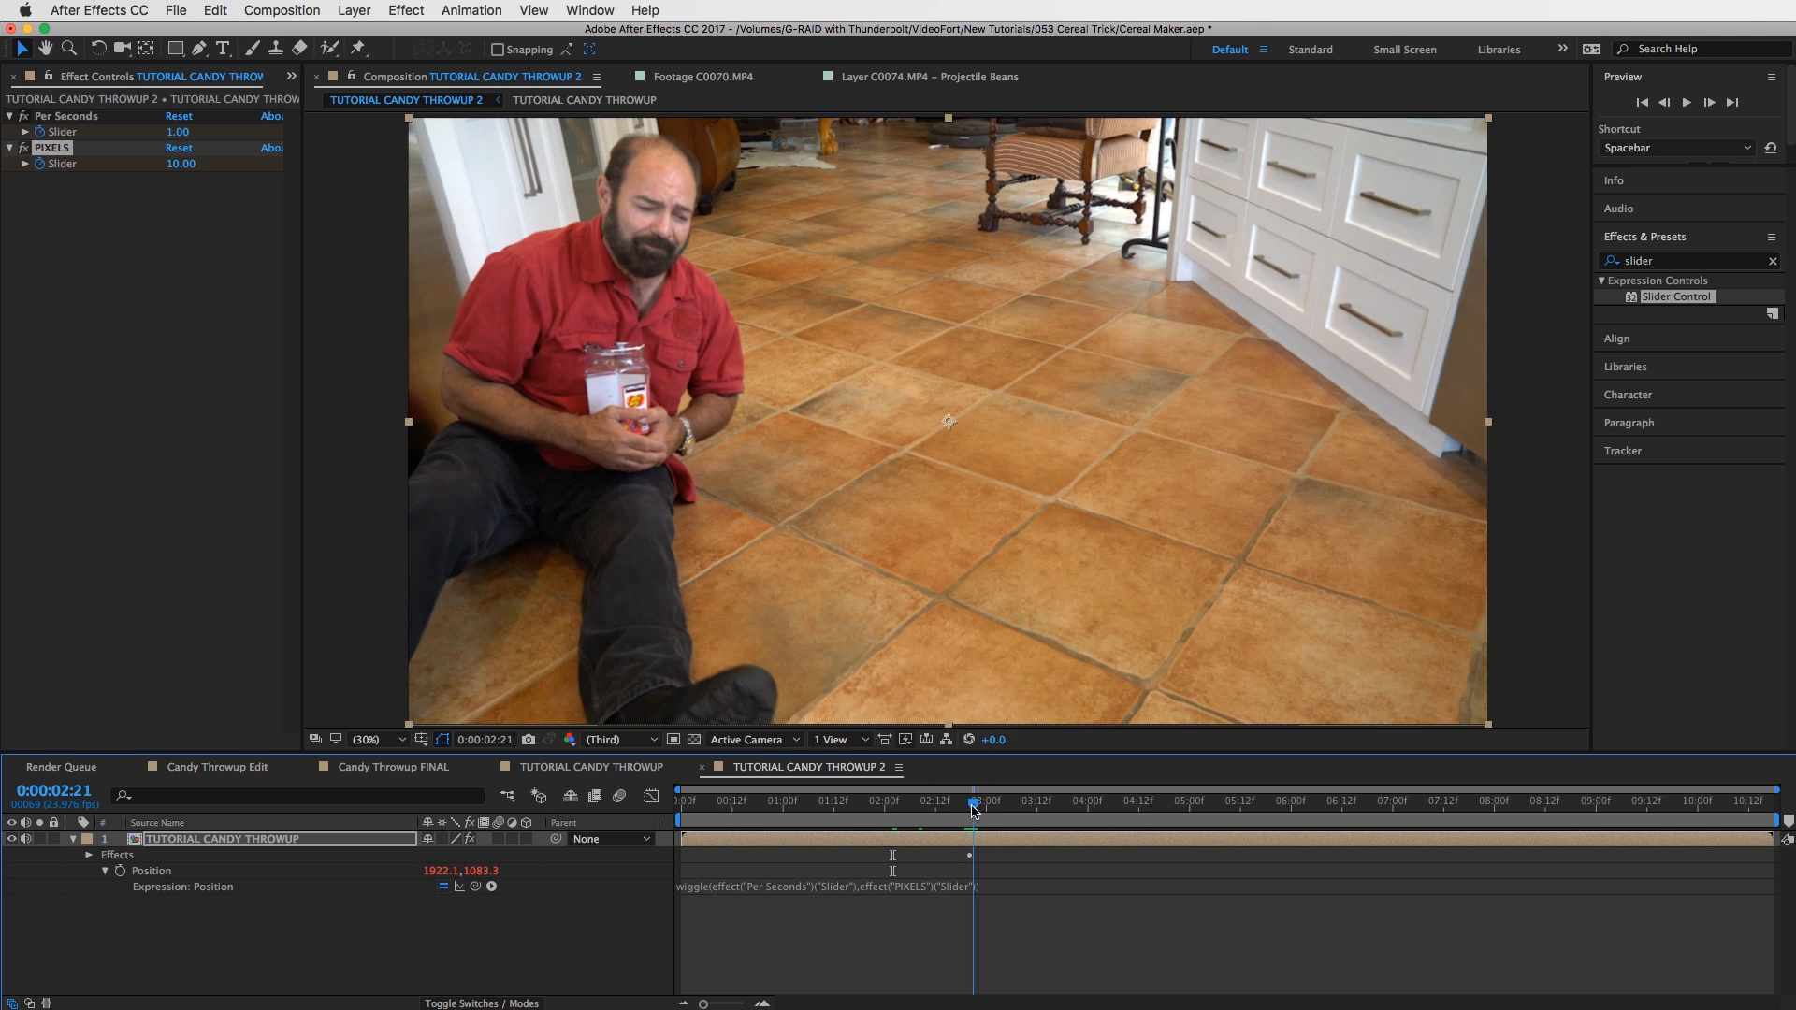
pyautogui.moveTo(973, 810); pyautogui.dragTo(969, 810)
pyautogui.click(180, 164)
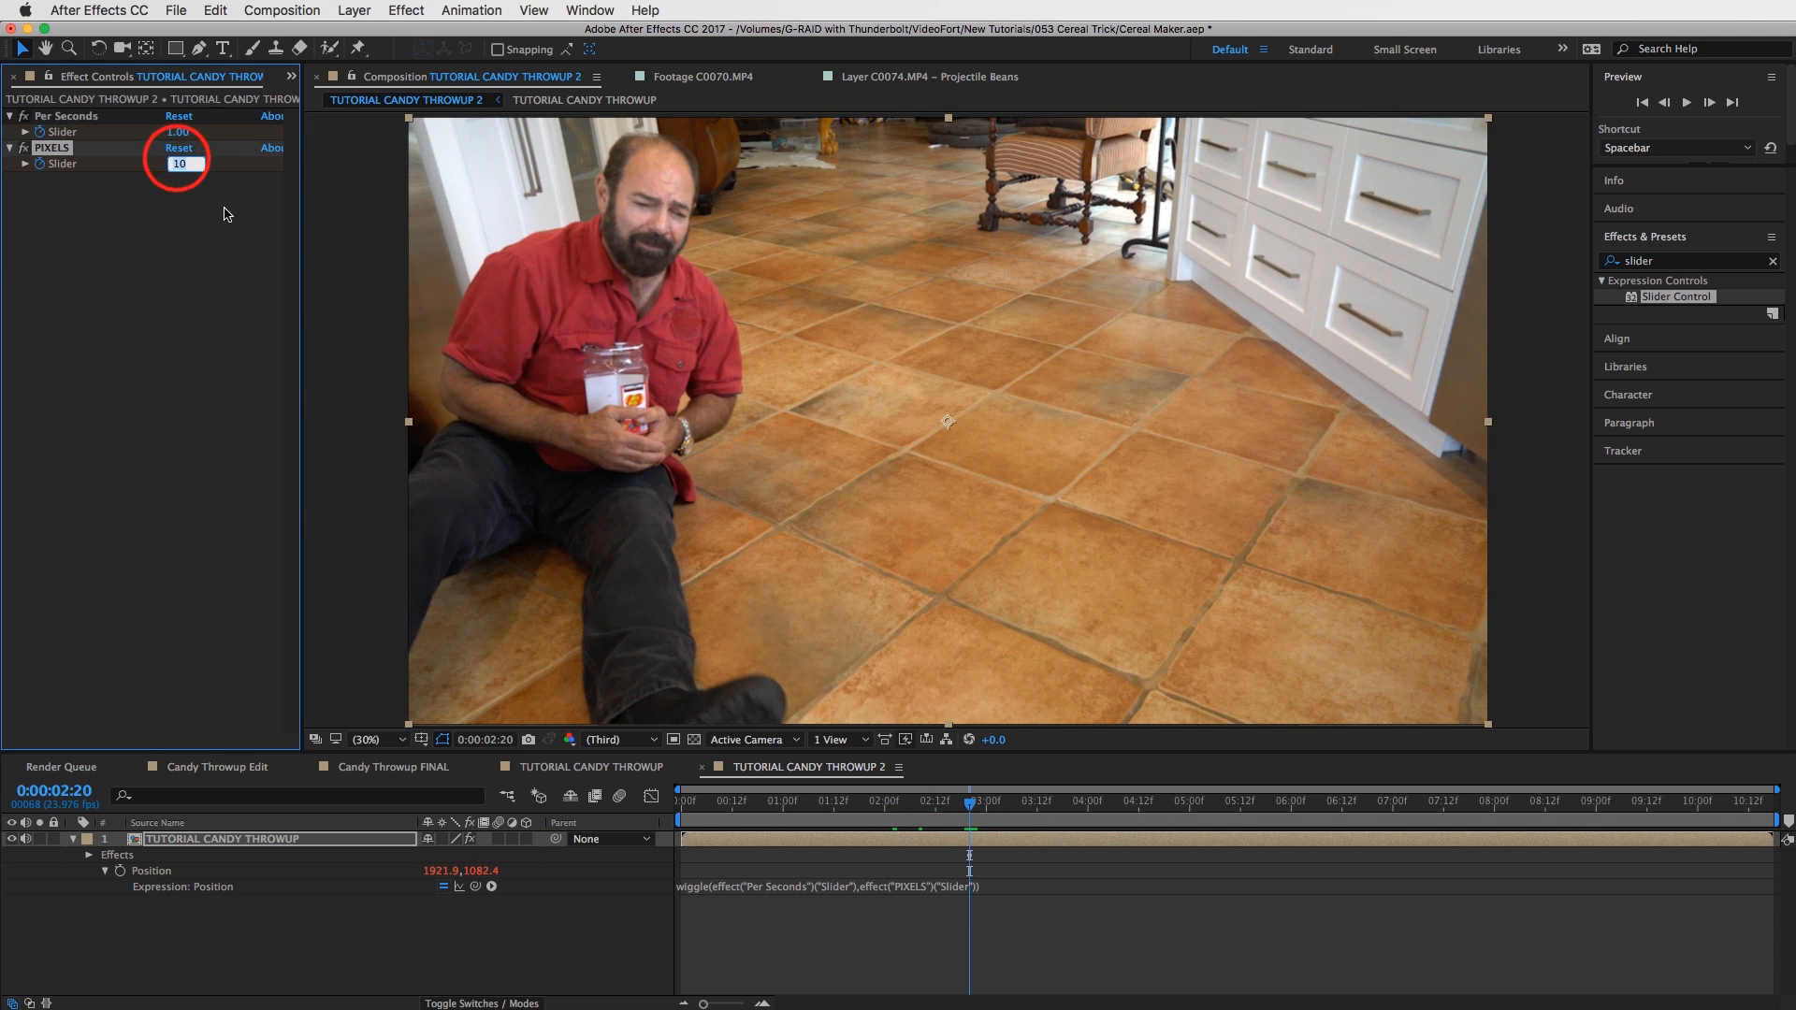
pyautogui.write('15')
pyautogui.press('Return')
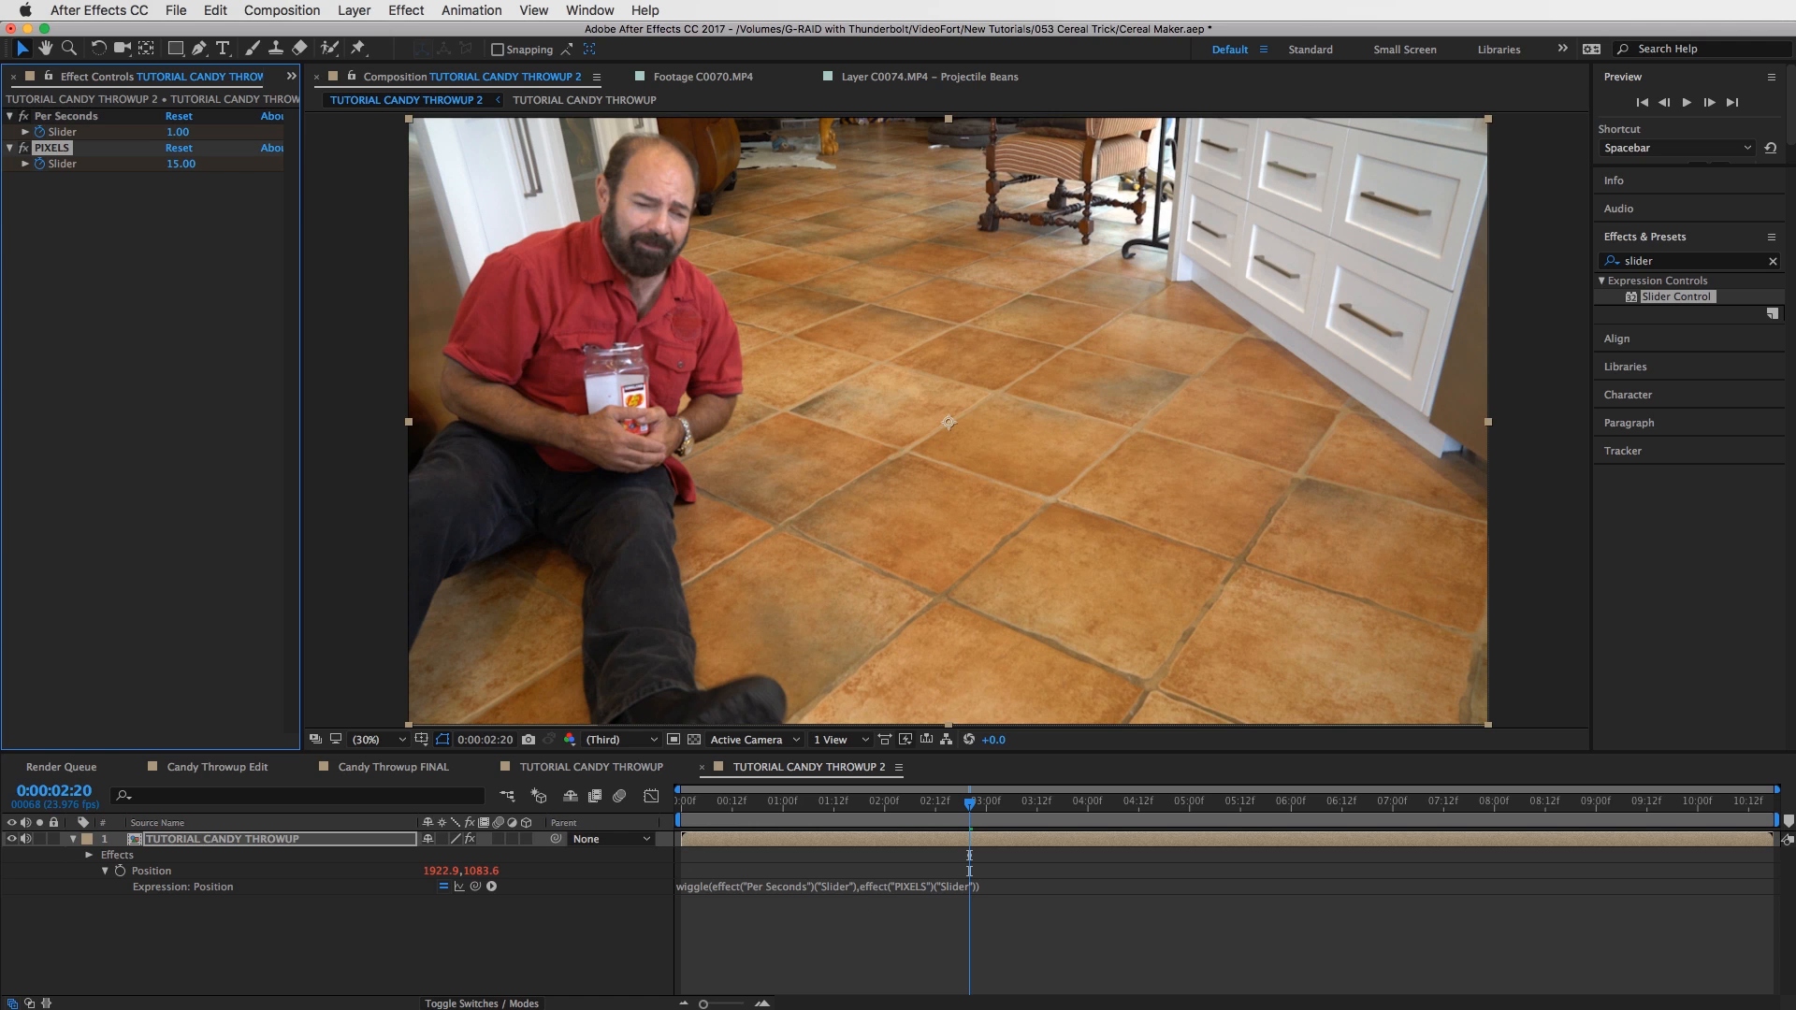
# Reveal the slider keyframes, find the throw-up moment at 0:00:03:22 and shift both keyframes to just before it.
pyautogui.press('u')
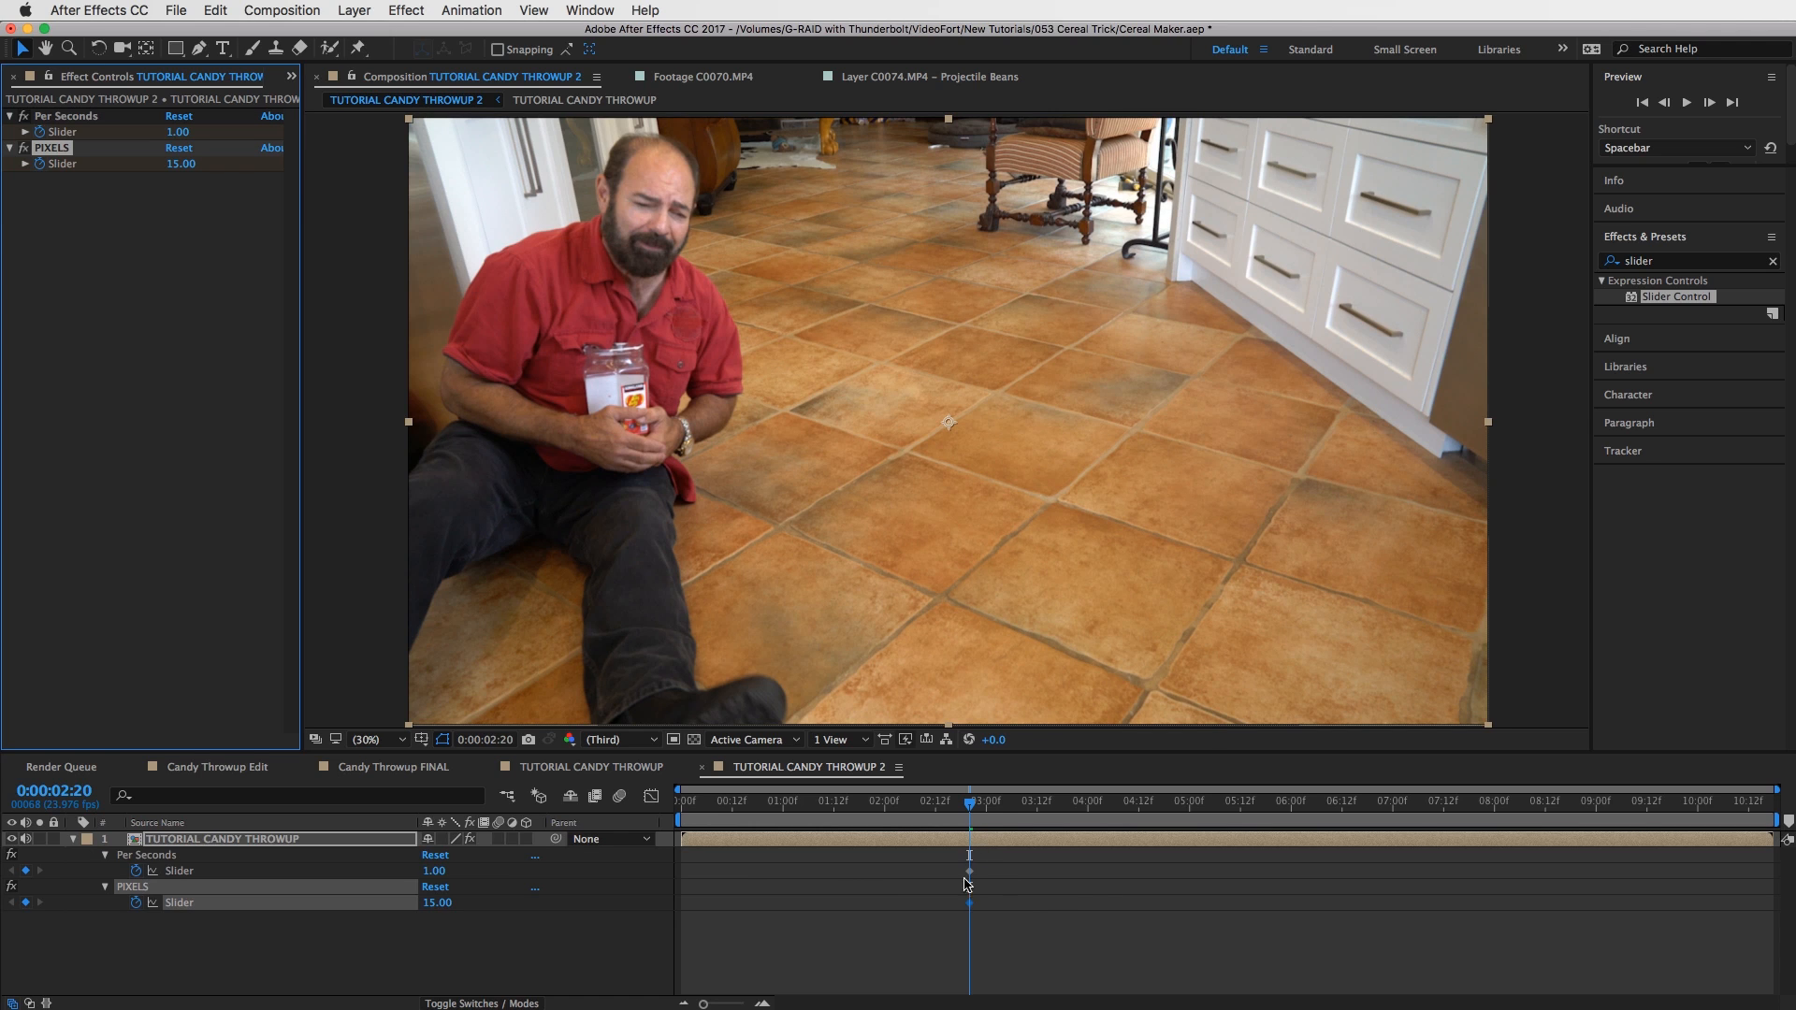
pyautogui.moveTo(973, 802); pyautogui.dragTo(1095, 807)
pyautogui.moveTo(1082, 804); pyautogui.dragTo(1079, 796)
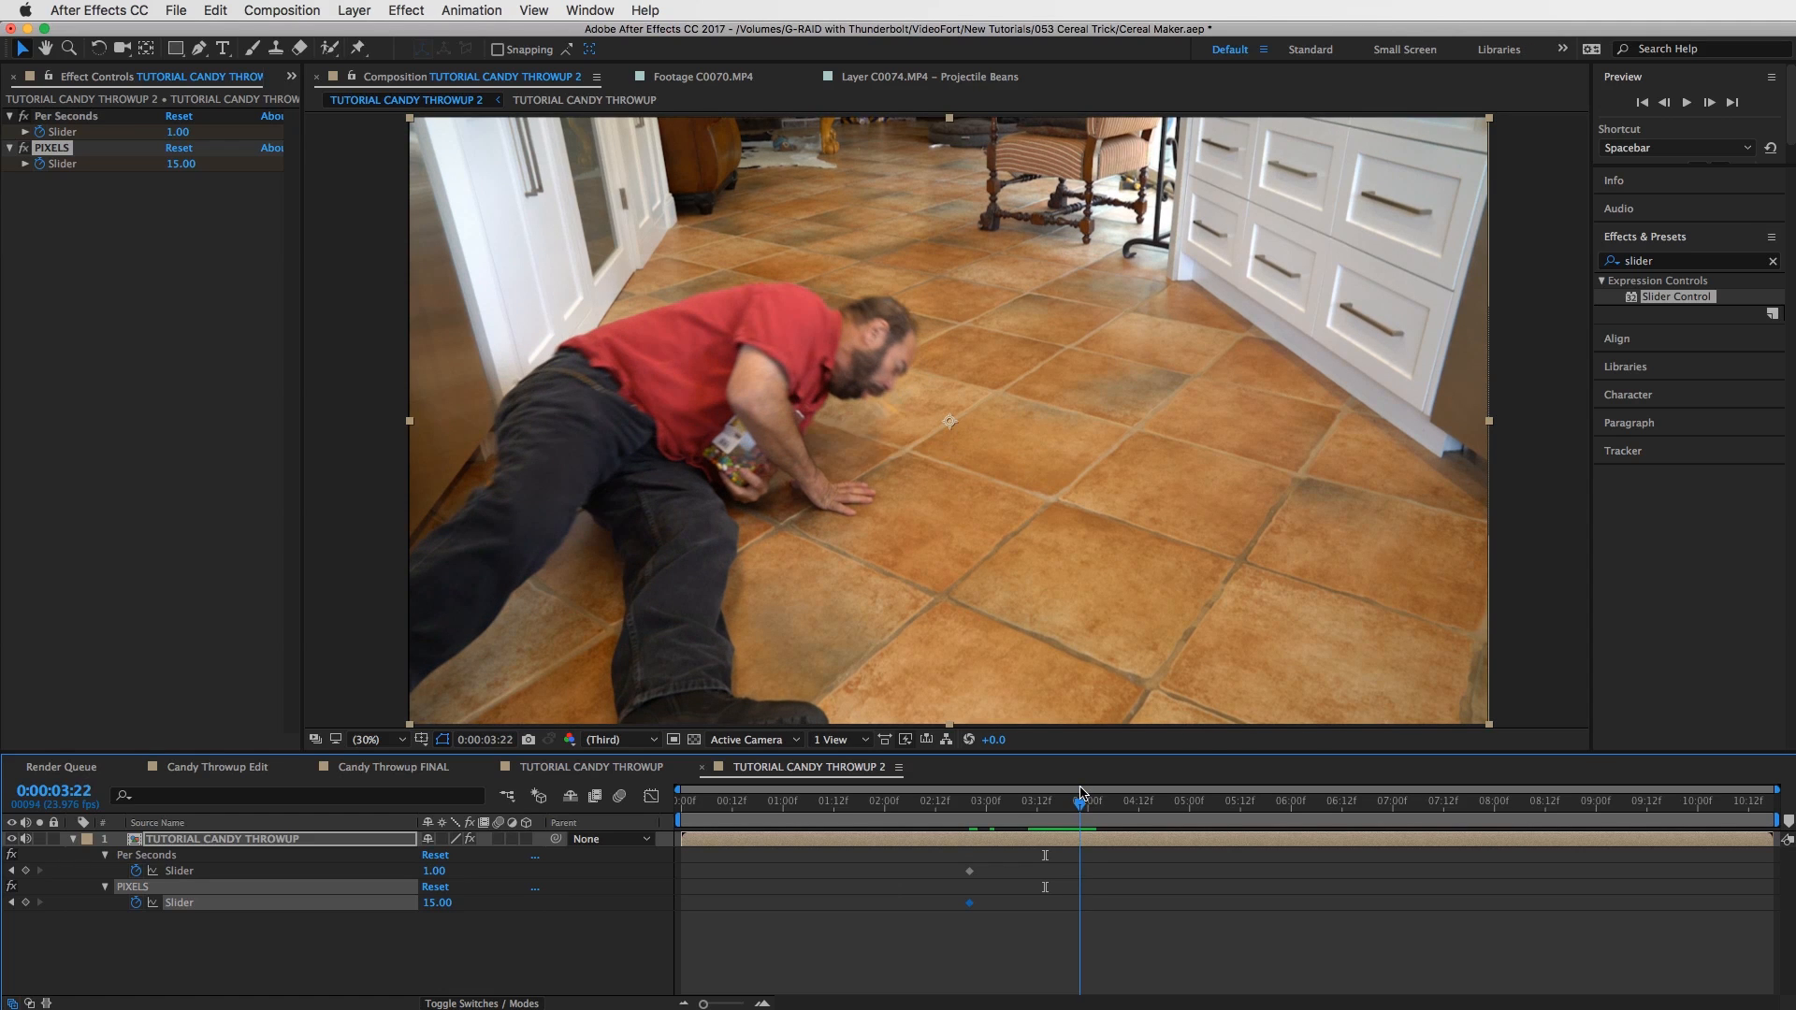
pyautogui.click(954, 863)
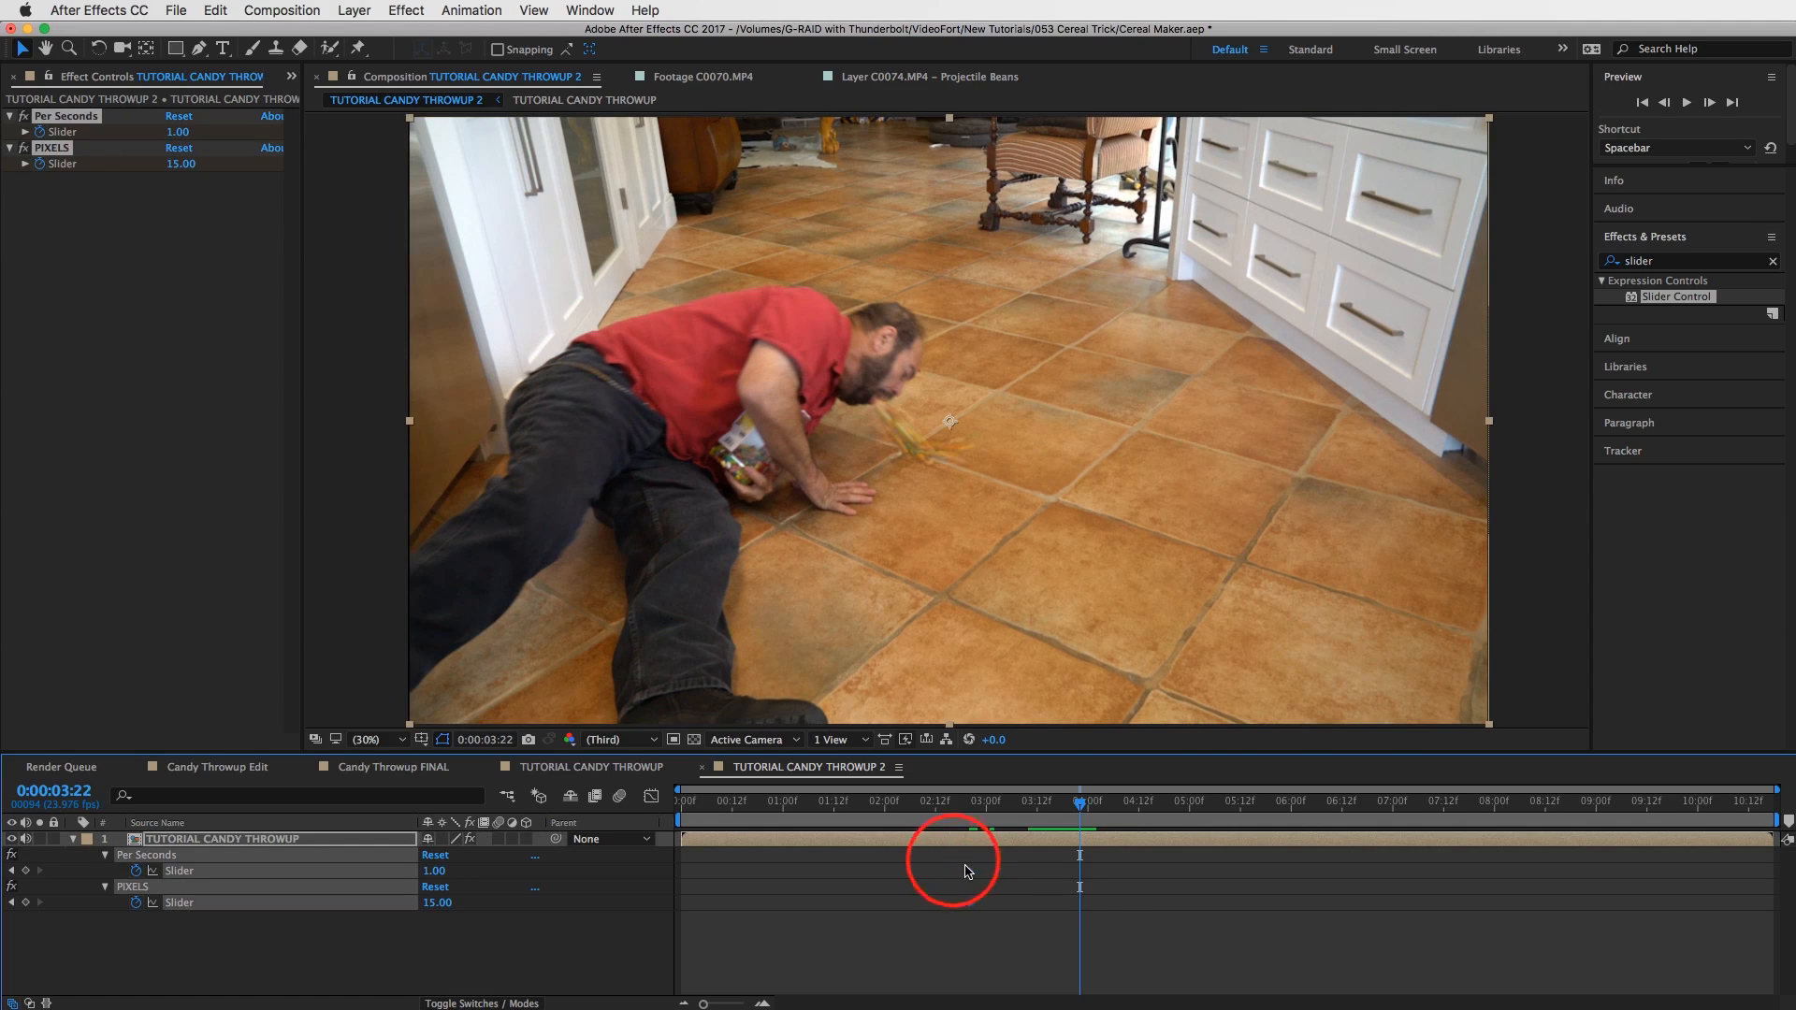
pyautogui.moveTo(978, 873); pyautogui.dragTo(1018, 877)
# Add slider keyframes at 0:00:03:22 with Per Seconds at 10 and PIXELS at 25.
pyautogui.click(180, 164)
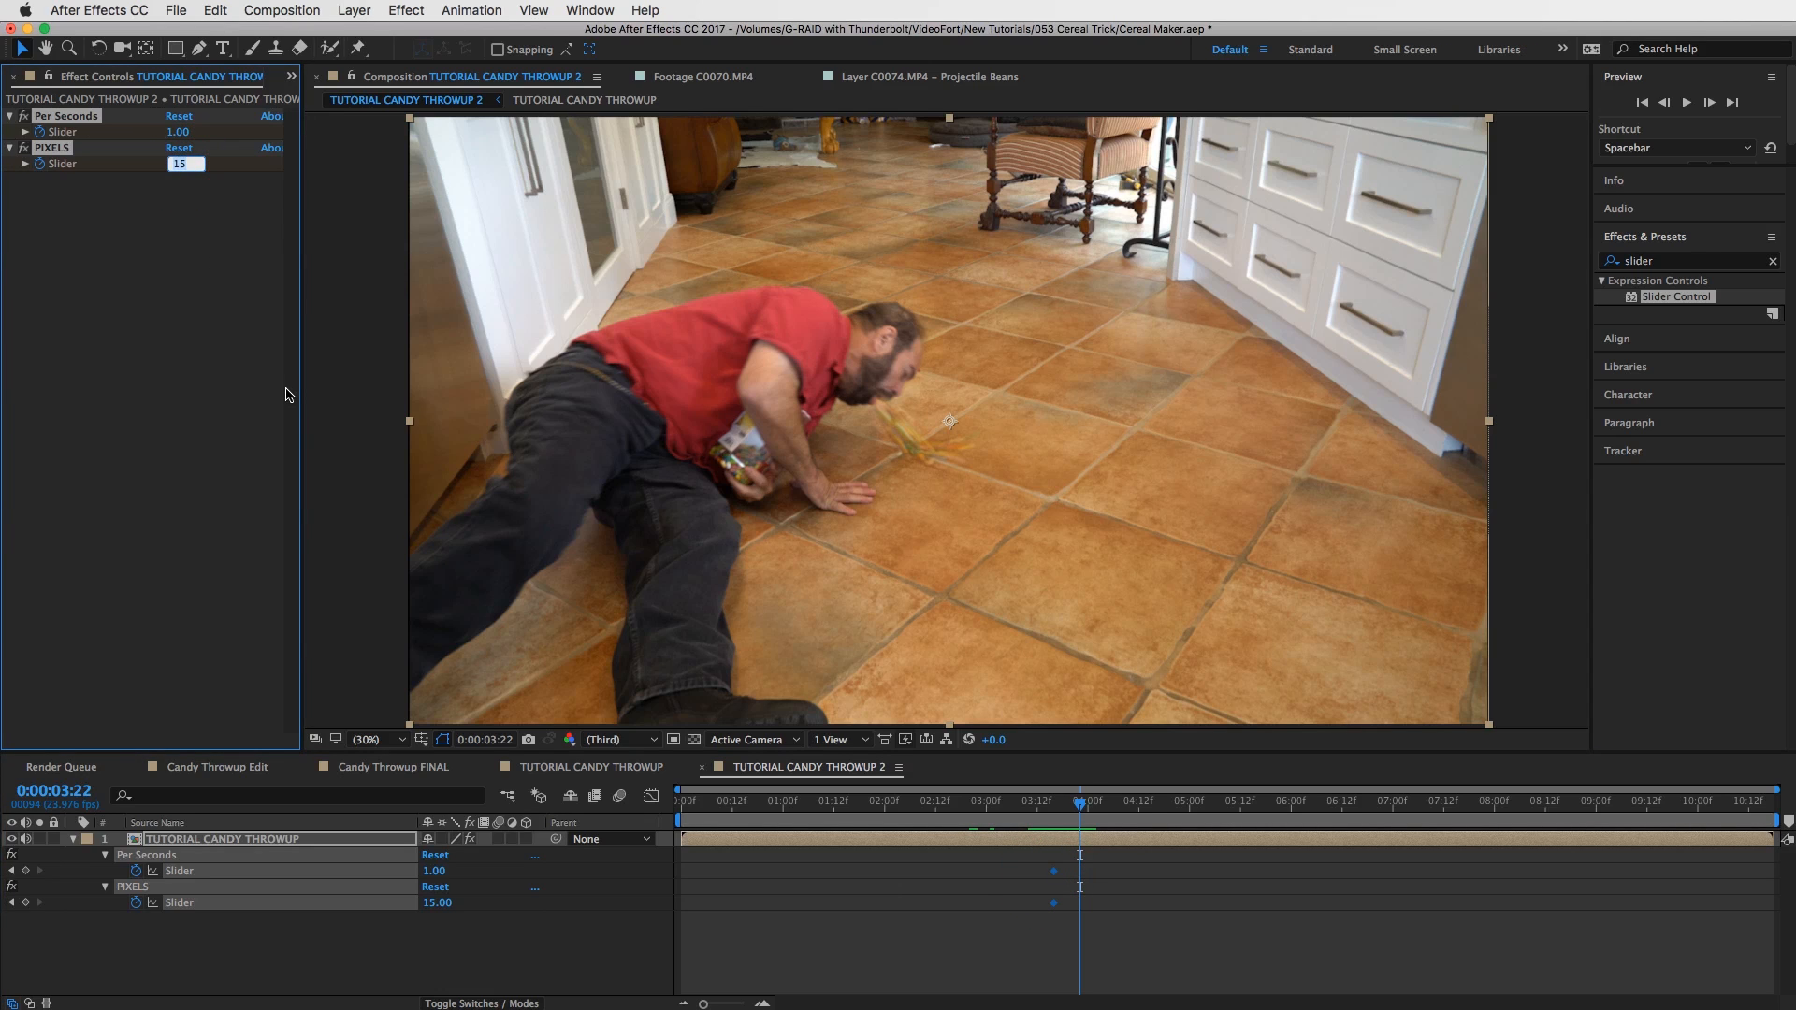
pyautogui.write('25')
pyautogui.press('Return')
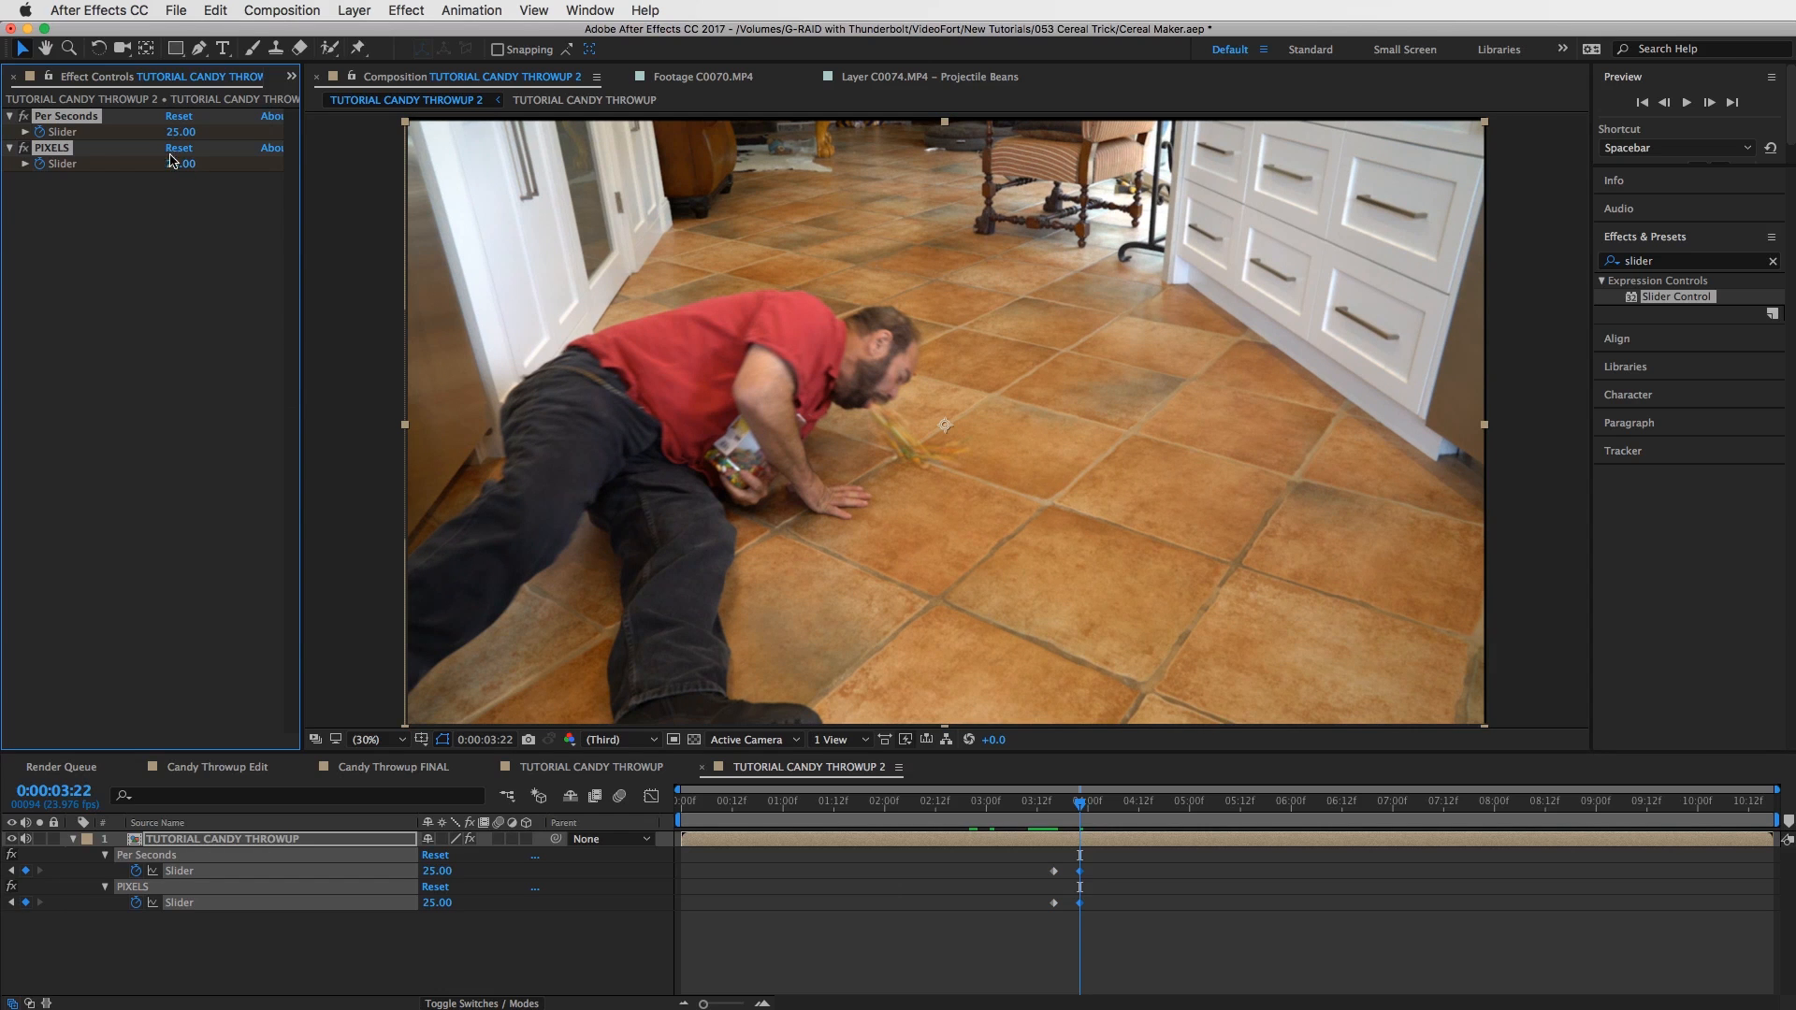
pyautogui.click(193, 242)
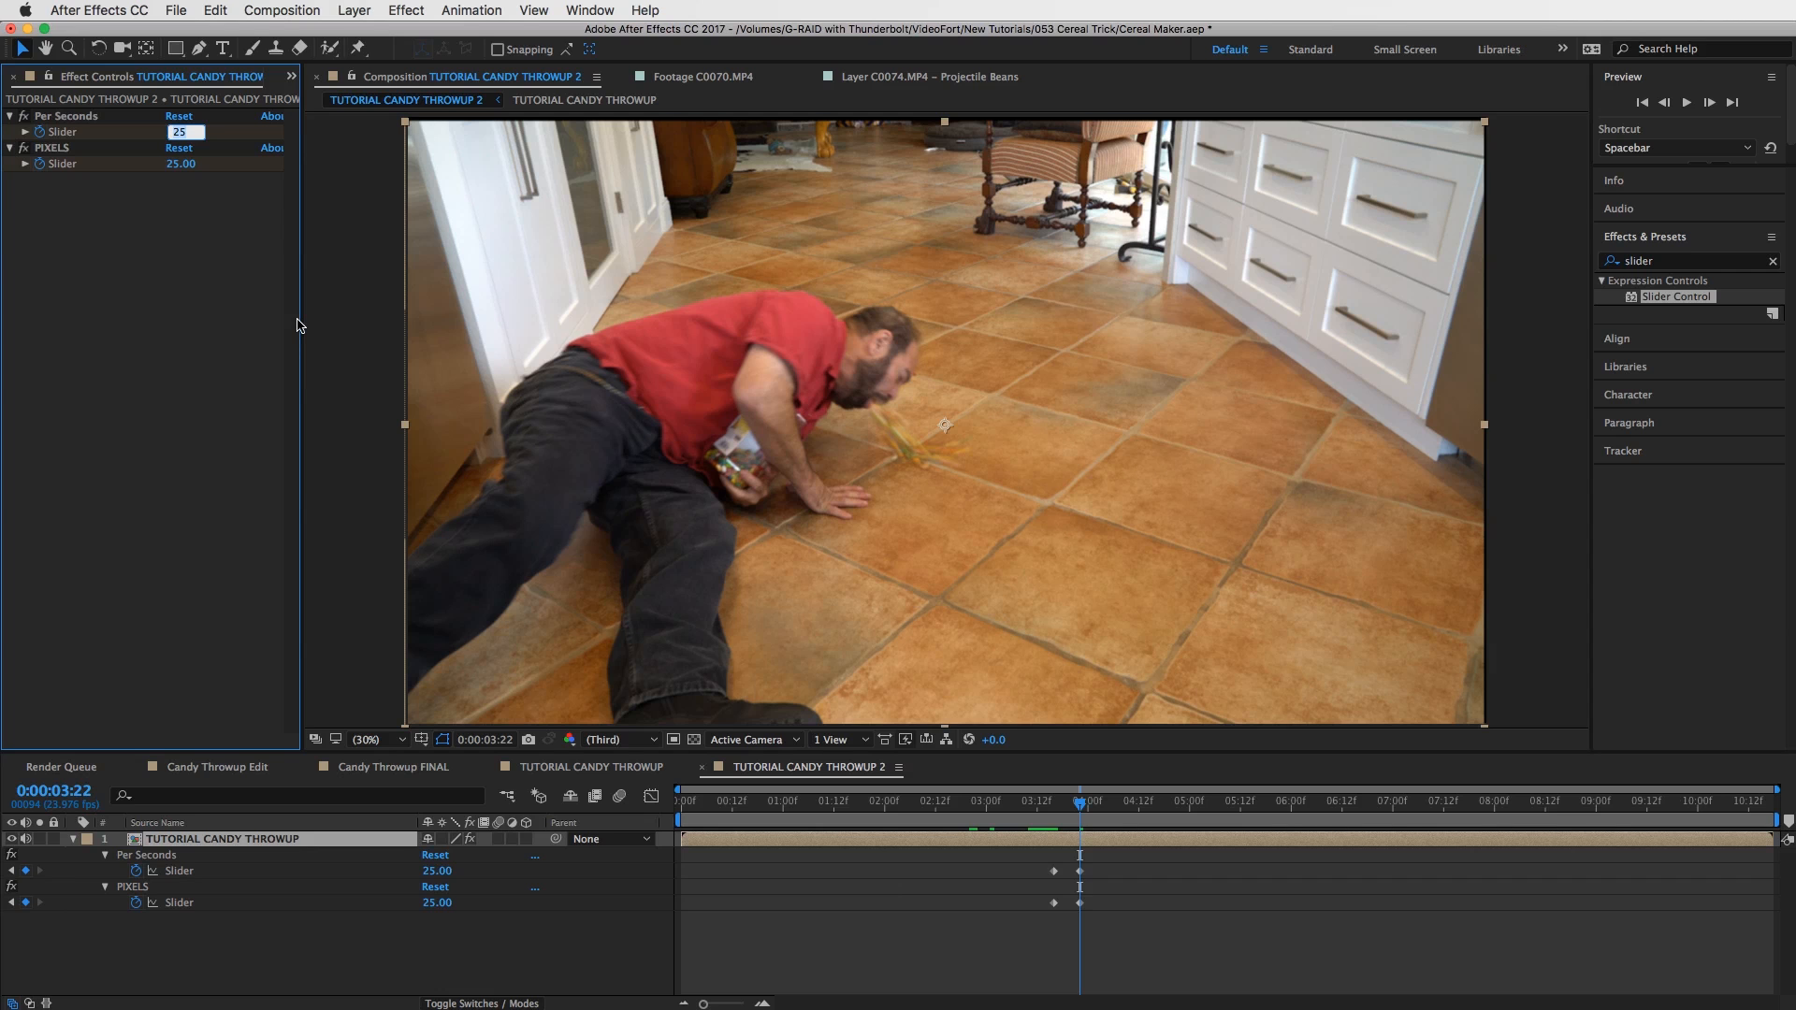
pyautogui.write('10')
pyautogui.press('Return')
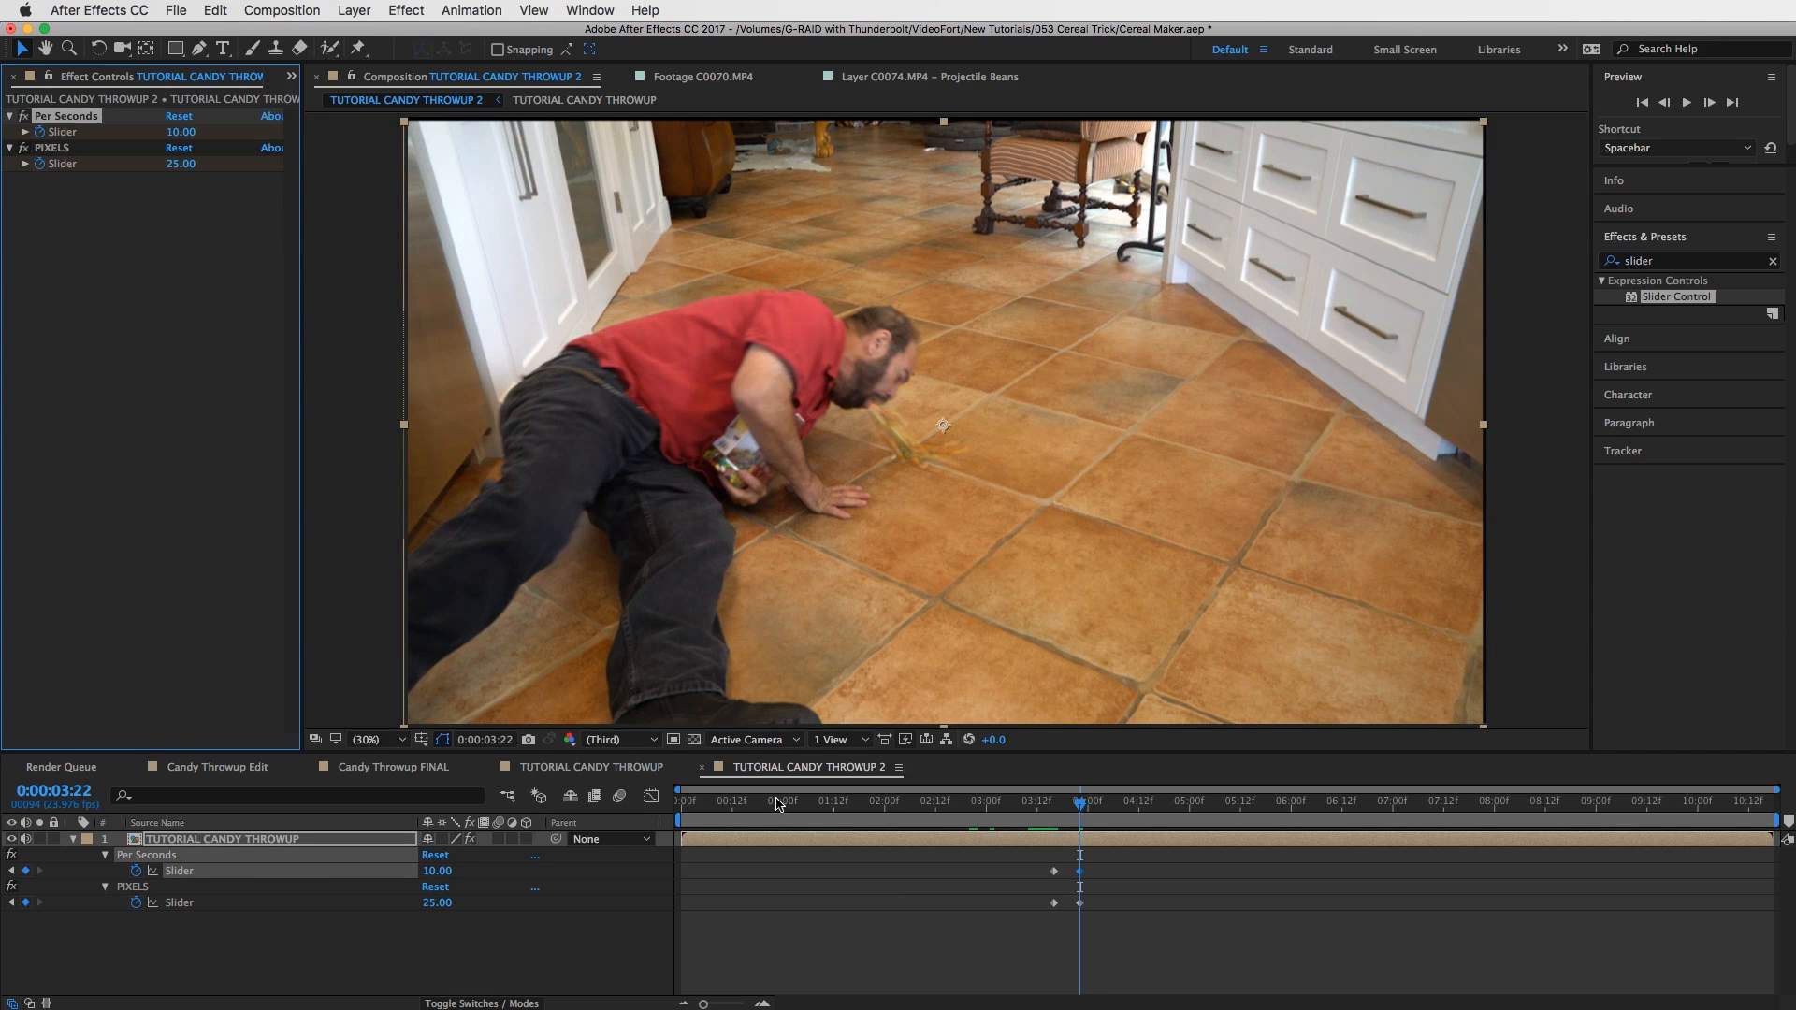
# Add slider keyframes at 0:00:04:12 with Per Seconds at 1 and PIXELS at 15, and deselect the layer.
pyautogui.moveTo(1074, 805)
pyautogui.mouseDown()
pyautogui.moveTo(1186, 808)
pyautogui.moveTo(1024, 810)
pyautogui.moveTo(1105, 825)
pyautogui.moveTo(1079, 829)
pyautogui.mouseUp()
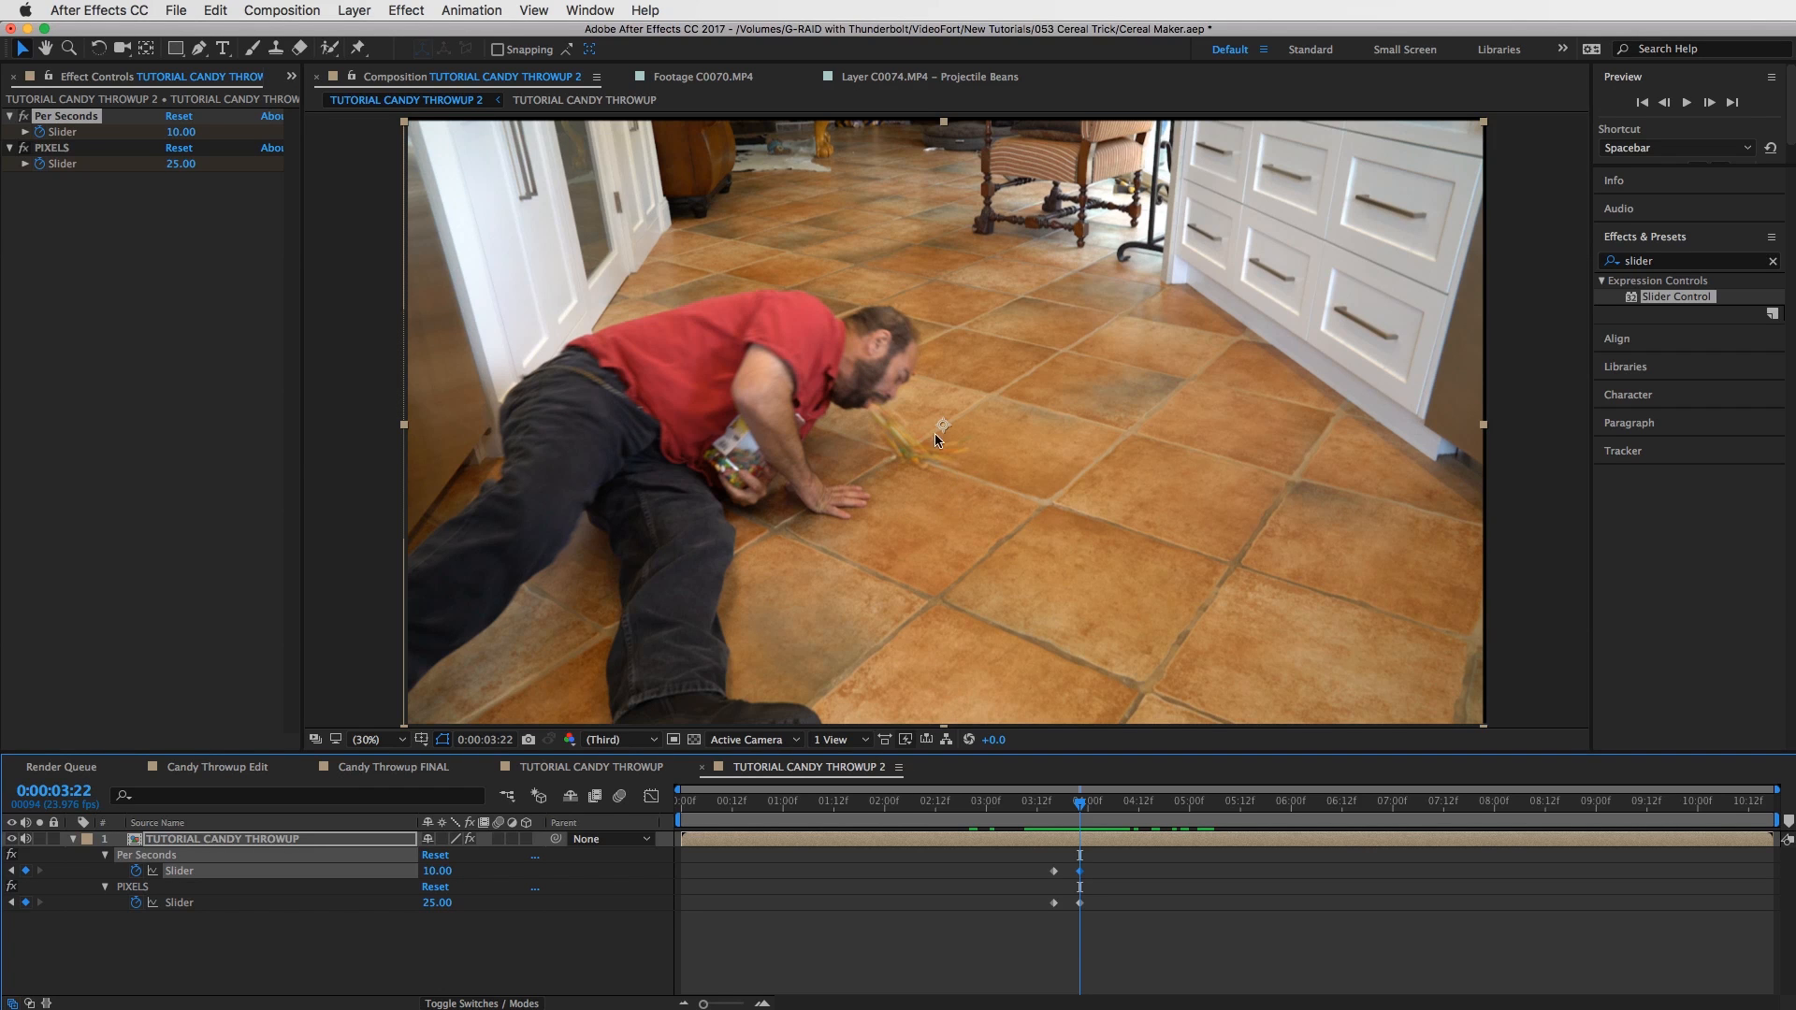
pyautogui.moveTo(1082, 808); pyautogui.dragTo(1139, 822)
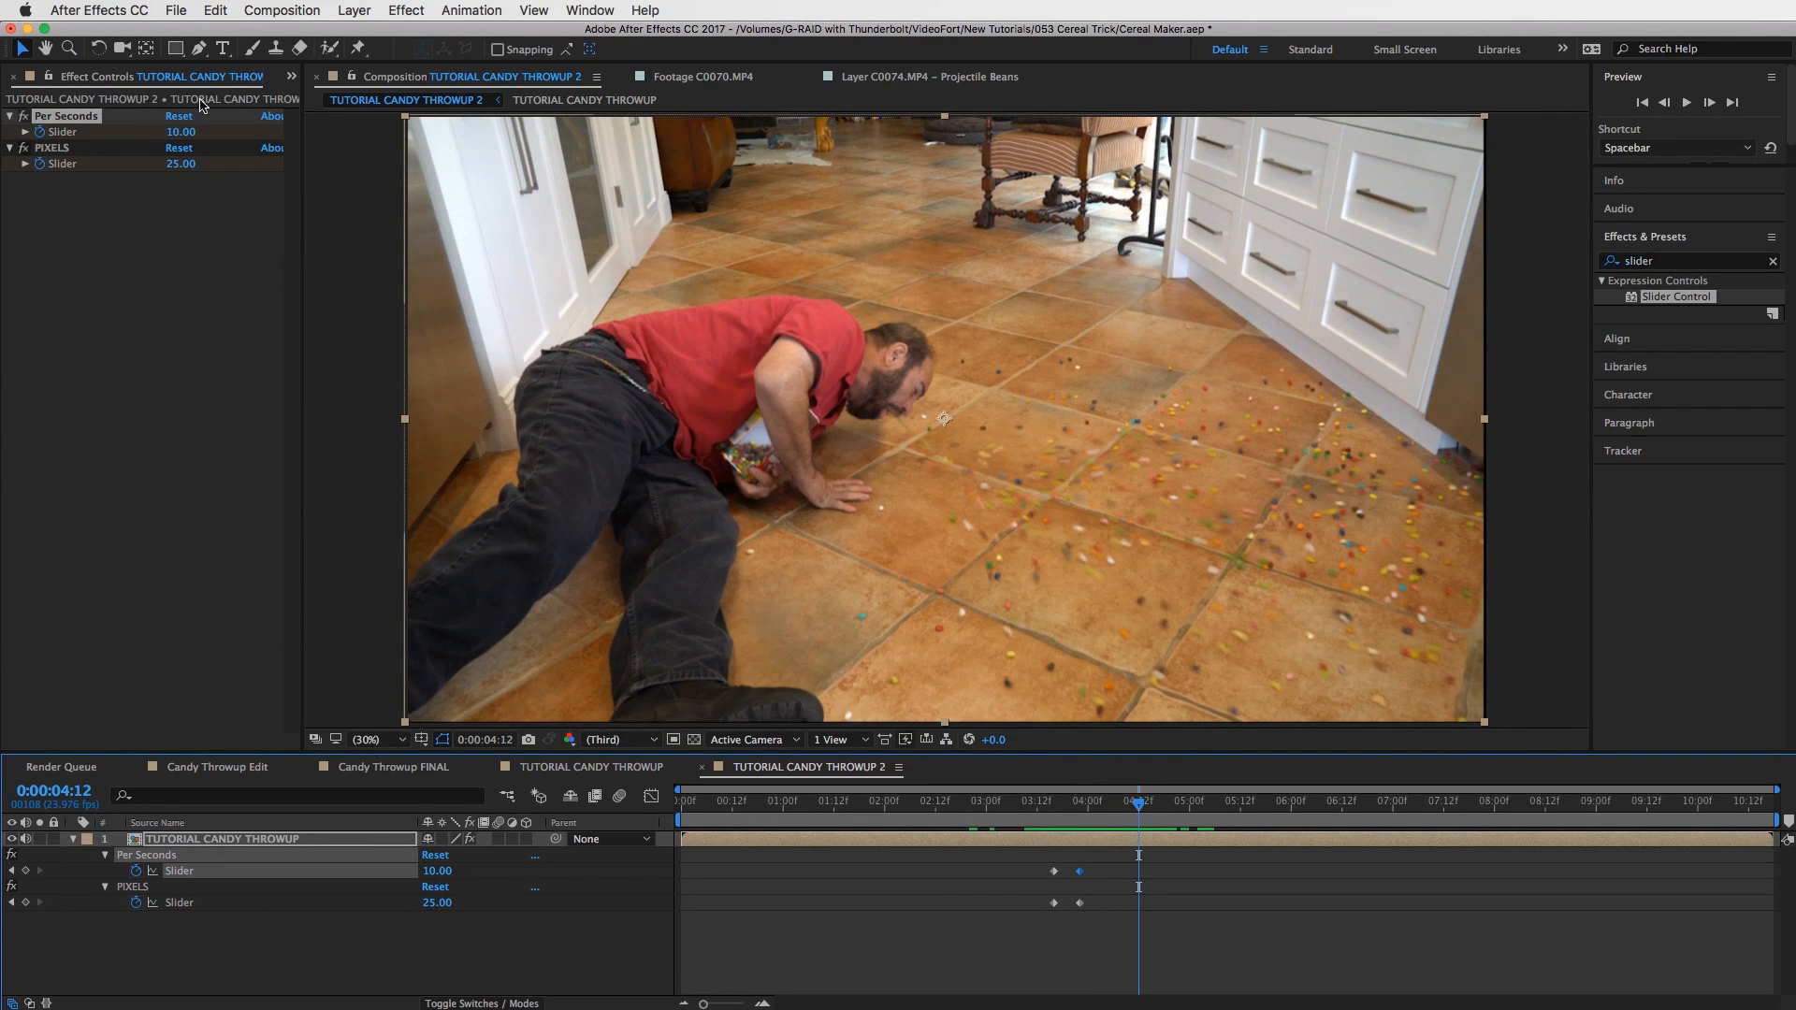
pyautogui.click(182, 132)
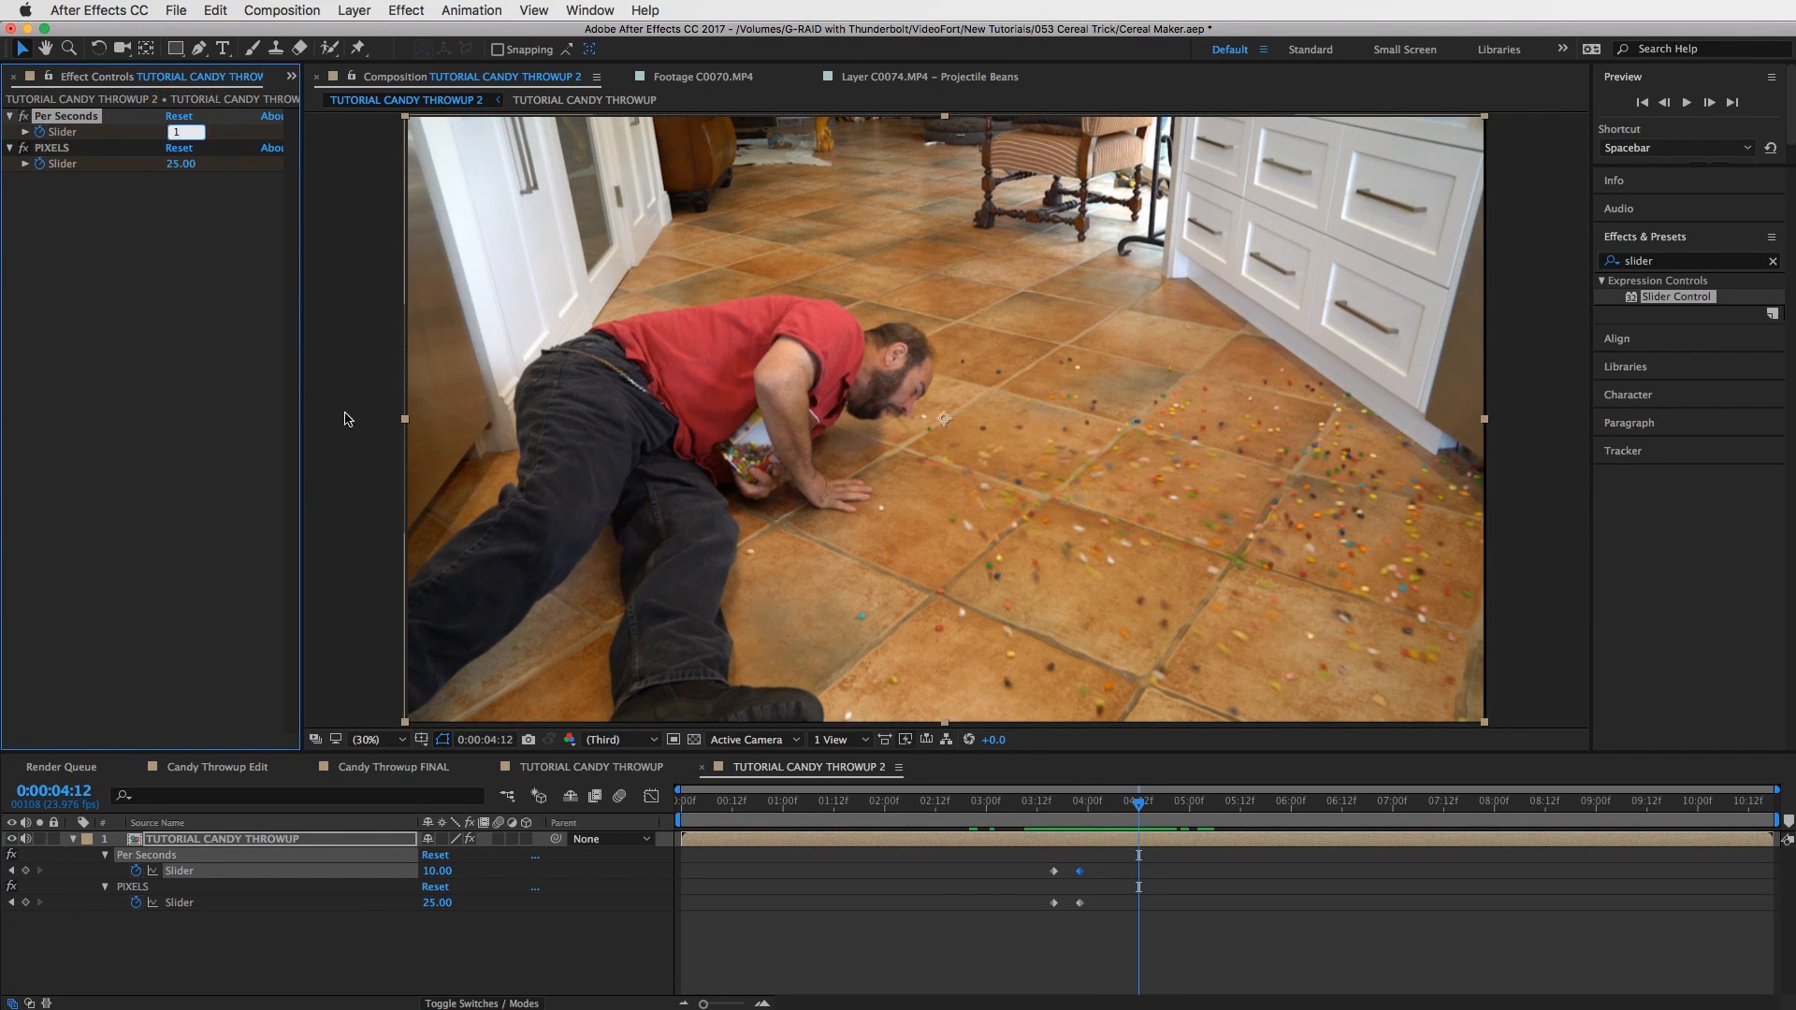
pyautogui.click(182, 163)
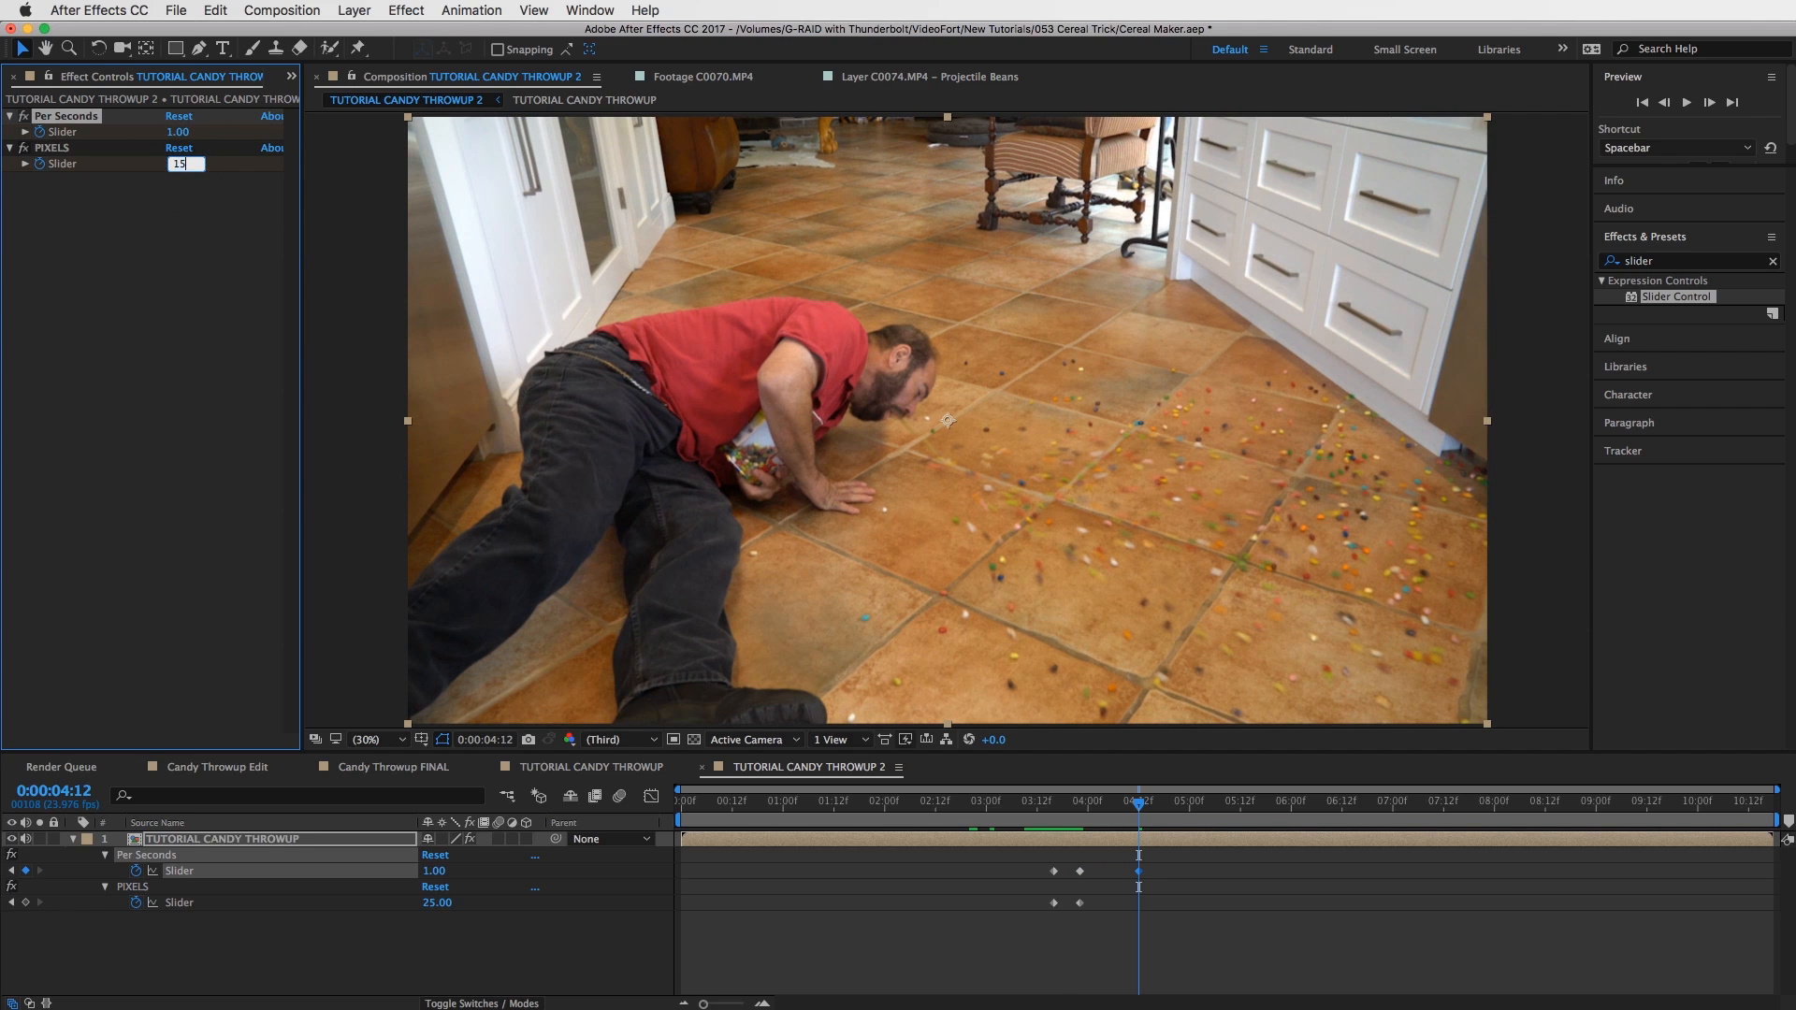
pyautogui.write('15')
pyautogui.press('Return')
pyautogui.click(1056, 975)
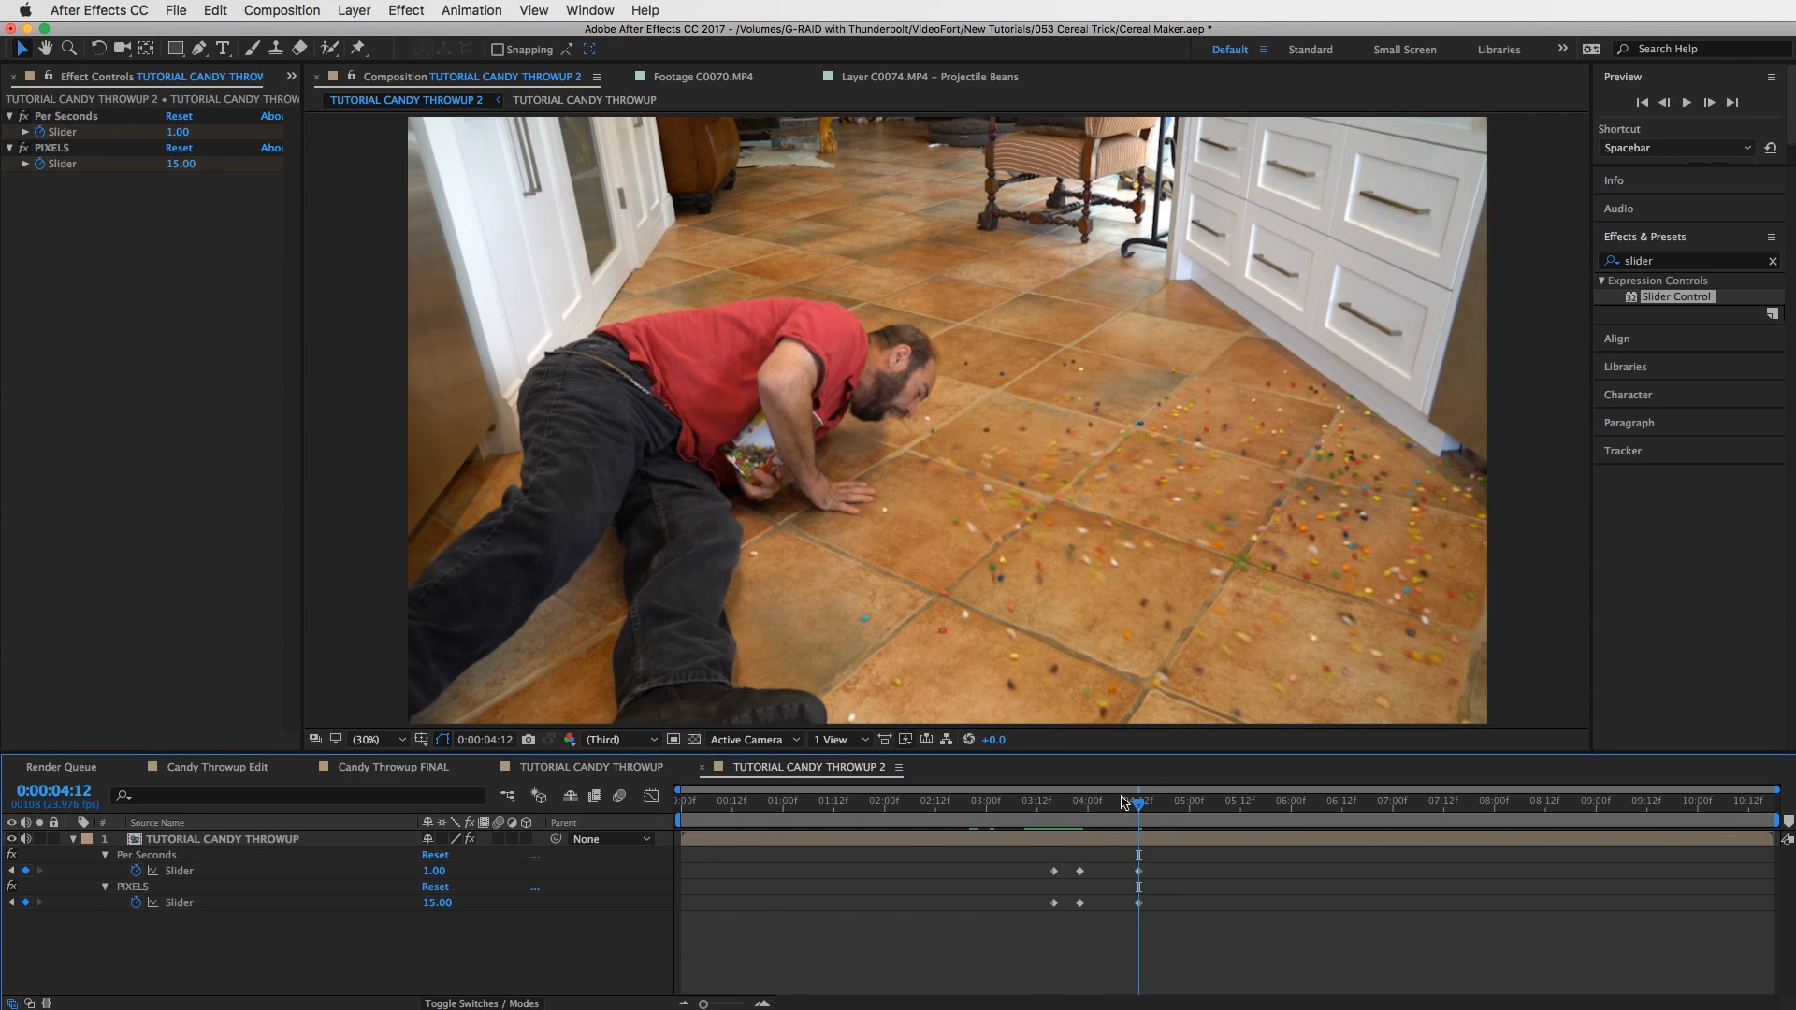
# Play back the camera shake over the bean burst around 0:00:04:10.
pyautogui.moveTo(1137, 803)
pyautogui.mouseDown()
pyautogui.moveTo(1034, 824)
pyautogui.moveTo(1135, 832)
pyautogui.moveTo(1029, 829)
pyautogui.moveTo(1131, 829)
pyautogui.mouseUp()
pyautogui.press('space')
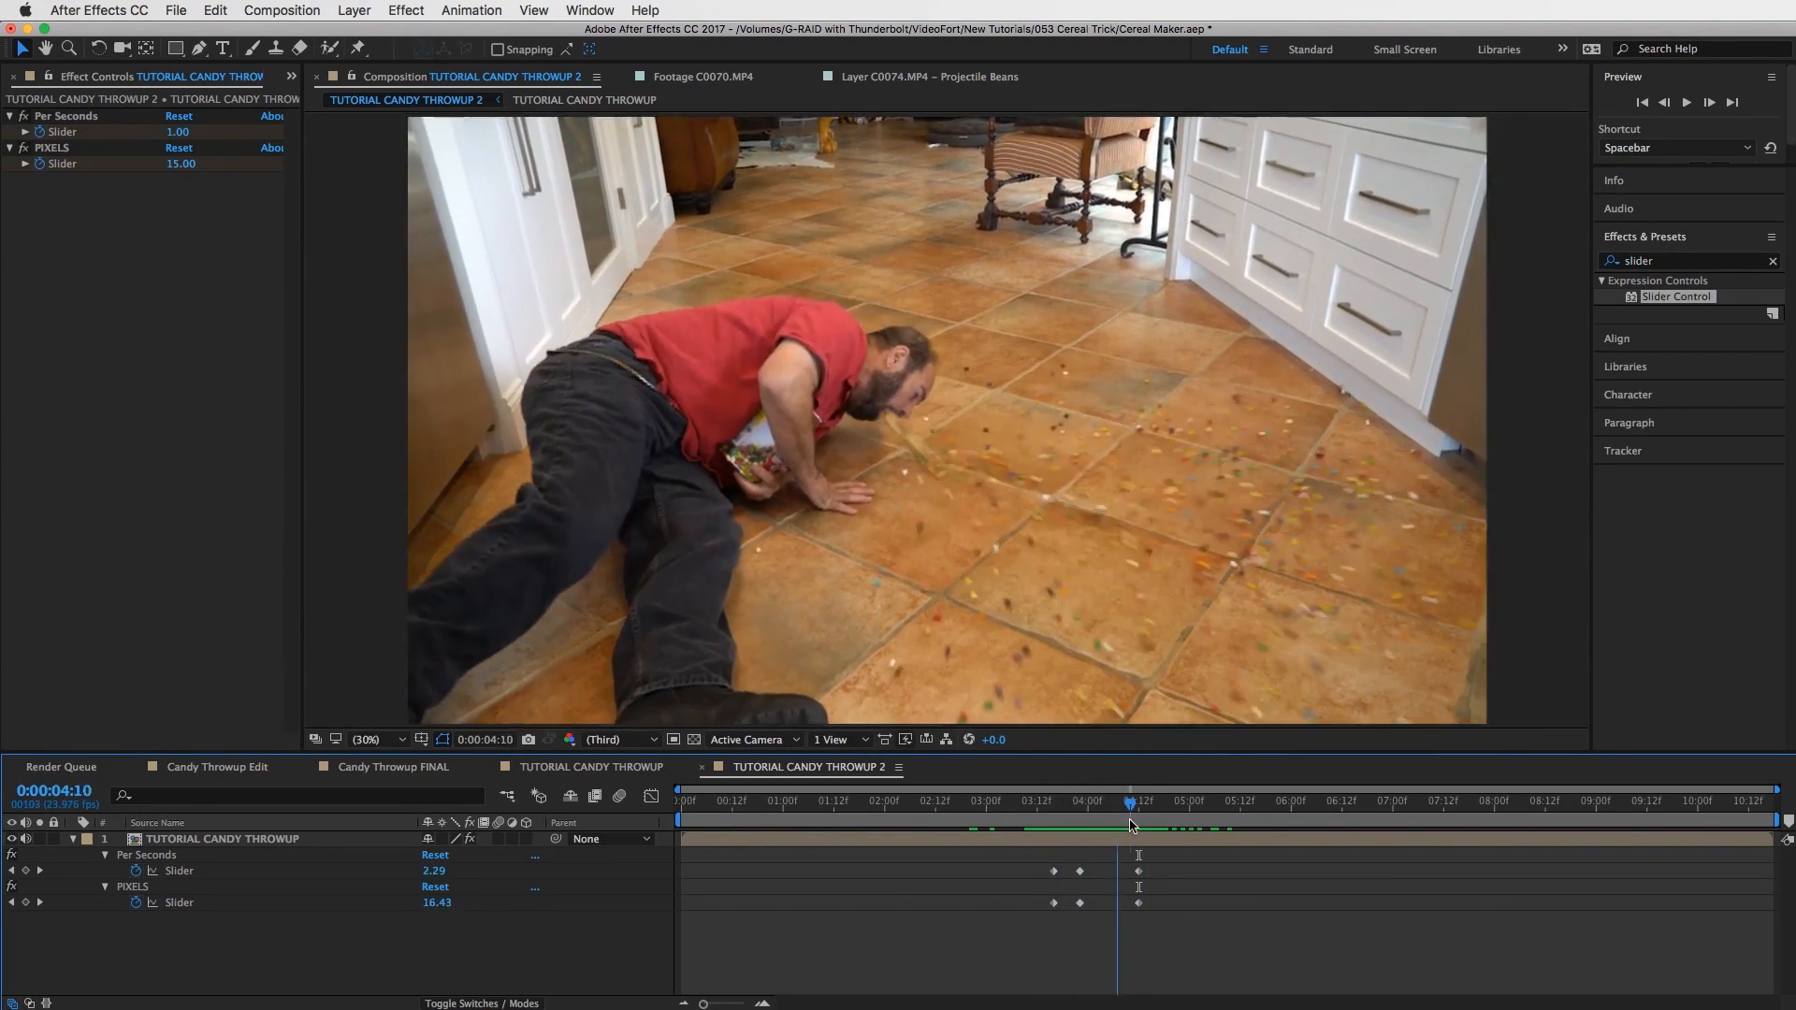
pyautogui.click(1232, 951)
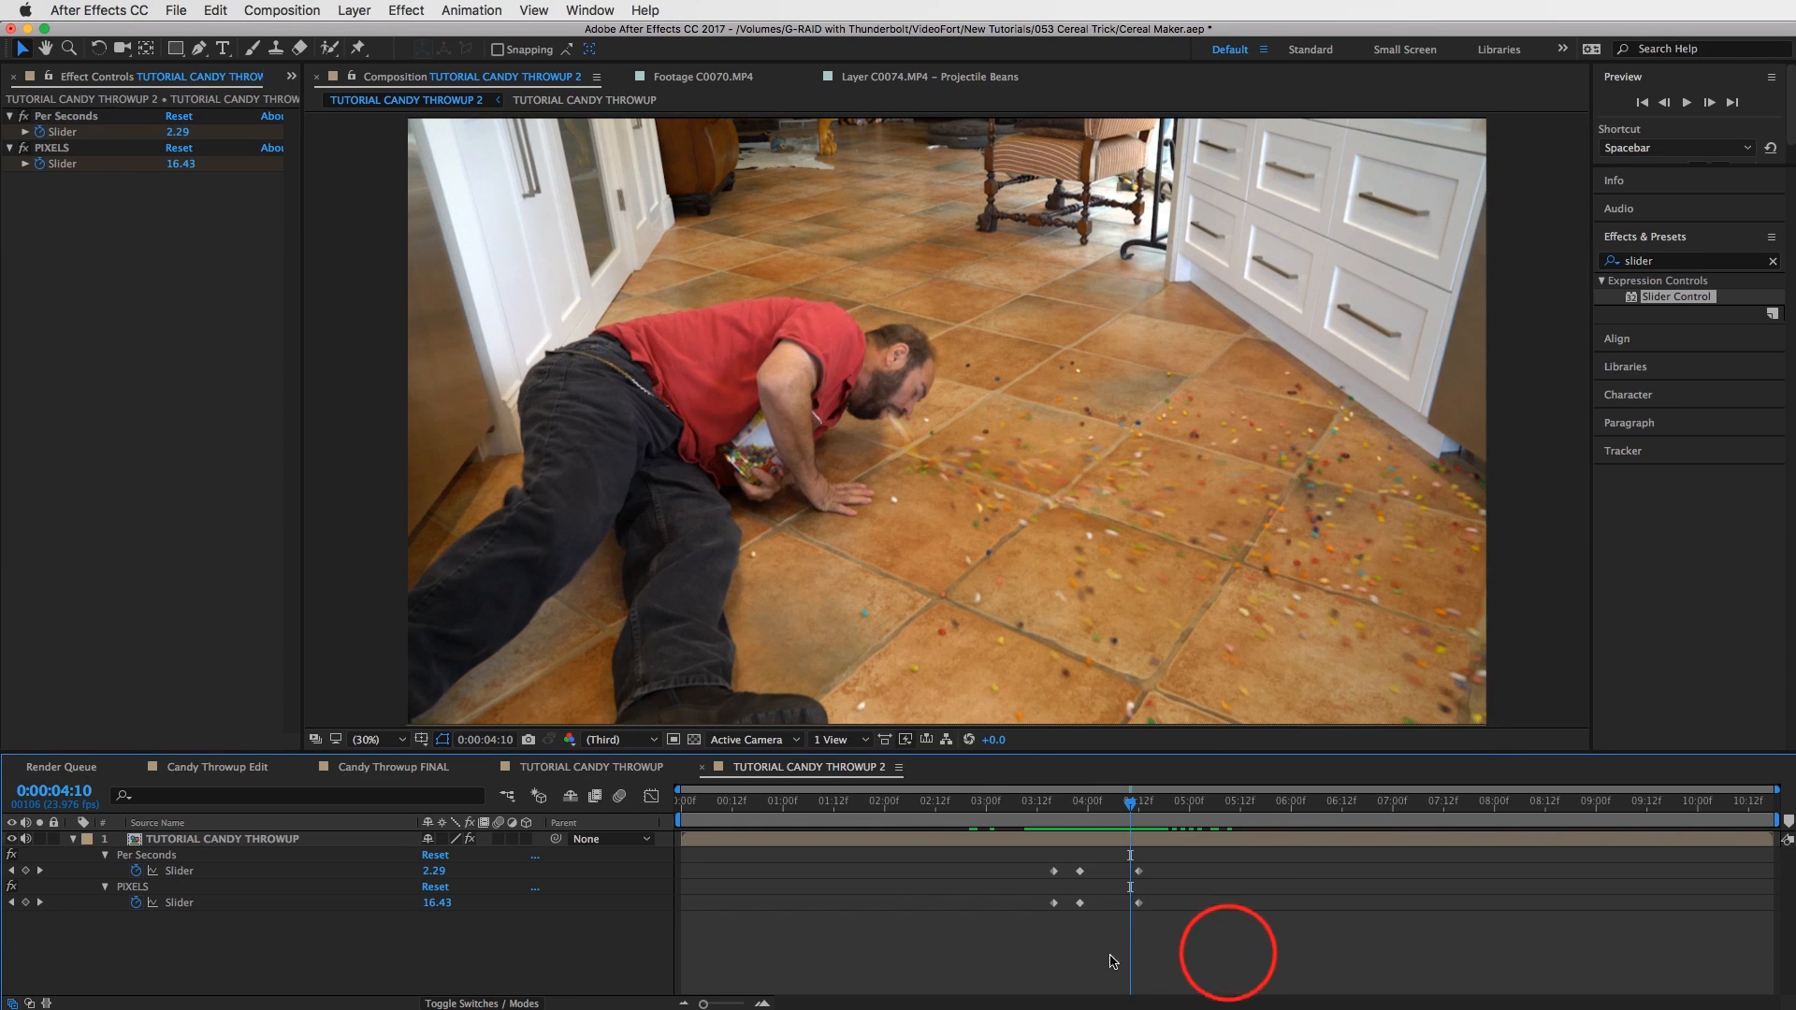
# Add a new null object to the TUTORIAL CANDY THROWUP 2 composition.
pyautogui.click(407, 11)
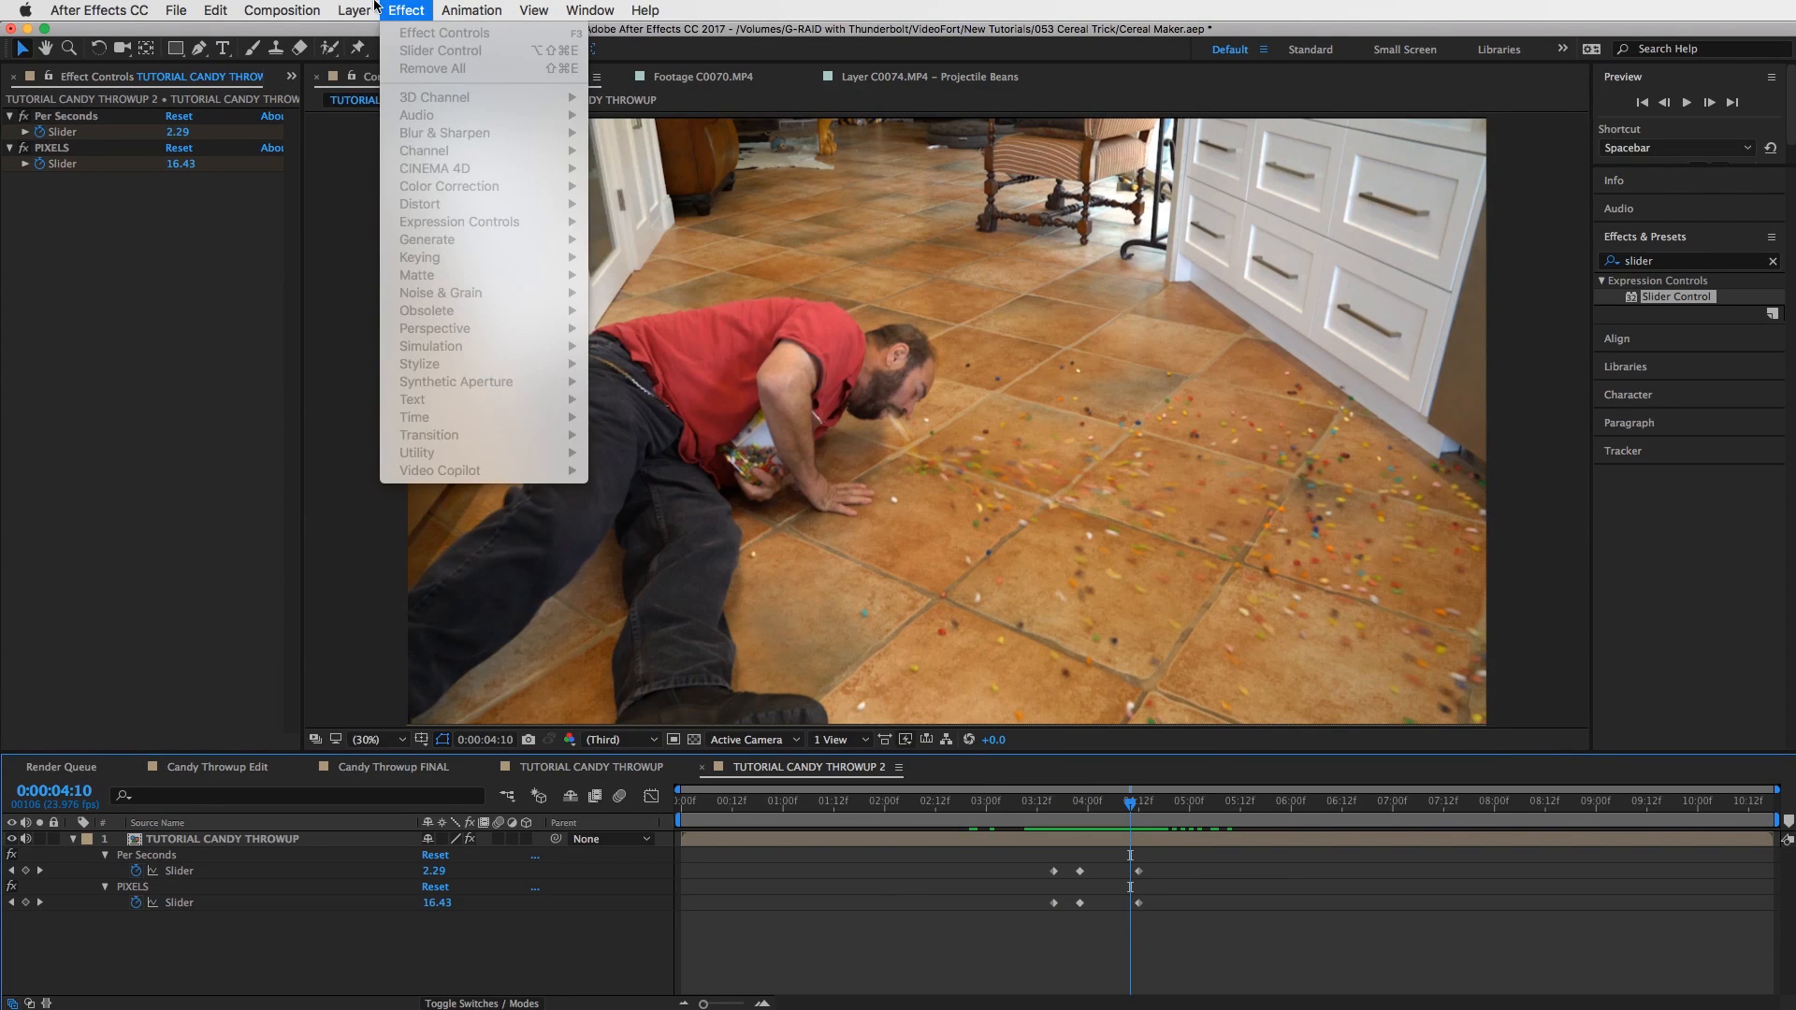
pyautogui.click(355, 9)
pyautogui.click(363, 8)
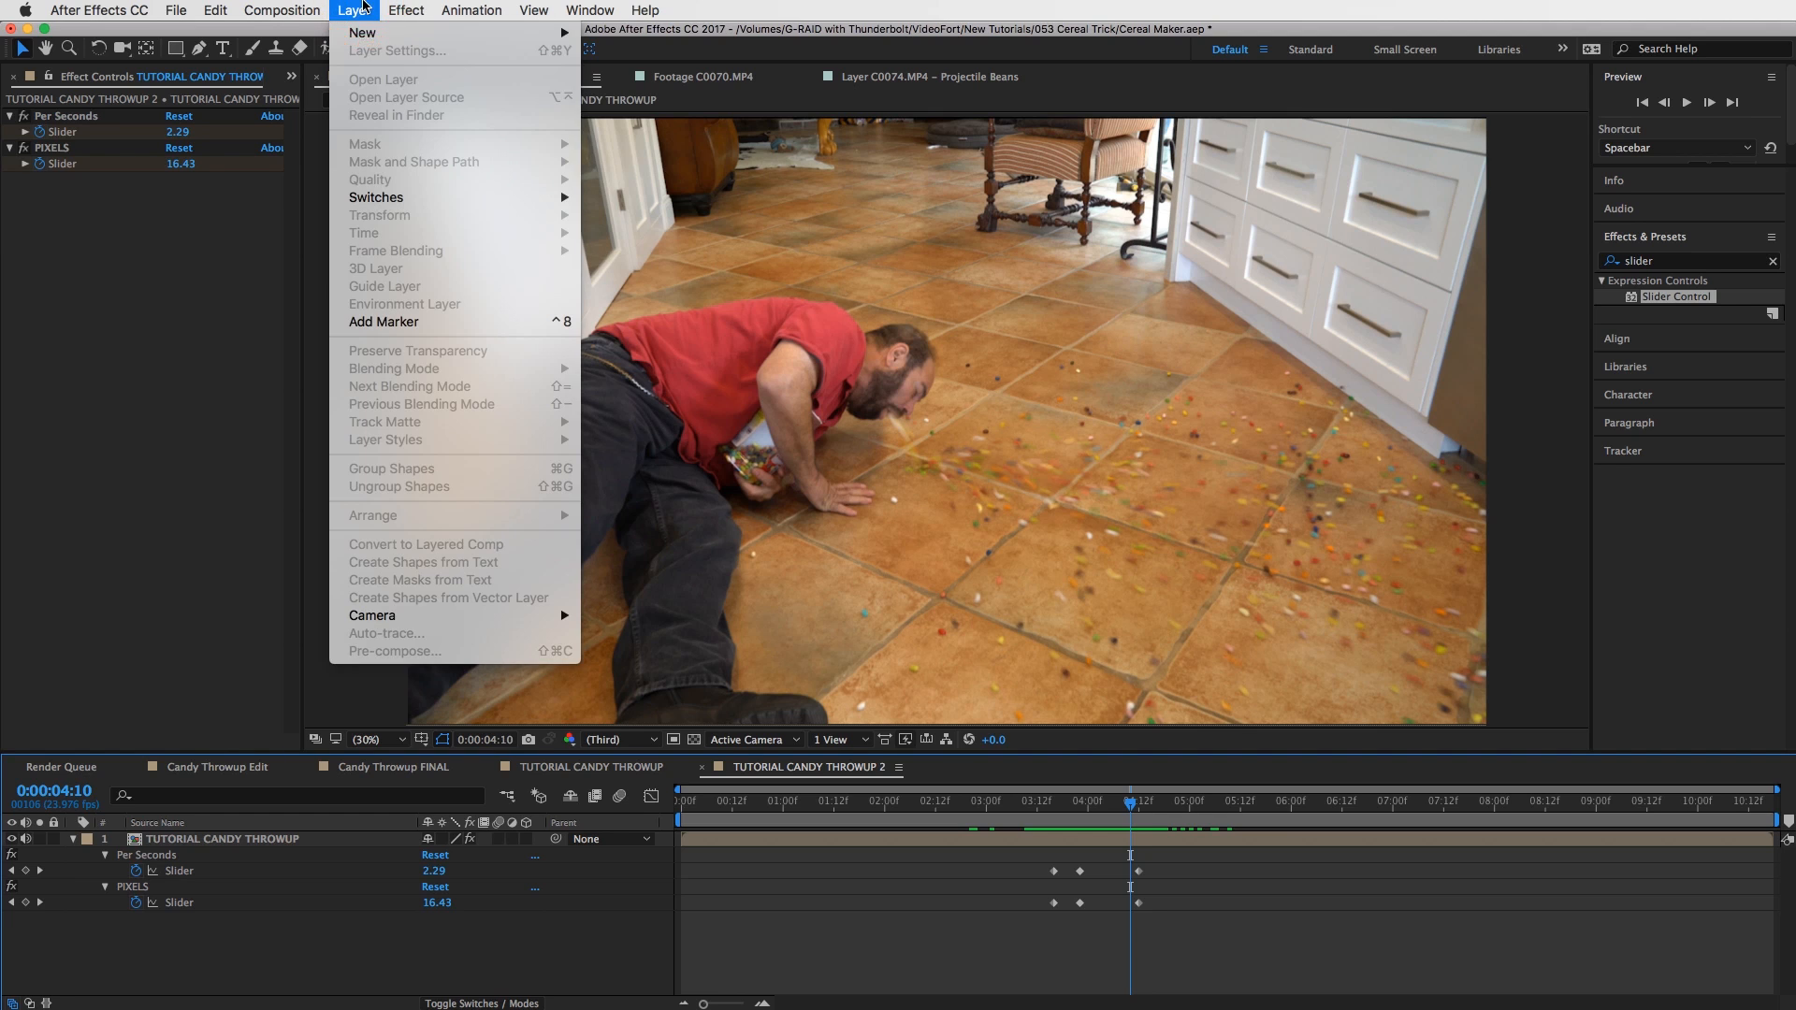
pyautogui.moveTo(378, 35)
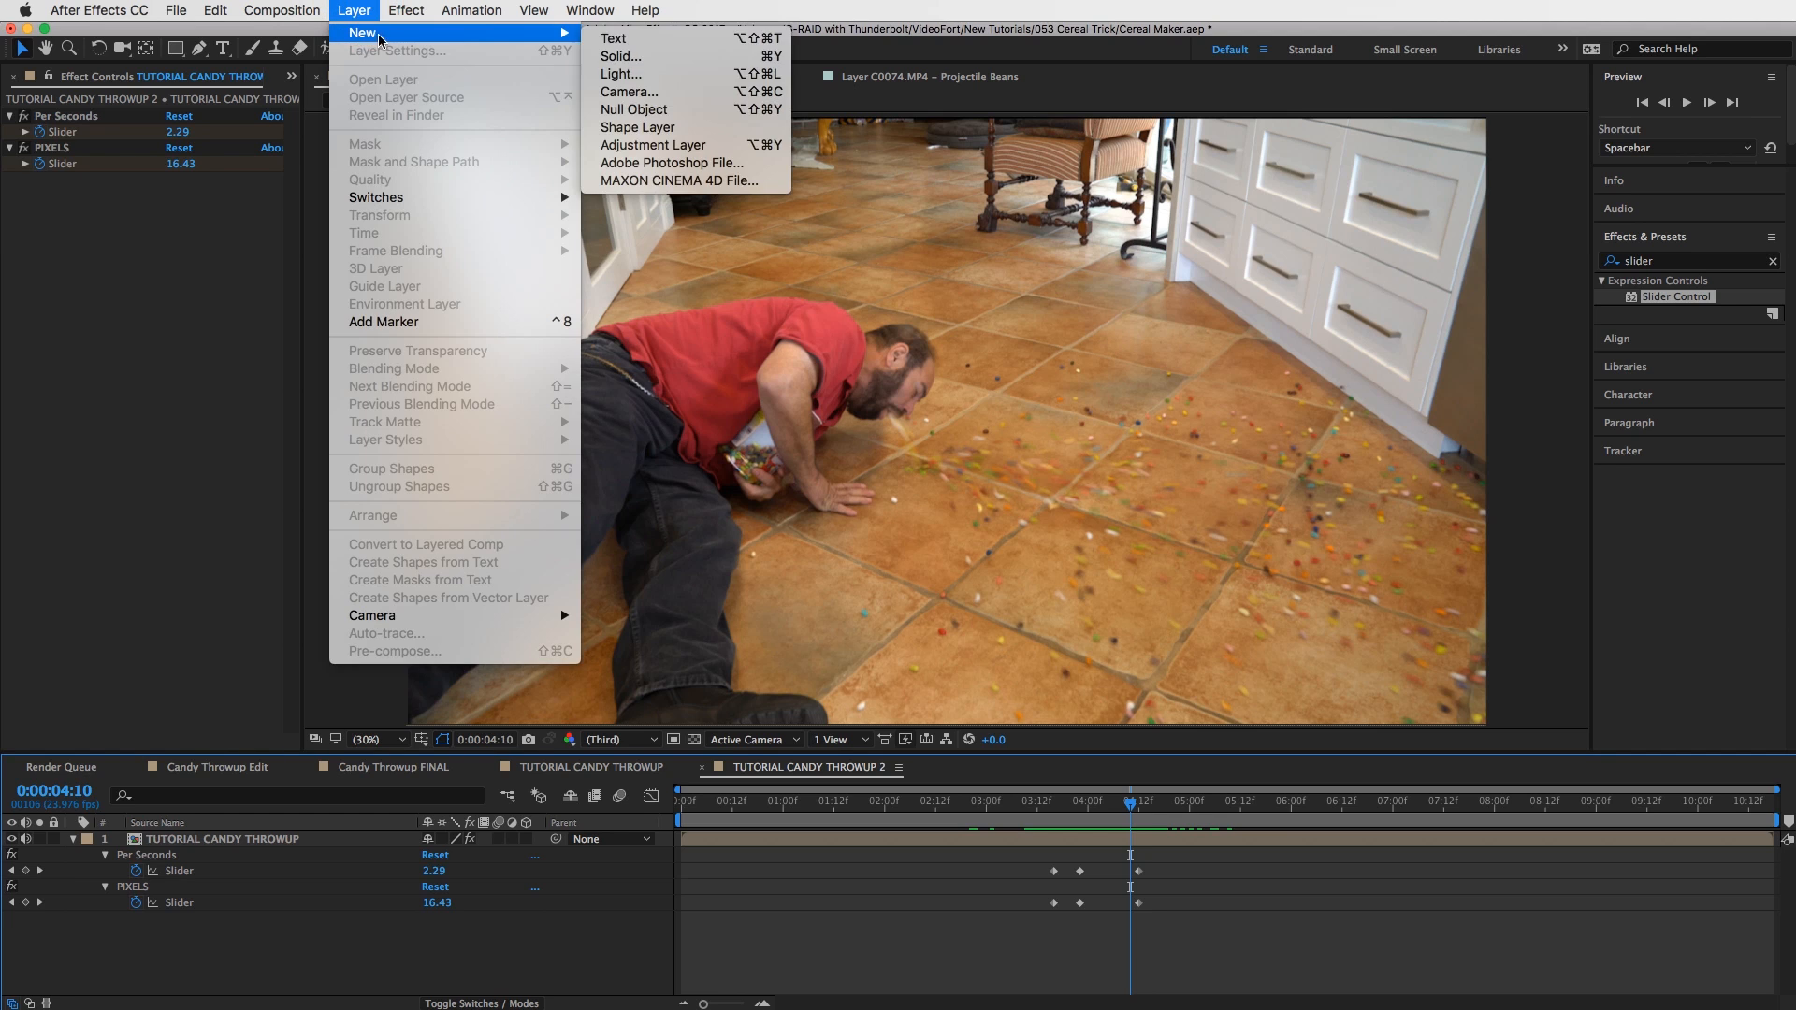
pyautogui.click(678, 110)
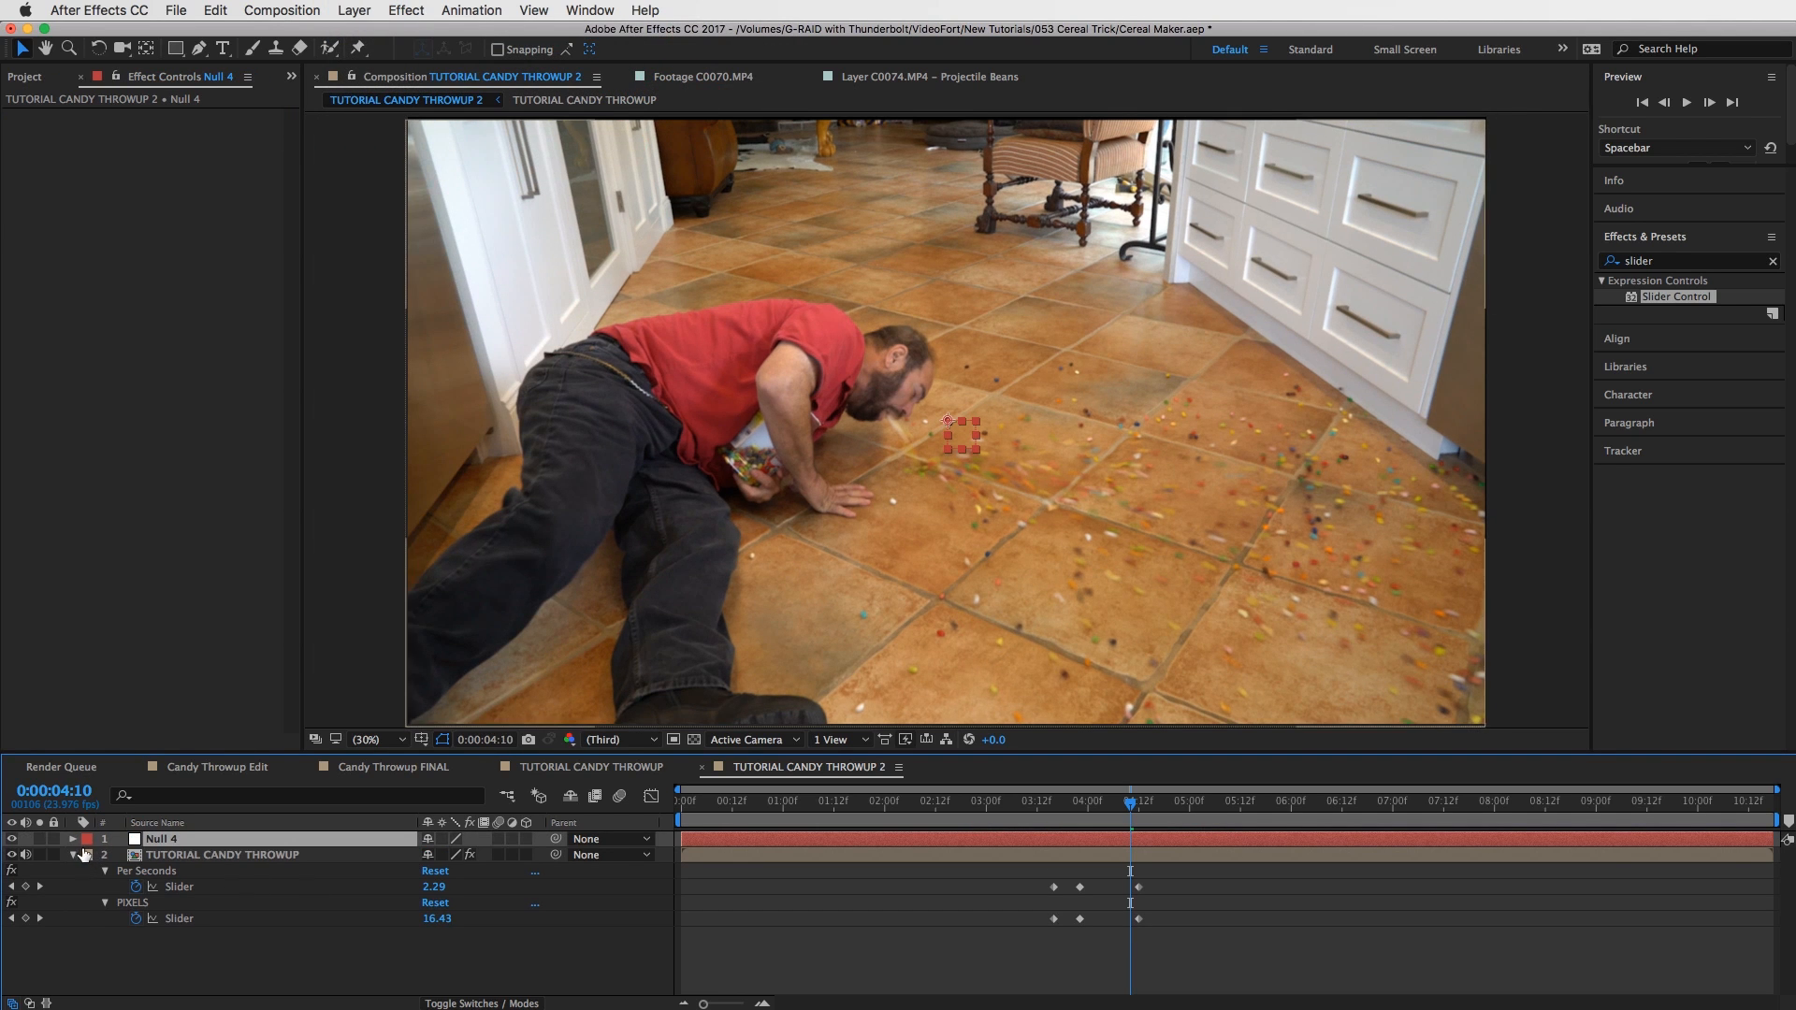
# Collapse the TUTORIAL CANDY THROWUP layer's properties and parent the layer to the null.
pyautogui.click(73, 855)
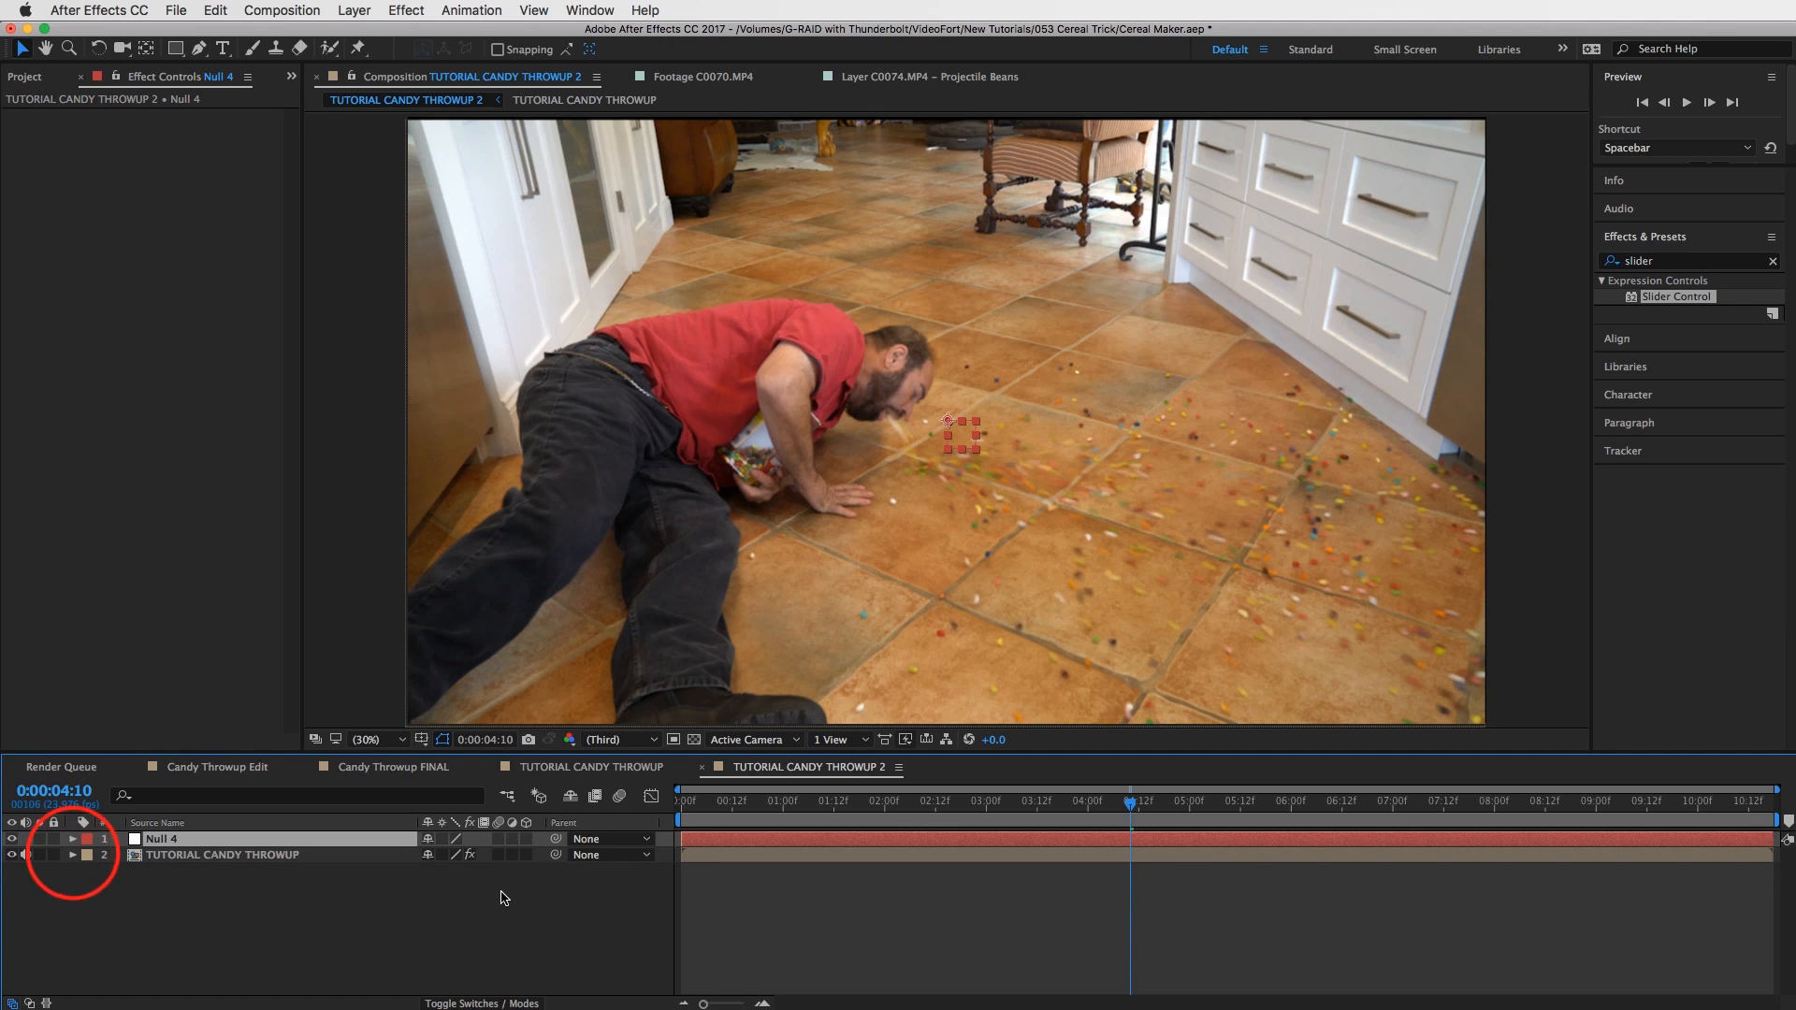
pyautogui.click(556, 857)
pyautogui.moveTo(581, 896); pyautogui.dragTo(170, 841)
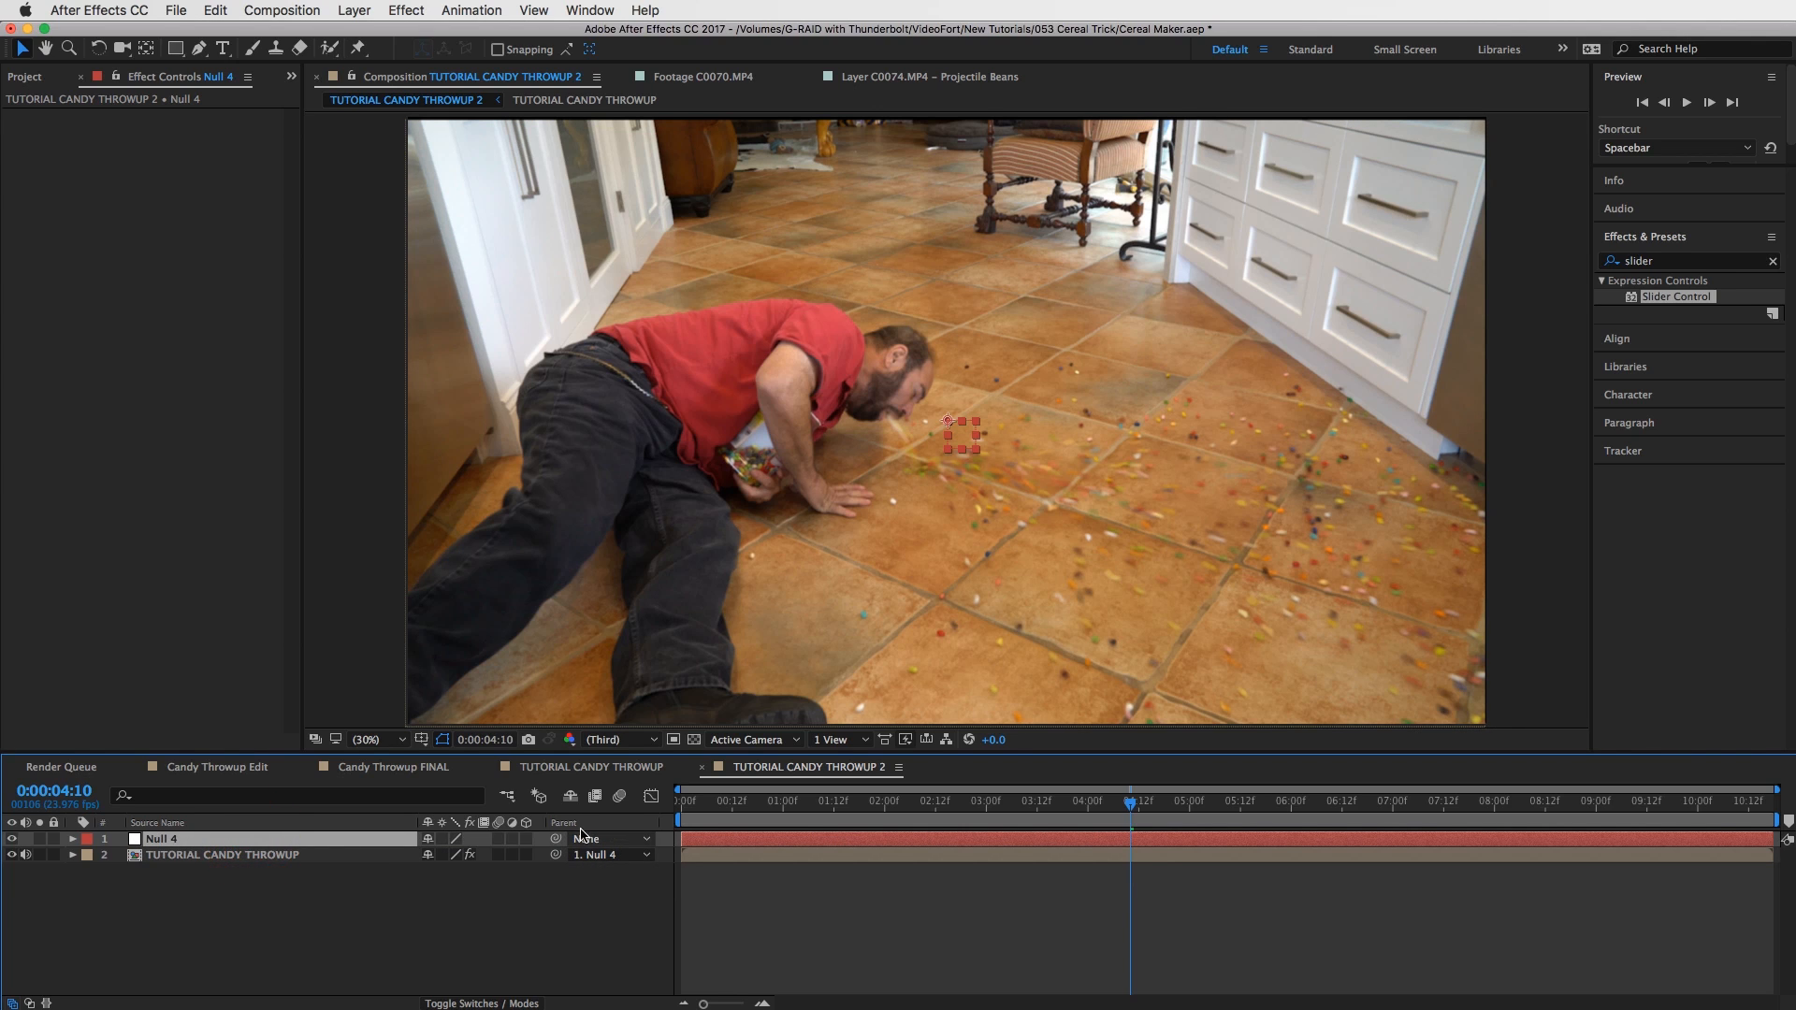
# Reveal the null's Position and Scale and start keyframing both at 0:00:02:22.
pyautogui.press('s')
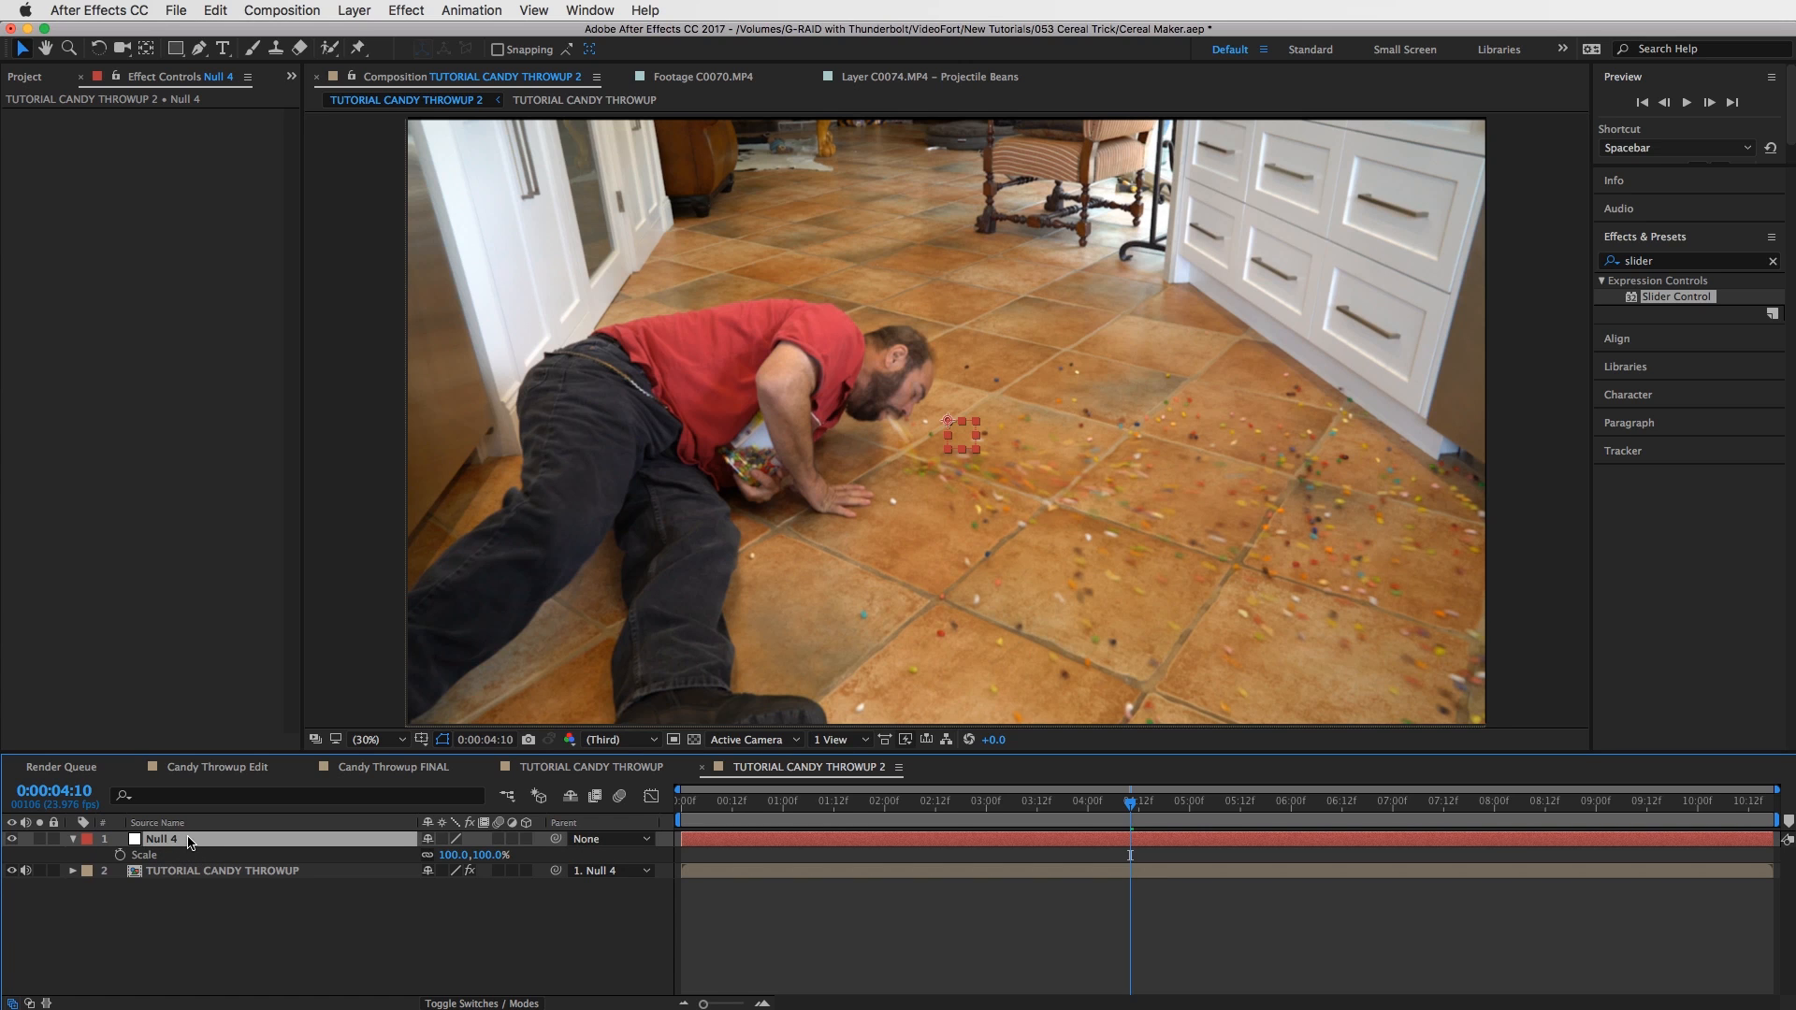
pyautogui.hotkey('shift', 'p')
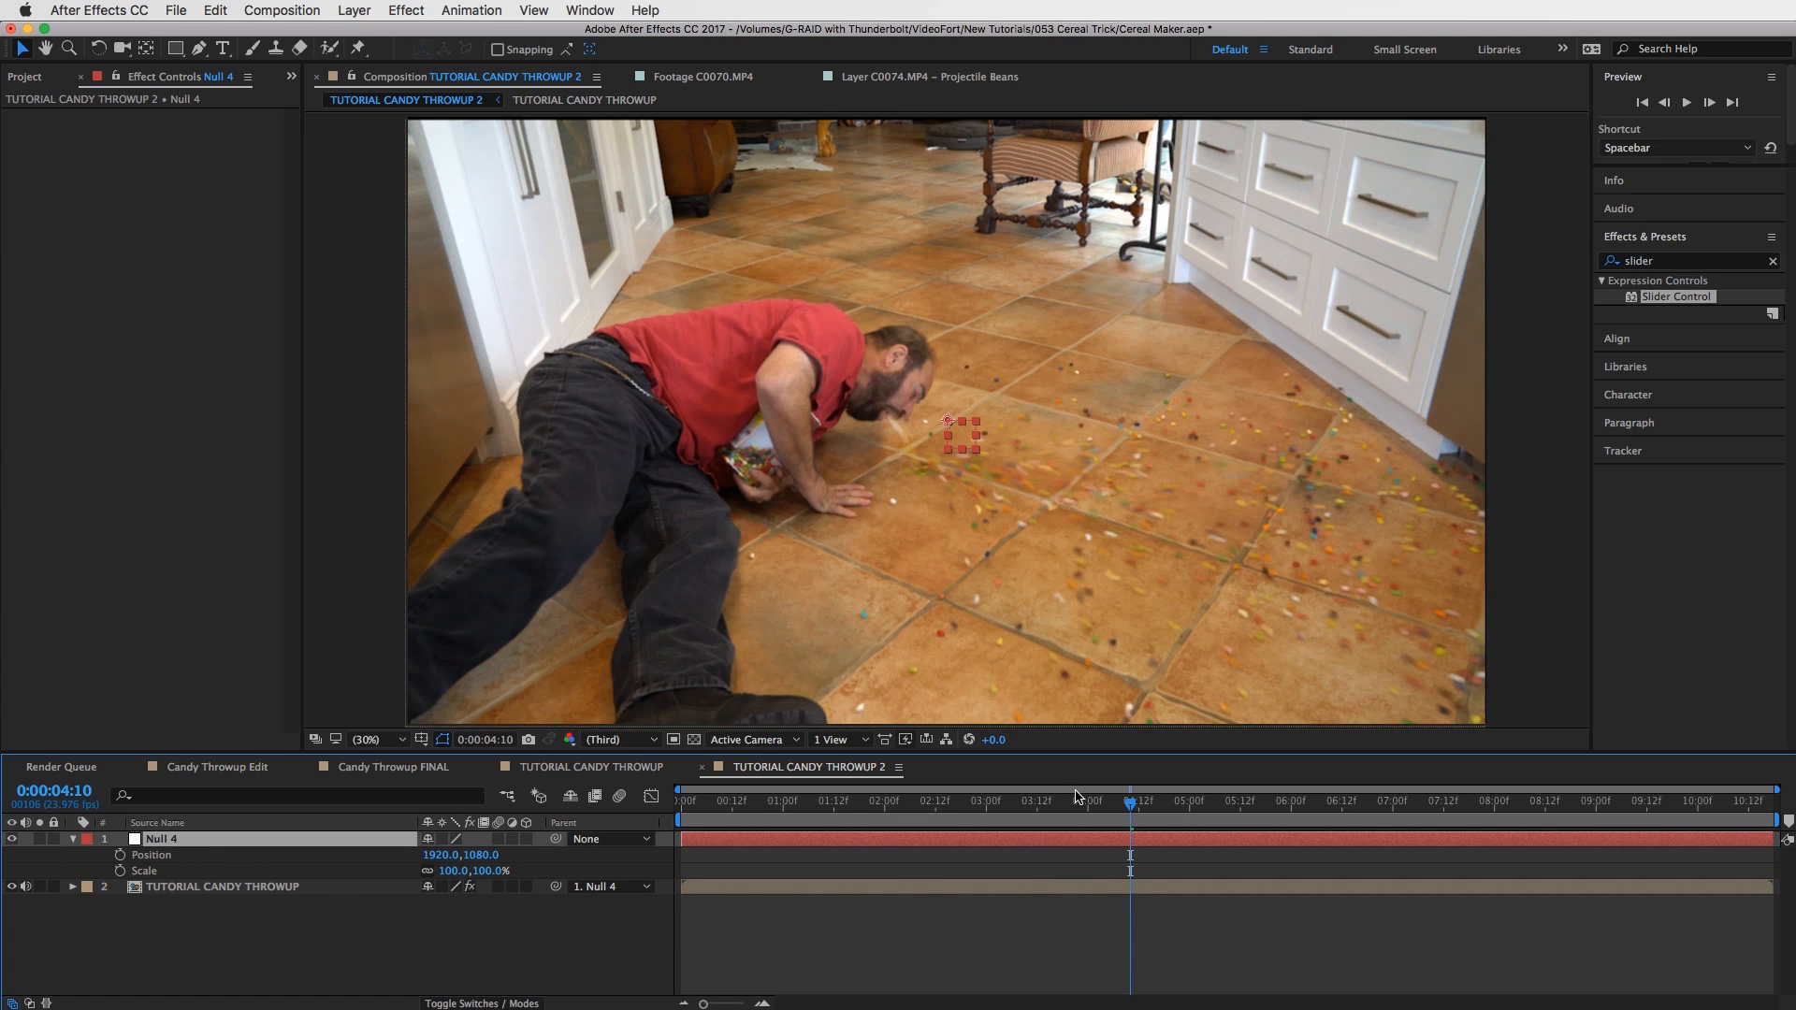
pyautogui.moveTo(1106, 802); pyautogui.dragTo(979, 806)
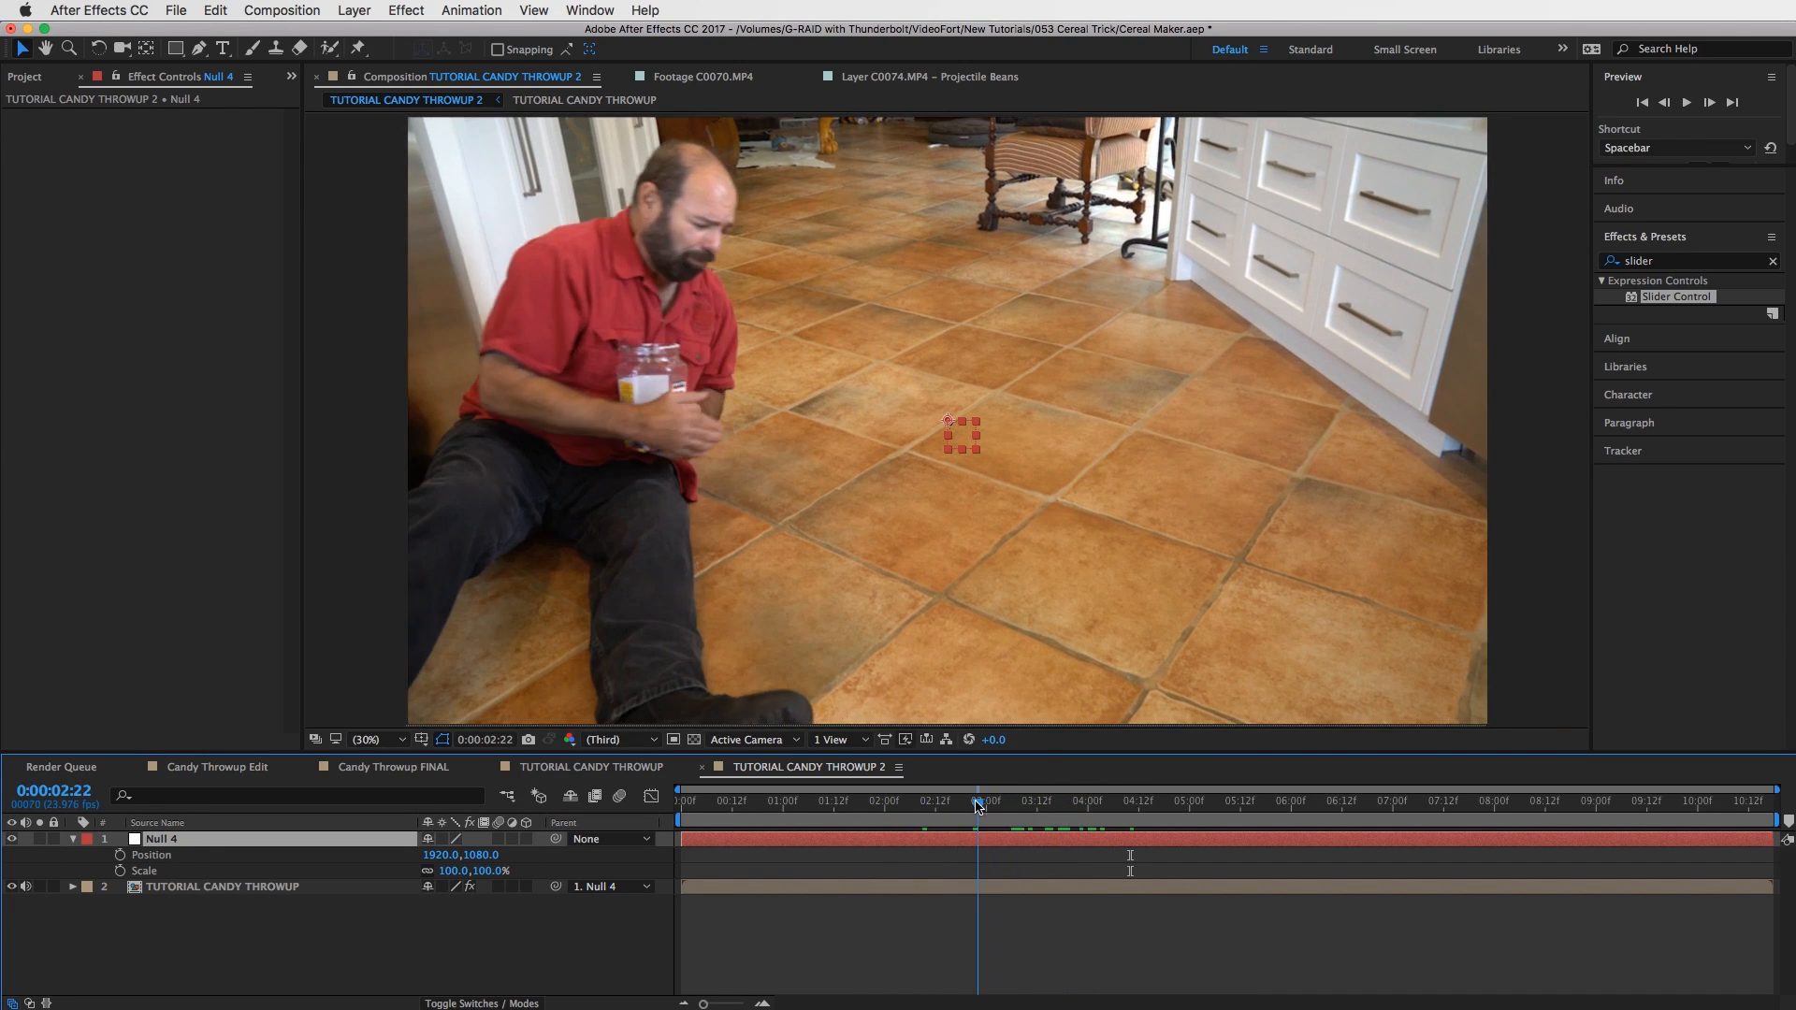
pyautogui.click(120, 855)
pyautogui.click(120, 871)
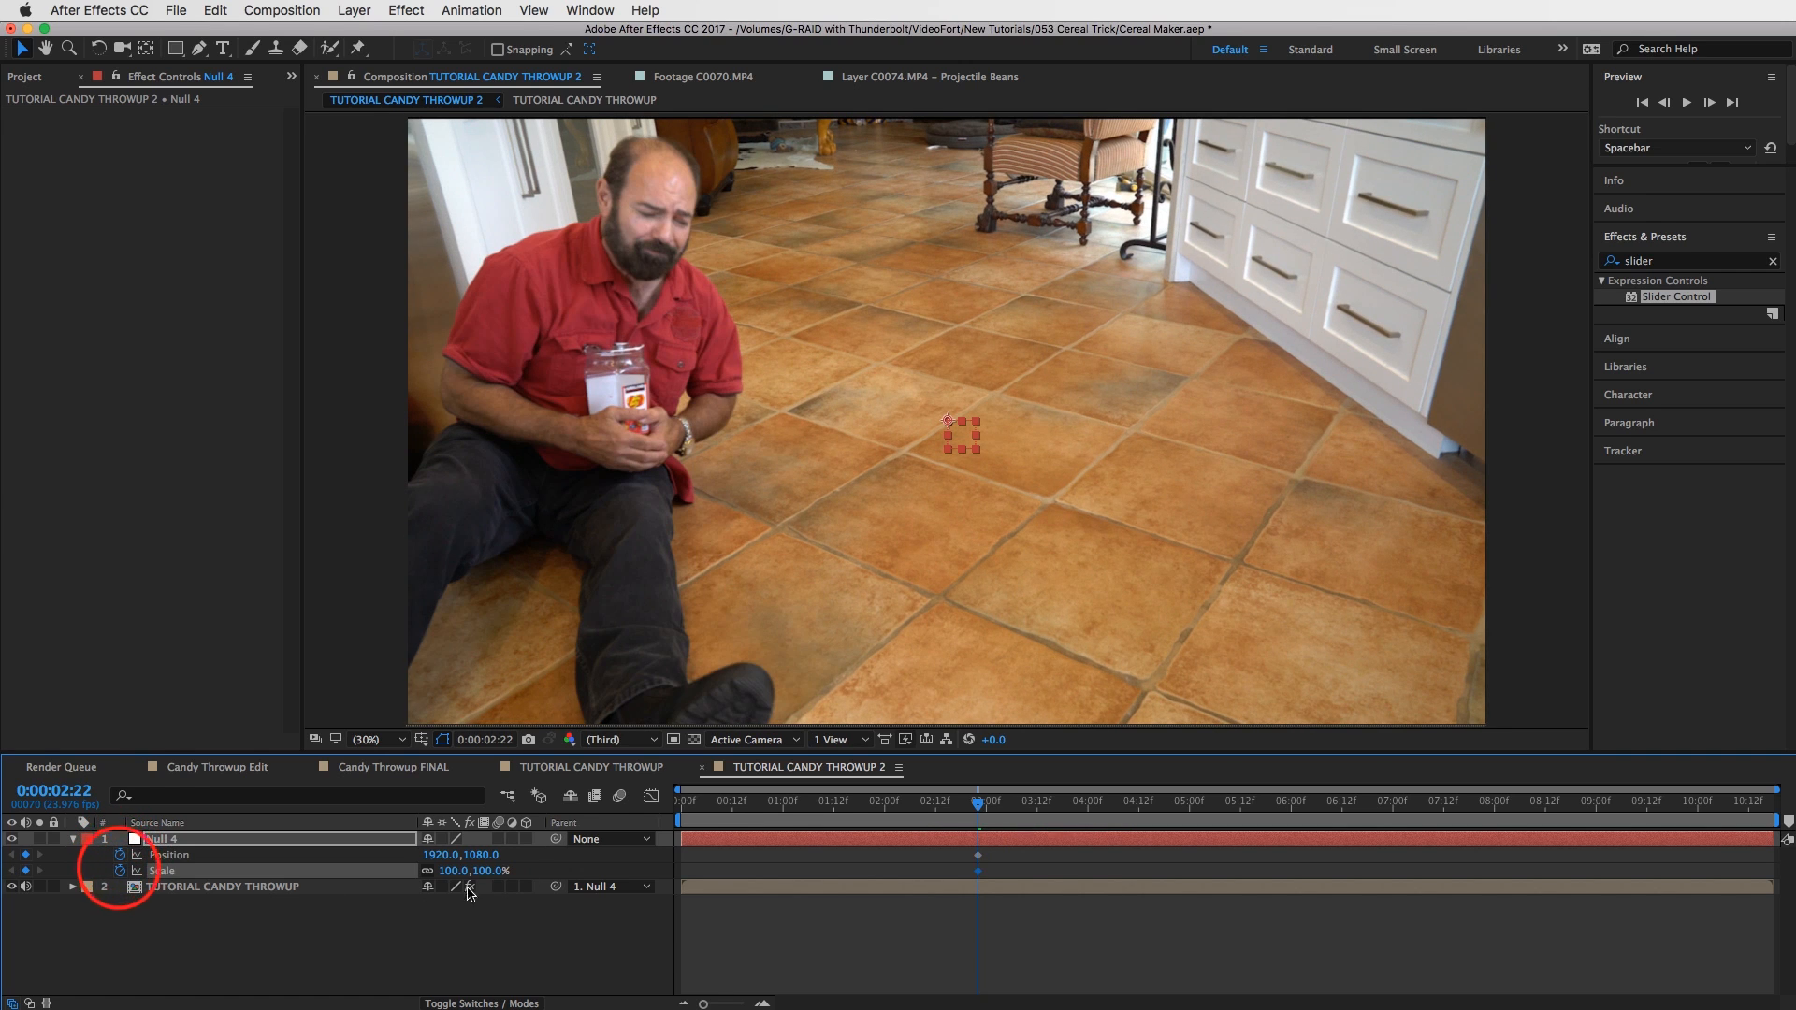
# Set the null's Scale to 125% and its Position to about 2323, 1295 at 0:00:02:22.
pyautogui.click(454, 871)
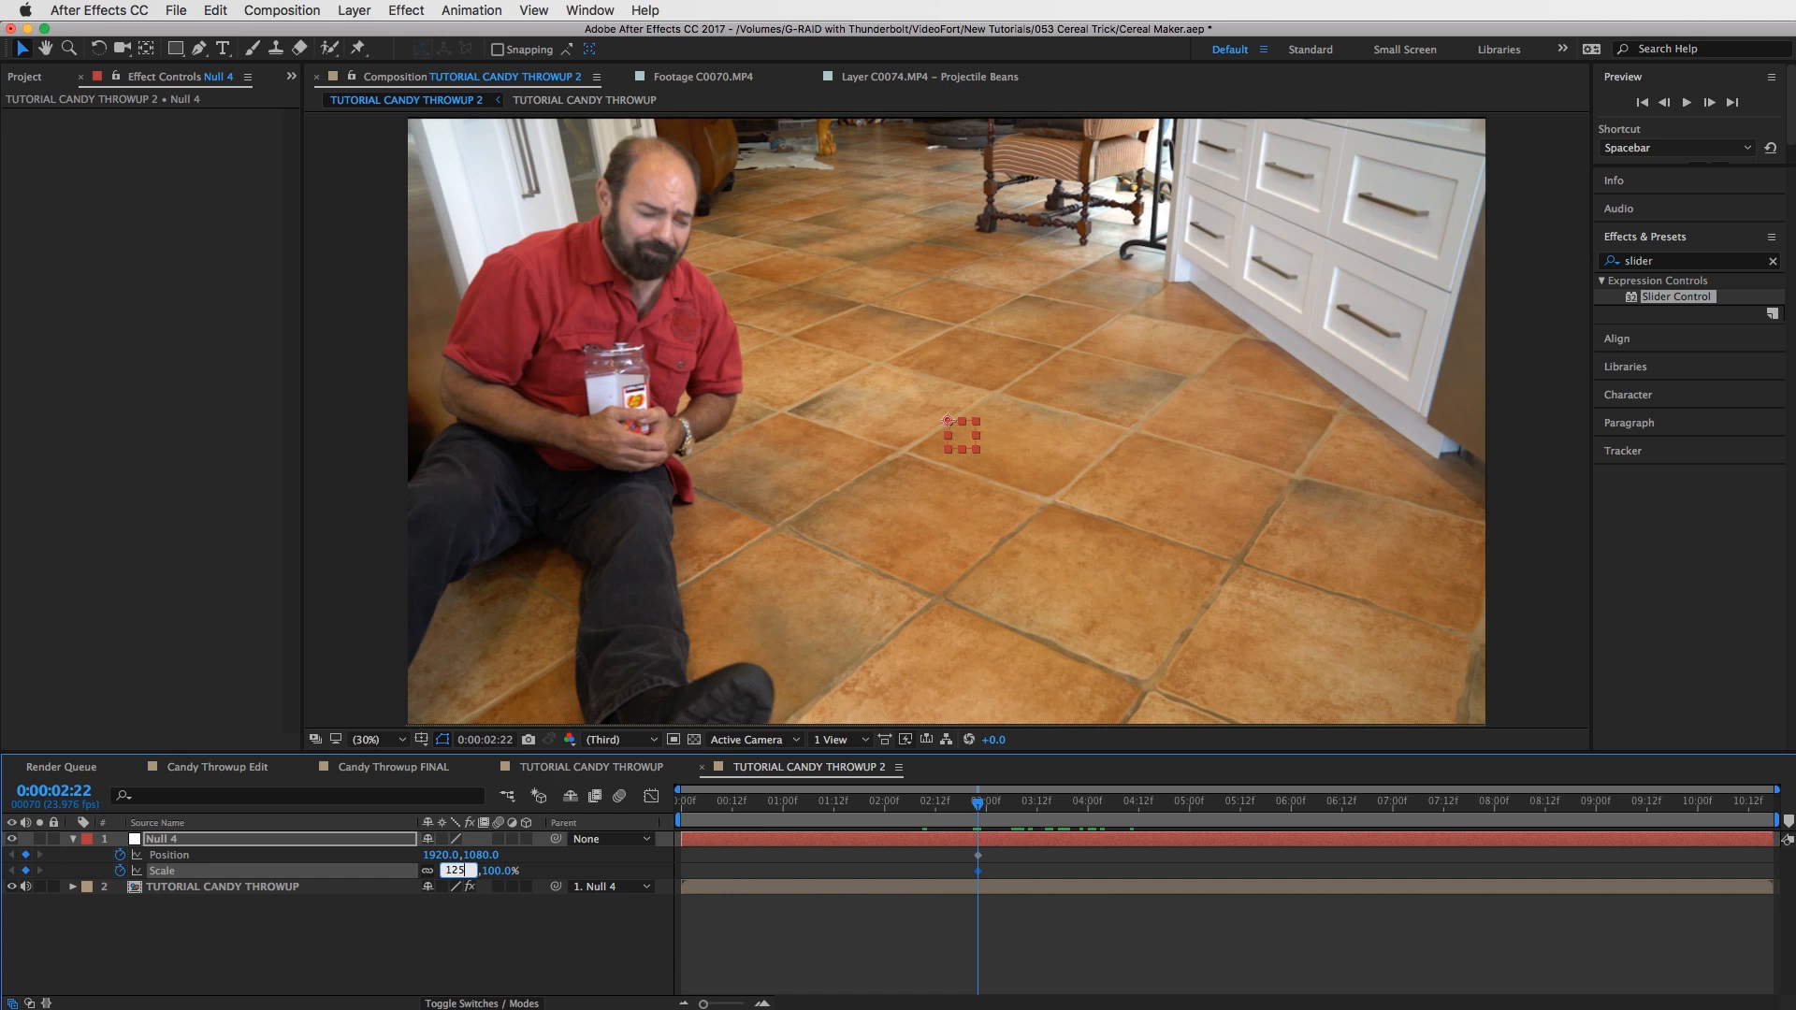
pyautogui.write('125')
pyautogui.press('Return')
pyautogui.moveTo(456, 860); pyautogui.dragTo(494, 856)
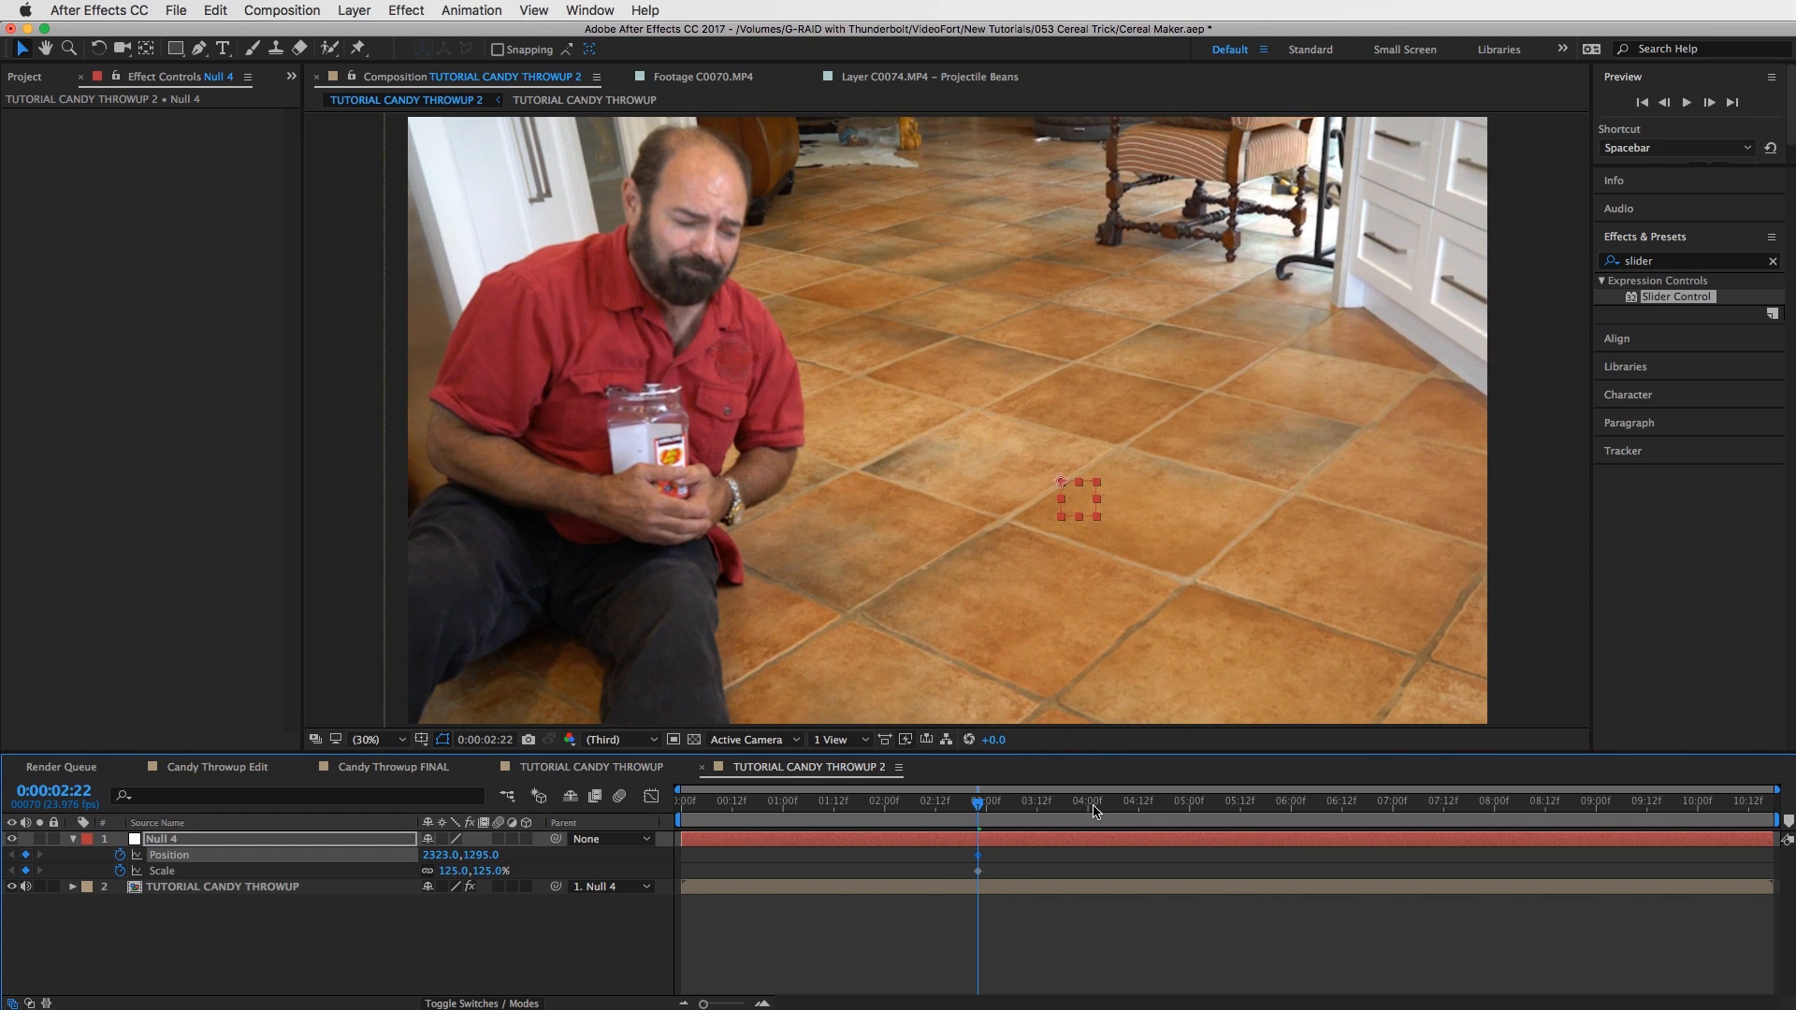
# At 0:00:03:22, keyframe the null's Scale at 105% and its Position at about 1976, 1101.
pyautogui.moveTo(978, 808); pyautogui.dragTo(1080, 810)
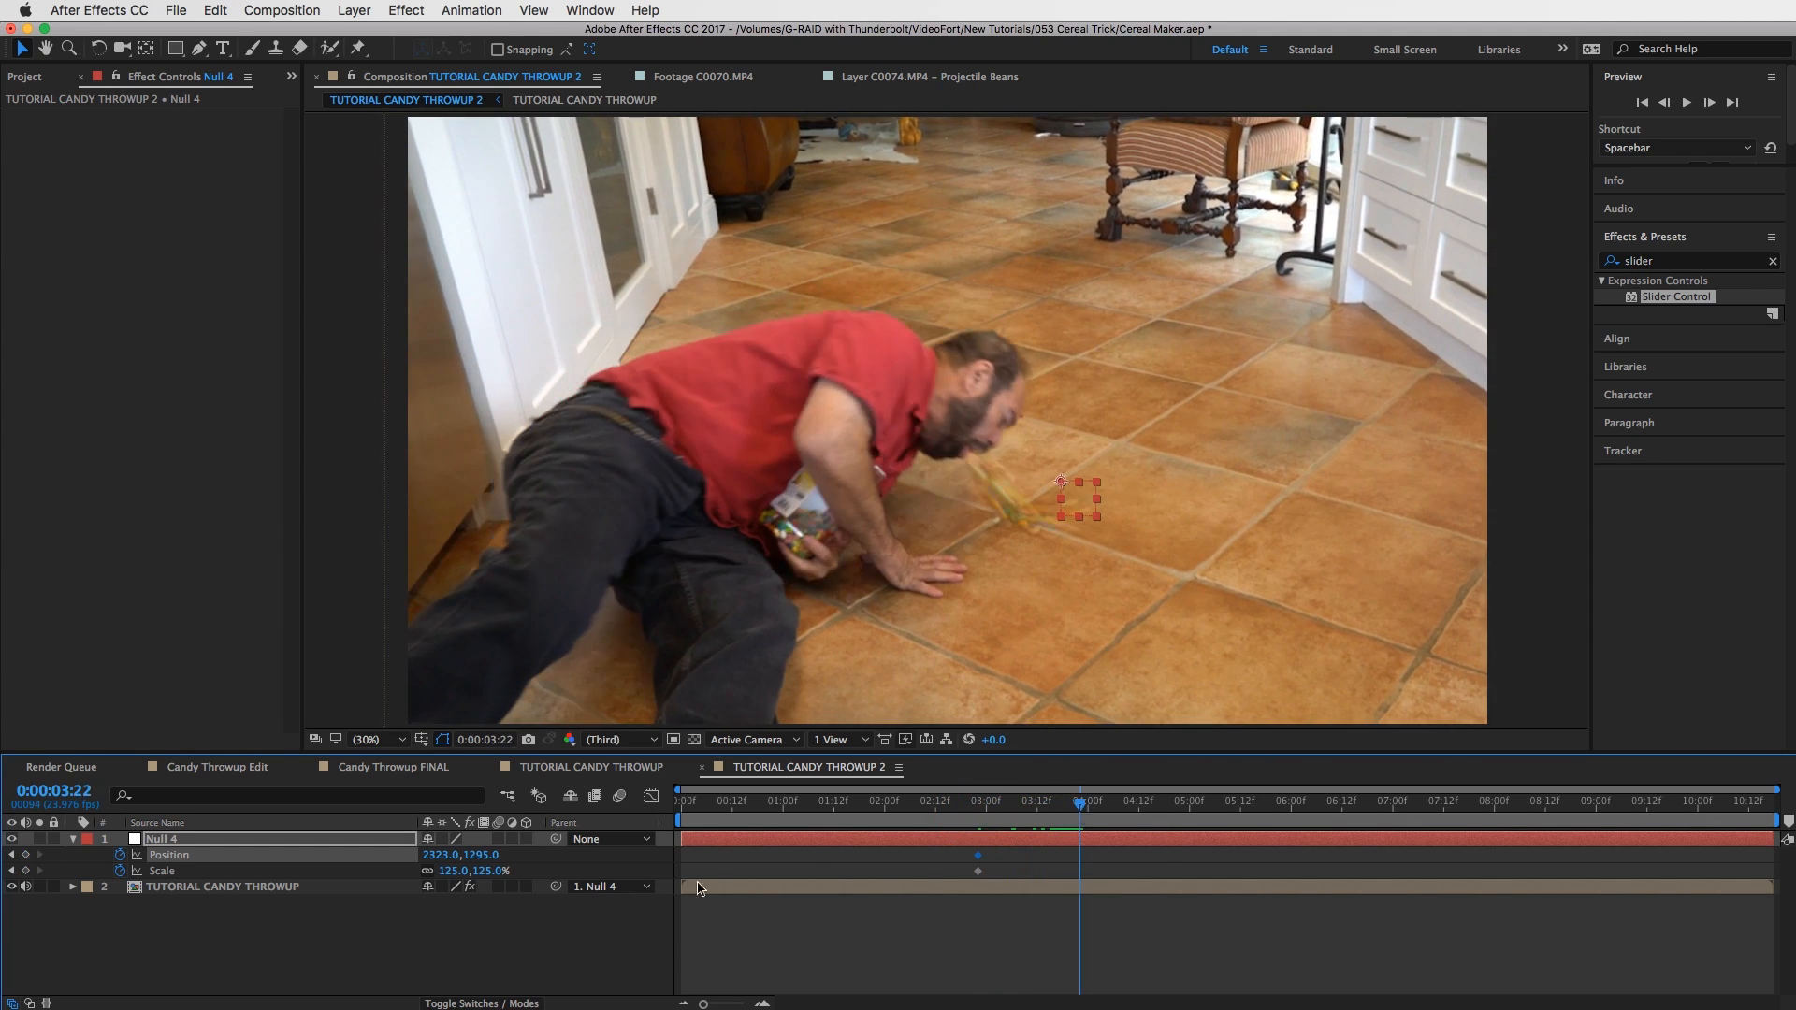
pyautogui.click(449, 871)
pyautogui.press('Return')
pyautogui.moveTo(441, 854); pyautogui.dragTo(306, 839)
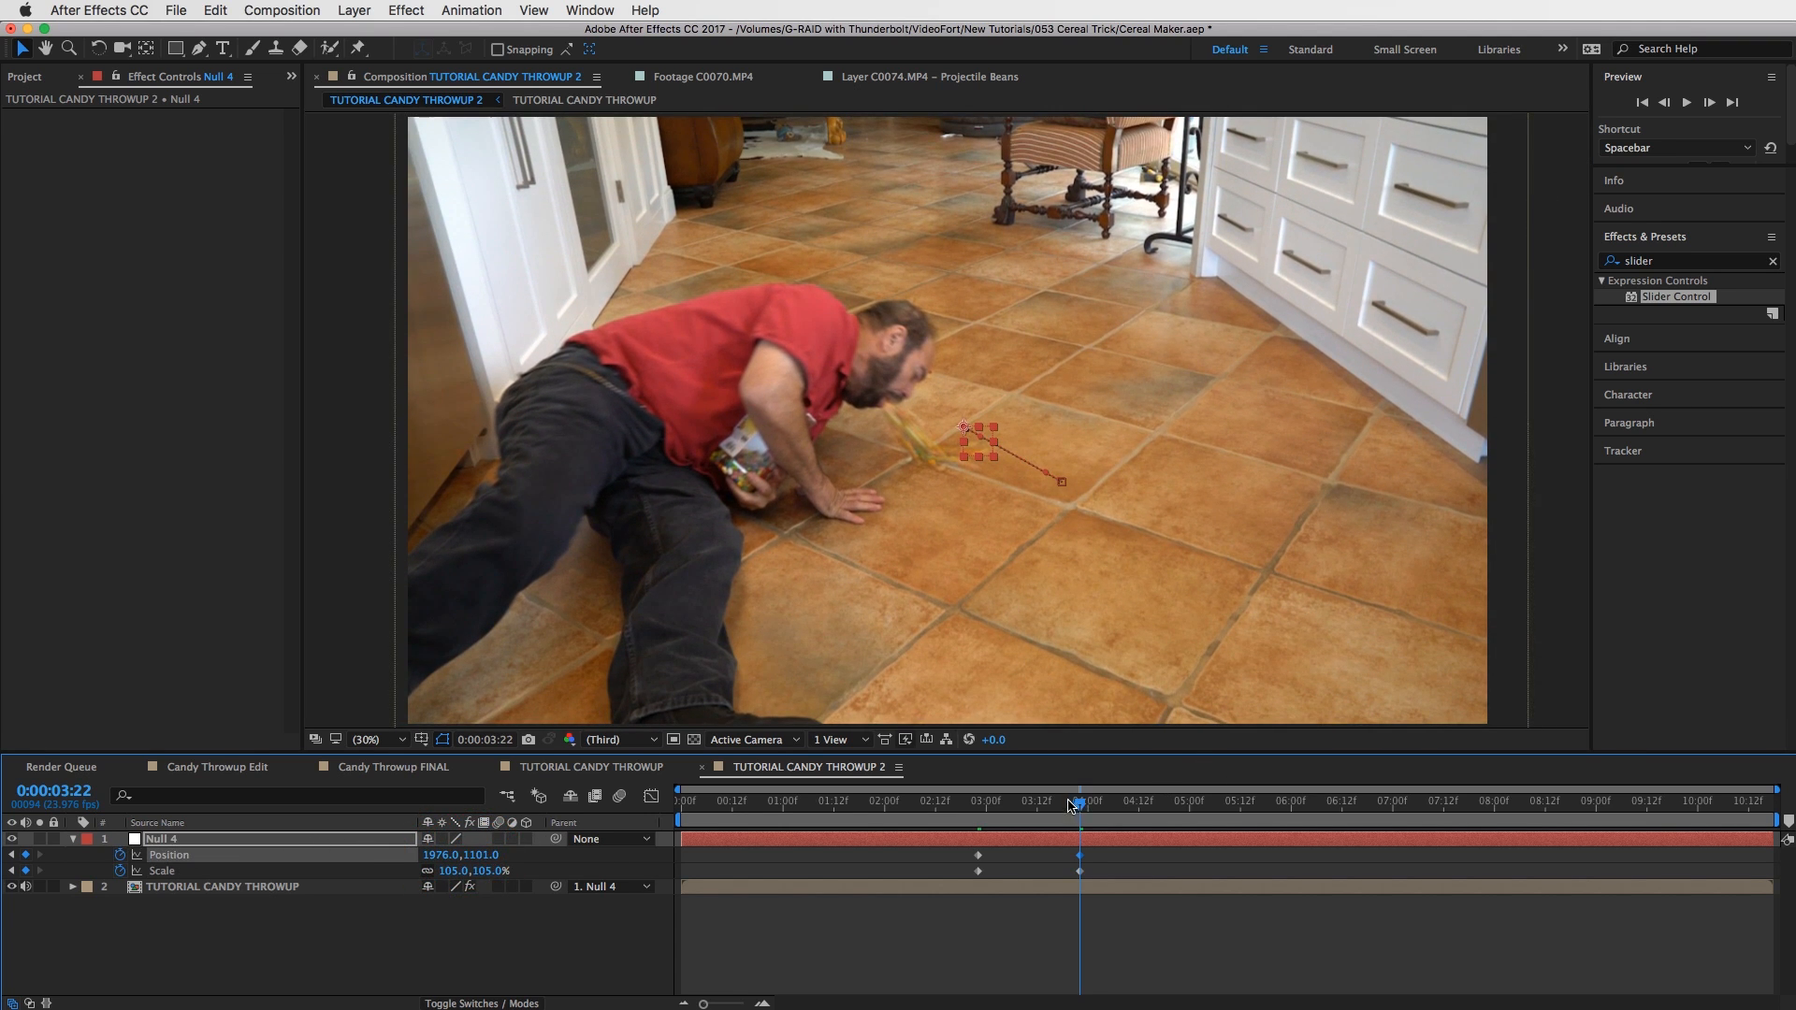
# Add hold-over Position and Scale keyframes at 0:00:04:17, and key Scale at 137% and Position at about 2096, 1118 at 0:00:05:10.
pyautogui.moveTo(1071, 805); pyautogui.dragTo(1160, 807)
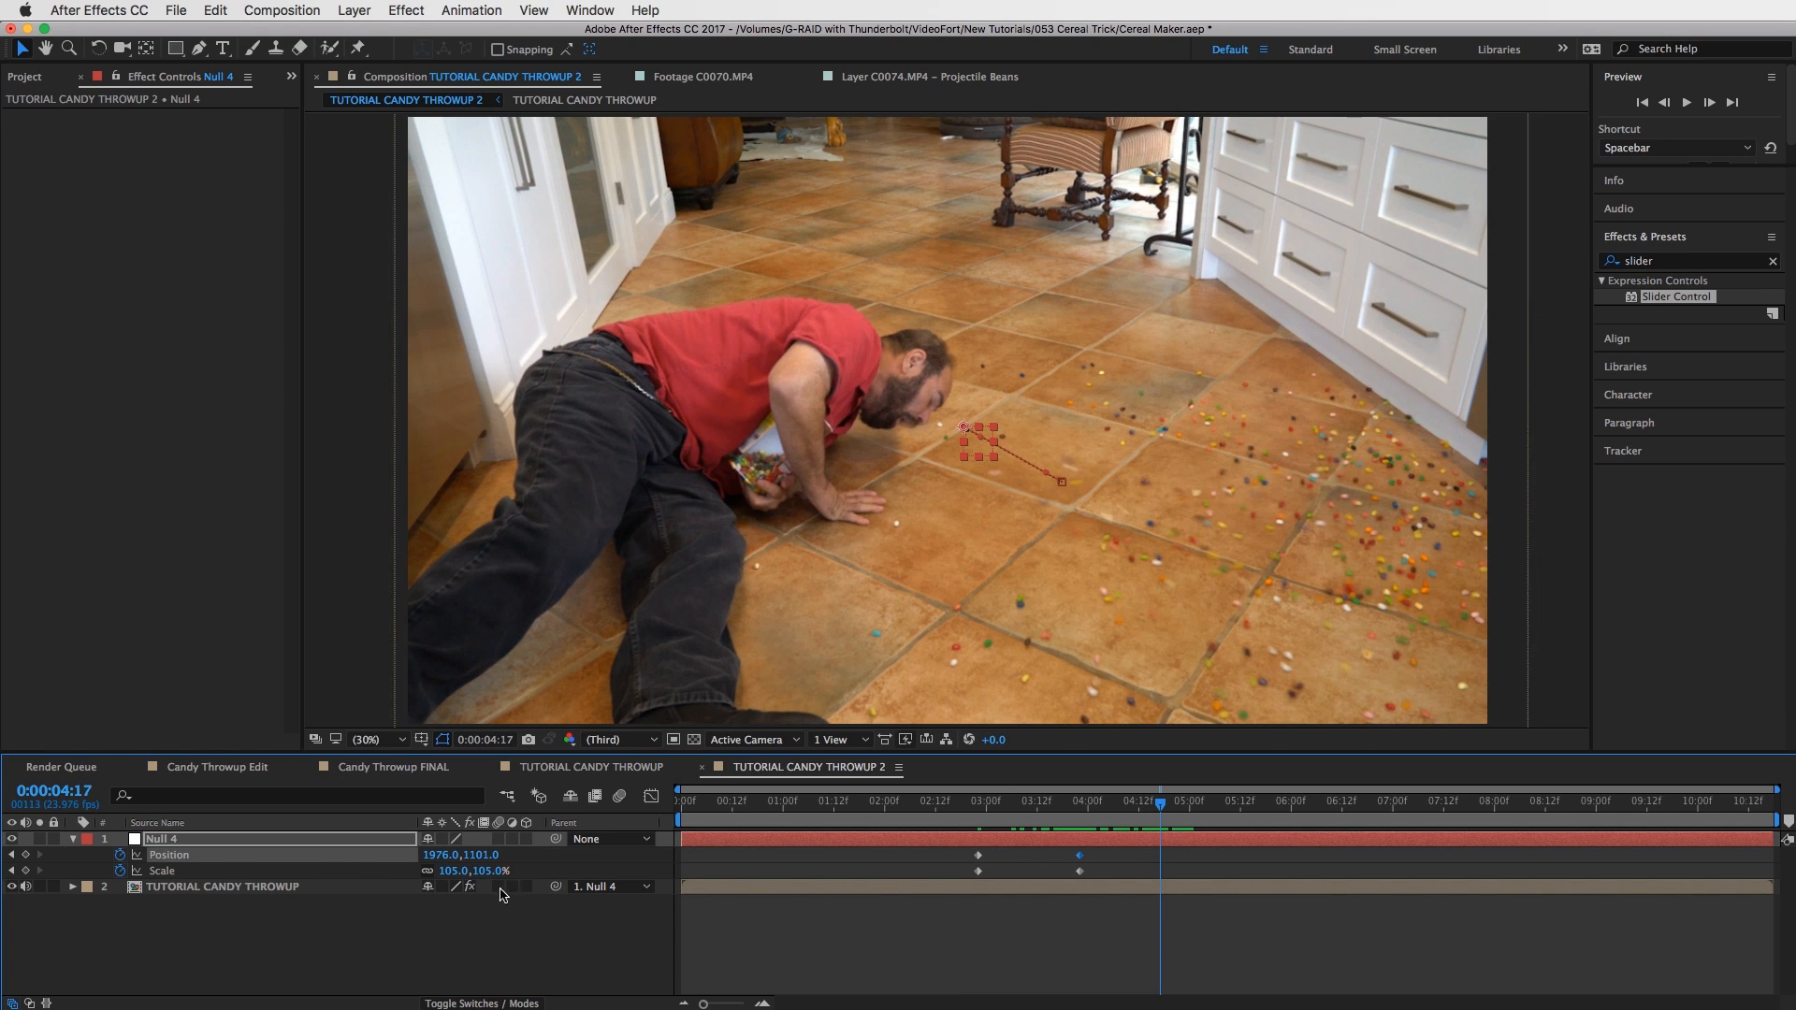
pyautogui.moveTo(1060, 850); pyautogui.dragTo(1094, 877)
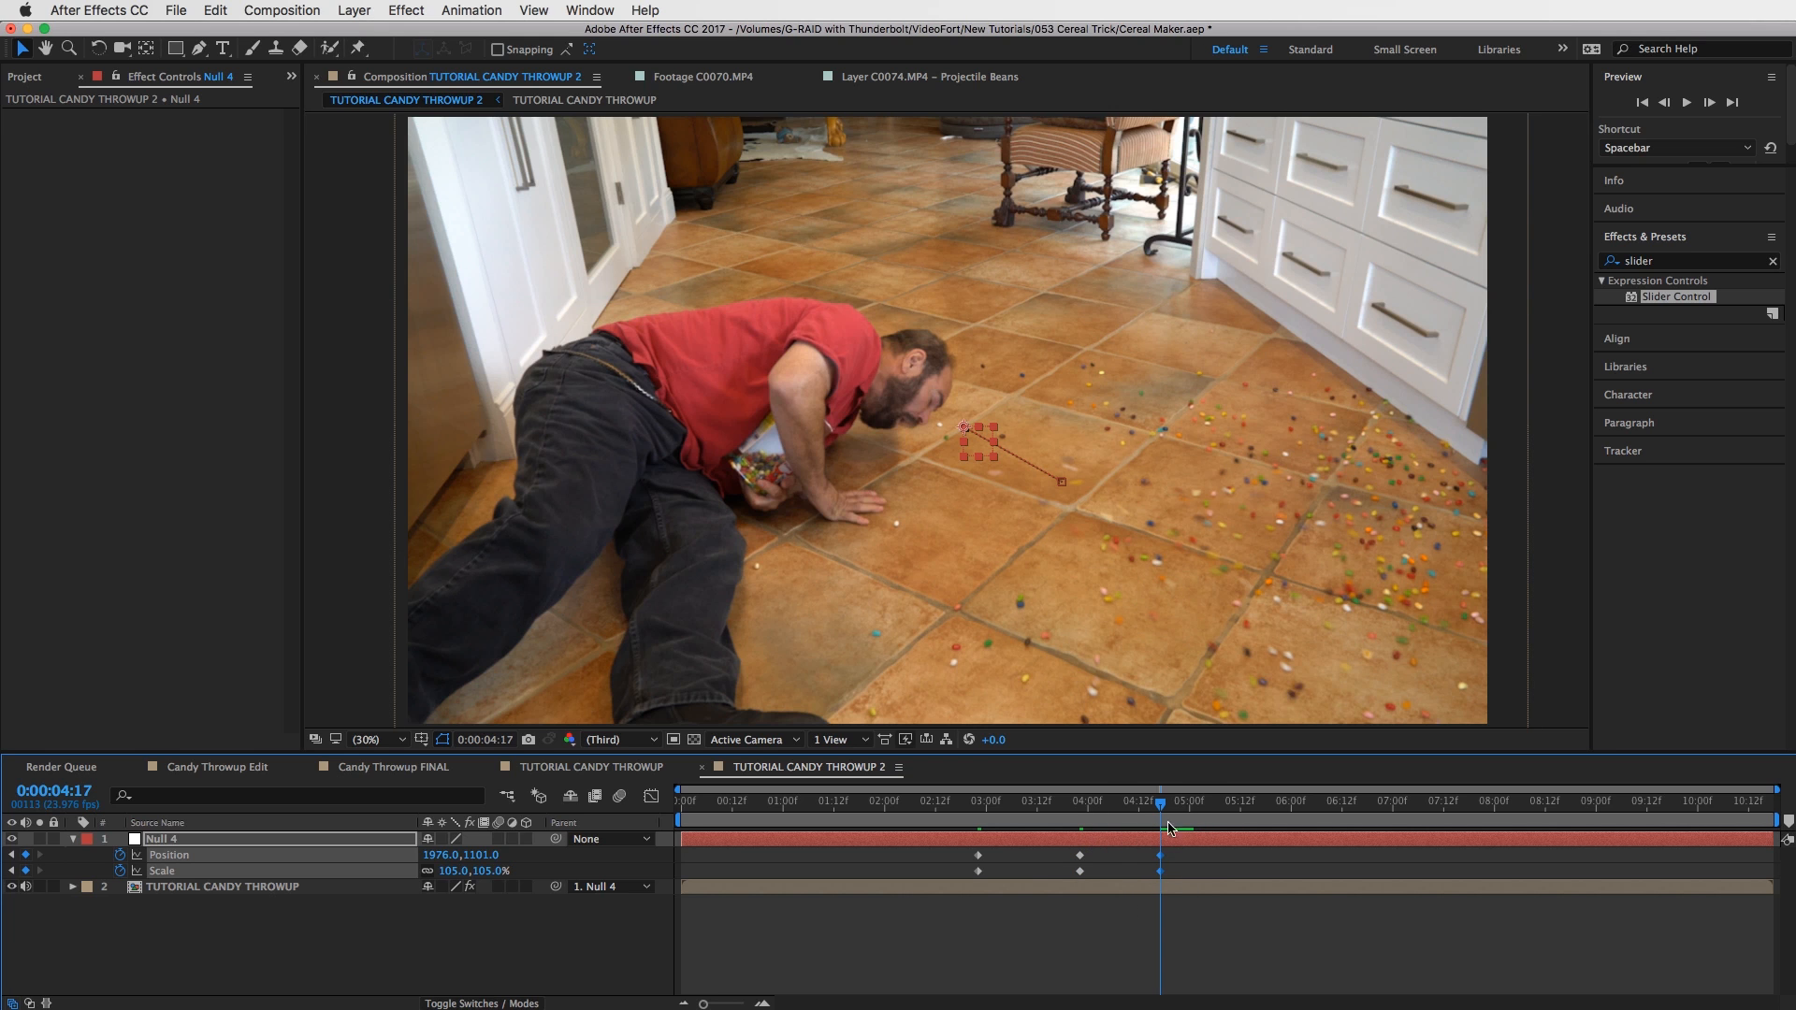
pyautogui.moveTo(1160, 811); pyautogui.dragTo(1232, 806)
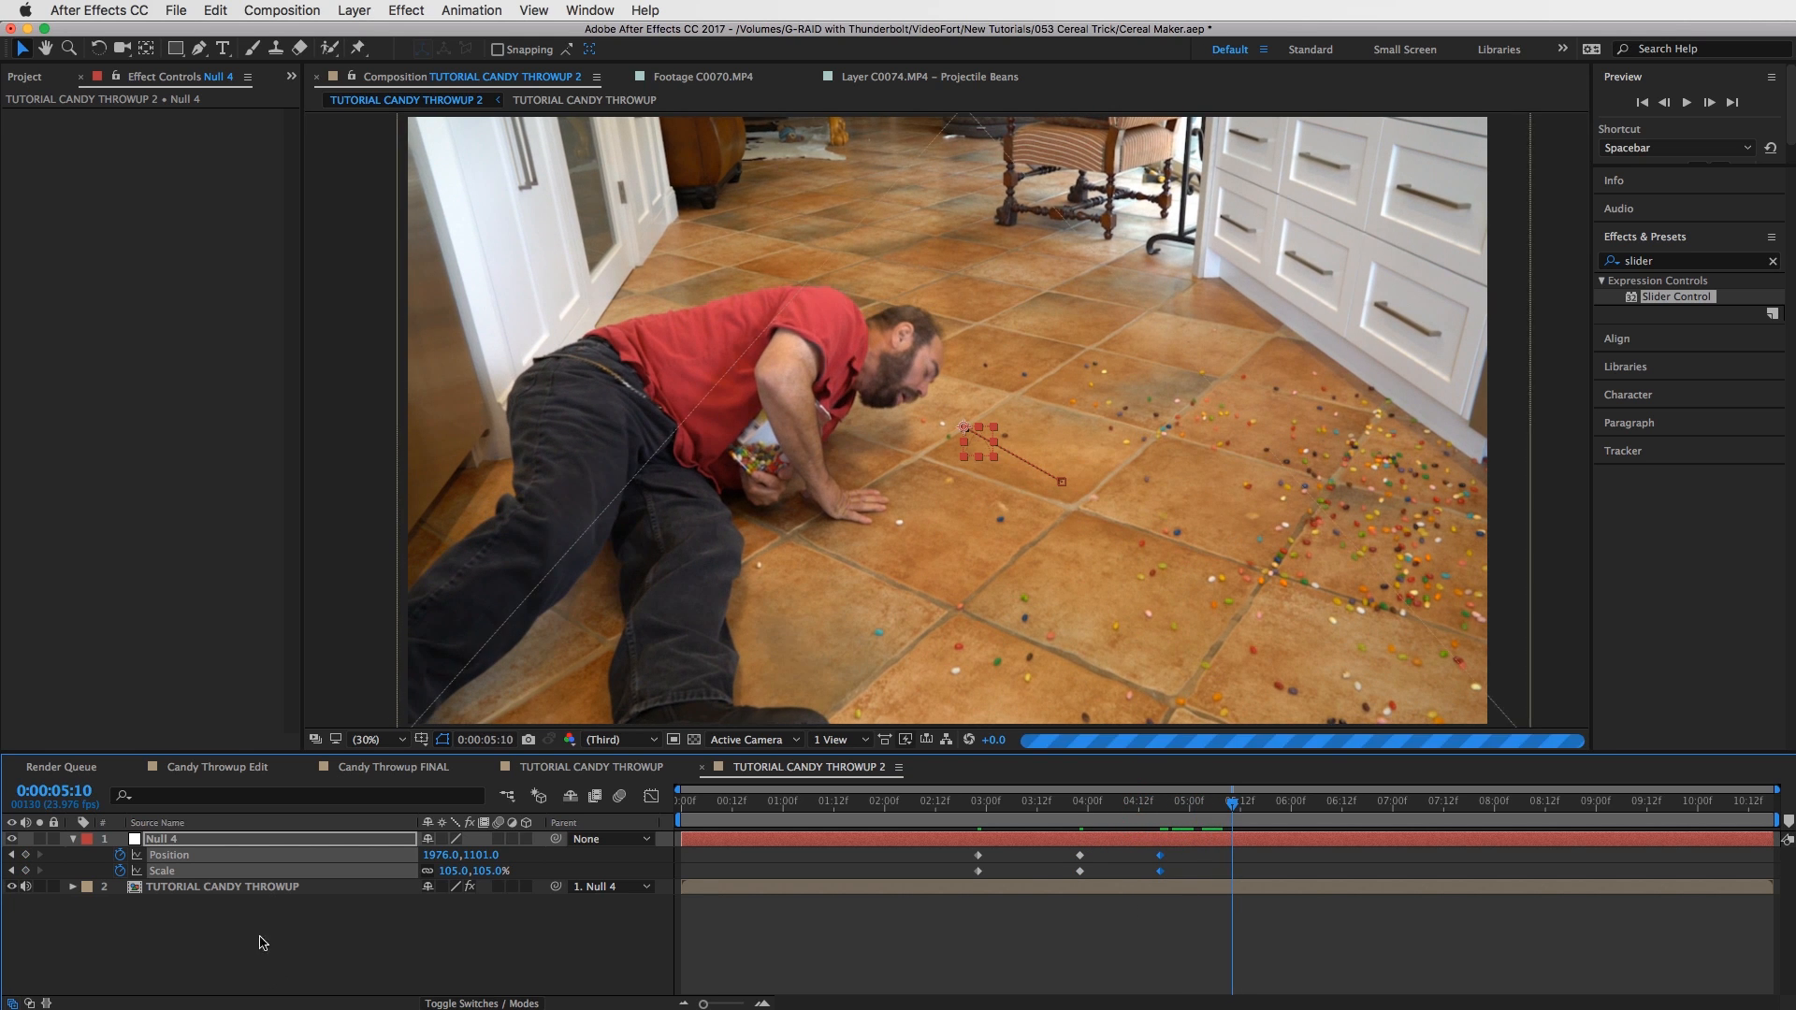
pyautogui.moveTo(454, 871); pyautogui.dragTo(533, 853)
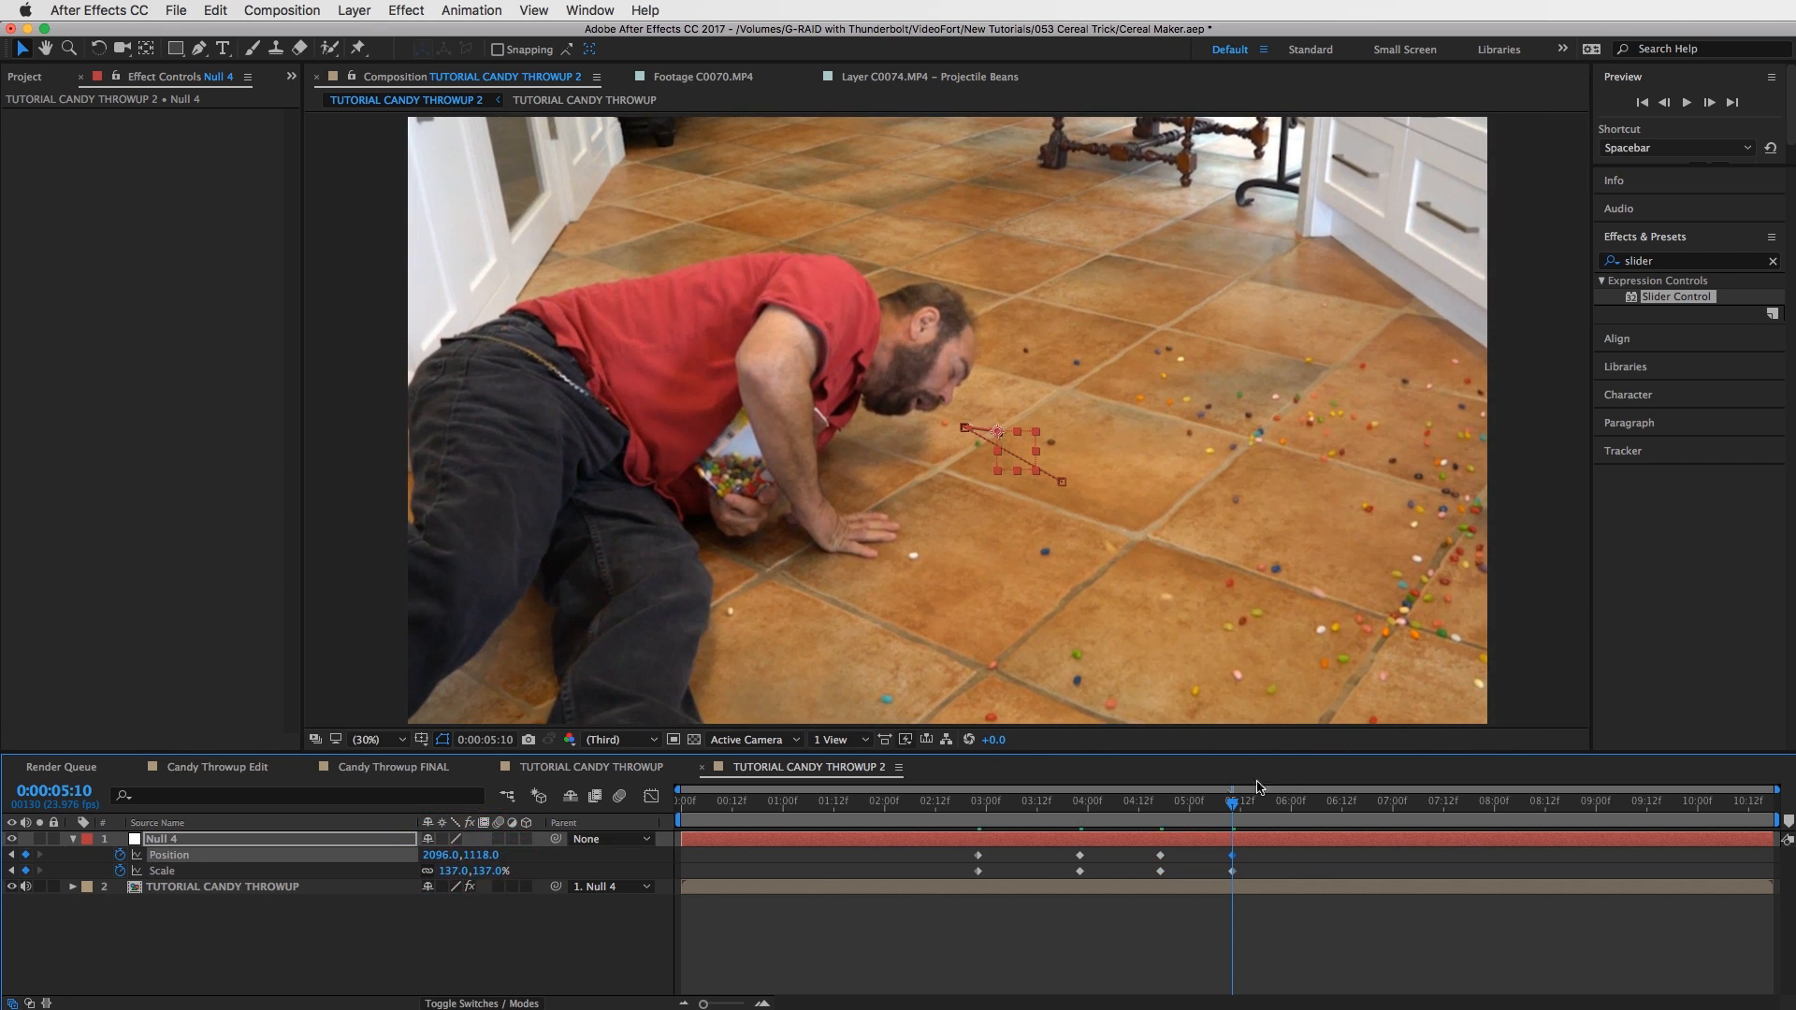
# Apply Easy Ease to all of the null's Position and Scale keyframes, and scrub ahead to 0:00:06:05 to check the move.
pyautogui.moveTo(1207, 811); pyautogui.dragTo(851, 880)
pyautogui.rightClick(980, 857)
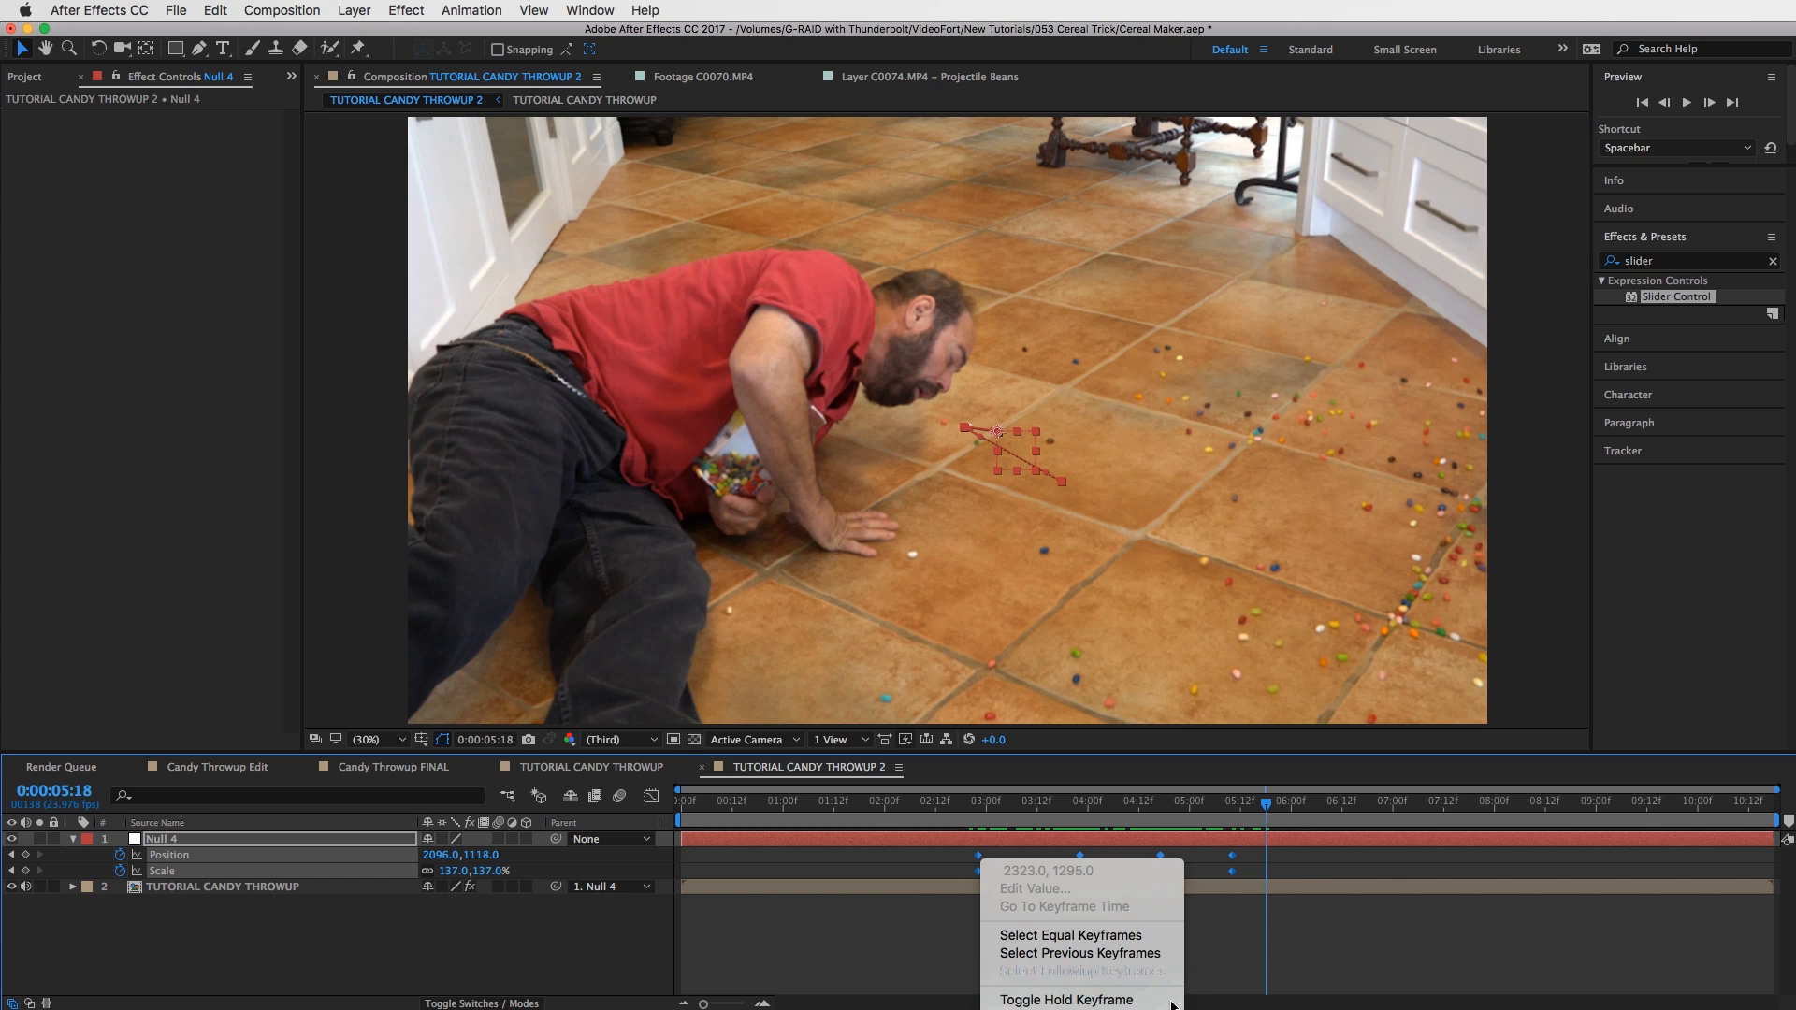
pyautogui.click(1344, 963)
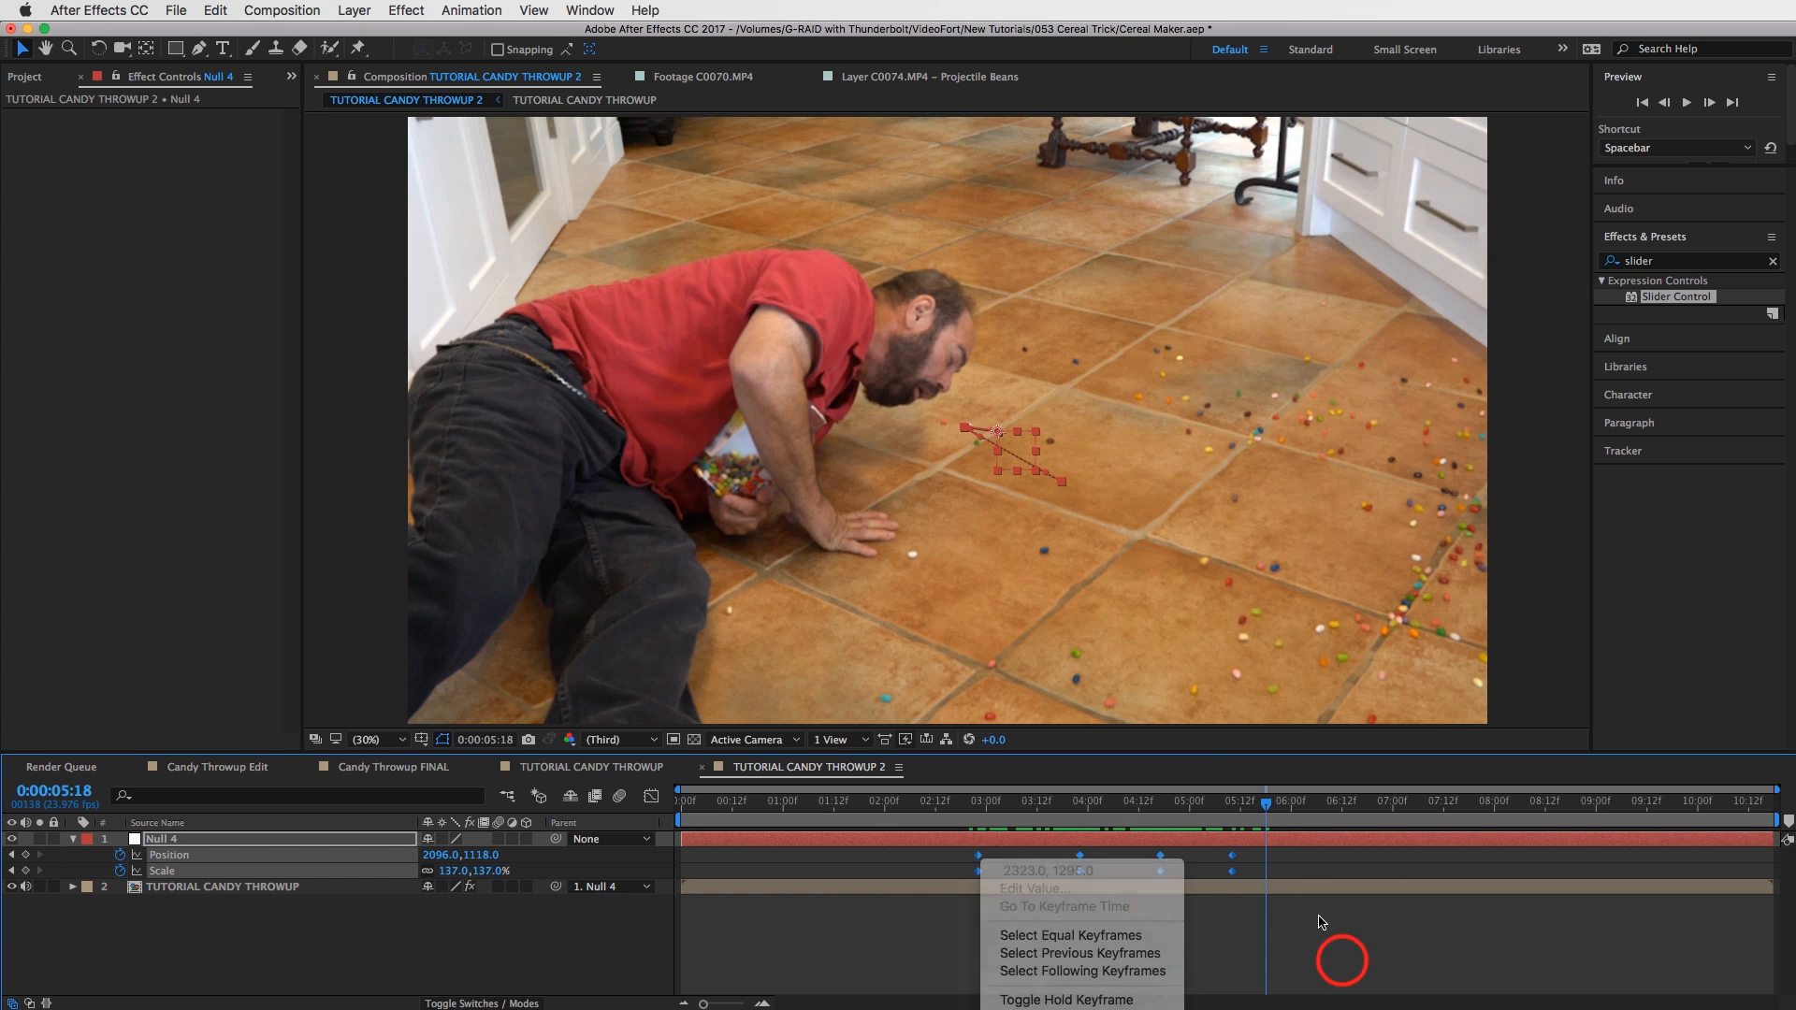
pyautogui.moveTo(1183, 750); pyautogui.dragTo(1176, 613)
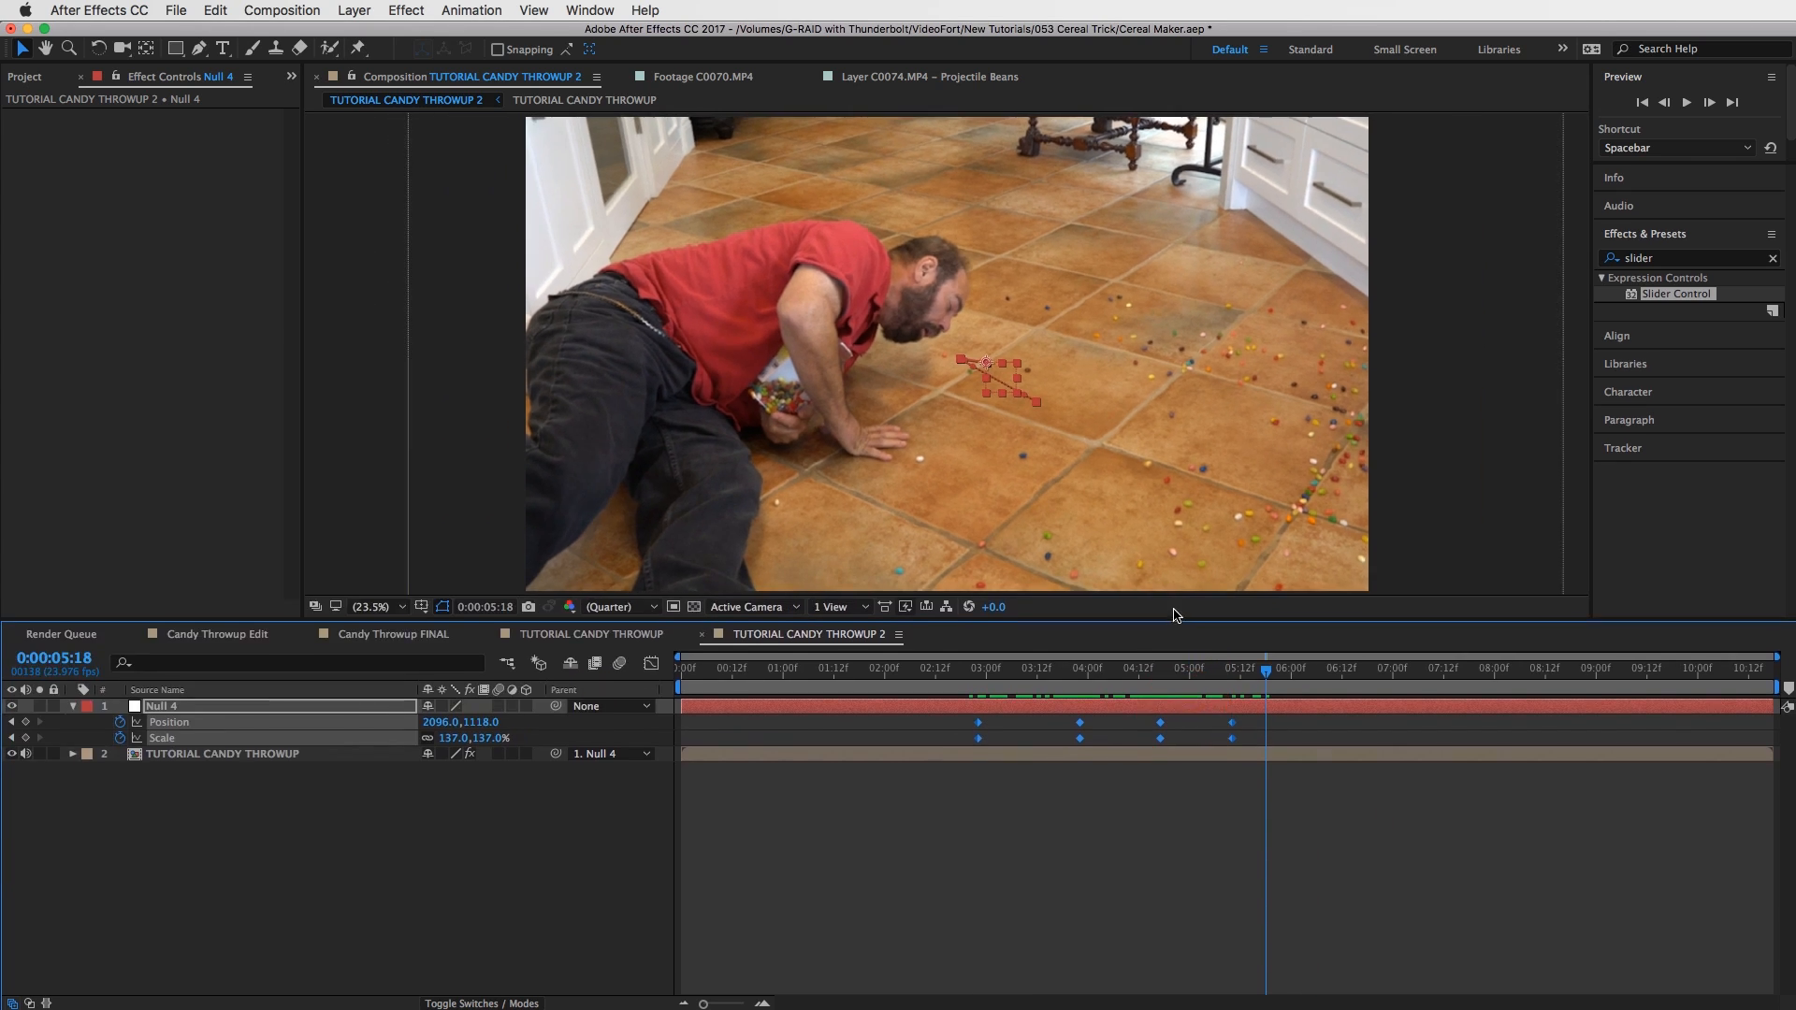
pyautogui.moveTo(962, 708); pyautogui.dragTo(1245, 737)
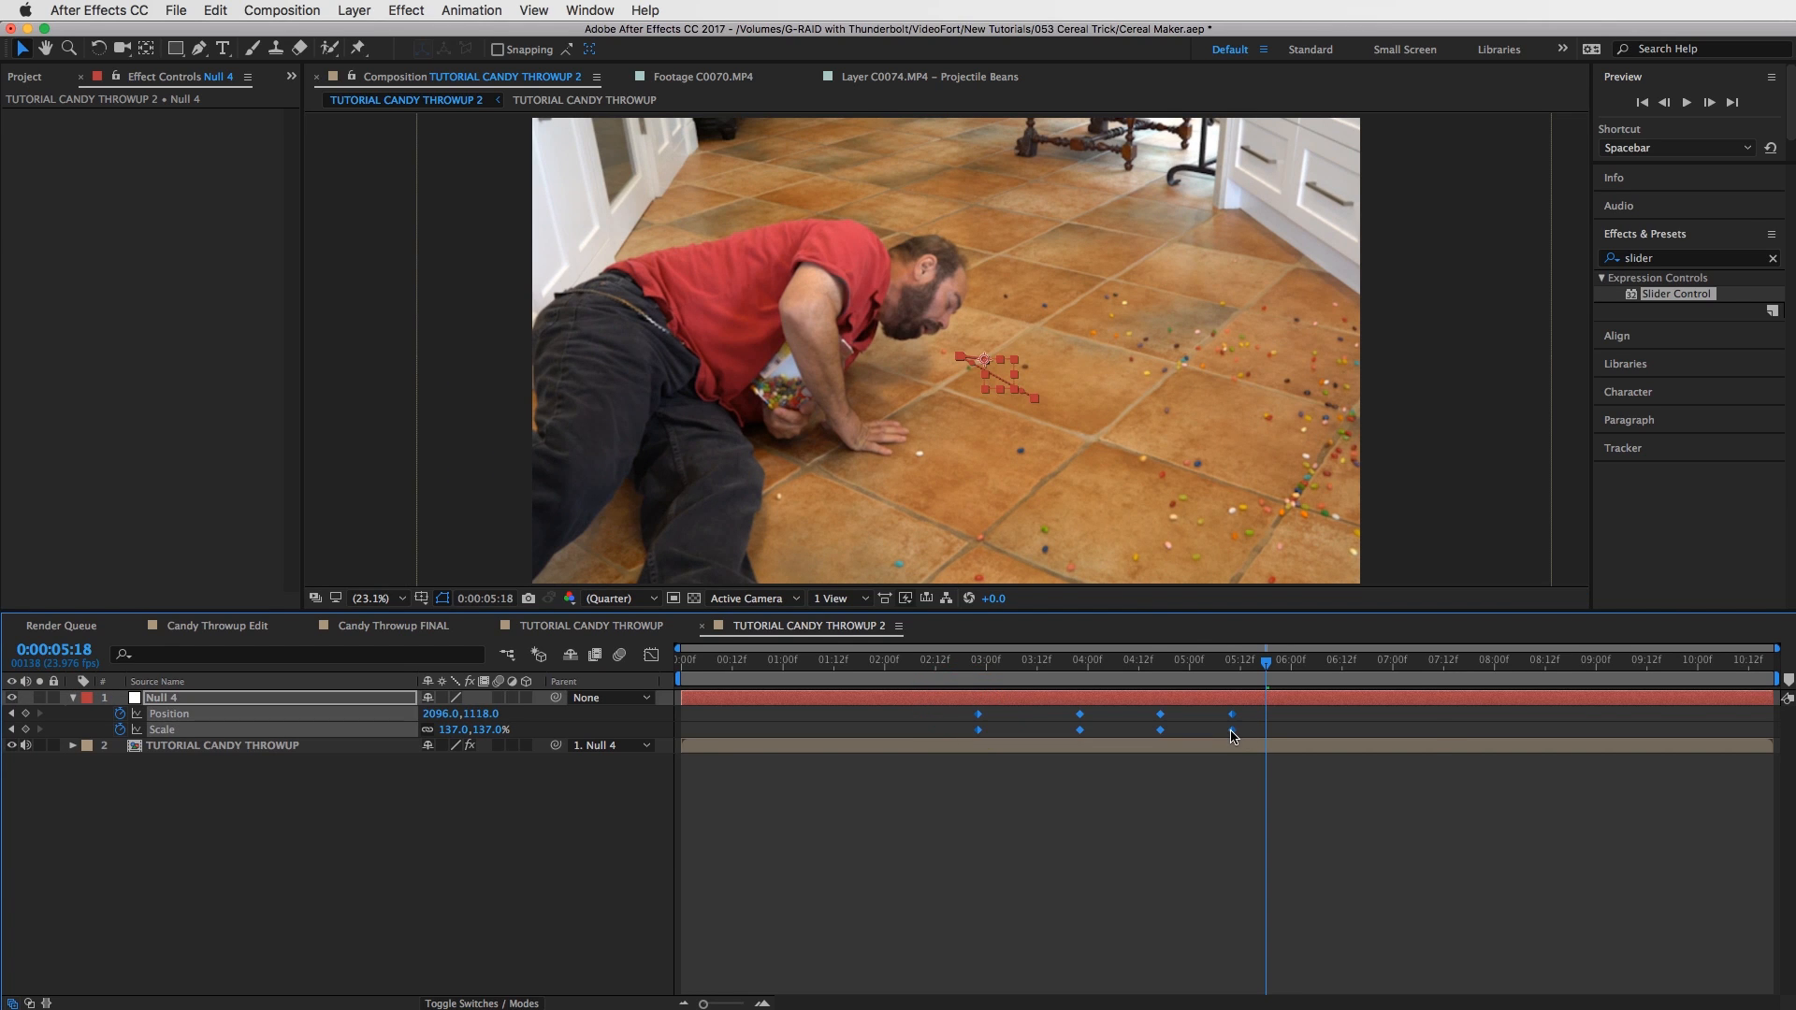
pyautogui.rightClick(1232, 731)
pyautogui.moveTo(1371, 947)
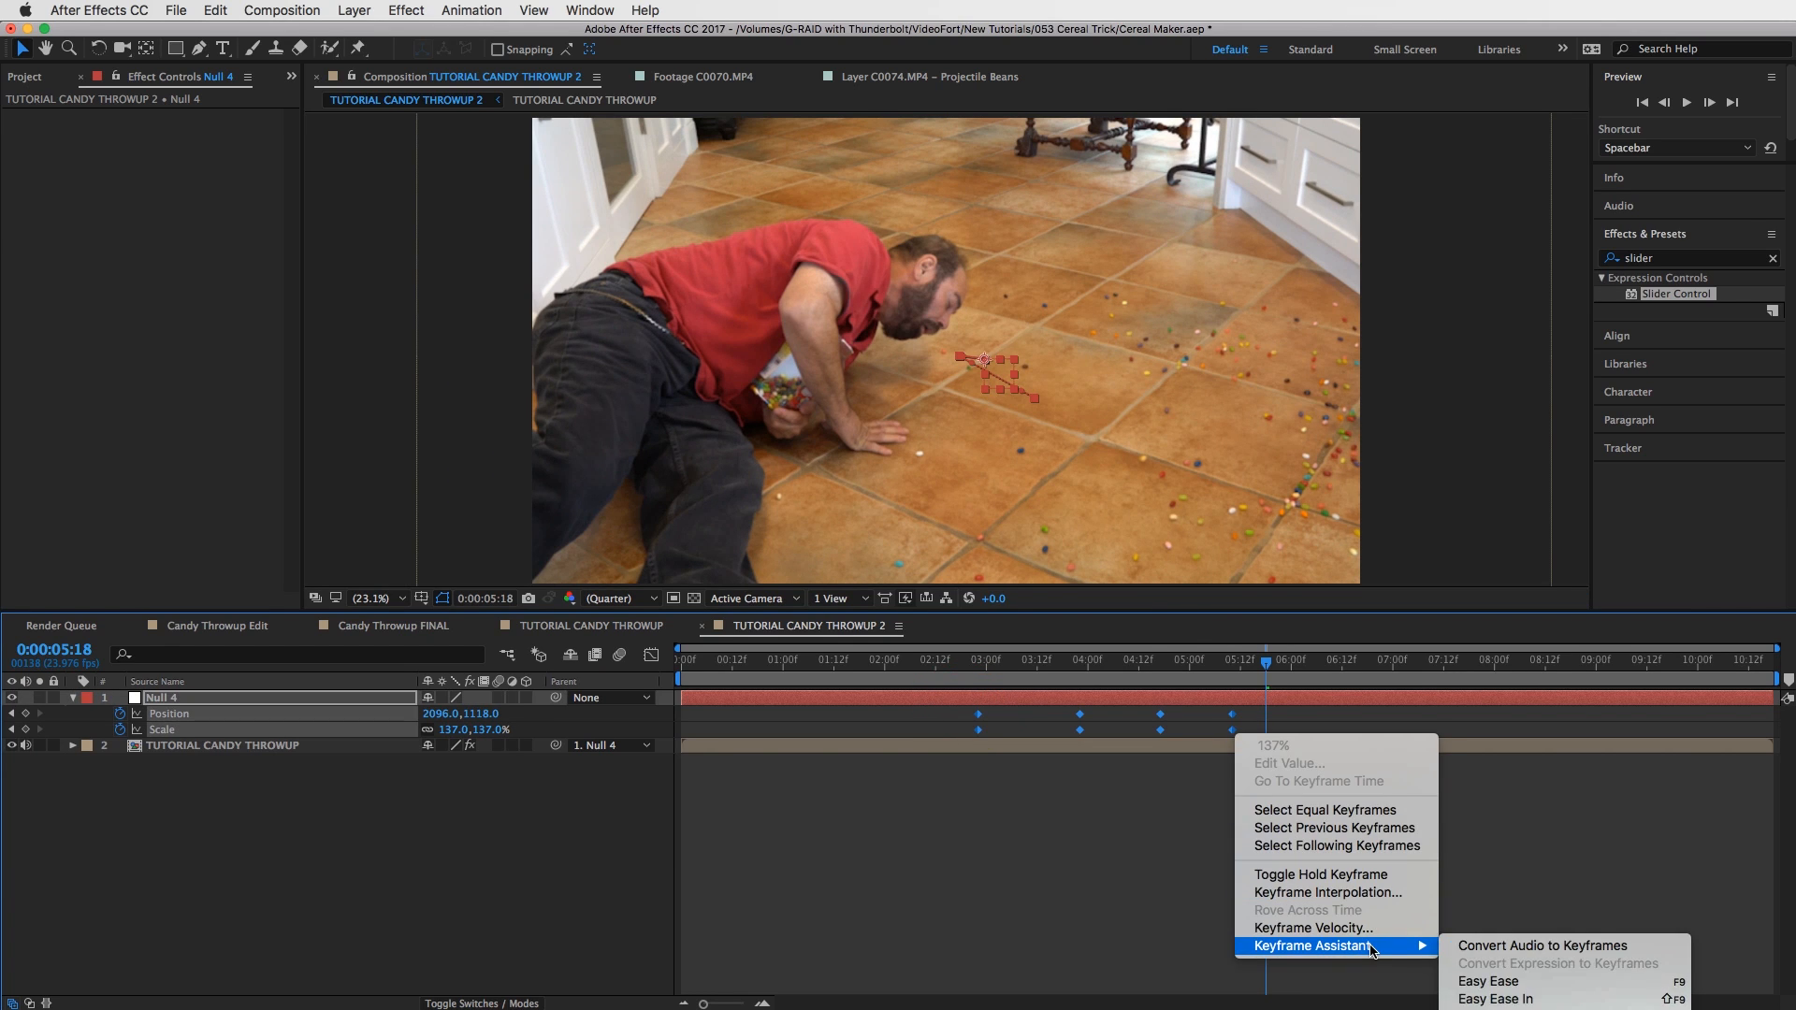
pyautogui.click(1483, 983)
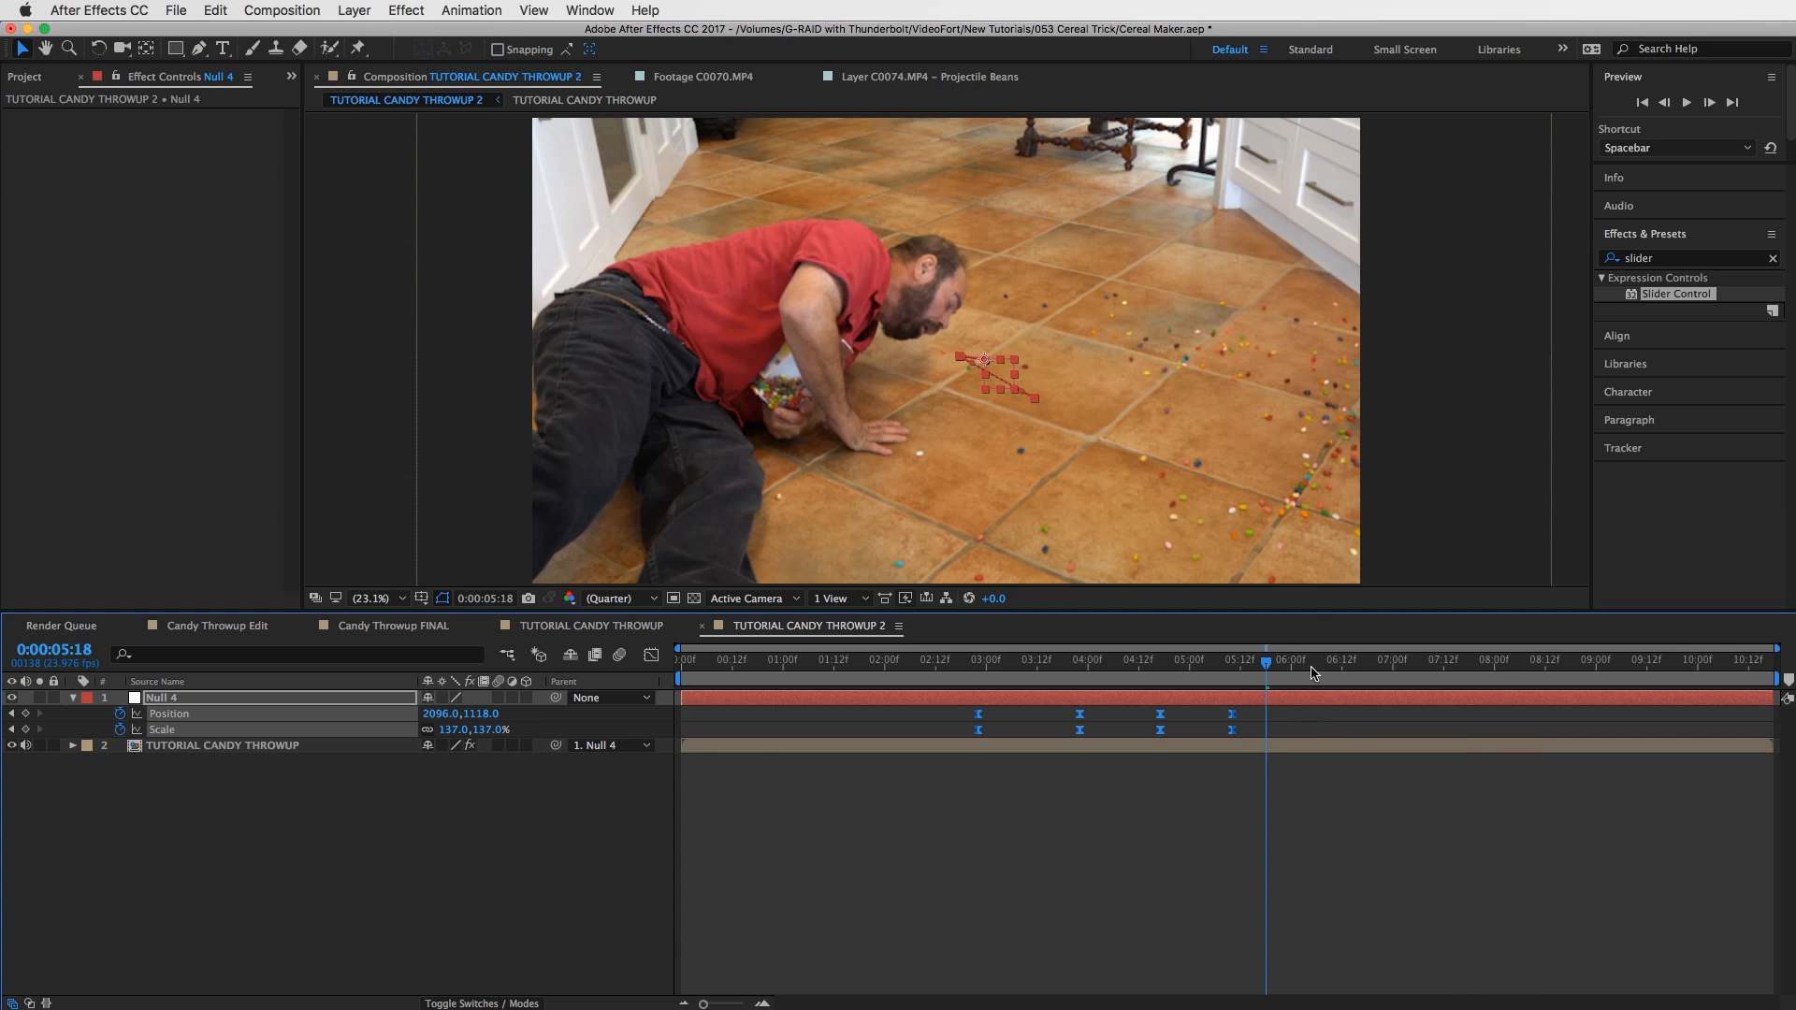
pyautogui.moveTo(1287, 611); pyautogui.dragTo(1278, 767)
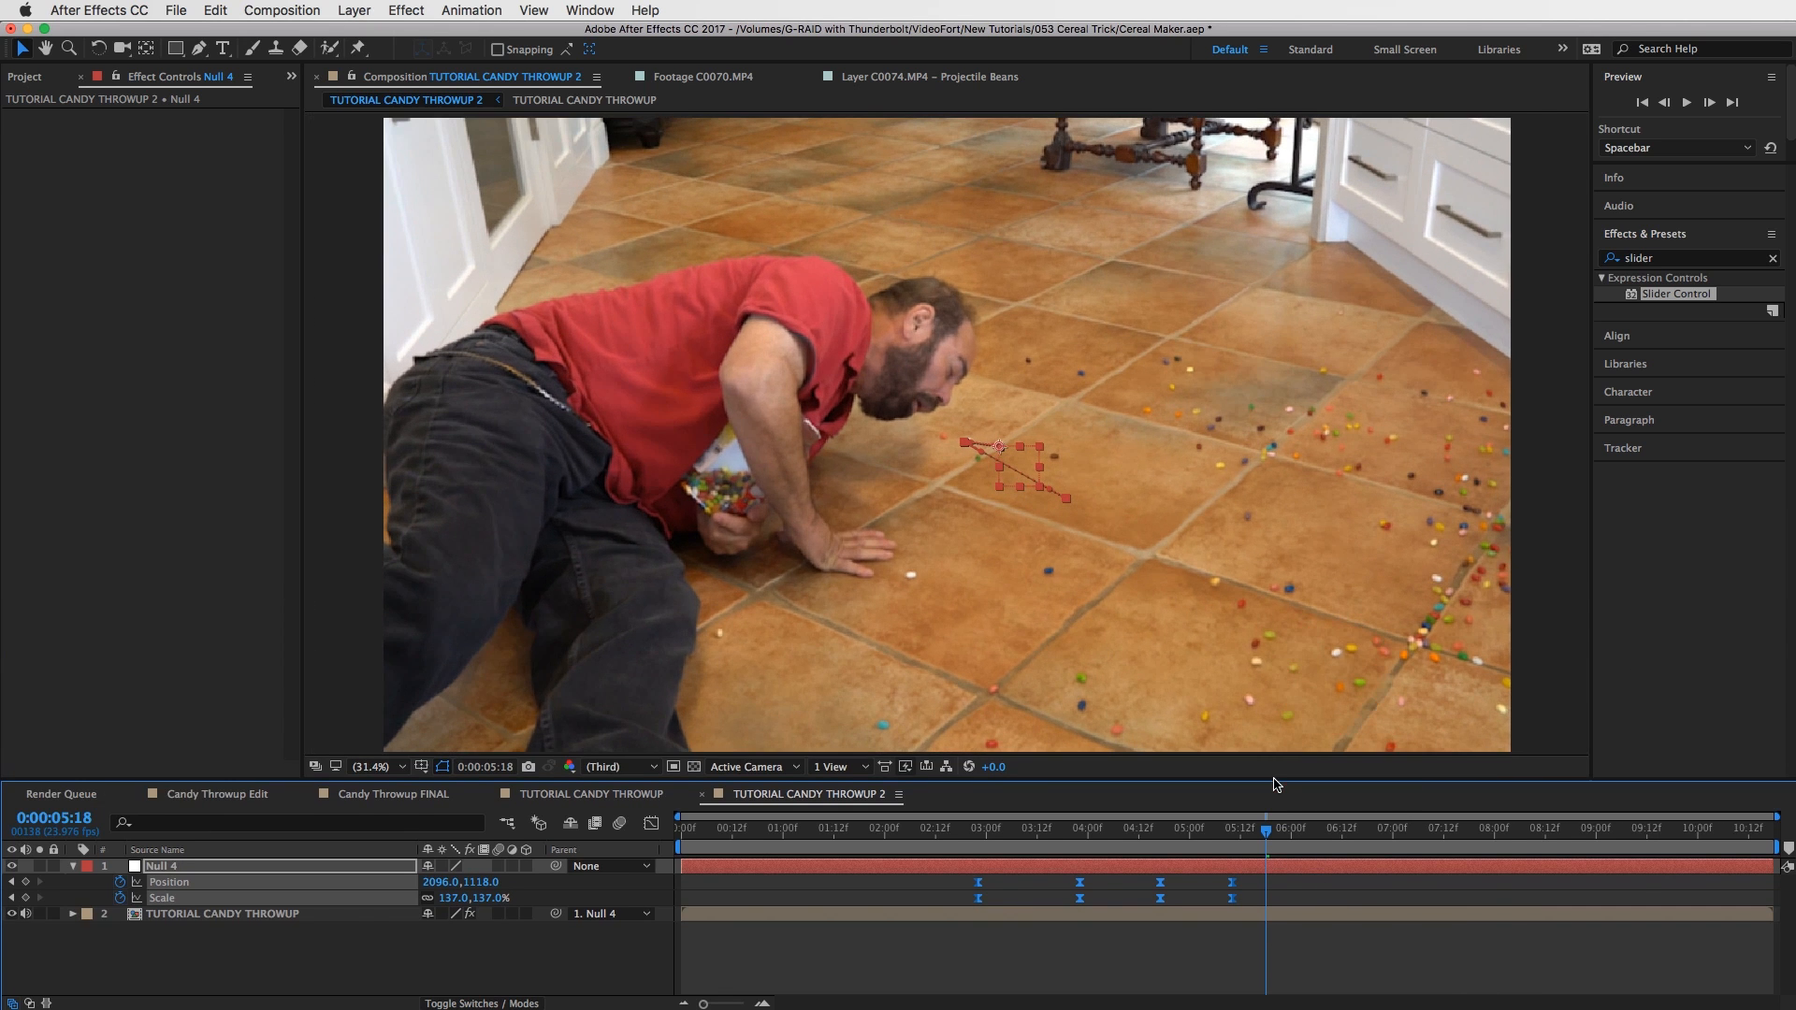
pyautogui.moveTo(1207, 817); pyautogui.dragTo(1312, 852)
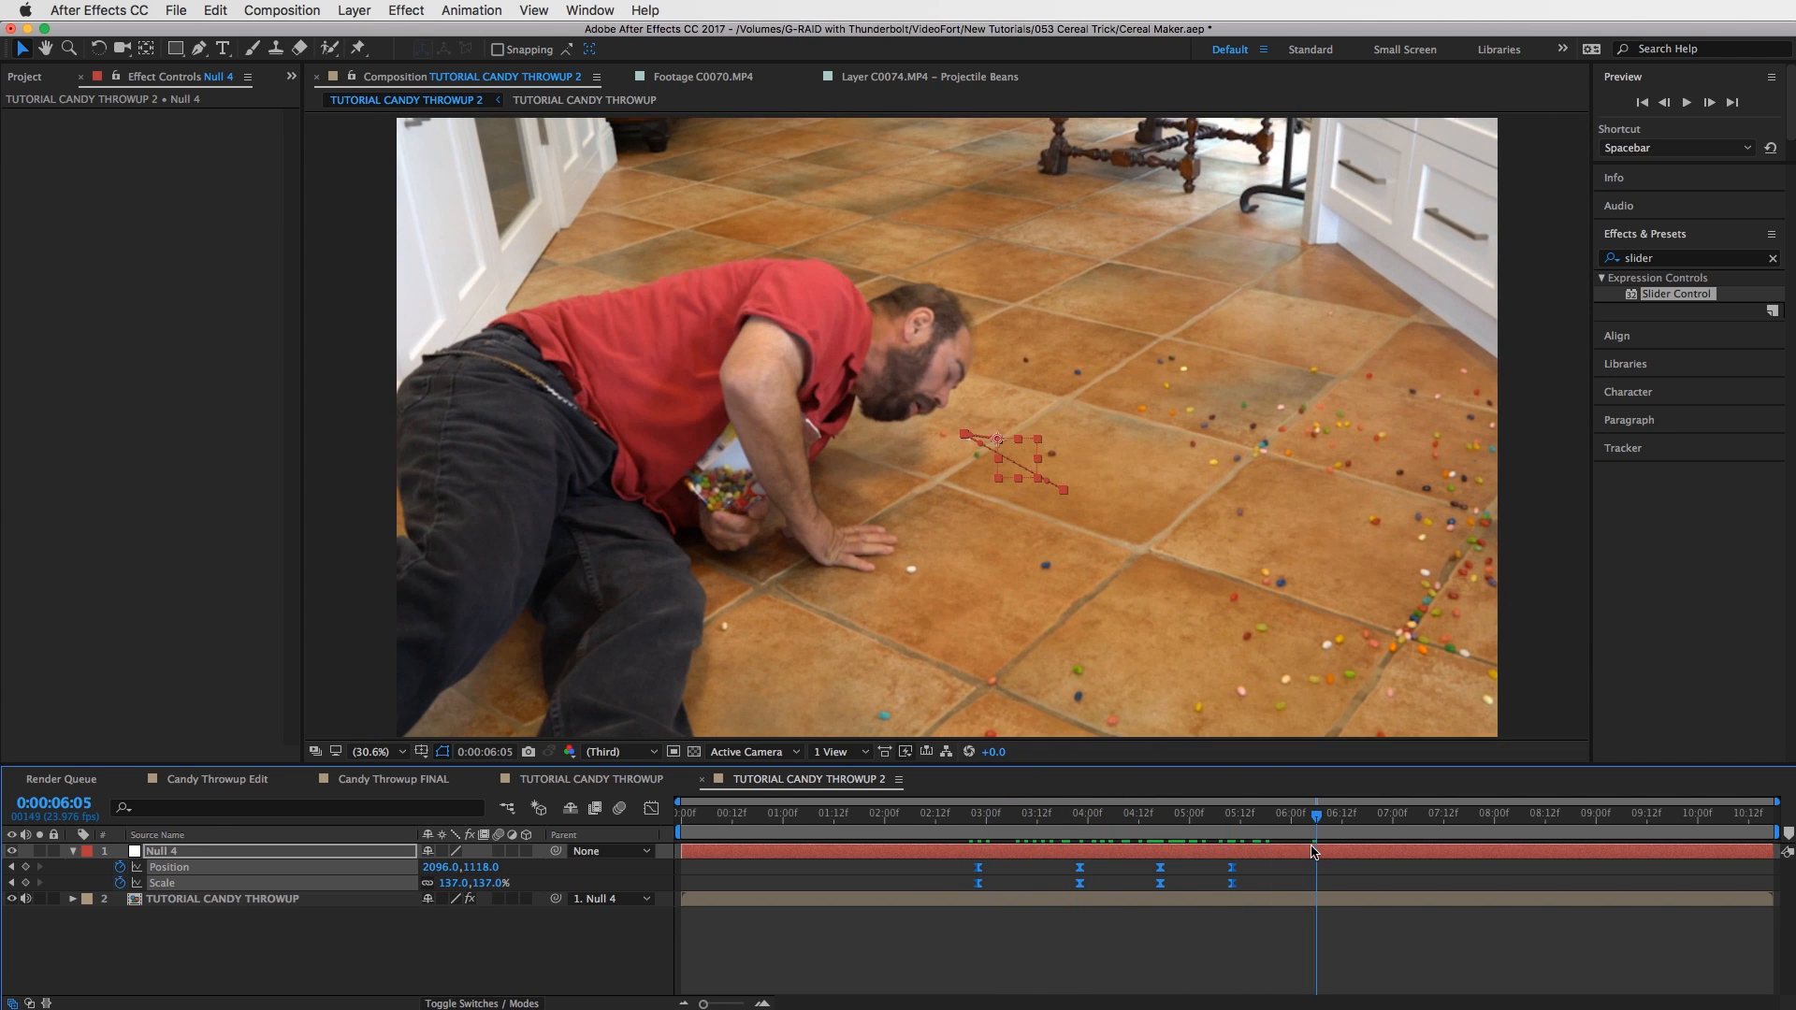